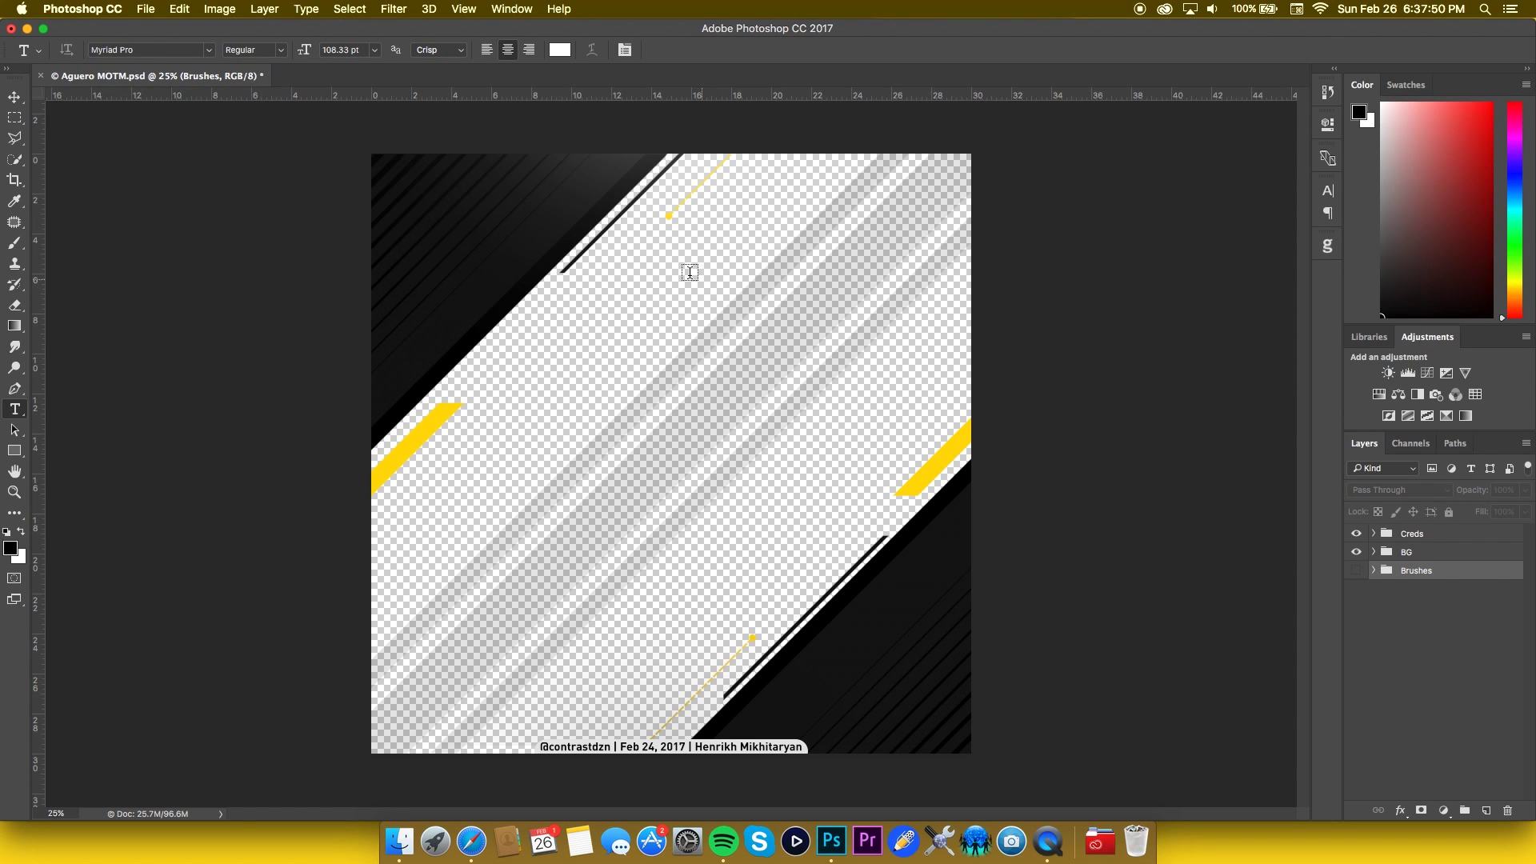
- Hide the Creds and BG layer groups
key("v")
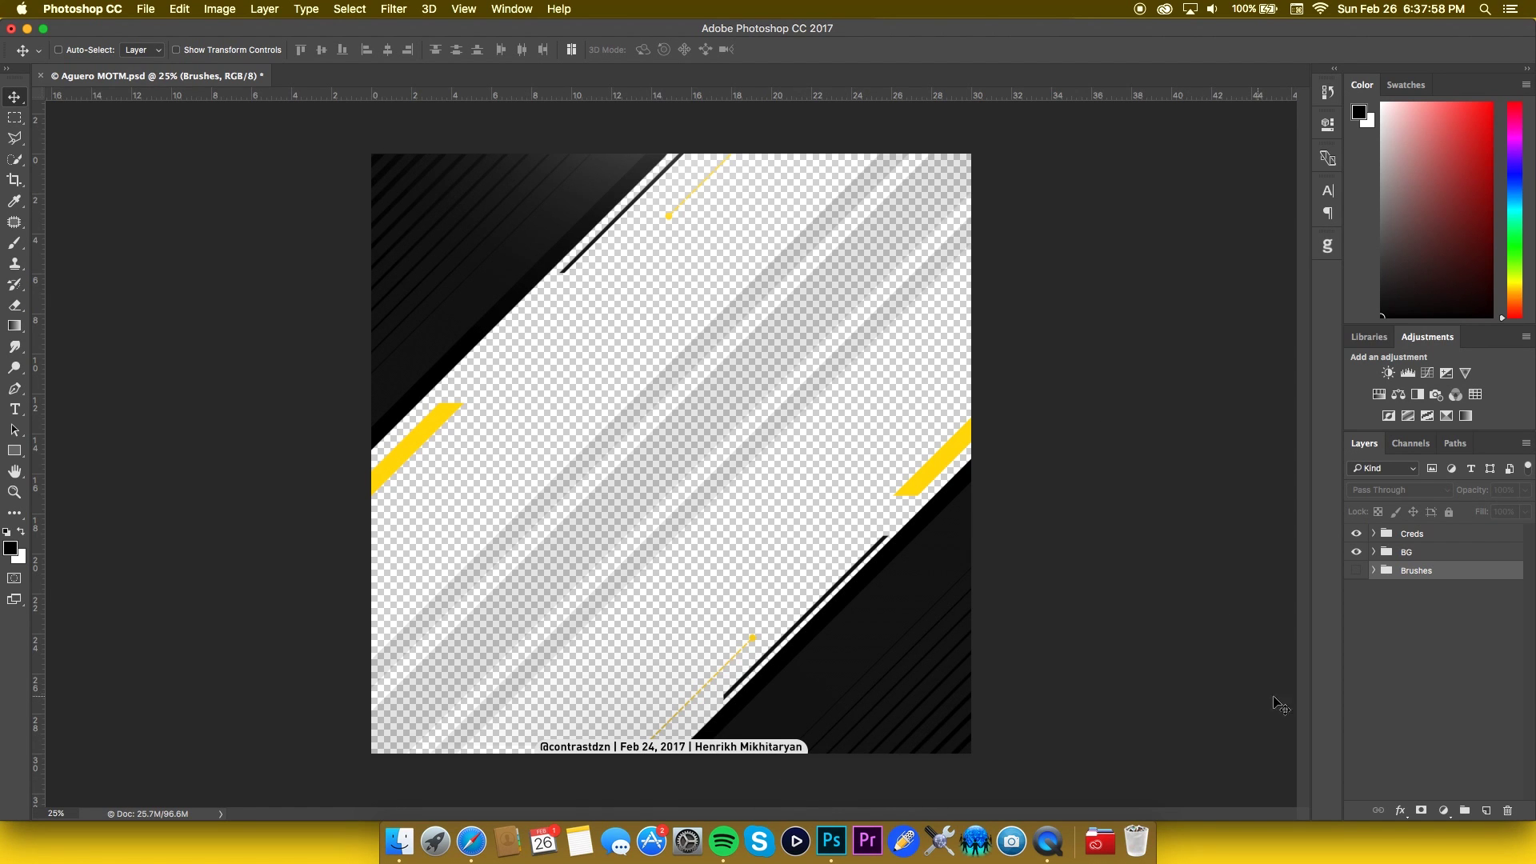
left_click_drag(1356, 533, 1356, 552)
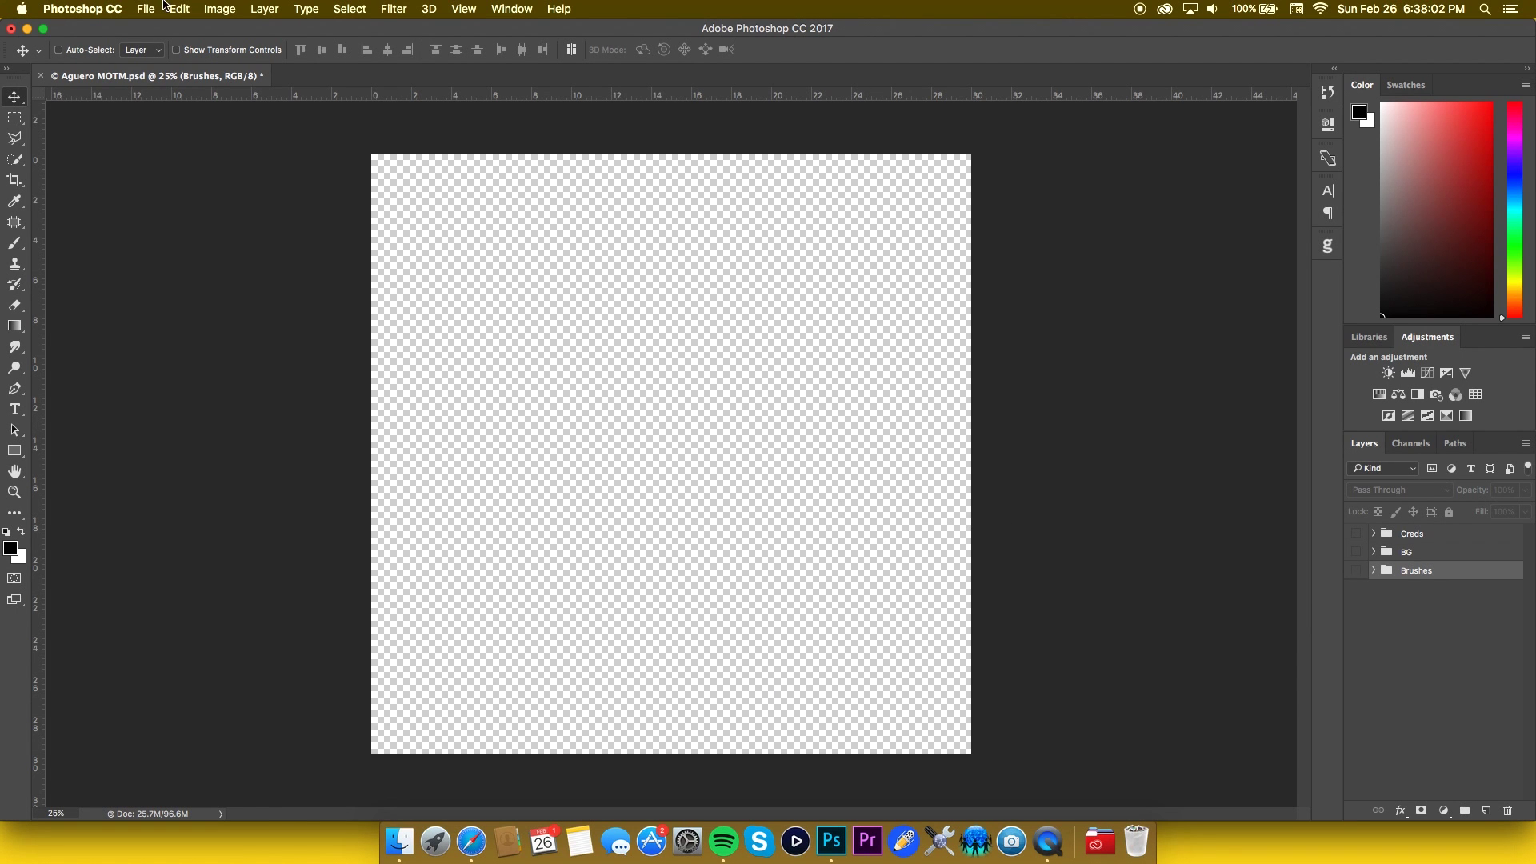
- Check the canvas width and height in pixels
left_click(219, 8)
left_click(330, 148)
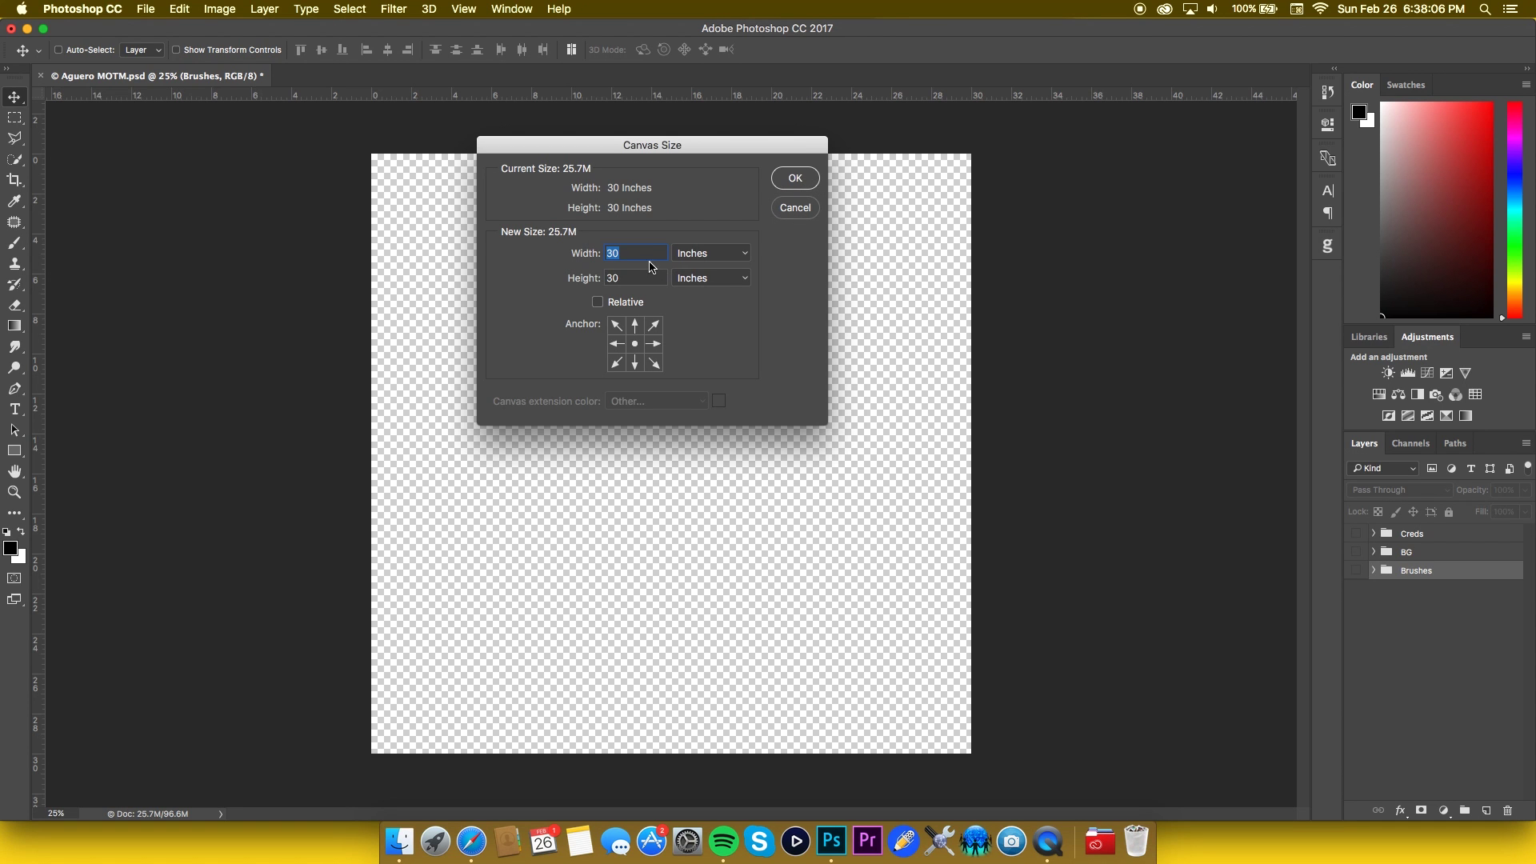
left_click(714, 254)
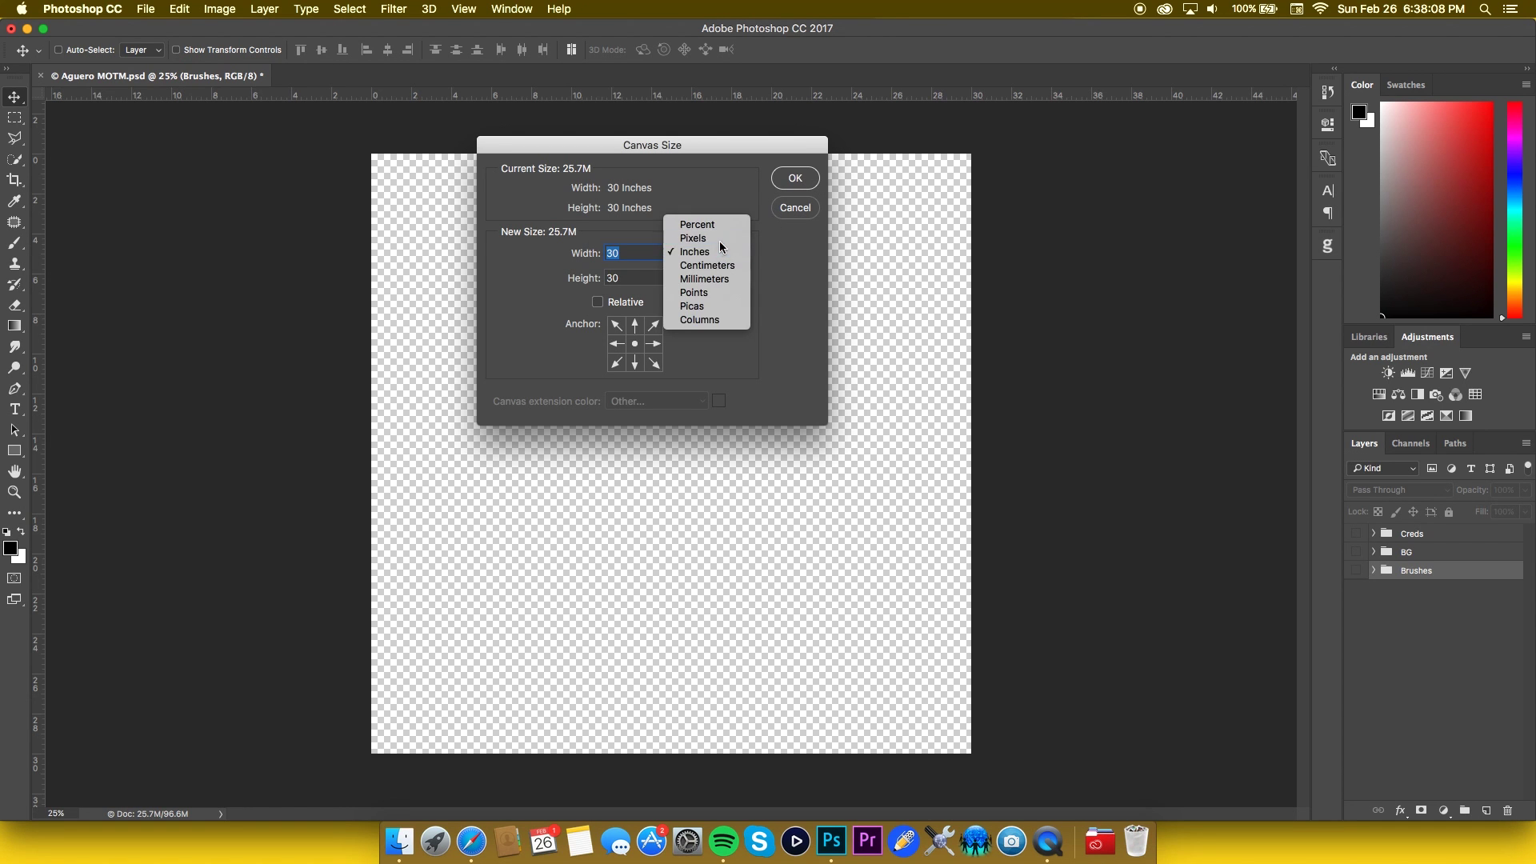
left_click(718, 242)
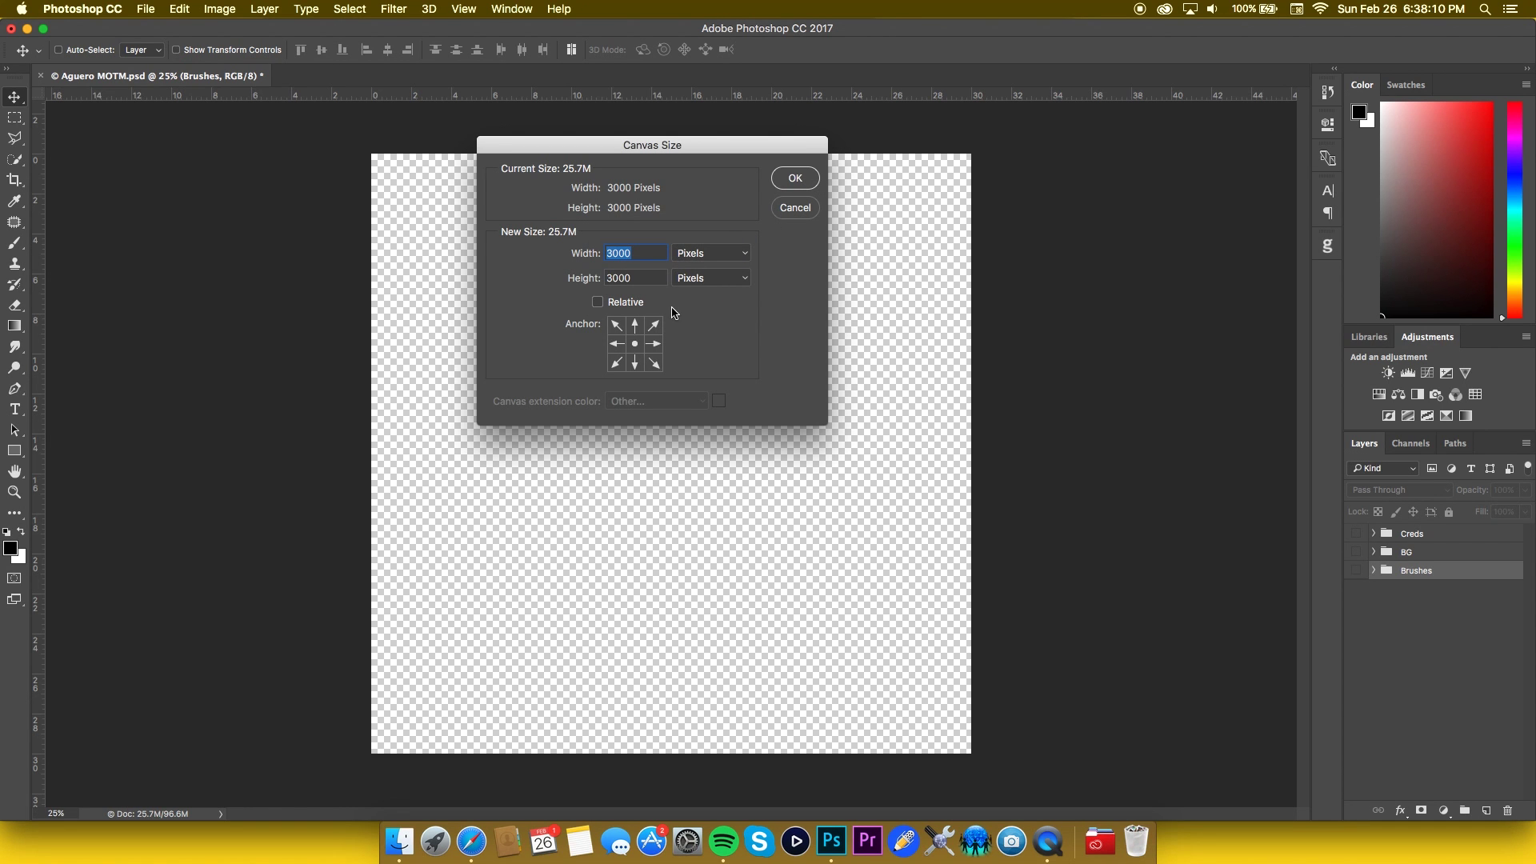
key("Return")
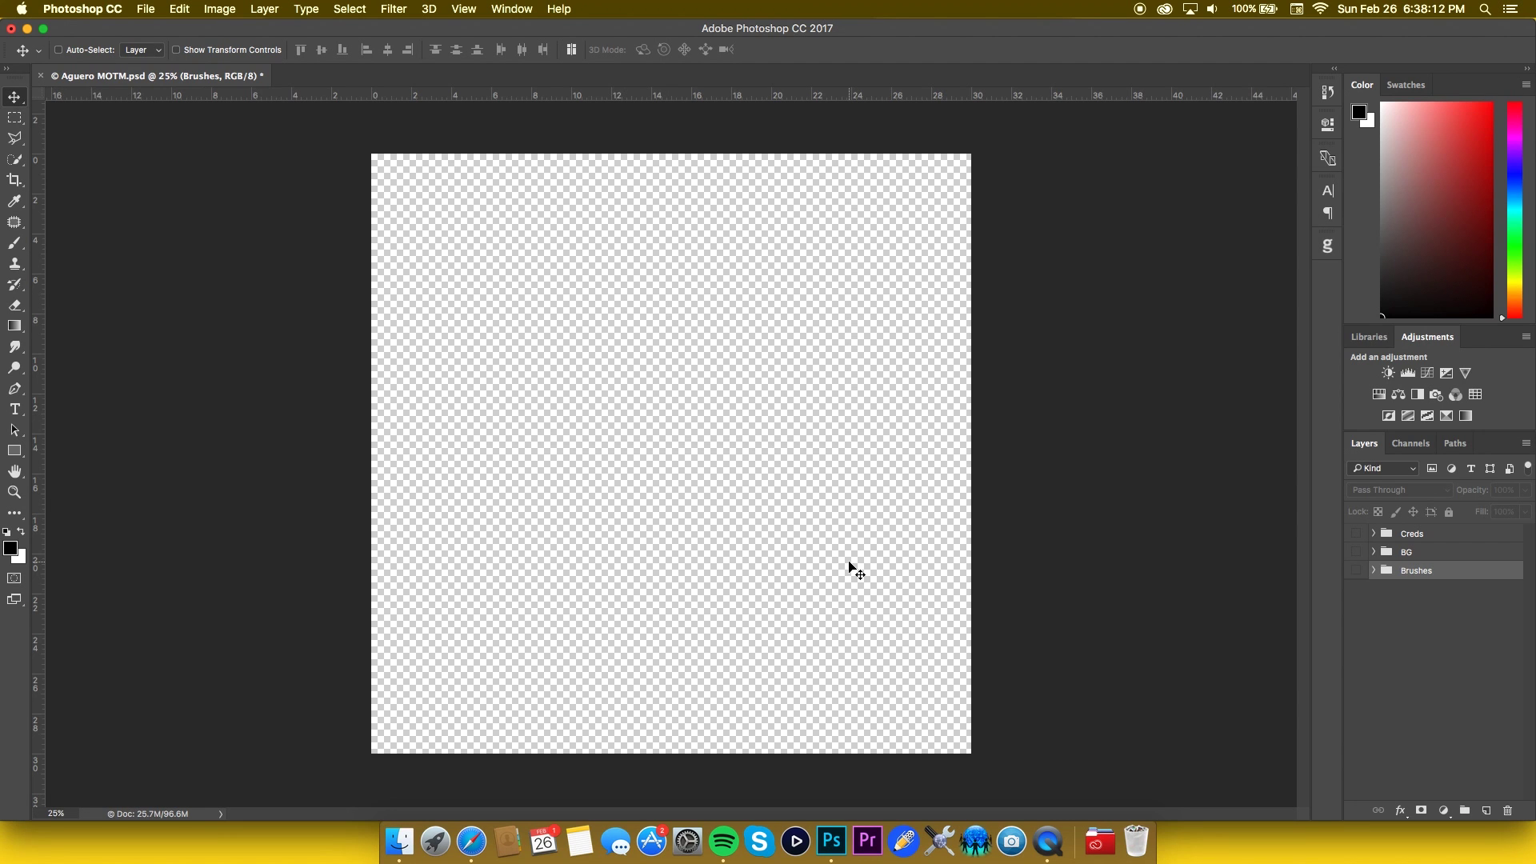
- Show the Brushes group and draw a black rectangle covering the whole canvas, about 3065 by 3111 px, placed beneath the group
left_click(1355, 571)
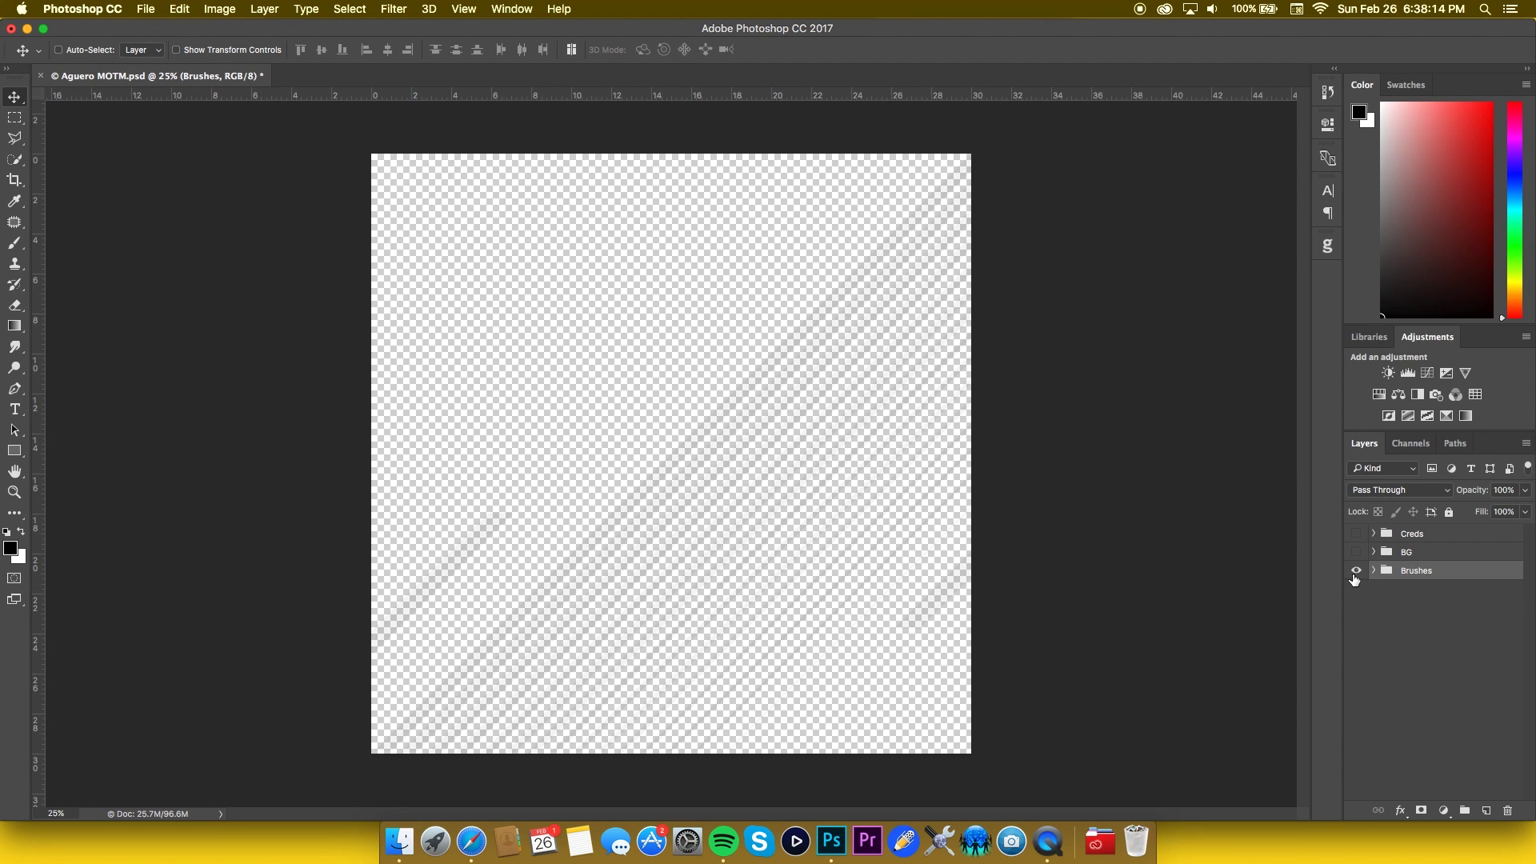
key("u")
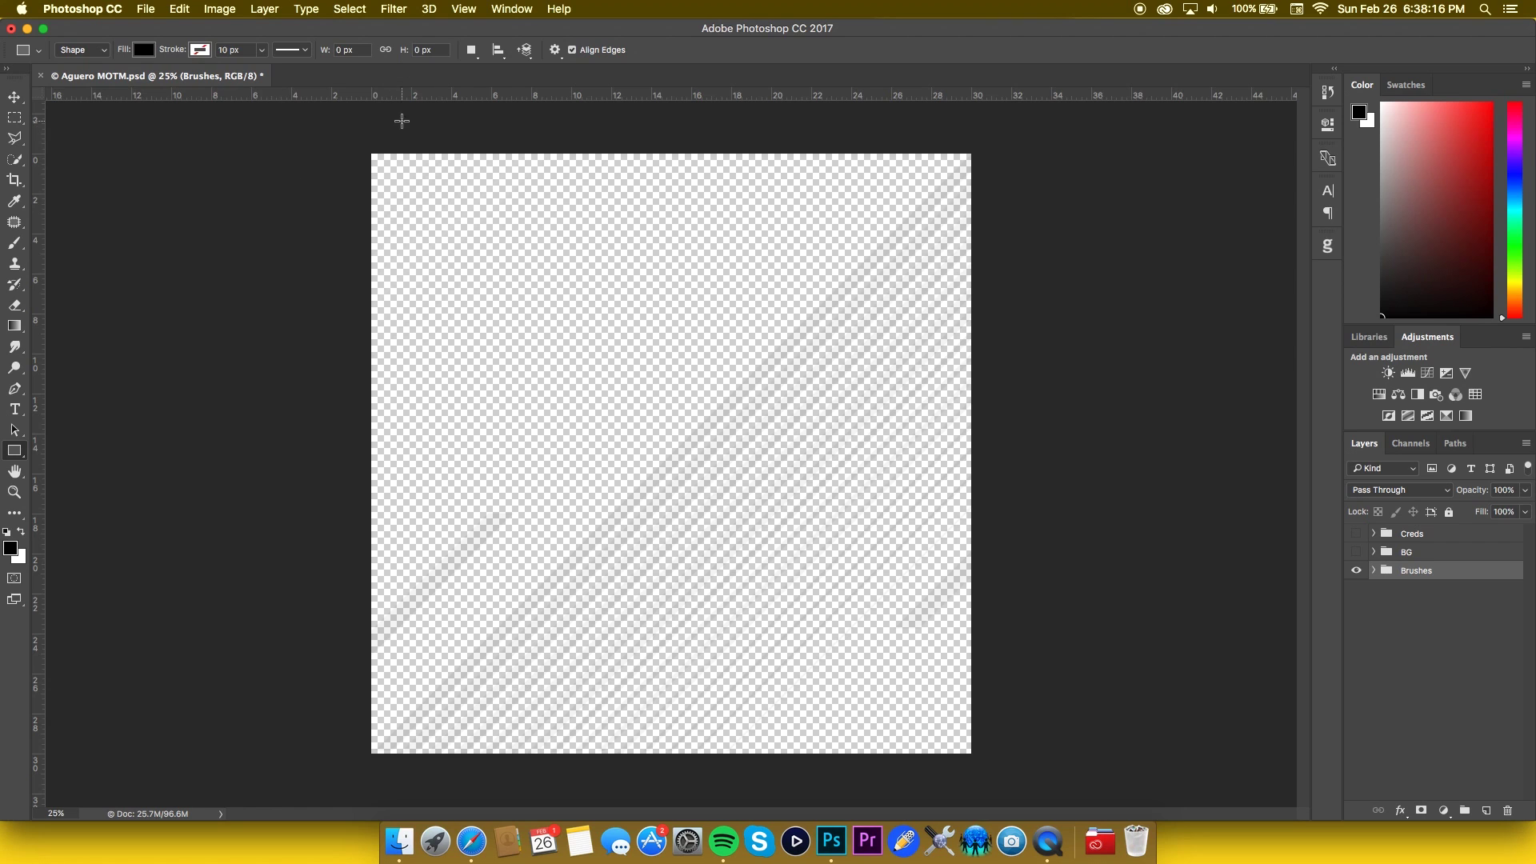
mouse_move(369, 144)
left_mouse_down()
mouse_move(1025, 741)
mouse_move(996, 780)
mouse_move(981, 763)
left_mouse_up()
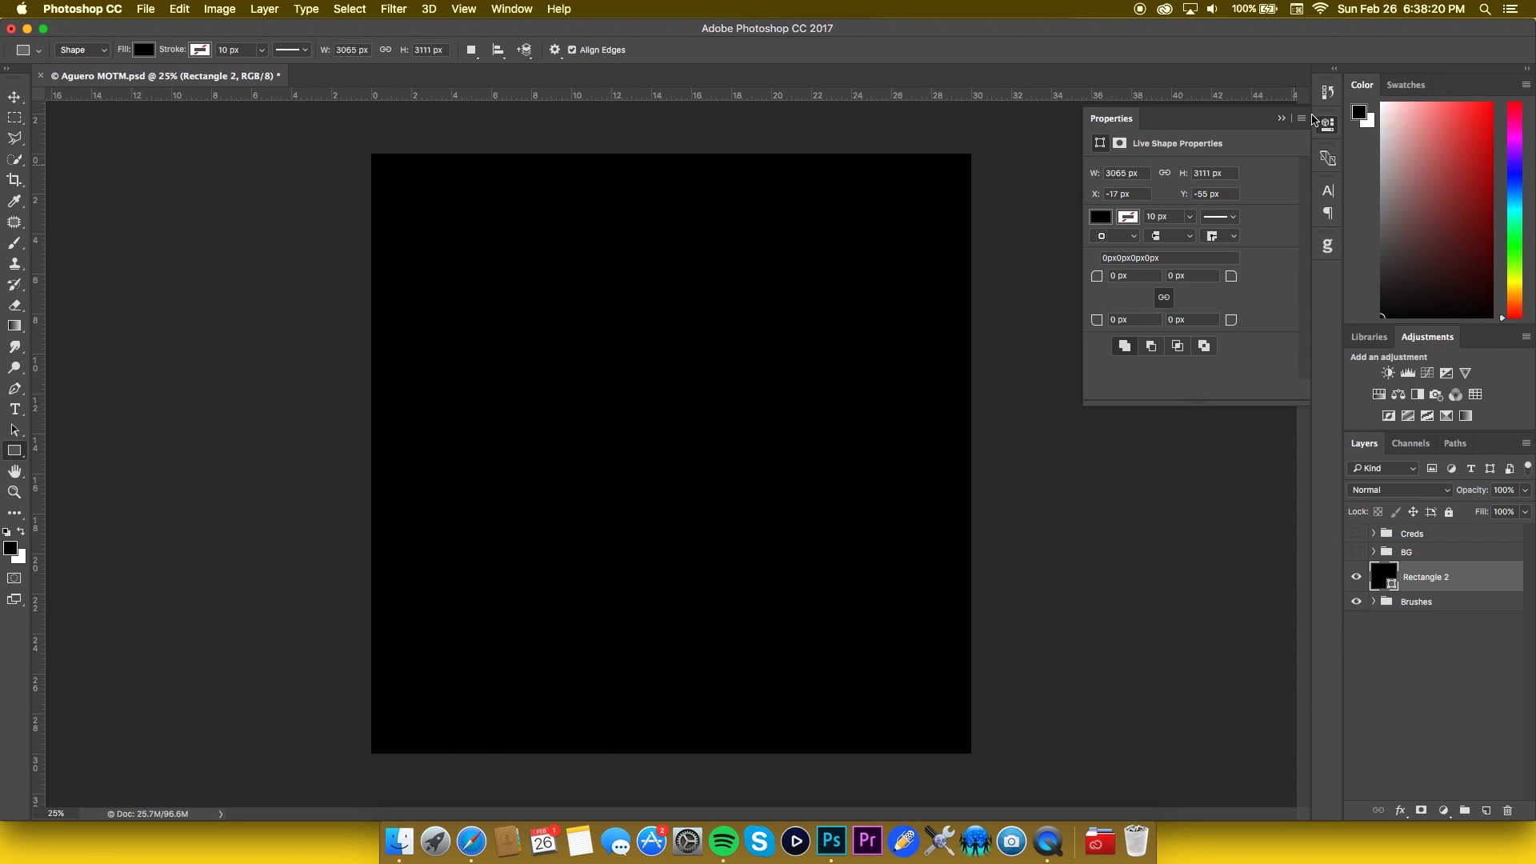
left_click(1327, 124)
left_click_drag(1478, 592, 1446, 679)
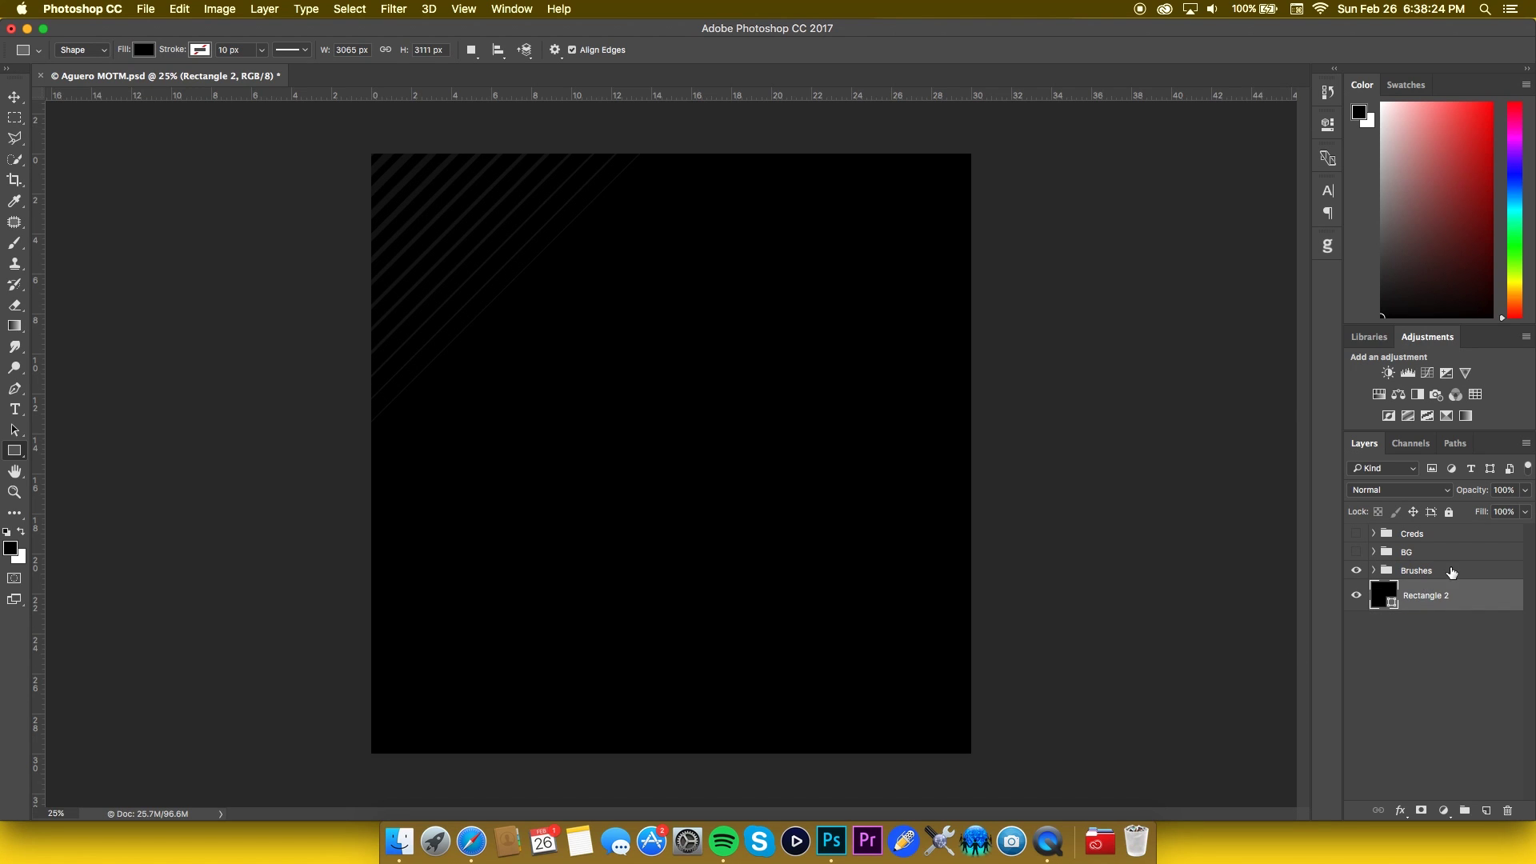
- Change the Brushes group's appearance with a white Color Overlay at 70% opacity
double_click(1446, 576)
left_click(331, 358)
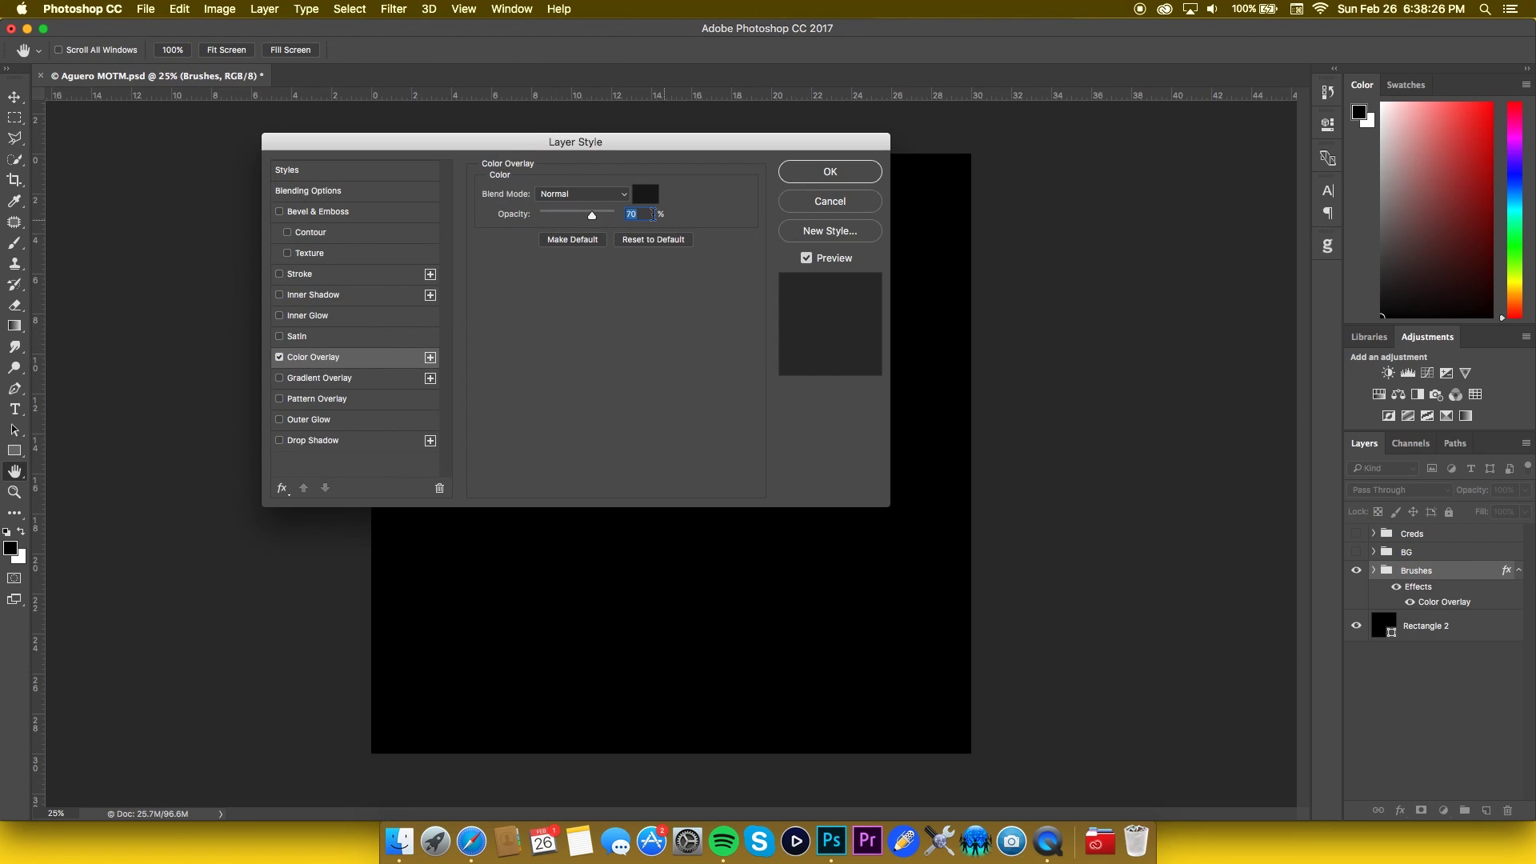
left_click(637, 200)
left_click_drag(798, 488, 521, 69)
key("Return")
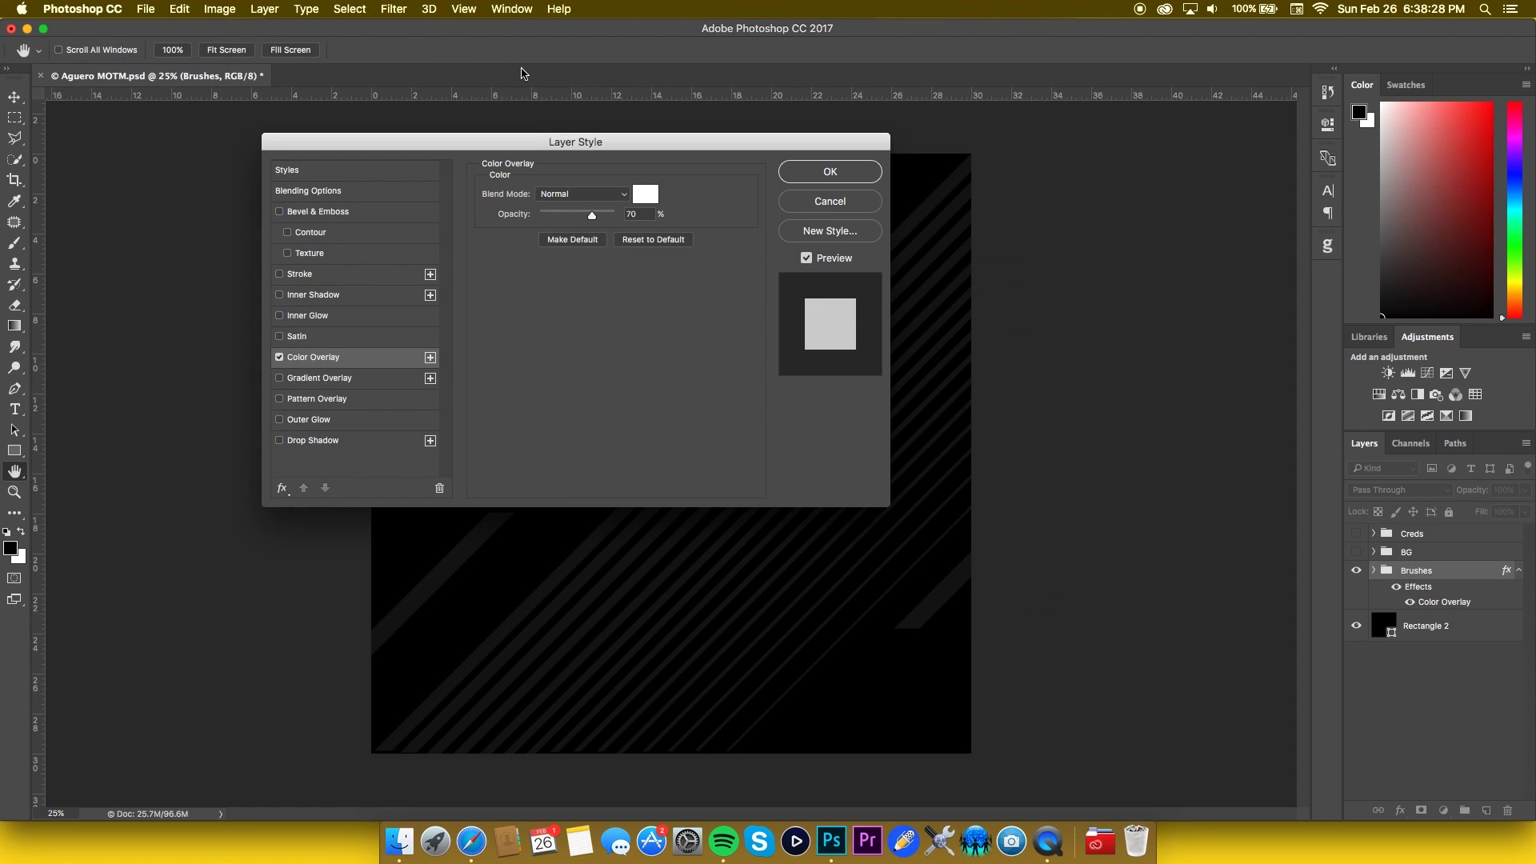
key("Return")
key("u")
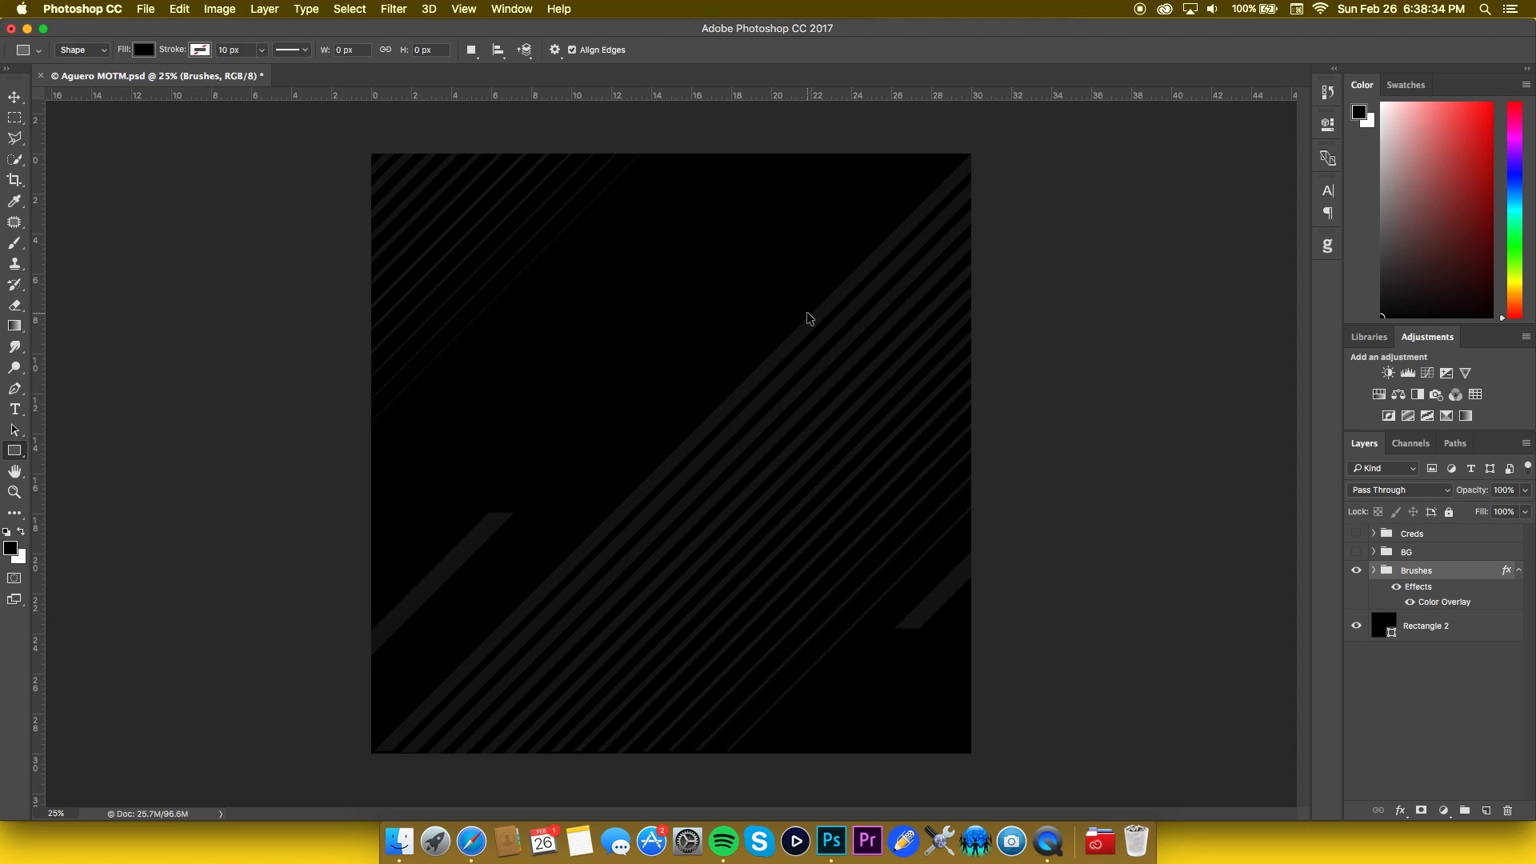
- Undo the Color Overlay, delete the black rectangle layer and hide the Brushes group
key("super+z")
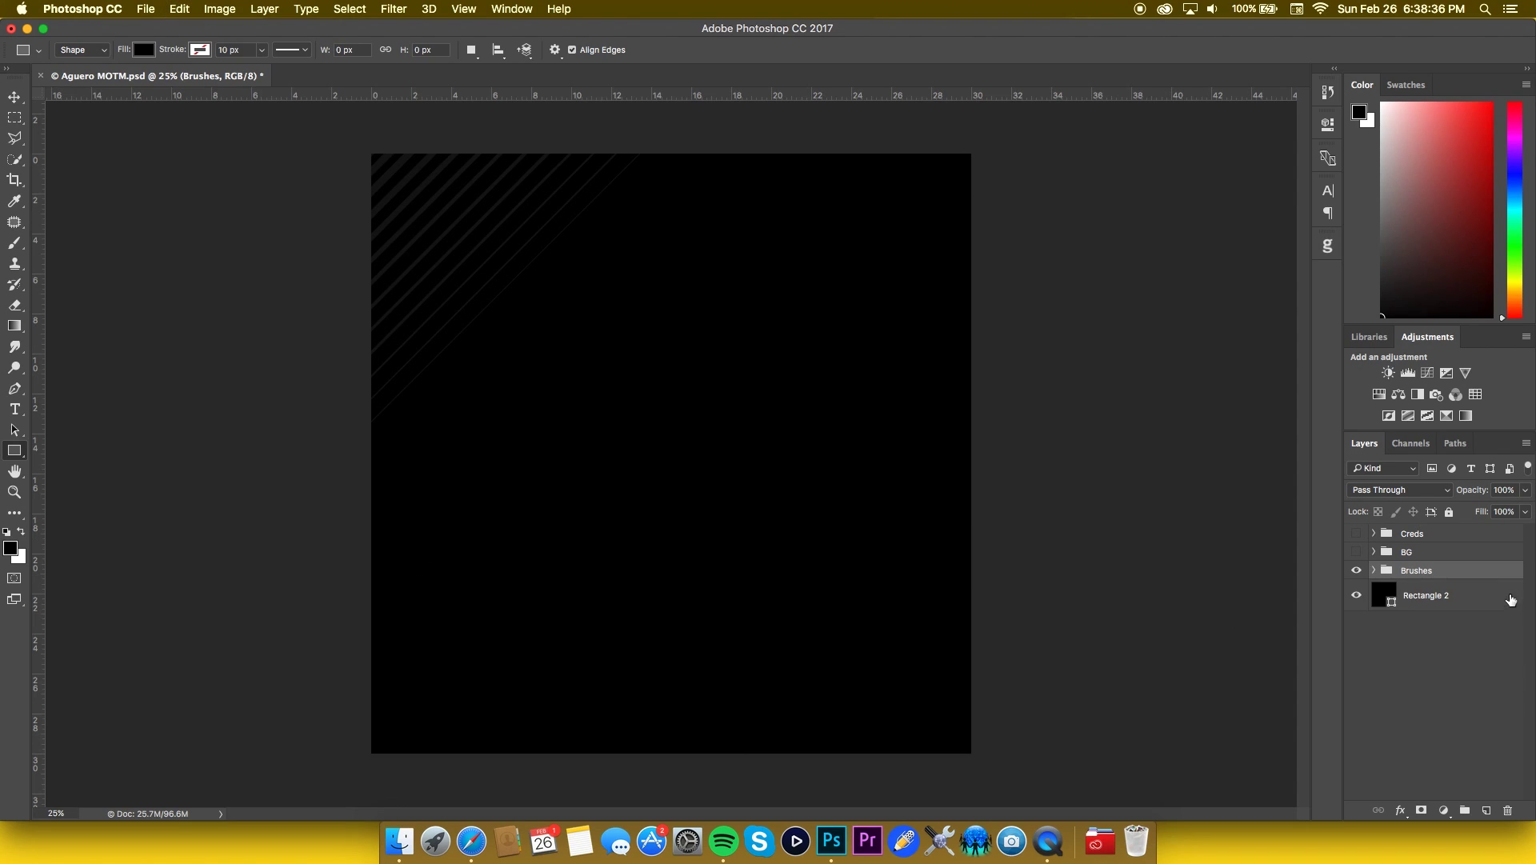
left_click(1508, 602)
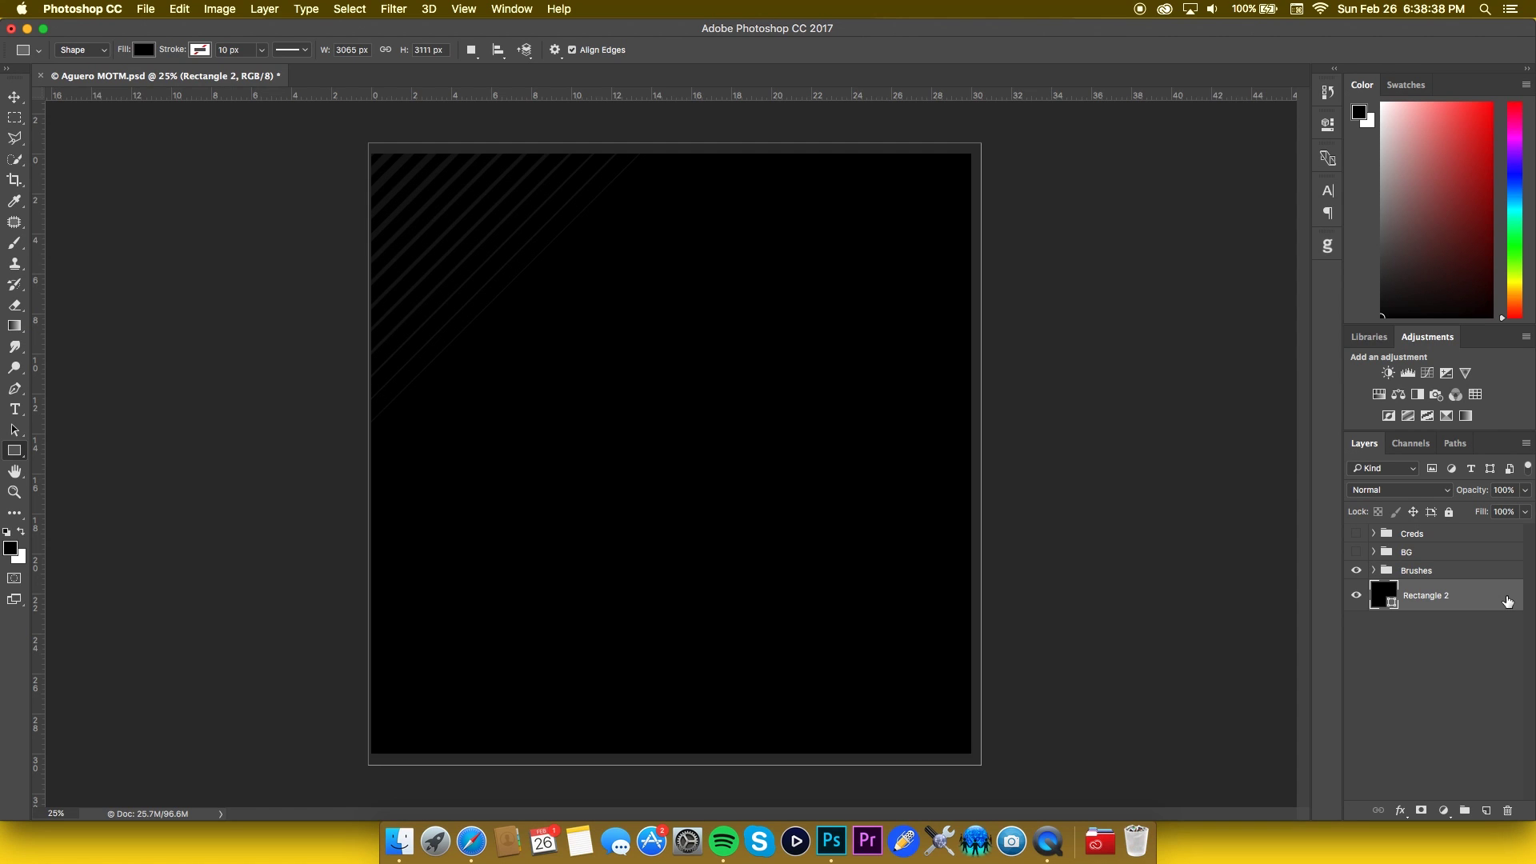
key("Delete")
left_click(1357, 570)
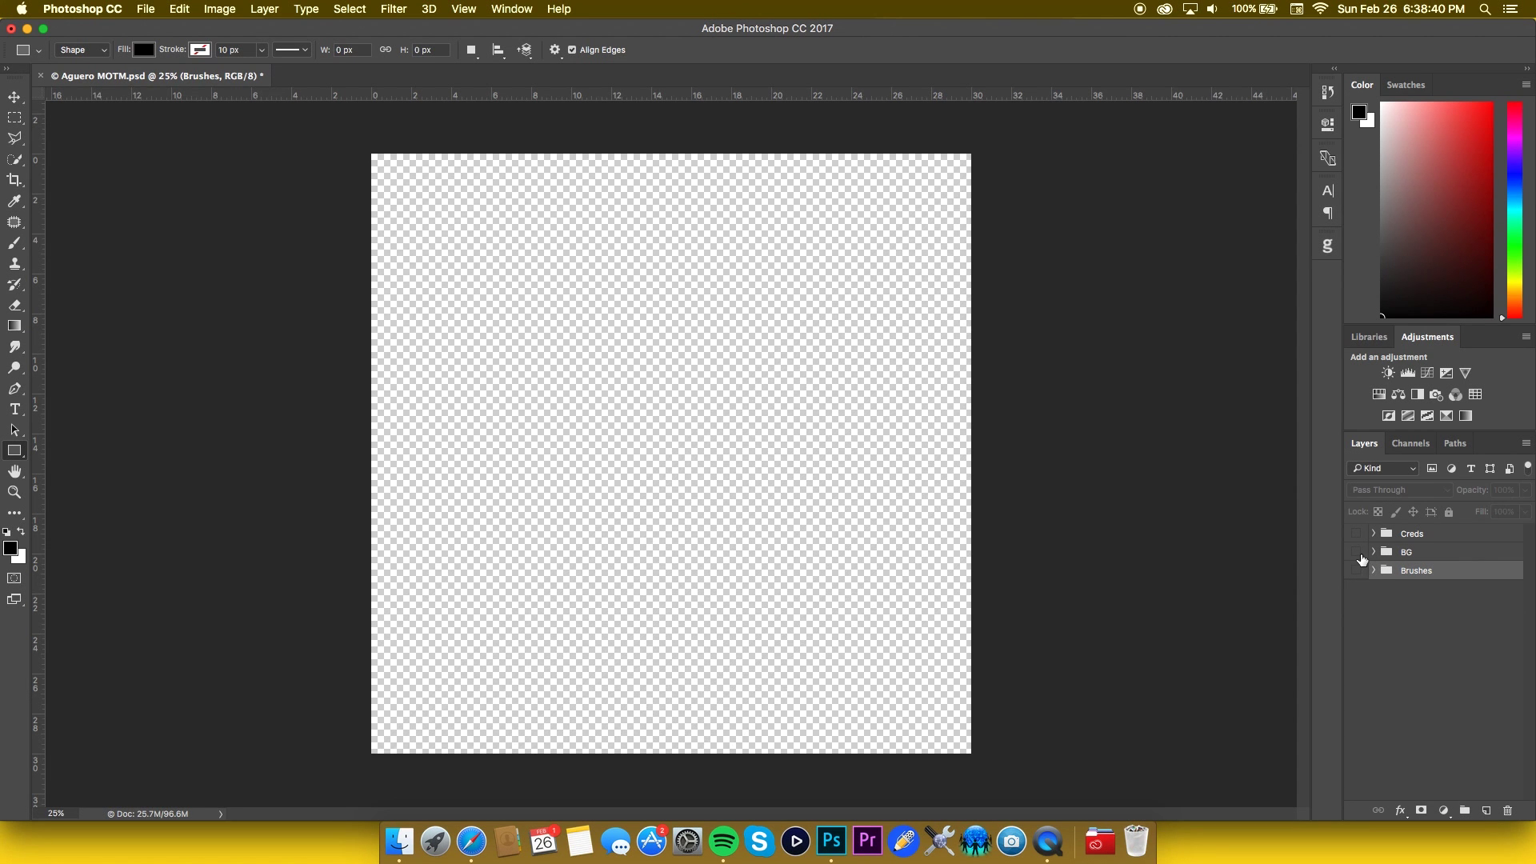
- Preview the BG group, hide it again and show the Creds group
left_click(1357, 551)
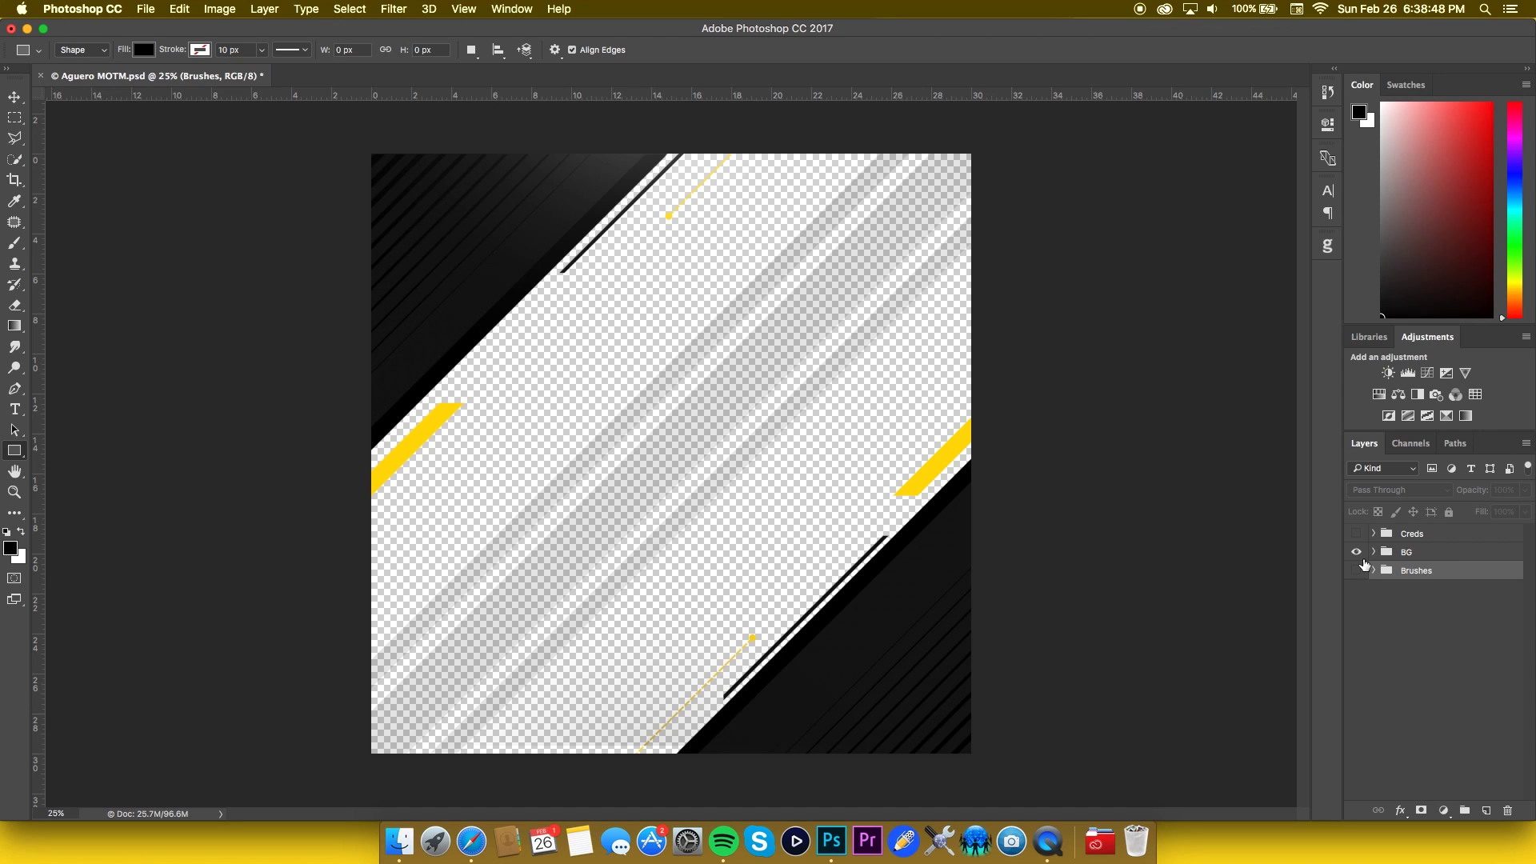
left_click(1361, 552)
left_click(1355, 534)
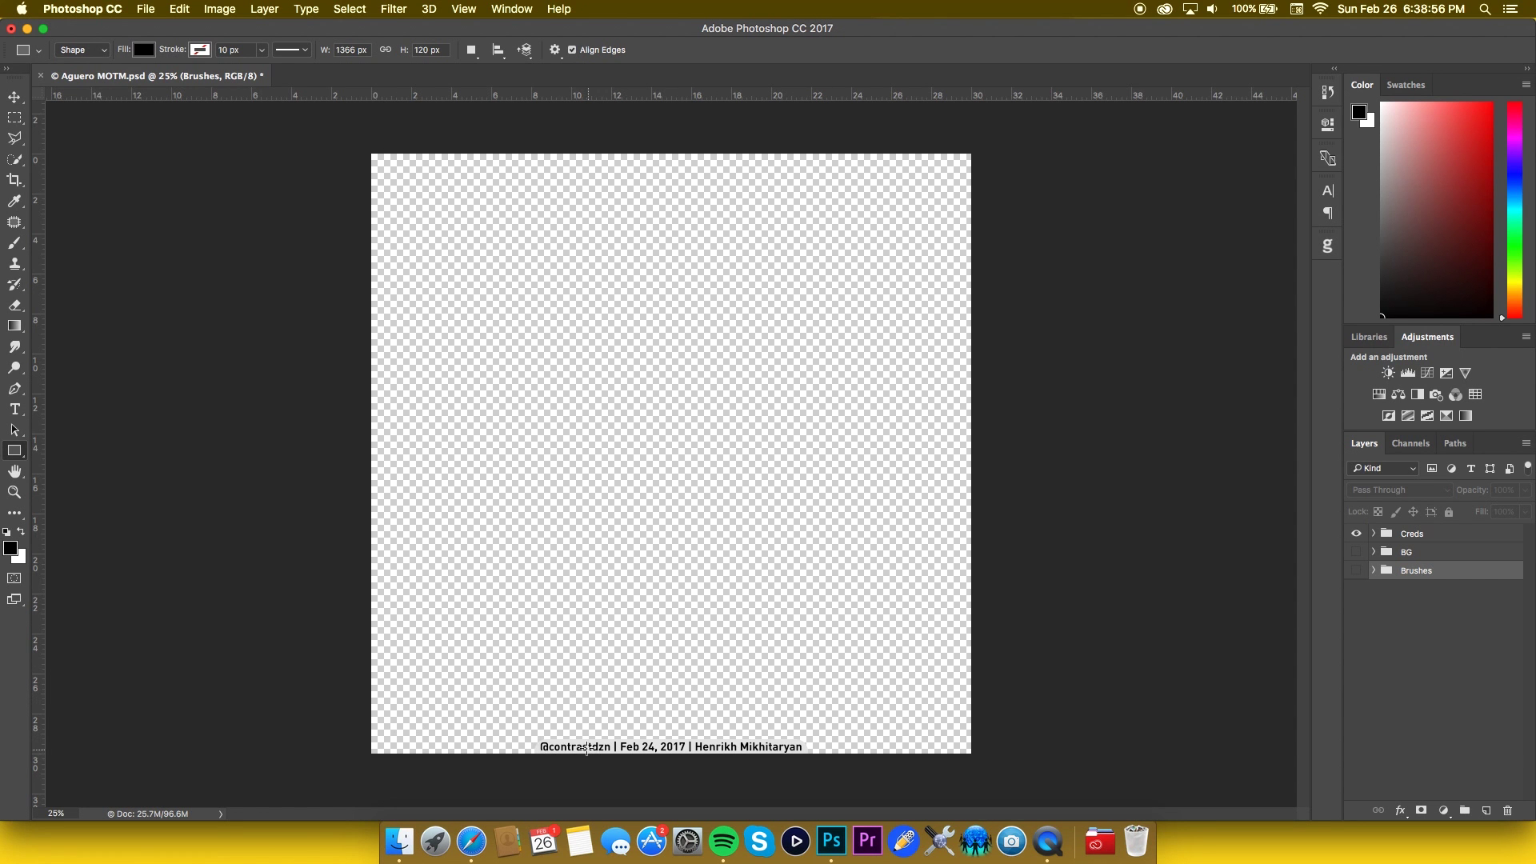
- Update the credit line's date to Feb 27, 2017 and its player name to Sergio Aguero, and collapse the Creds group
key("t")
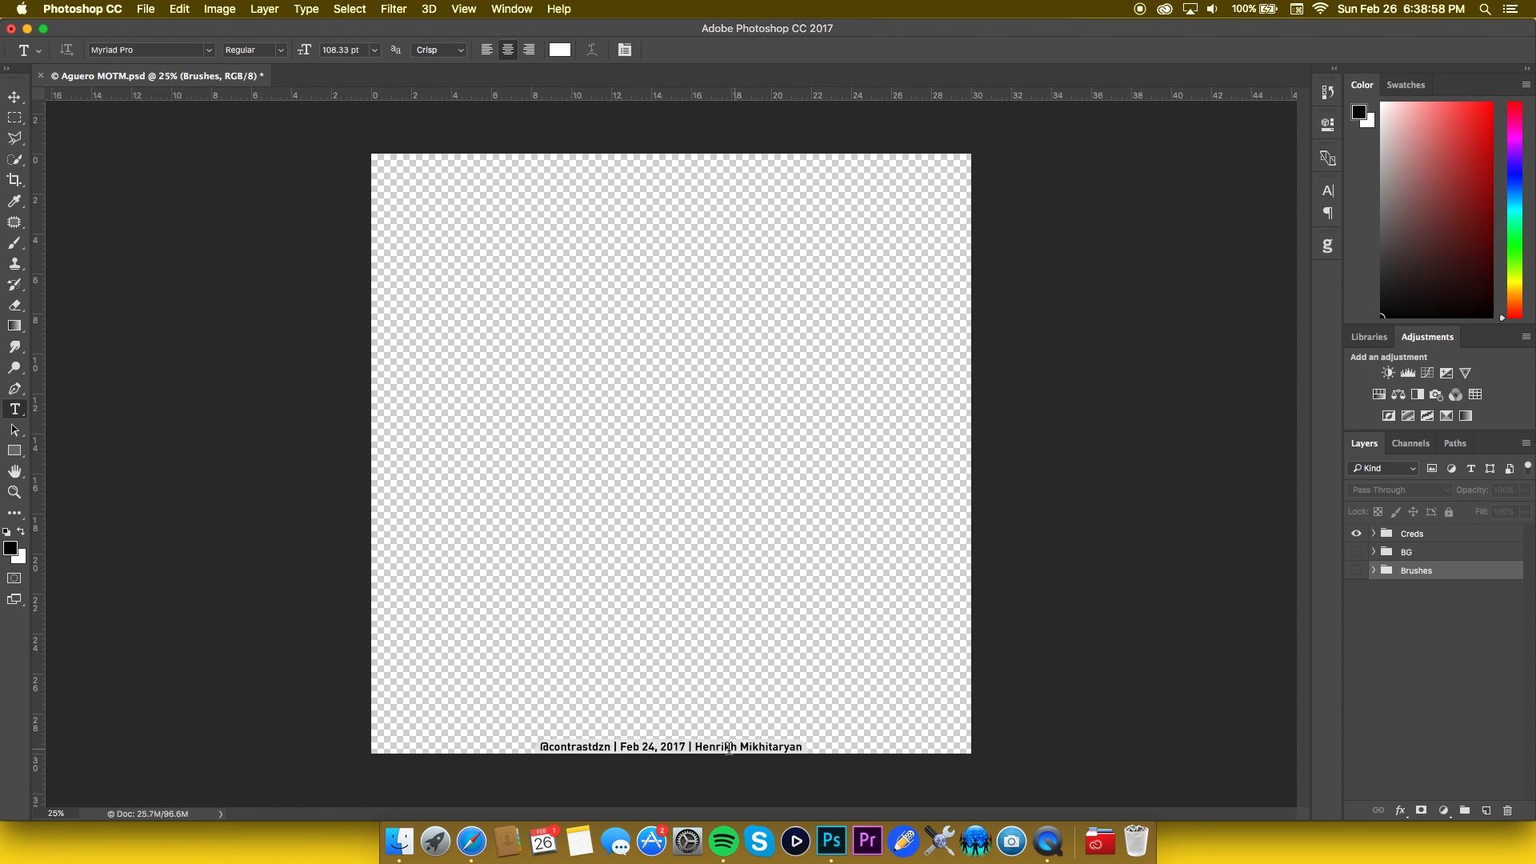
left_click(647, 746)
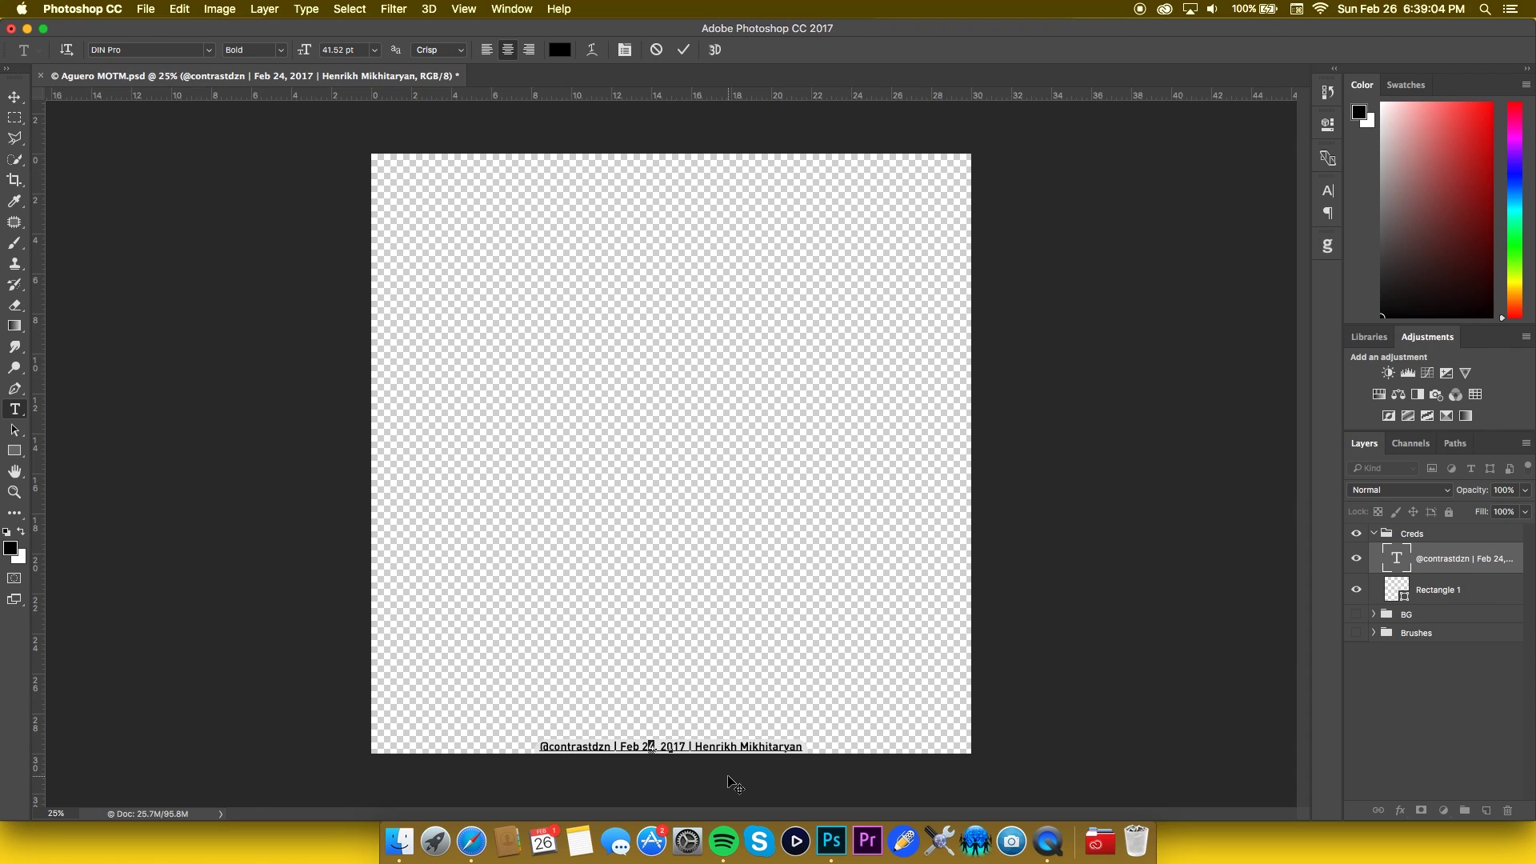
type("7")
left_click_drag(691, 747, 916, 760)
type("z")
key("BackSpace")
type("Sergio Aguero")
key("super+Return")
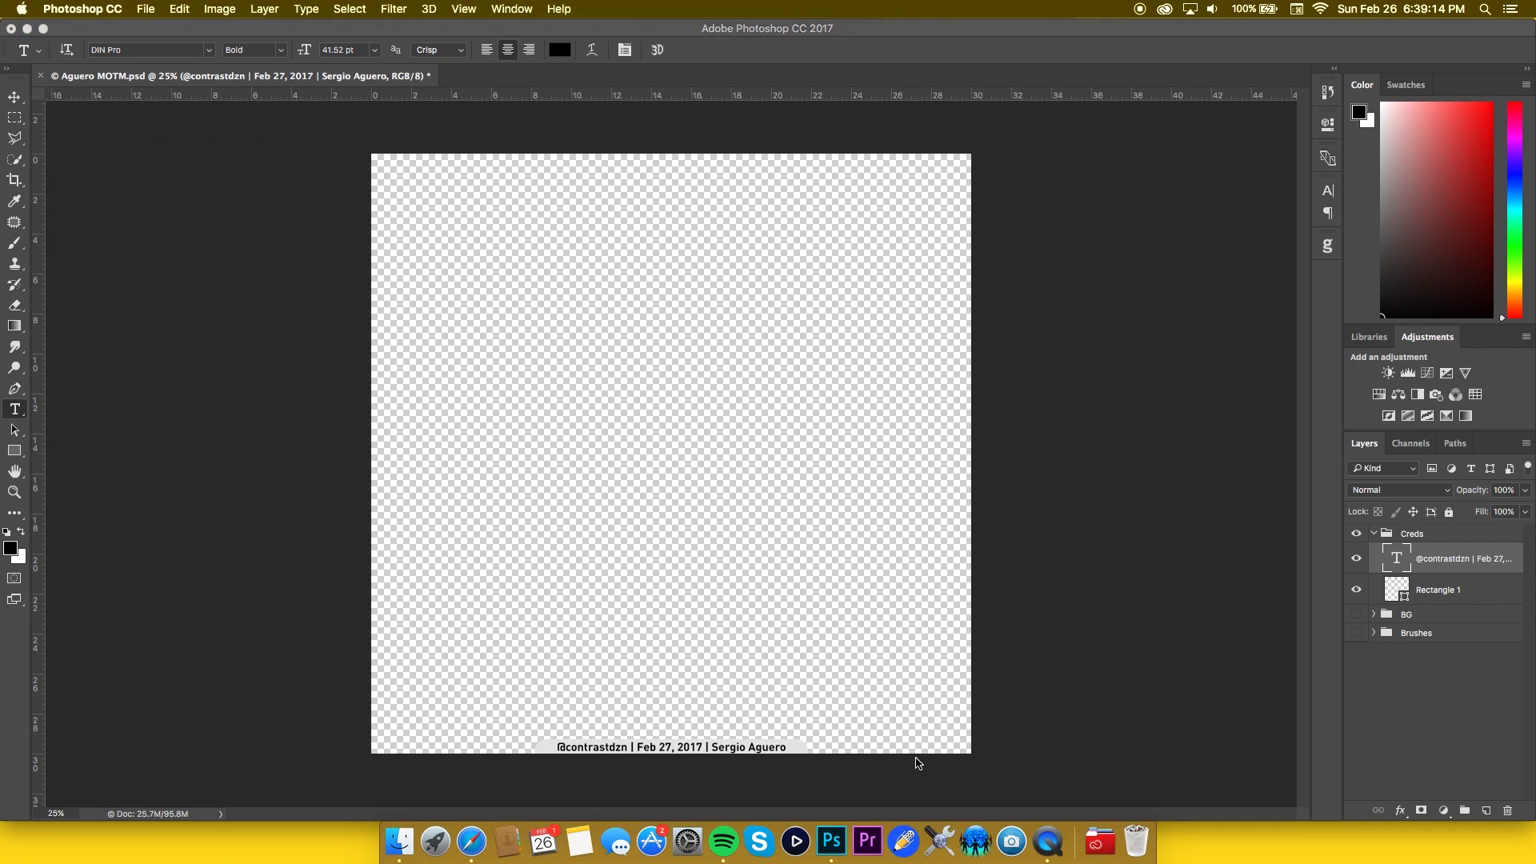
key("v")
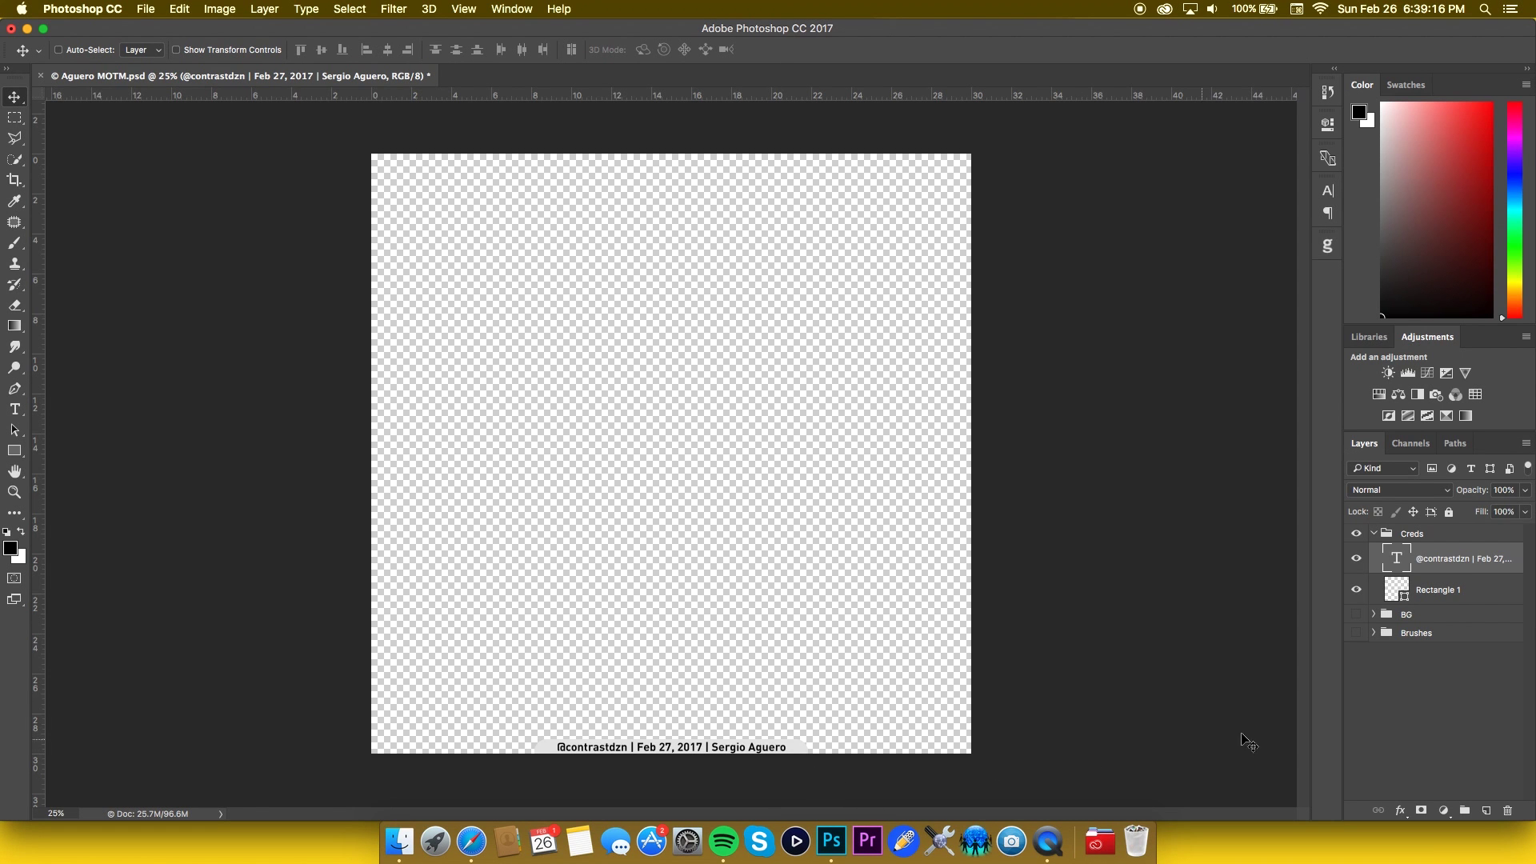
left_click(1466, 680)
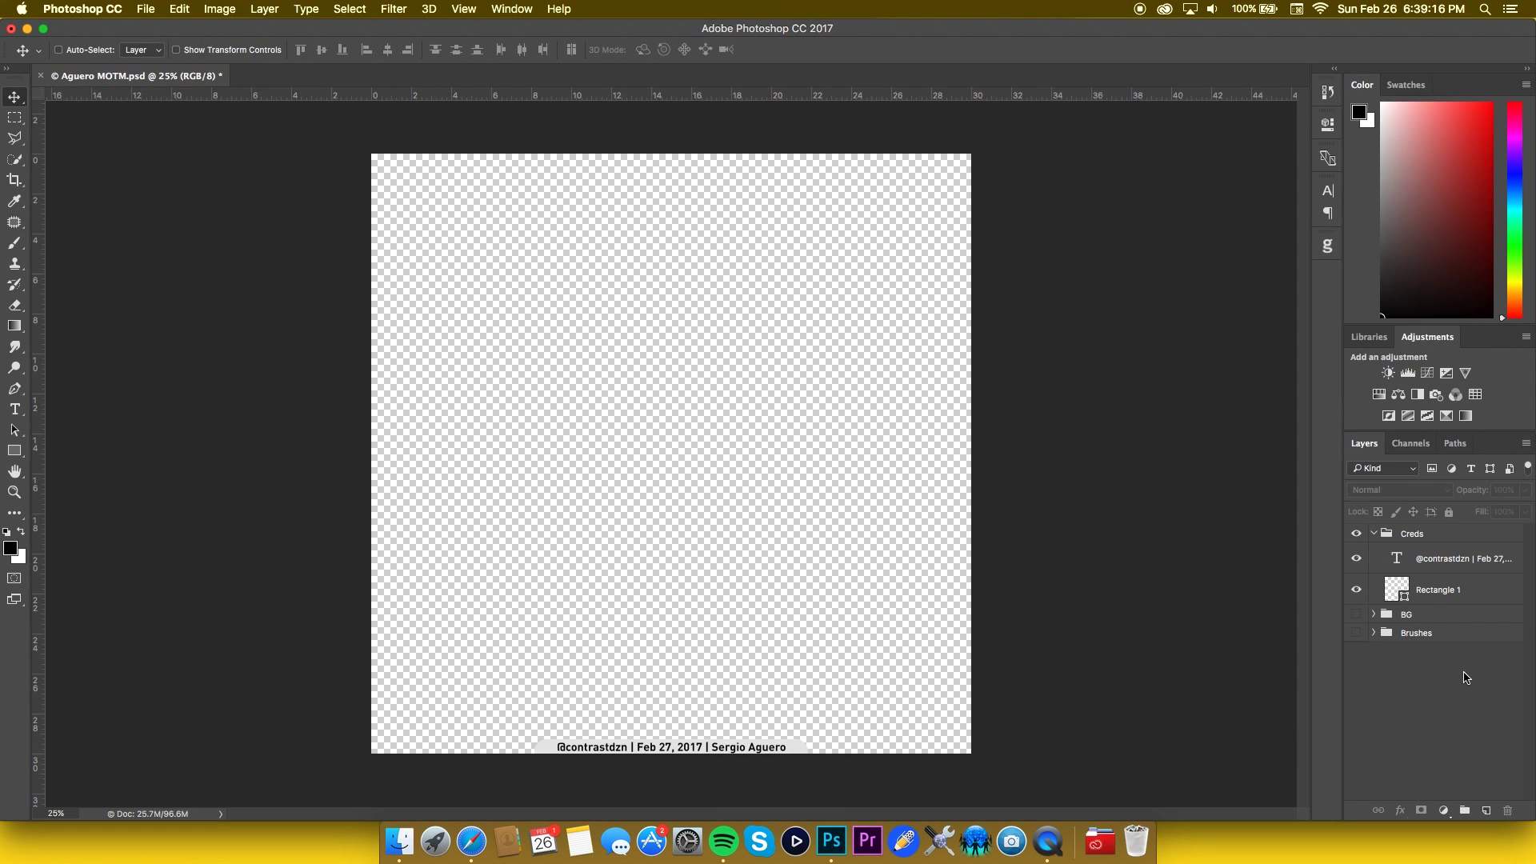
left_click(1374, 534)
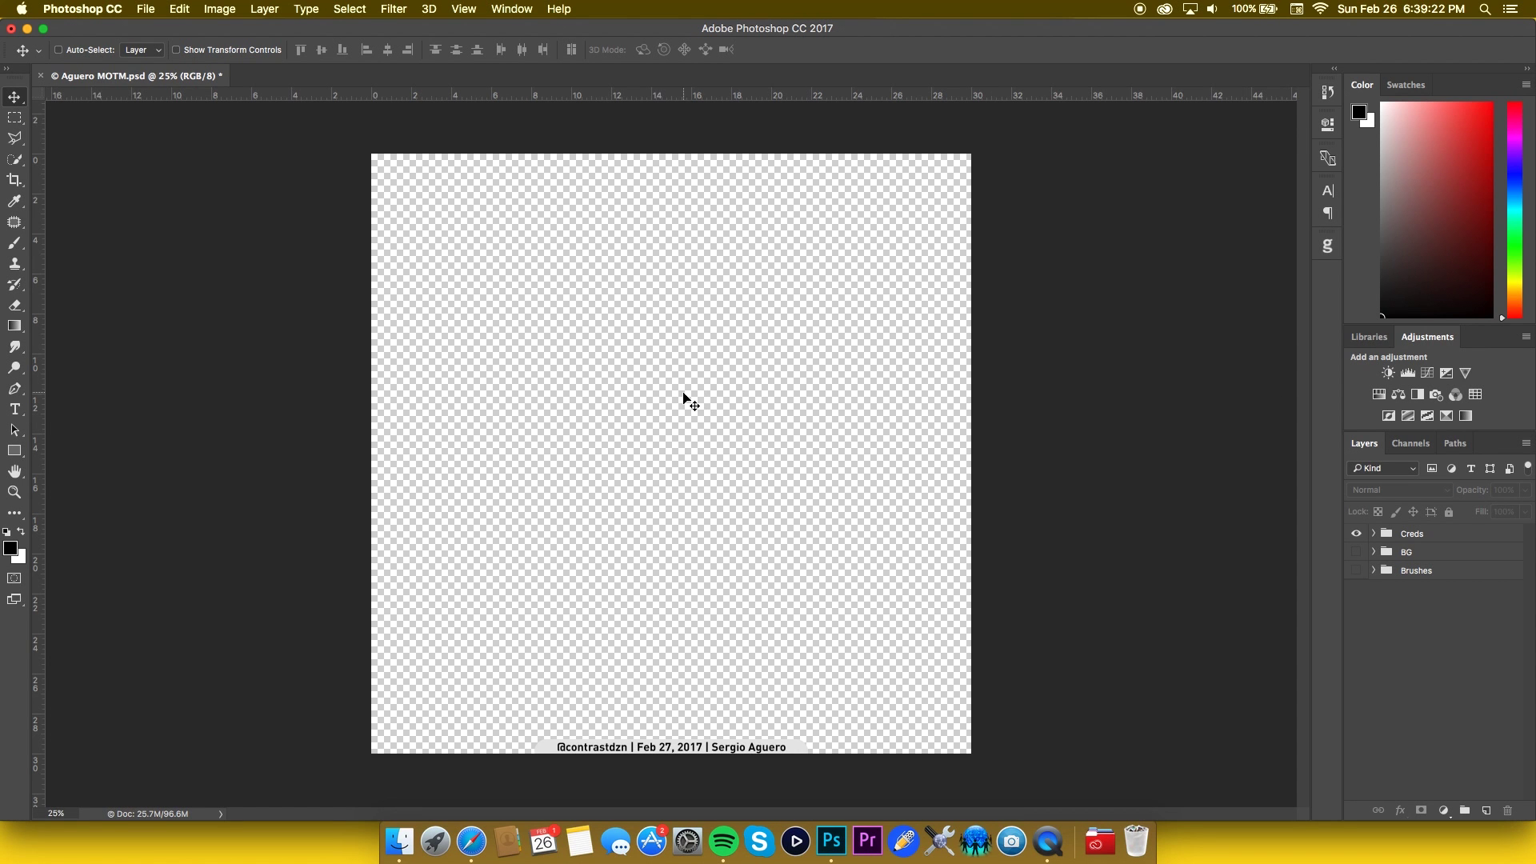
- Search Getty Images for "sergio aguero"
left_click(1328, 246)
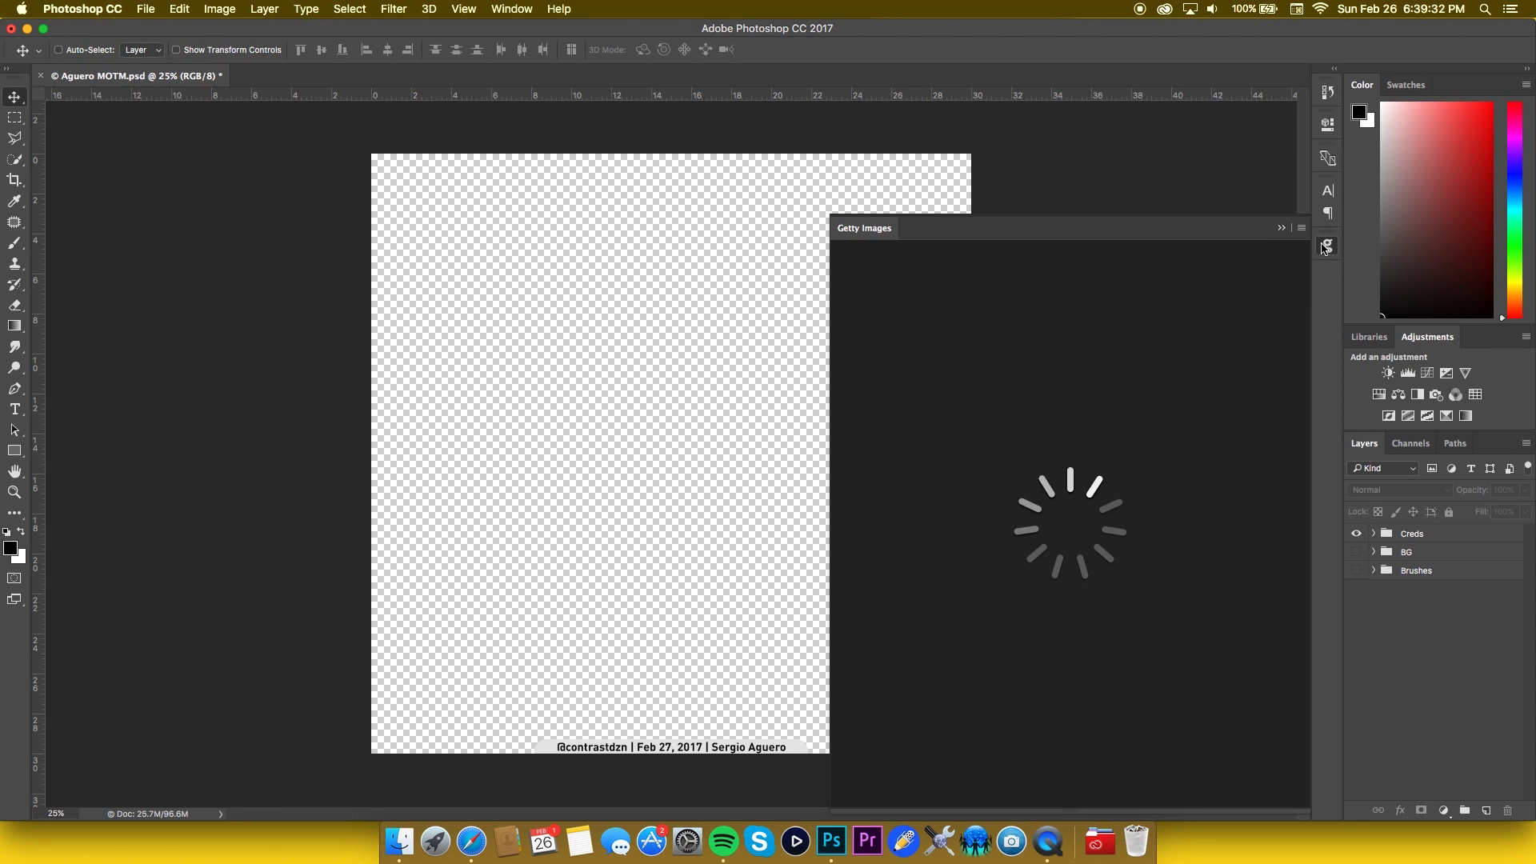
left_click(1247, 305)
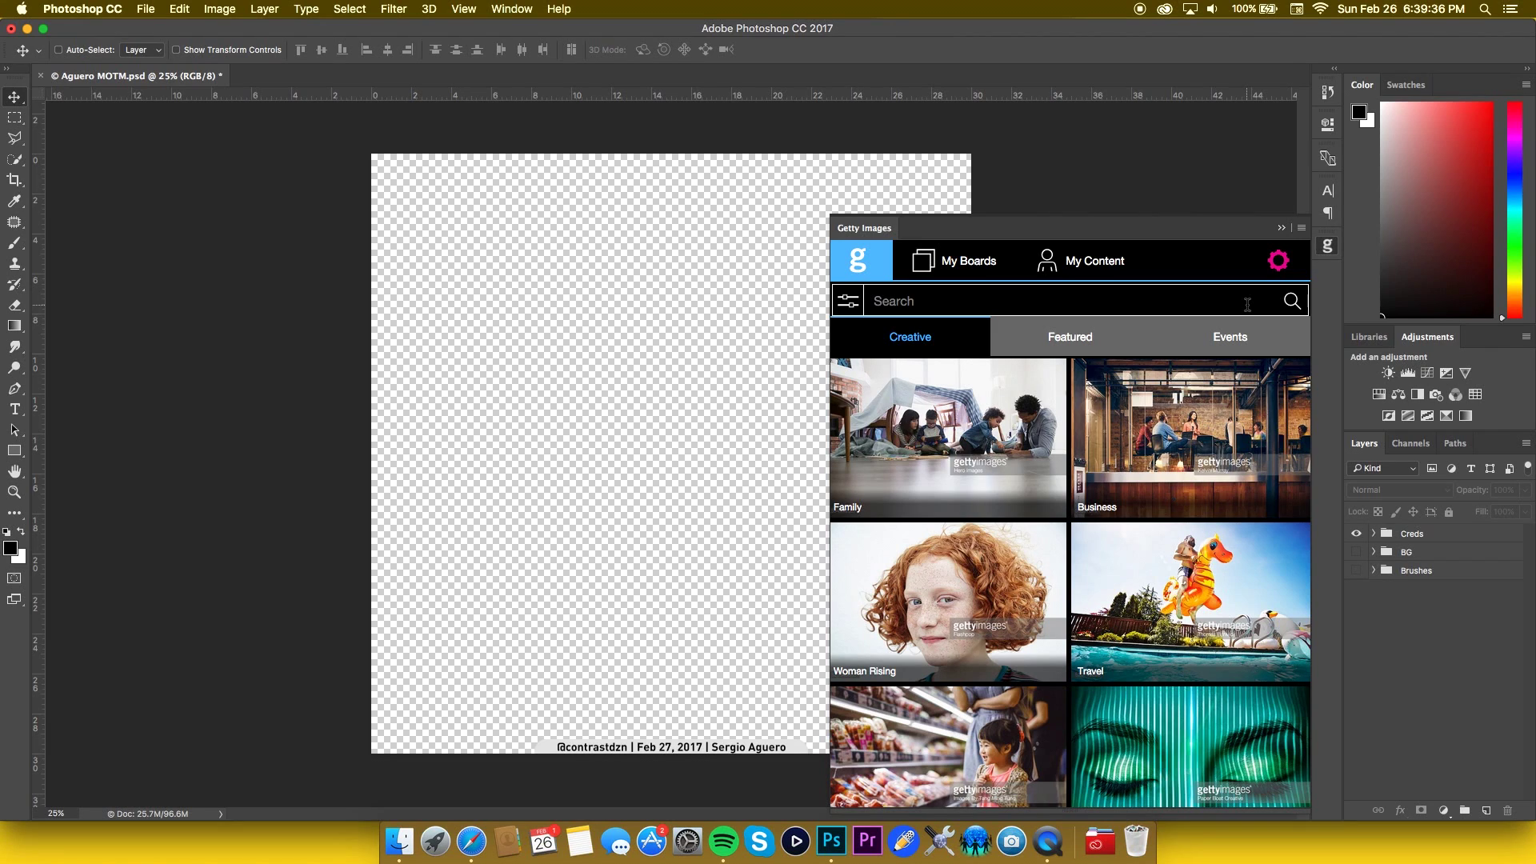
left_click(971, 307)
type("swe")
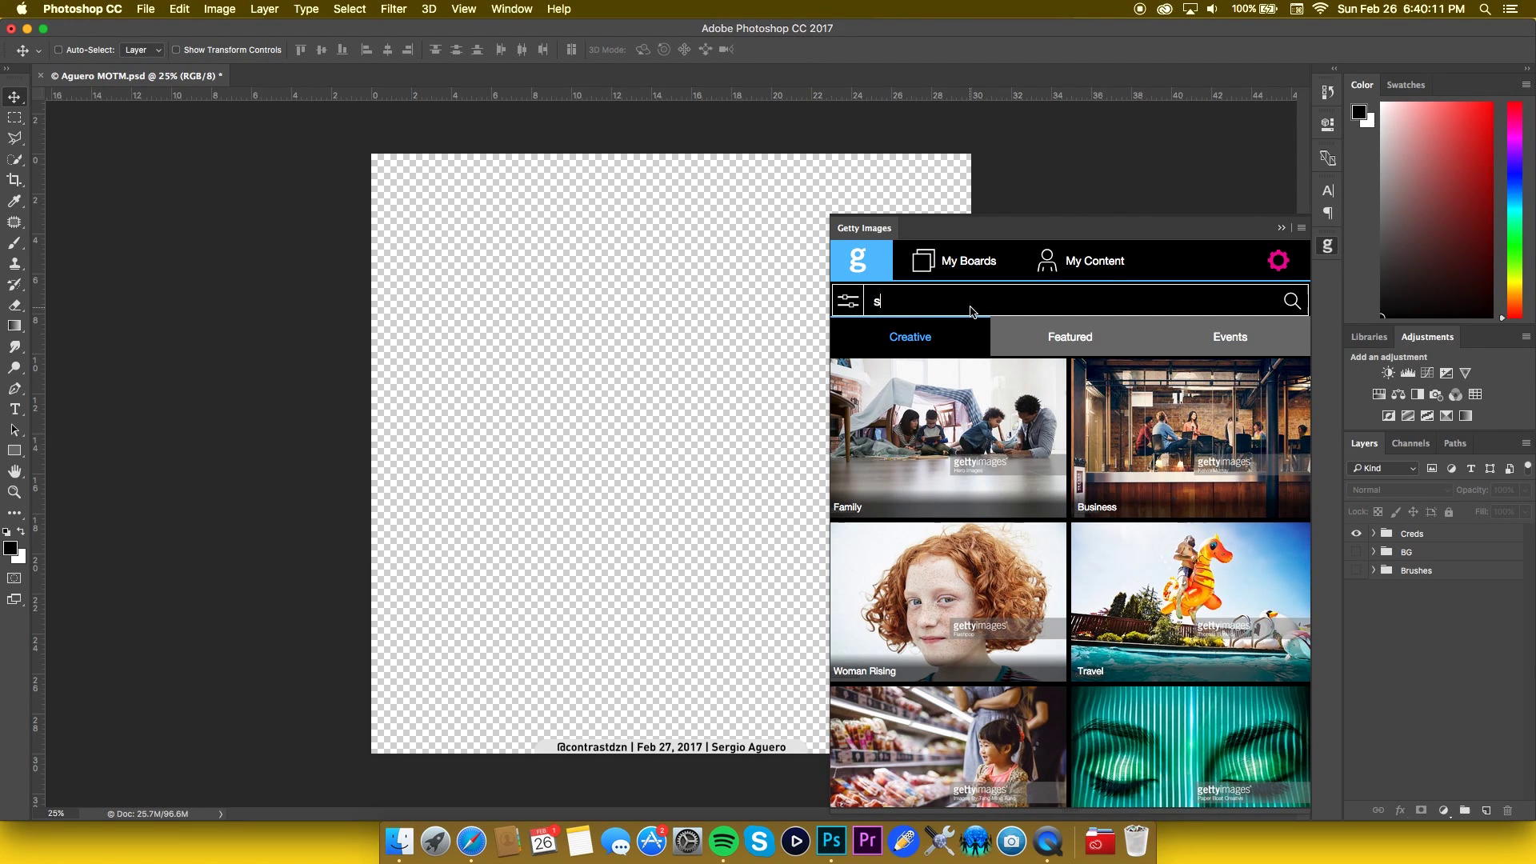
key("BackSpace")
type("ergio a")
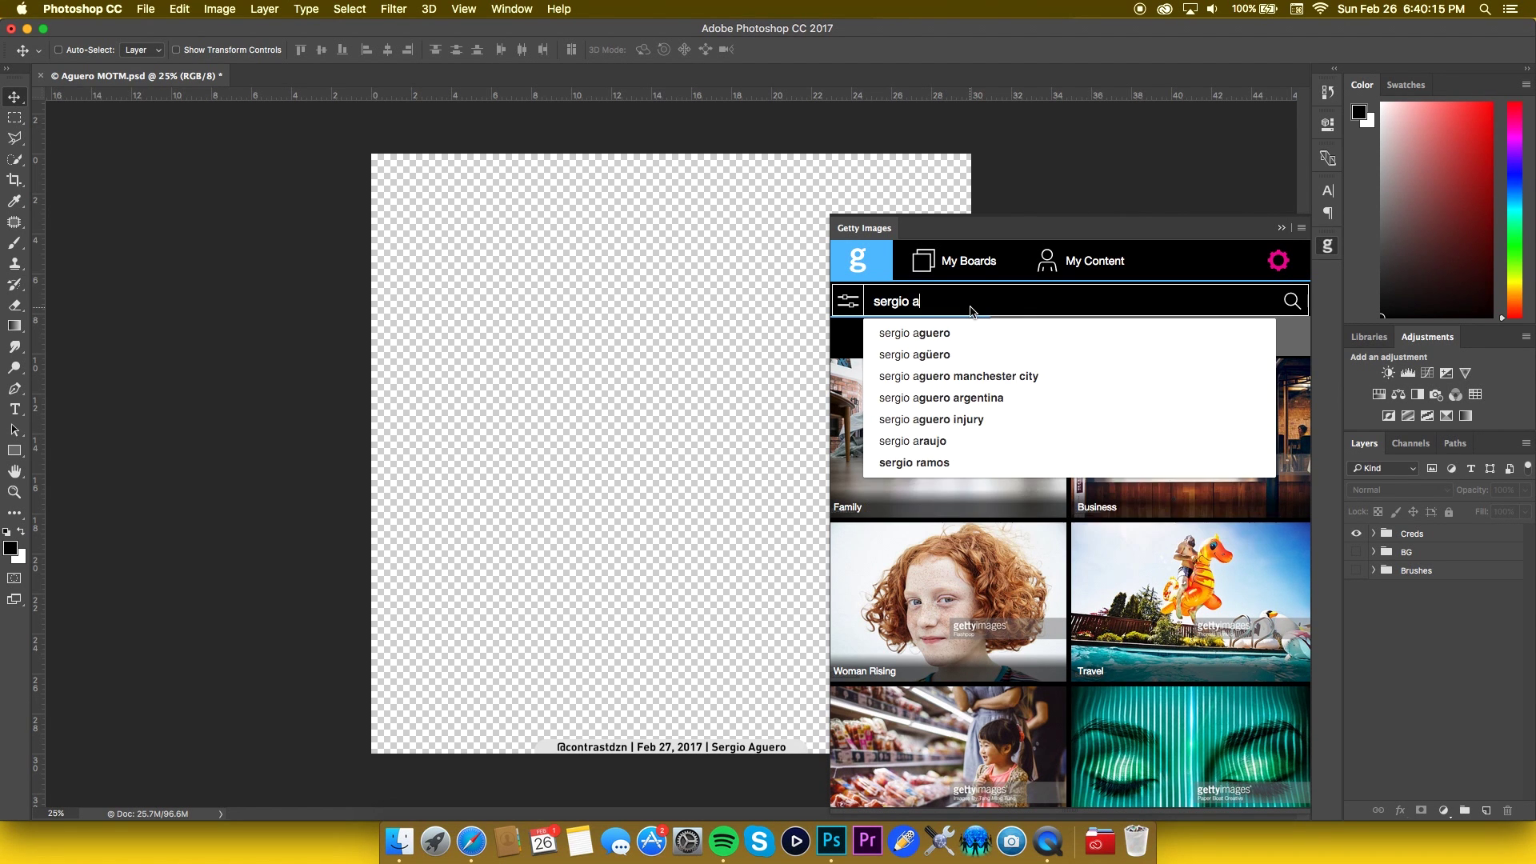
type("guero")
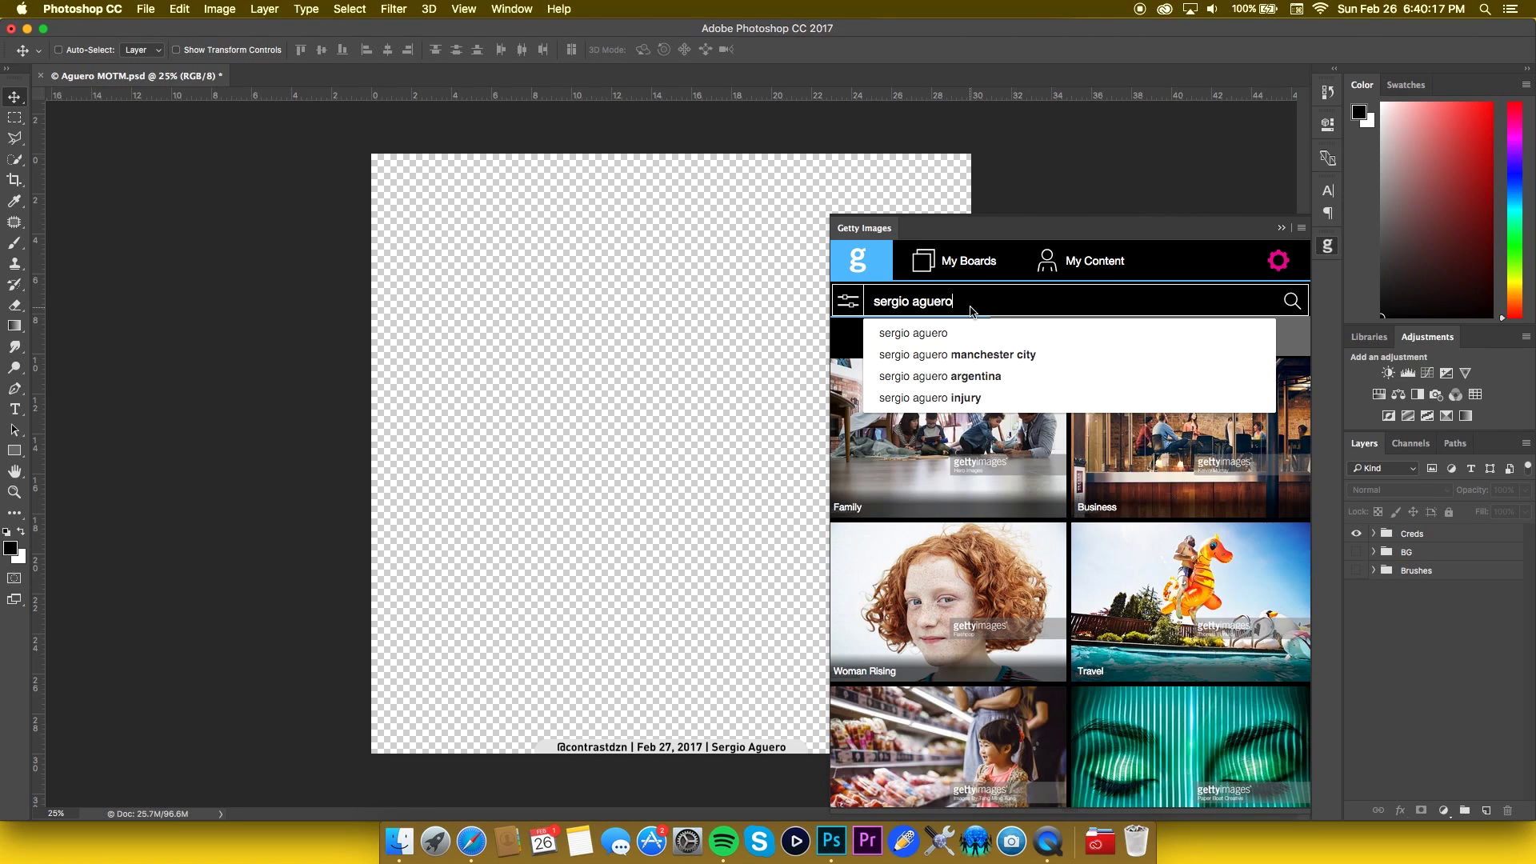
key("Return")
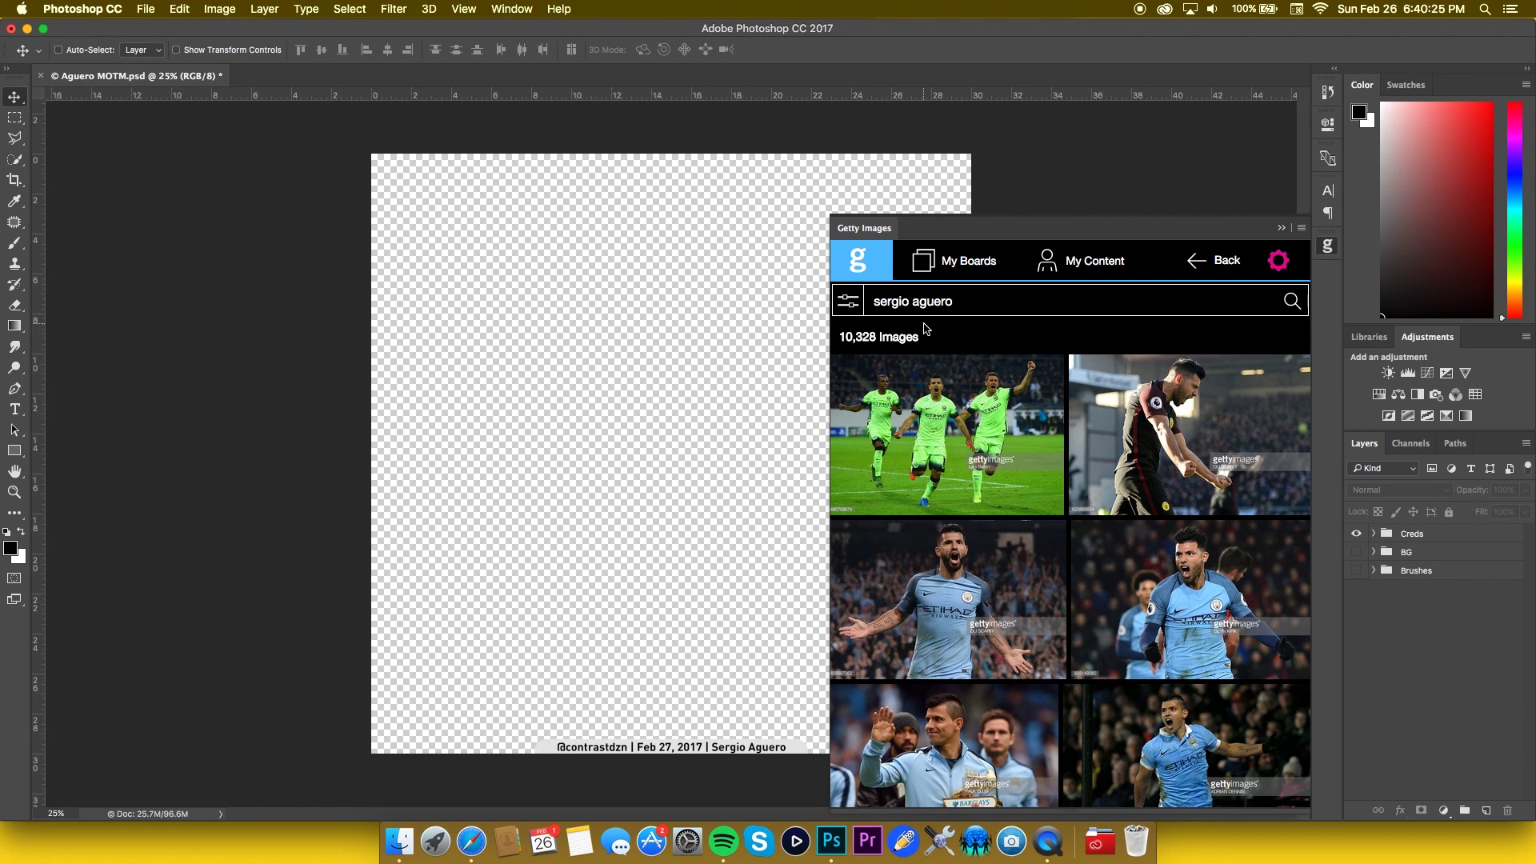
- Sort the image search results by Newest
left_click(848, 301)
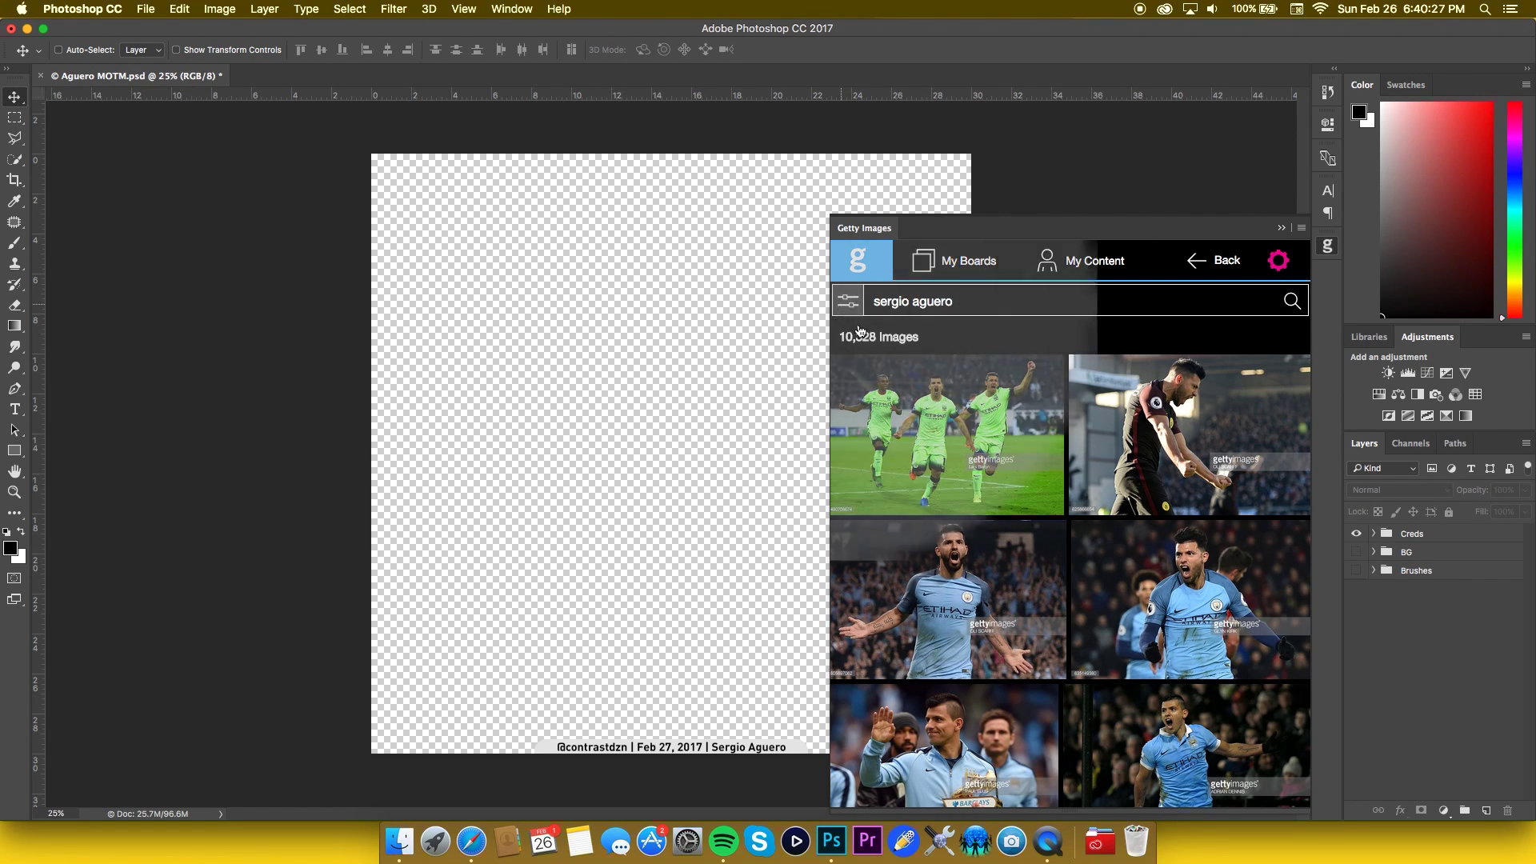
left_click(848, 426)
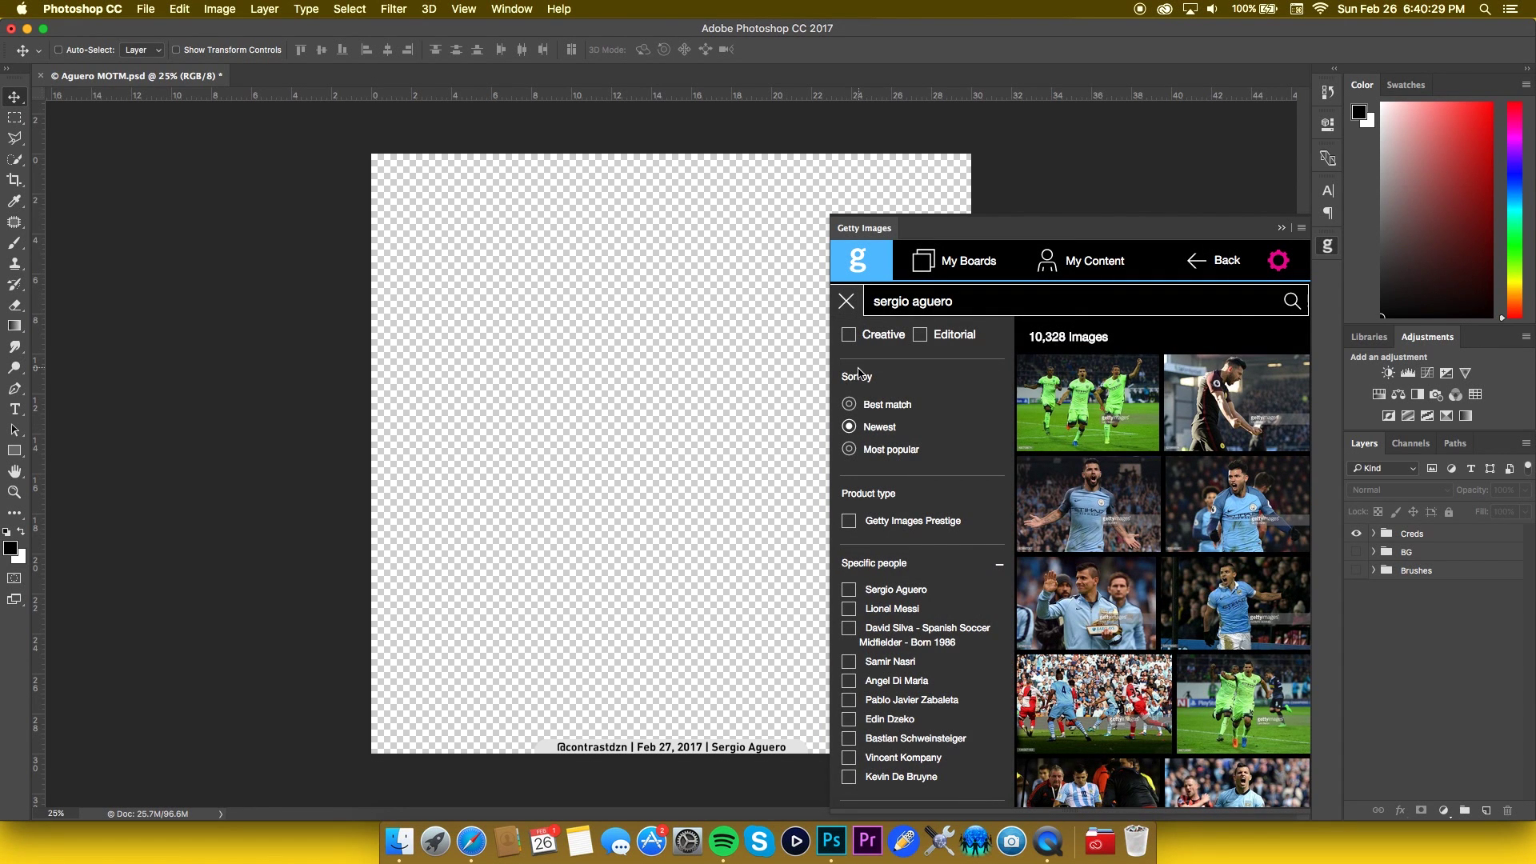
left_click(844, 305)
- Look through the newest "sergio aguero" image results for a suitable player photo
mouse_move(1064, 475)
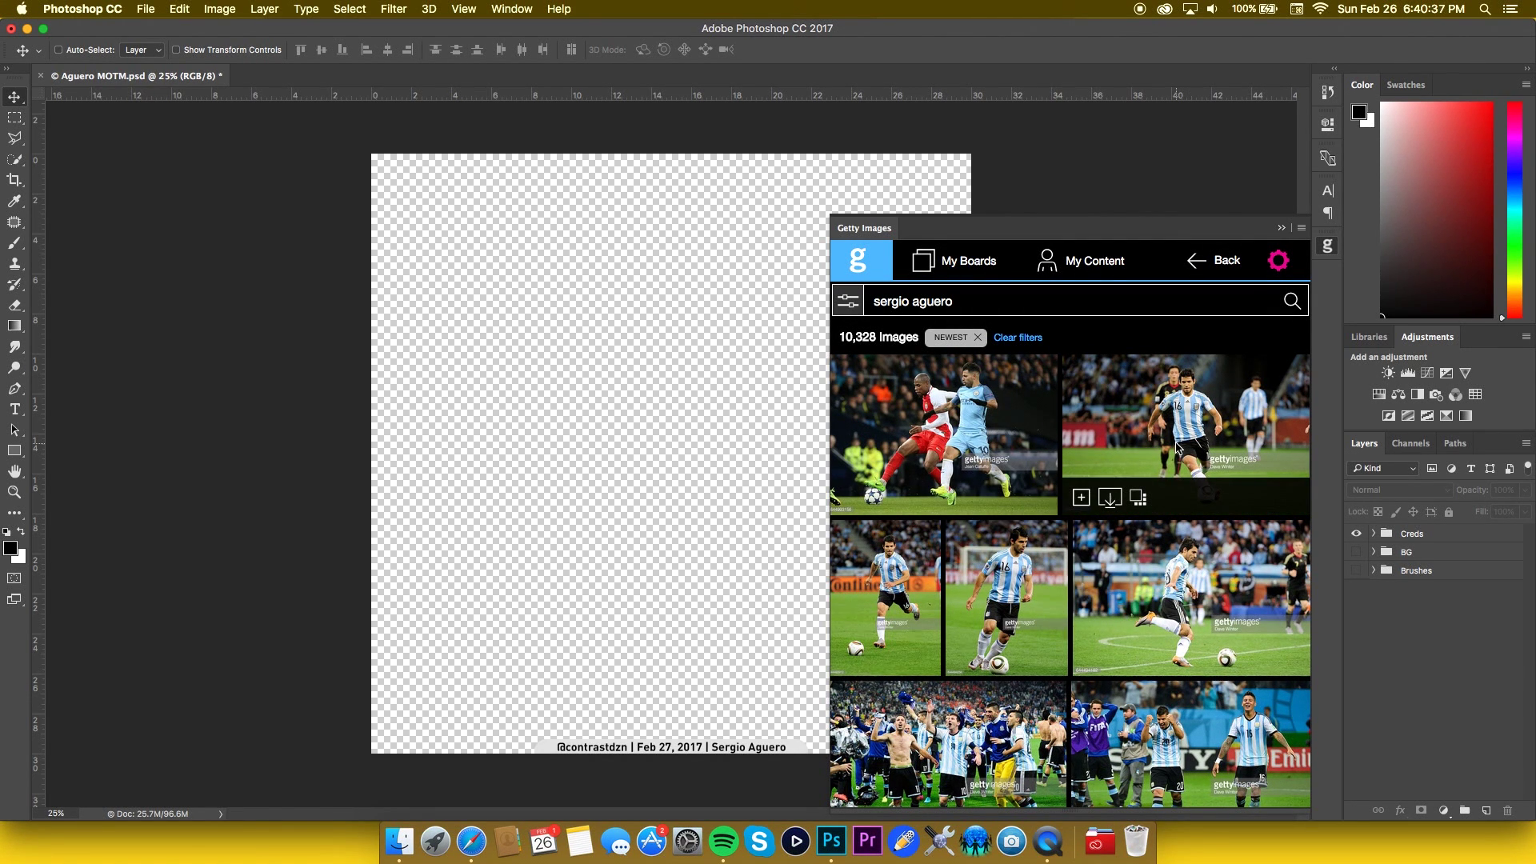
scroll(1116, 489, "down", 3)
scroll(1116, 492, "down", 5)
scroll(1050, 566, "down", 3)
scroll(1040, 570, "up", 10)
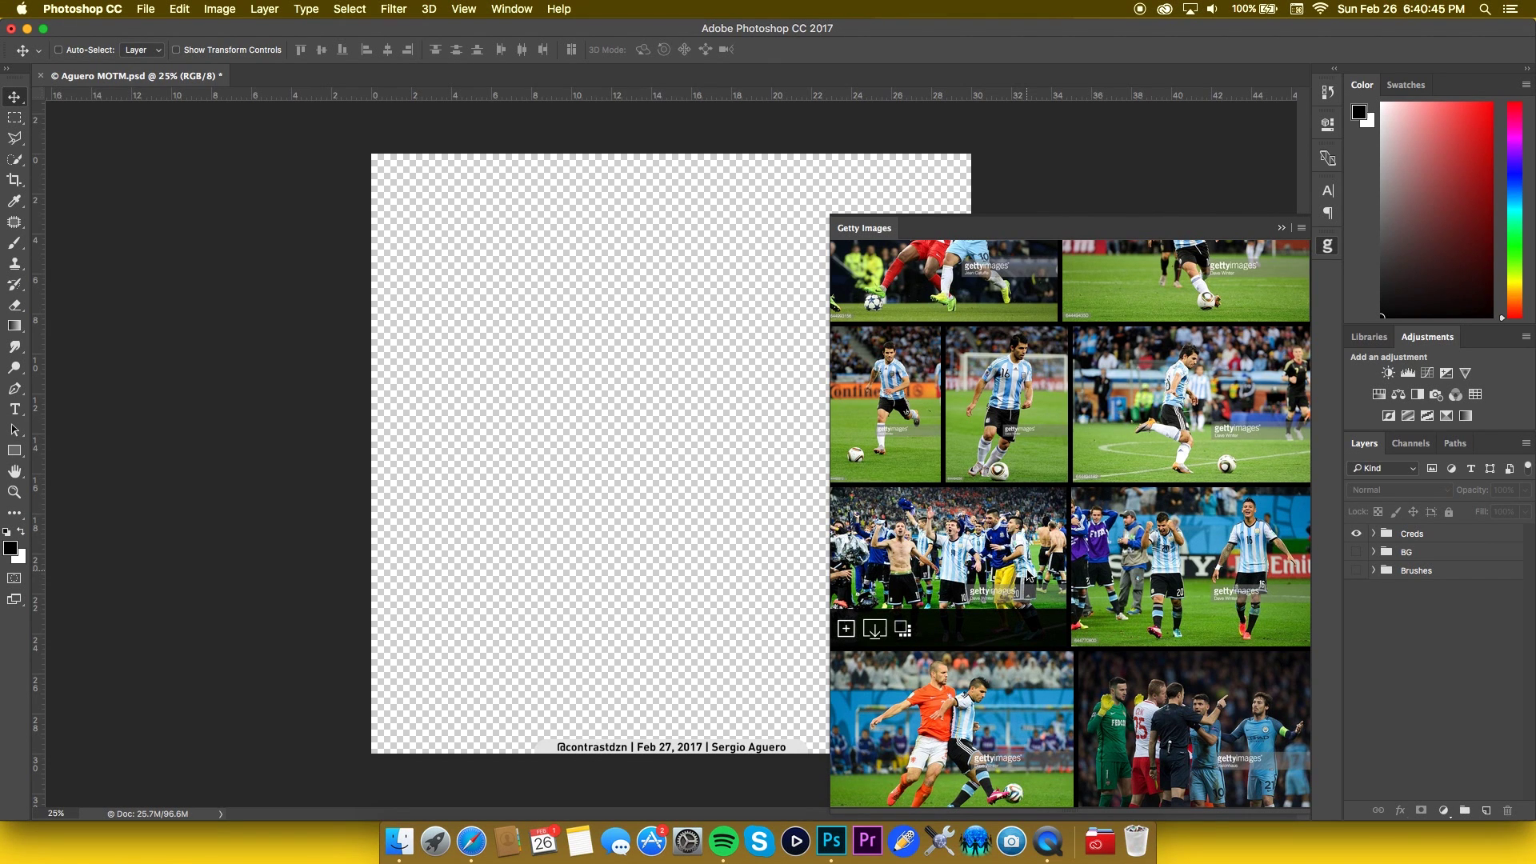
scroll(1028, 574, "down", 5)
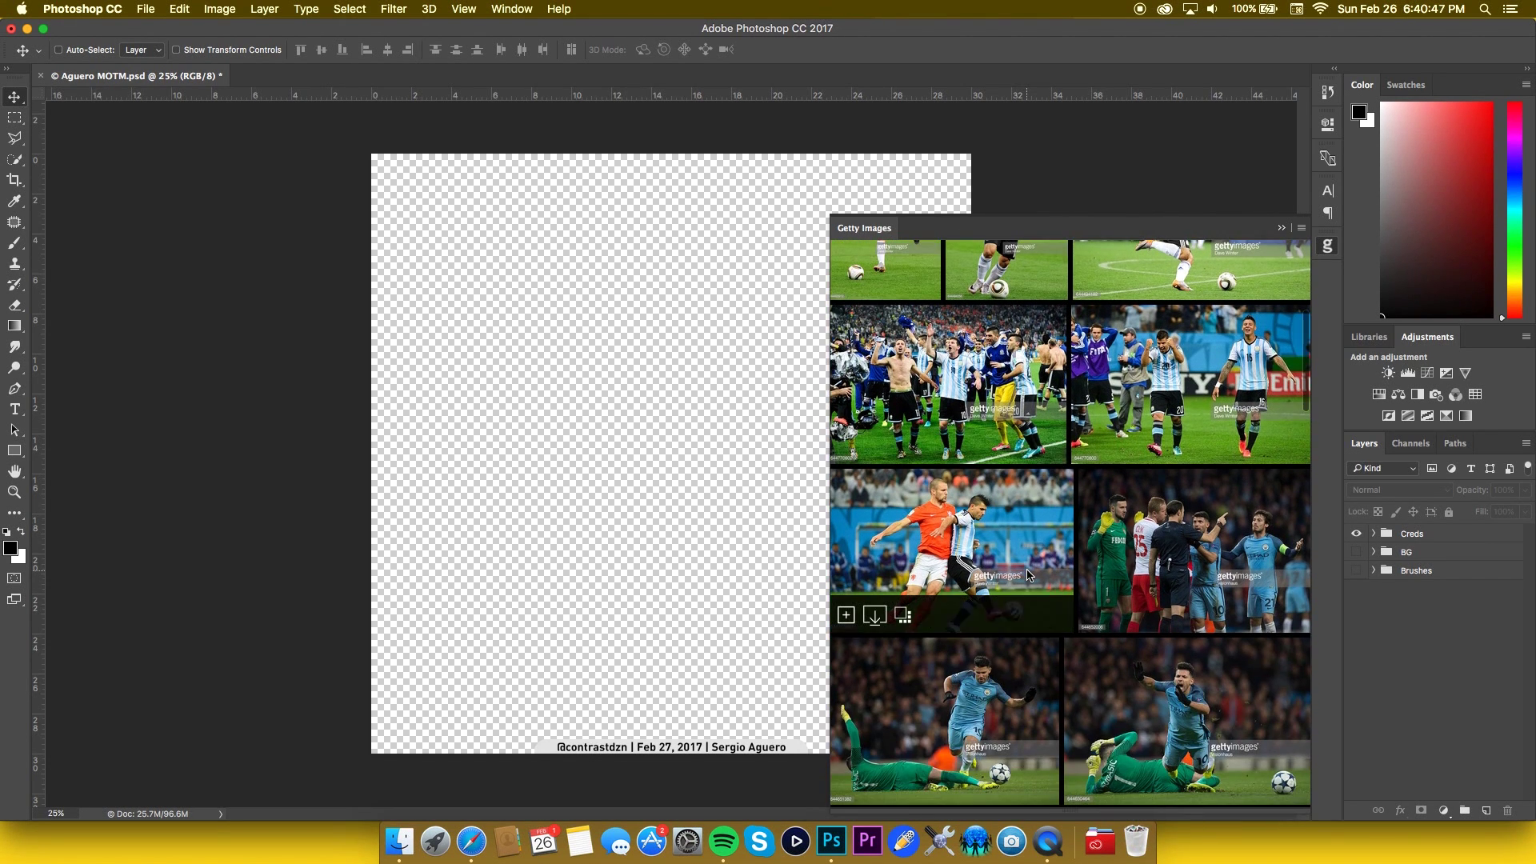
scroll(1028, 574, "down", 3)
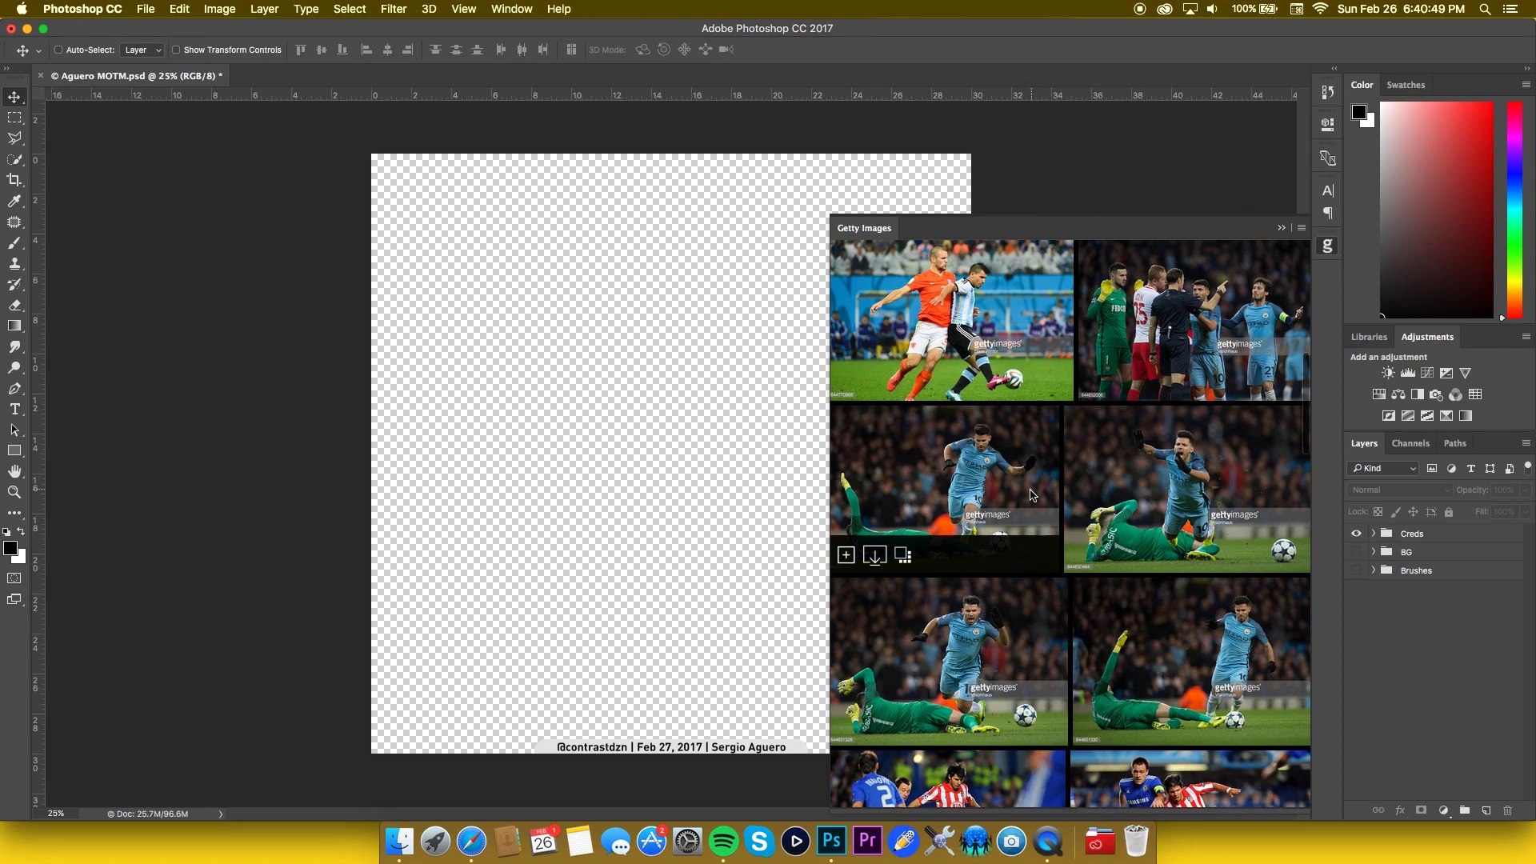
scroll(1033, 544, "down", 3)
scroll(1037, 508, "down", 5)
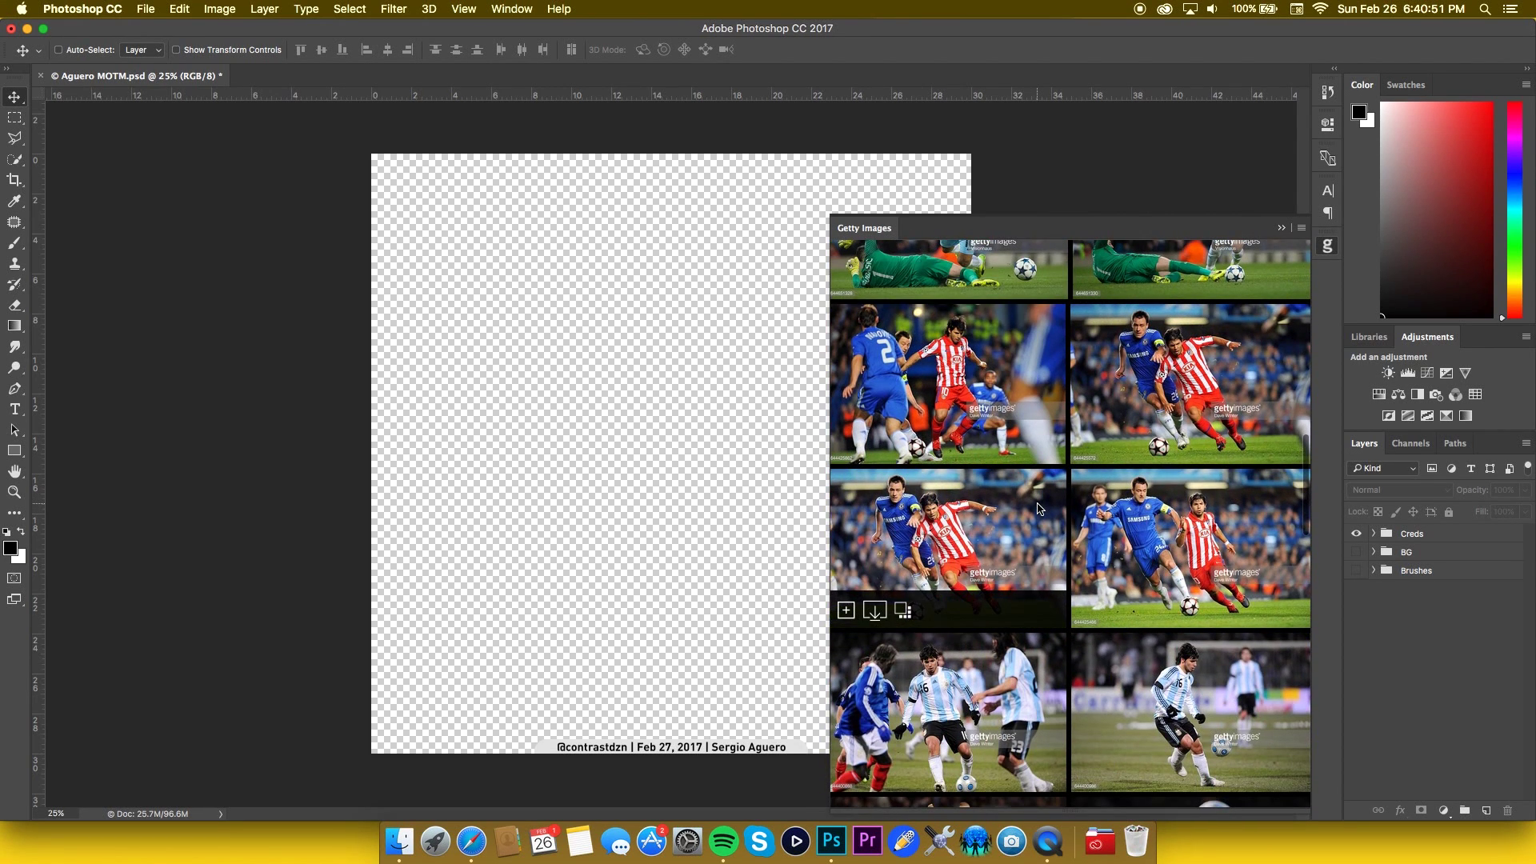
scroll(1039, 508, "up", 20)
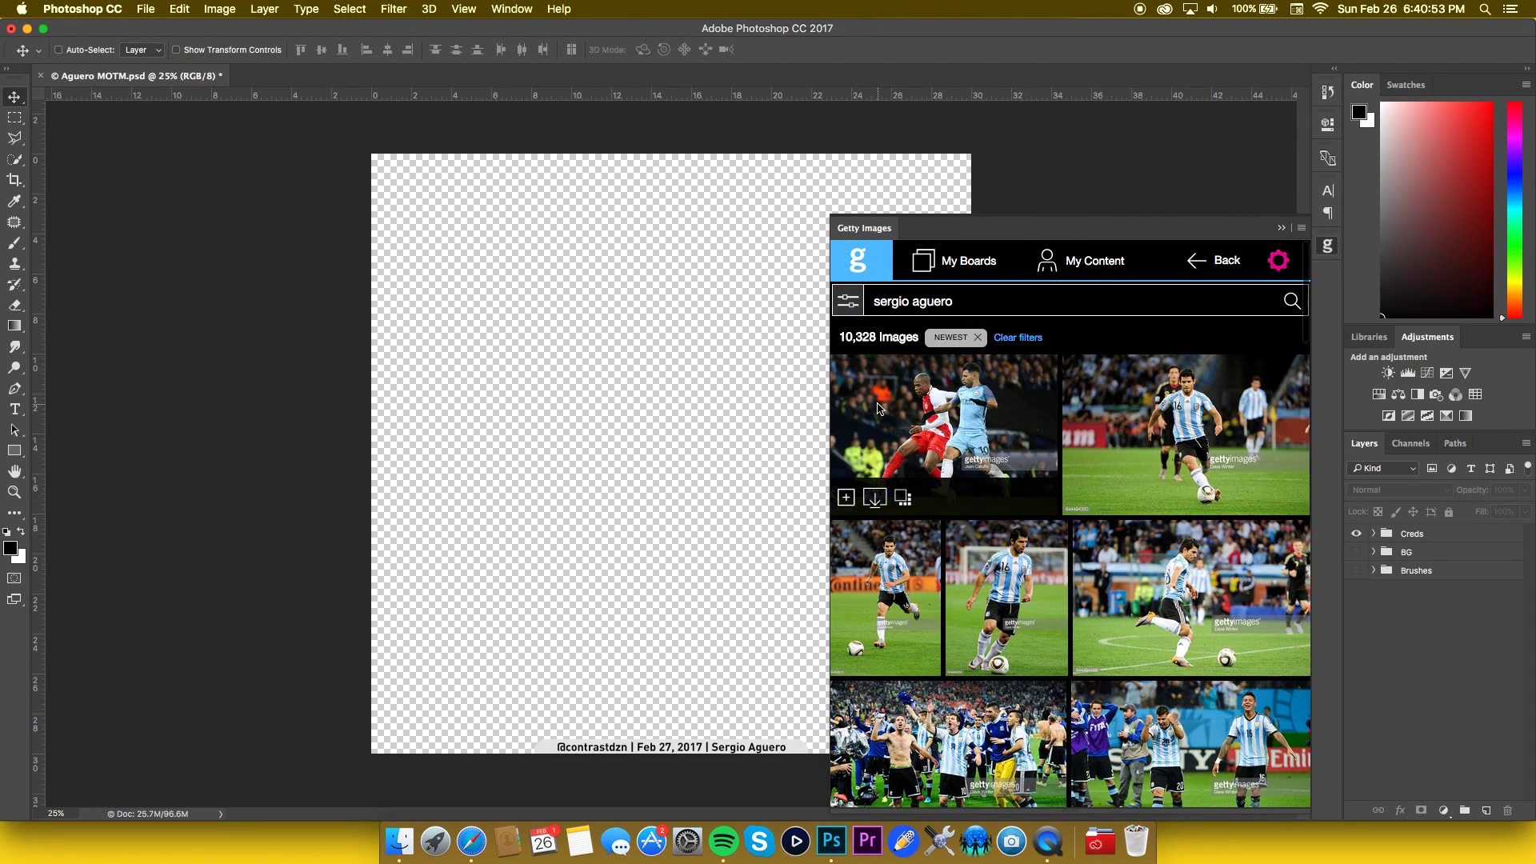
- Filter the image results to the specific person Sergio Aguero and look through the filtered photos
left_click(839, 302)
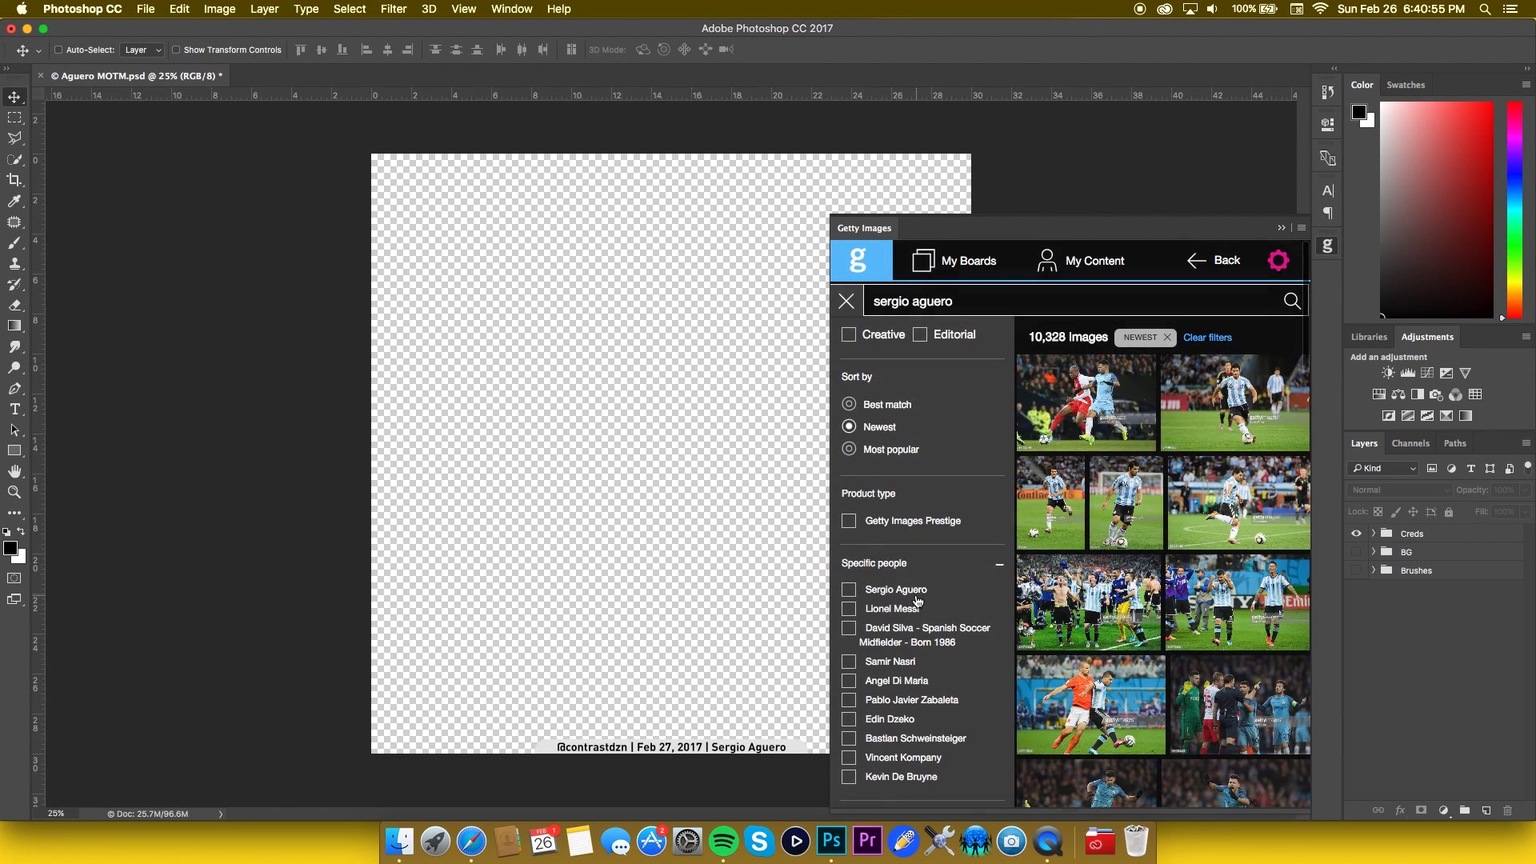
left_click(848, 304)
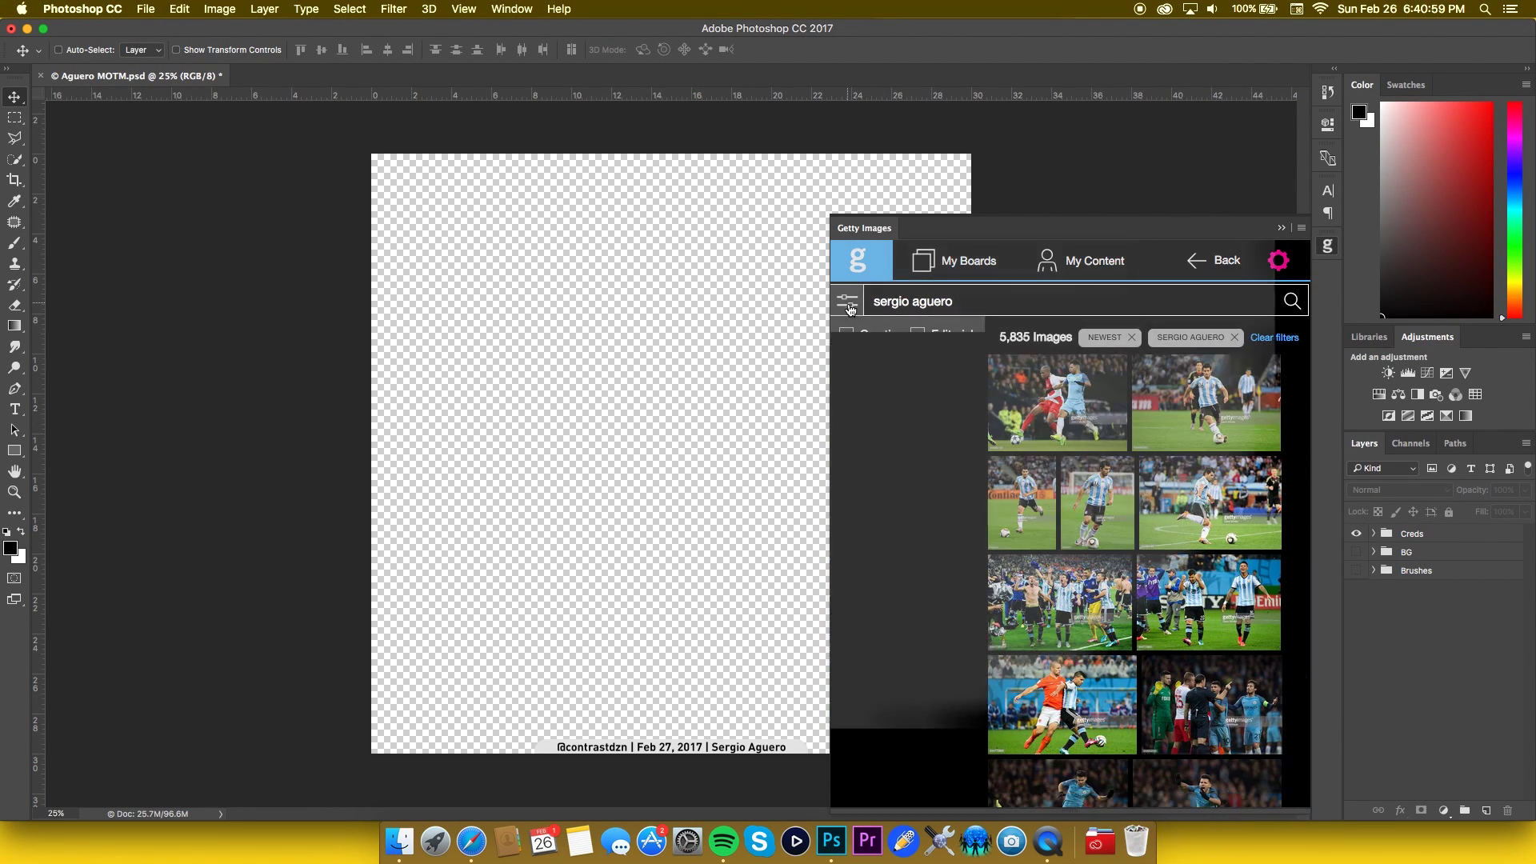
scroll(1013, 424, "down", 5)
scroll(1013, 424, "down", 15)
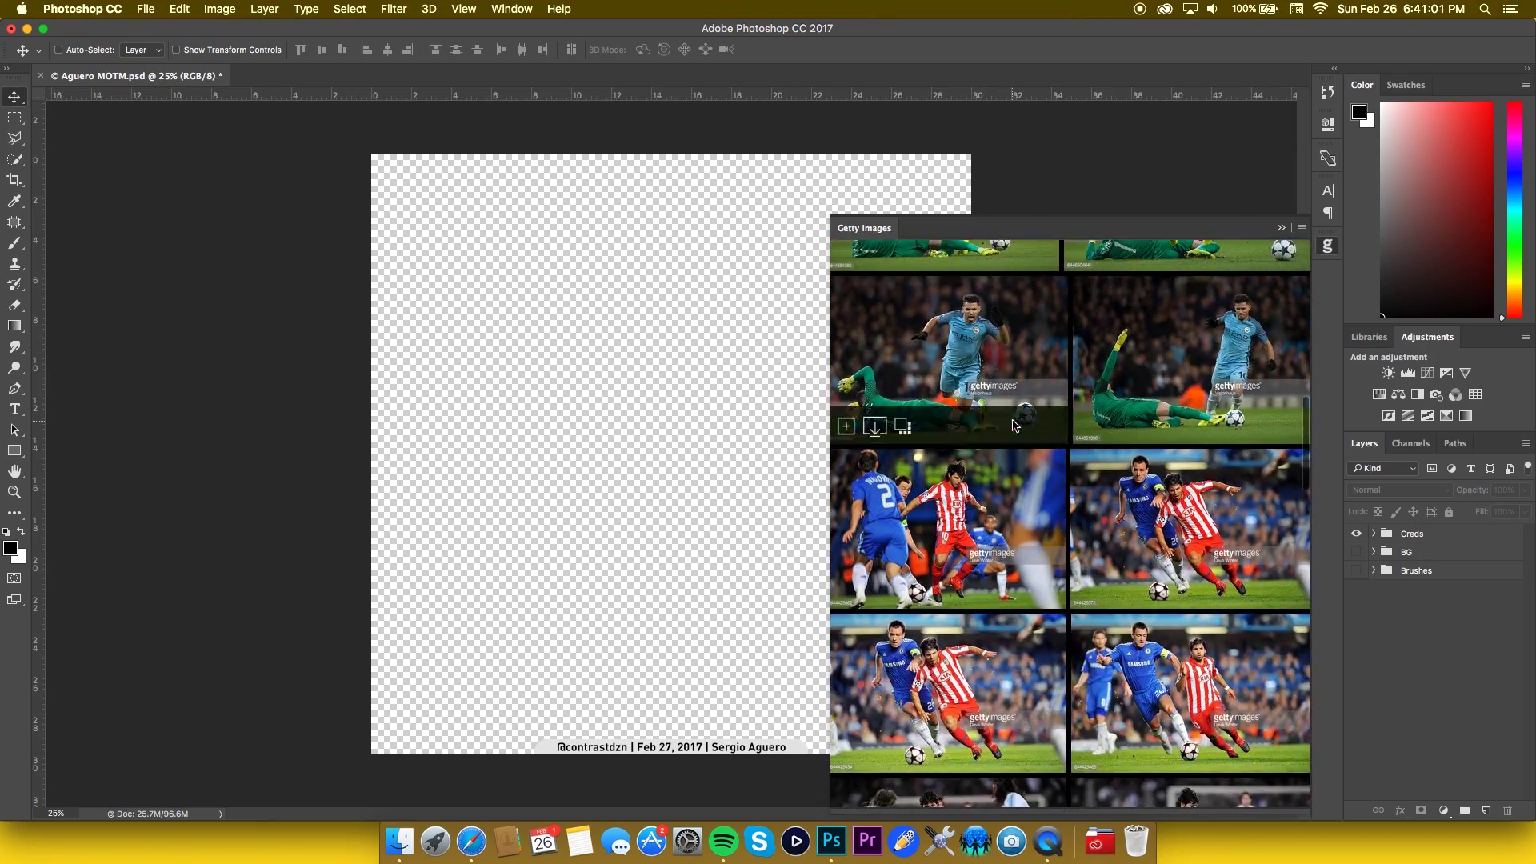
scroll(1013, 424, "down", 3)
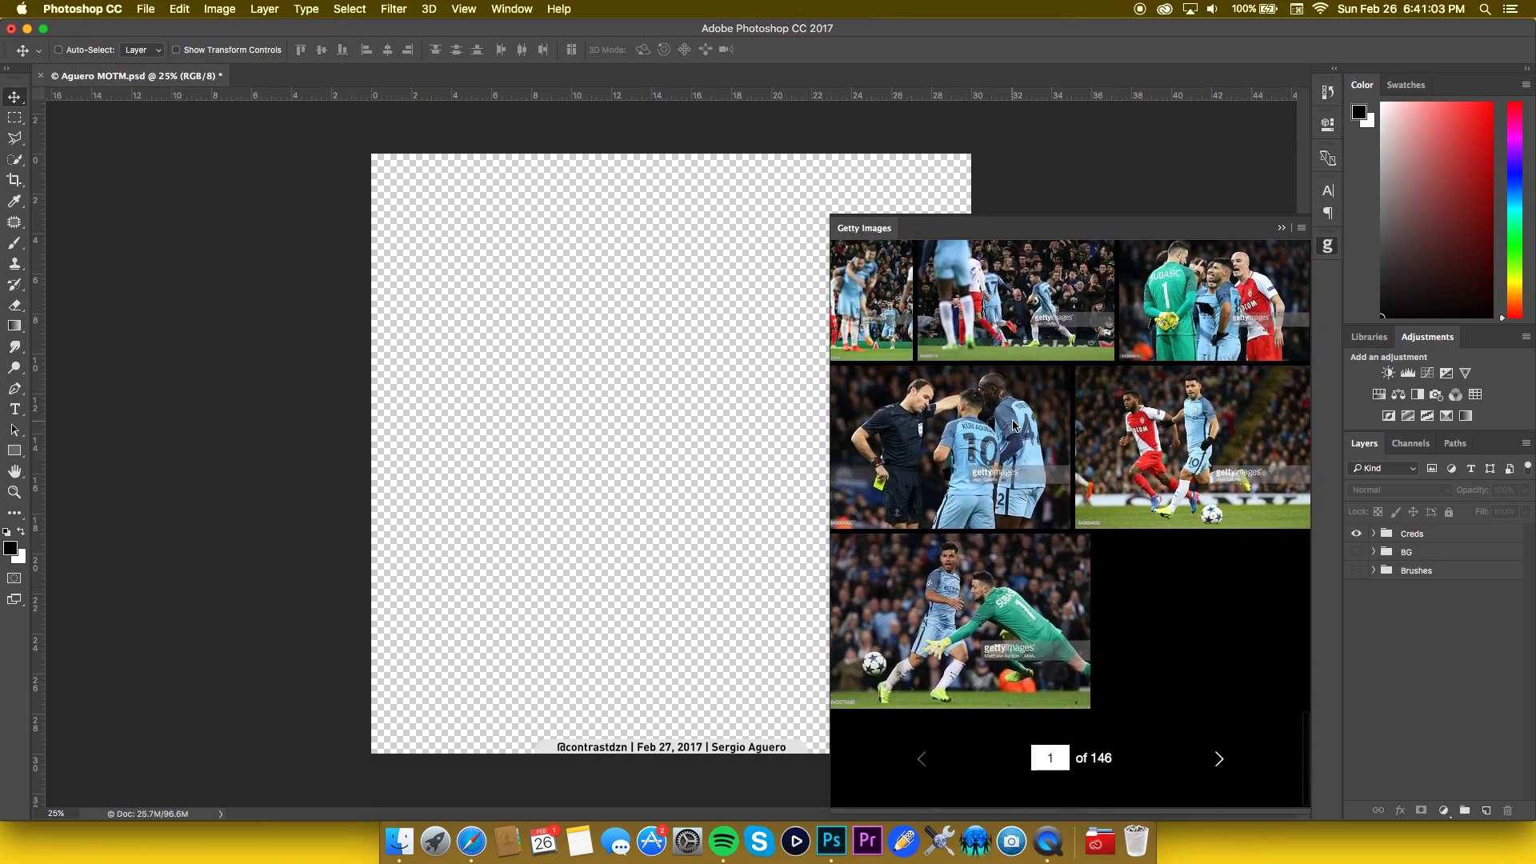
scroll(1013, 424, "up", 8)
scroll(1013, 424, "down", 5)
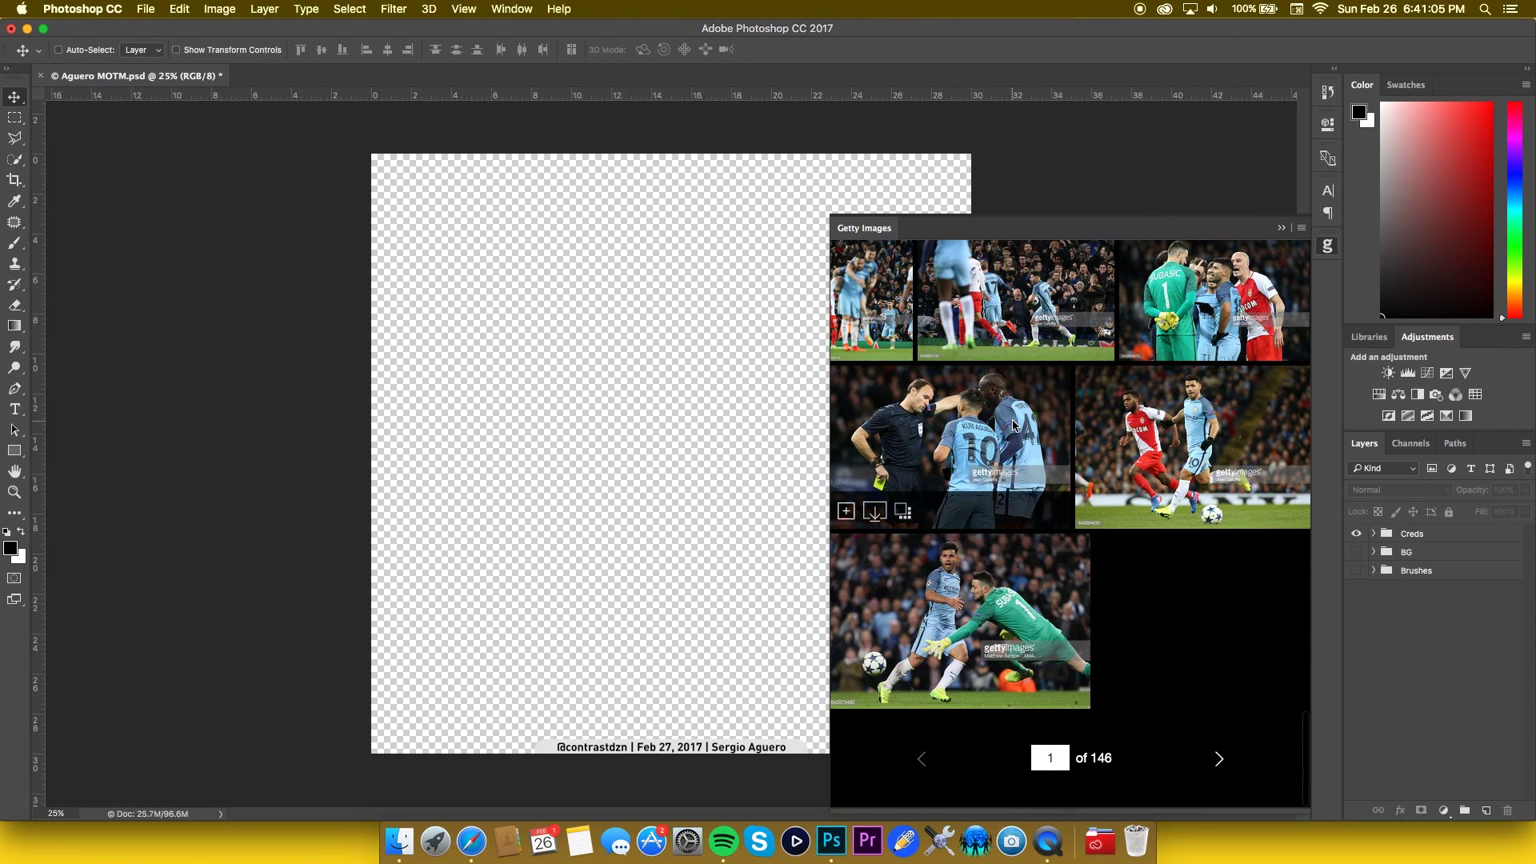
scroll(1013, 426, "up", 15)
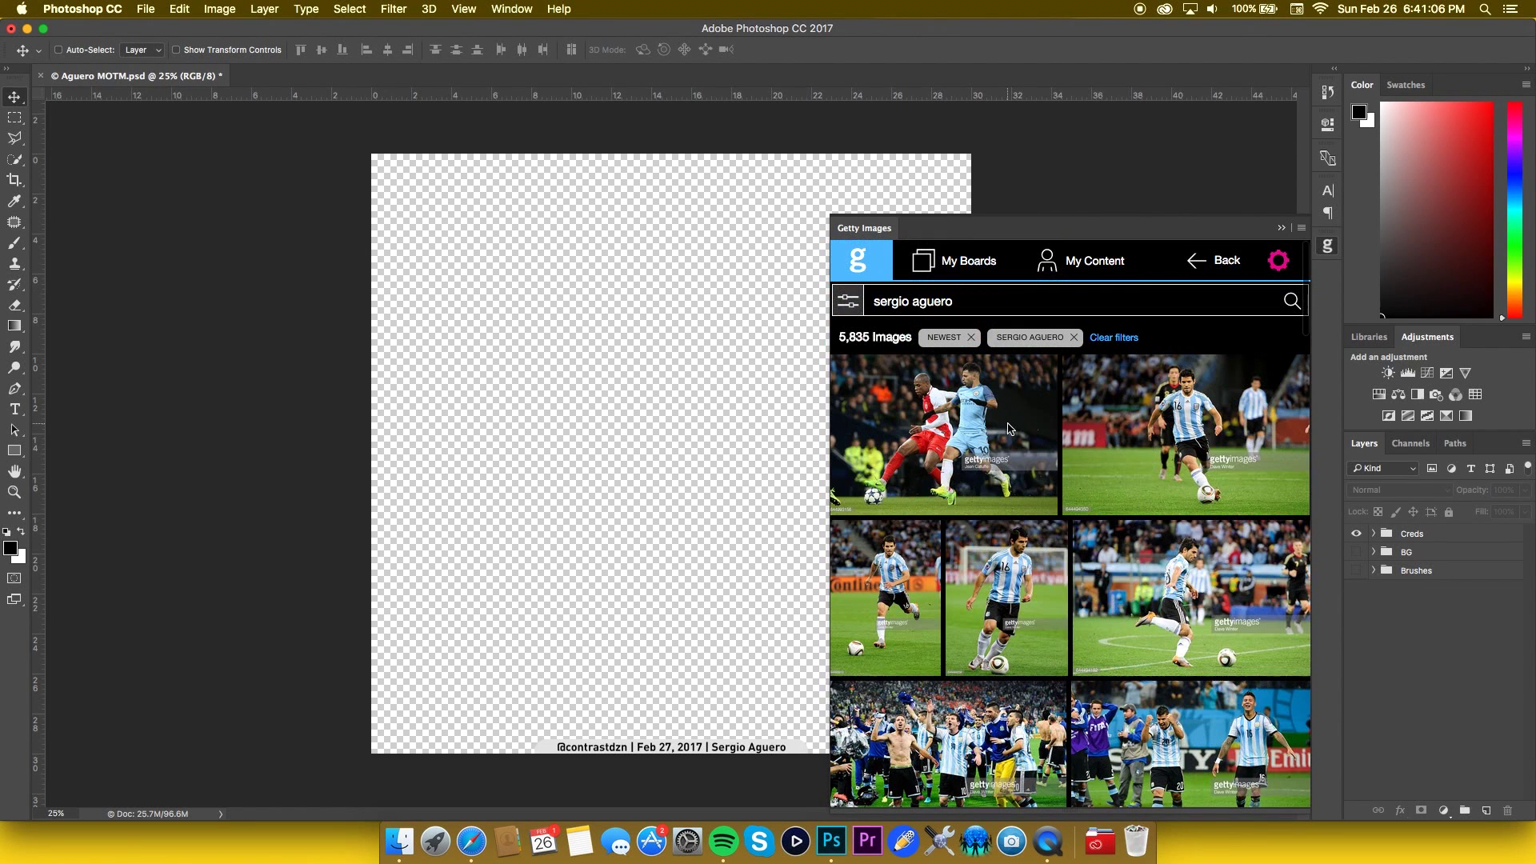
- Start downloading the new version of the Getty Images plugin from its settings
left_click(1278, 260)
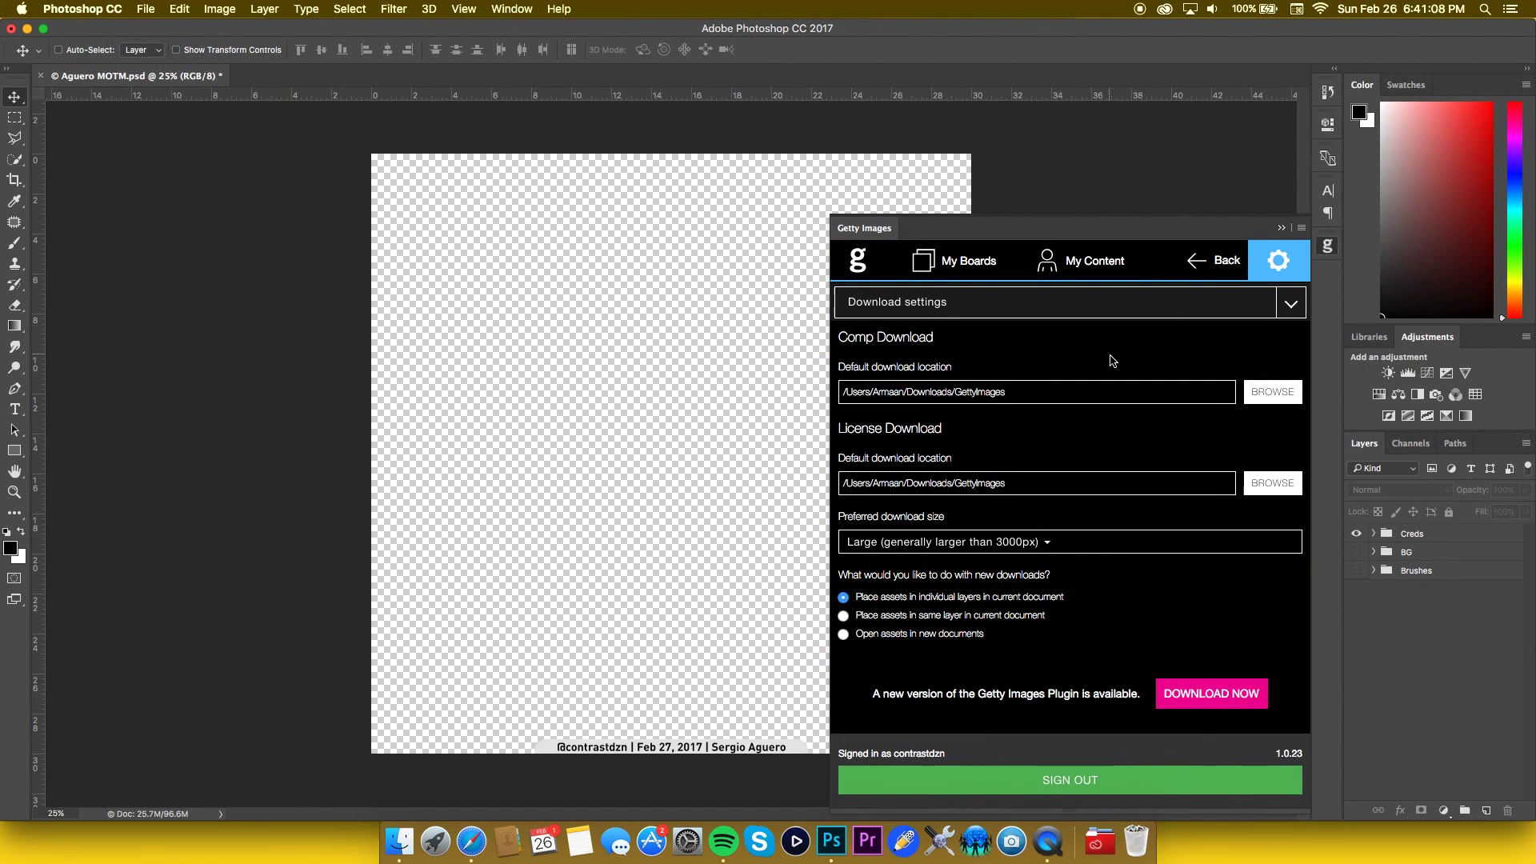
left_click(1172, 691)
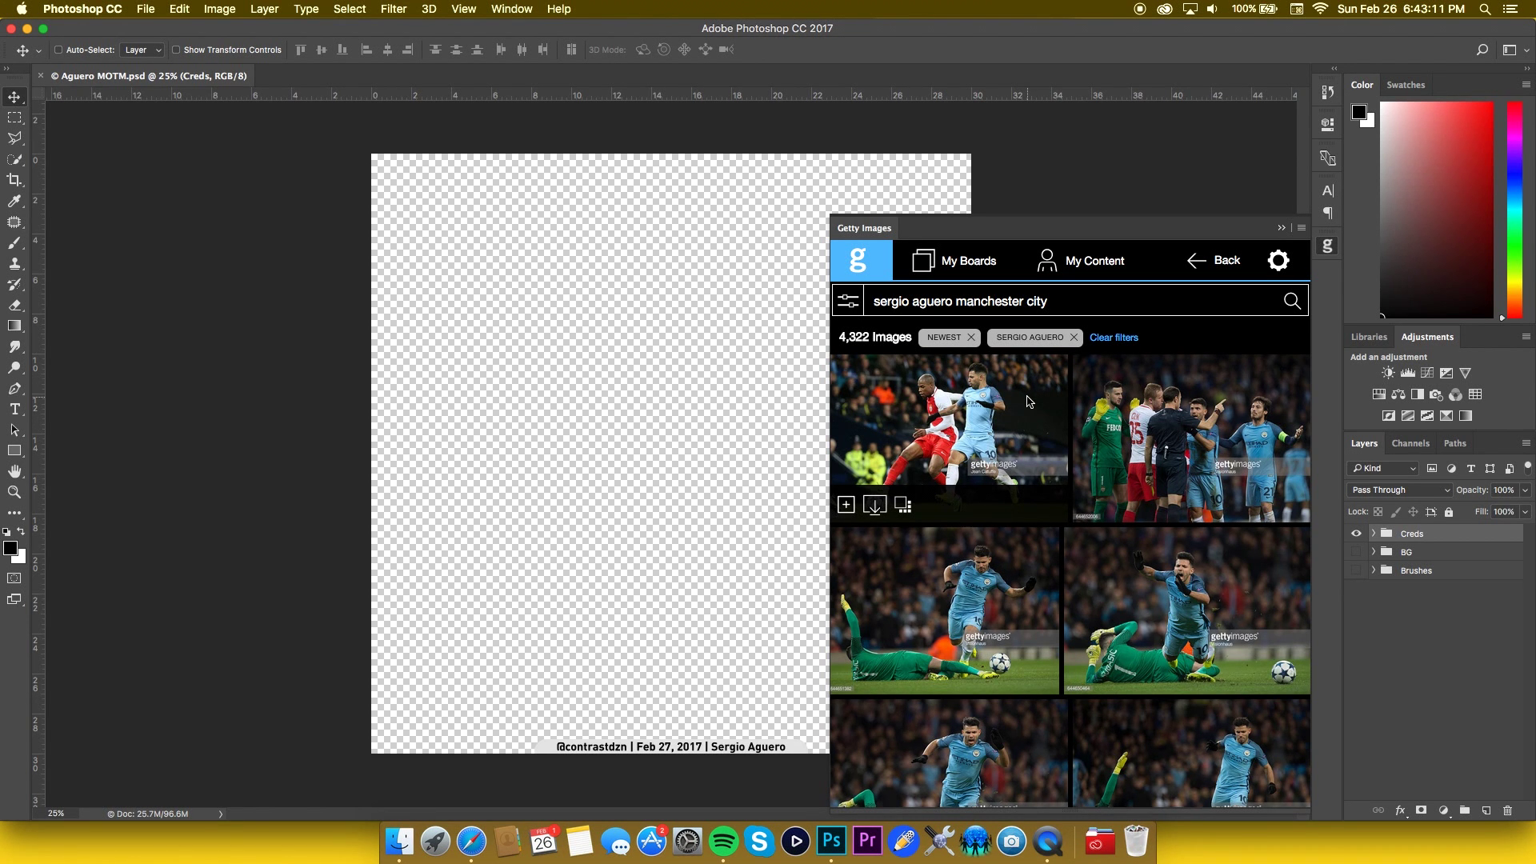
- Examine the first page of "sergio aguero manchester city" results for a suitable photo of the player
scroll(1029, 401, "down", 3)
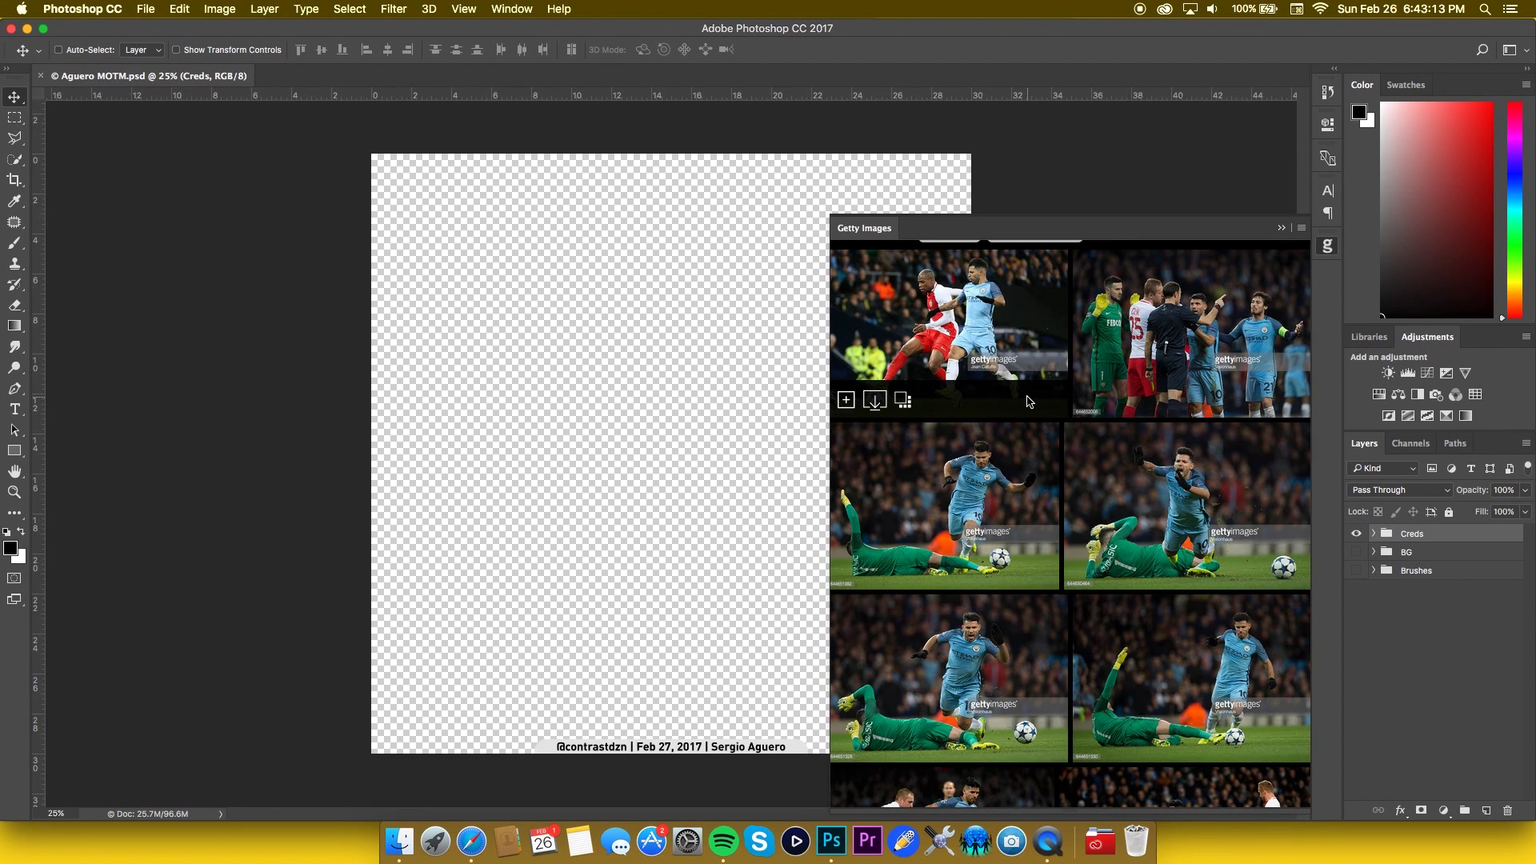
scroll(1028, 402, "up", 3)
scroll(1038, 428, "down", 4)
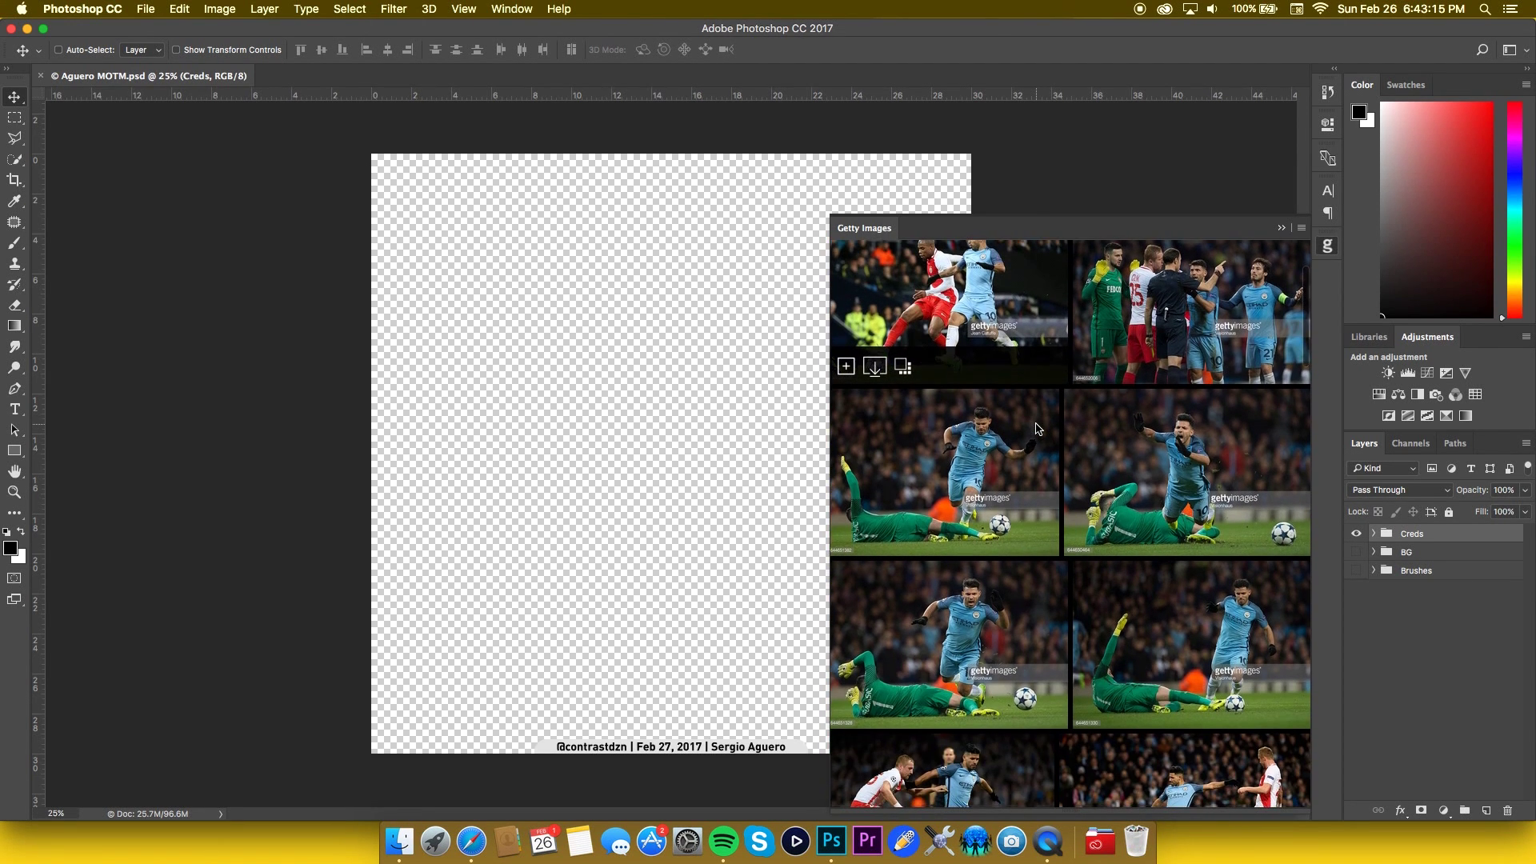
scroll(1038, 428, "down", 10)
scroll(1037, 429, "down", 9)
scroll(1038, 429, "down", 4)
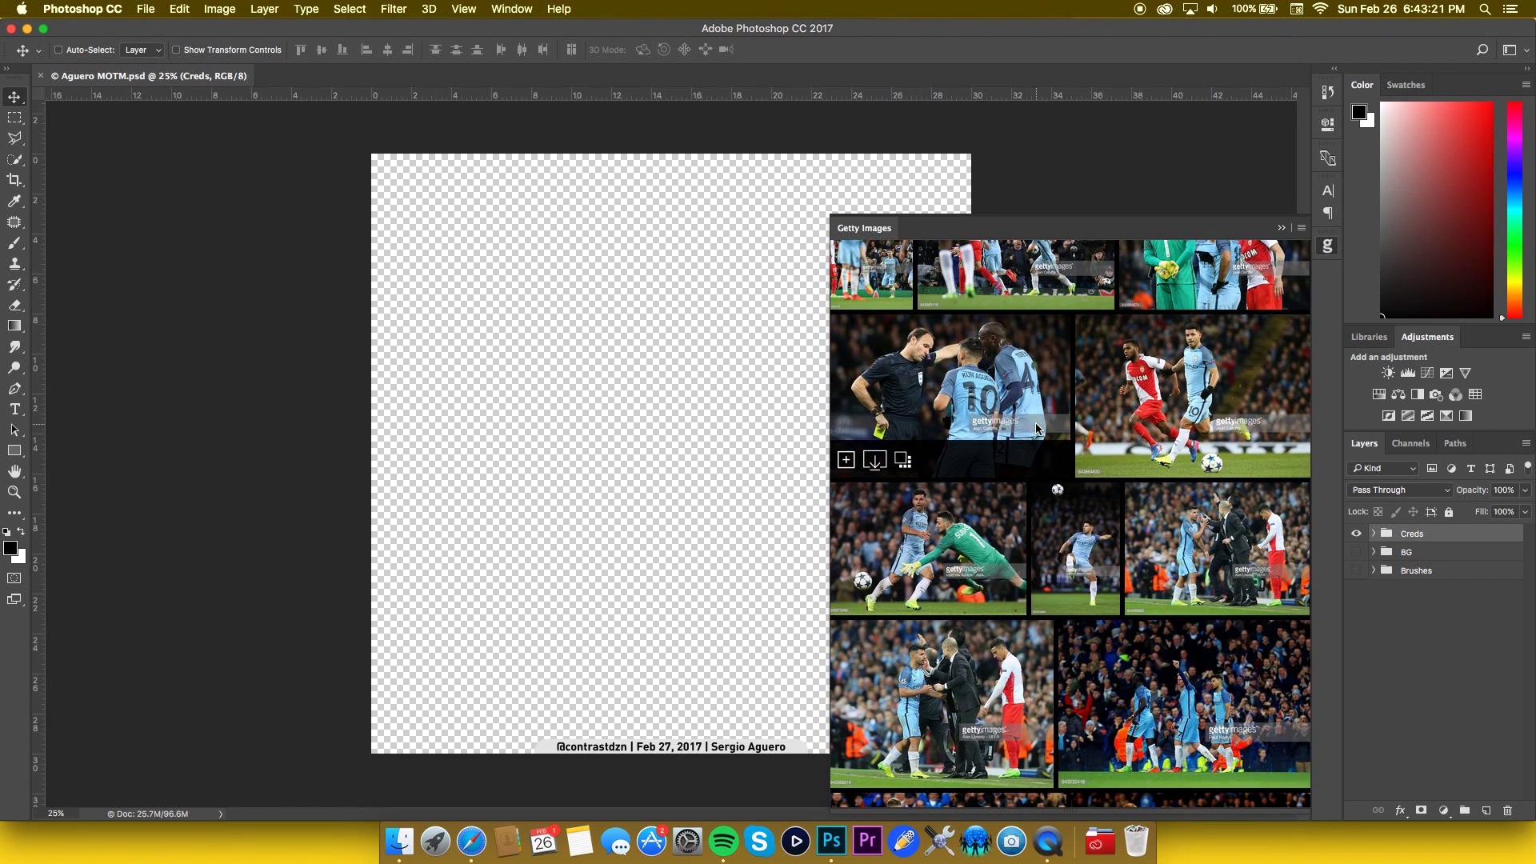
scroll(1035, 428, "down", 2)
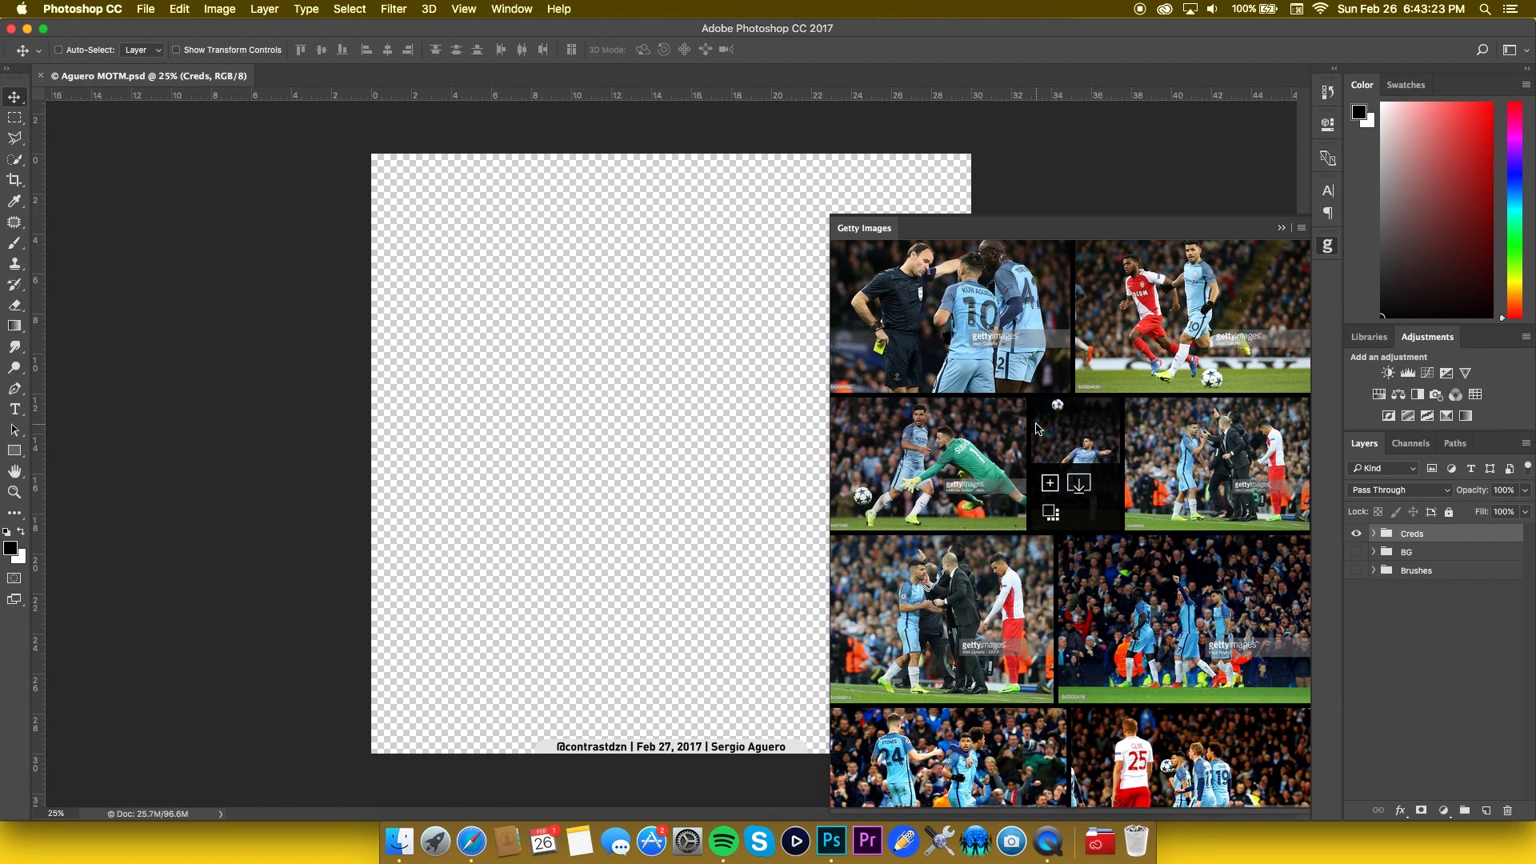
scroll(1036, 428, "down", 4)
scroll(1036, 428, "down", 8)
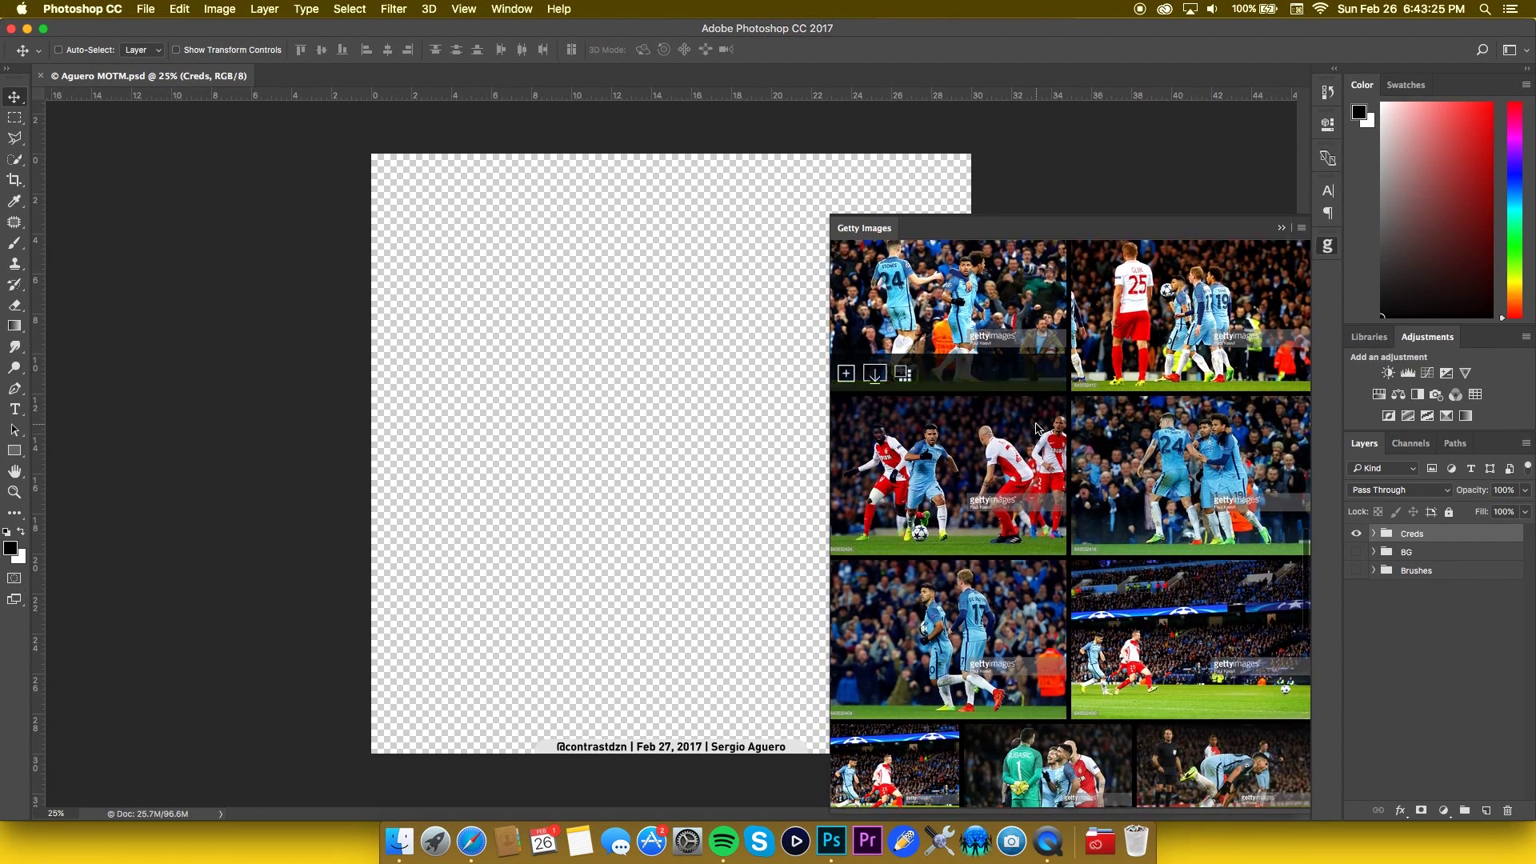
scroll(1038, 429, "down", 5)
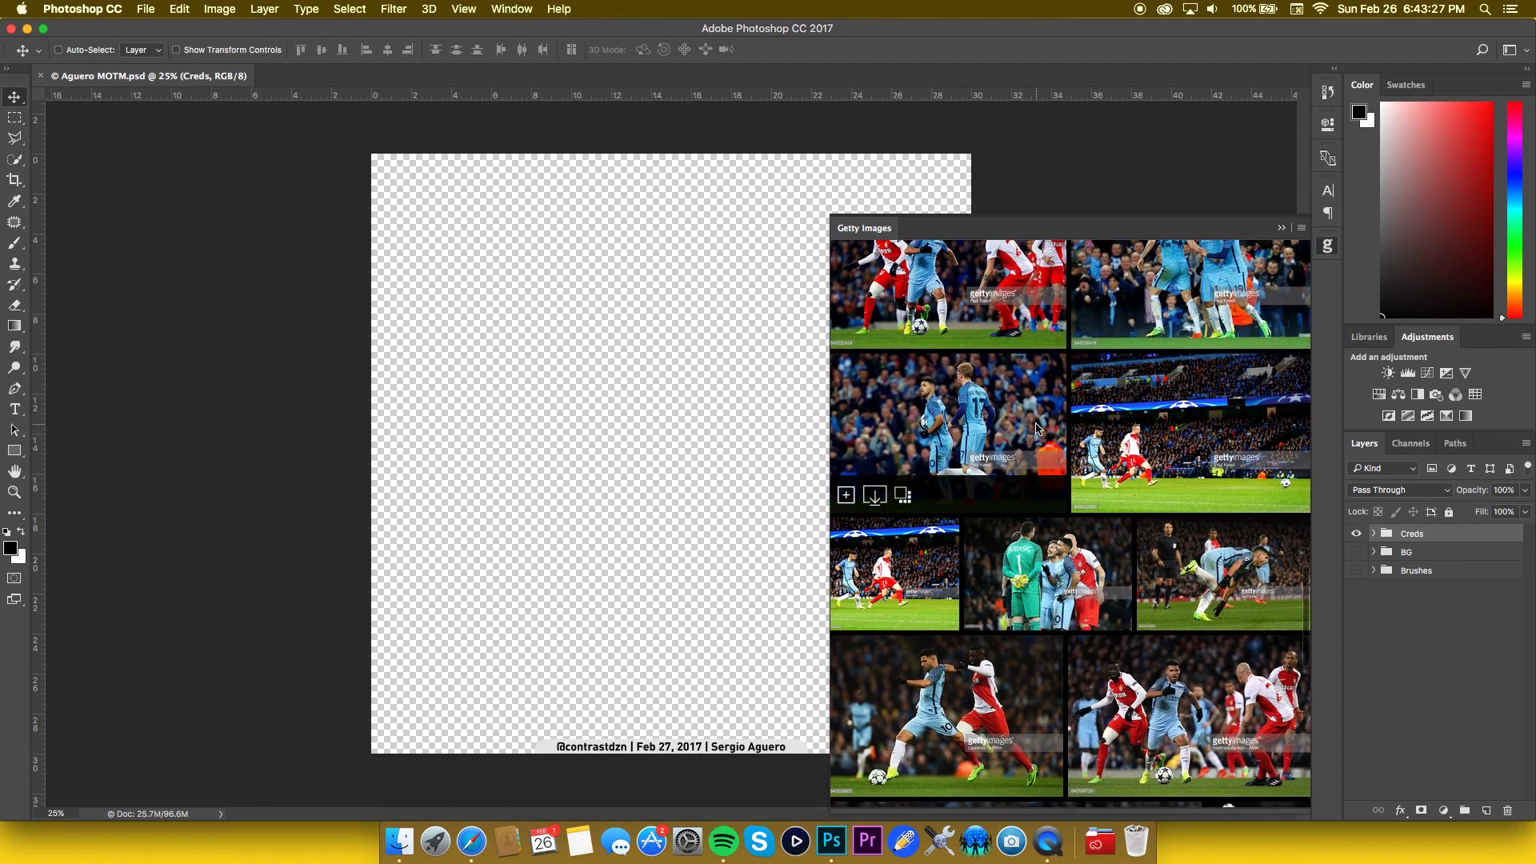
scroll(1037, 428, "down", 1)
scroll(1036, 427, "down", 4)
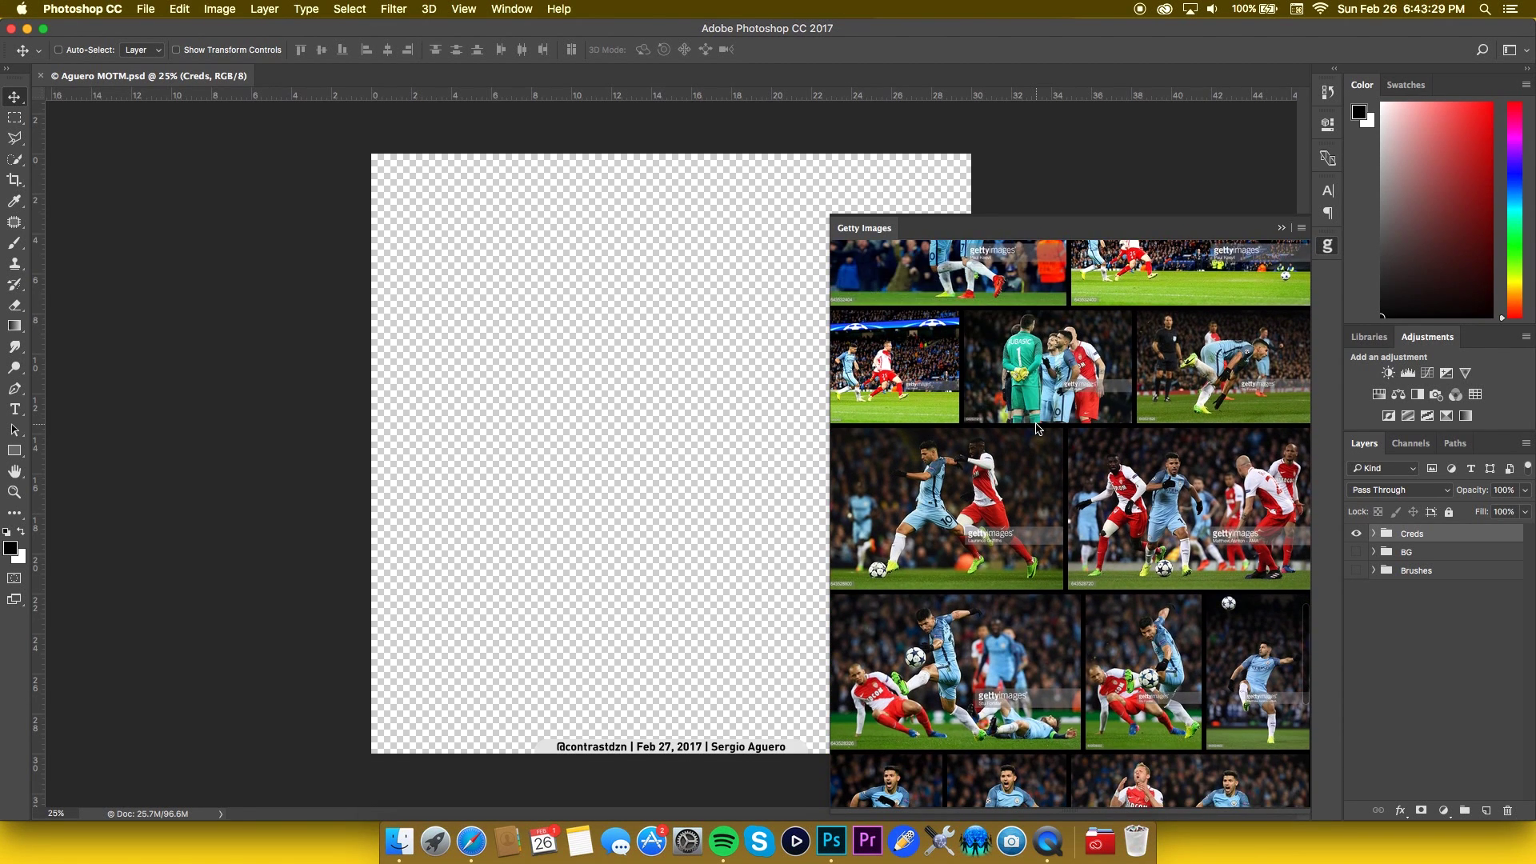
scroll(1037, 428, "down", 5)
scroll(1037, 427, "down", 4)
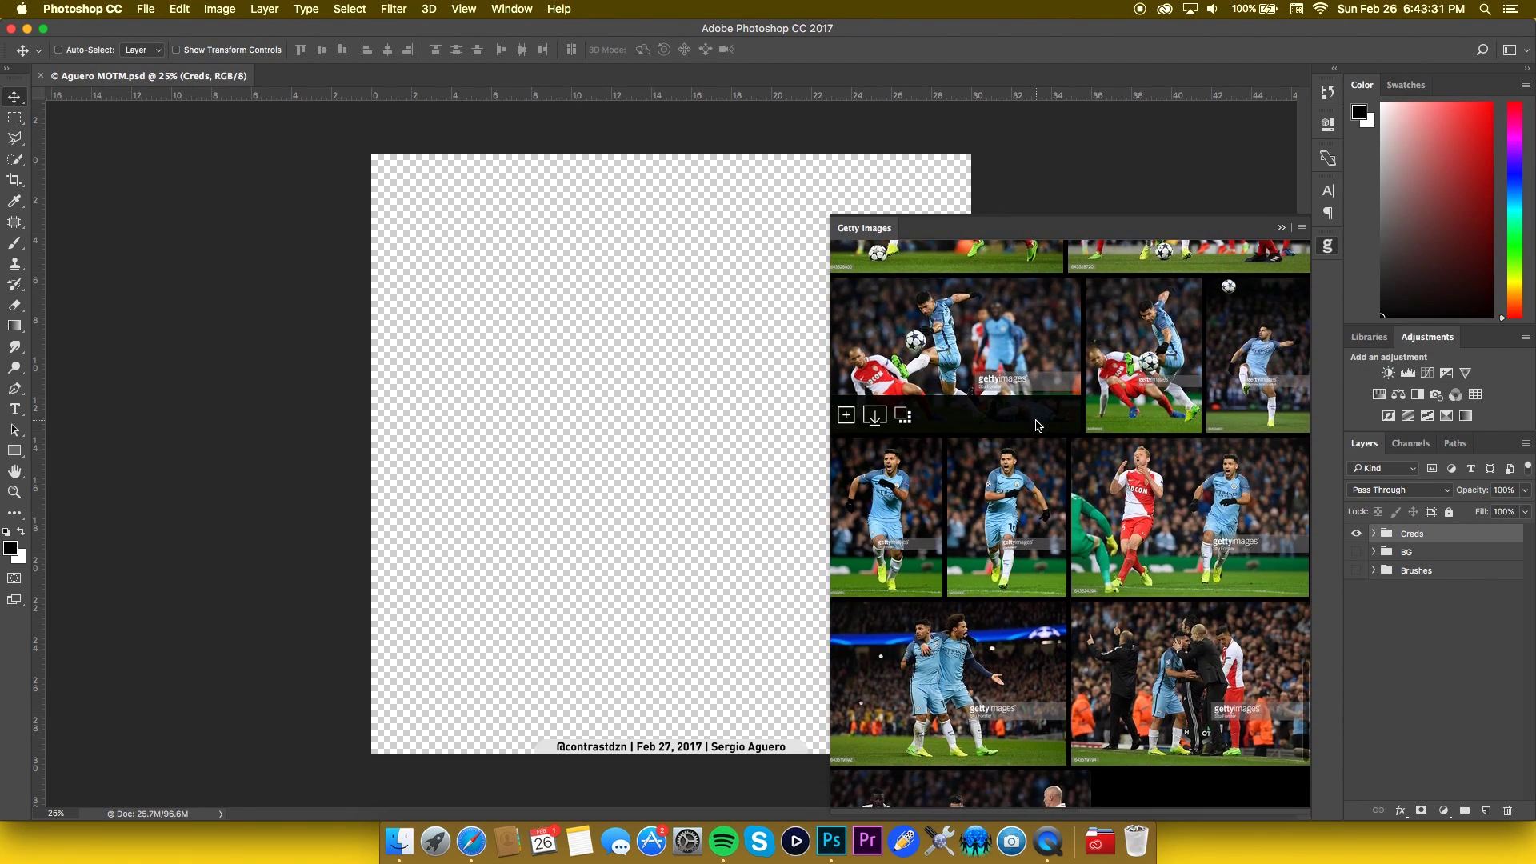
scroll(1039, 464, "down", 5)
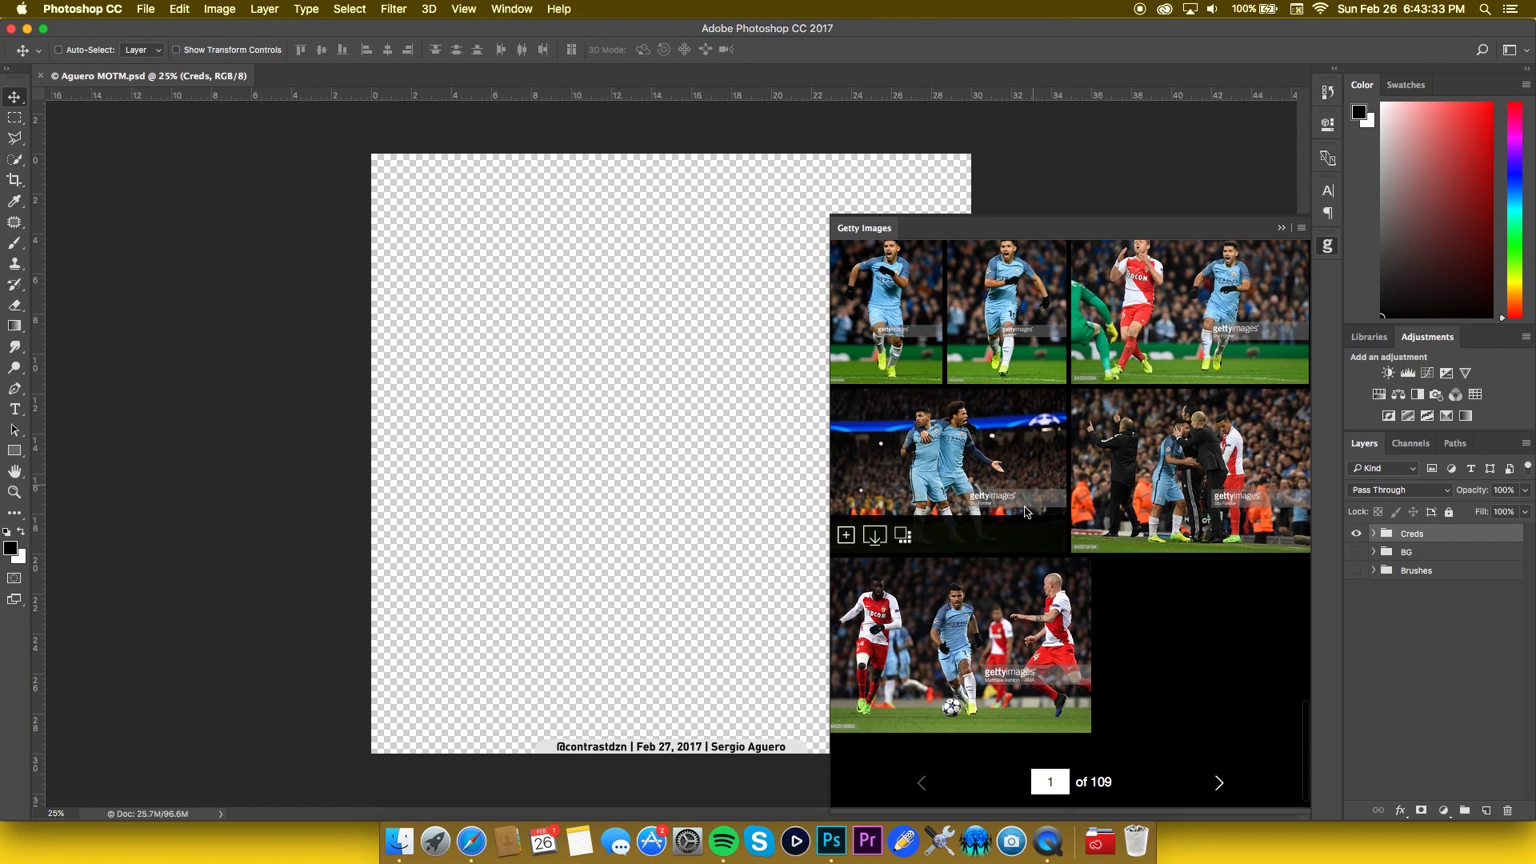
- Go to page 2 of the image results and look through its photos
left_click(1219, 782)
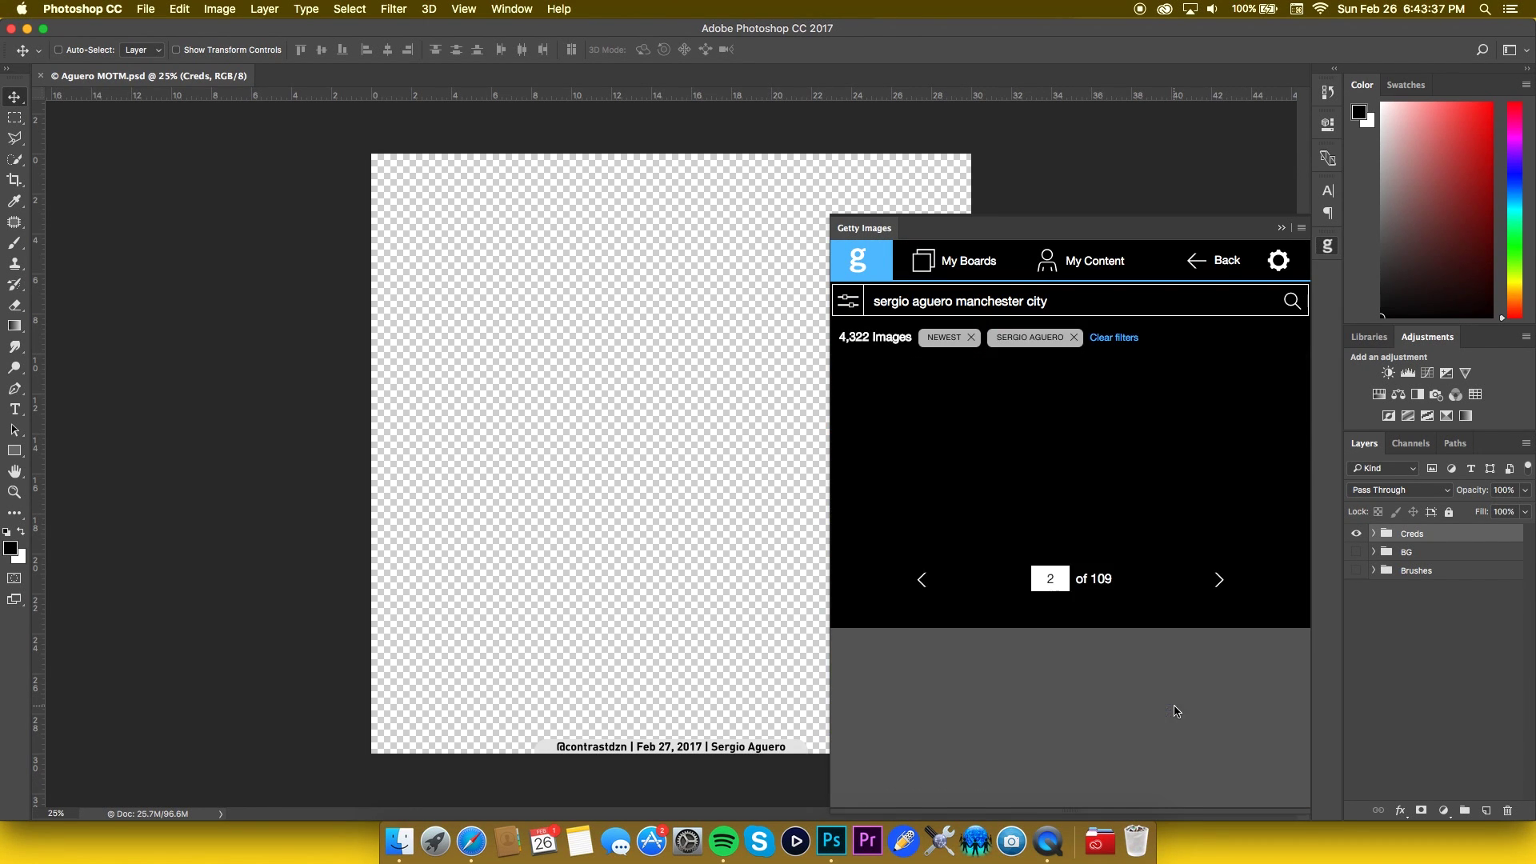
scroll(1075, 679, "down", 10)
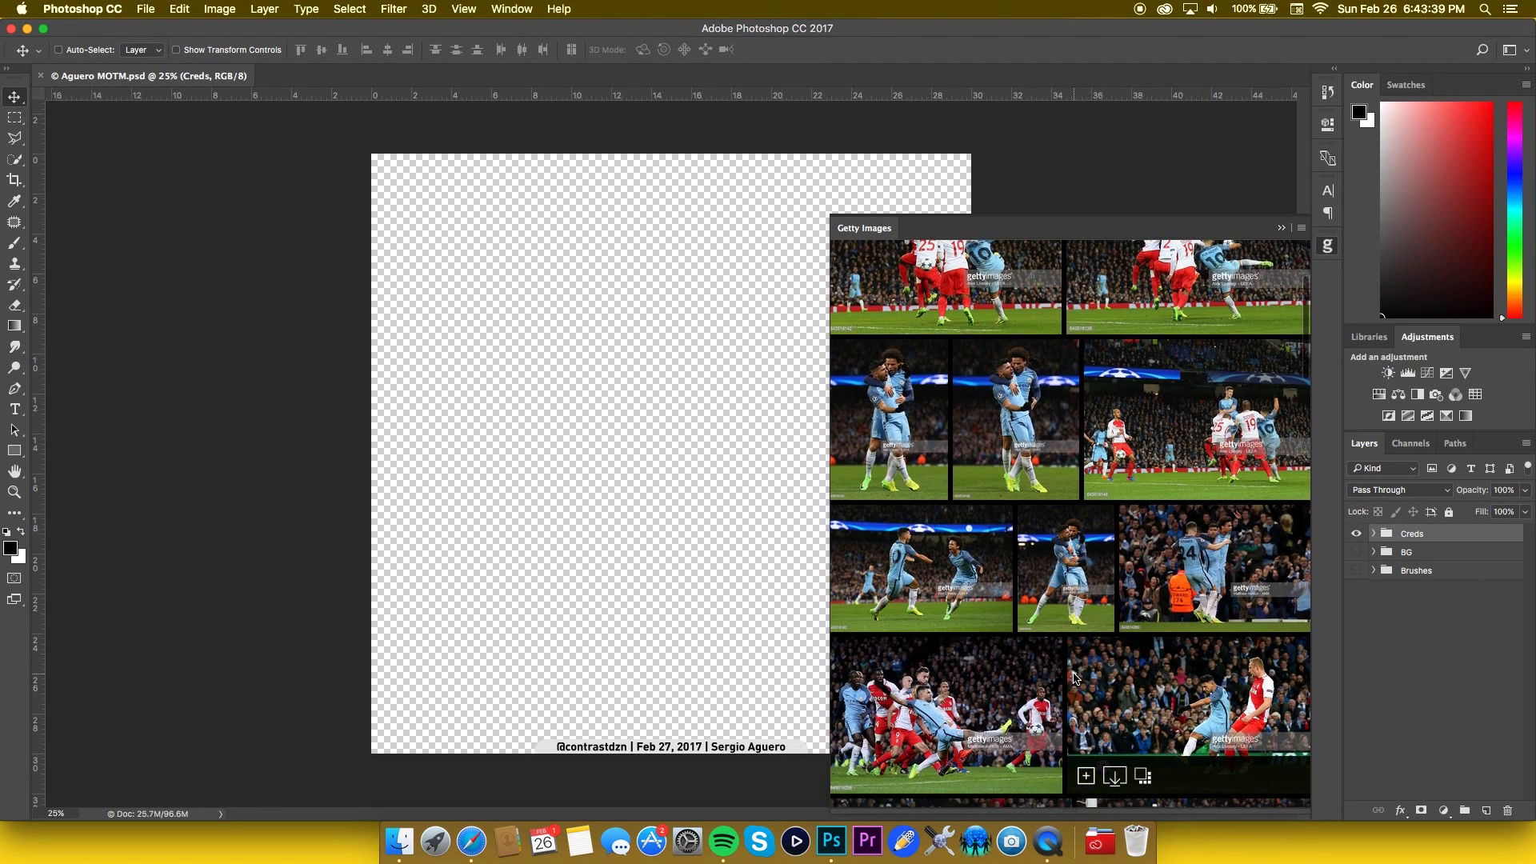
scroll(1075, 679, "down", 5)
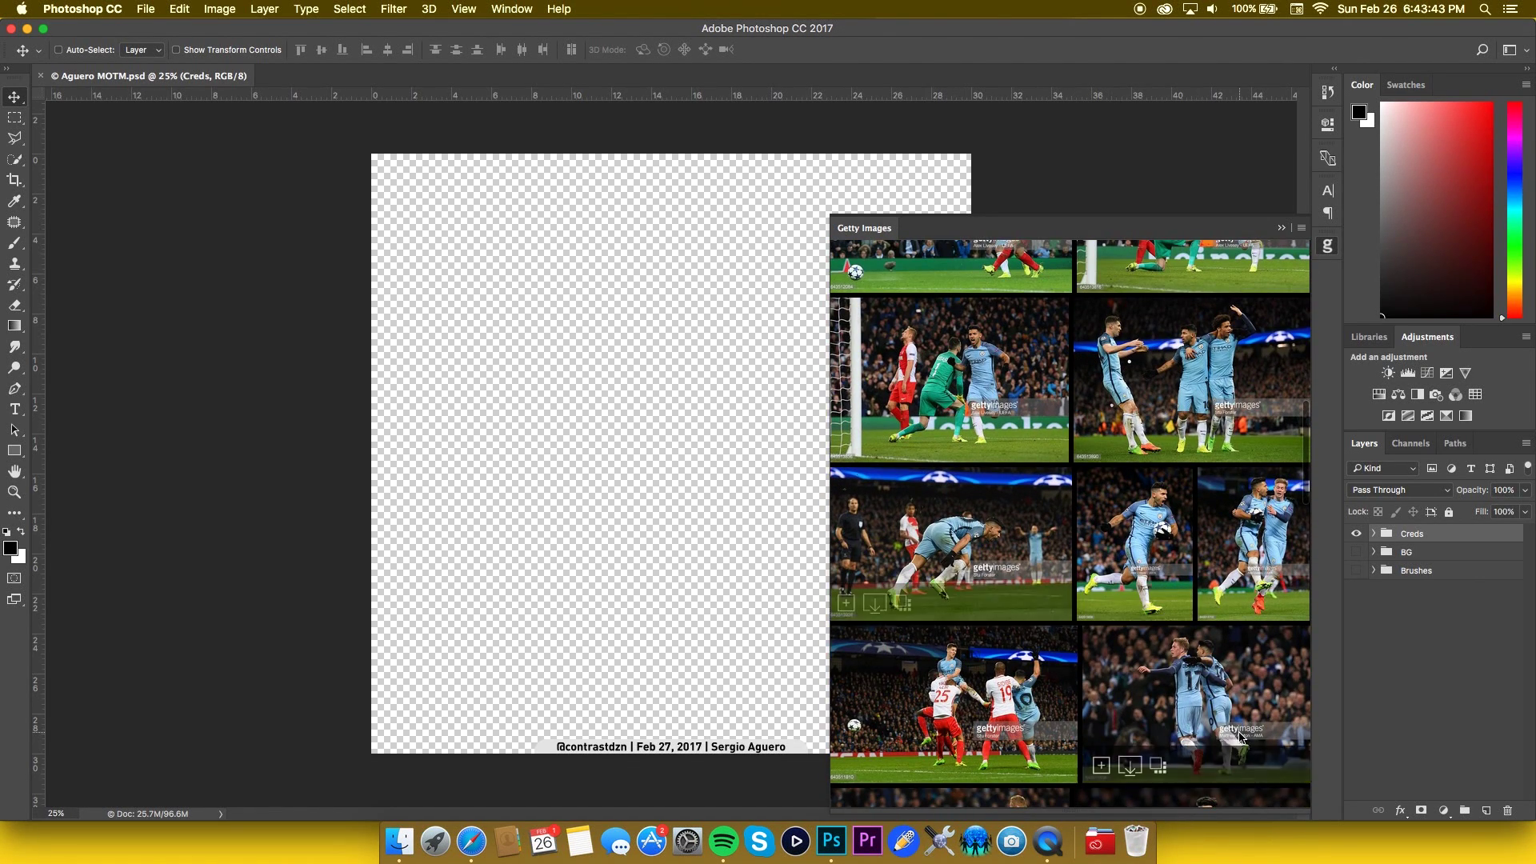
scroll(926, 564, "down", 10)
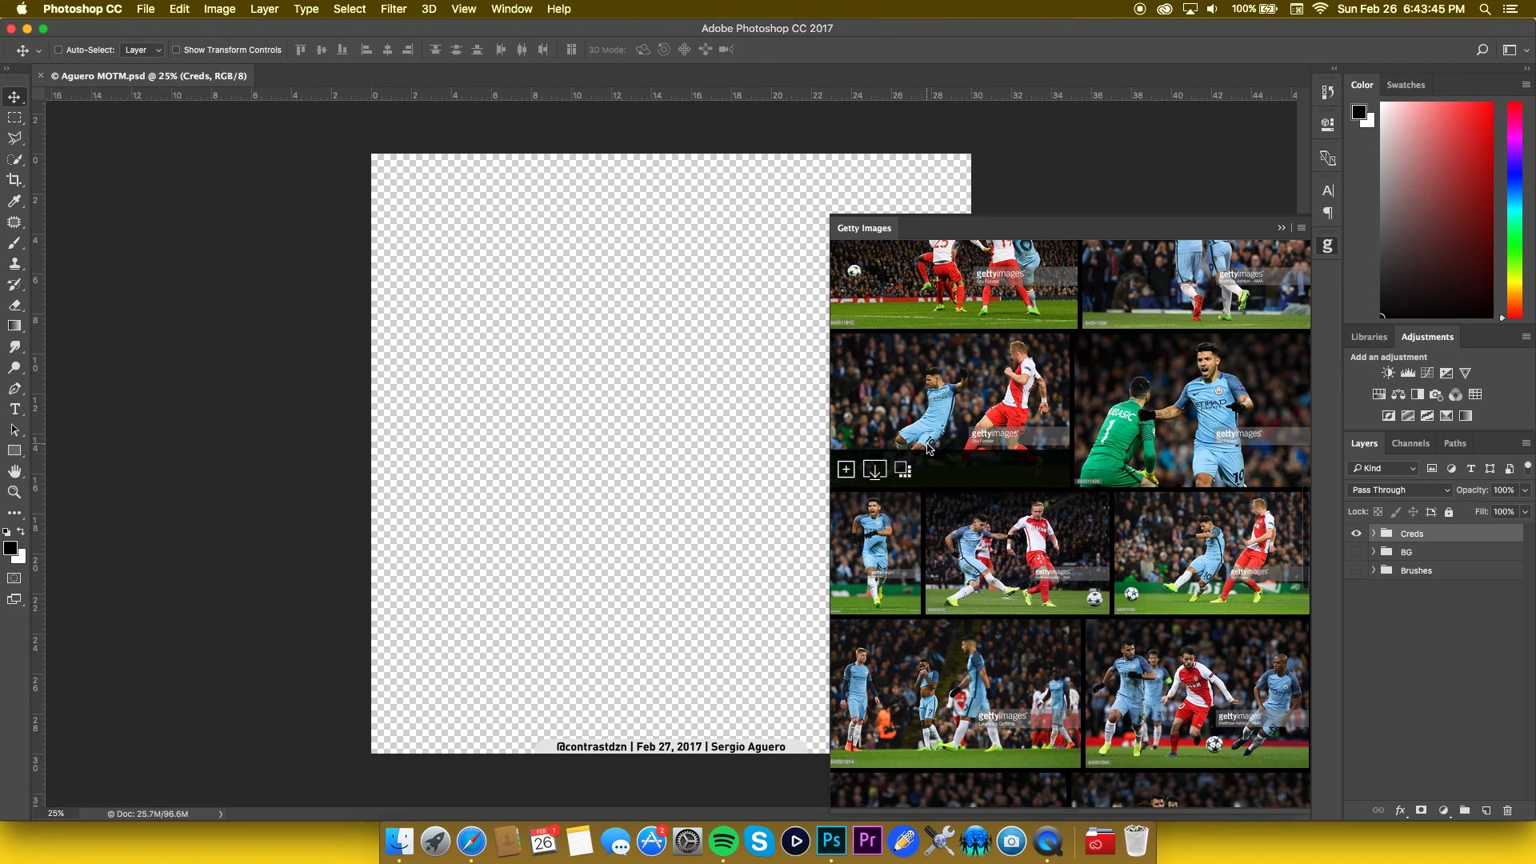
scroll(1040, 608, "down", 5)
scroll(1121, 735, "down", 15)
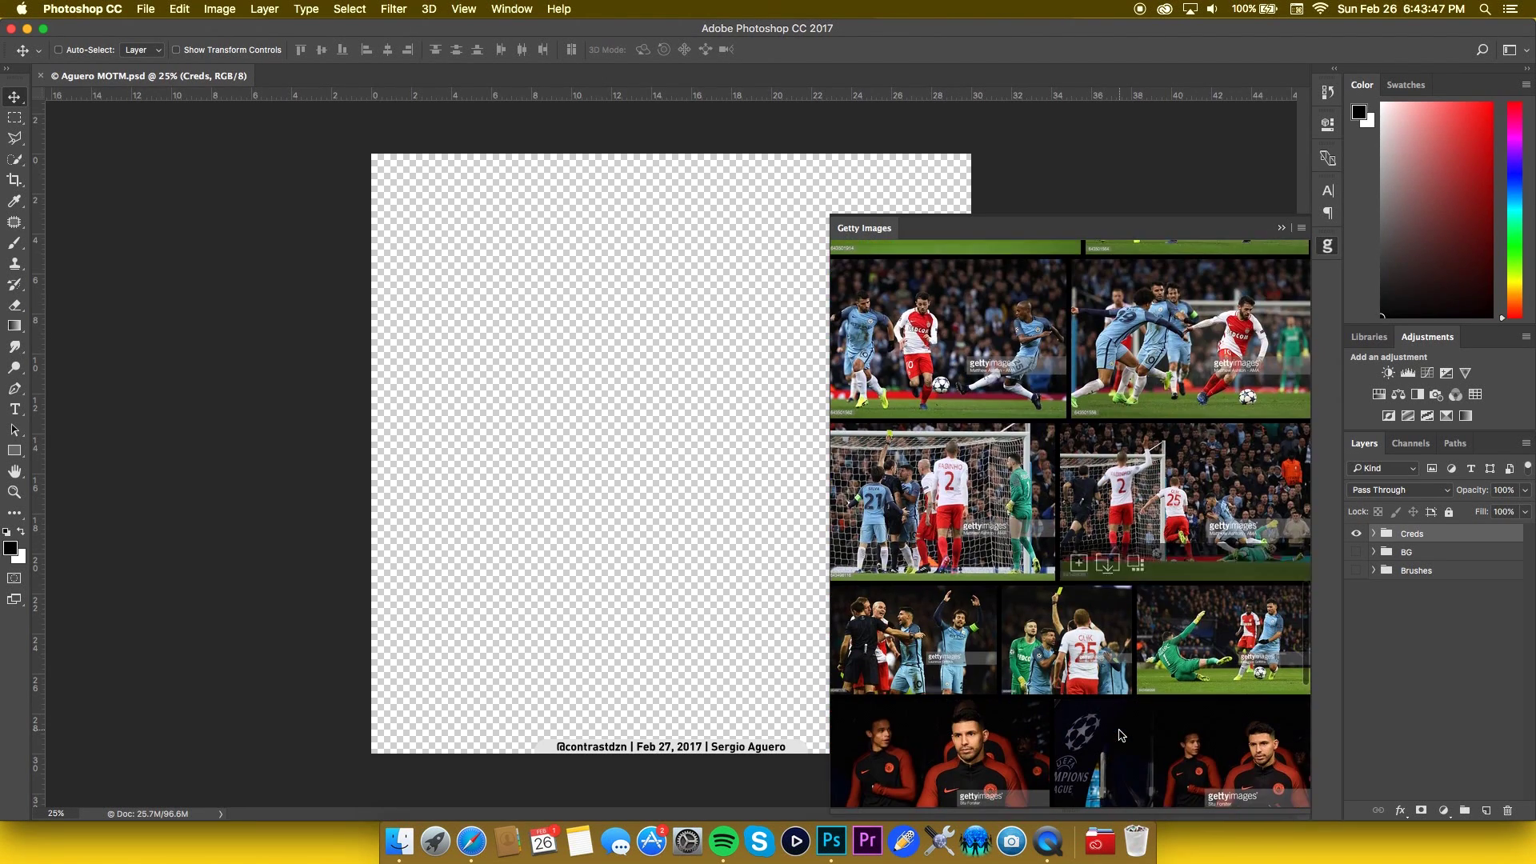
scroll(1120, 735, "down", 10)
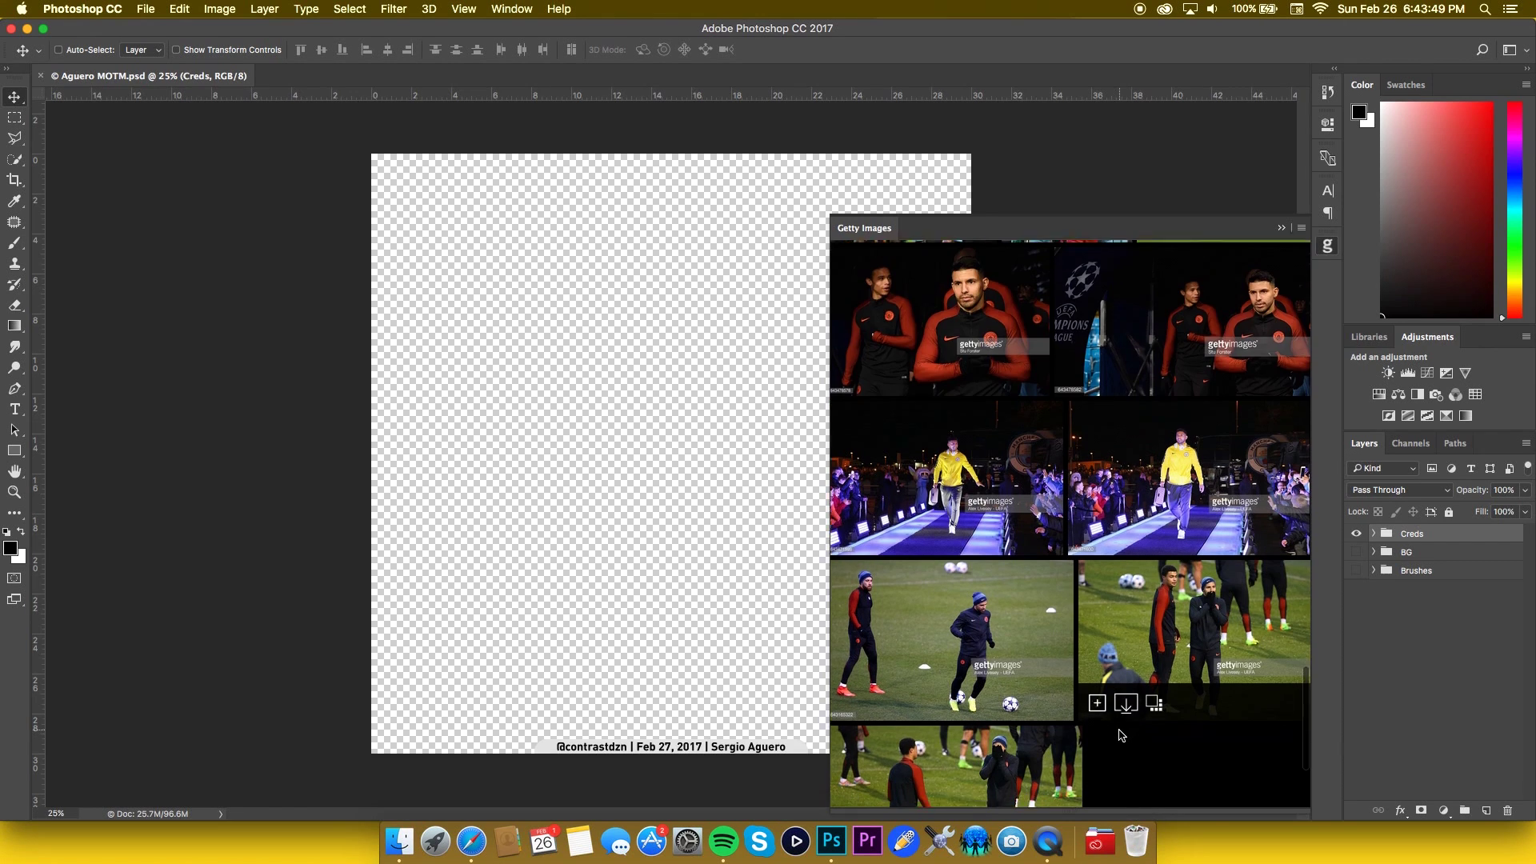
- Go to the next results page and open the AFC Bournemouth v Manchester City photo of Aguero in light blue with the ball in the air
left_click(1235, 765)
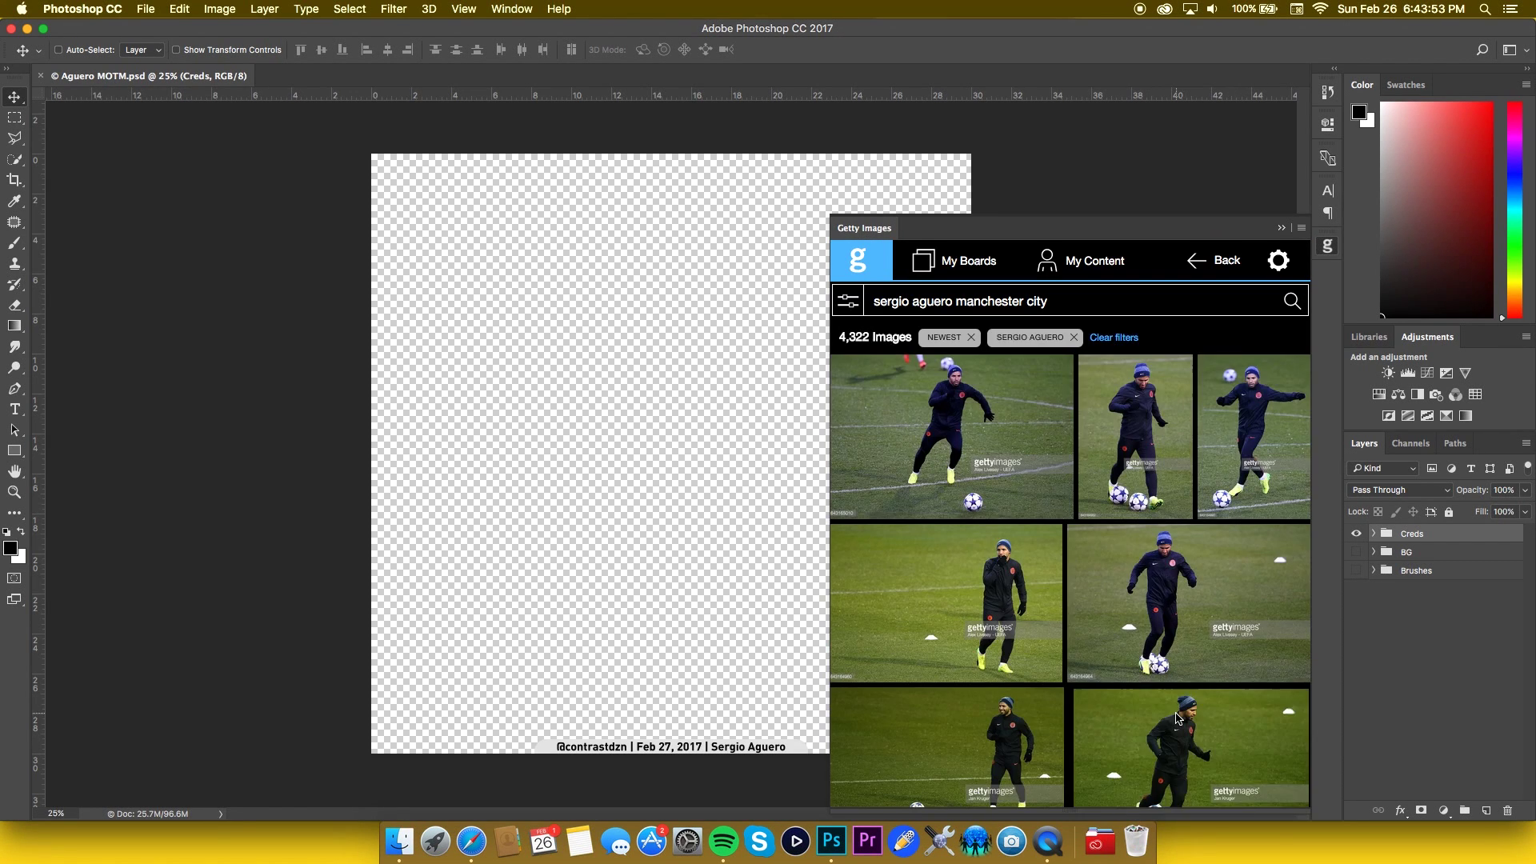
scroll(1174, 728, "down", 5)
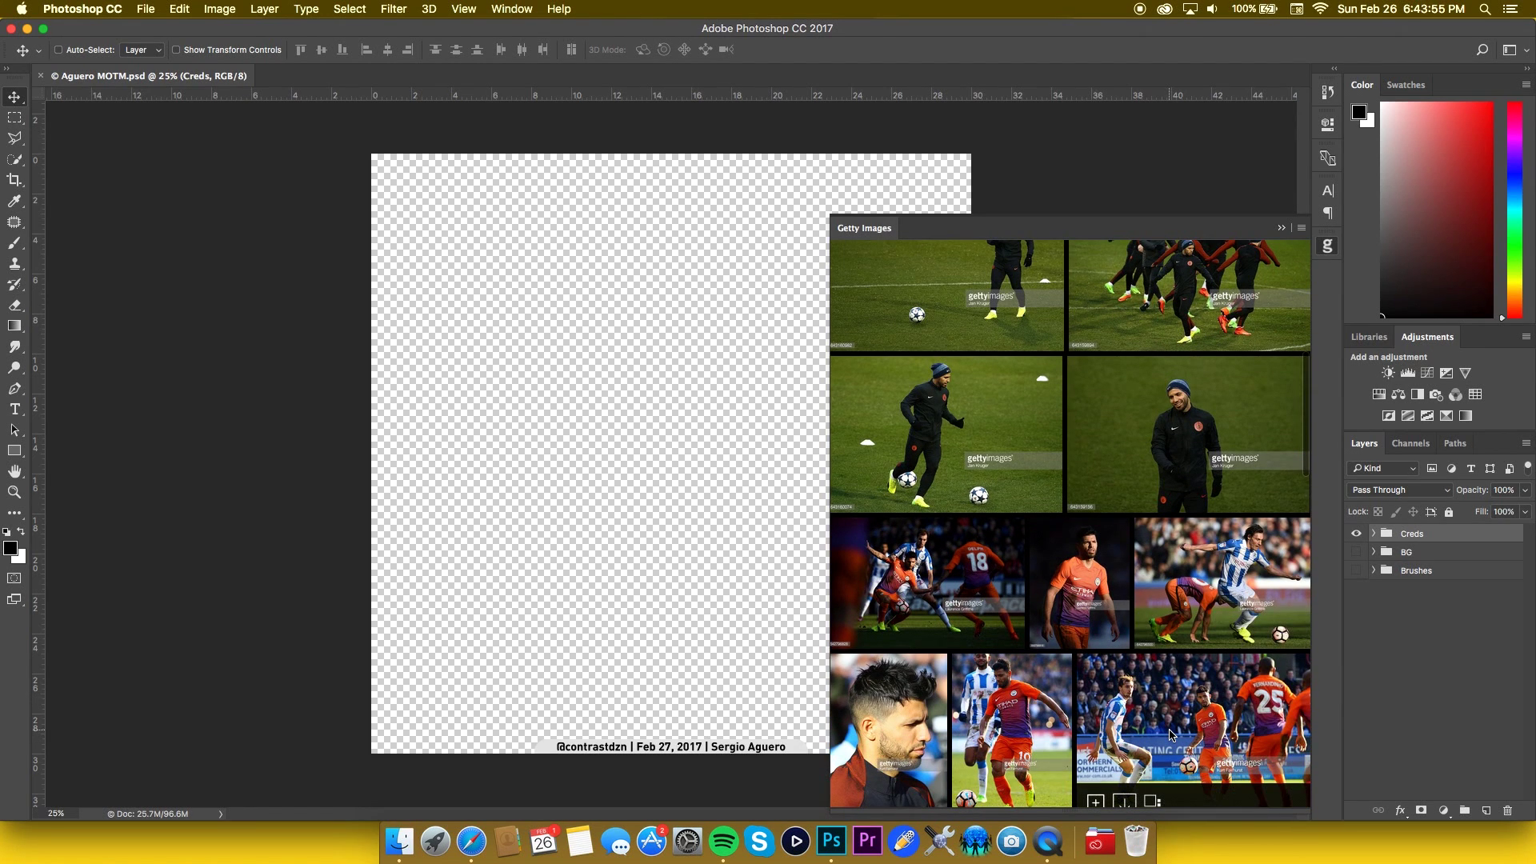
scroll(1172, 736, "down", 3)
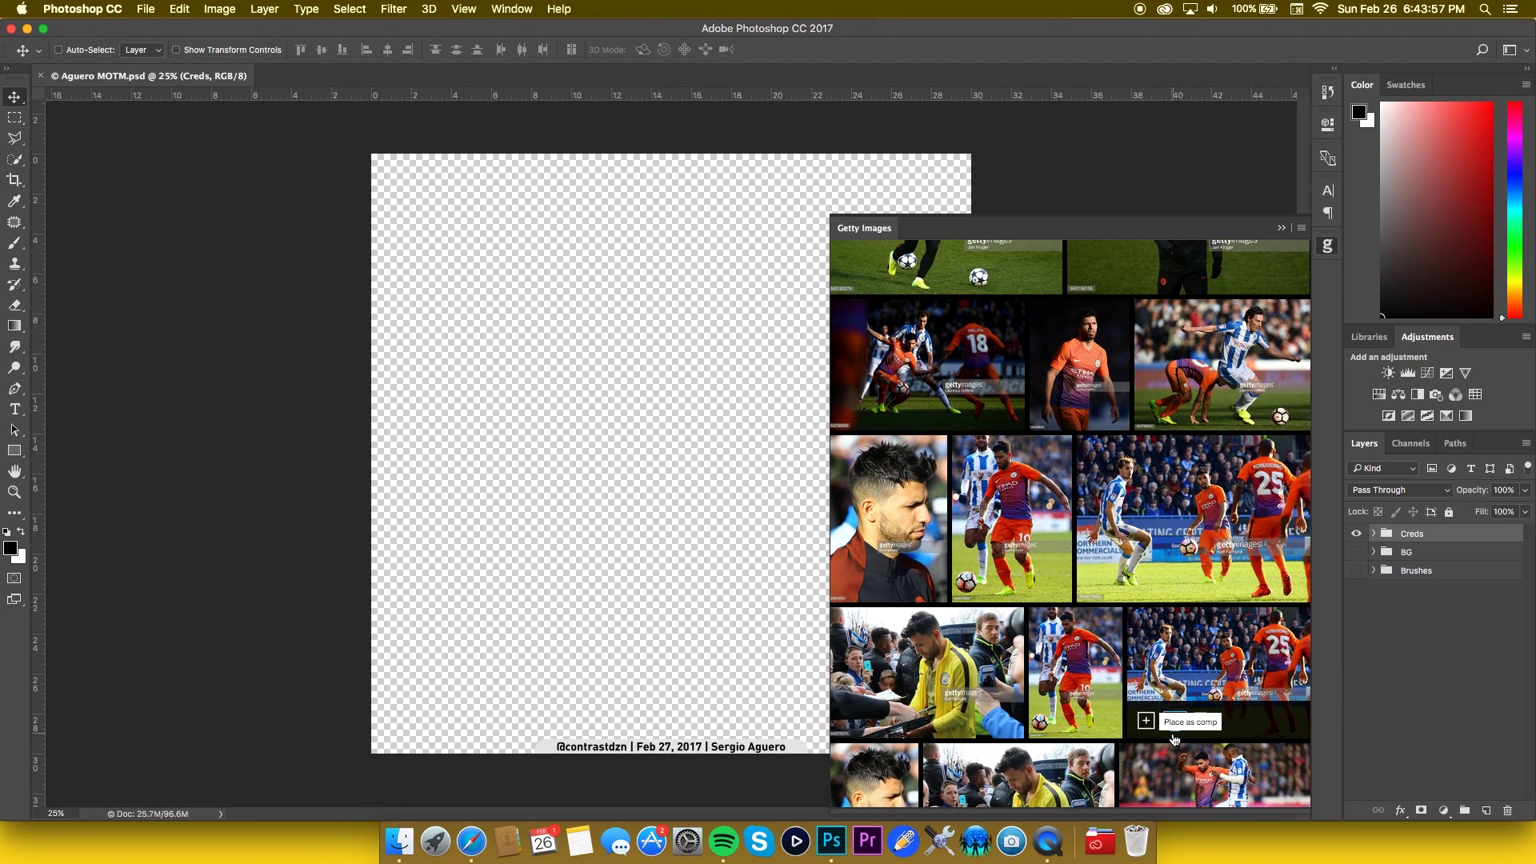
scroll(1173, 739, "down", 3)
scroll(1170, 741, "down", 3)
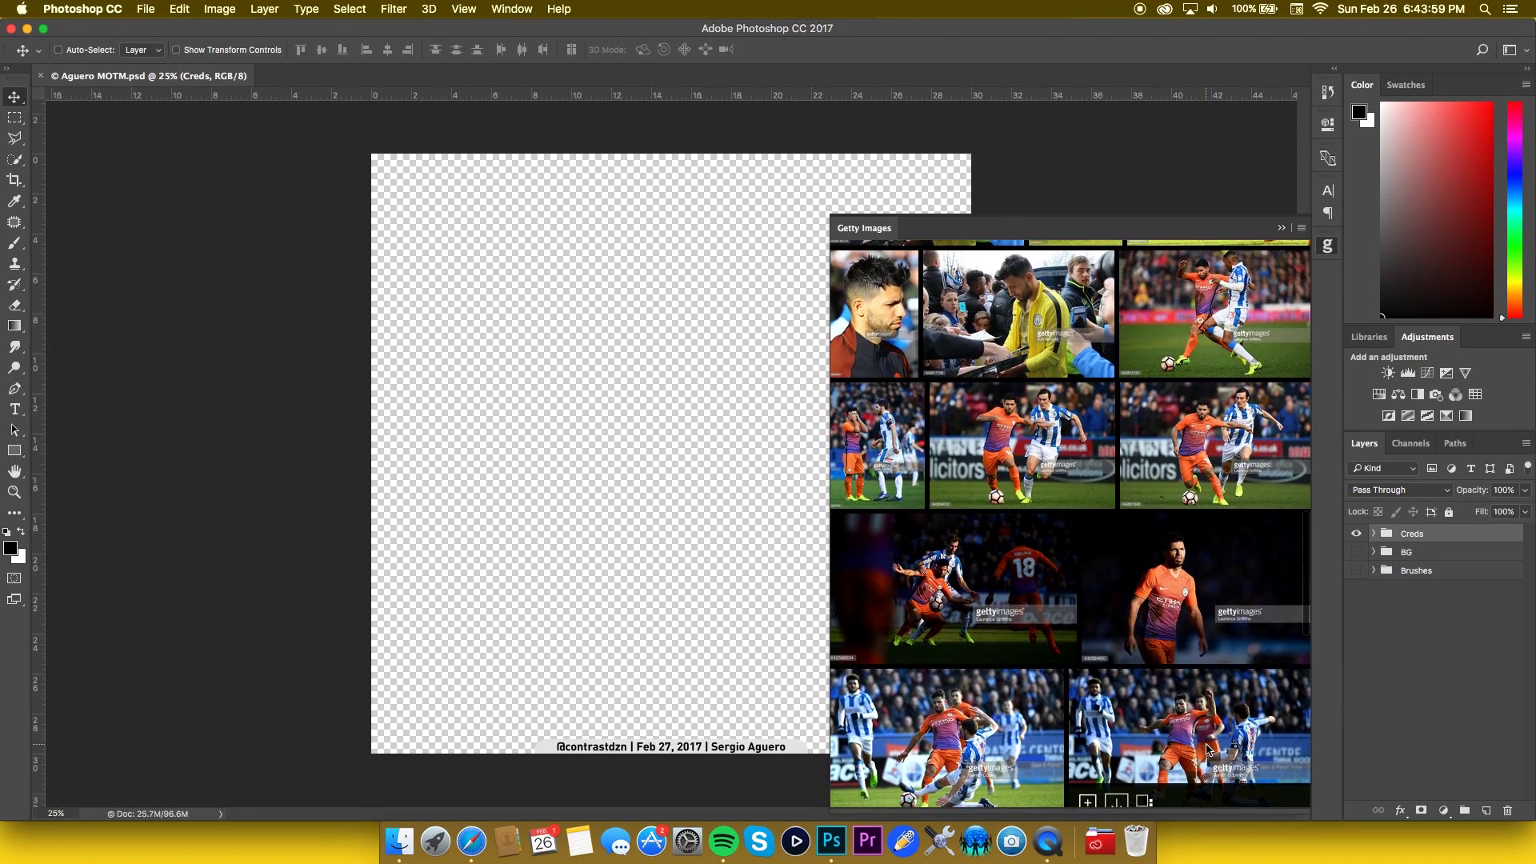
scroll(1176, 744, "down", 6)
mouse_move(1215, 748)
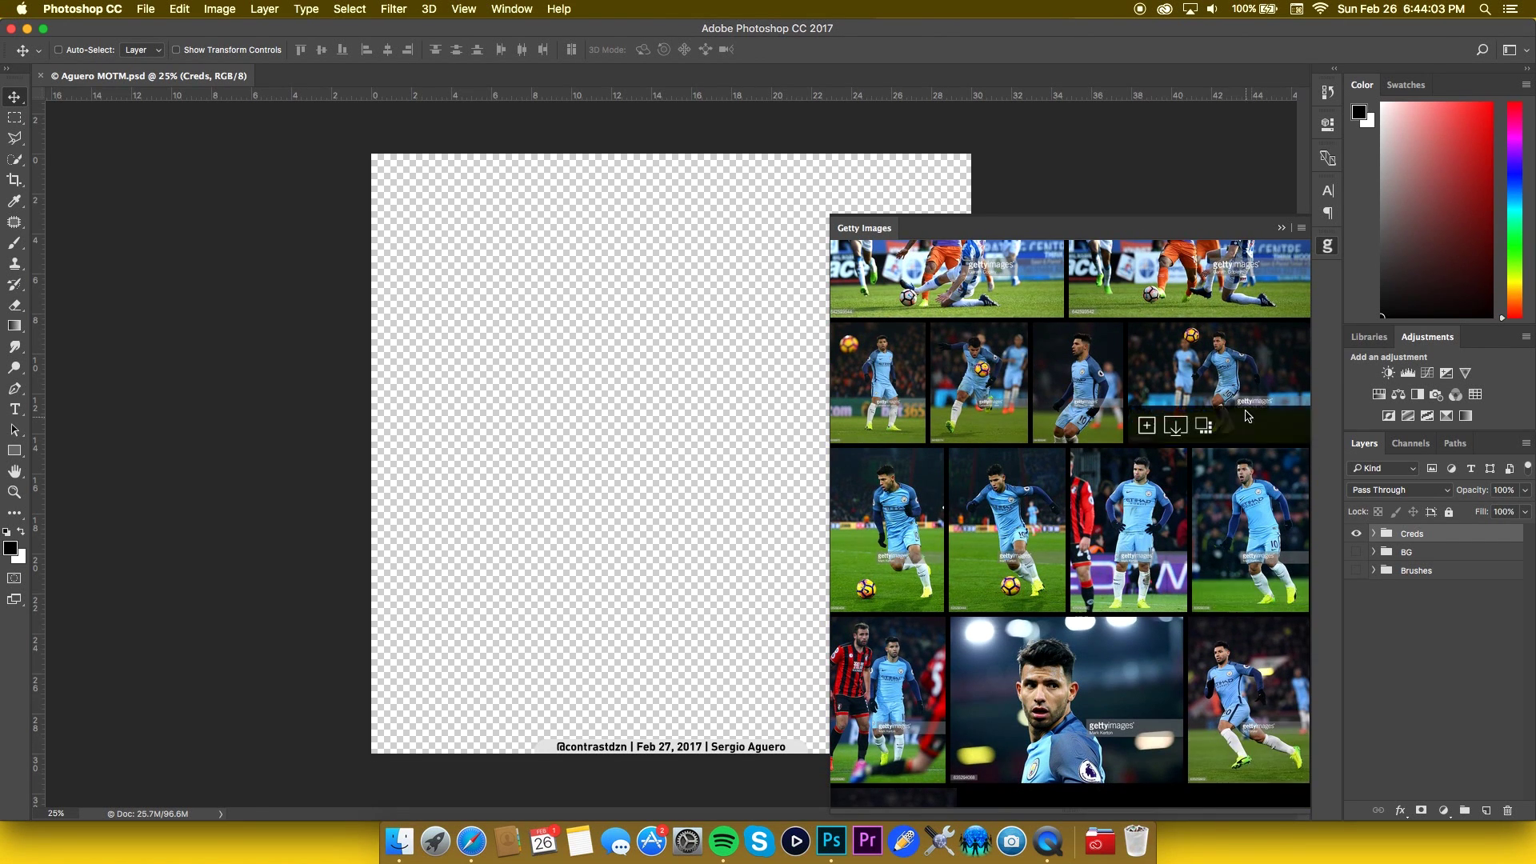
left_click(1236, 374)
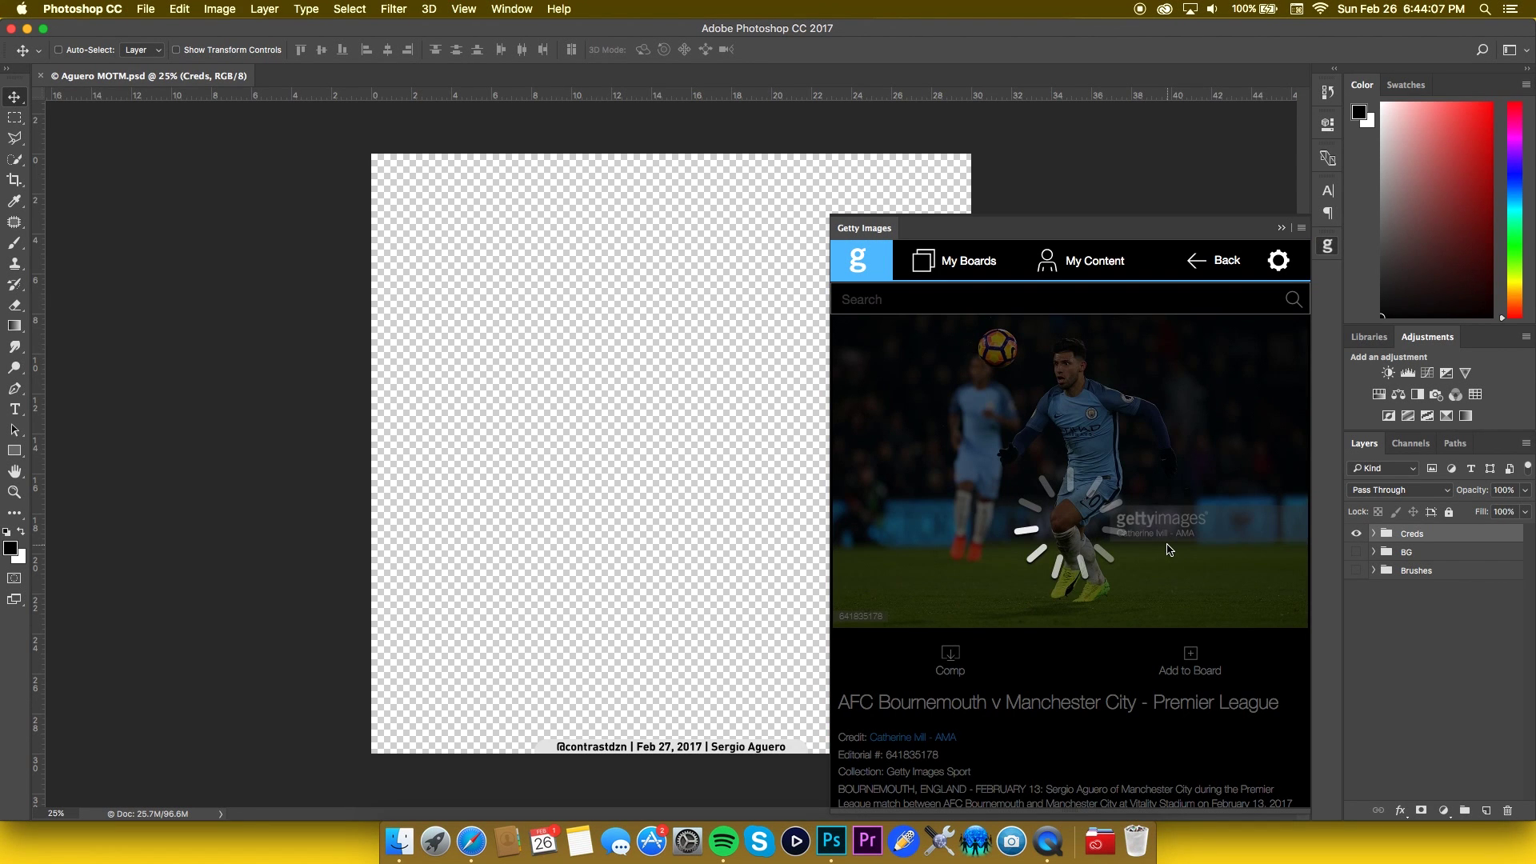
- Close the Getty Images plugin once the photo is placed, and embed the linked photo layer in the document
scroll(952, 662, "down", 1)
scroll(952, 648, "up", 1)
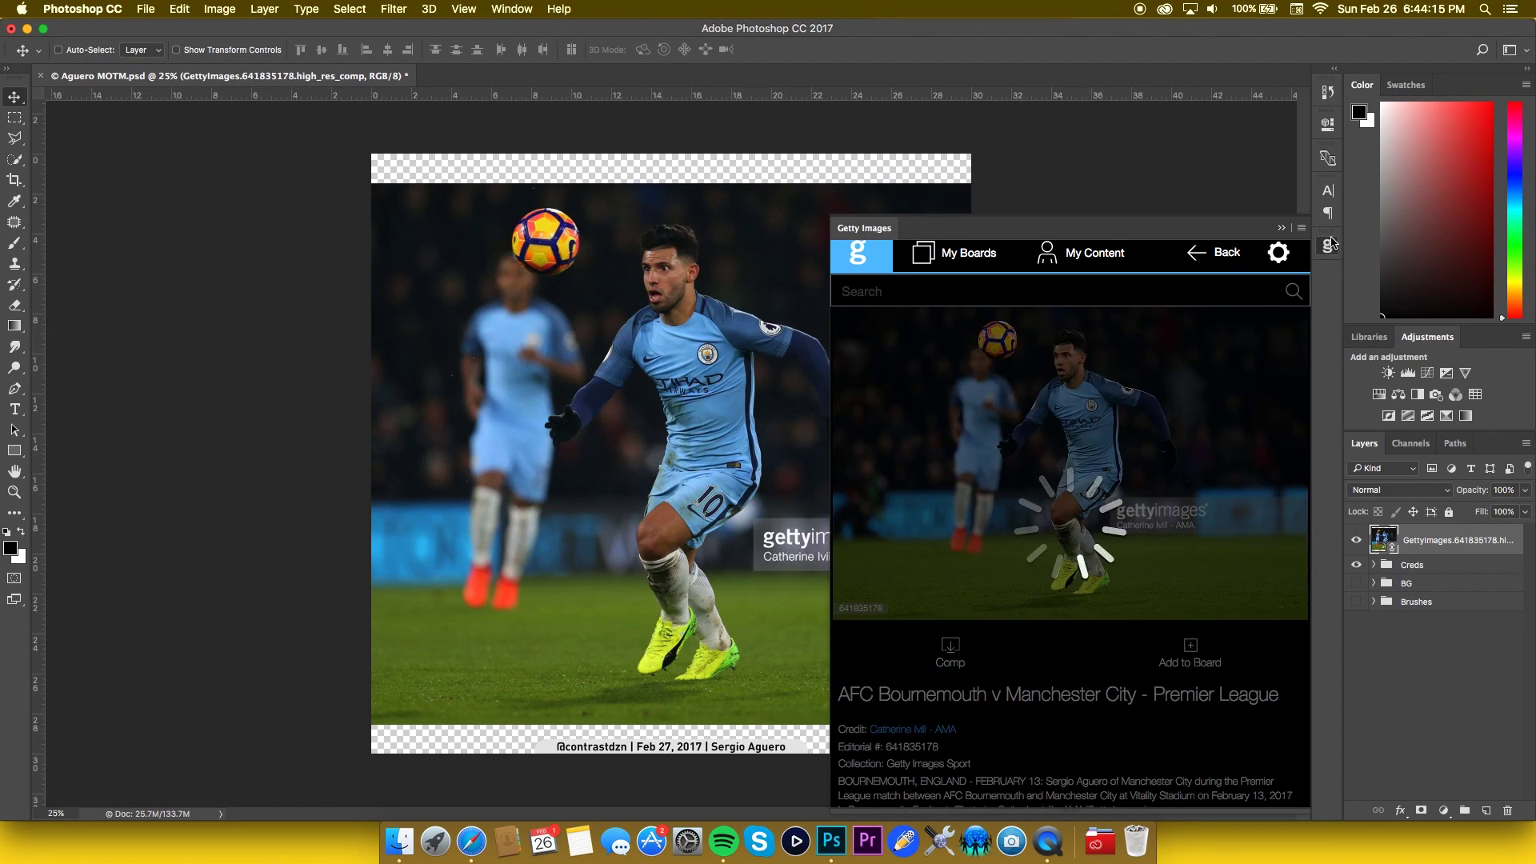
left_click(1326, 242)
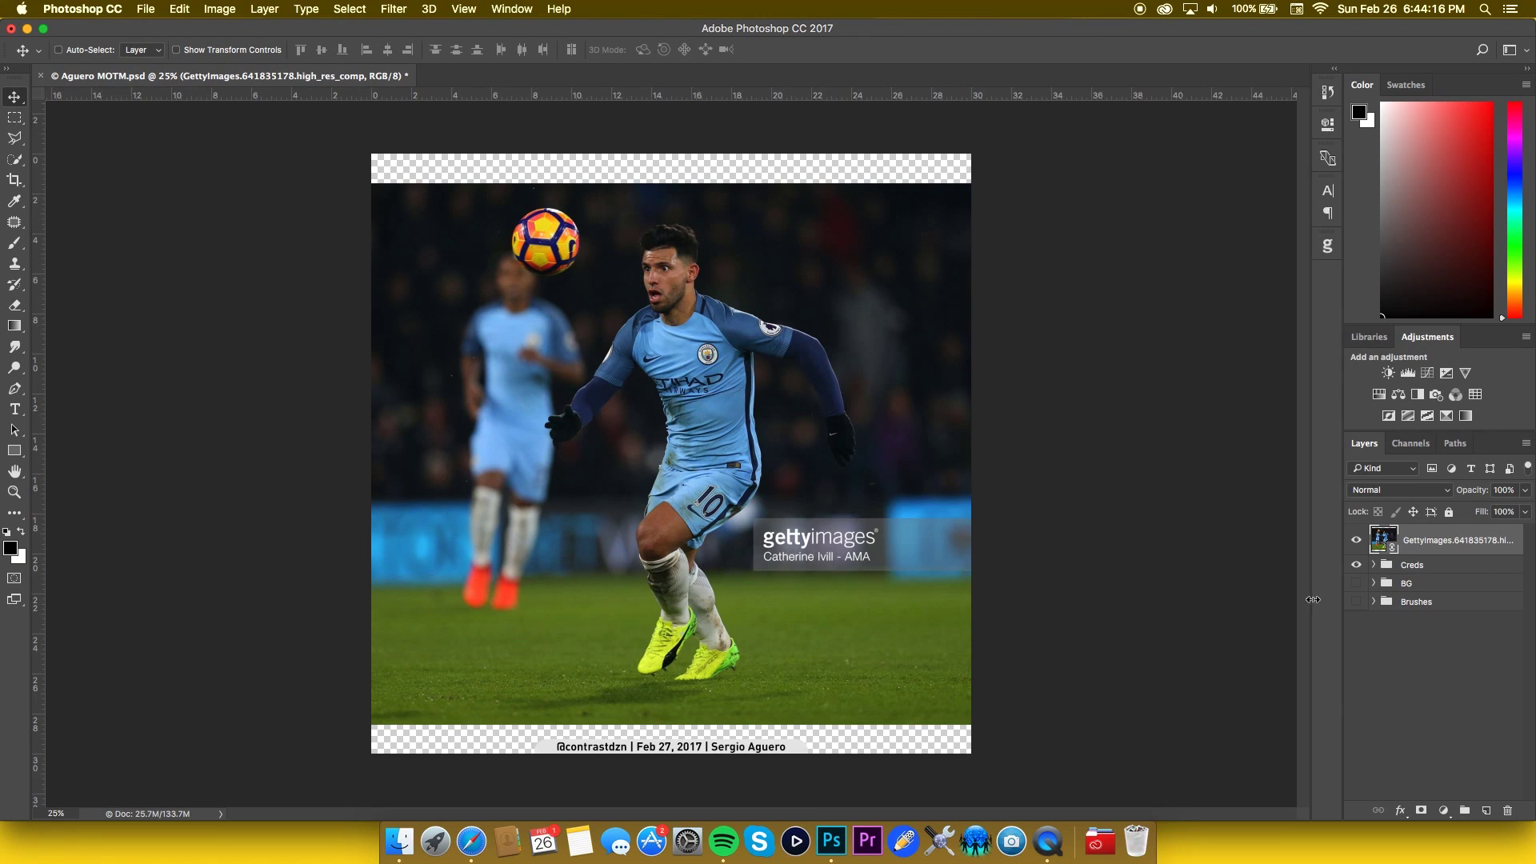
right_click(1428, 542)
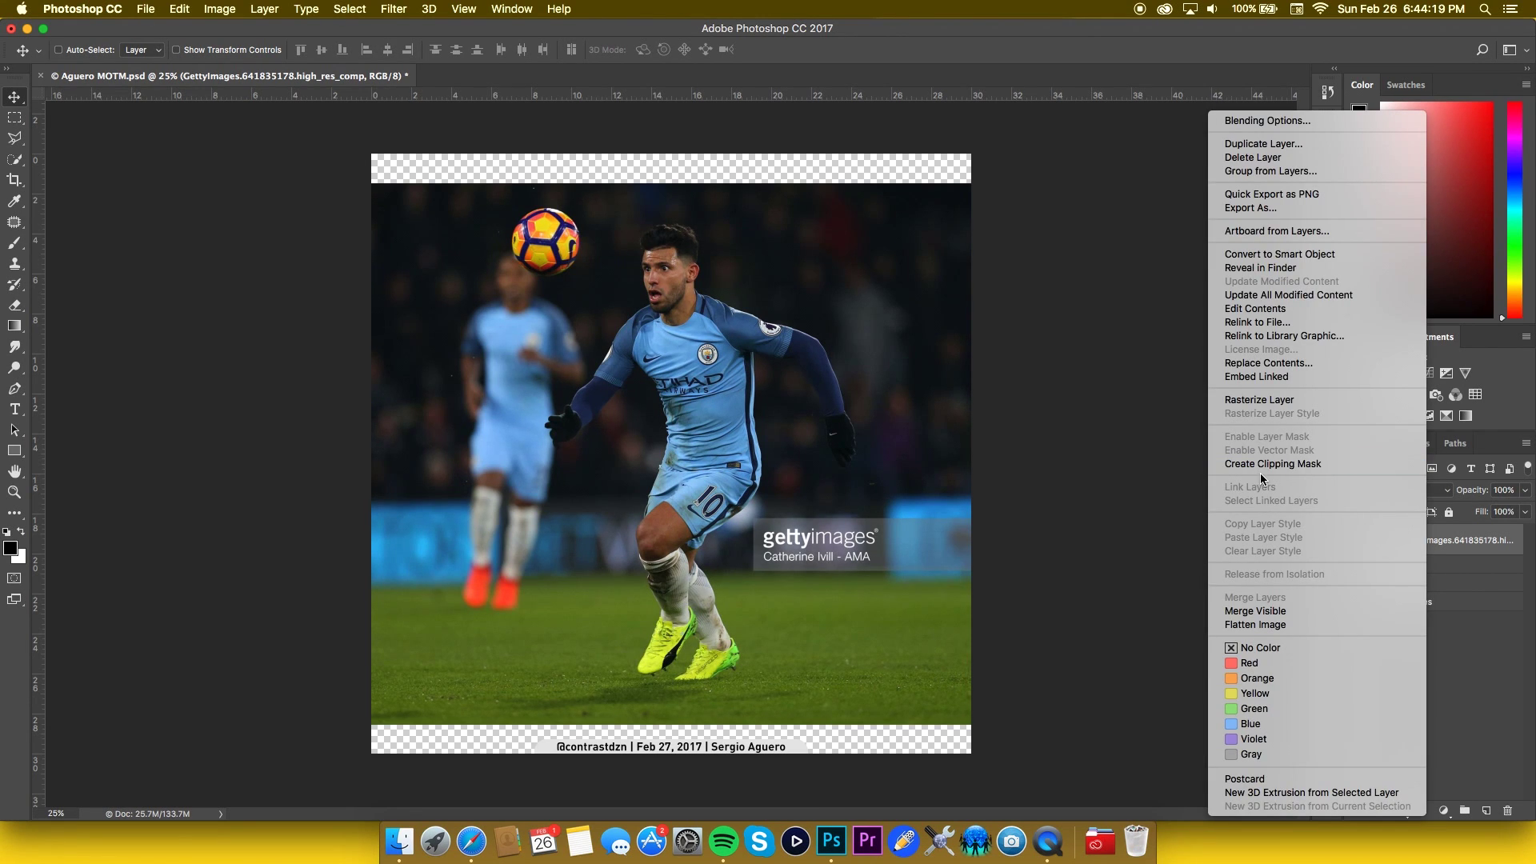
left_click(1275, 381)
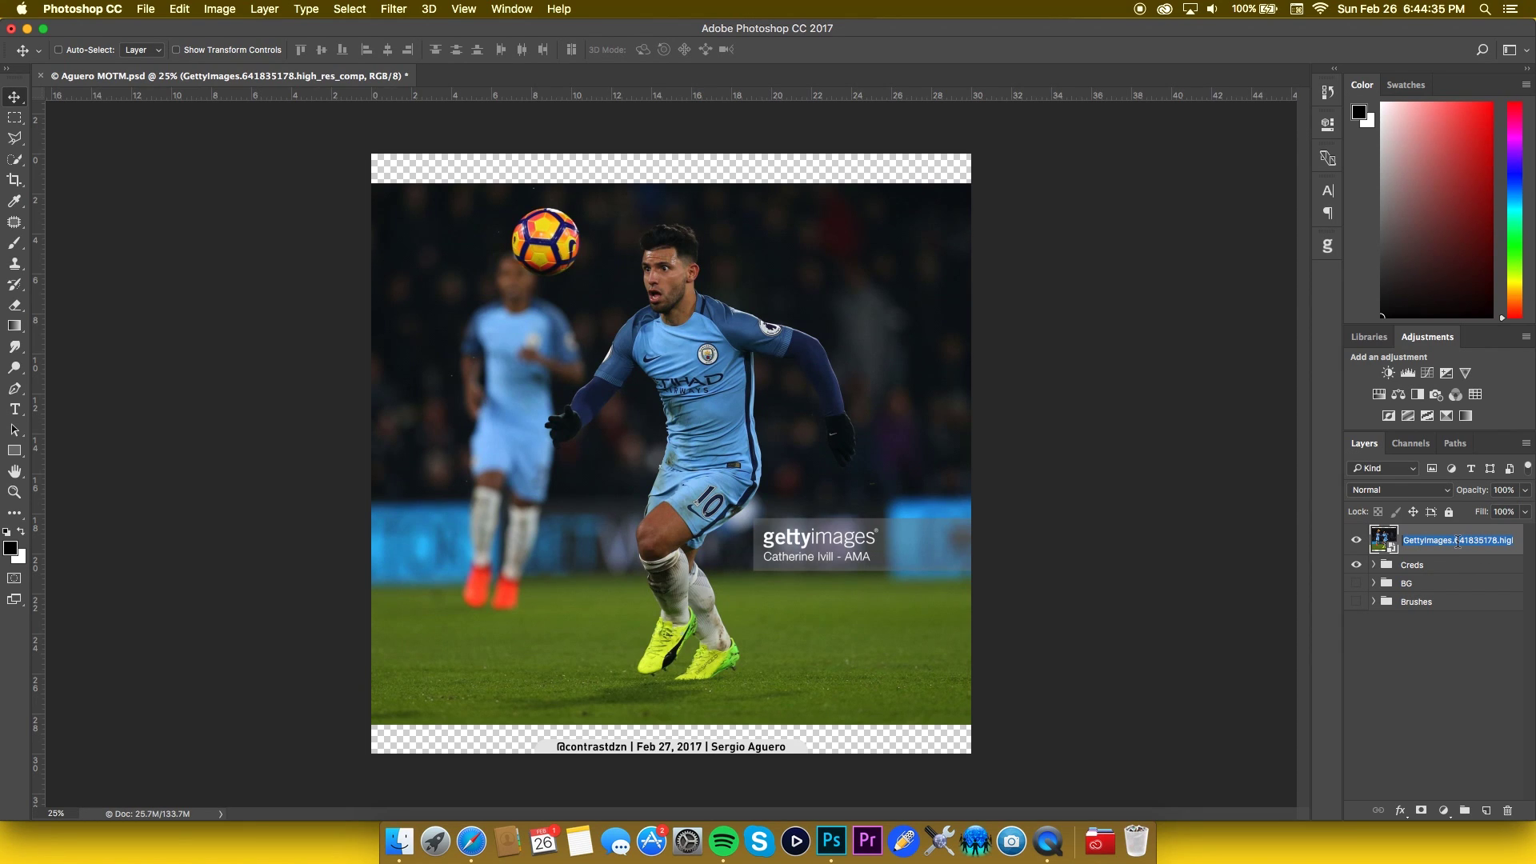
- Rename the photo layer "Aguero Base" and duplicate it
type("Aguero Base")
key("Return")
key("super+j")
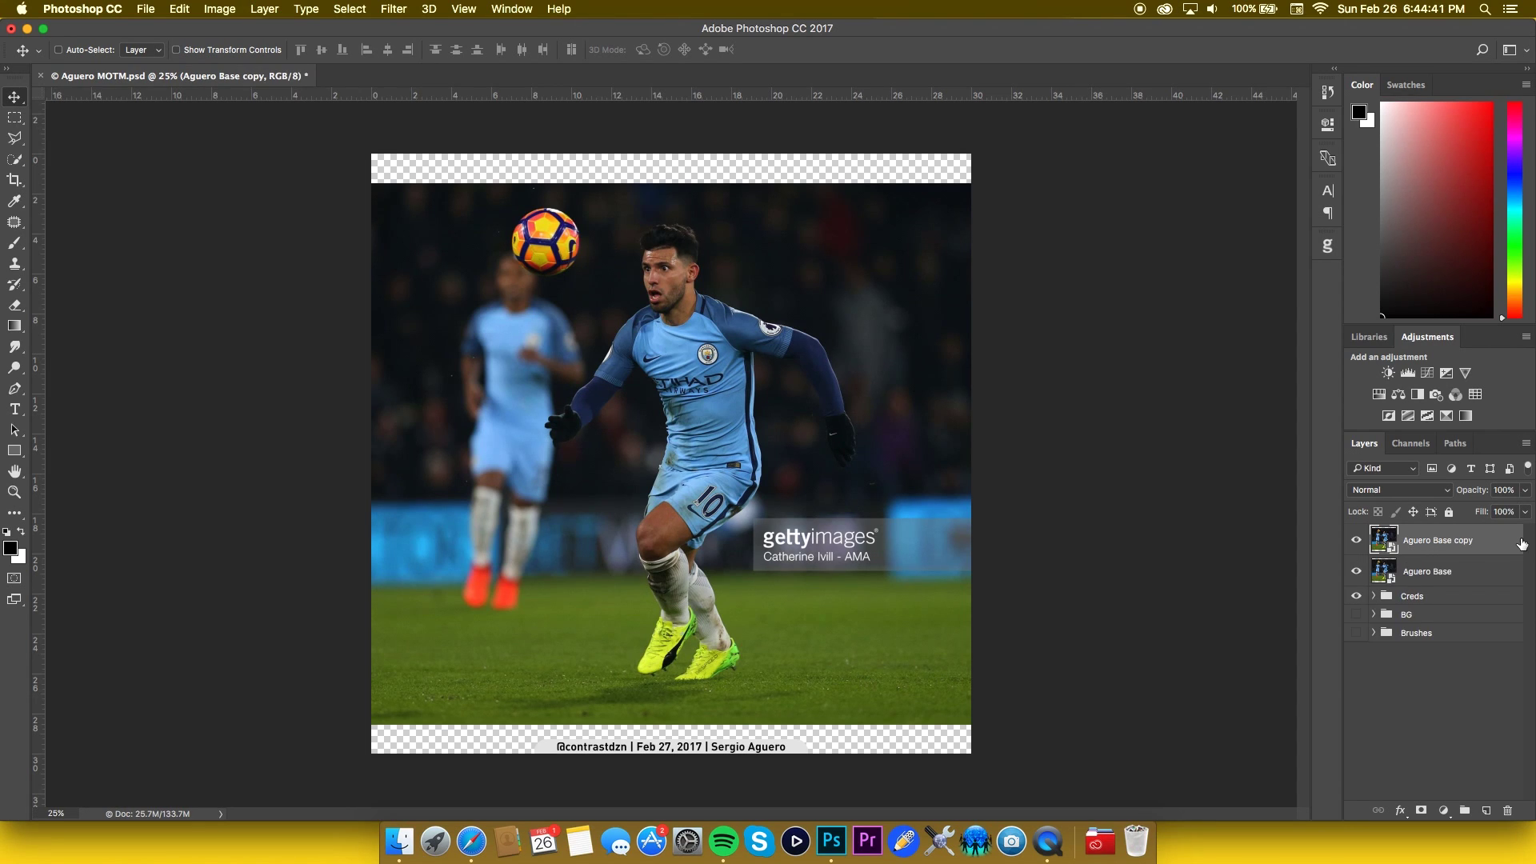
- Rename the duplicated photo layer "Aguero Edit" and rasterize it
double_click(1422, 539)
left_click(1436, 540)
left_click_drag(1432, 541, 1532, 547)
key("BackSpace")
key("Return")
right_click(1493, 554)
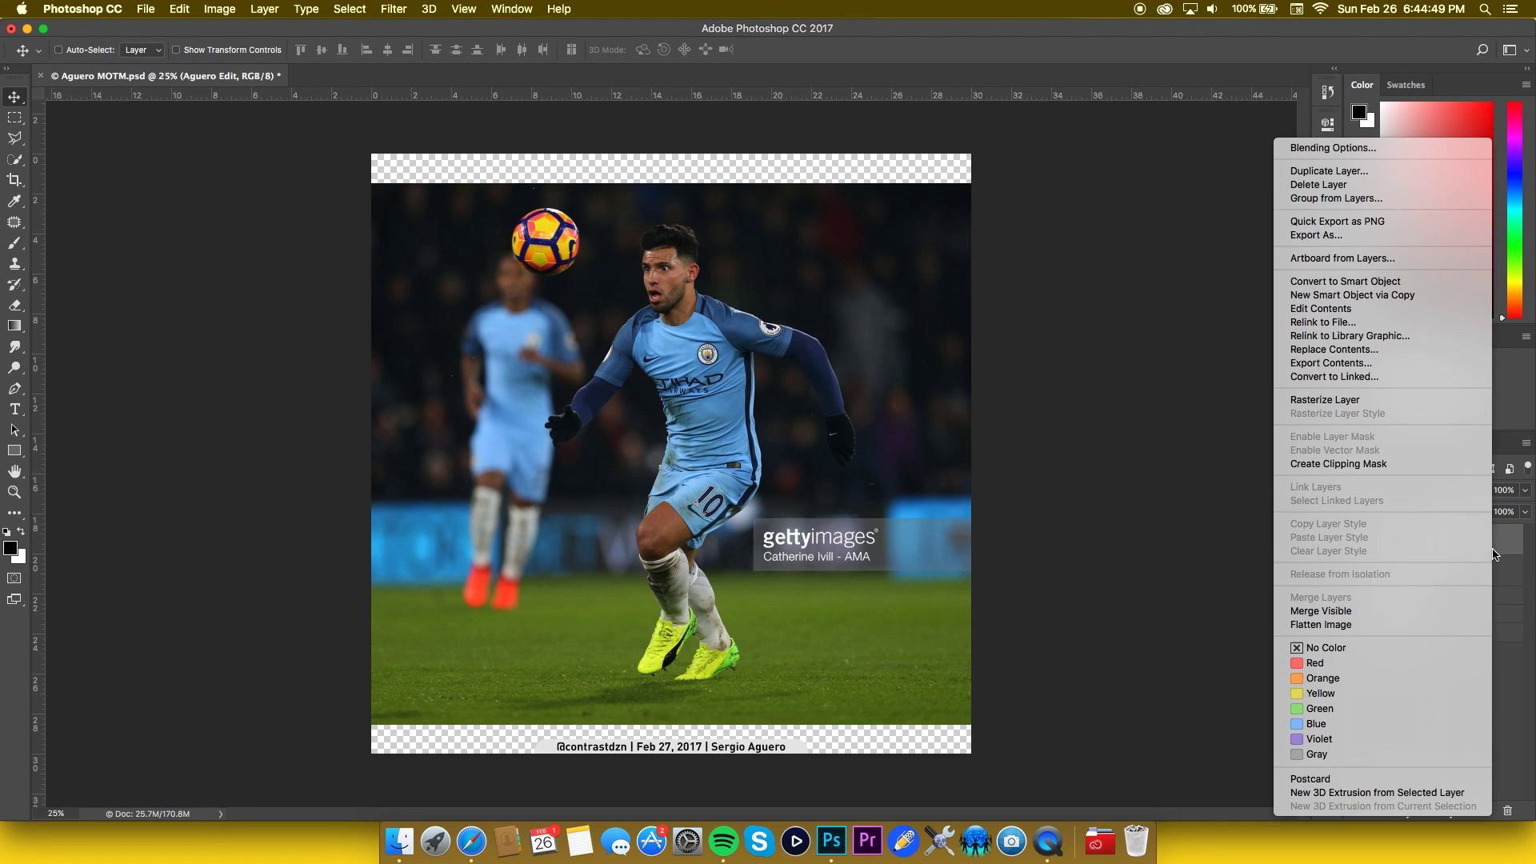
left_click(1334, 400)
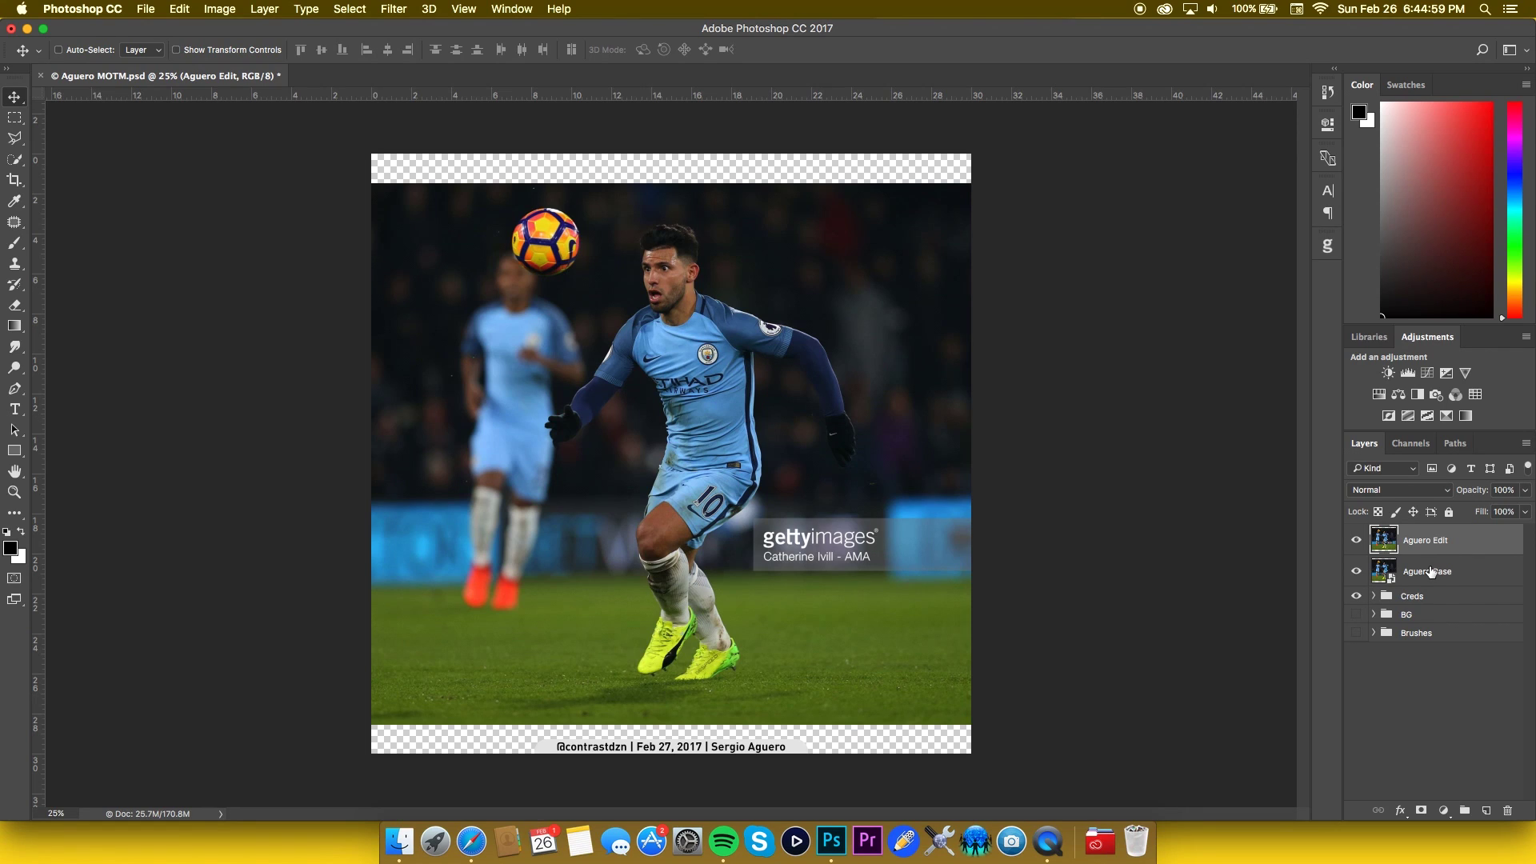
- Move the Aguero Edit and Aguero Base layers below all the groups, and show the BG and Brushes groups
left_click(1355, 616)
left_click(1355, 616)
double_click(1424, 571)
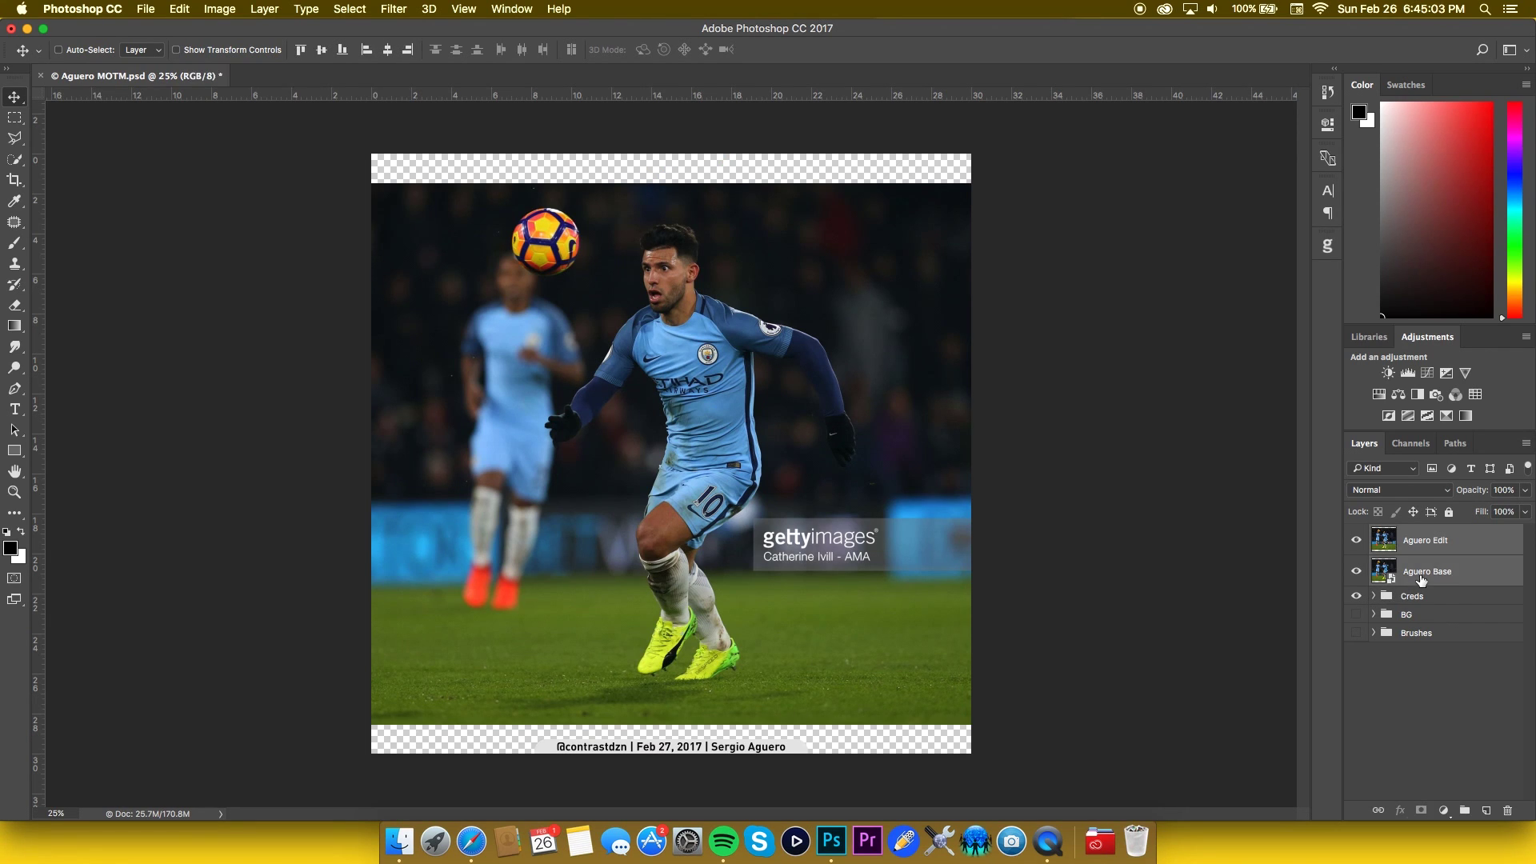
left_click(1480, 544, "shift")
left_click_drag(1384, 539, 1387, 646)
left_click_drag(1355, 570, 1355, 557)
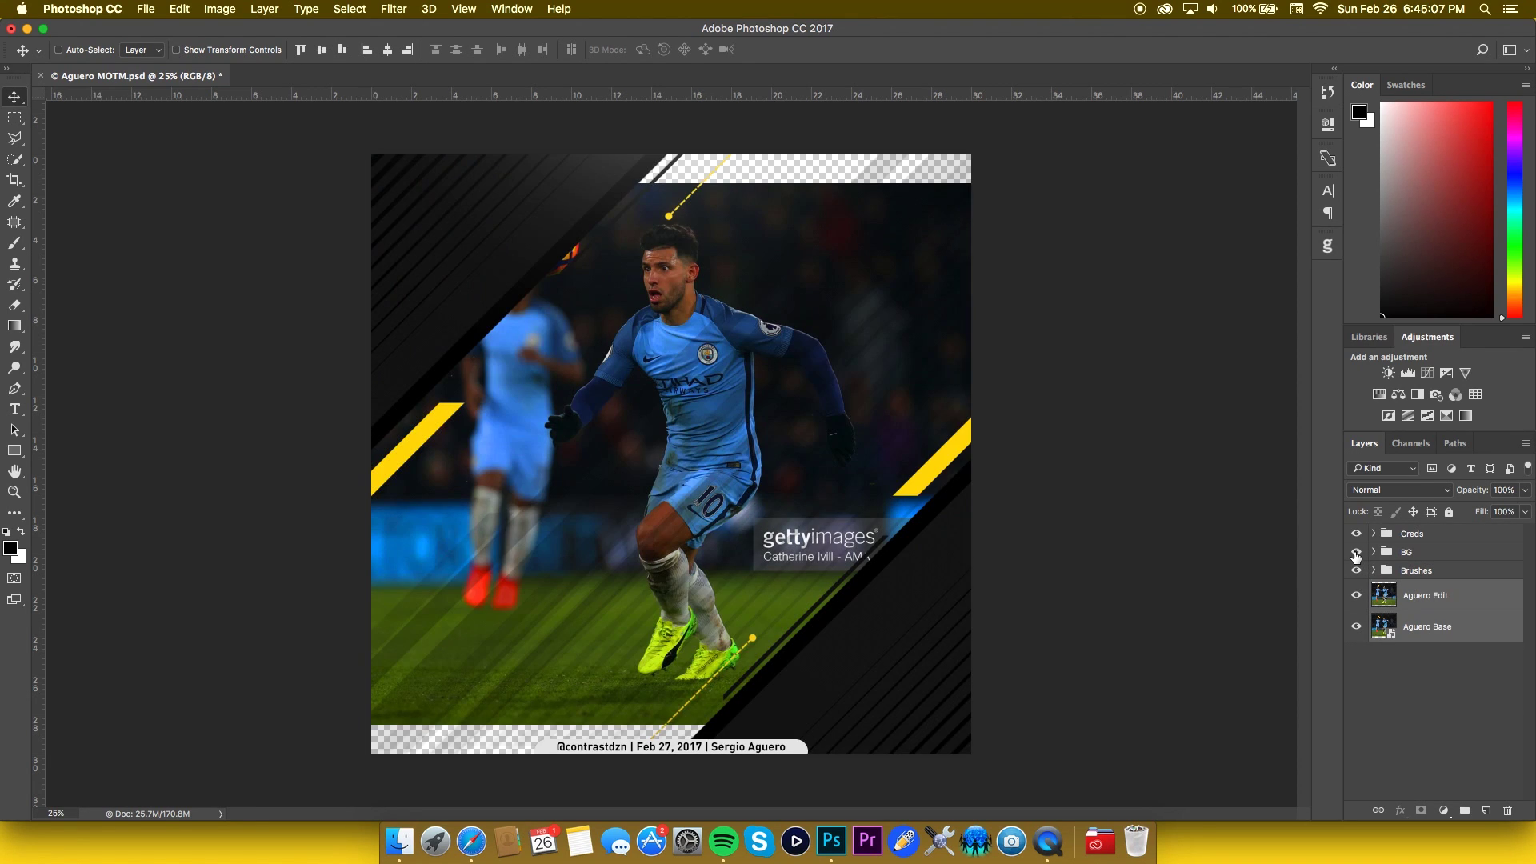
- Compare the BG and Brushes overlays on the photo, and delete the Brushes group
left_click(1354, 552)
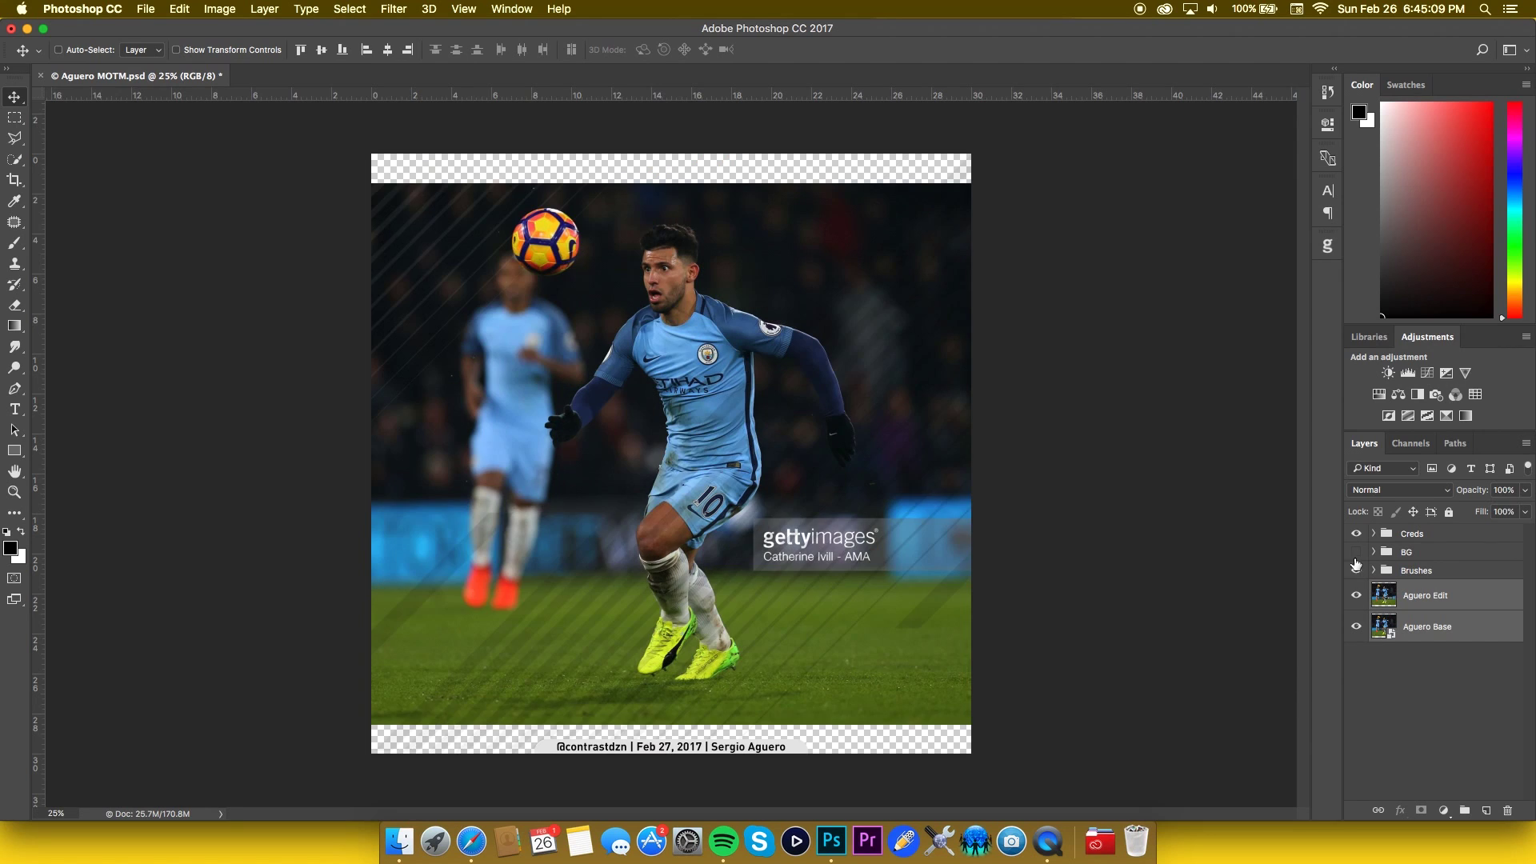
left_click(1355, 570)
left_click(1355, 571)
left_click(1355, 571)
left_click(1356, 551)
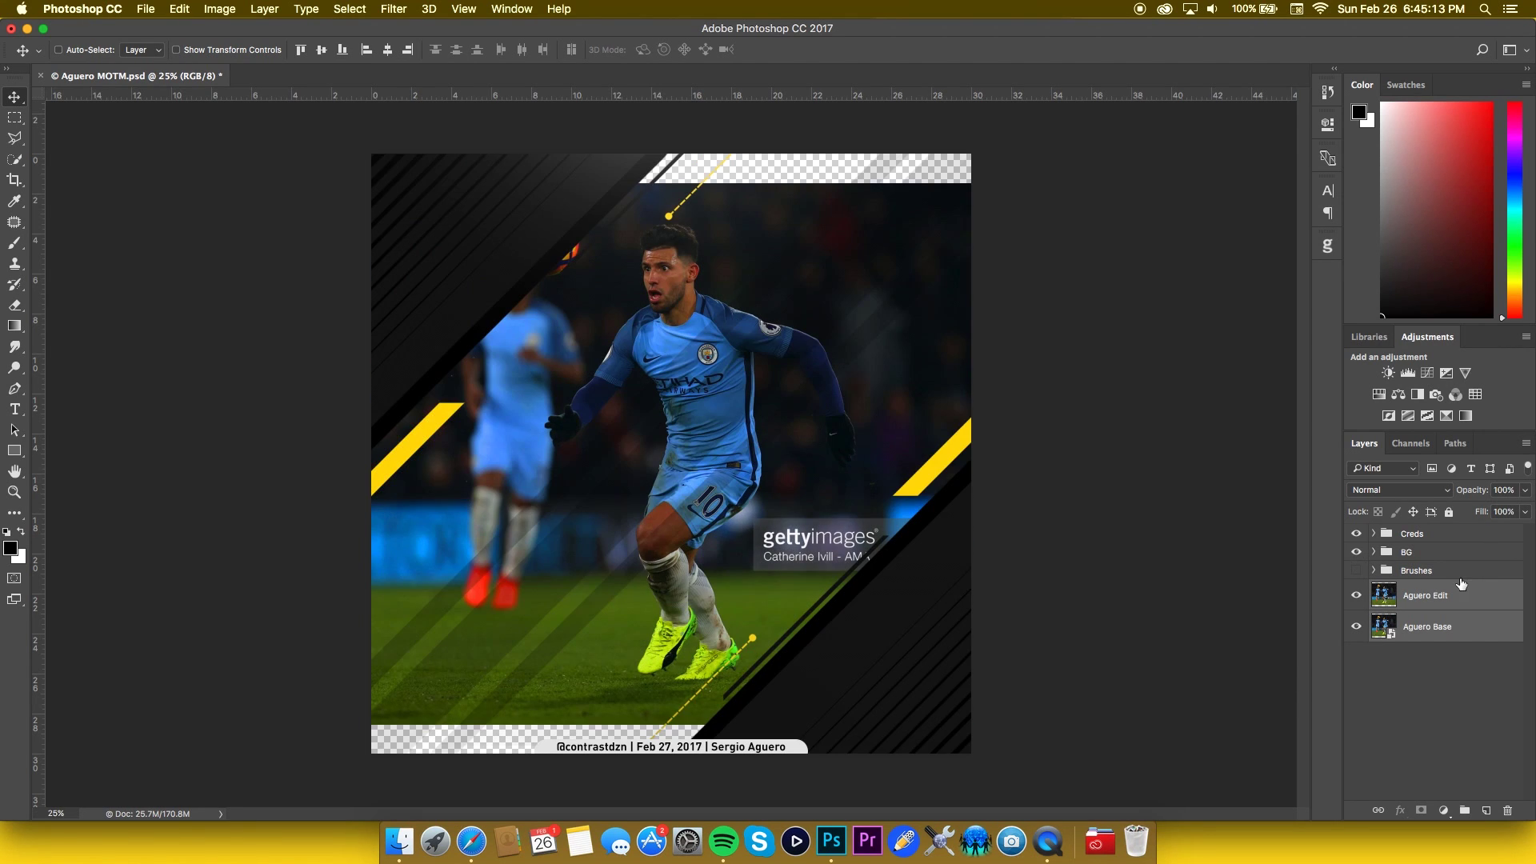
left_click(1448, 571)
key("BackSpace")
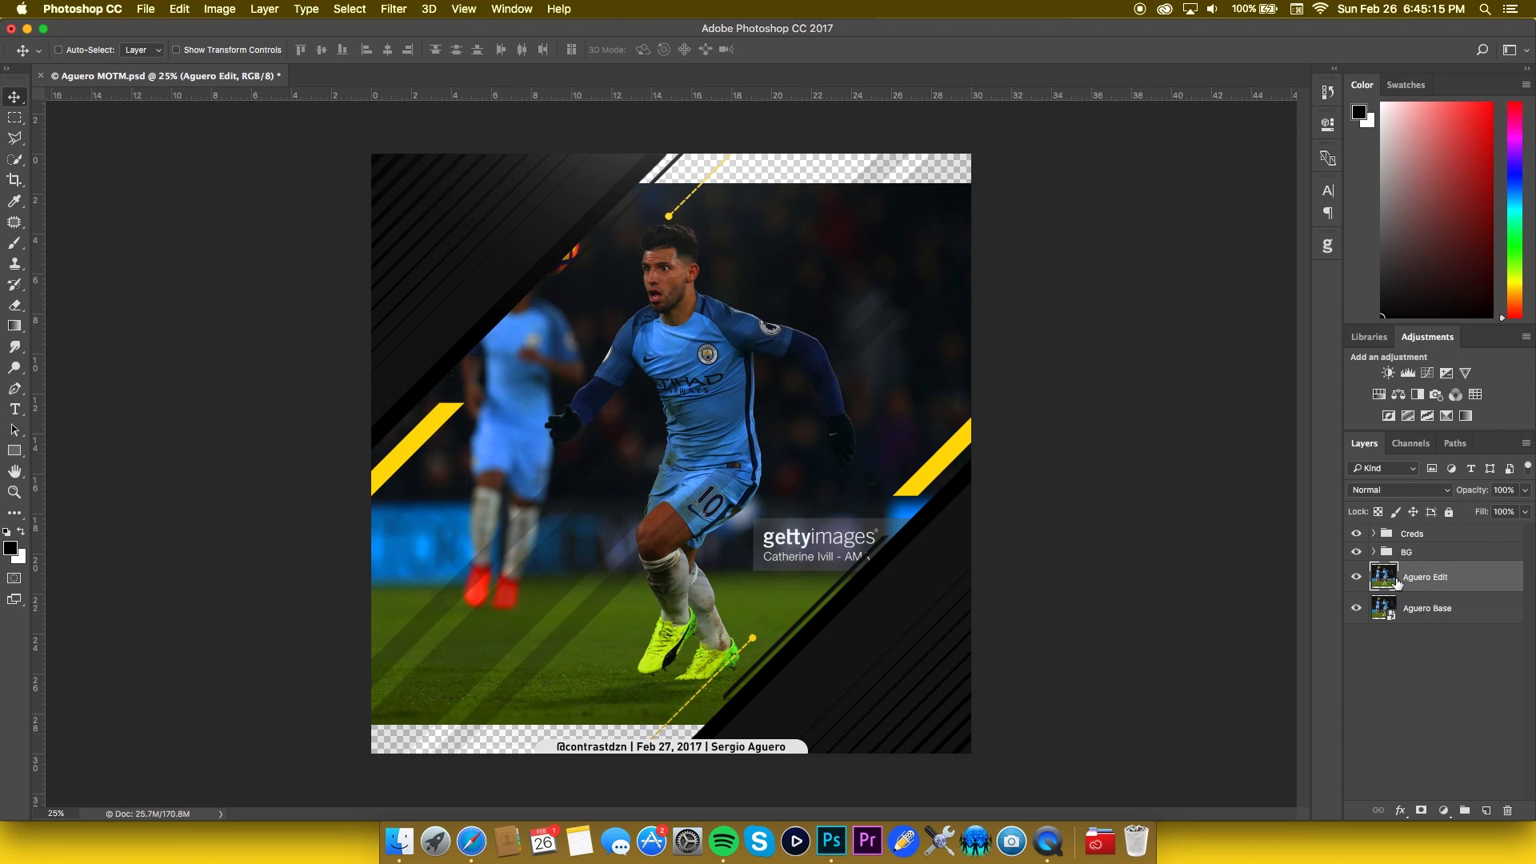
- Expand the BG group, hide both Aguero layers, and examine the Haze effects group by toggling its visibility
left_click(1374, 552)
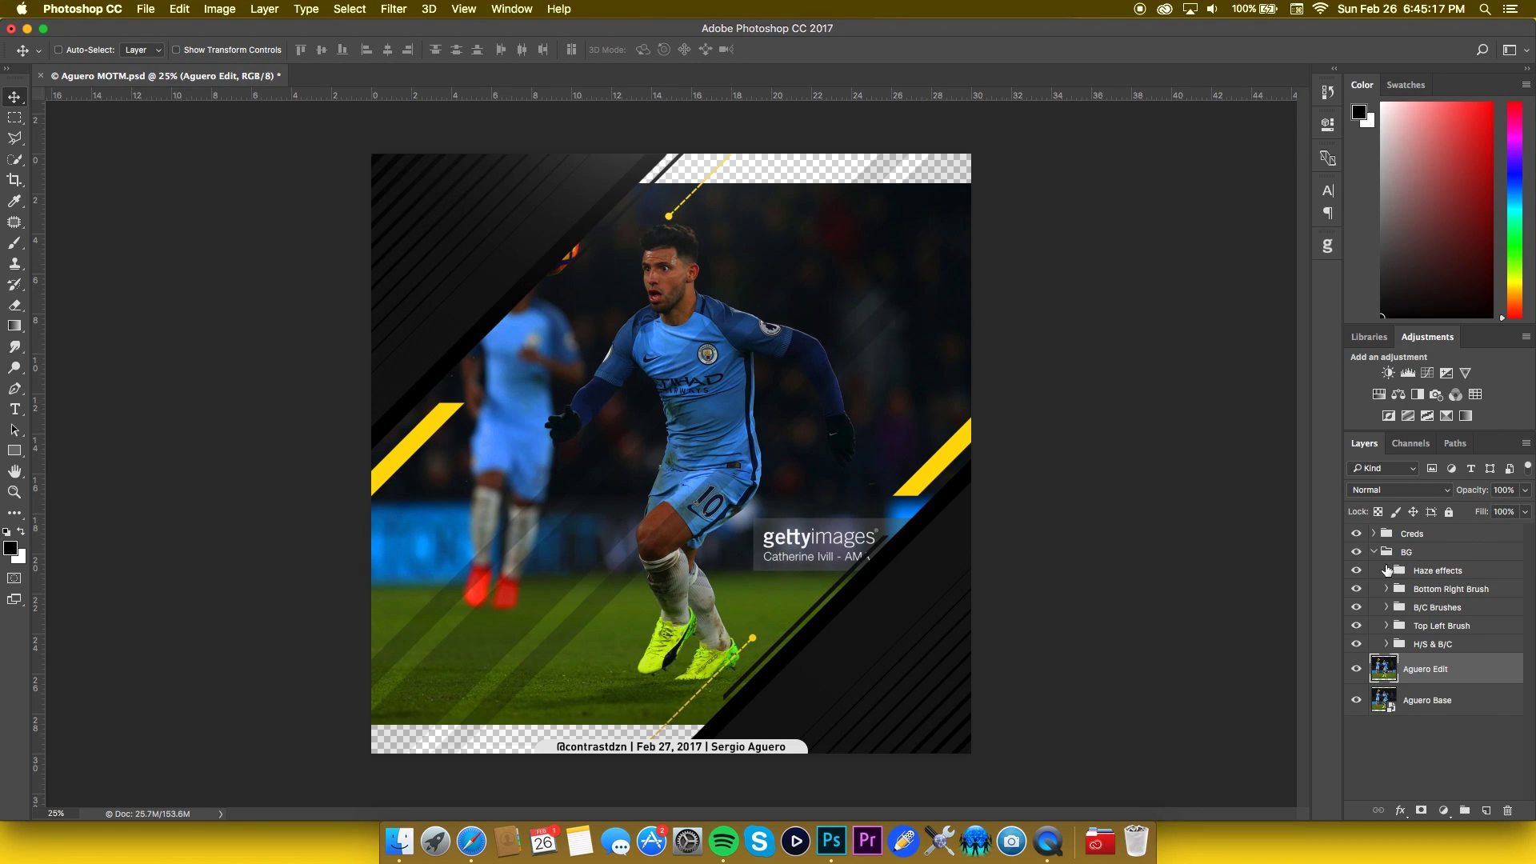
left_click(1356, 669)
left_click(1356, 700)
left_click(1355, 571)
left_click(1355, 570)
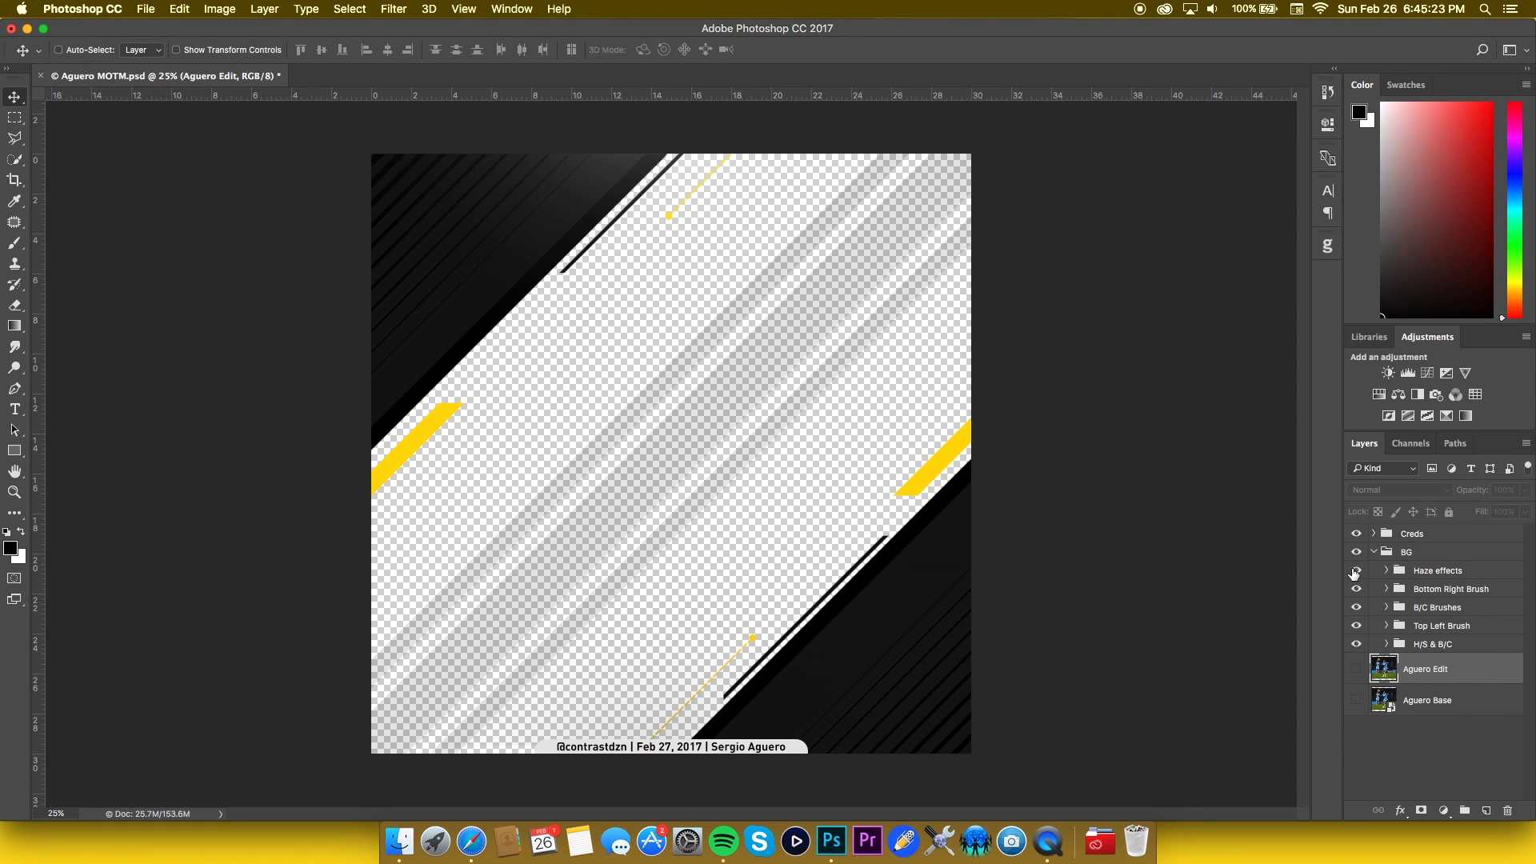
left_click(1353, 571)
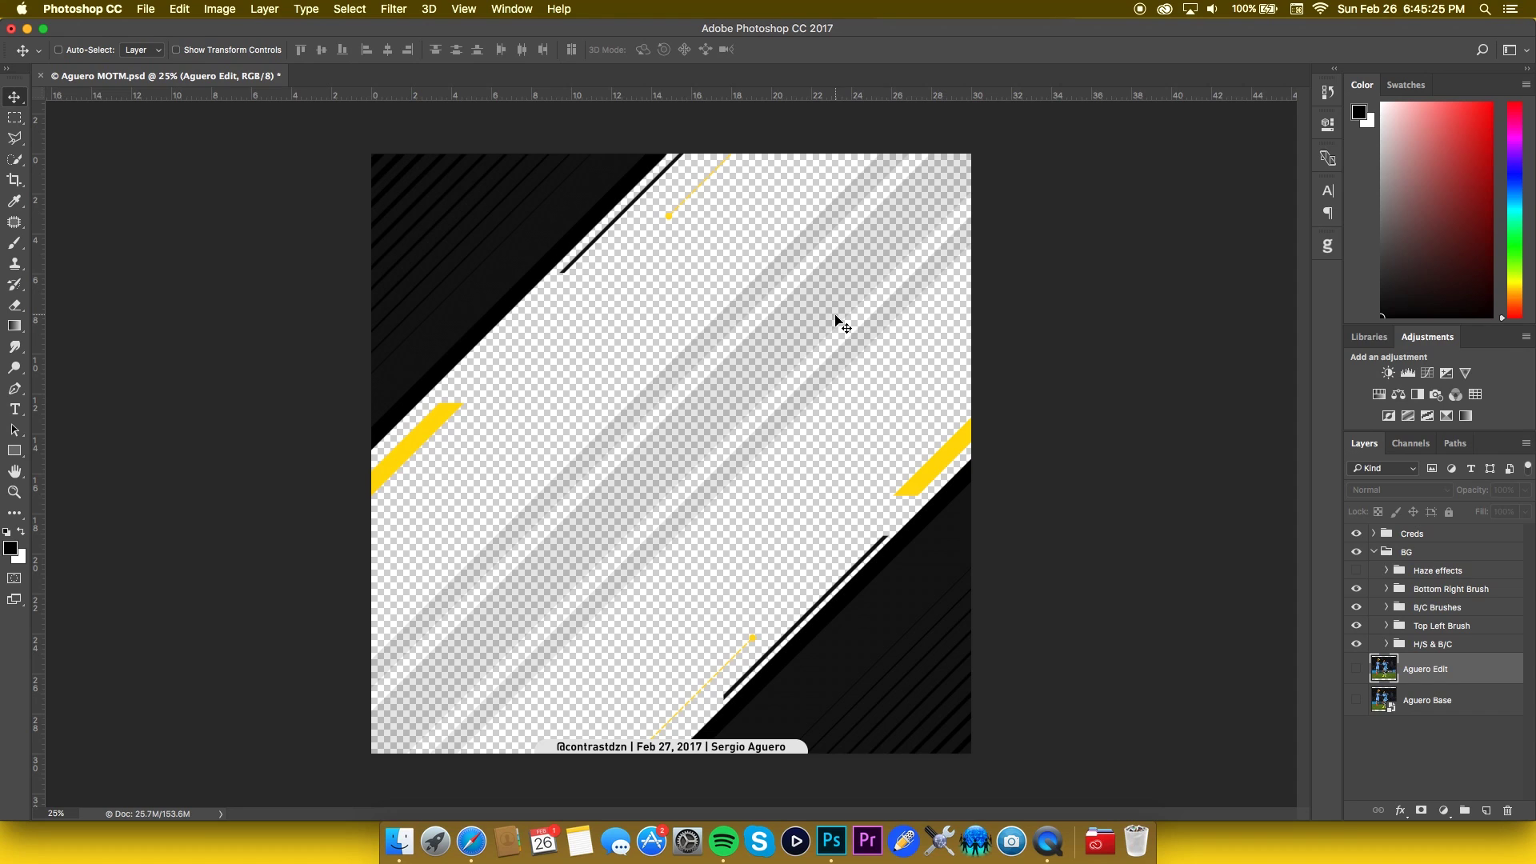
left_click(1355, 572)
left_click(1354, 571)
left_click(1355, 571)
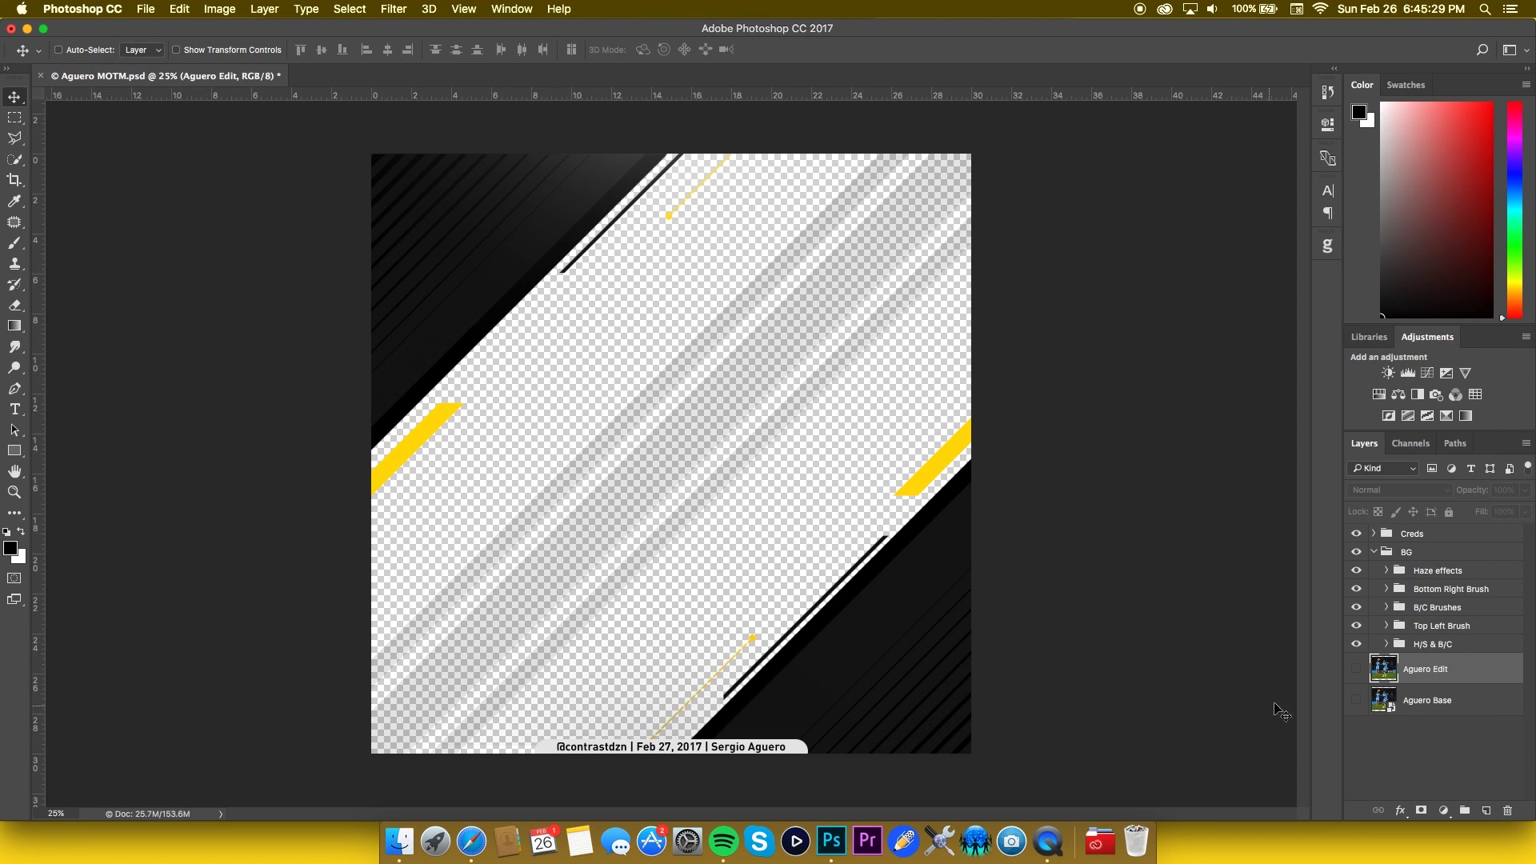
- Examine what the Bottom Right Brush, B/C Brushes and Top Left Brush groups contribute, and show both Aguero layers again
left_click(1356, 589)
left_click(1354, 588)
left_click(1356, 607)
left_click(1356, 626)
left_click(1355, 626)
left_click(1356, 668)
left_click(1357, 701)
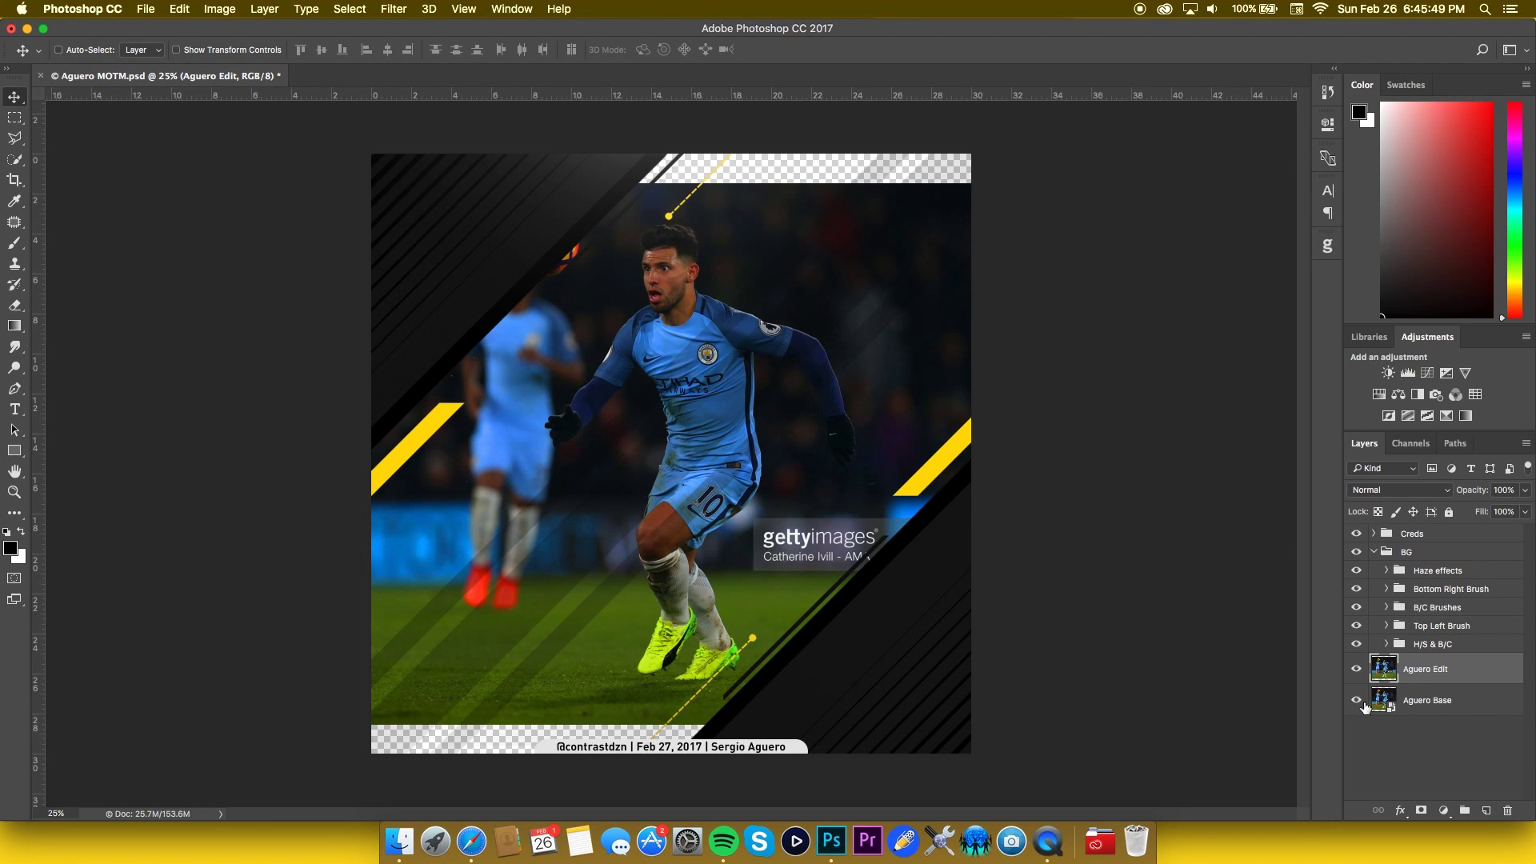
- Scale the Aguero Edit and Aguero Base layers together to about 113% so the photo fills the canvas
left_click(1451, 709, "shift")
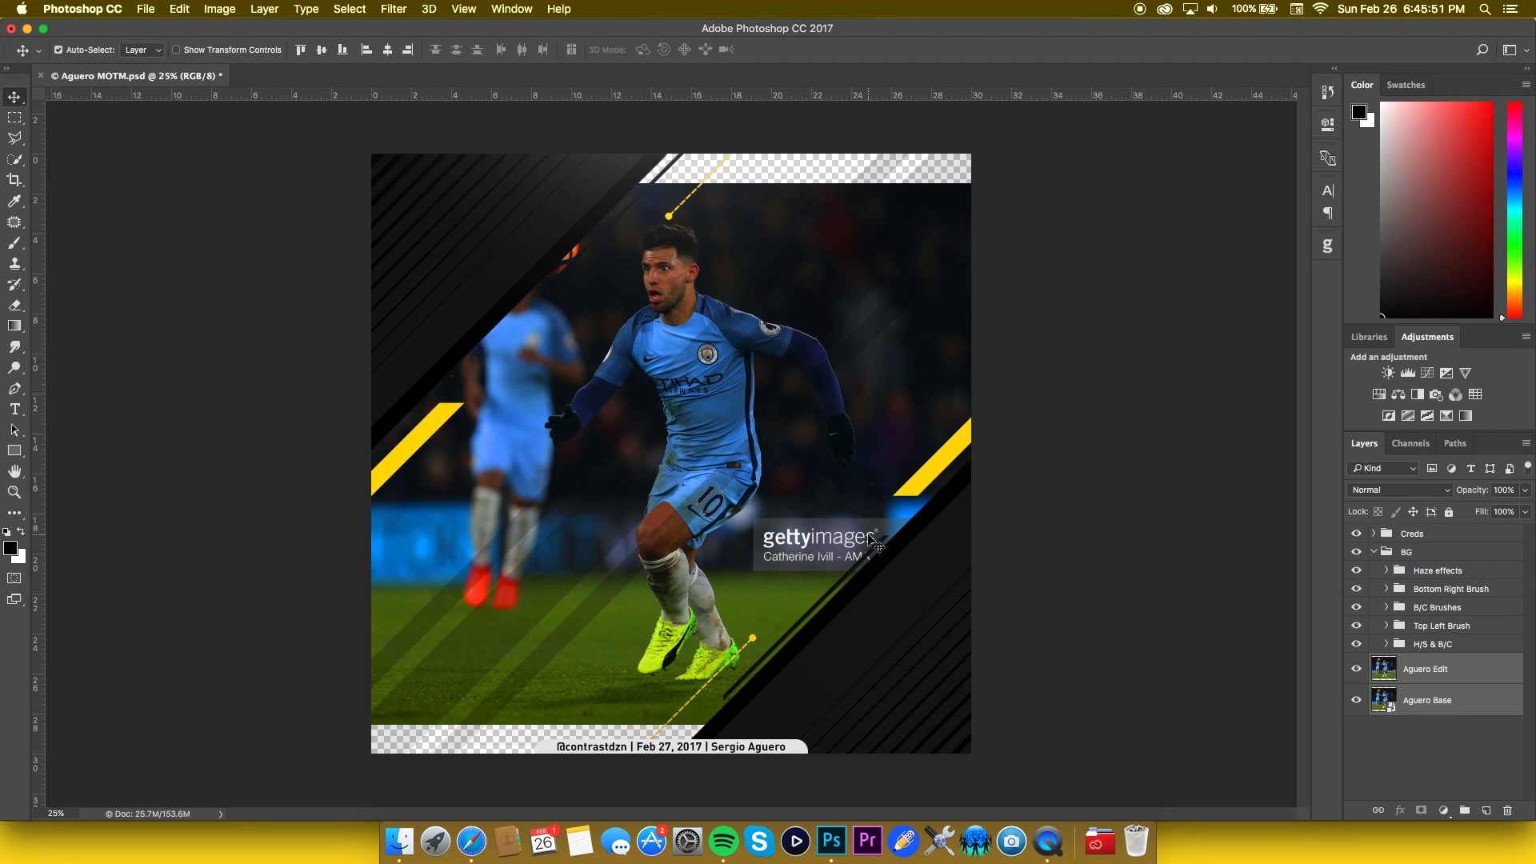
key("super+t")
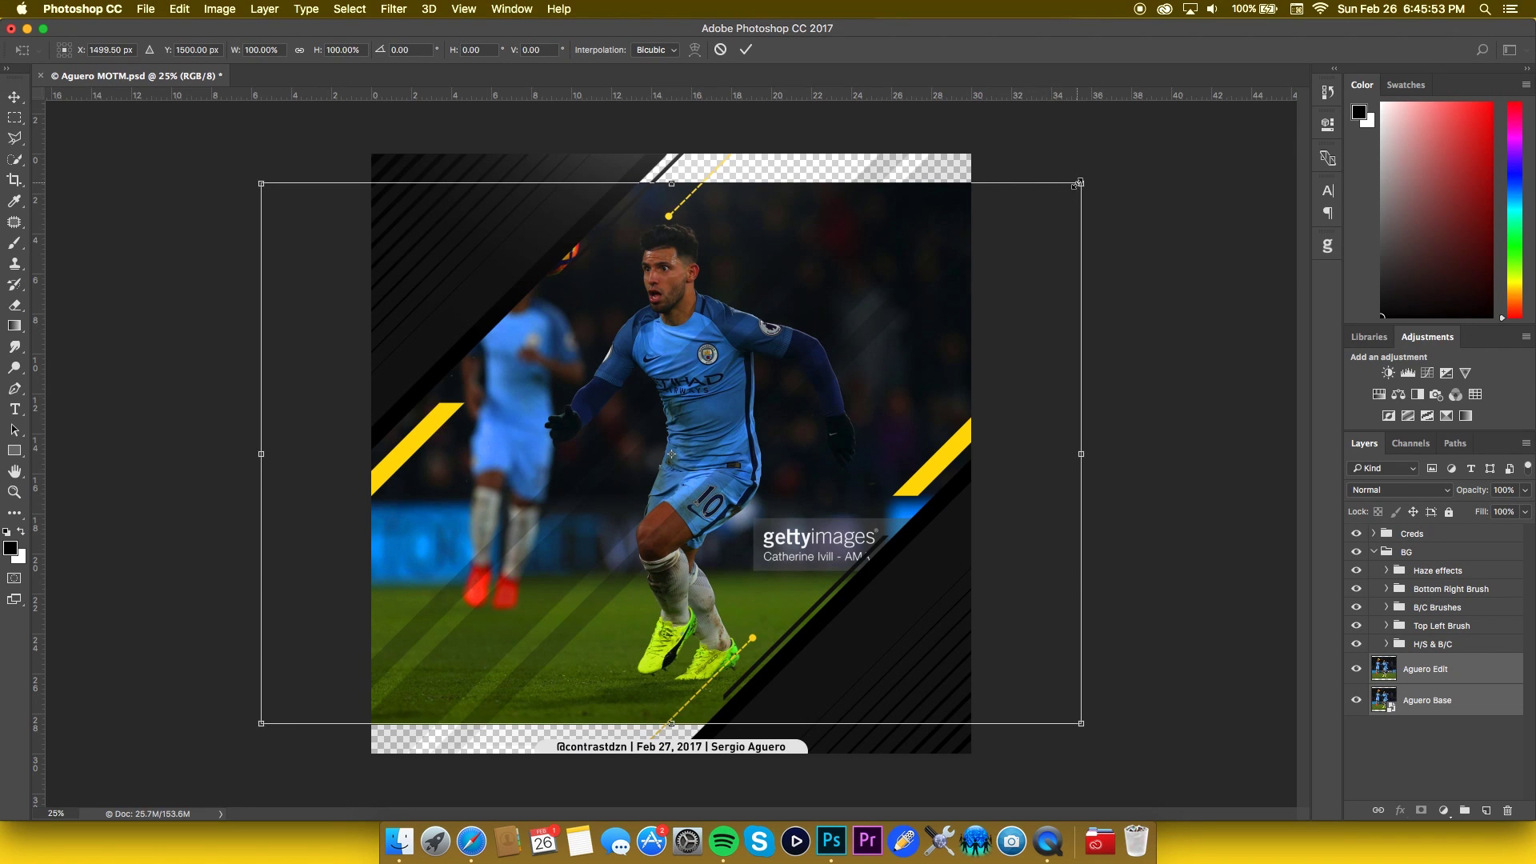
left_click_drag(1081, 183, 1149, 167)
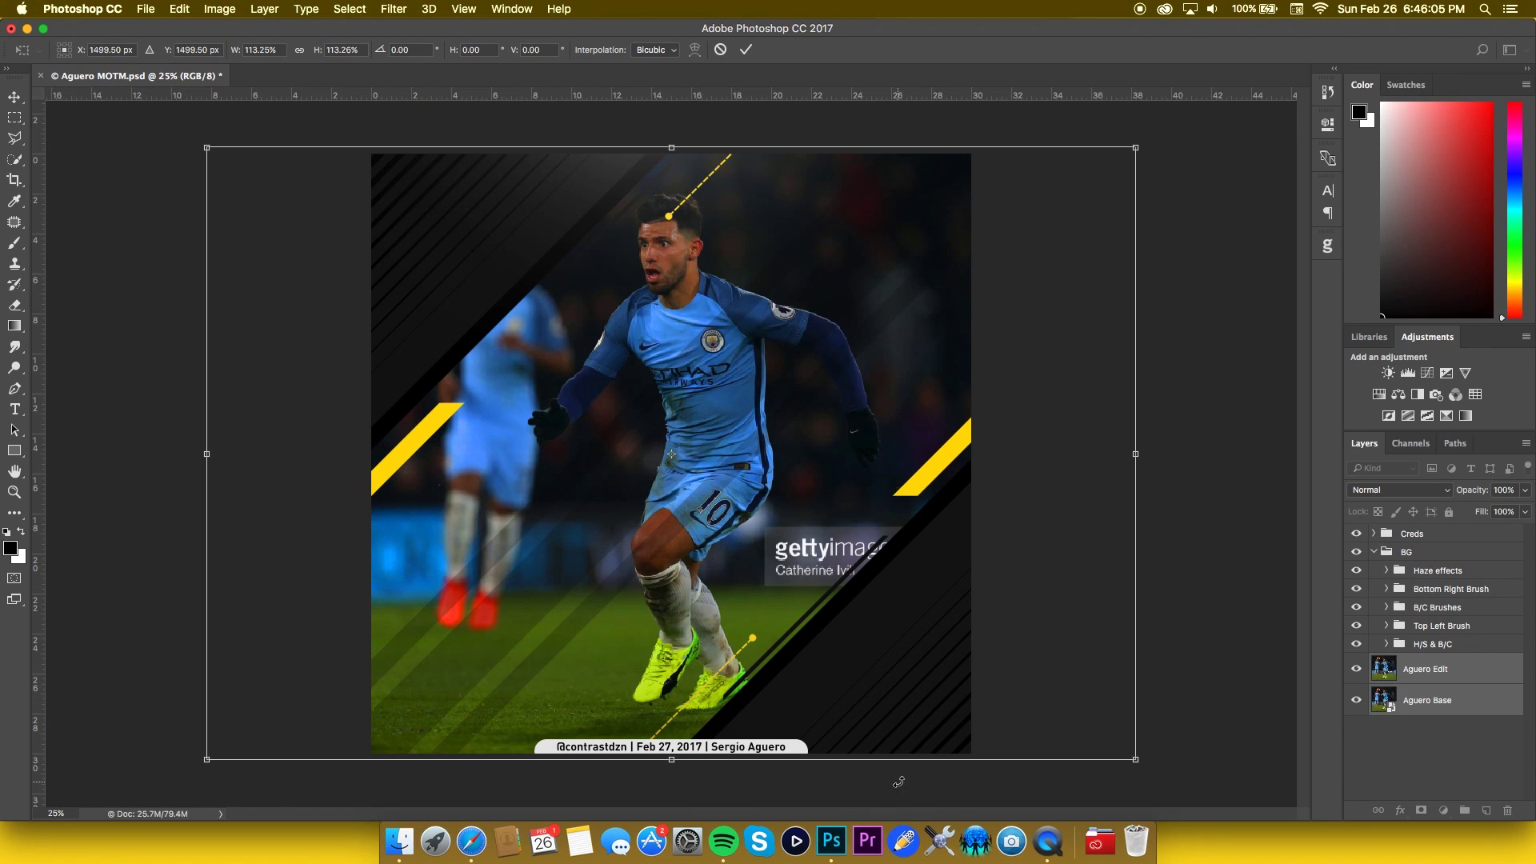
key("Return")
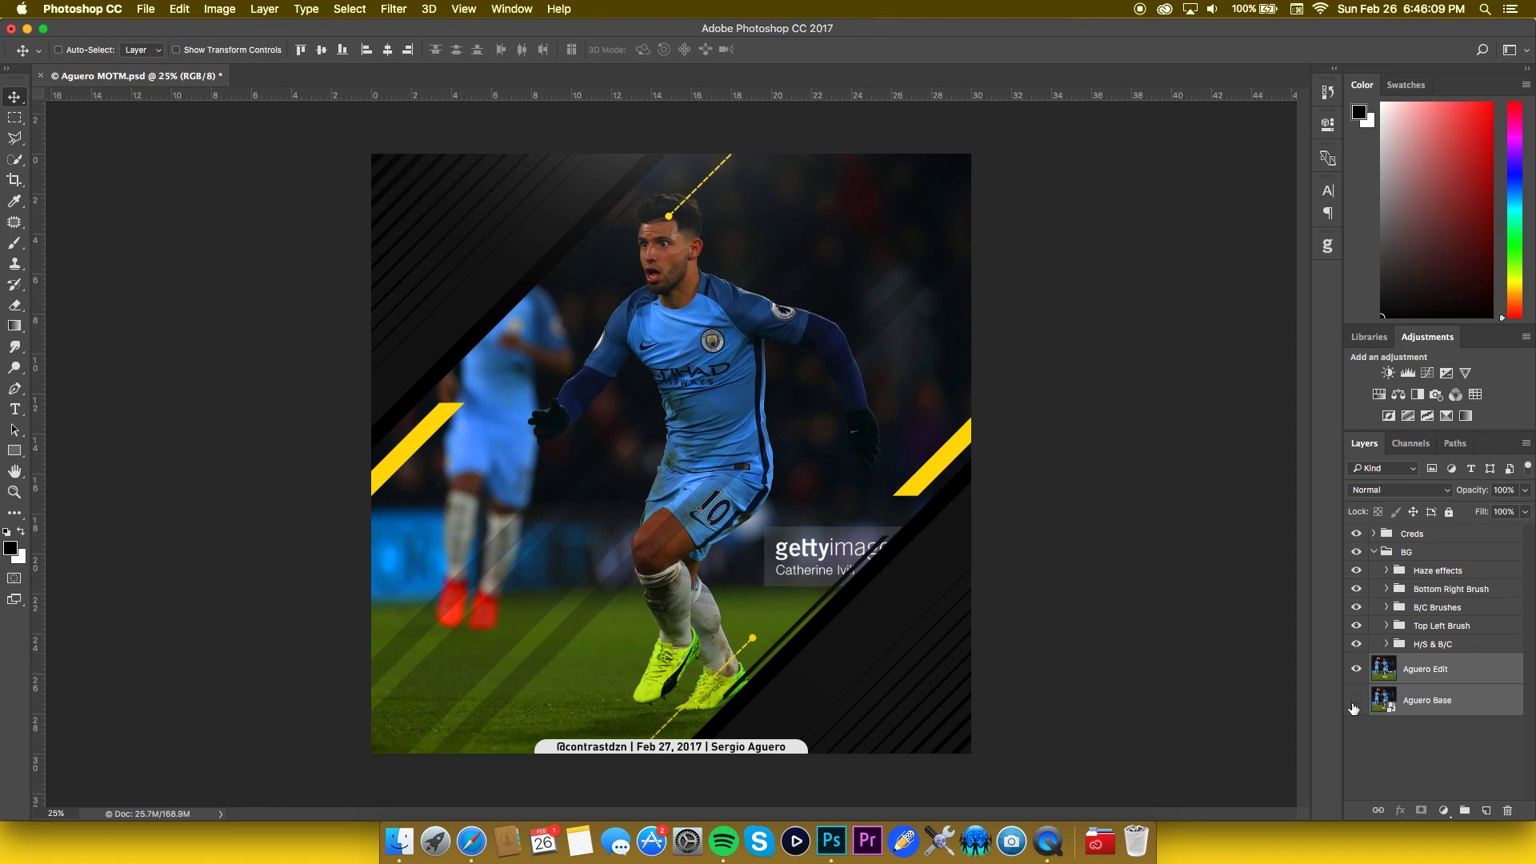
- Hide the Aguero Base layer and the BG group, with only the Aguero Edit layer selected
left_click(1367, 744)
left_click(1429, 678)
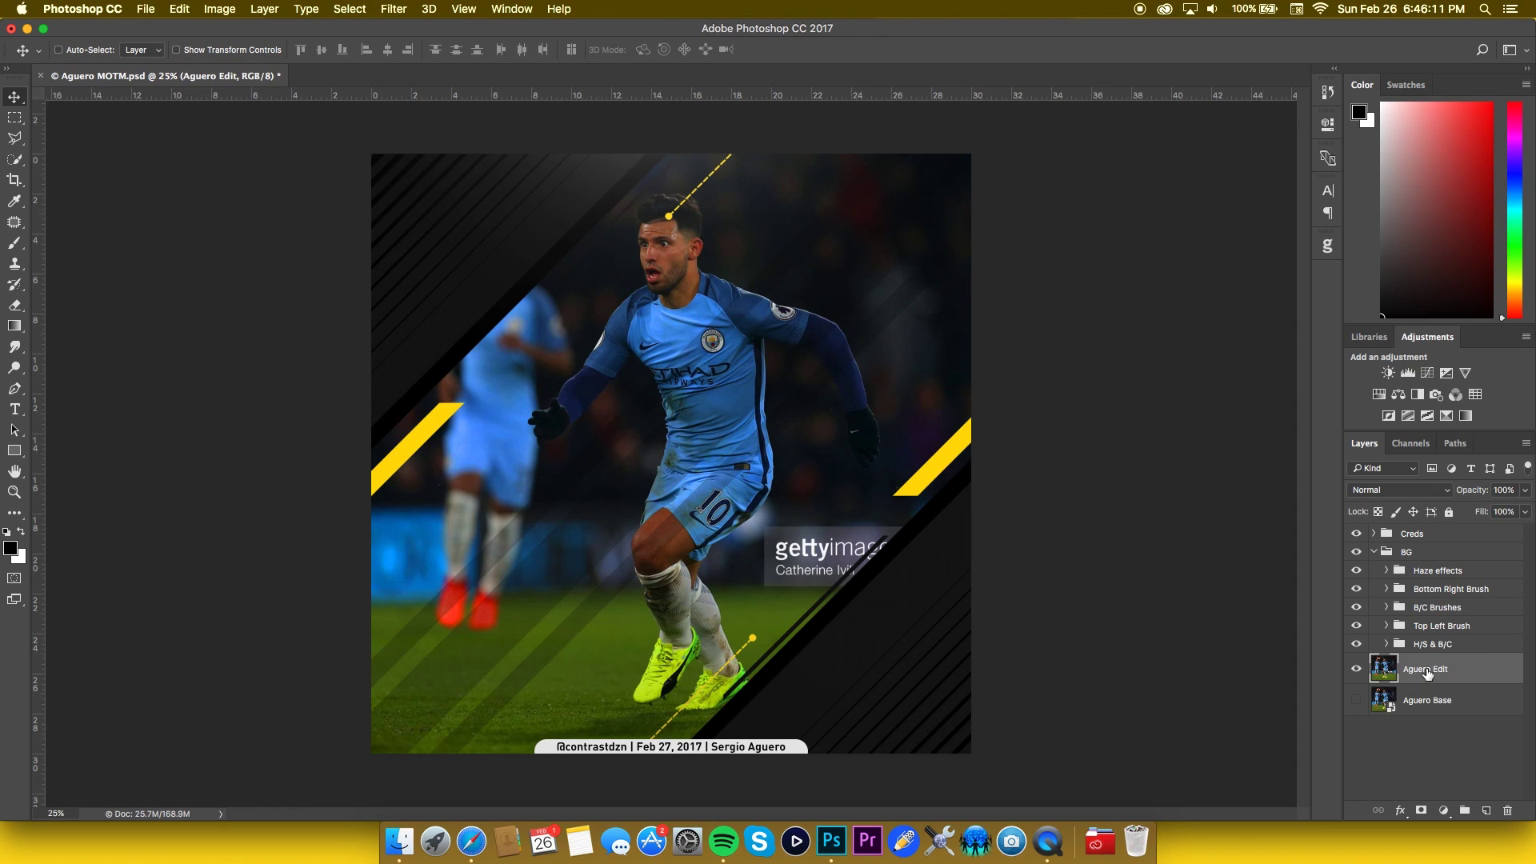
left_click(1352, 552)
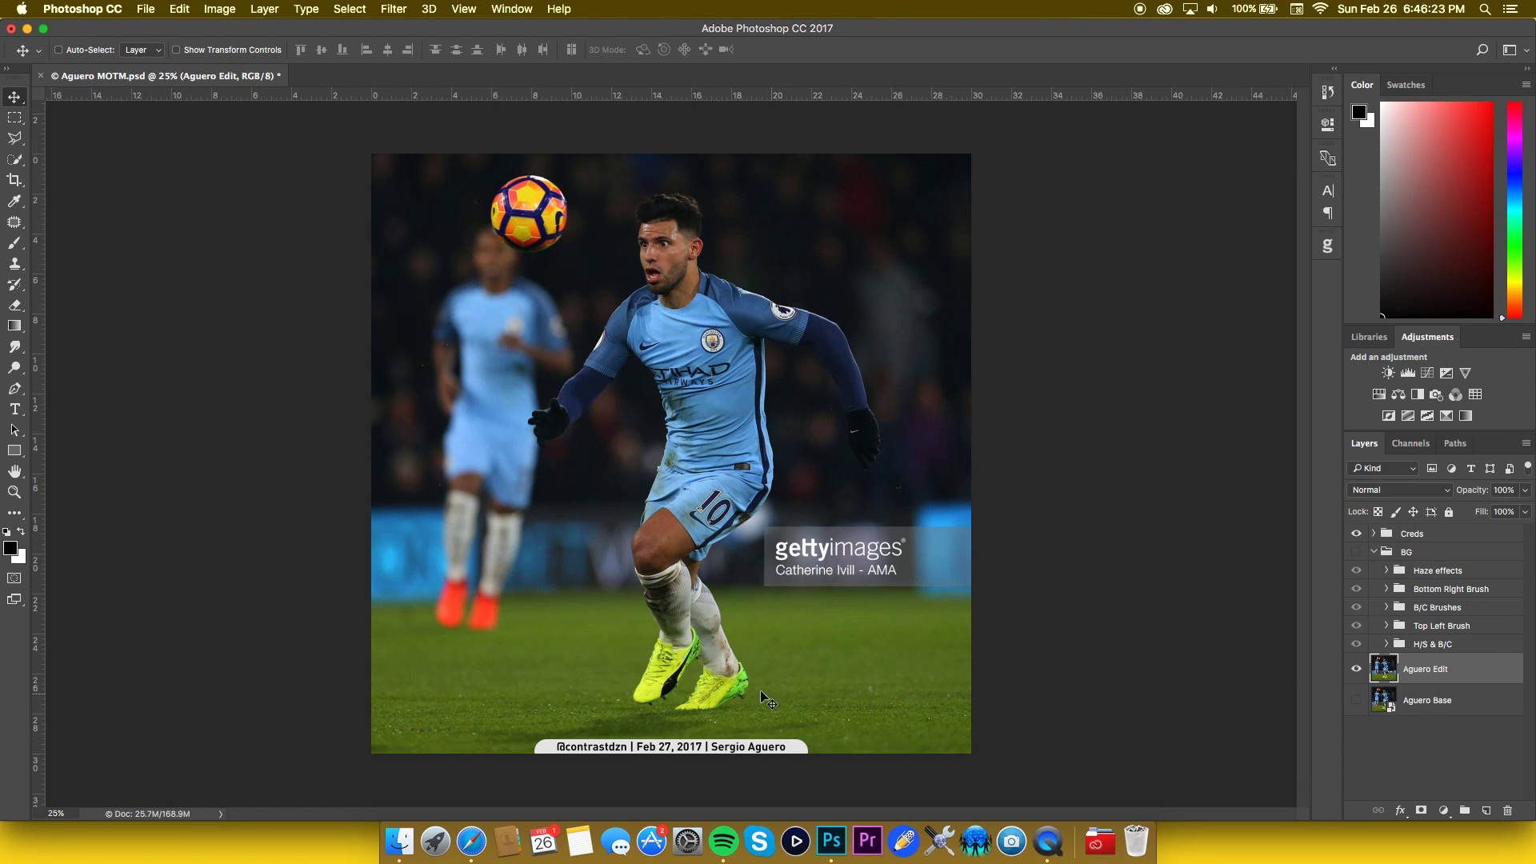
- Activate the Quick Selection tool and set its brush size to 100 px
key("w")
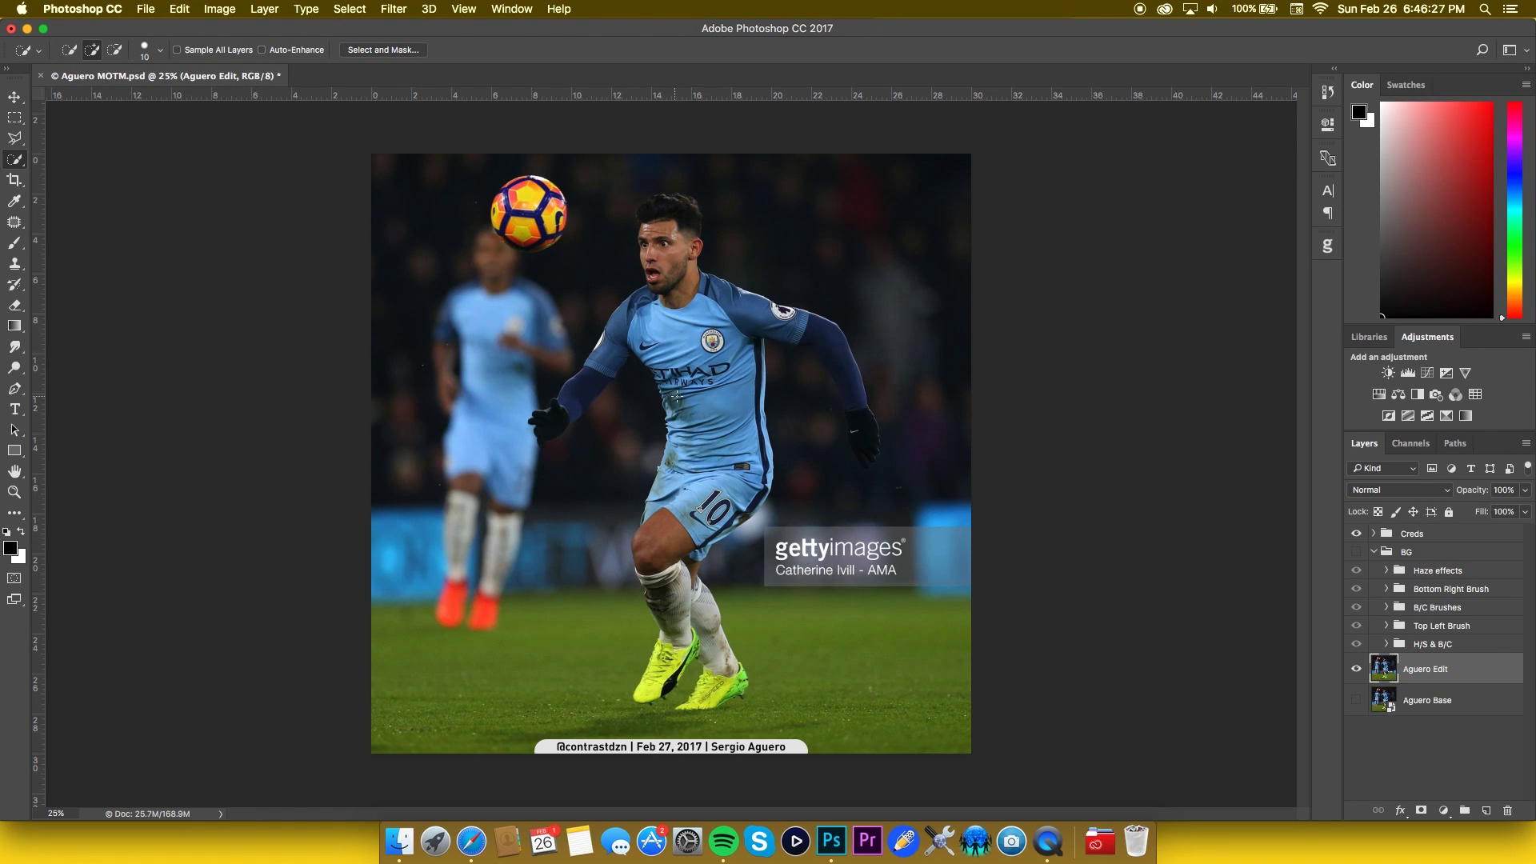
left_click(161, 51)
left_click(202, 75)
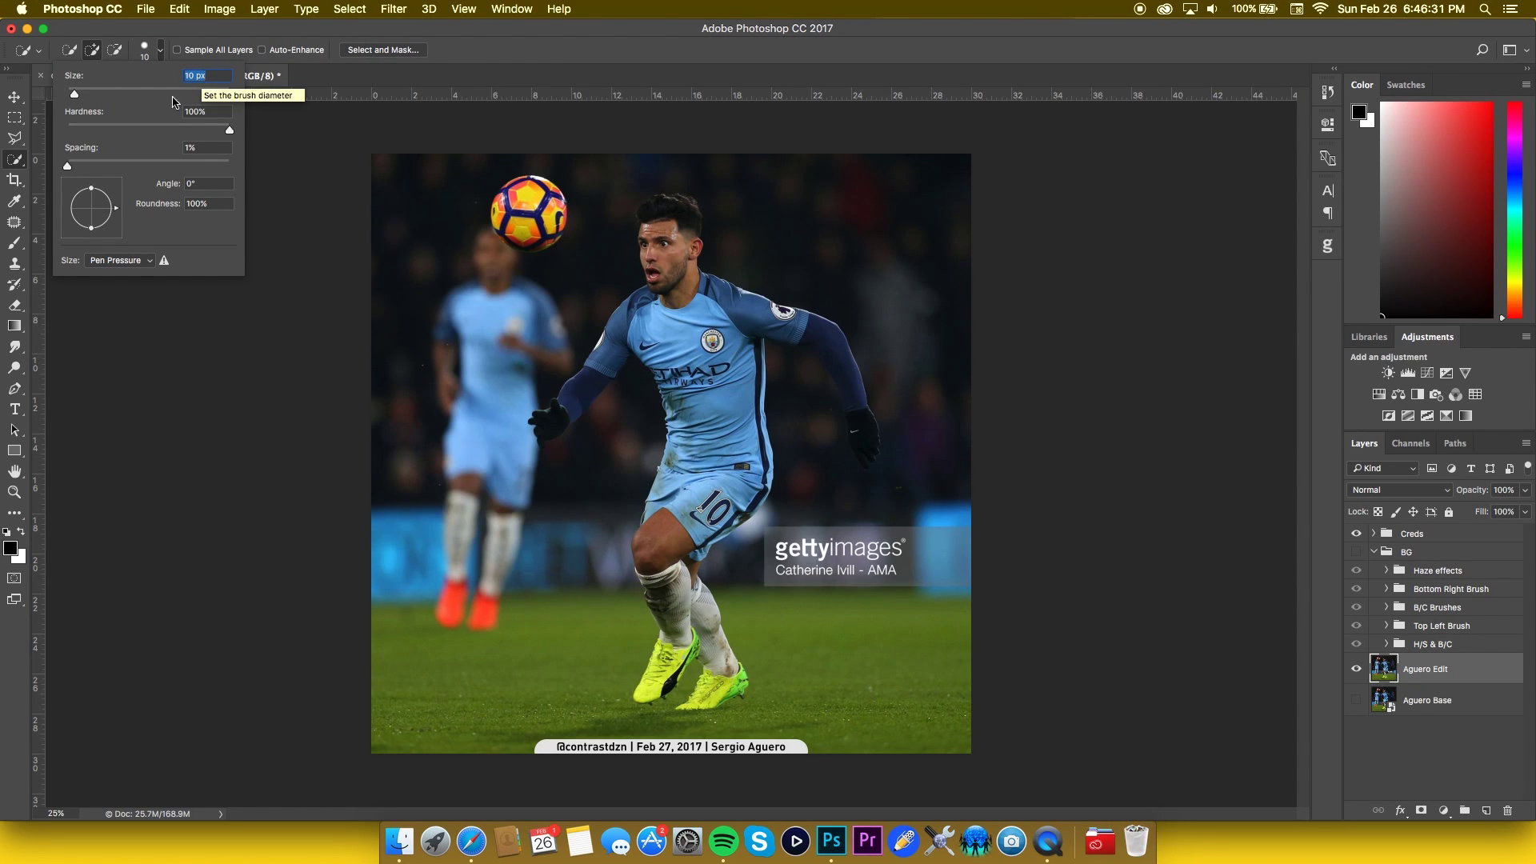
left_click_drag(14, 159, 68, 160)
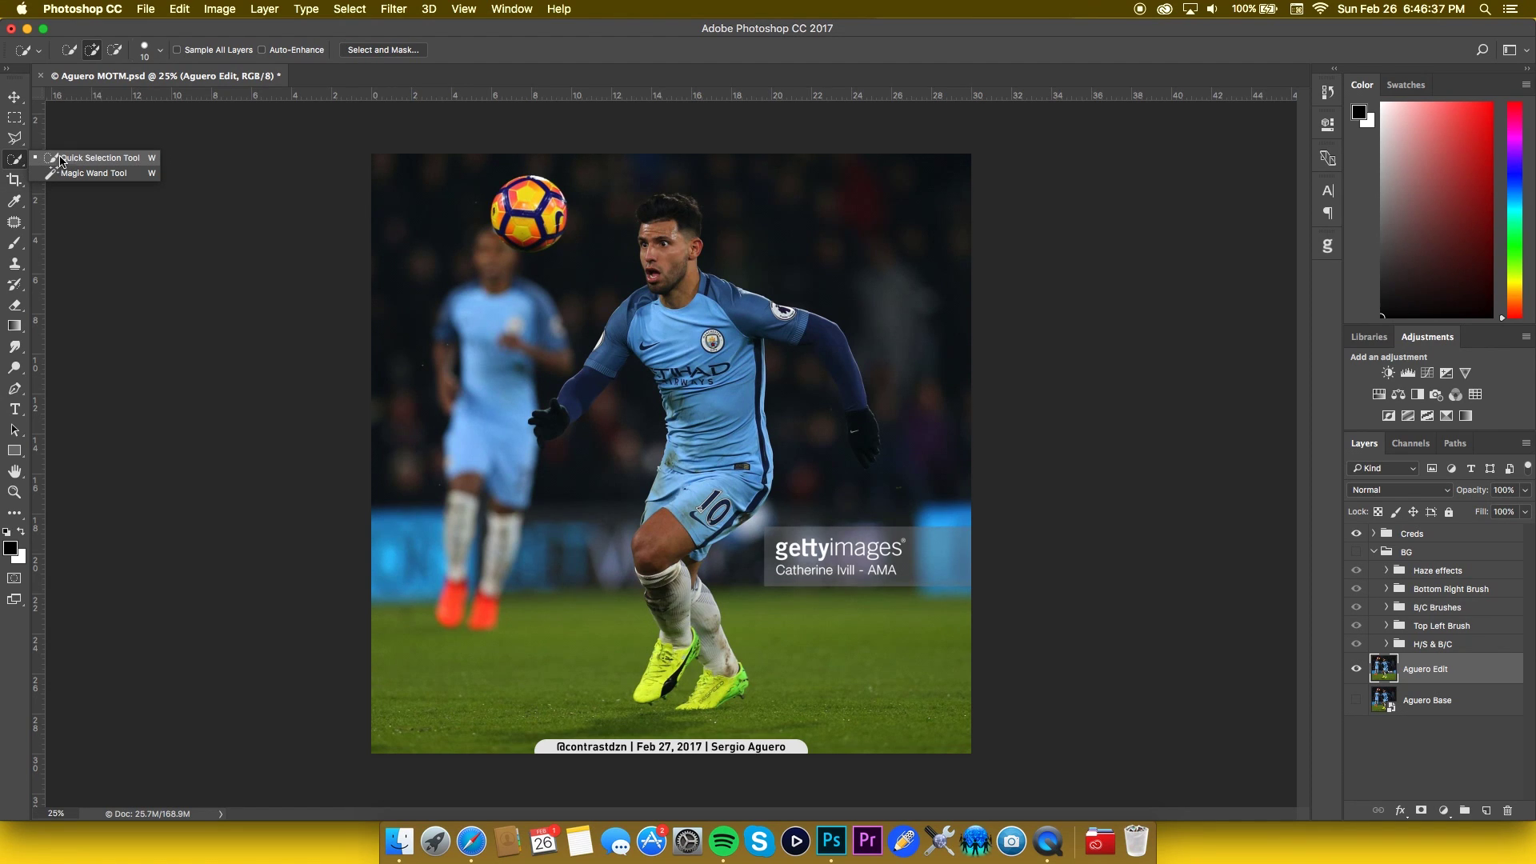
left_click(61, 159)
left_click(156, 53)
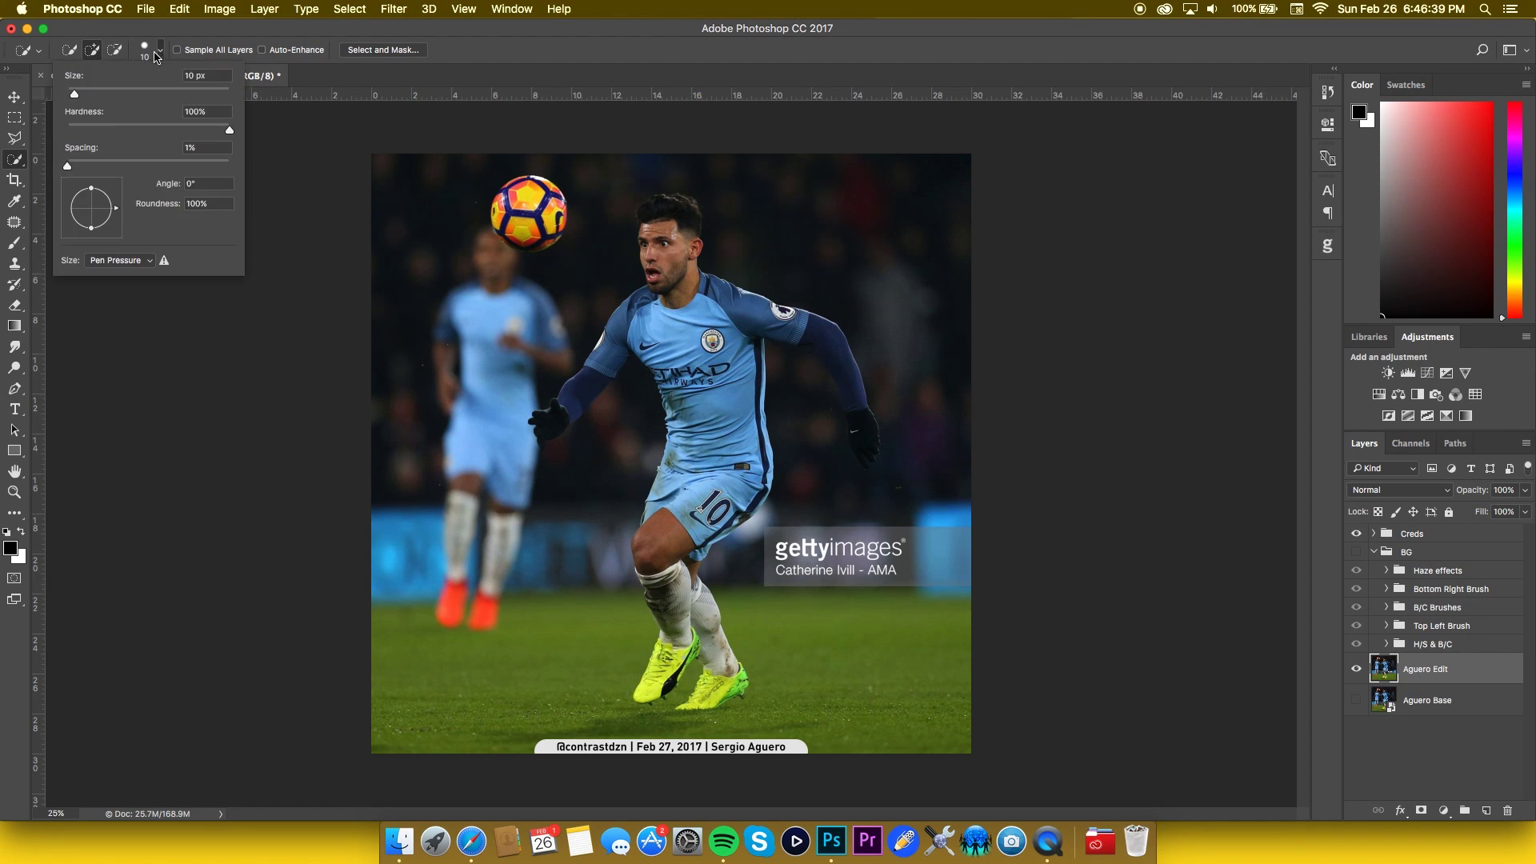
type("100")
key("Return")
- Try quick selections on the player's body and on the ball, clearing each selection
mouse_move(676, 341)
left_mouse_down()
mouse_move(744, 436)
mouse_move(604, 724)
mouse_move(708, 761)
mouse_move(655, 483)
left_mouse_up()
key("ctrl+d")
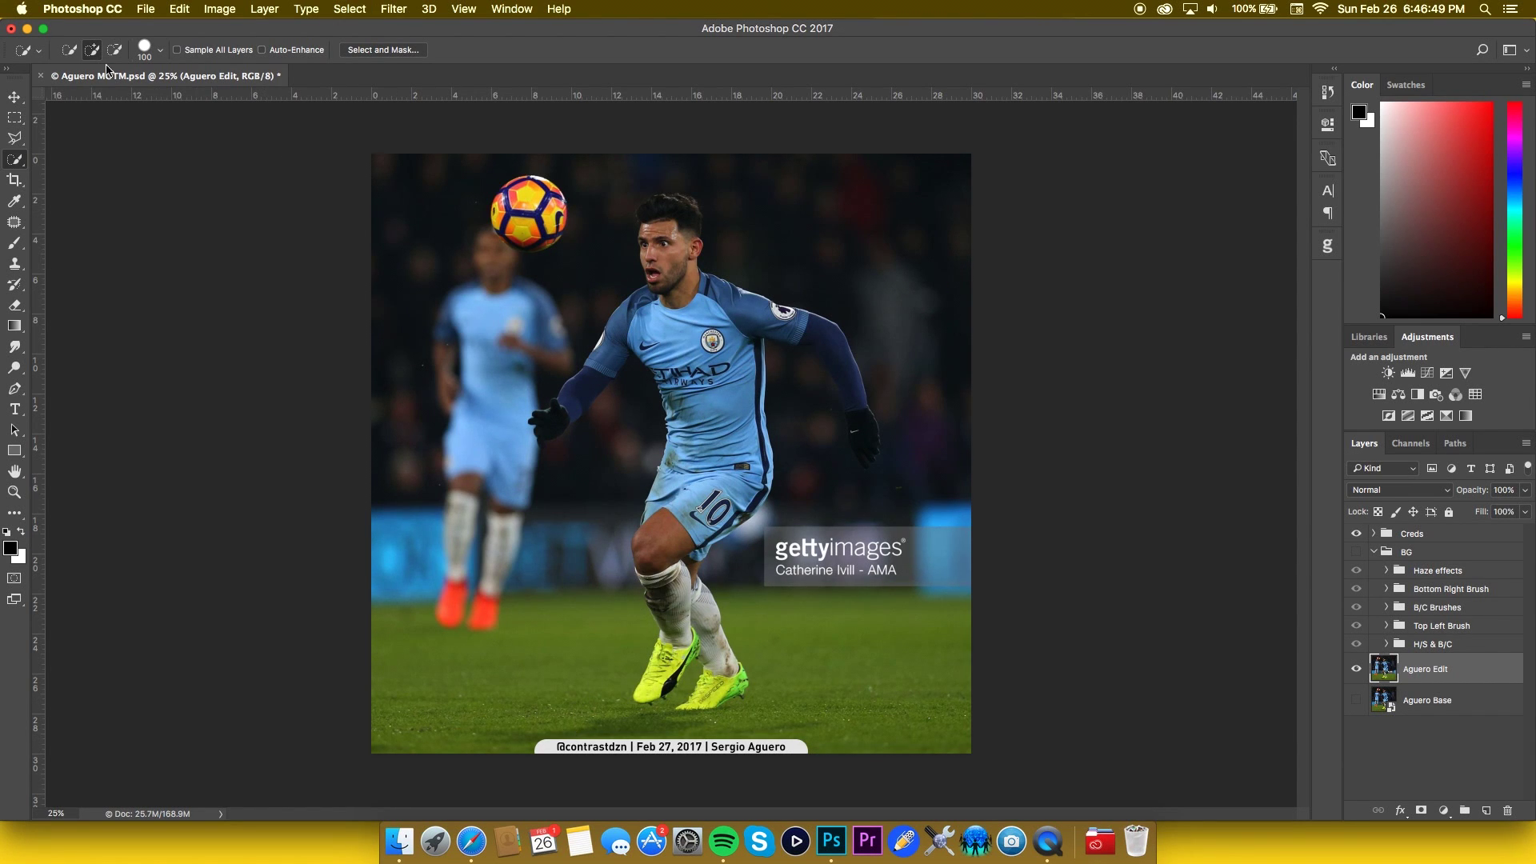
left_click_drag(524, 217, 543, 227)
key("ctrl+d")
- Try erasing the area around the player's head with a 100 px Eraser, and undo the strokes
key("p")
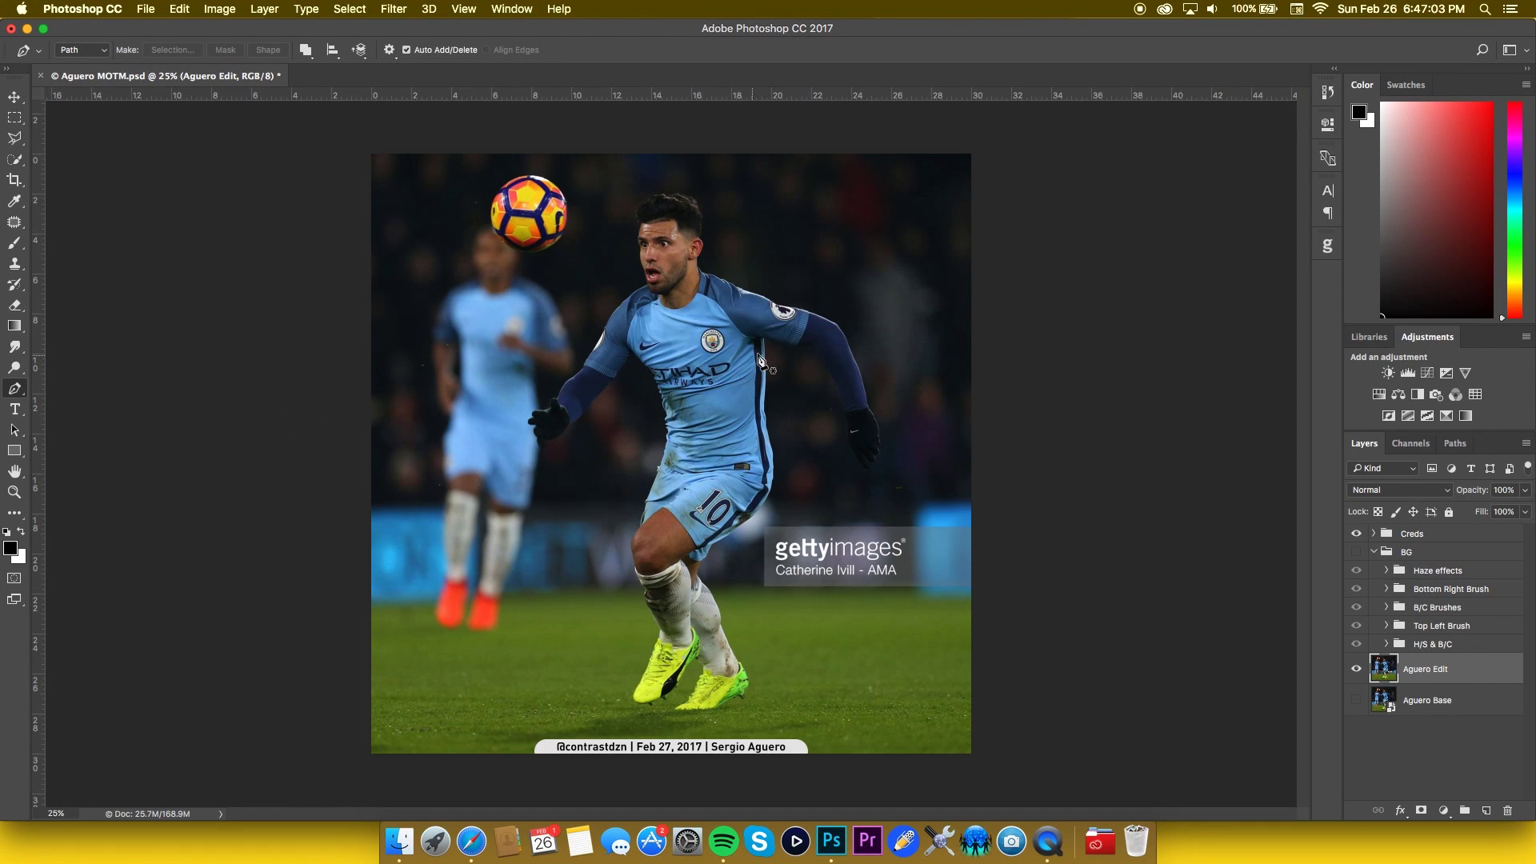
key("e")
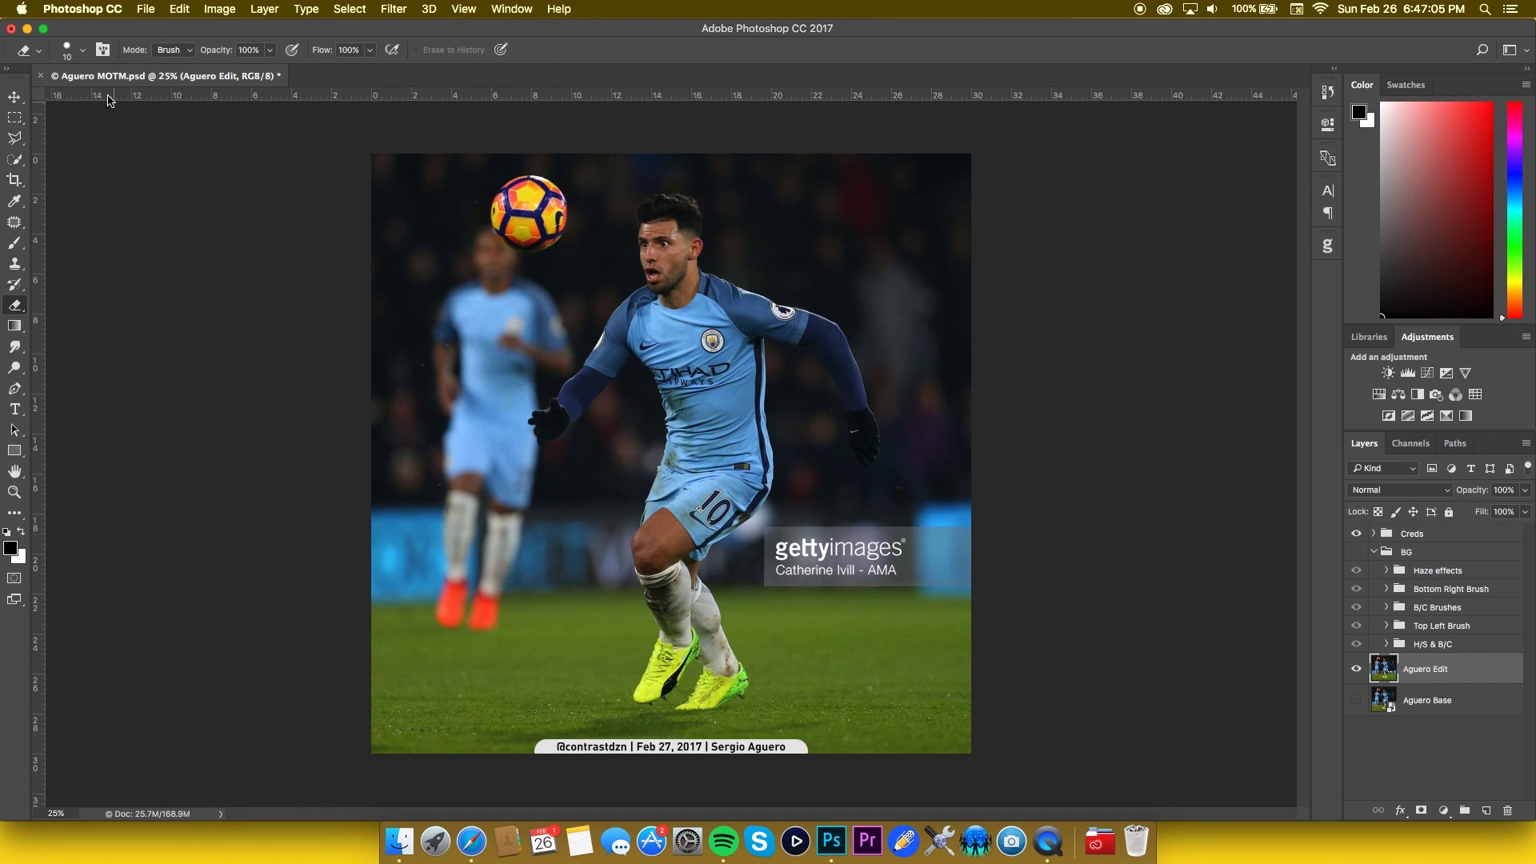
left_click(83, 51)
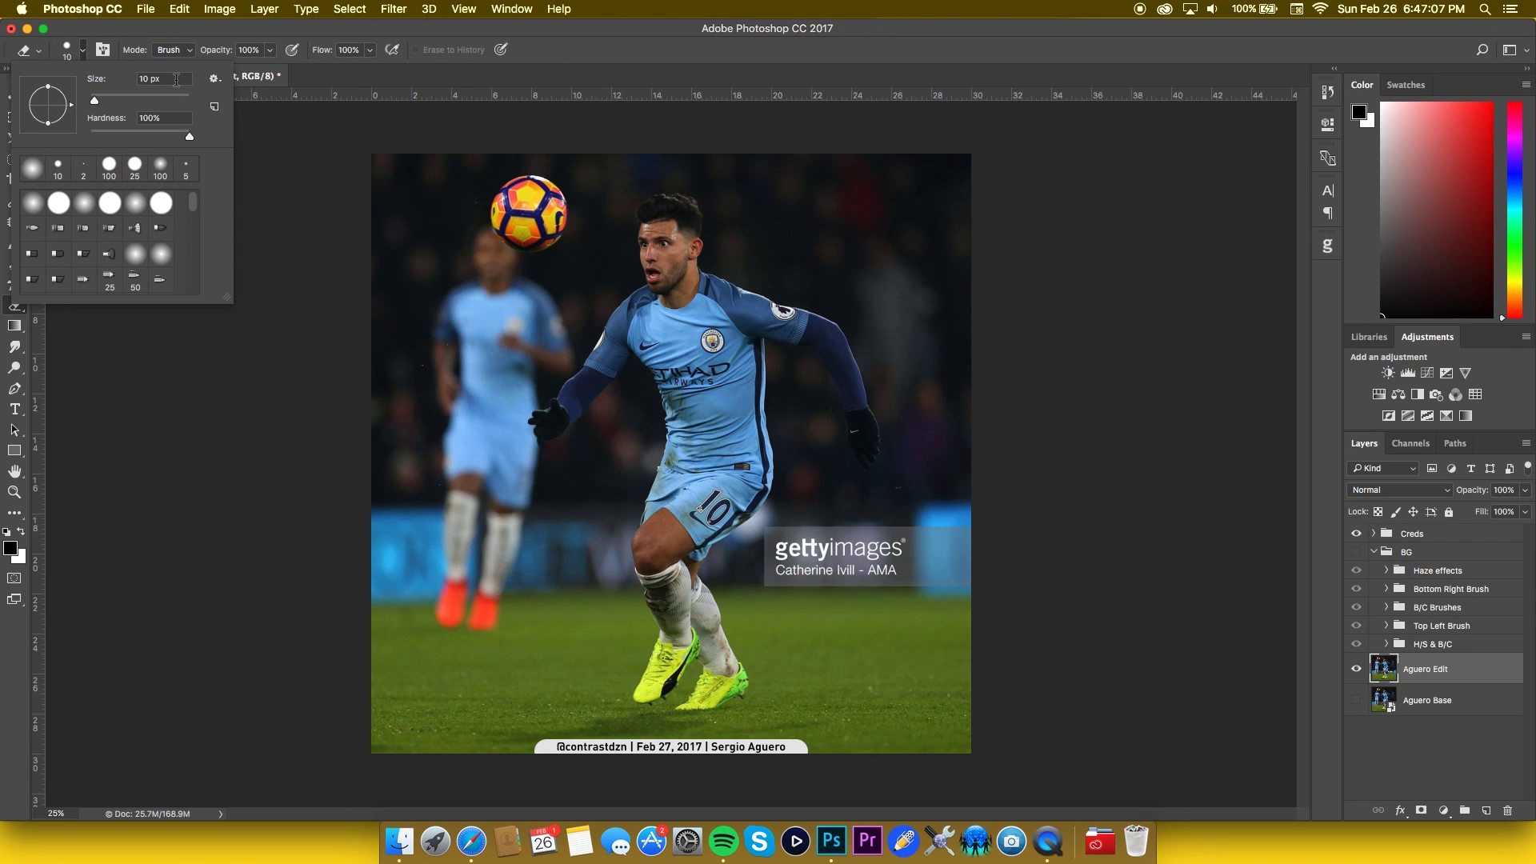
type("100")
key("Return")
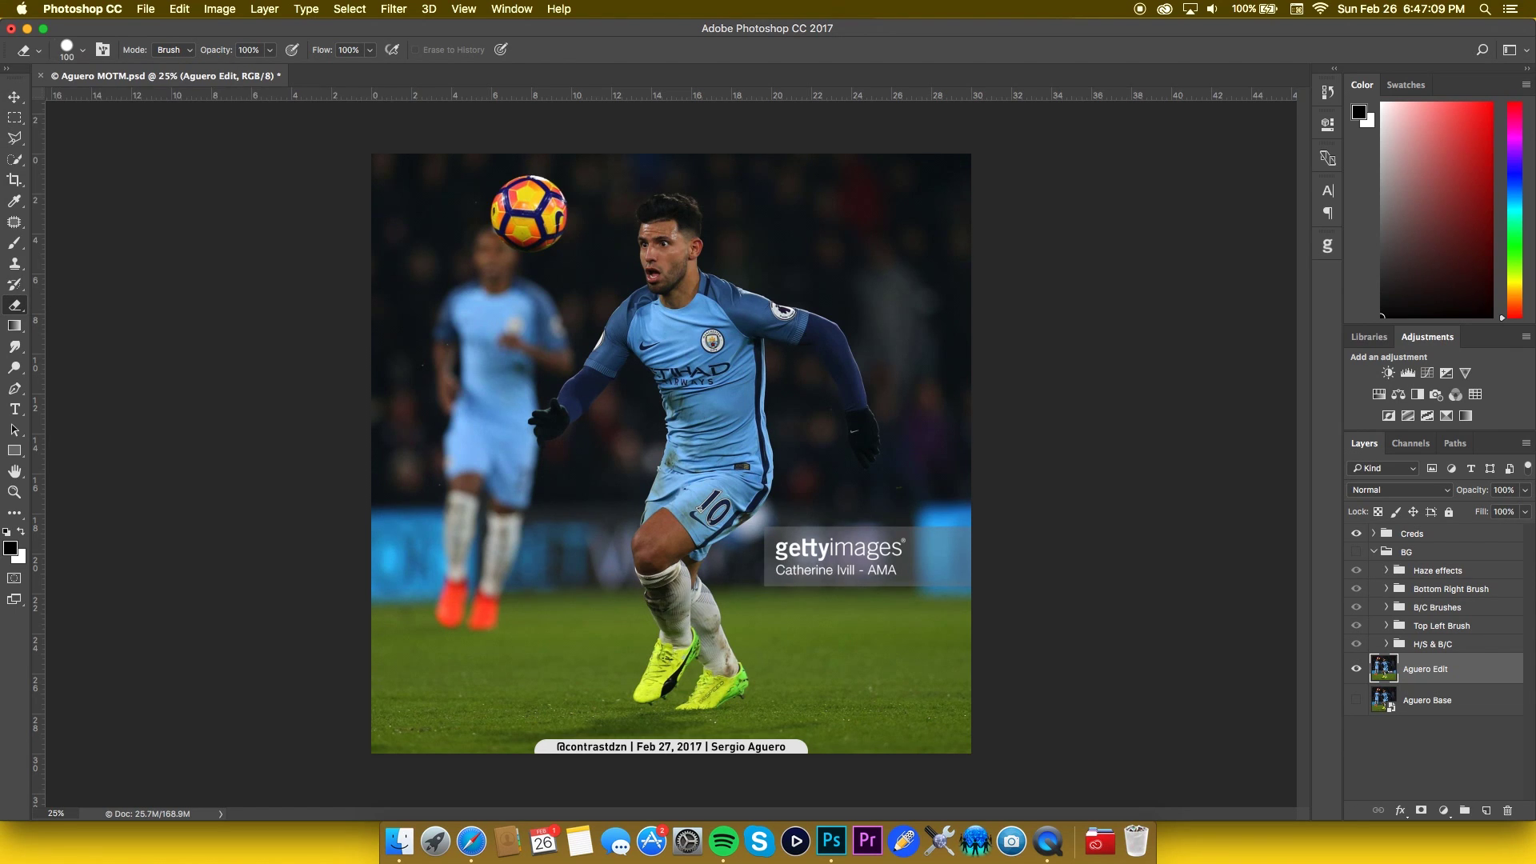
mouse_move(469, 323)
left_mouse_down()
mouse_move(698, 183)
mouse_move(412, 175)
mouse_move(448, 196)
left_mouse_up()
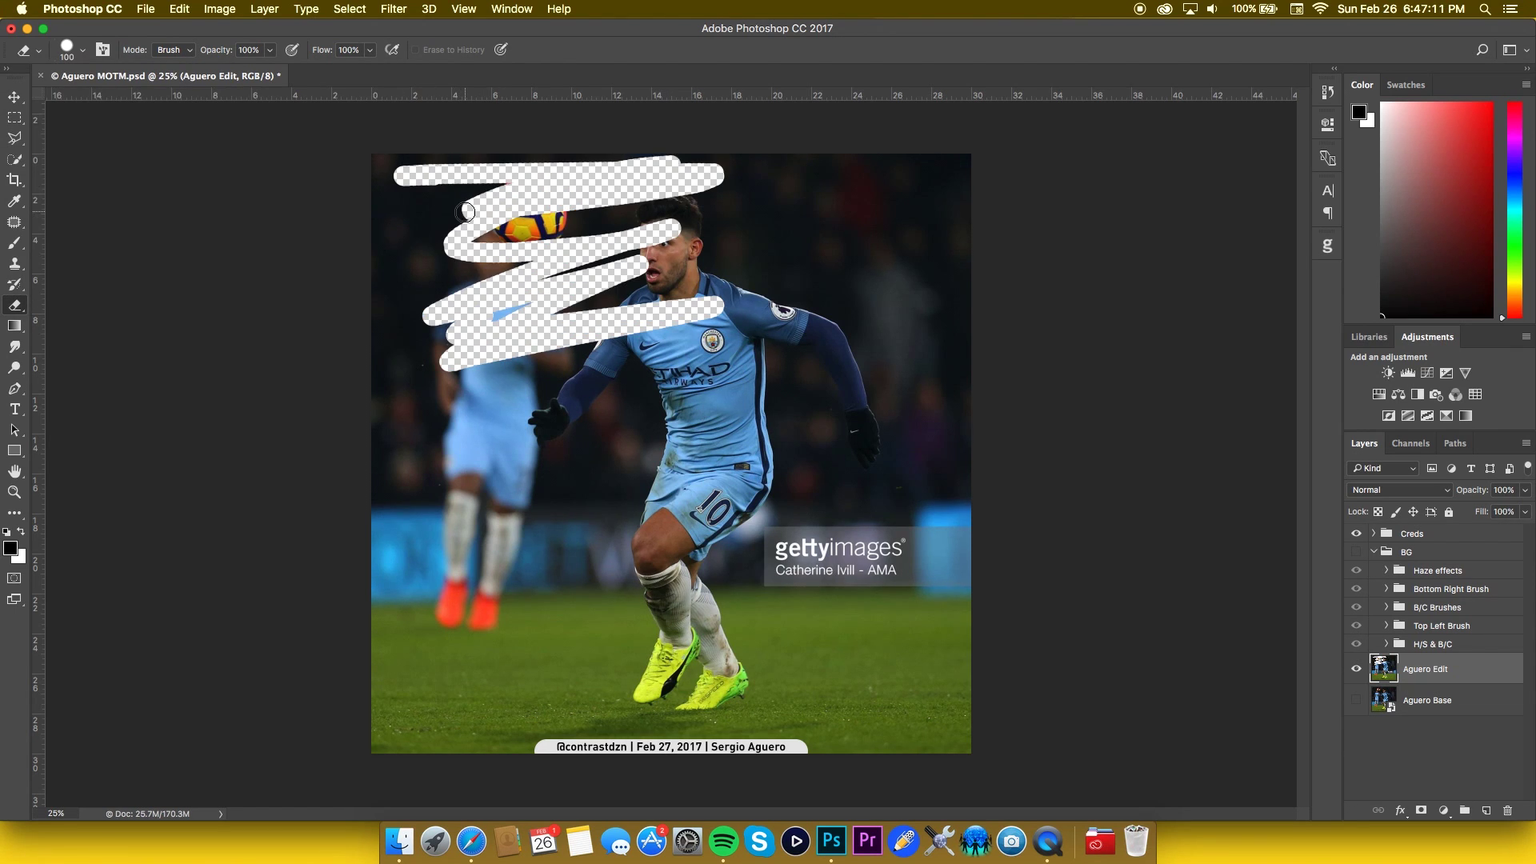
key("super+z")
- Activate the Polygonal Lasso tool and set it to add to the selection
key("l")
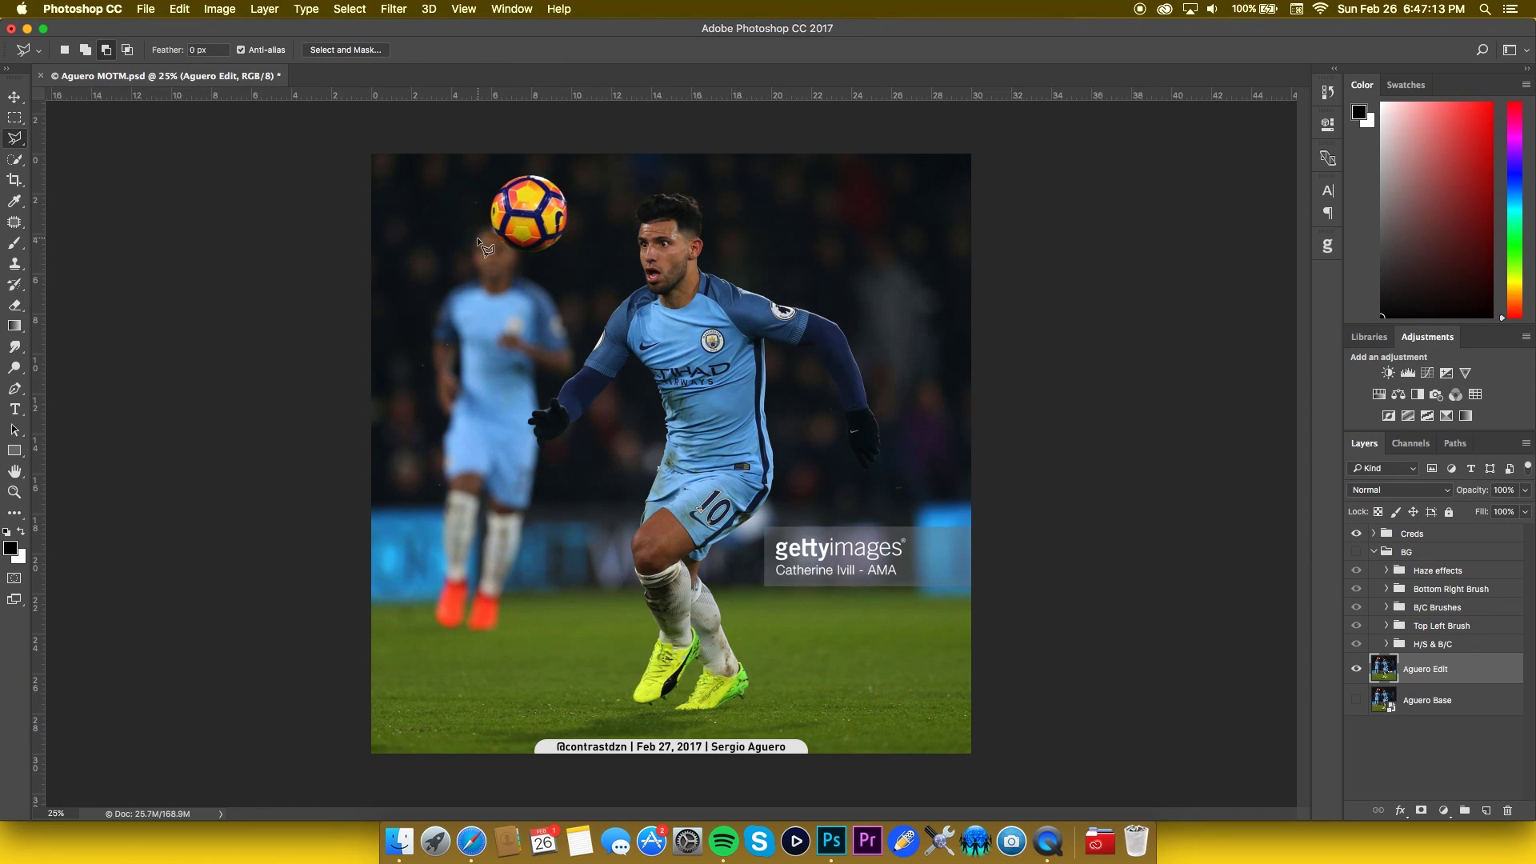
left_click(9, 142)
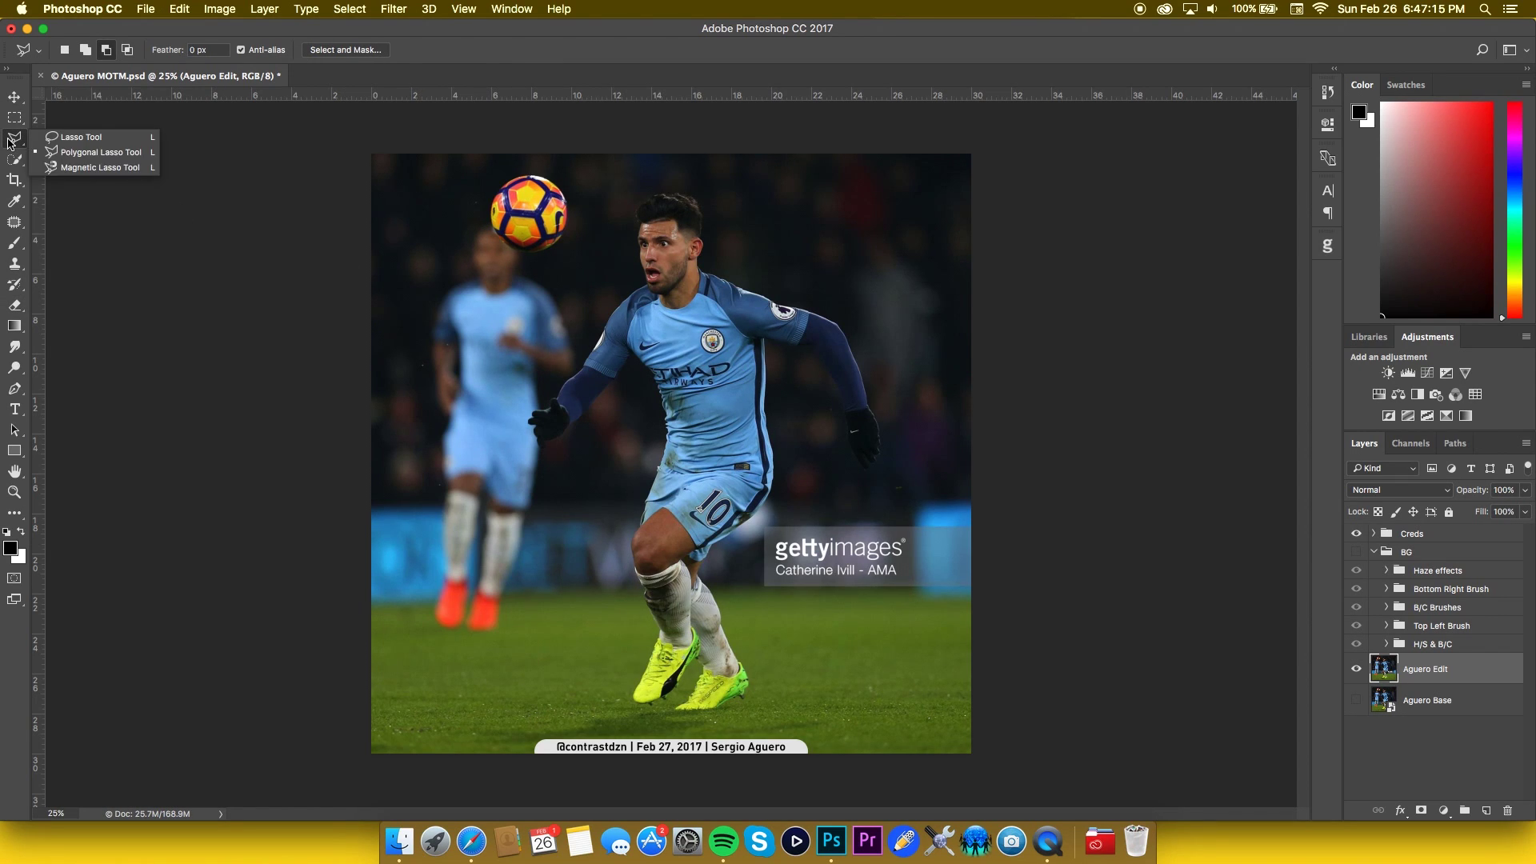
left_click(84, 50)
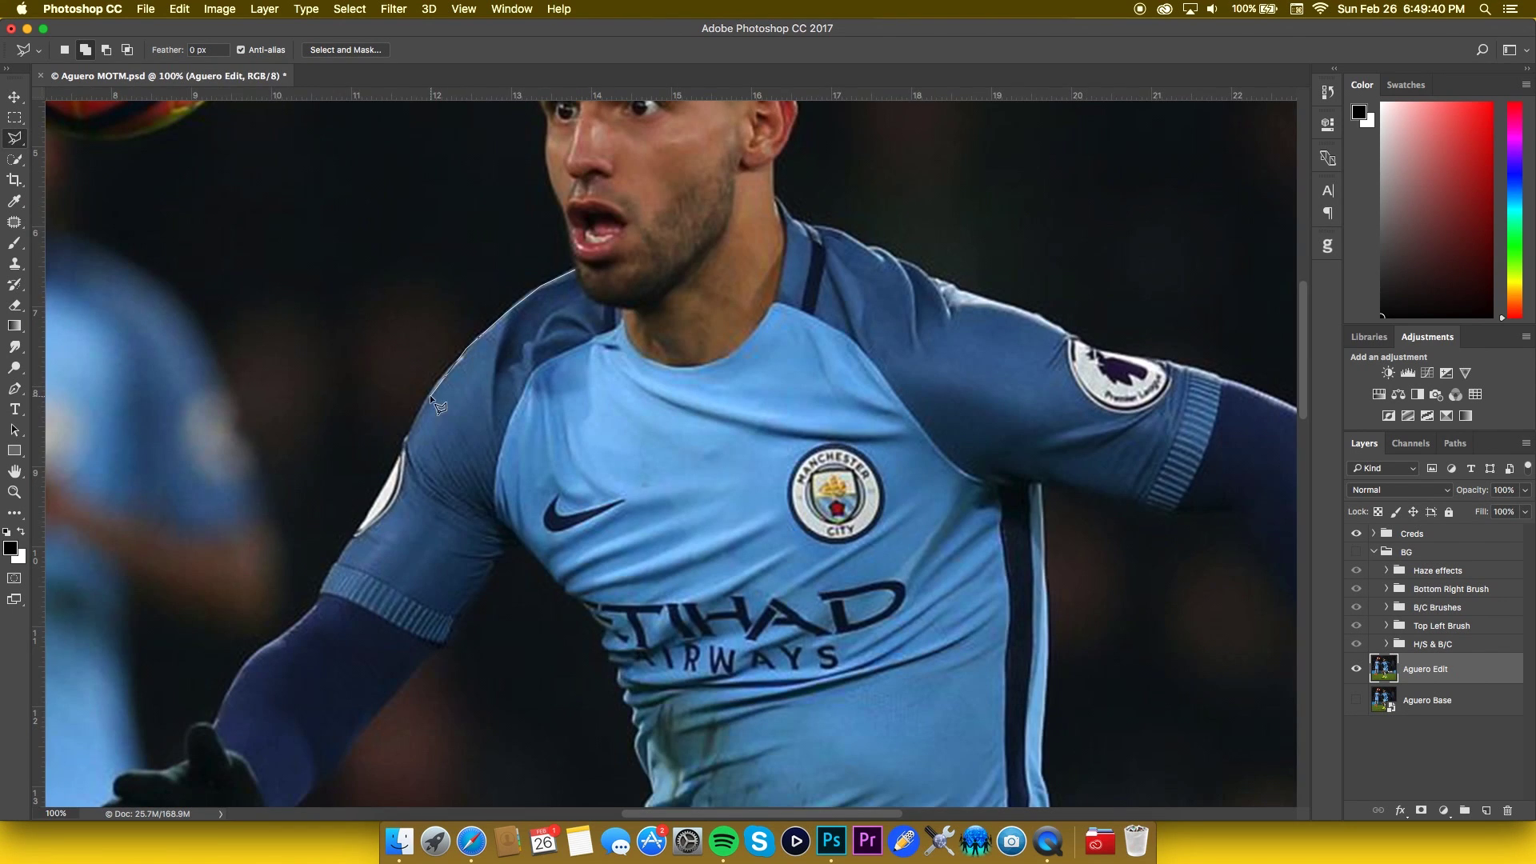
- Trace the player's edge from the shoulder along the side of the shirt and the raised front leg to the boot
left_click(404, 445)
left_click(517, 531)
left_click(606, 634)
left_click(621, 681)
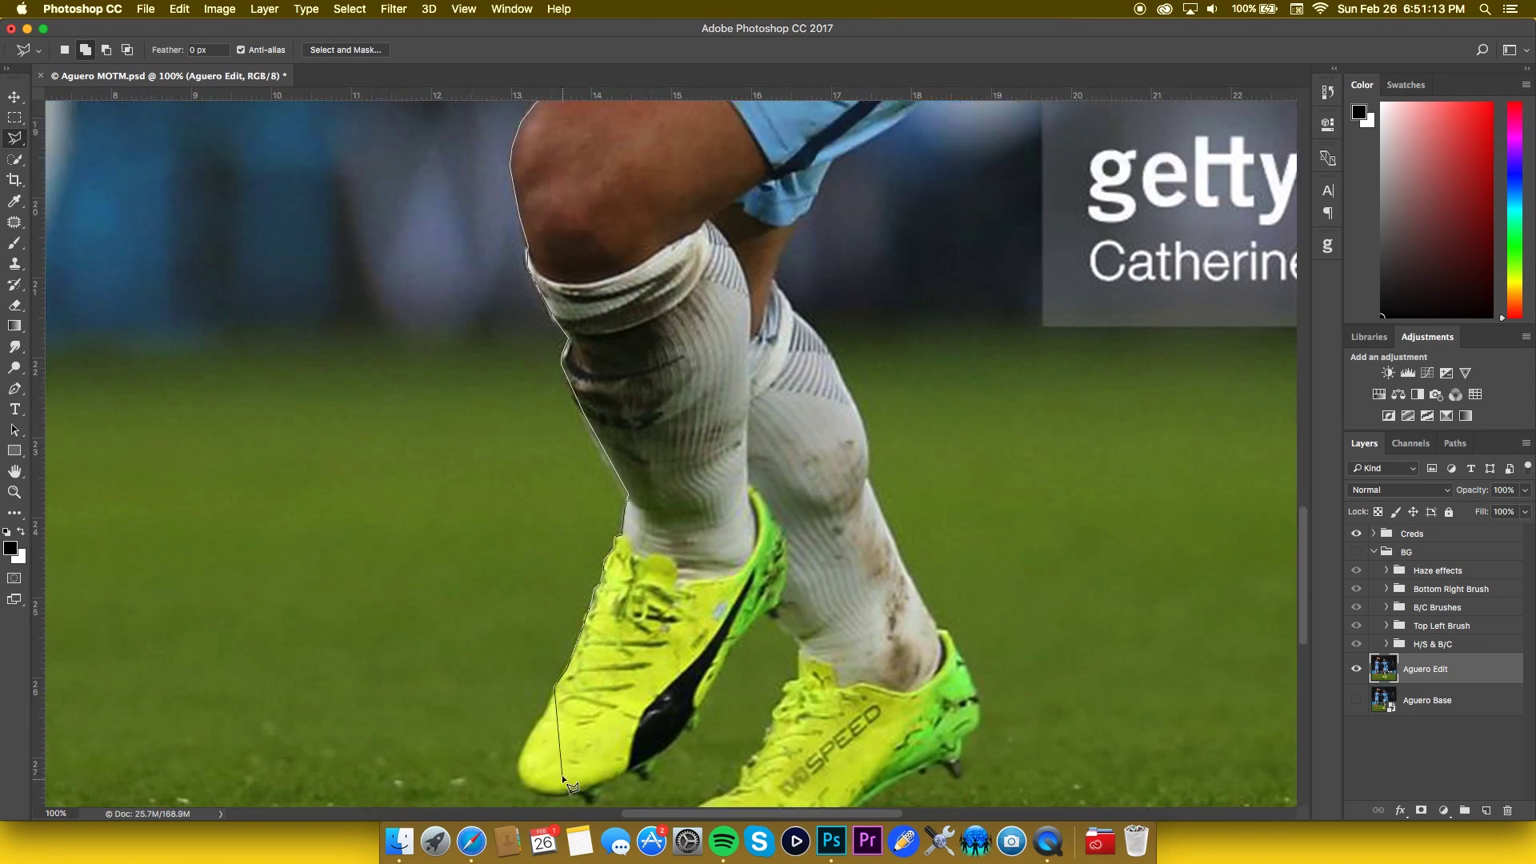
scroll(524, 680, "down", 2)
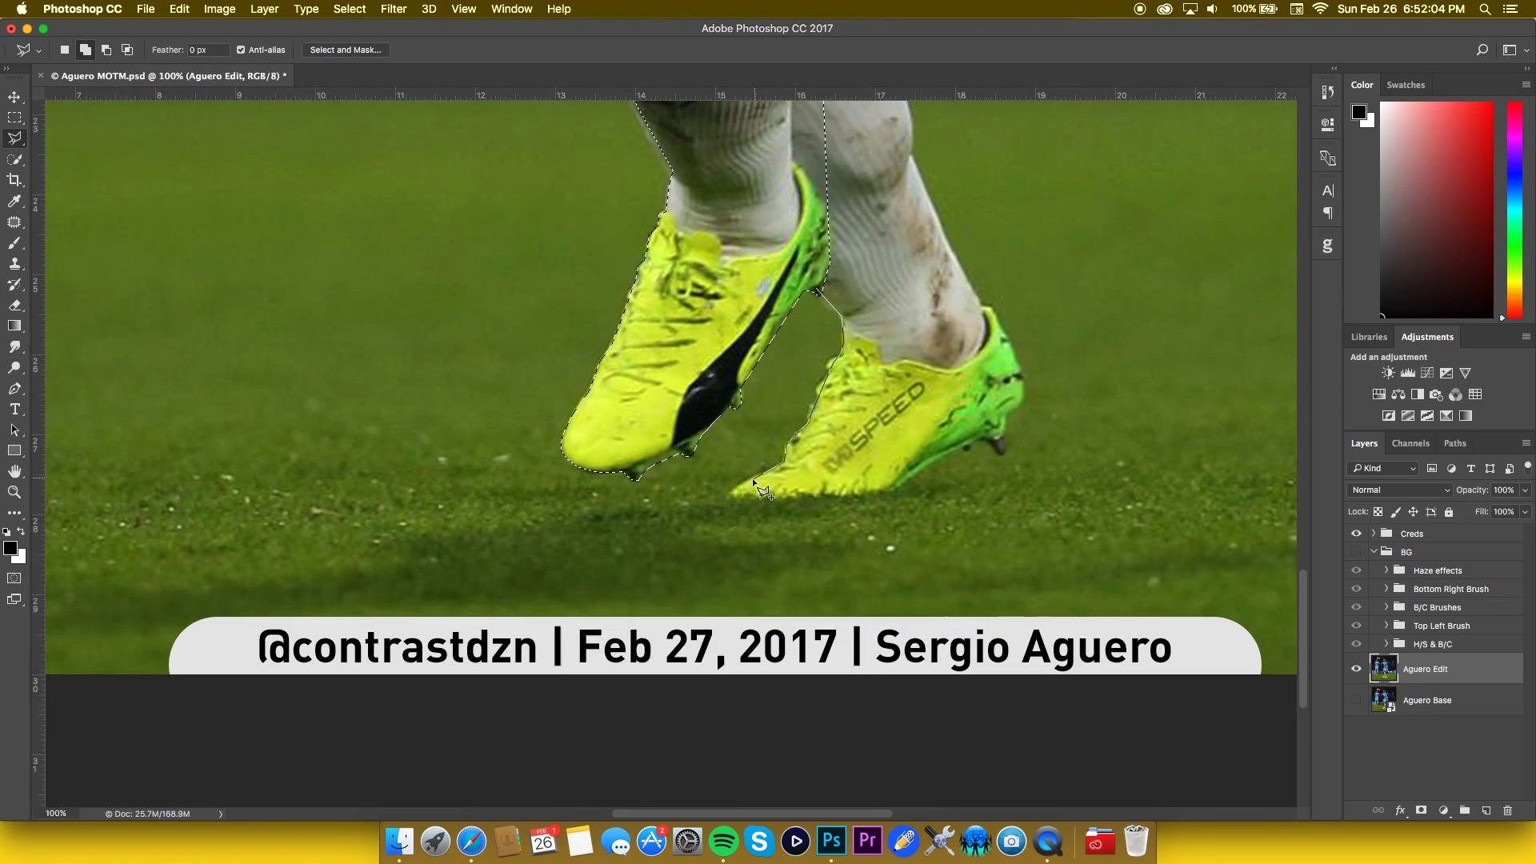
- Trace around the player's rear boot and up the back of the sock to add them to the selection
left_click(888, 496)
left_click(999, 448)
left_click(1024, 392)
left_click(988, 312)
left_click(912, 136)
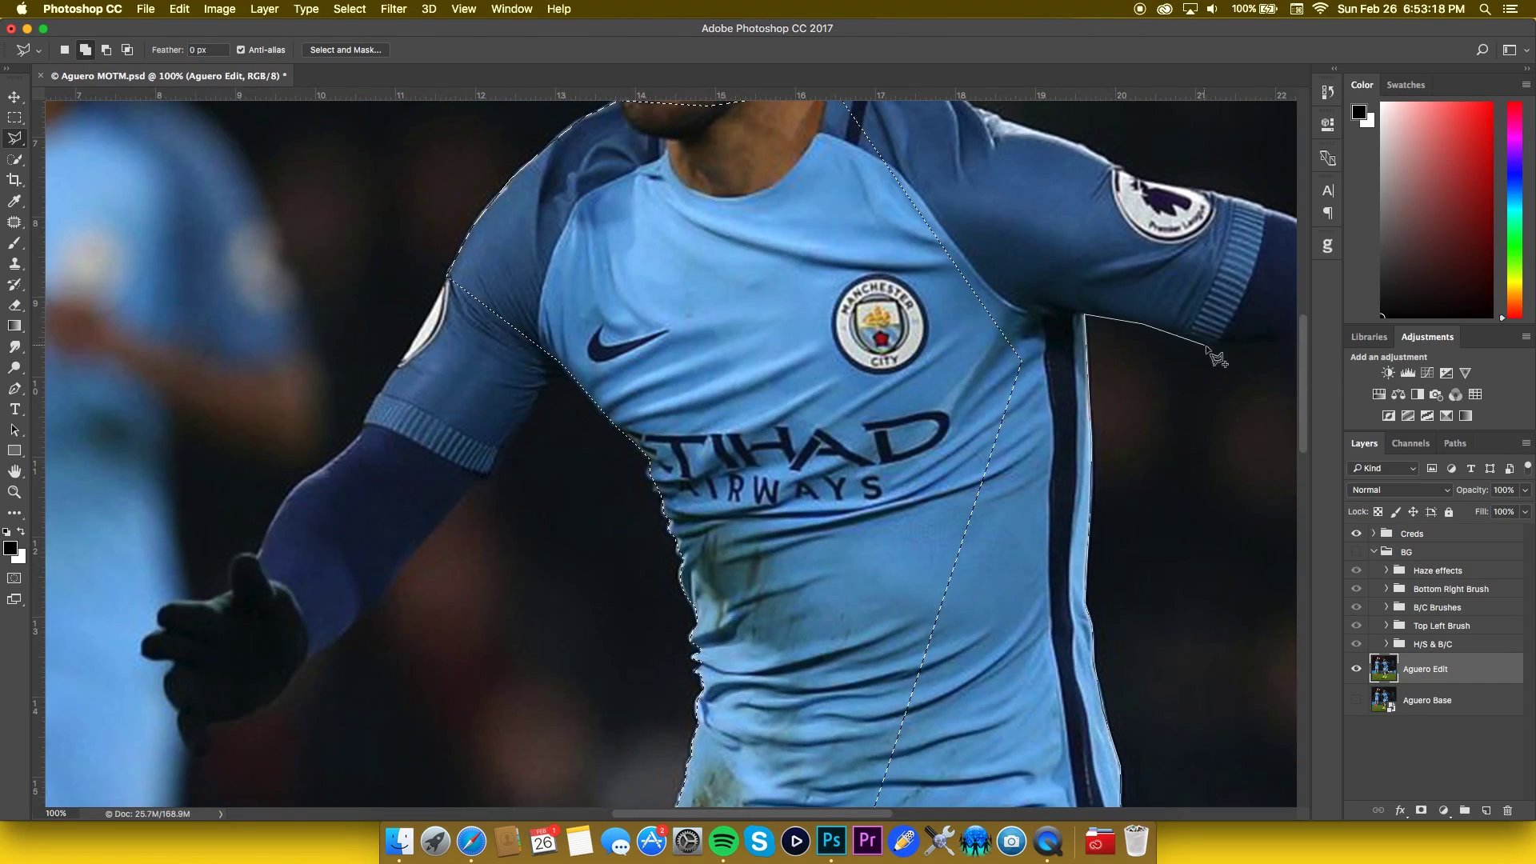
- Add the striped side of the shirt, the badged shoulder and the outstretched sleeve to the selection
left_click(1056, 369)
left_click(1128, 512)
left_click(1151, 608)
left_click(1244, 592)
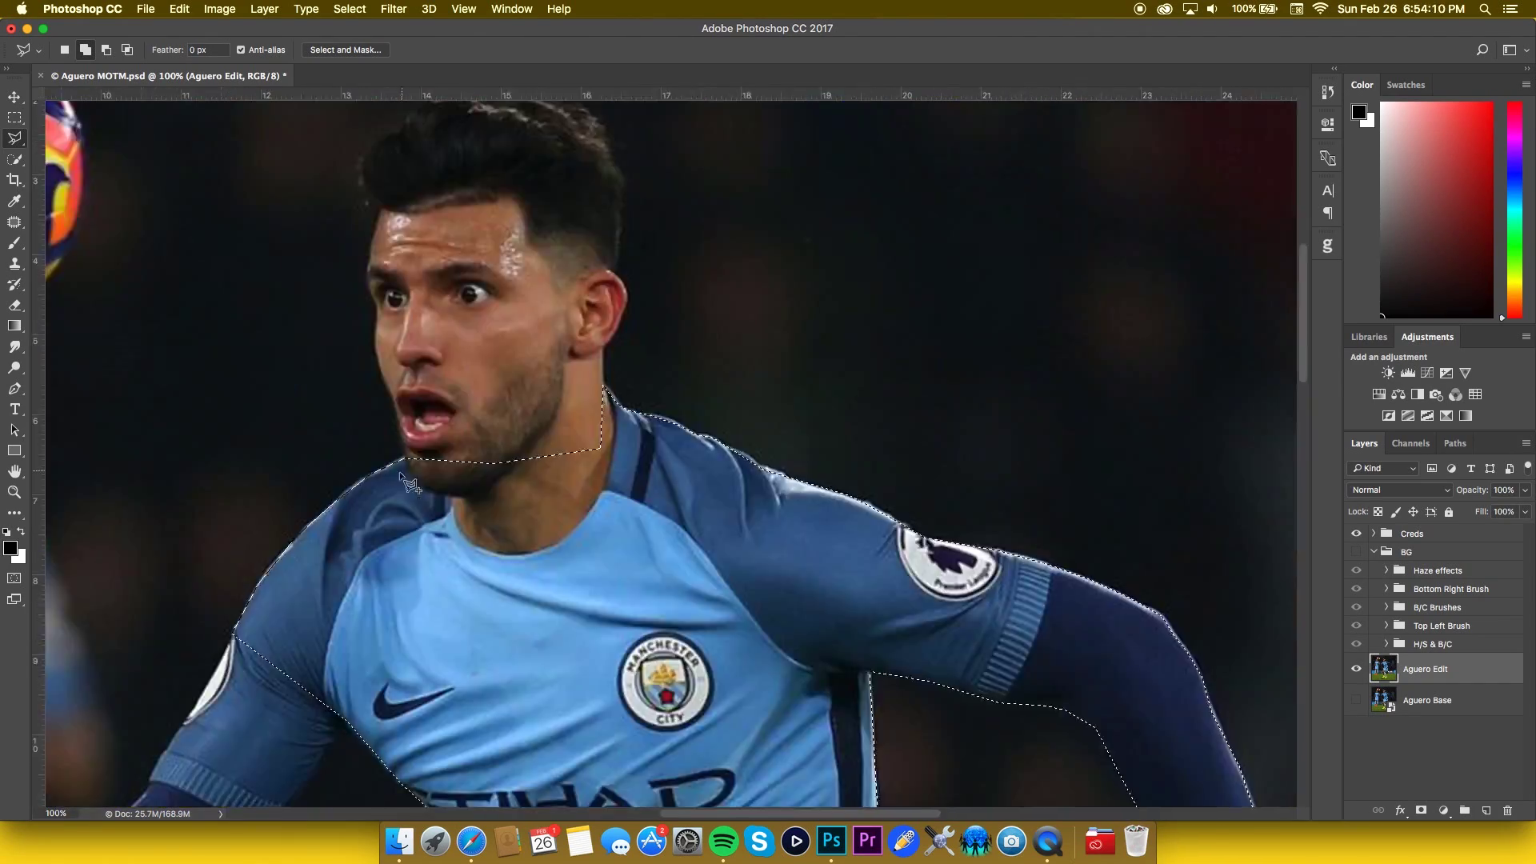
- Add the player's face and ear to the selection, tracing from the chin up to the hairline
left_click(398, 392)
left_click(369, 272)
left_click(382, 209)
left_click(619, 213)
- Trace the outline of the player's hair and add it to the selection
left_click(361, 254)
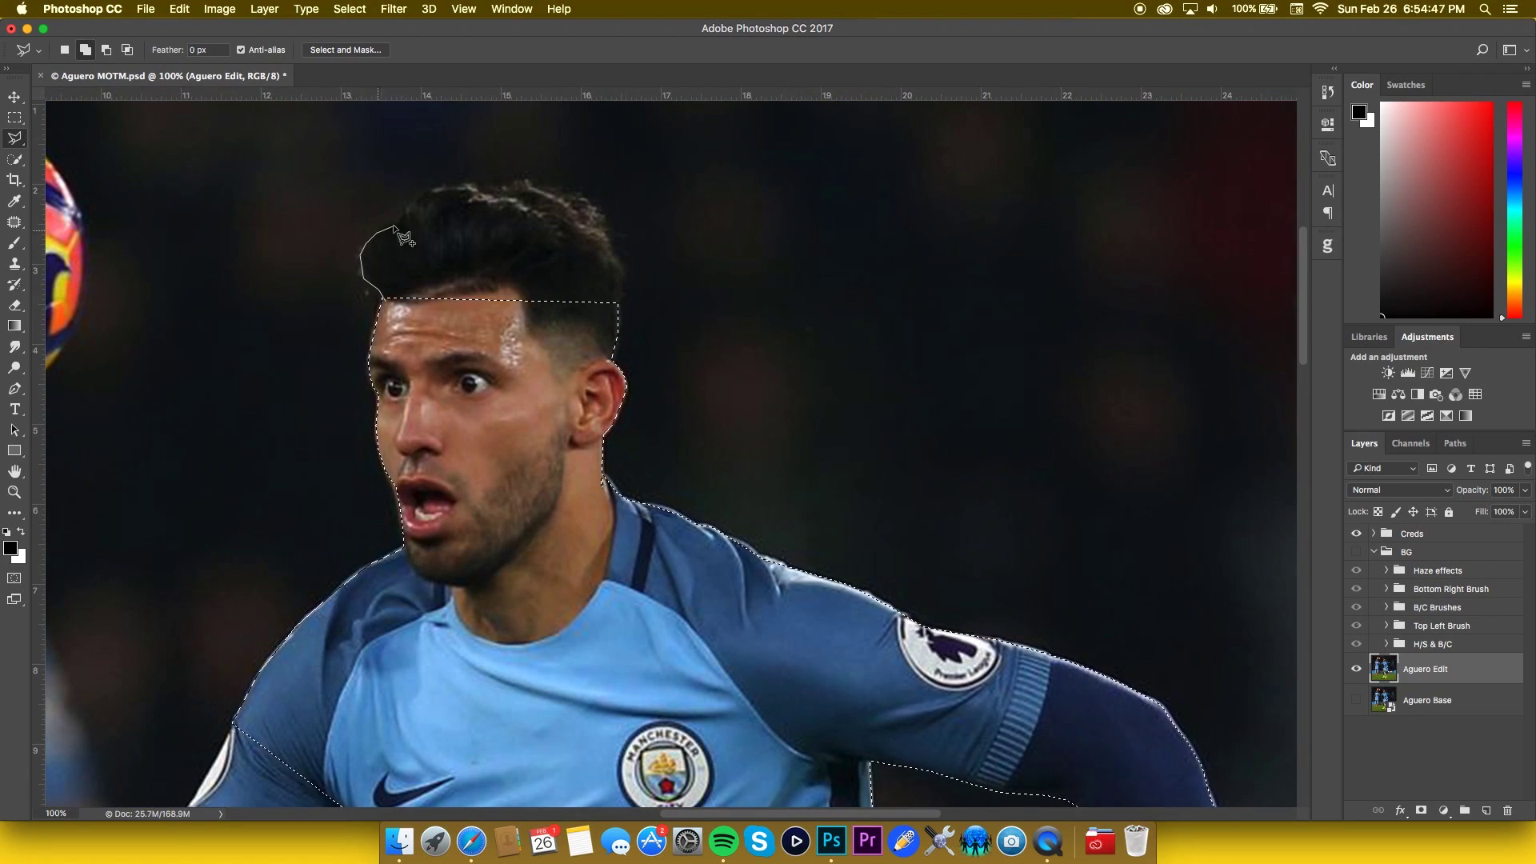
left_click(436, 188)
left_click(520, 184)
left_click(596, 210)
left_click(624, 276)
left_click(619, 329)
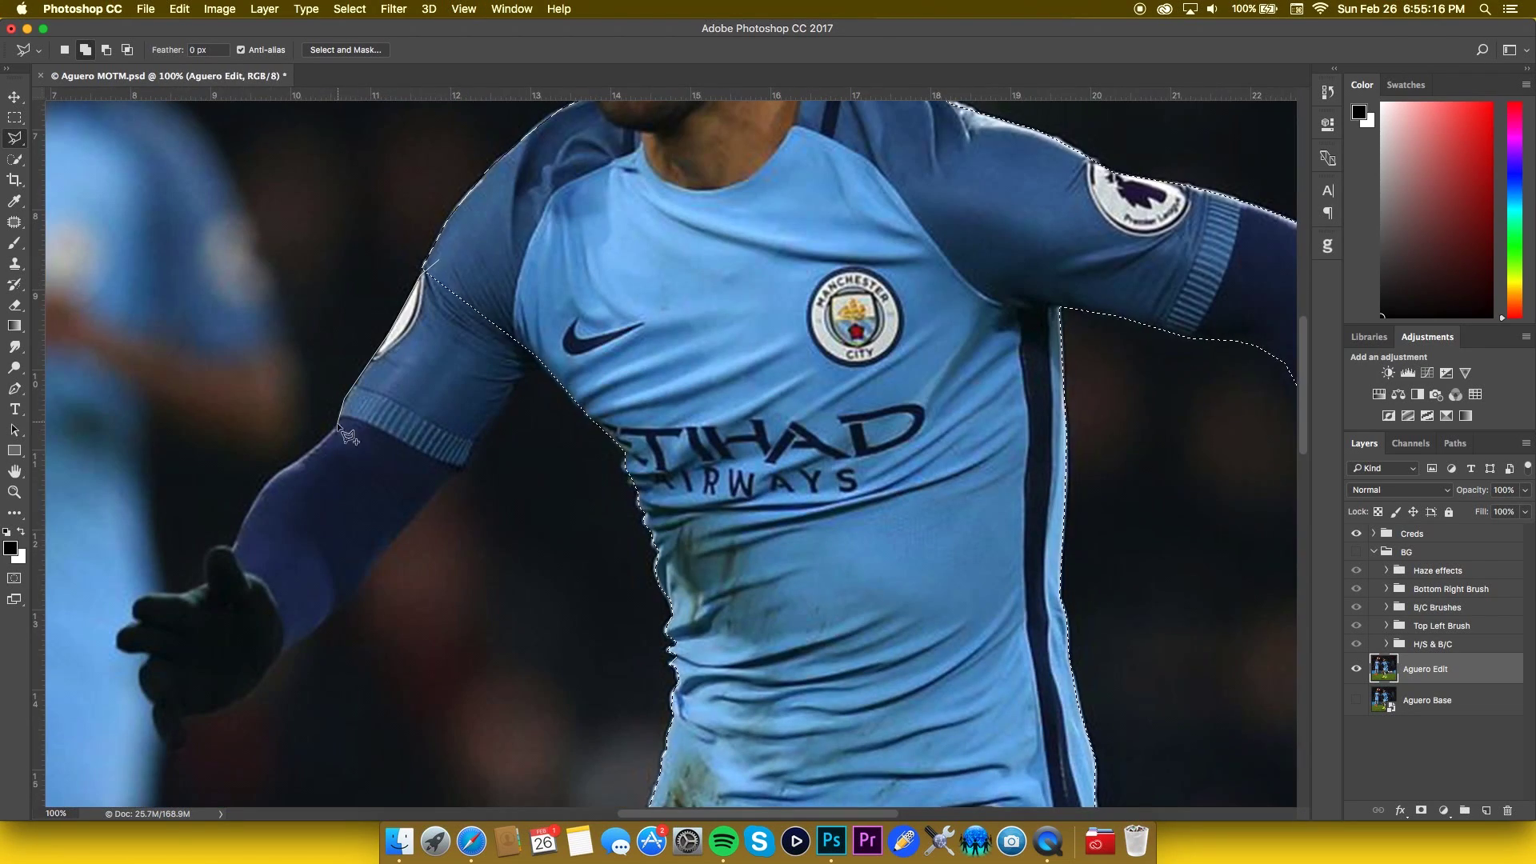
- Trace the player's forward arm from the sleeve around the gloved fingers and back to the shirt, adding it to the selection
left_click(343, 418)
left_click(270, 480)
left_click(230, 550)
left_click(206, 588)
left_click(133, 612)
left_click(140, 620)
left_click(117, 637)
left_click(151, 656)
left_click(140, 681)
left_click(154, 704)
left_click(174, 749)
left_click(205, 718)
left_click(244, 703)
left_click(282, 655)
left_click(468, 467)
left_click(426, 270)
- Trace around the gloved hand of the player's outstretched trailing arm and add it to the selection
key("super+minus")
key("super+plus")
left_click(988, 380)
left_click(1056, 515)
left_click(1069, 517)
left_click(1097, 487)
left_click(1114, 454)
left_click(1112, 362)
left_click(1067, 268)
left_click(975, 285)
- Add the ball to the selection with the Quick Selection tool
key("super+minus")
scroll(653, 356, "up", 10)
scroll(652, 356, "down", 2)
key("w")
left_click_drag(616, 511, 680, 608)
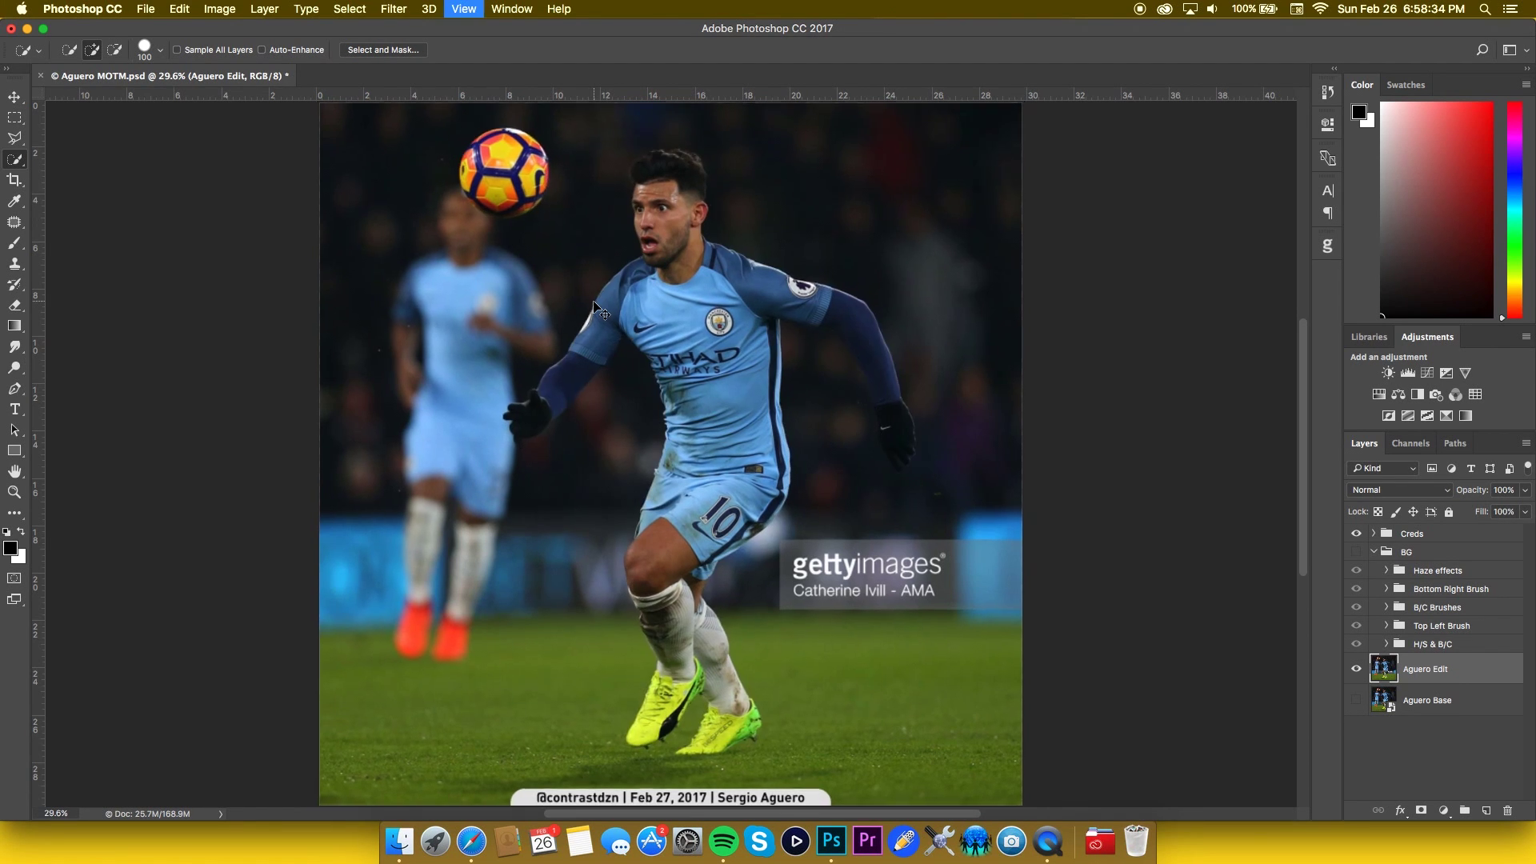
key("super+minus")
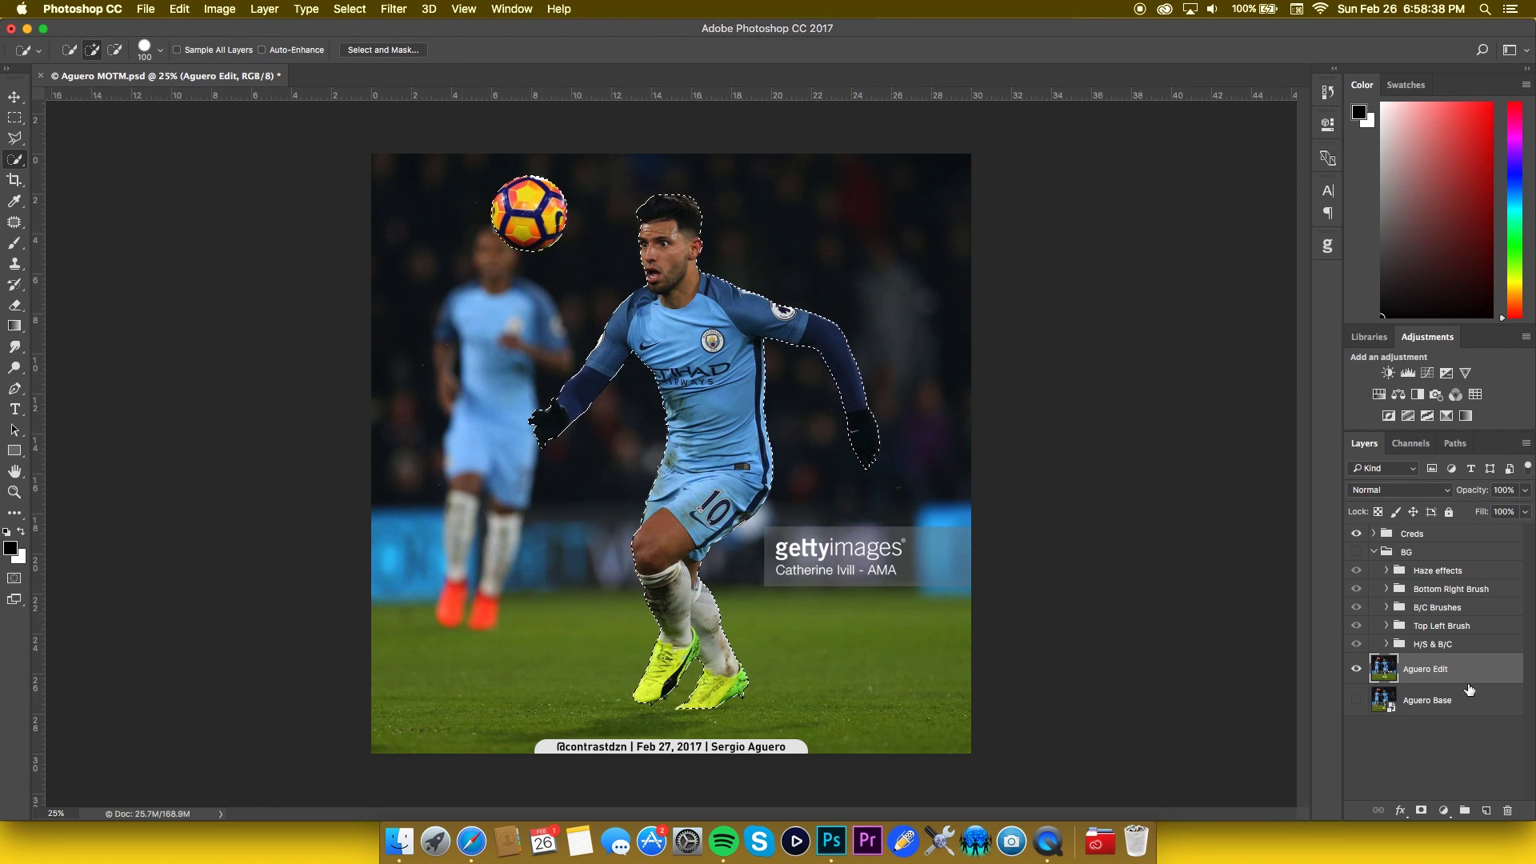
- Copy the selected player and ball to a new layer, and check the cutout by temporarily hiding the Aguero Edit layer
key("super+j")
left_click(1356, 700)
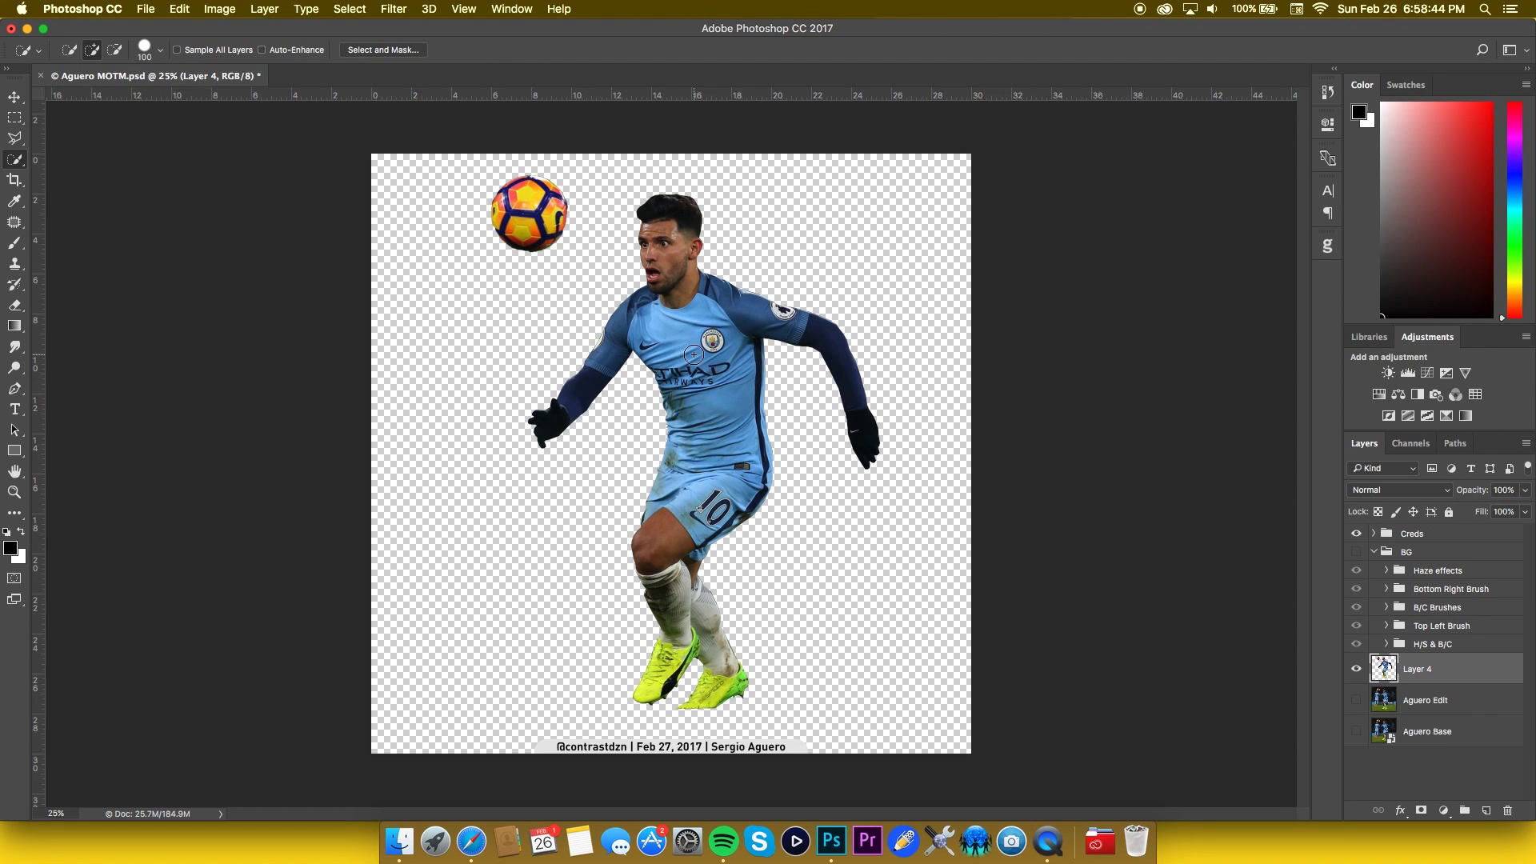
key("v")
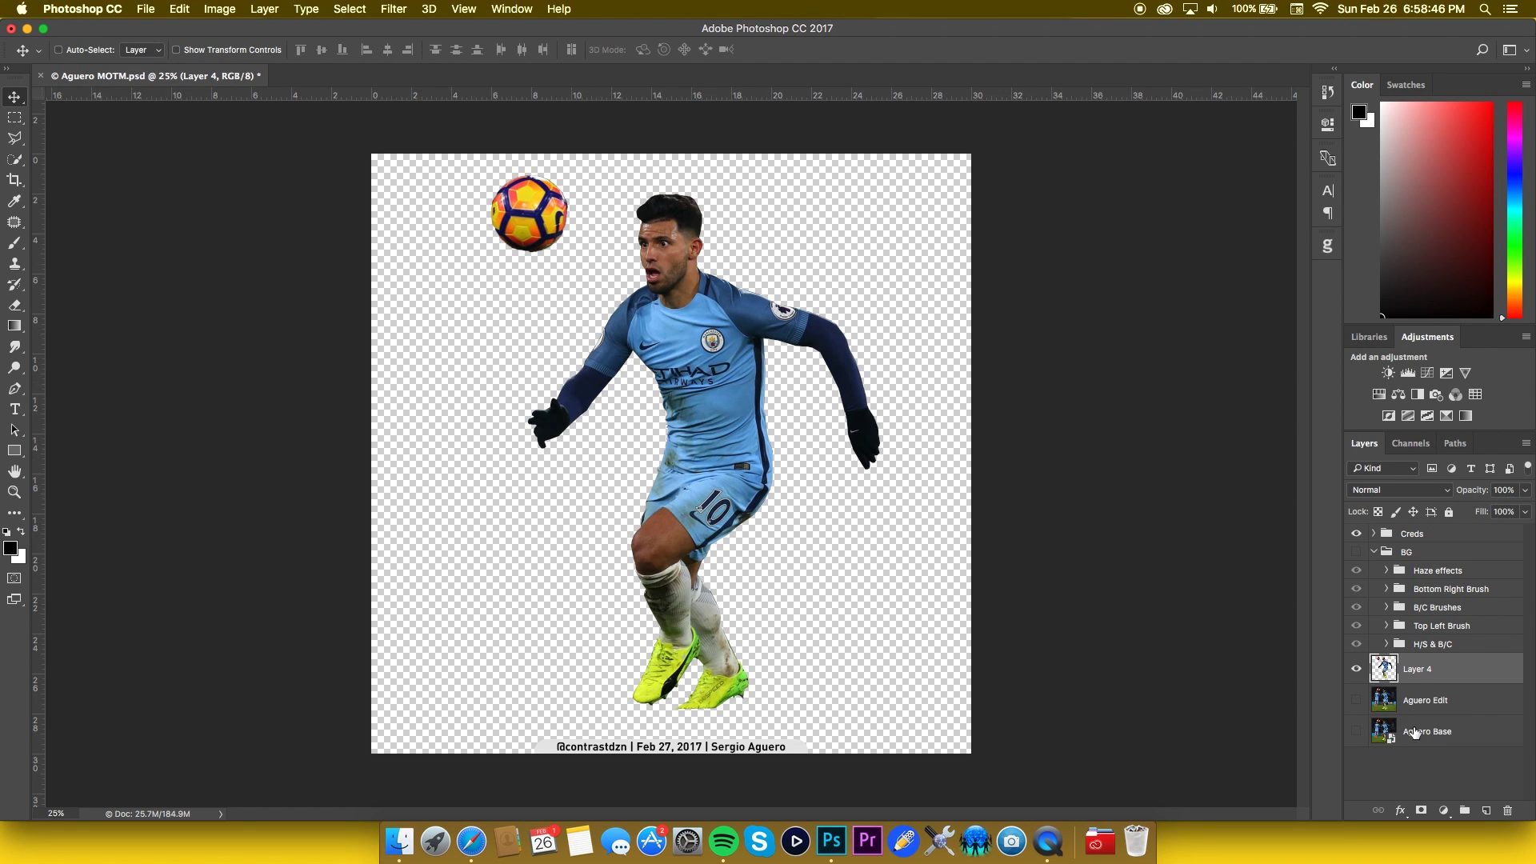
left_click(1355, 700)
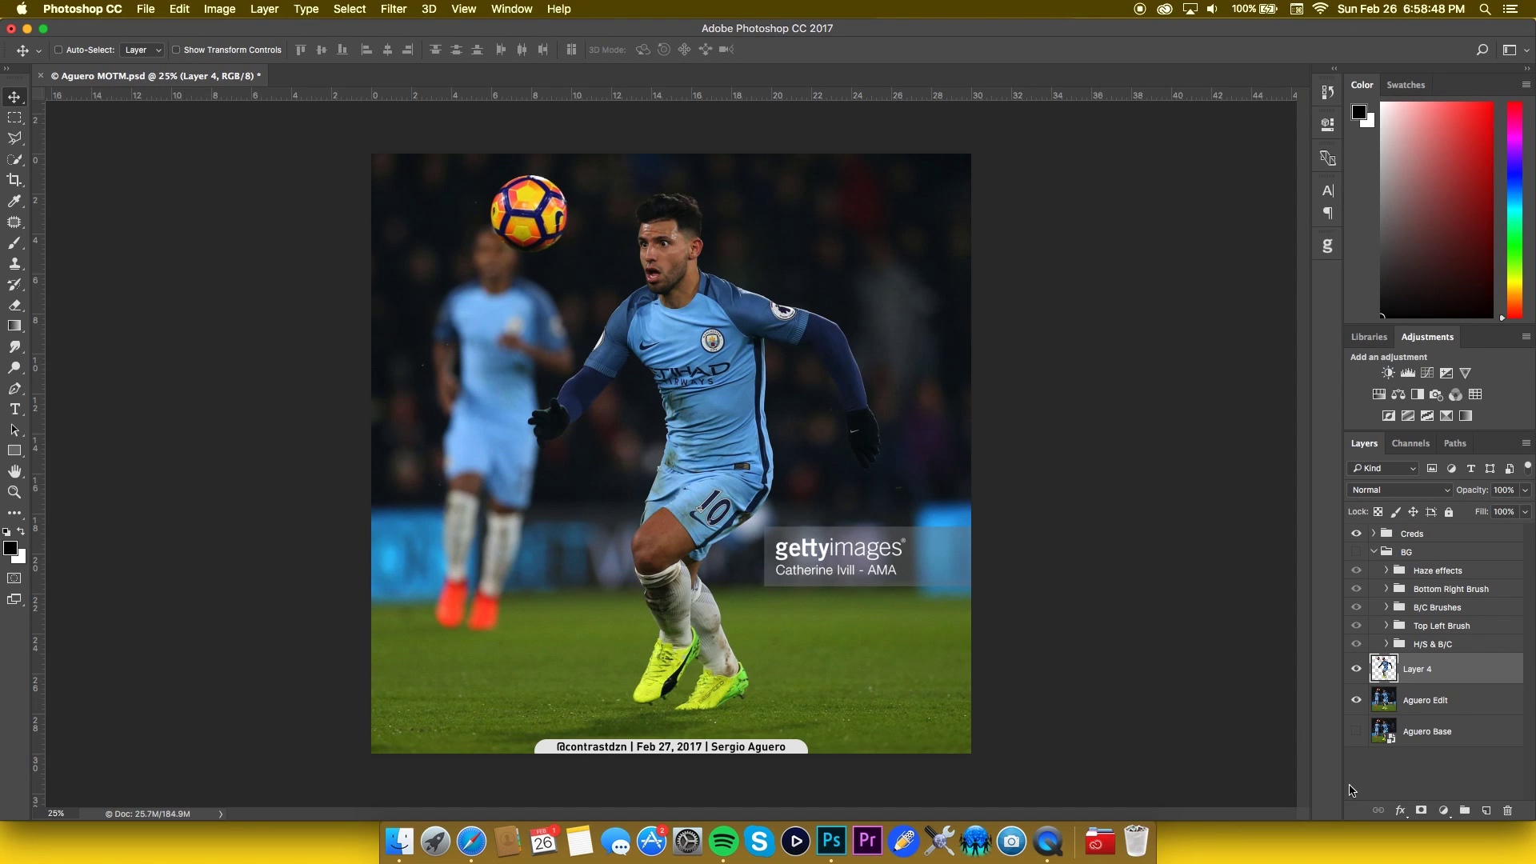
- Move the cutout layer into the BG group just below Haze effects, and show the BG group
left_click_drag(1468, 684, 1457, 585)
left_click(1354, 552)
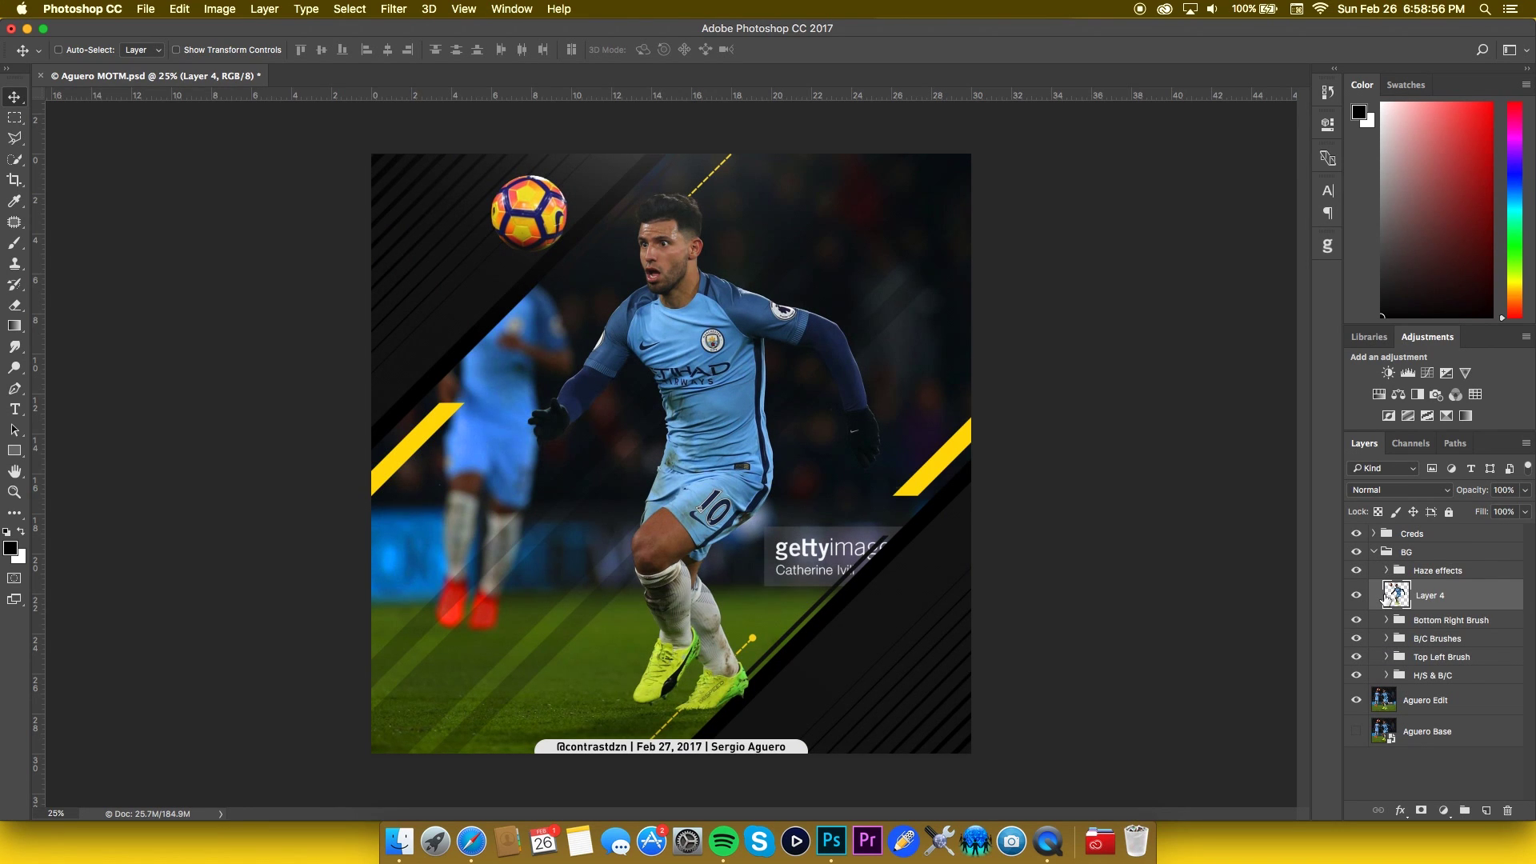
- Delete the ball from the cutout layer with a rectangular marquee, and clear the selection
key("m")
left_click_drag(456, 157, 579, 261)
key("Delete")
key("ctrl+d")
key("v")
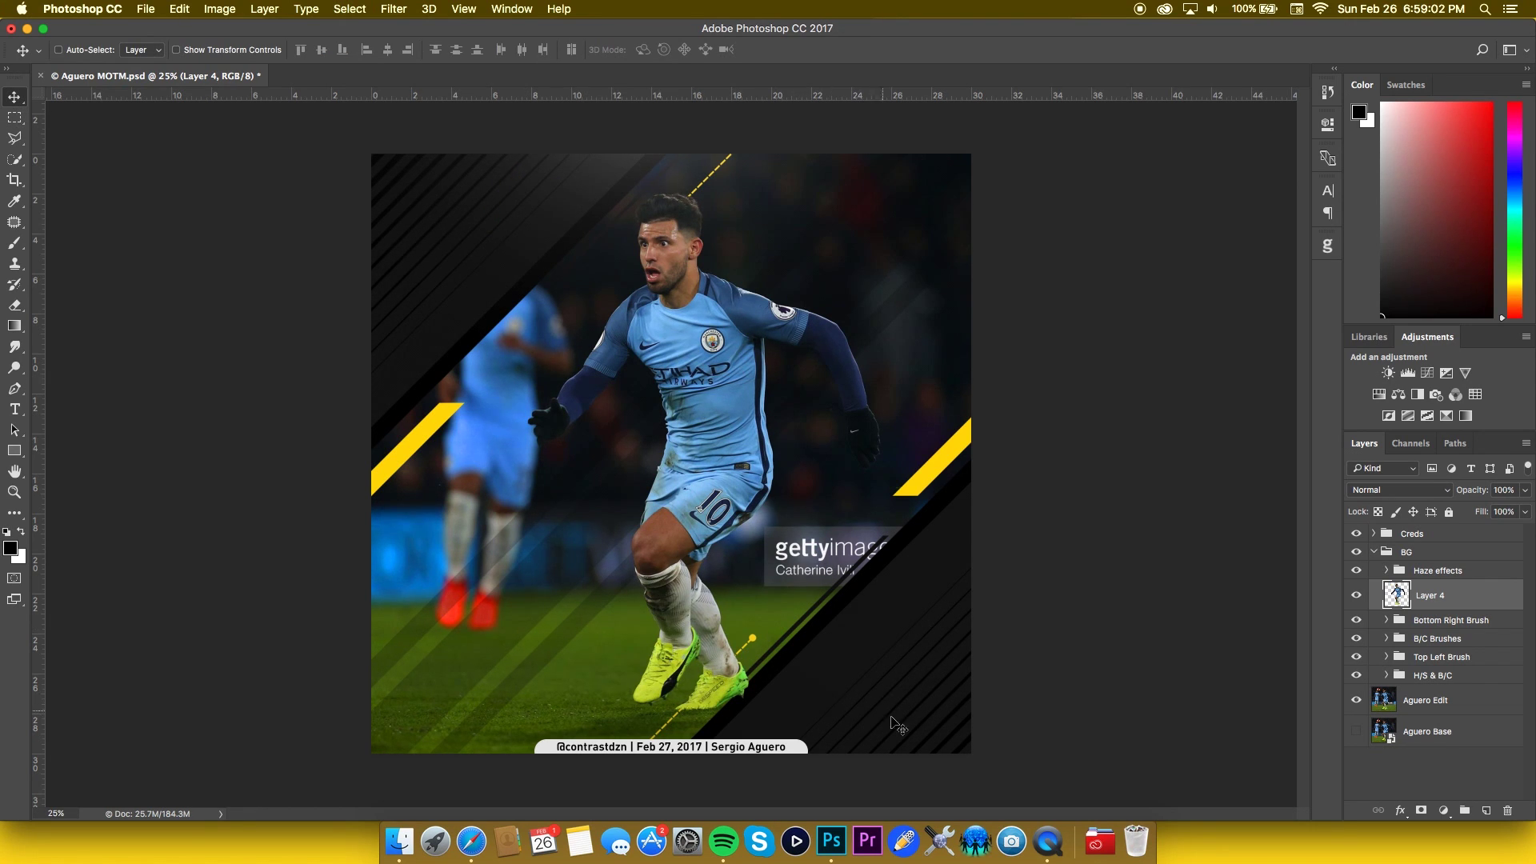
- Move the cutout layer below the Bottom Right Brush group, and hide the Bottom Right Brush and B/C Brushes groups
left_click_drag(1452, 599, 1453, 630)
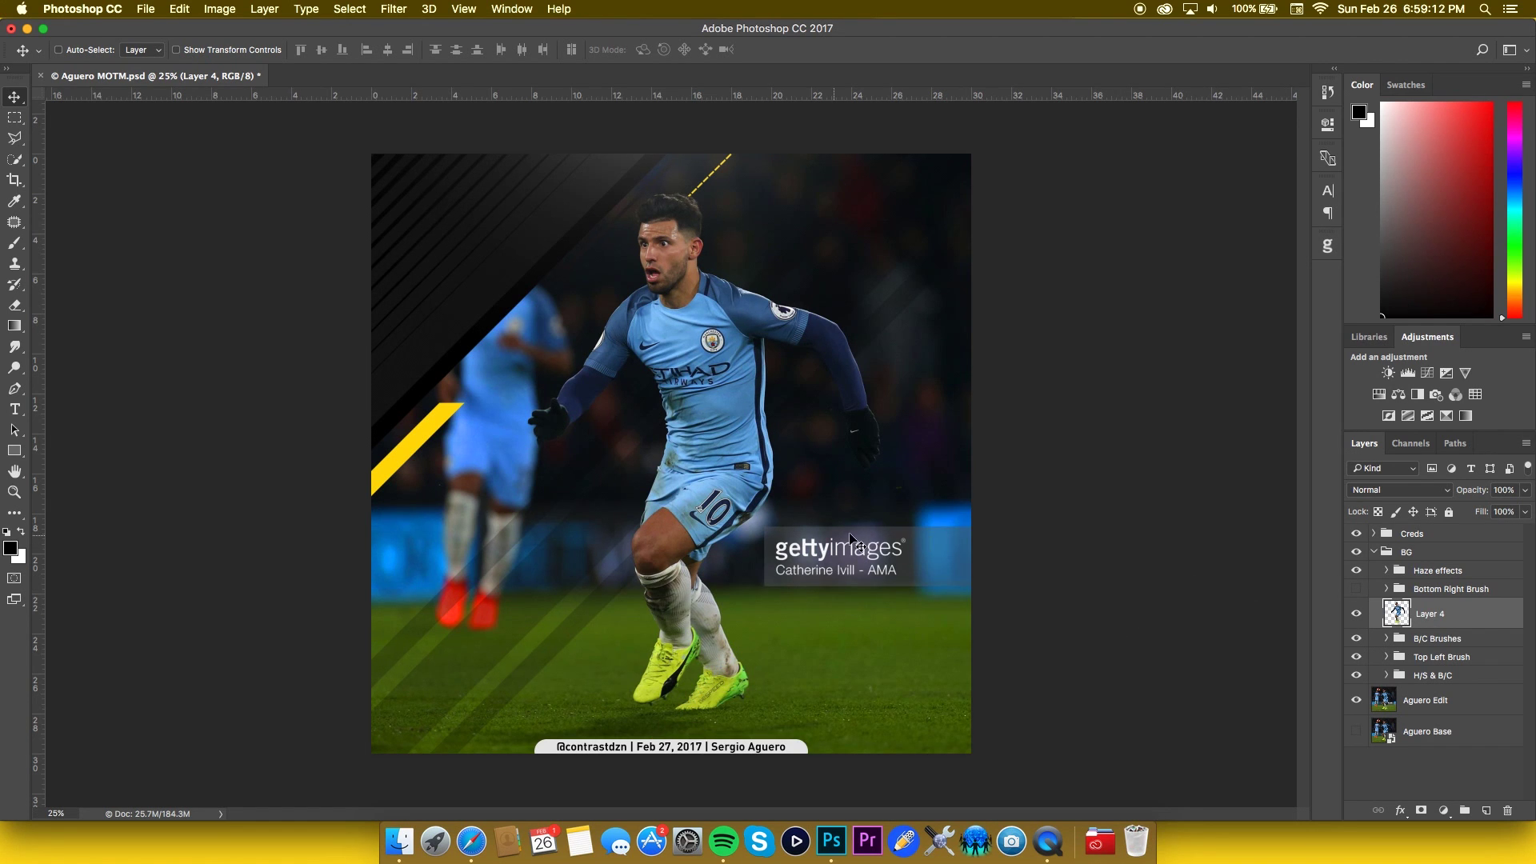
key("super+plus")
key("super+plus")
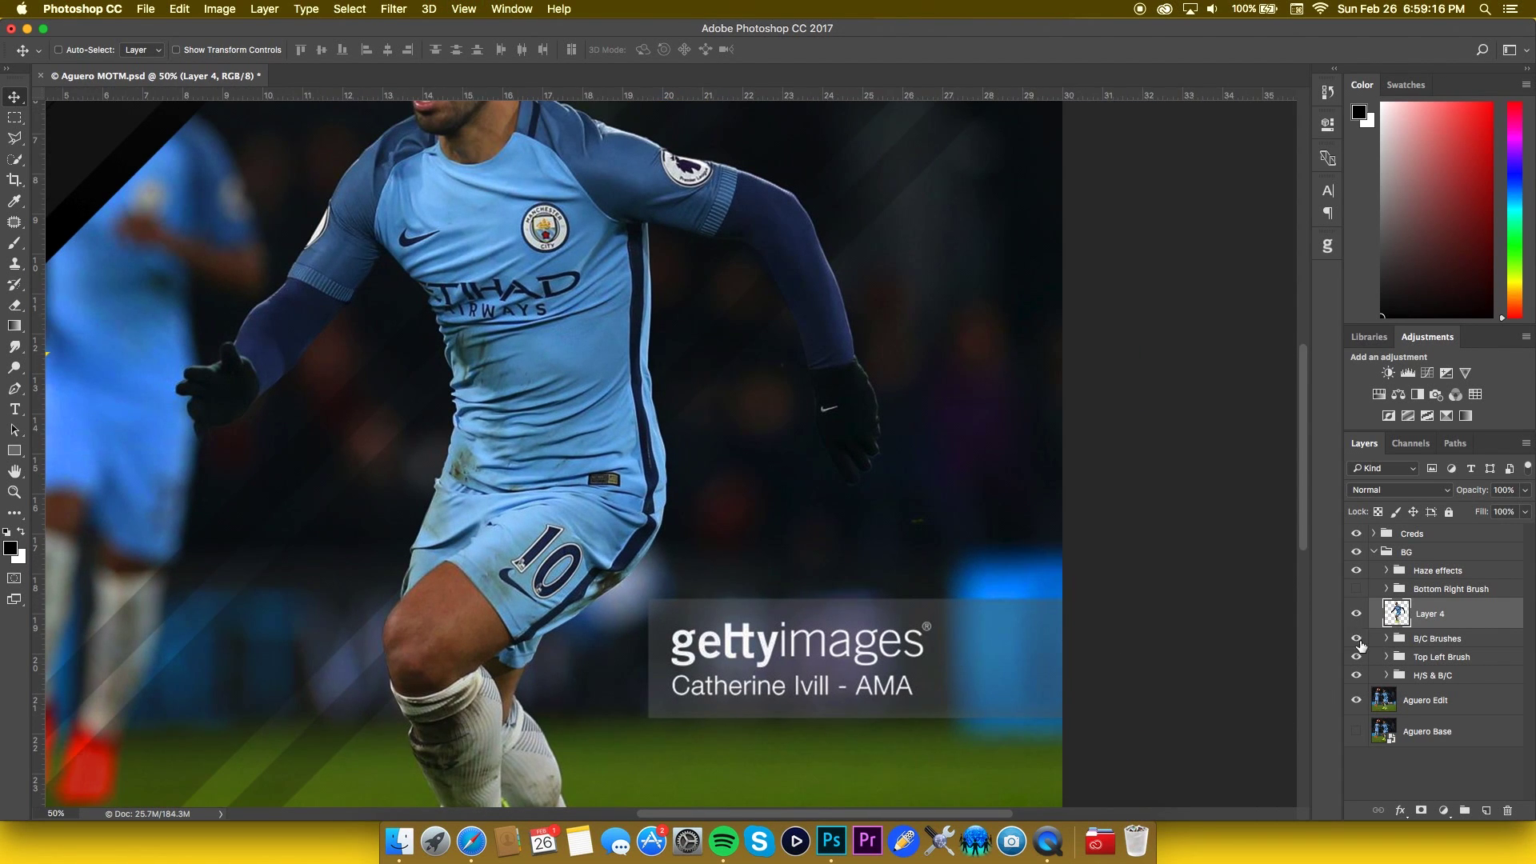
left_click(1356, 638)
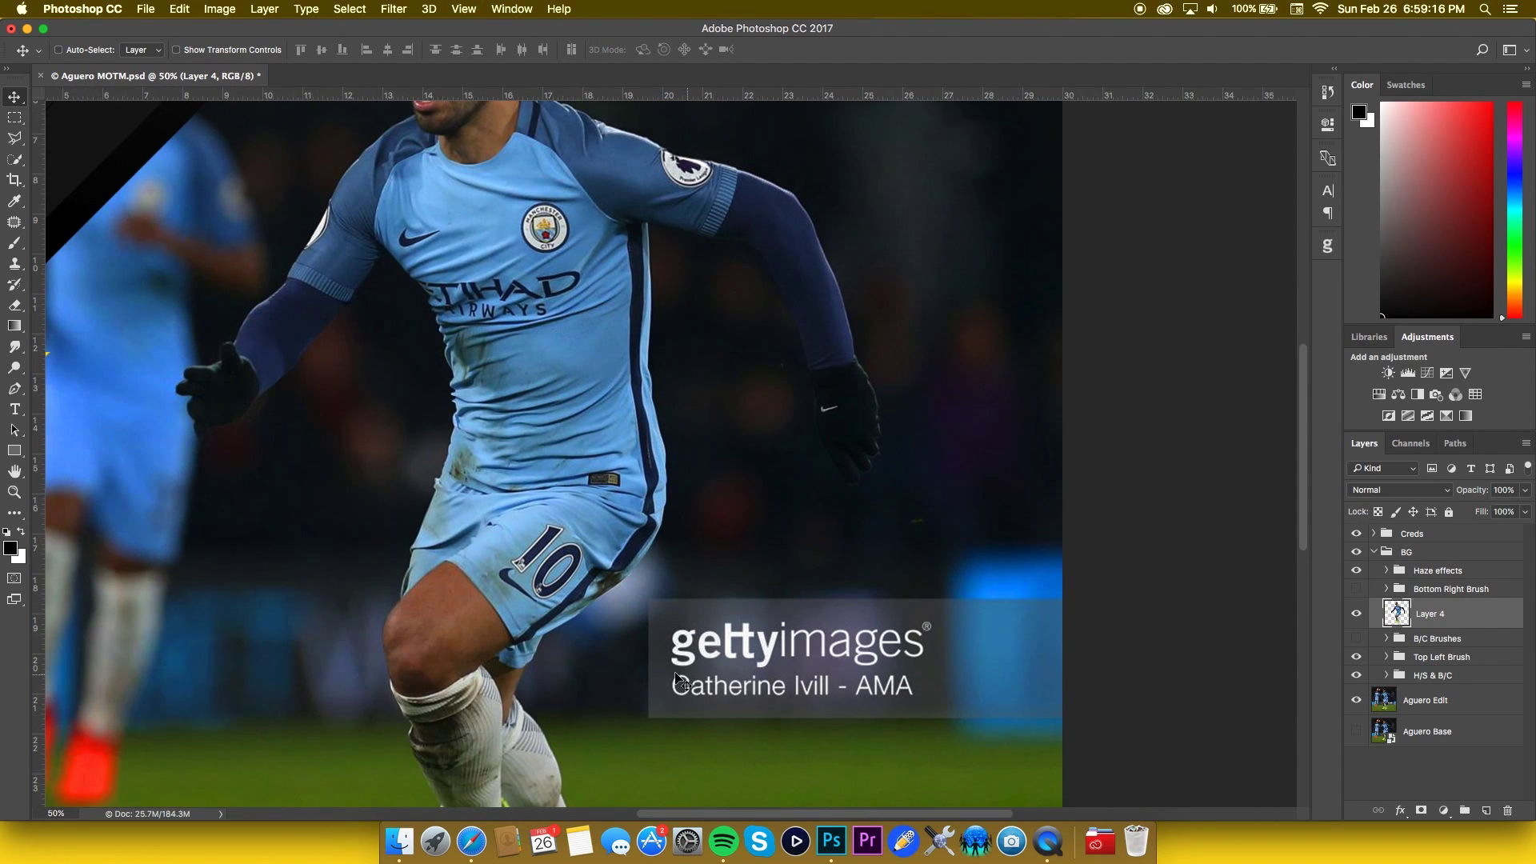
- Try to cover the start of the Getty Images watermark with background sampled beside the player's shorts, using the Clone Stamp
scroll(688, 680, "down", 3)
key("s")
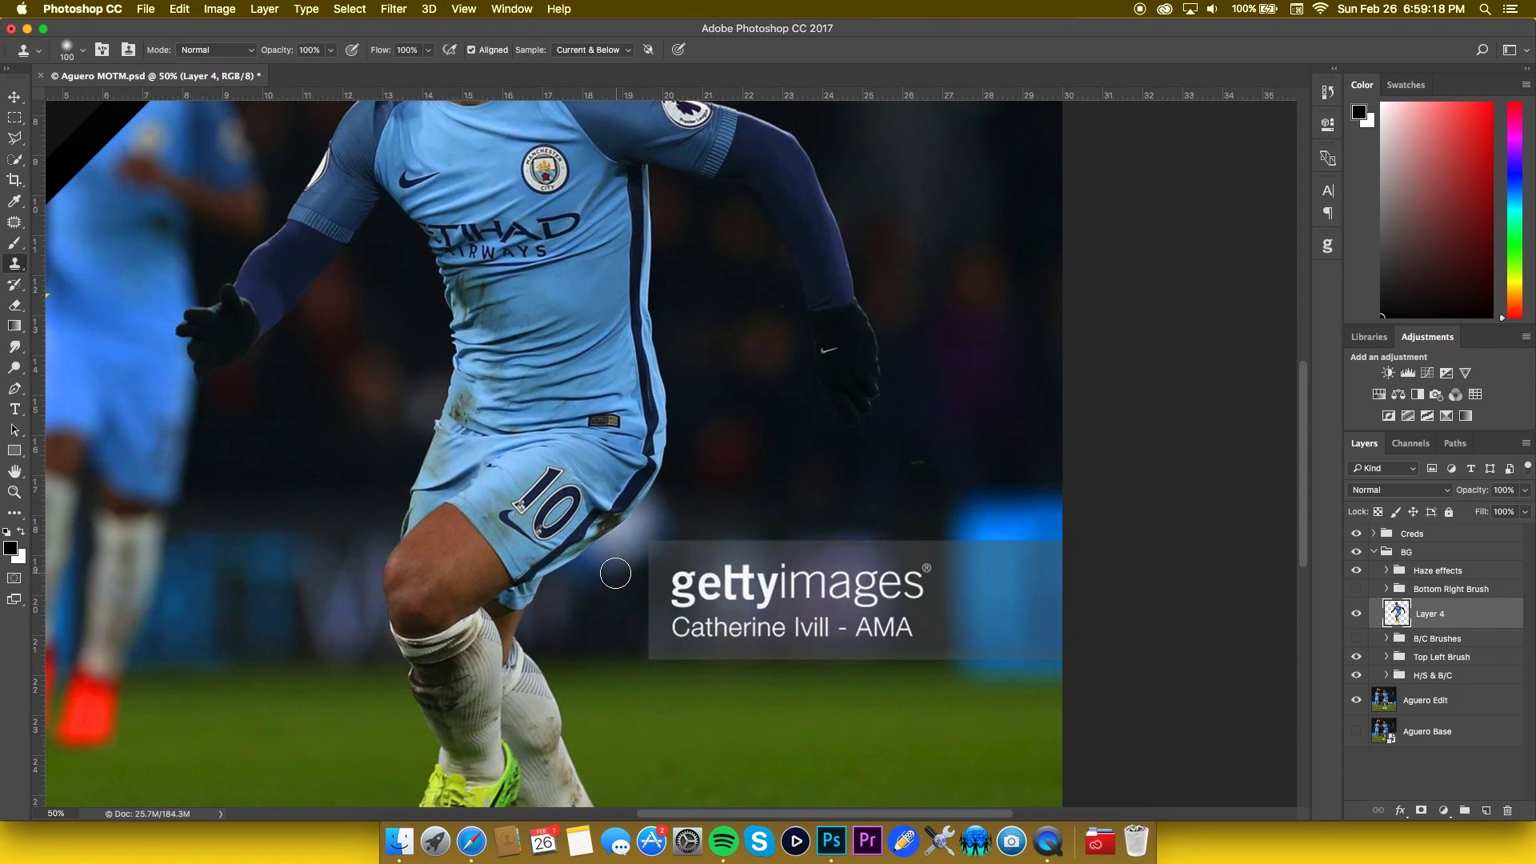
left_click(623, 557, "alt")
left_click_drag(647, 552, 638, 583)
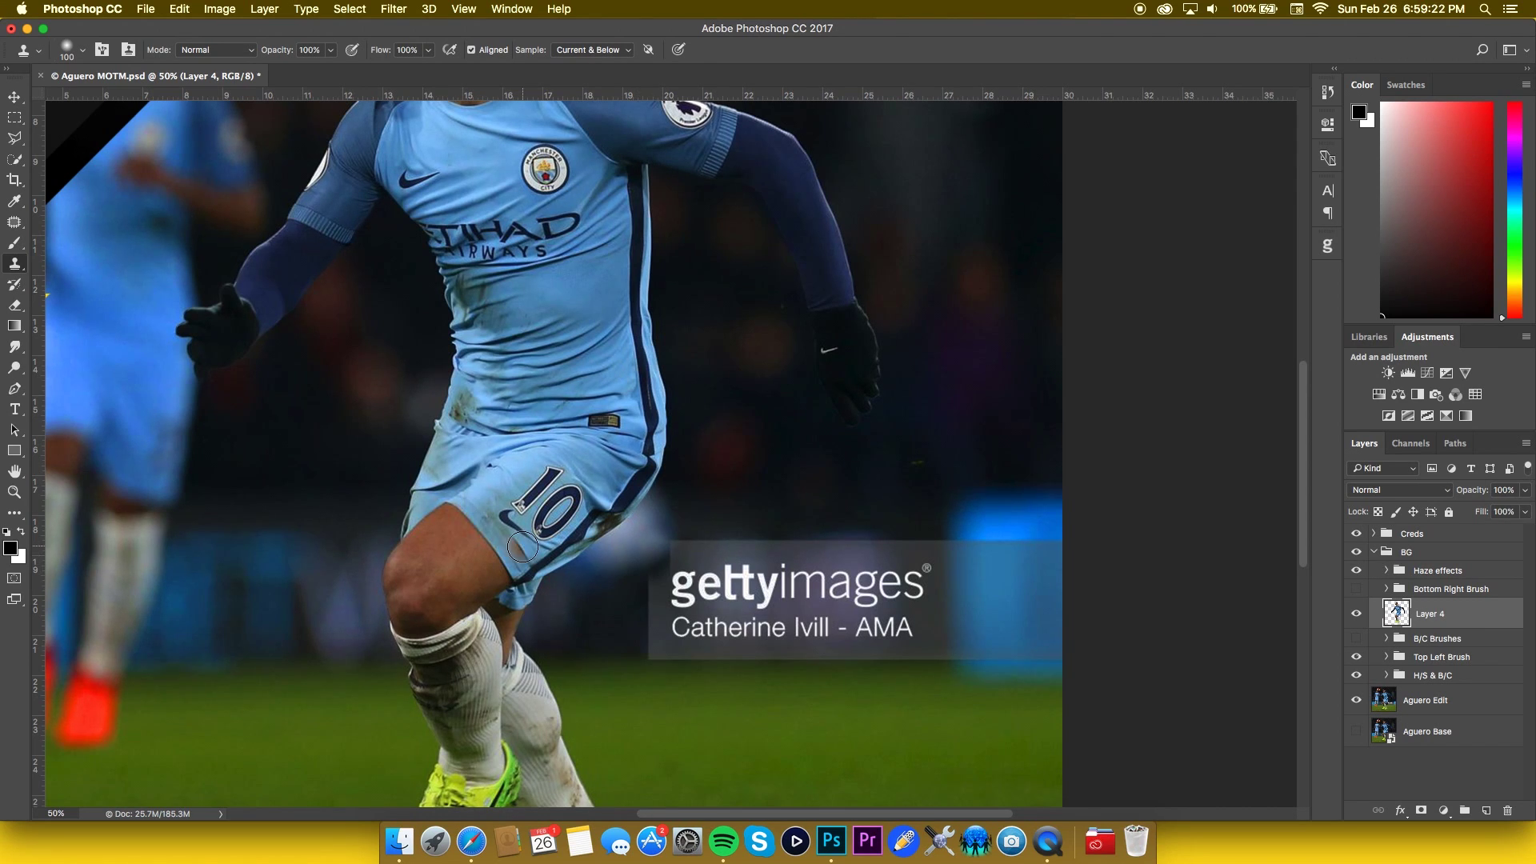
left_click(627, 591, "alt")
mouse_move(654, 601)
left_mouse_down()
mouse_move(634, 638)
mouse_move(659, 650)
left_mouse_up()
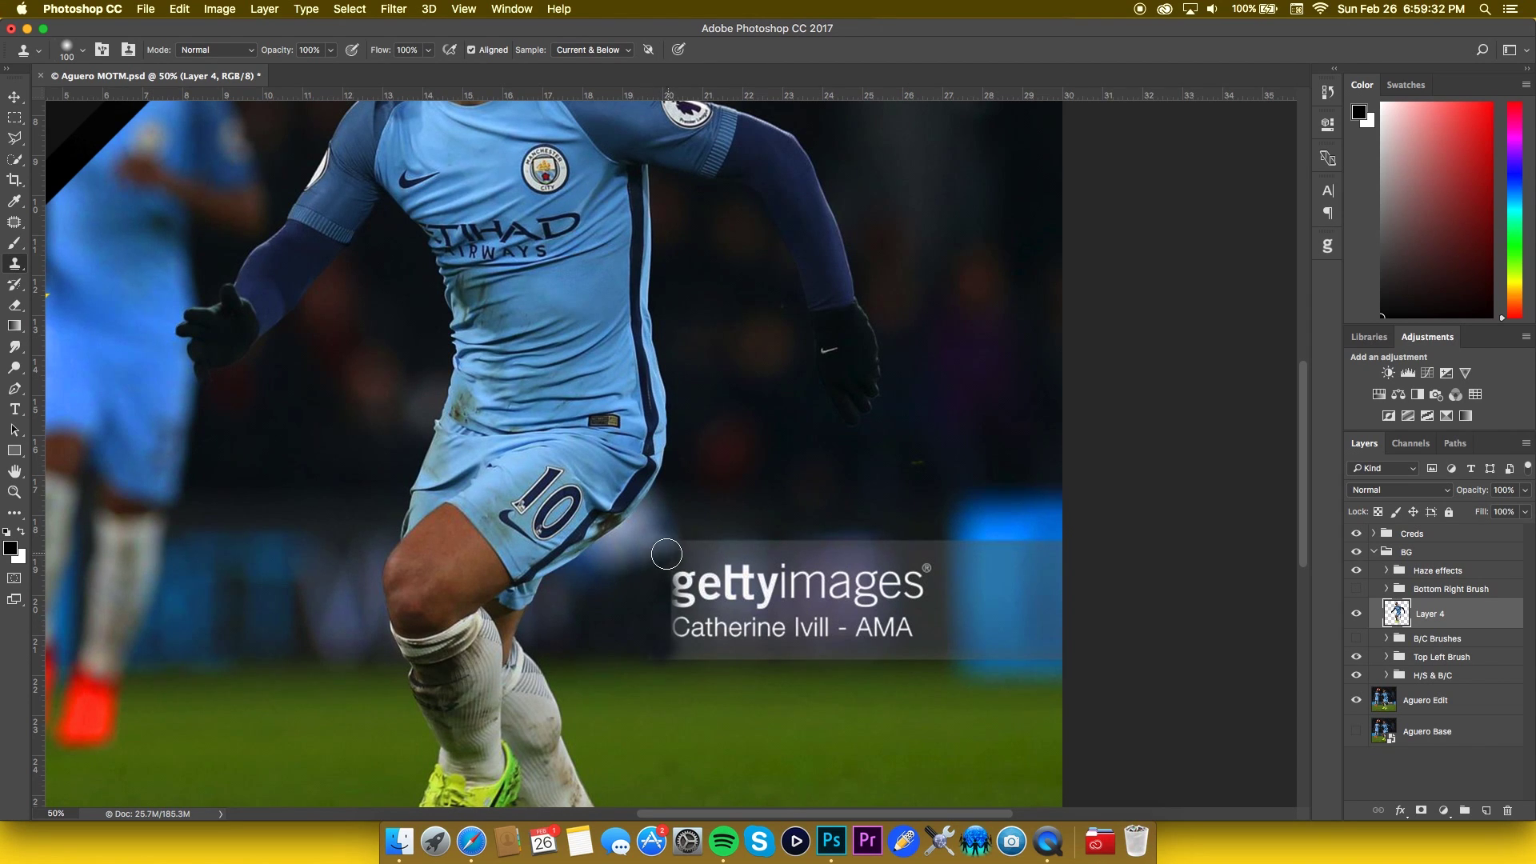
left_click_drag(672, 579, 673, 637)
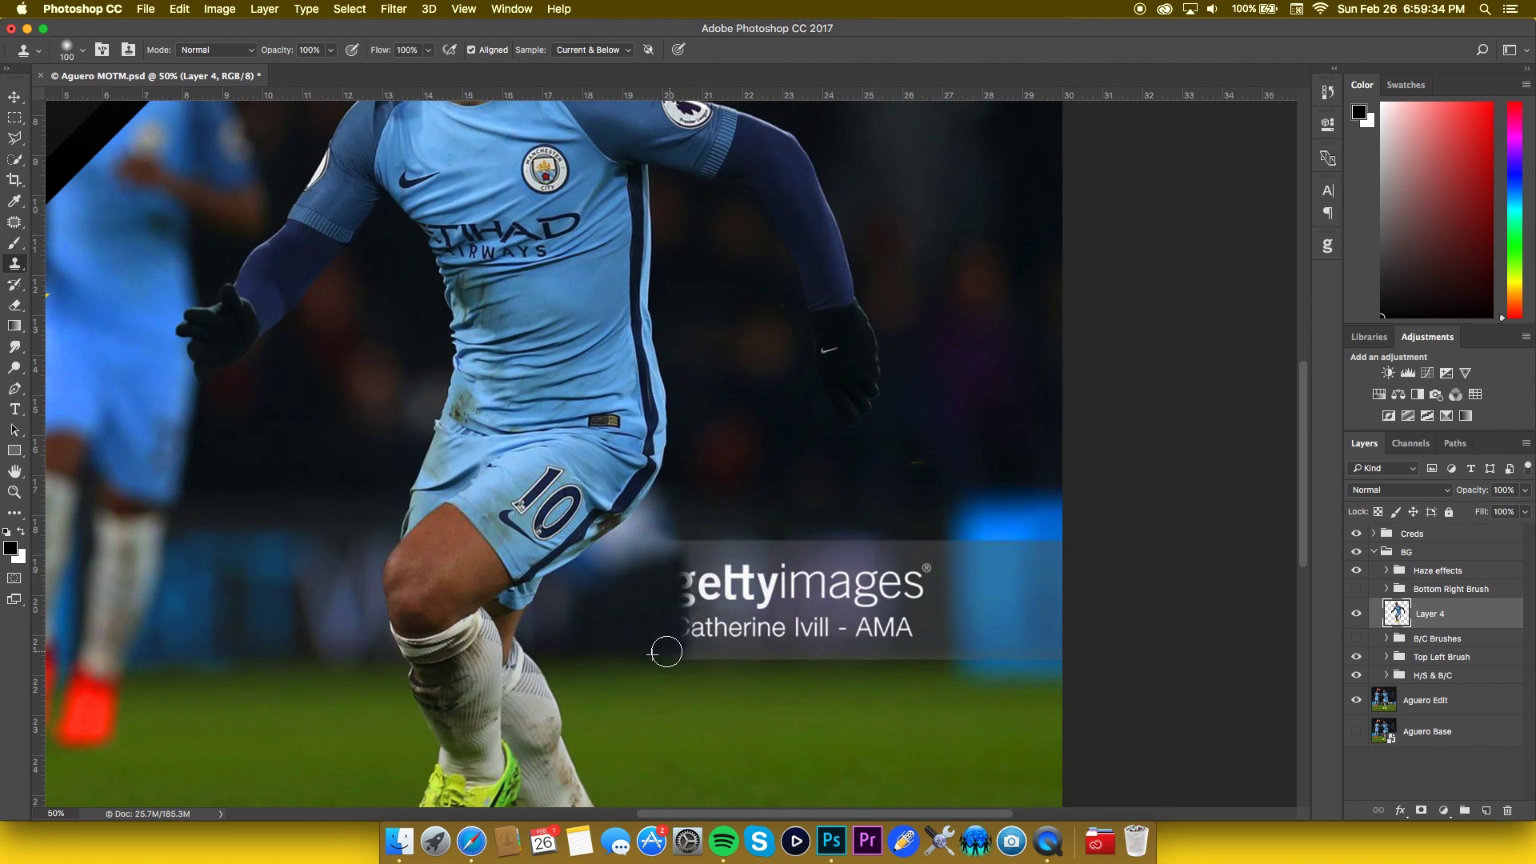
mouse_move(672, 577)
left_mouse_down()
mouse_move(705, 583)
mouse_move(683, 593)
mouse_move(711, 606)
mouse_move(683, 641)
left_mouse_up()
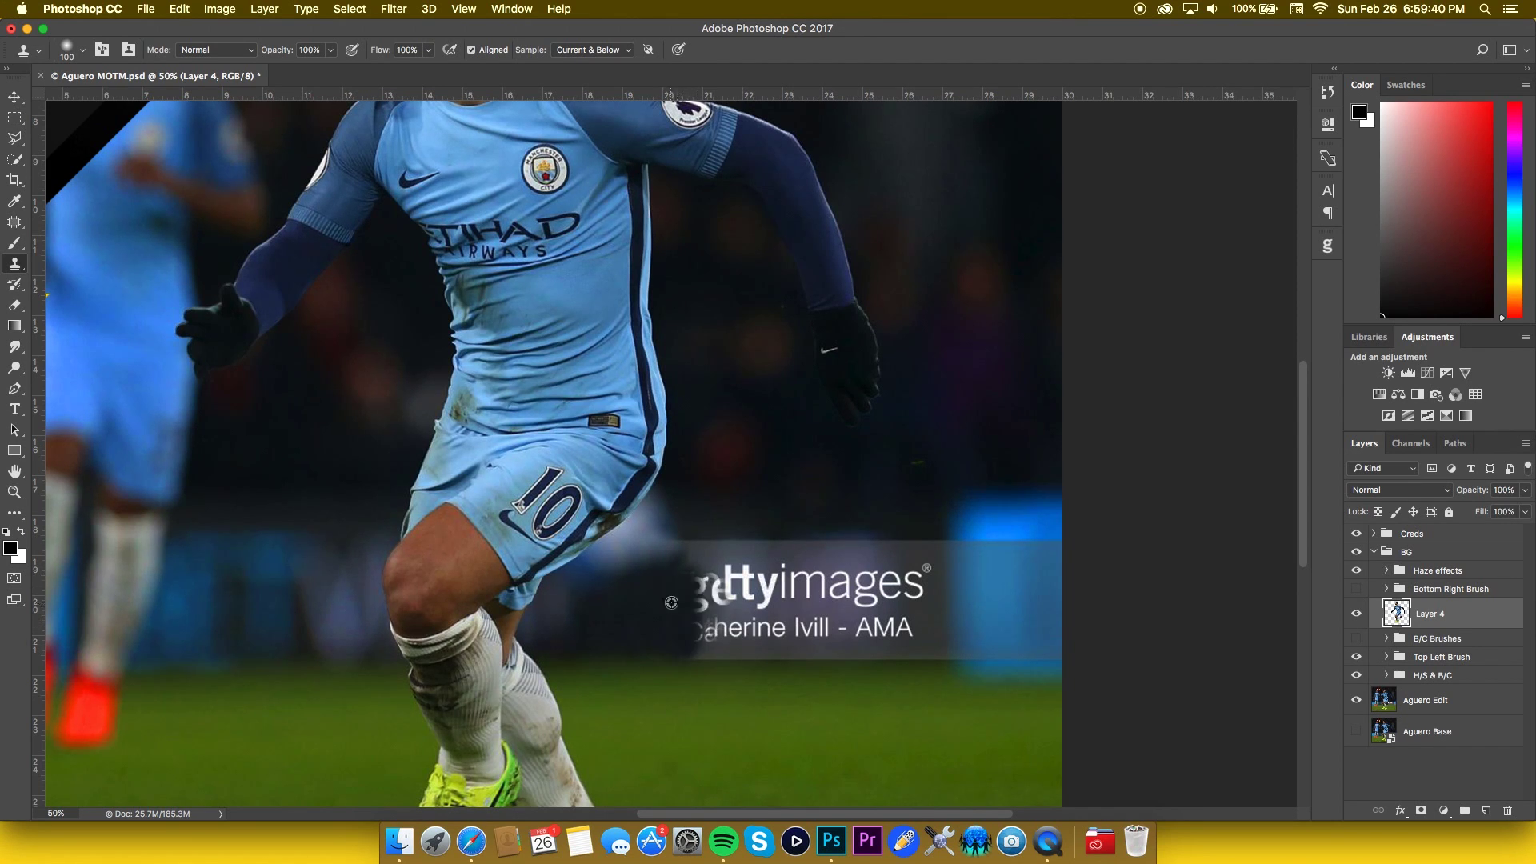
mouse_move(689, 574)
left_mouse_down()
mouse_move(689, 552)
mouse_move(701, 630)
left_mouse_up()
left_click(661, 637, "alt")
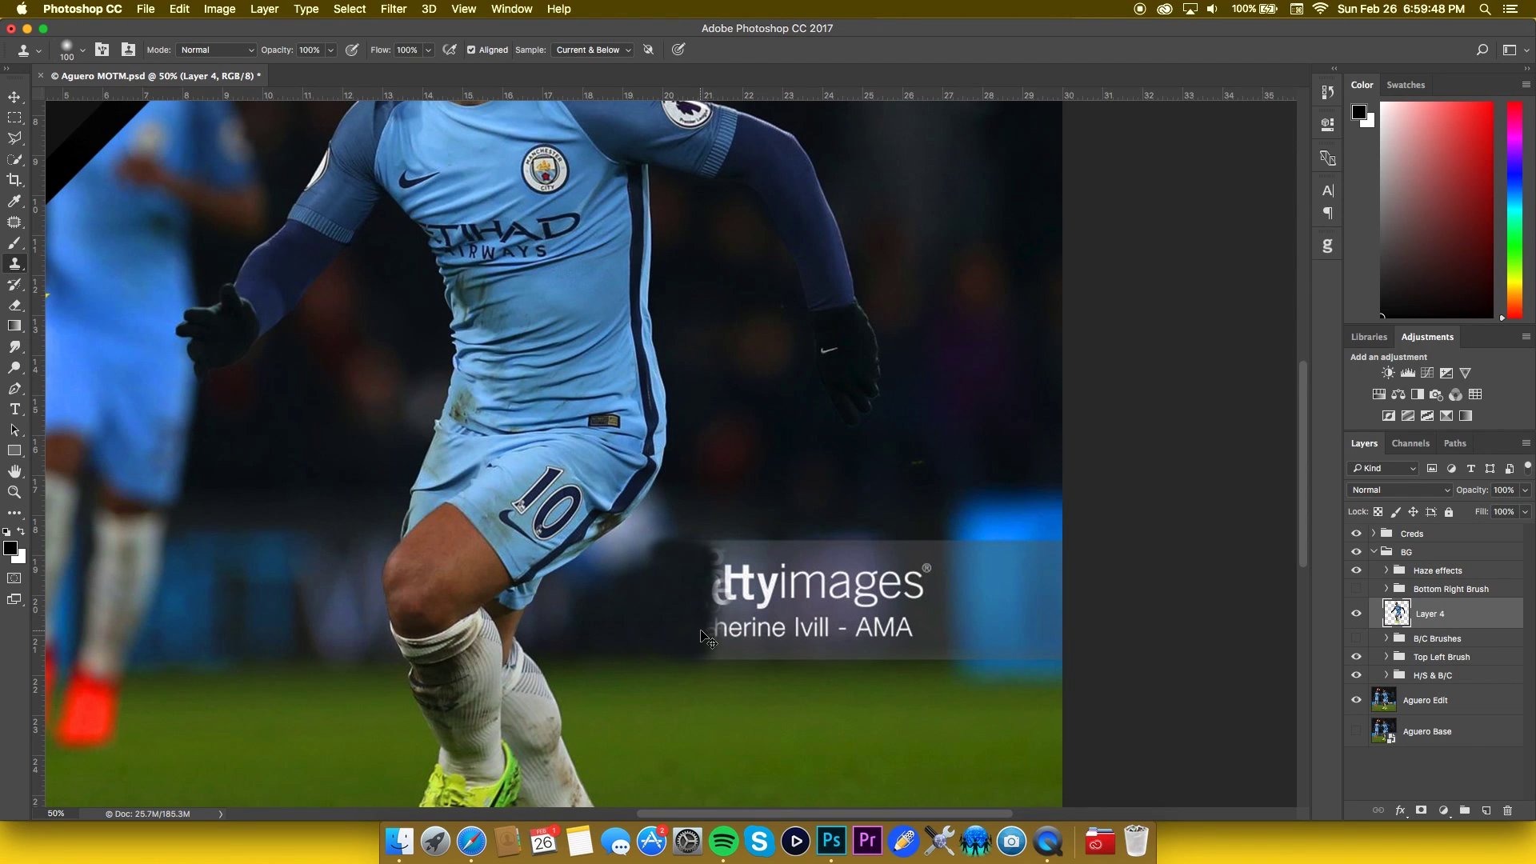
- Try to clone the dark background over the bright blue board at the photo's edge beside the watermark
scroll(702, 634, "right", 5)
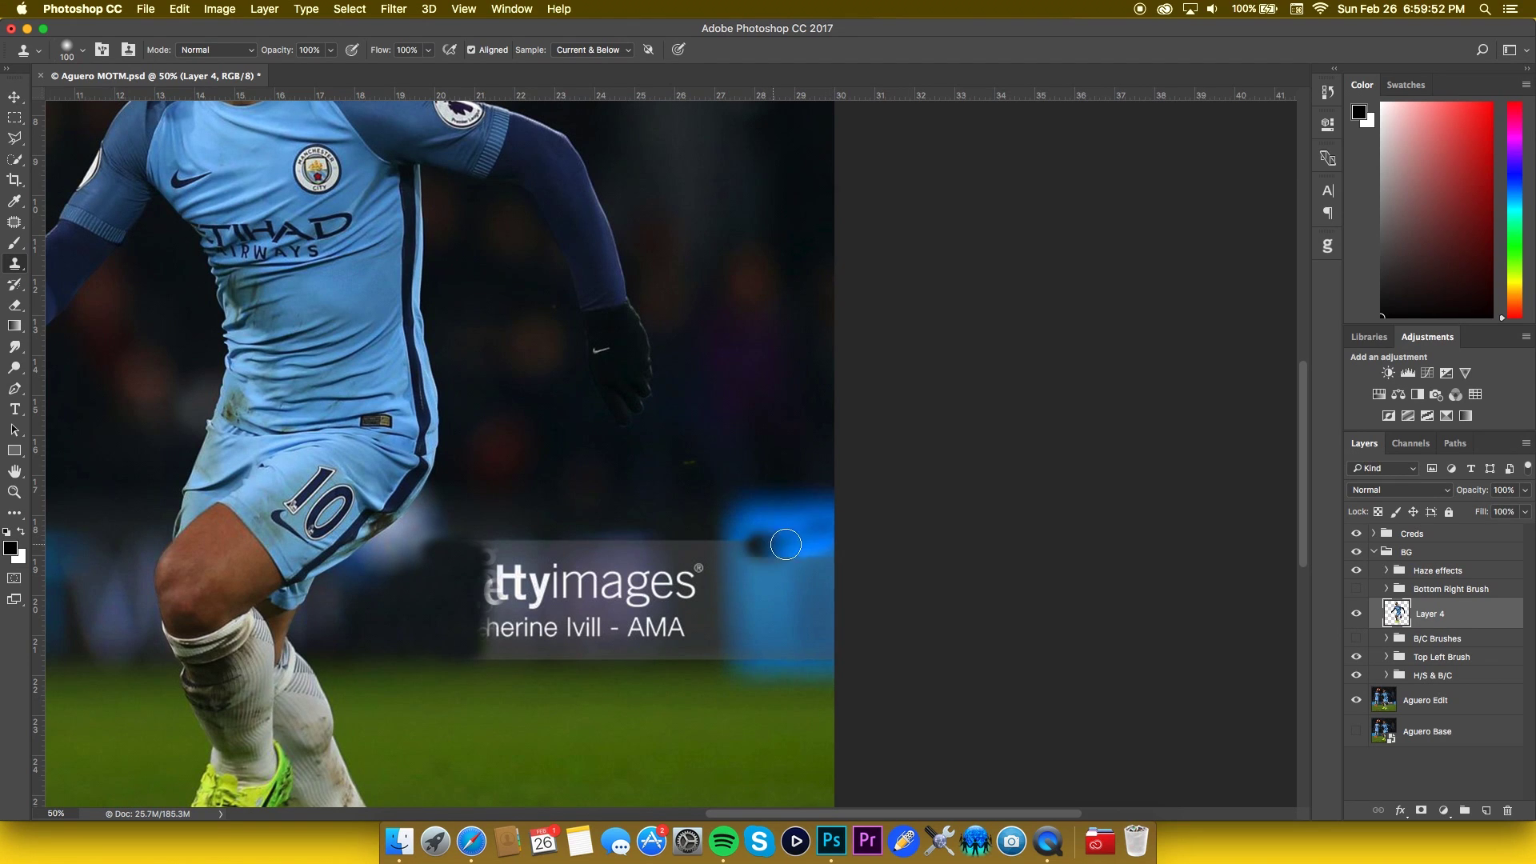
left_click_drag(811, 540, 741, 544)
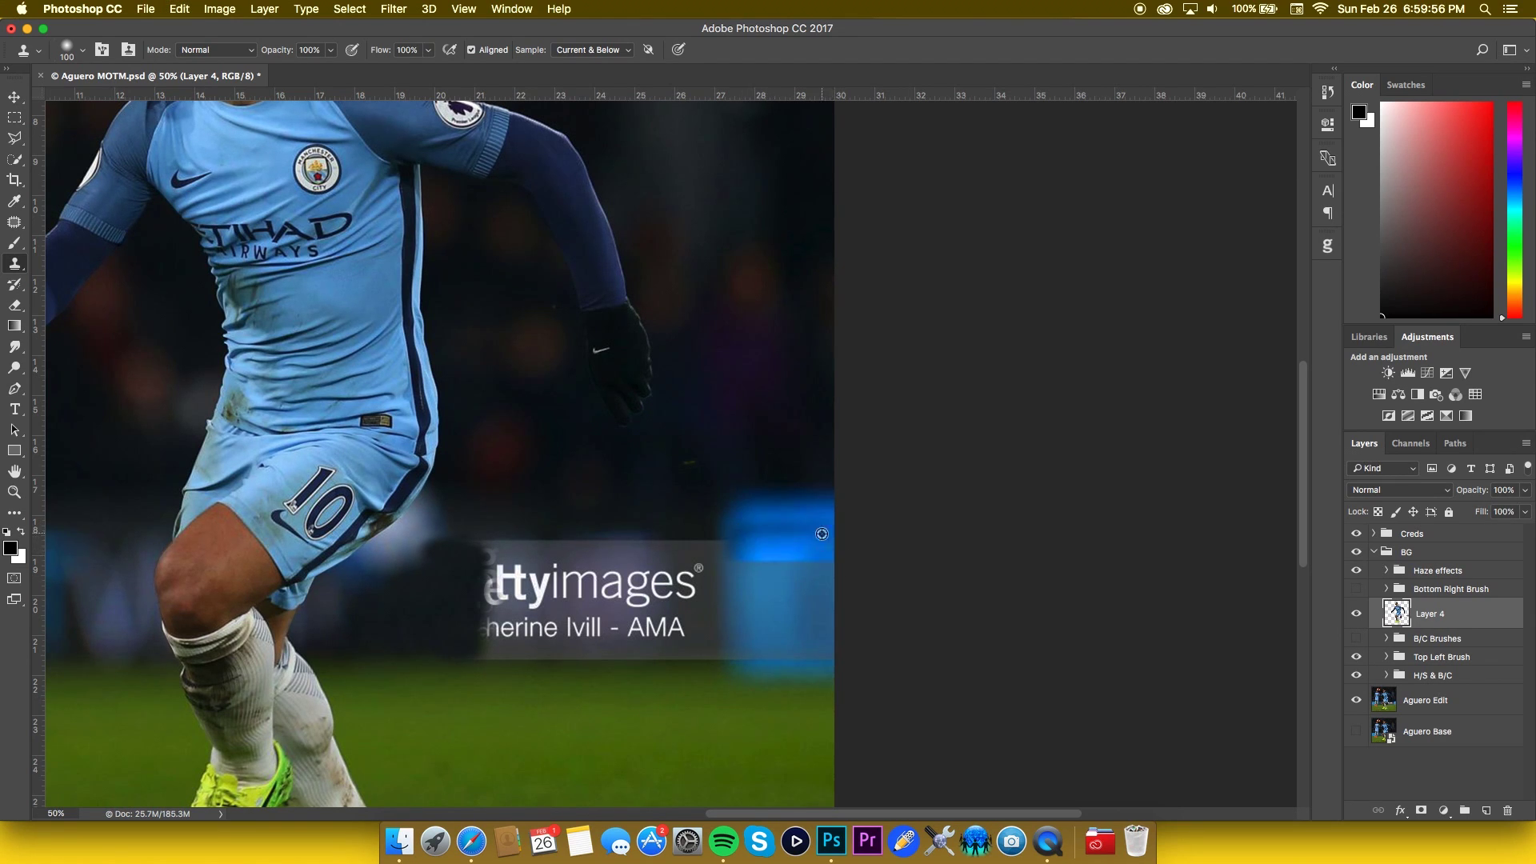
mouse_move(830, 579)
left_mouse_down()
mouse_move(755, 570)
mouse_move(816, 567)
mouse_move(784, 558)
mouse_move(804, 540)
mouse_move(800, 582)
mouse_move(792, 546)
mouse_move(819, 553)
mouse_move(757, 433)
mouse_move(830, 527)
mouse_move(788, 509)
left_mouse_up()
left_click(812, 509, "alt")
left_click(798, 564, "alt")
left_click(786, 463, "alt")
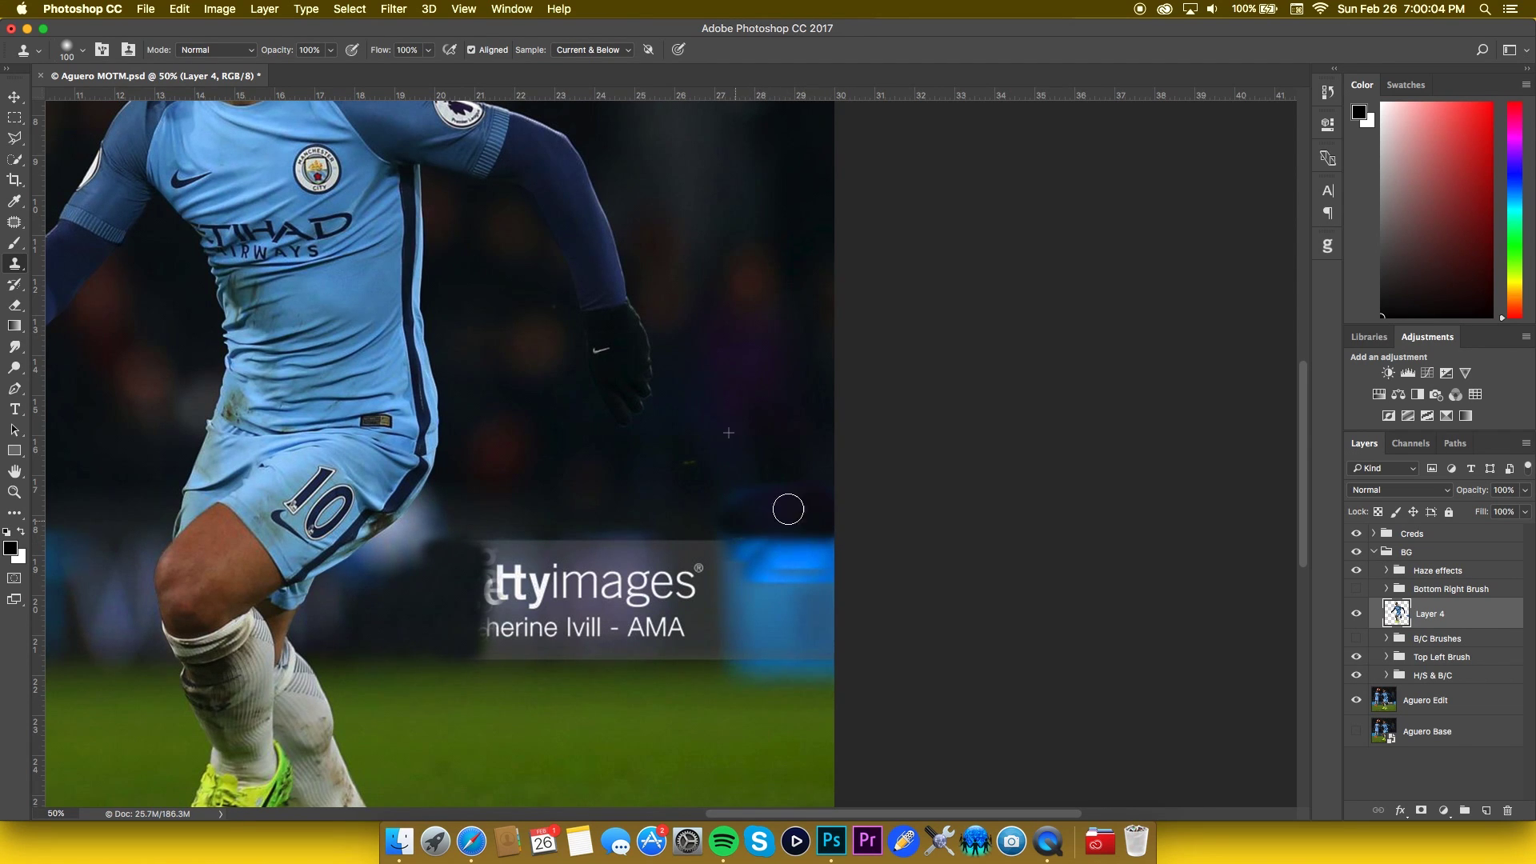
- Try to patch the remaining blue board at the photo's edge with the dark crowd area above, using the Patch tool
key("j")
left_click(12, 229)
left_click(13, 229)
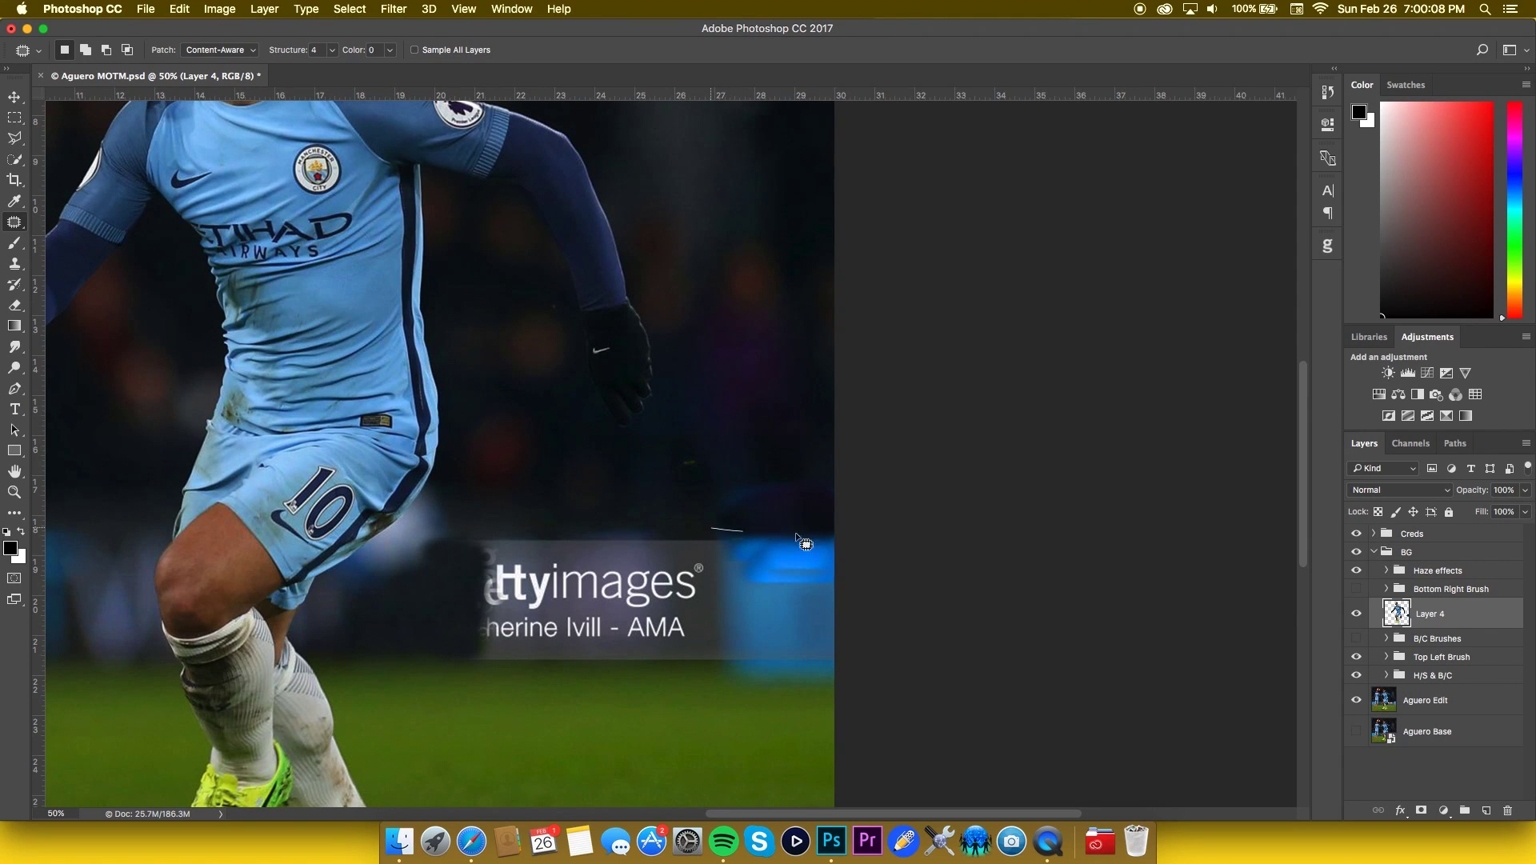
left_click_drag(720, 588, 713, 531)
left_click_drag(798, 616, 790, 440)
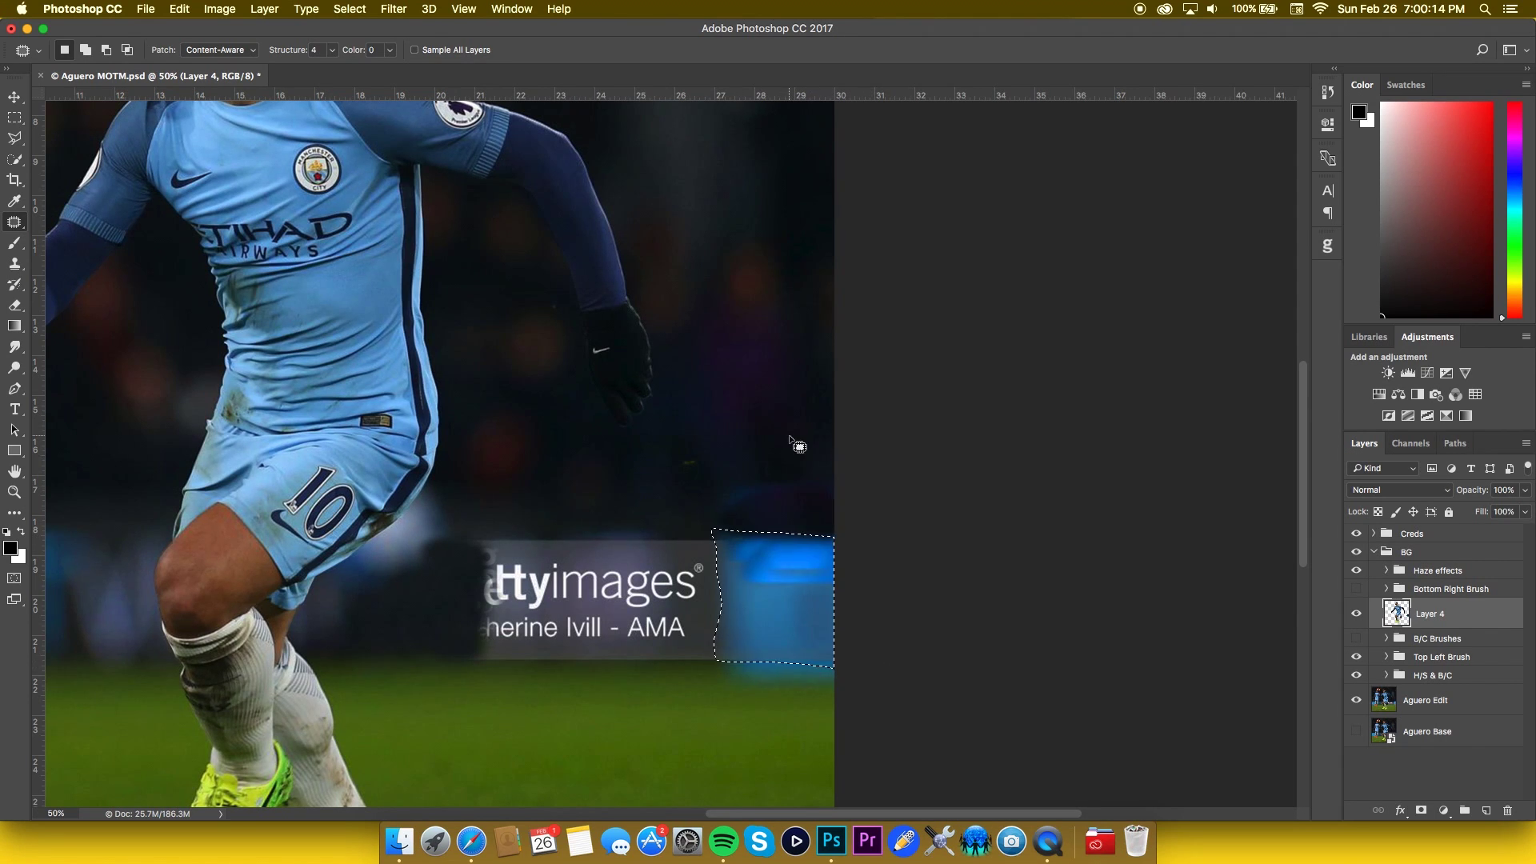
- Revert the history to before the clone and patch edits, and delete the Layer Order state
left_click(1327, 91)
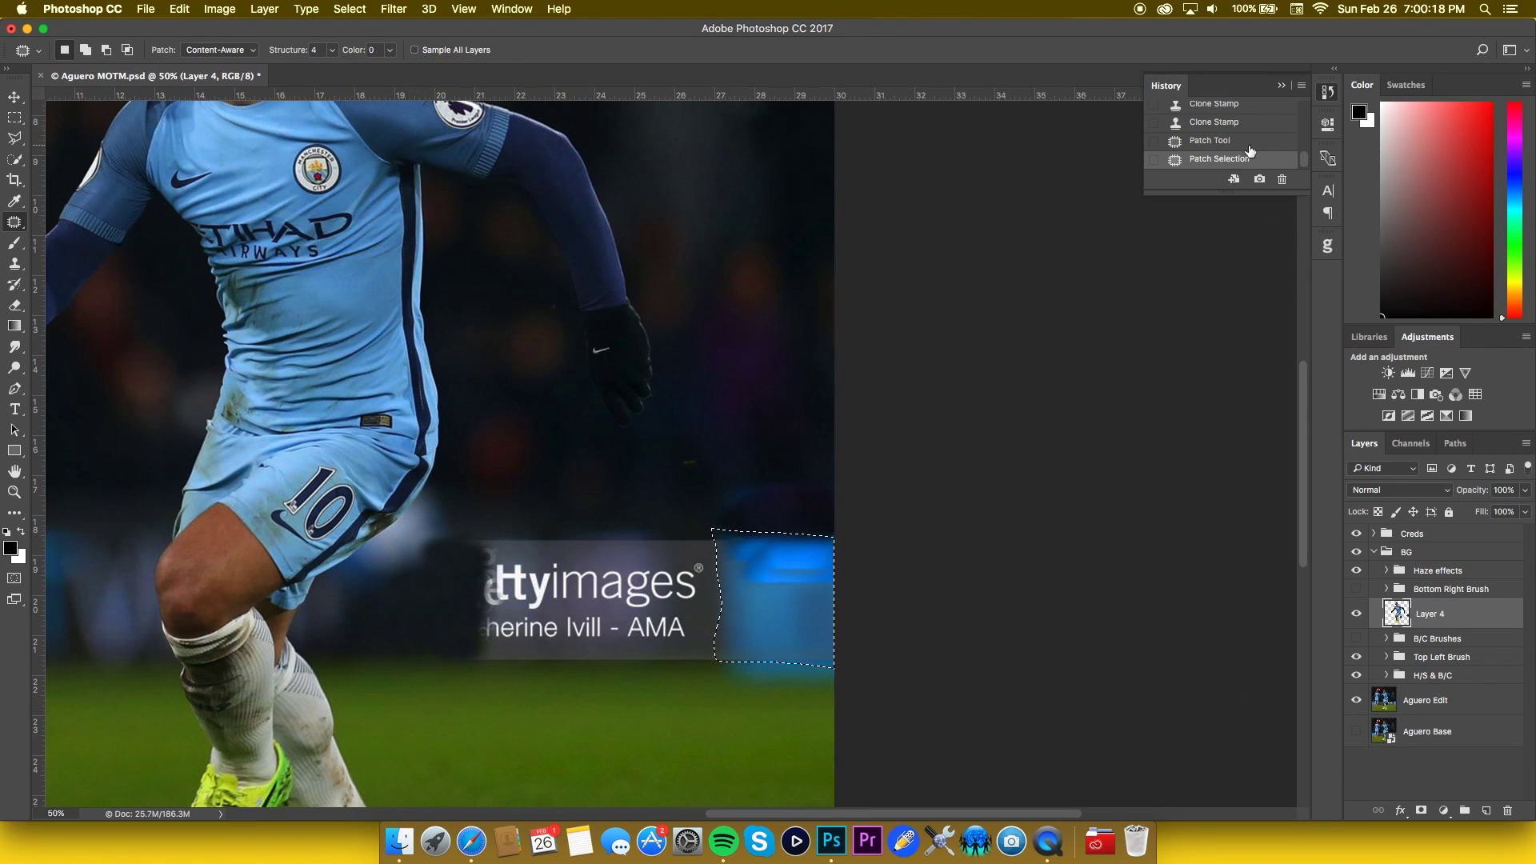
scroll(1262, 132, "up", 3)
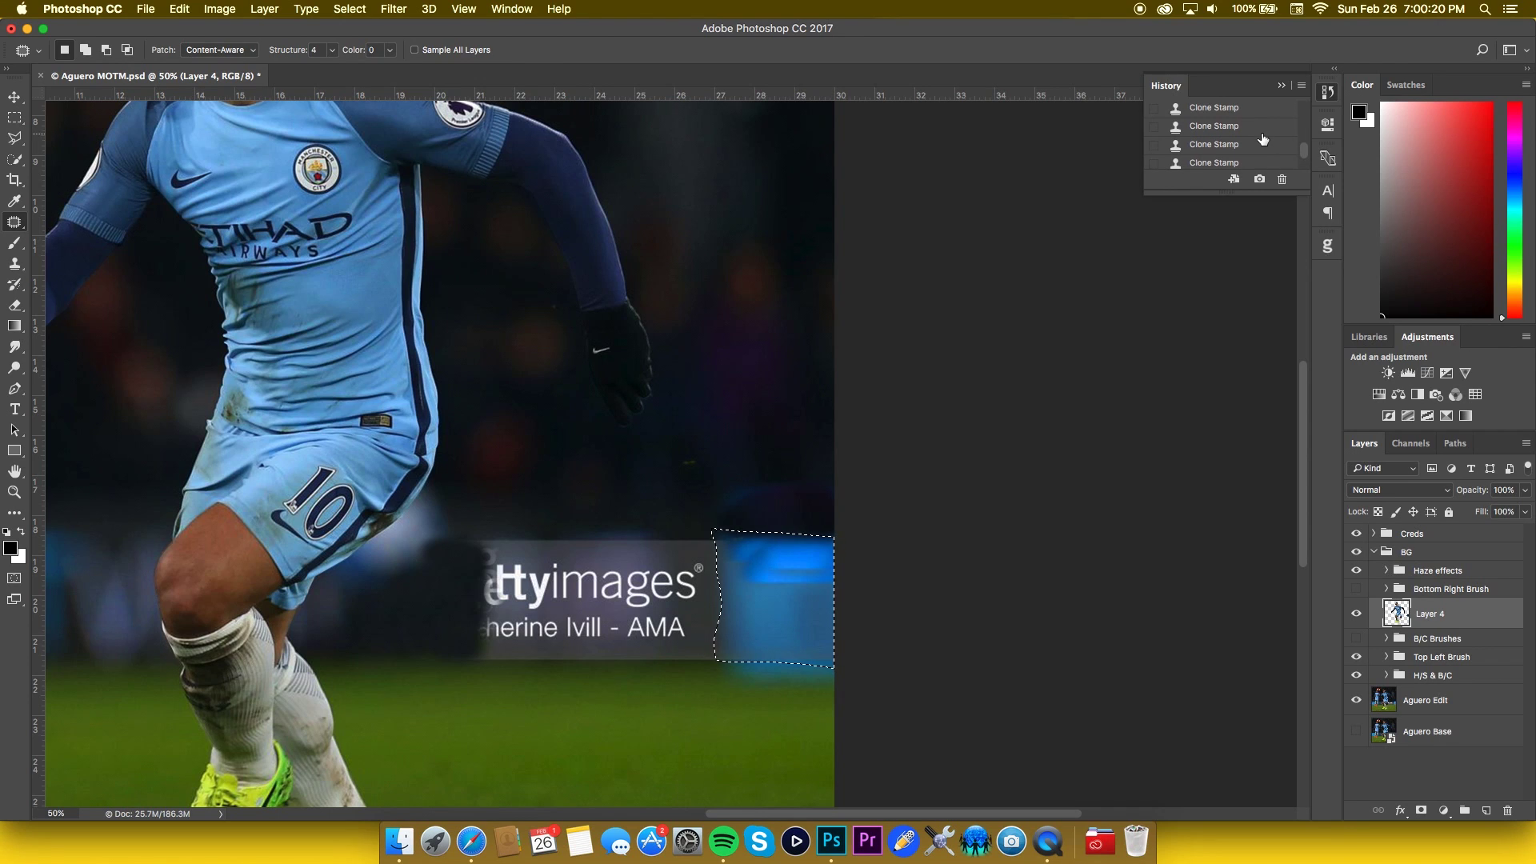
scroll(1260, 137, "up", 3)
left_click(1248, 136)
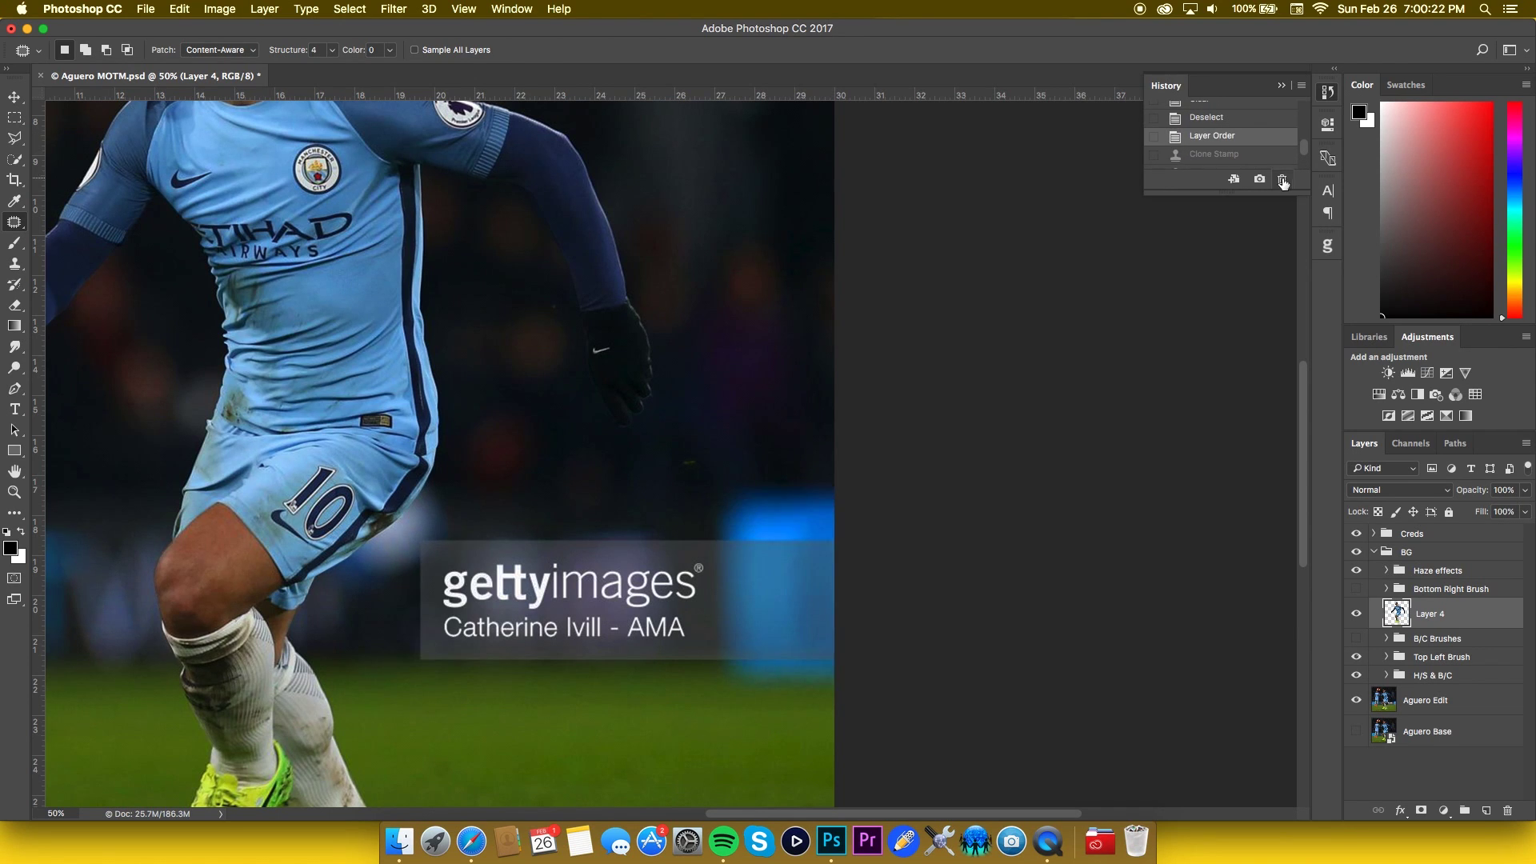
left_click(1282, 182)
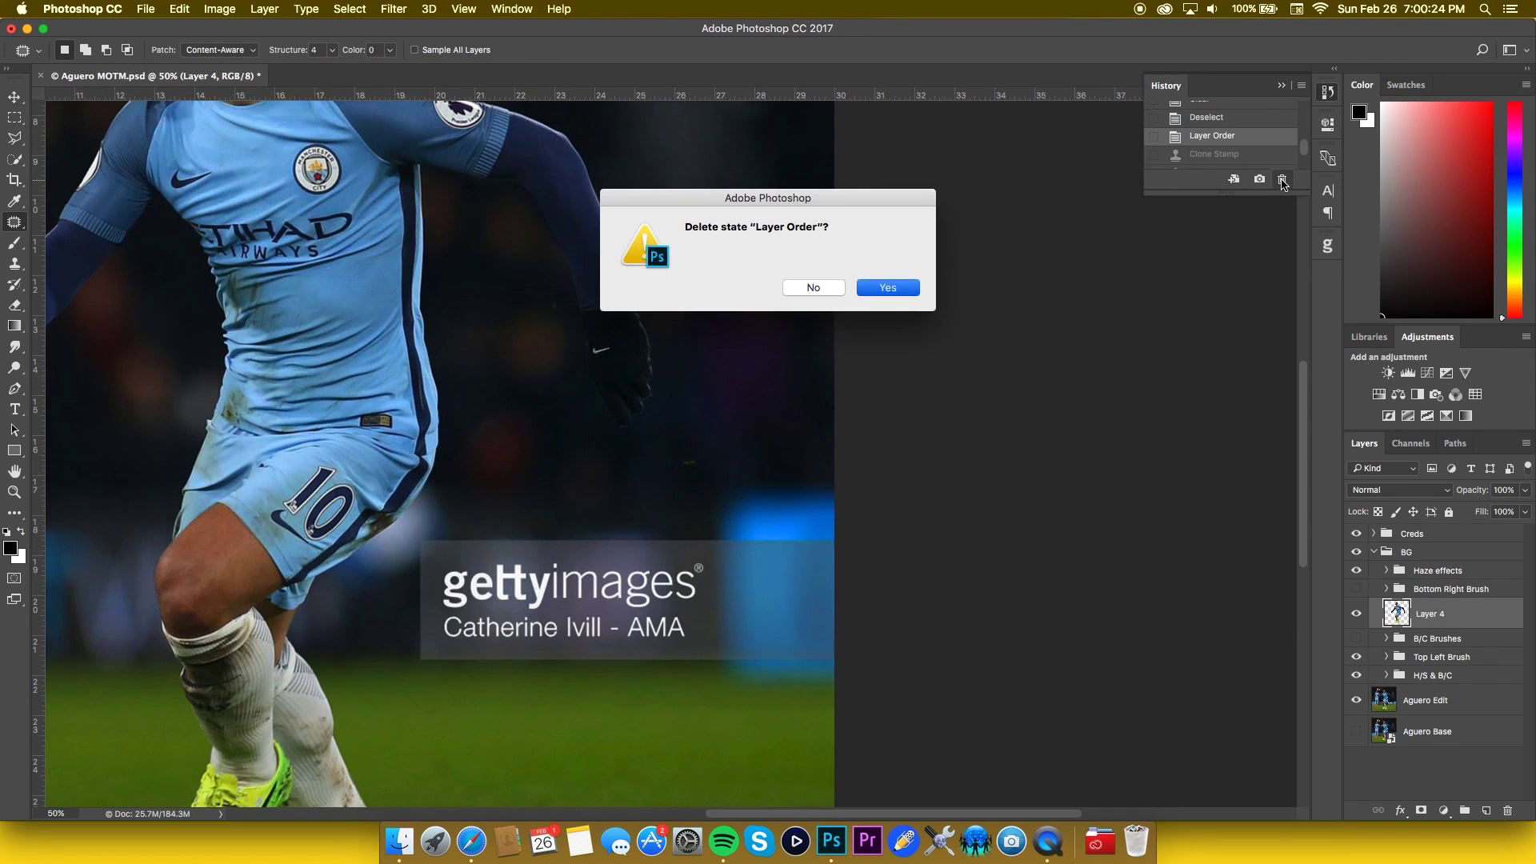
key("Return")
- Place the cutout layer directly below the Bottom Right Brush group, and hide that group
mouse_move(1502, 600)
left_mouse_down()
mouse_move(1412, 632)
mouse_move(1398, 613)
left_mouse_up()
left_click(1356, 592)
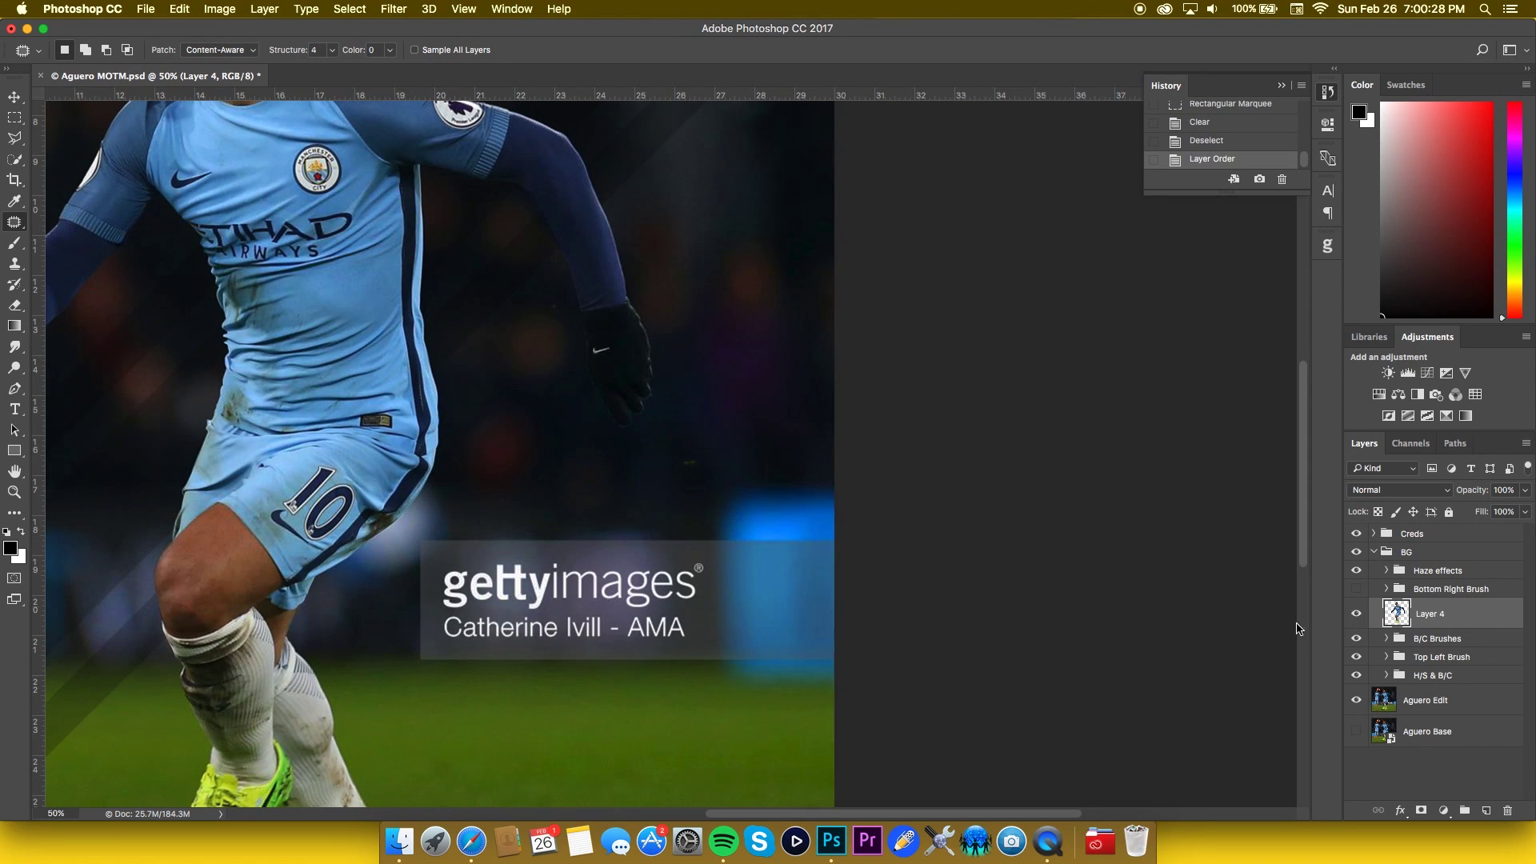
- On the Aguero Edit layer, marquee the blue board beside the watermark and patch it with the dark crowd above
left_click(1481, 703)
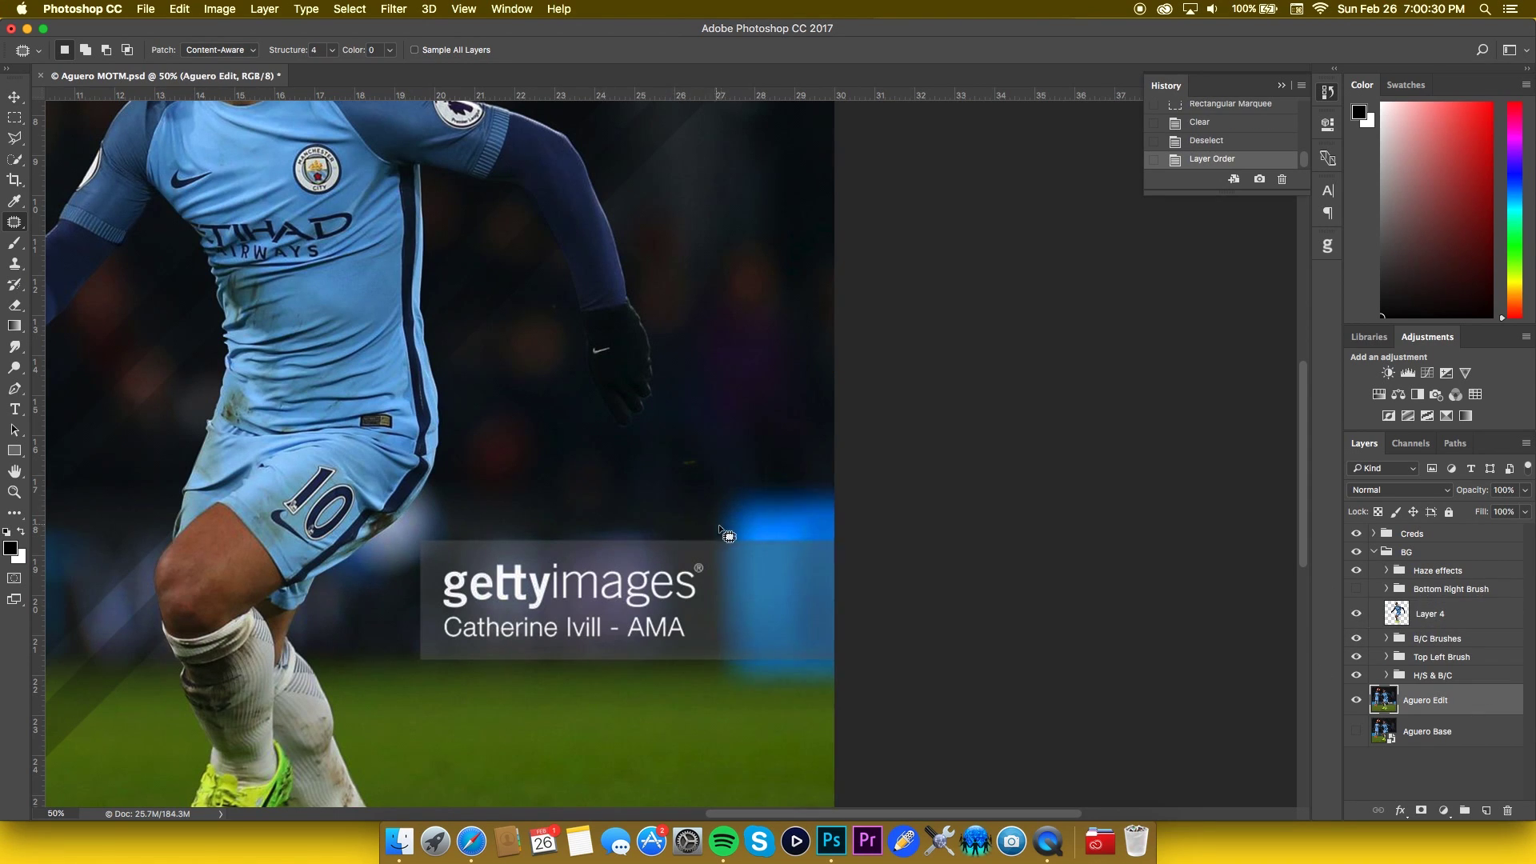
key("m")
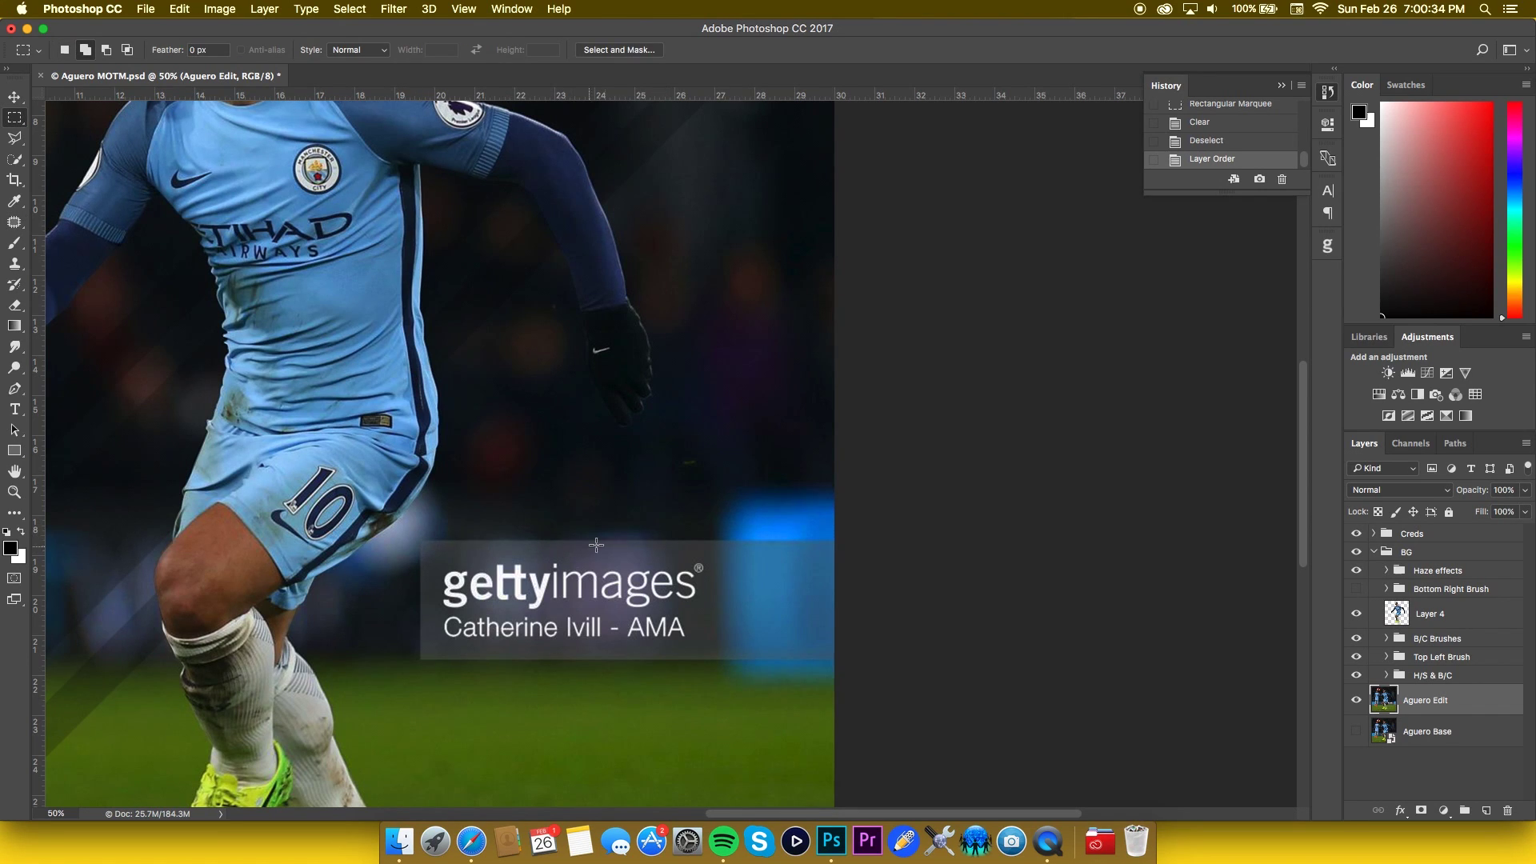
left_click_drag(719, 539, 945, 662)
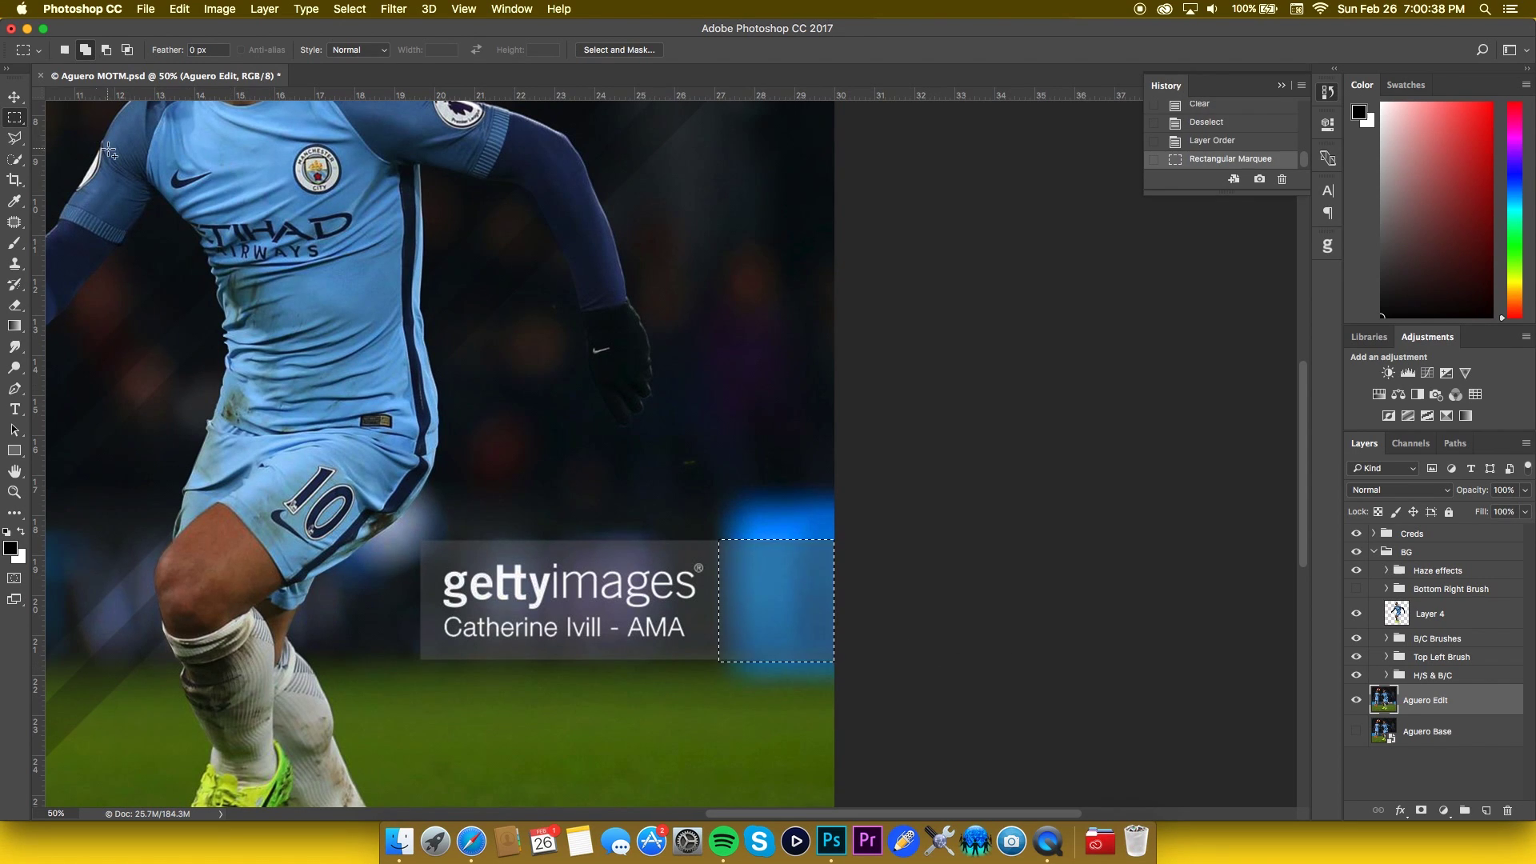
left_click(14, 222)
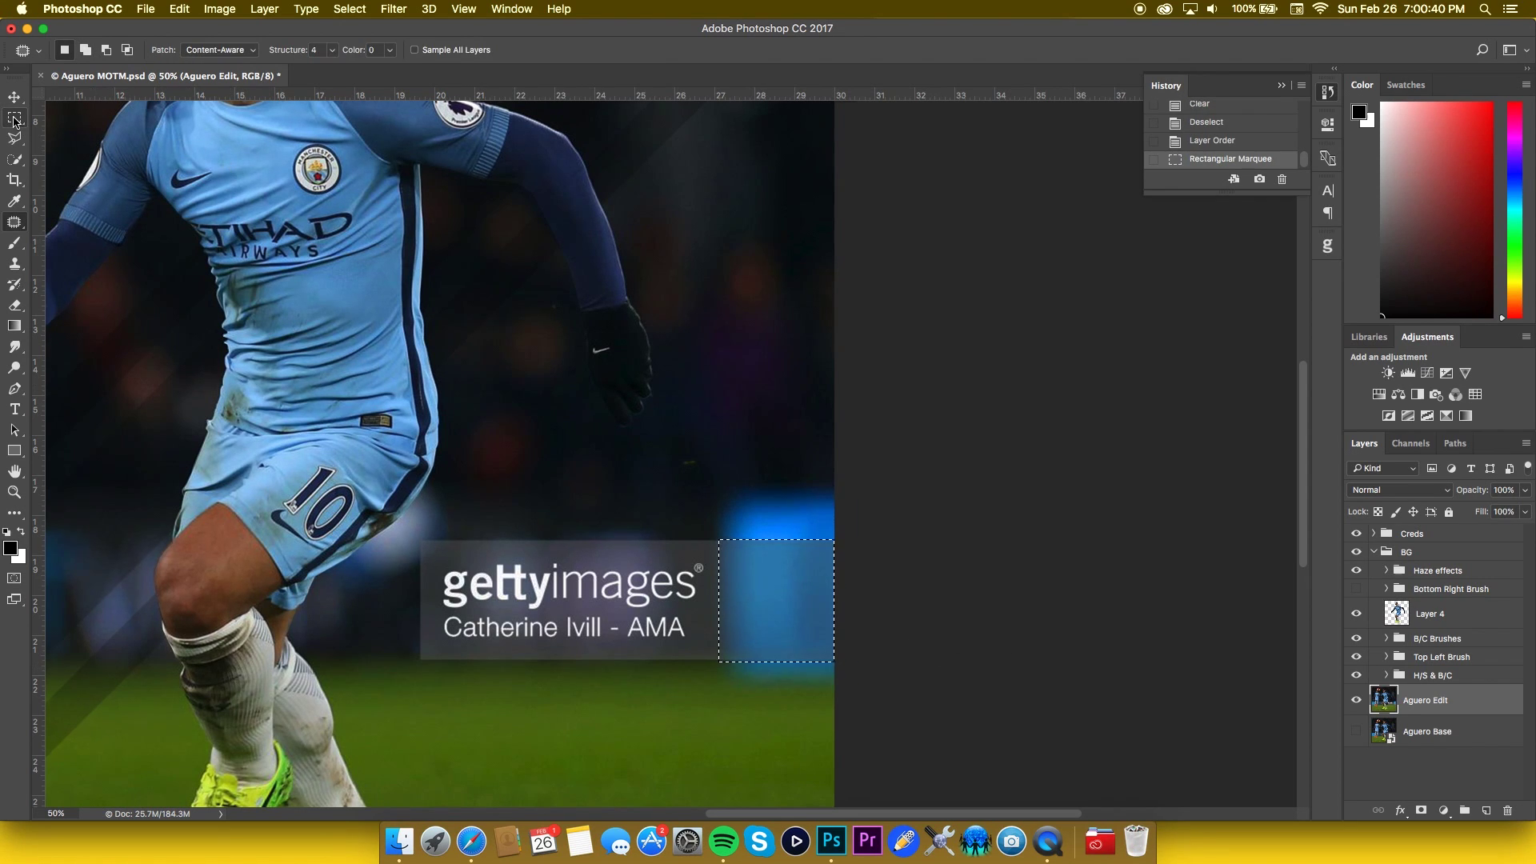
scroll(560, 448, "left", 6)
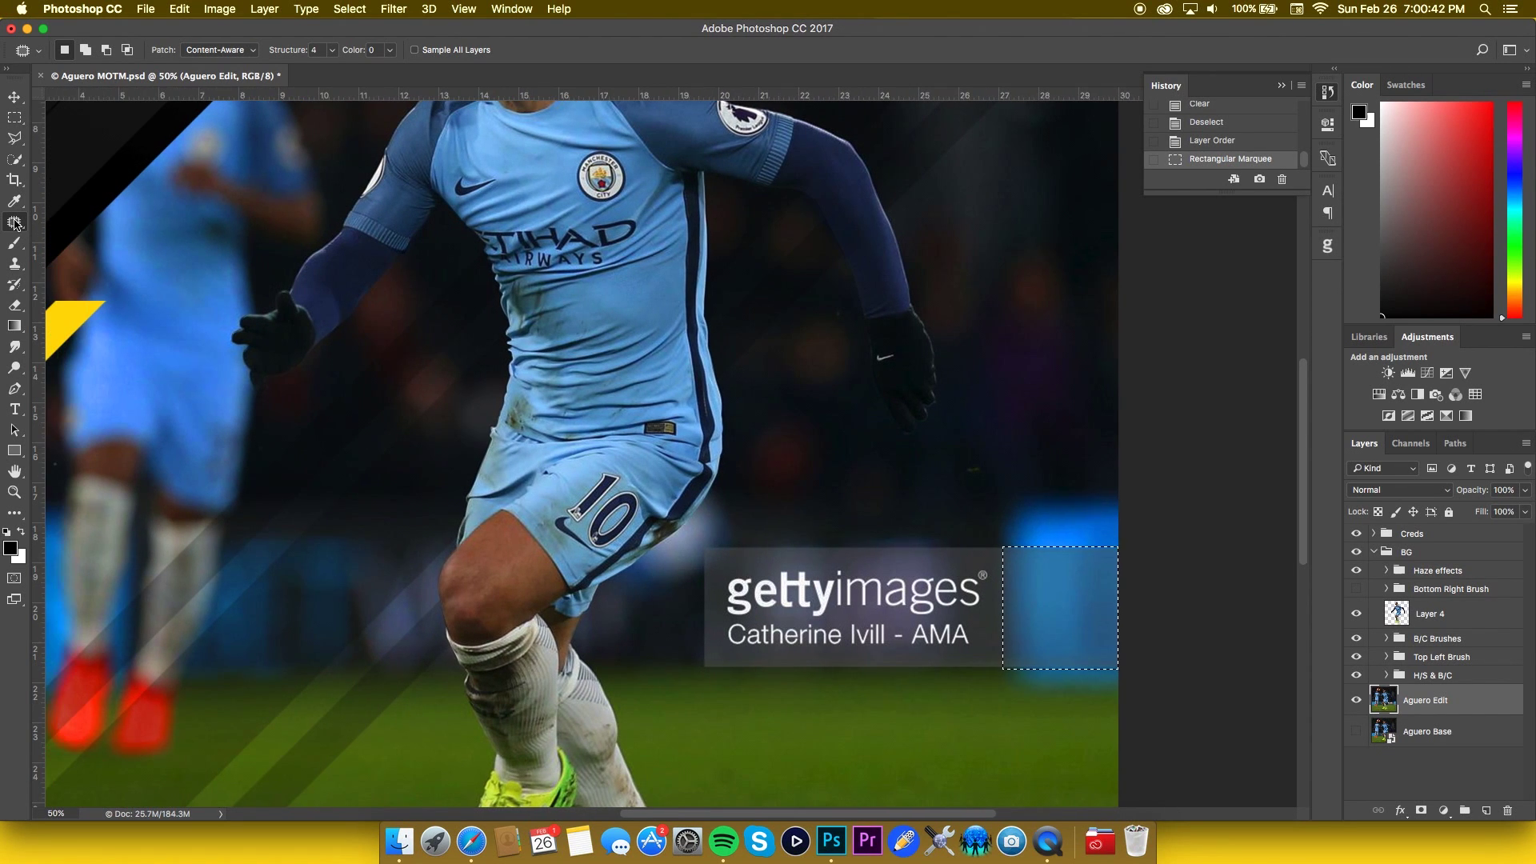
scroll(490, 364, "right", 5)
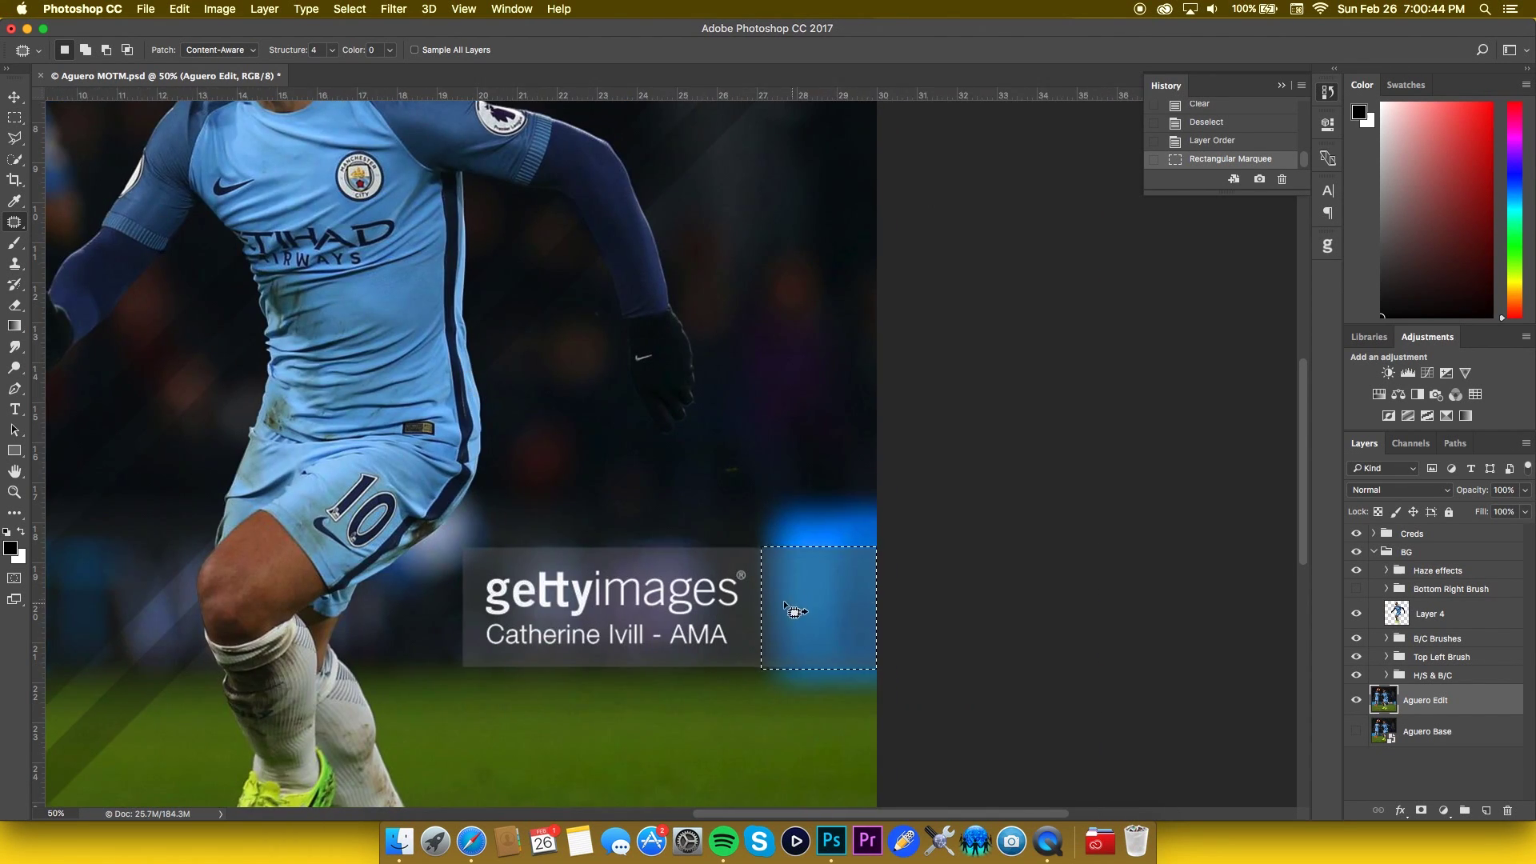
left_click_drag(803, 617, 800, 413)
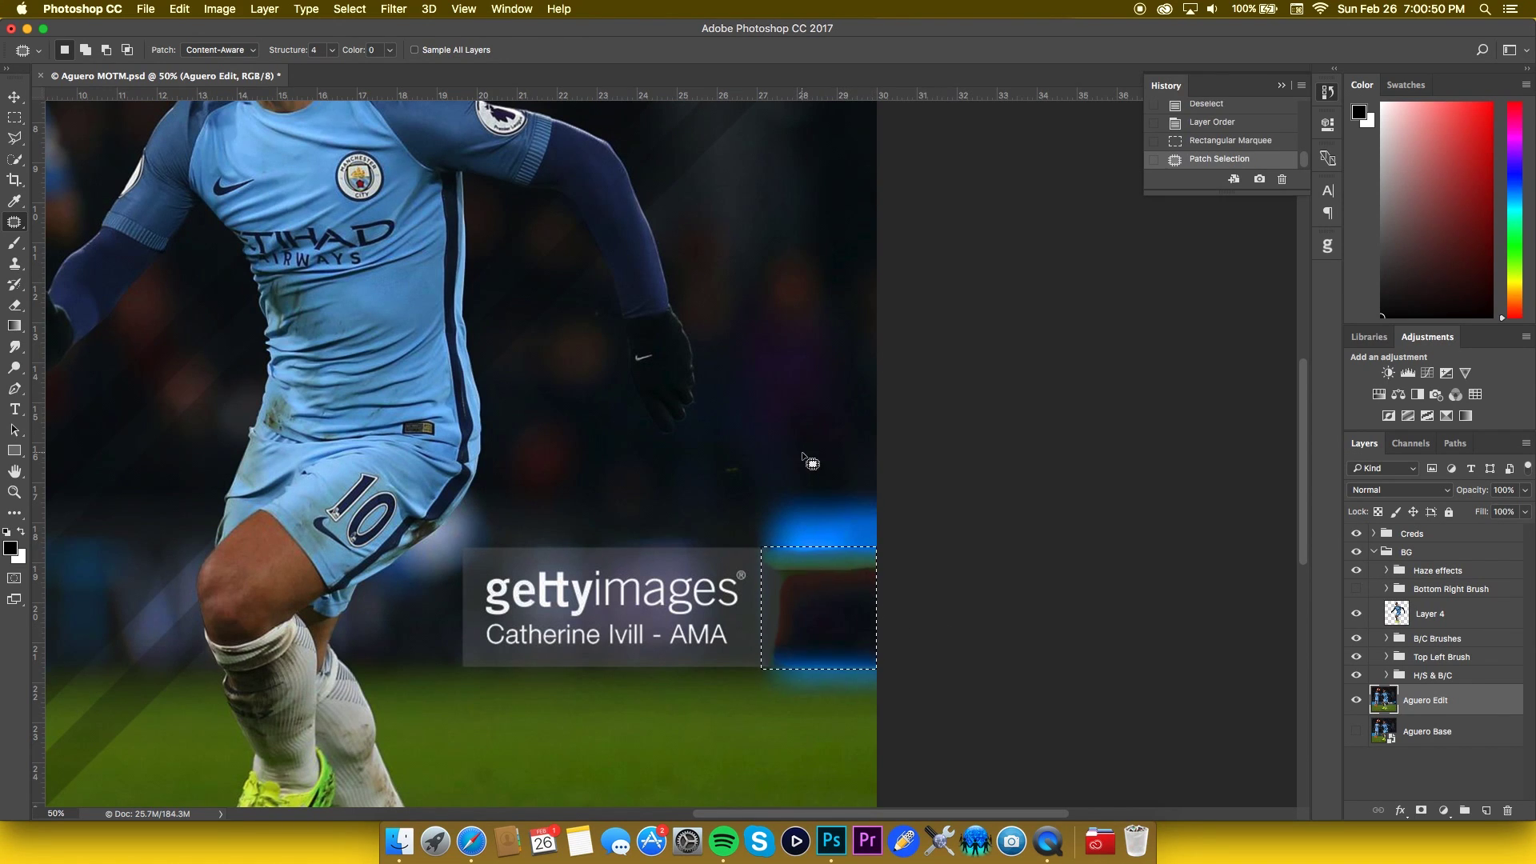
- Clone dark crowd over the colour fringes left inside the patched selection, and deselect it
key("s")
mouse_move(824, 609)
left_mouse_down()
mouse_move(806, 564)
mouse_move(1007, 567)
mouse_move(797, 569)
left_mouse_up()
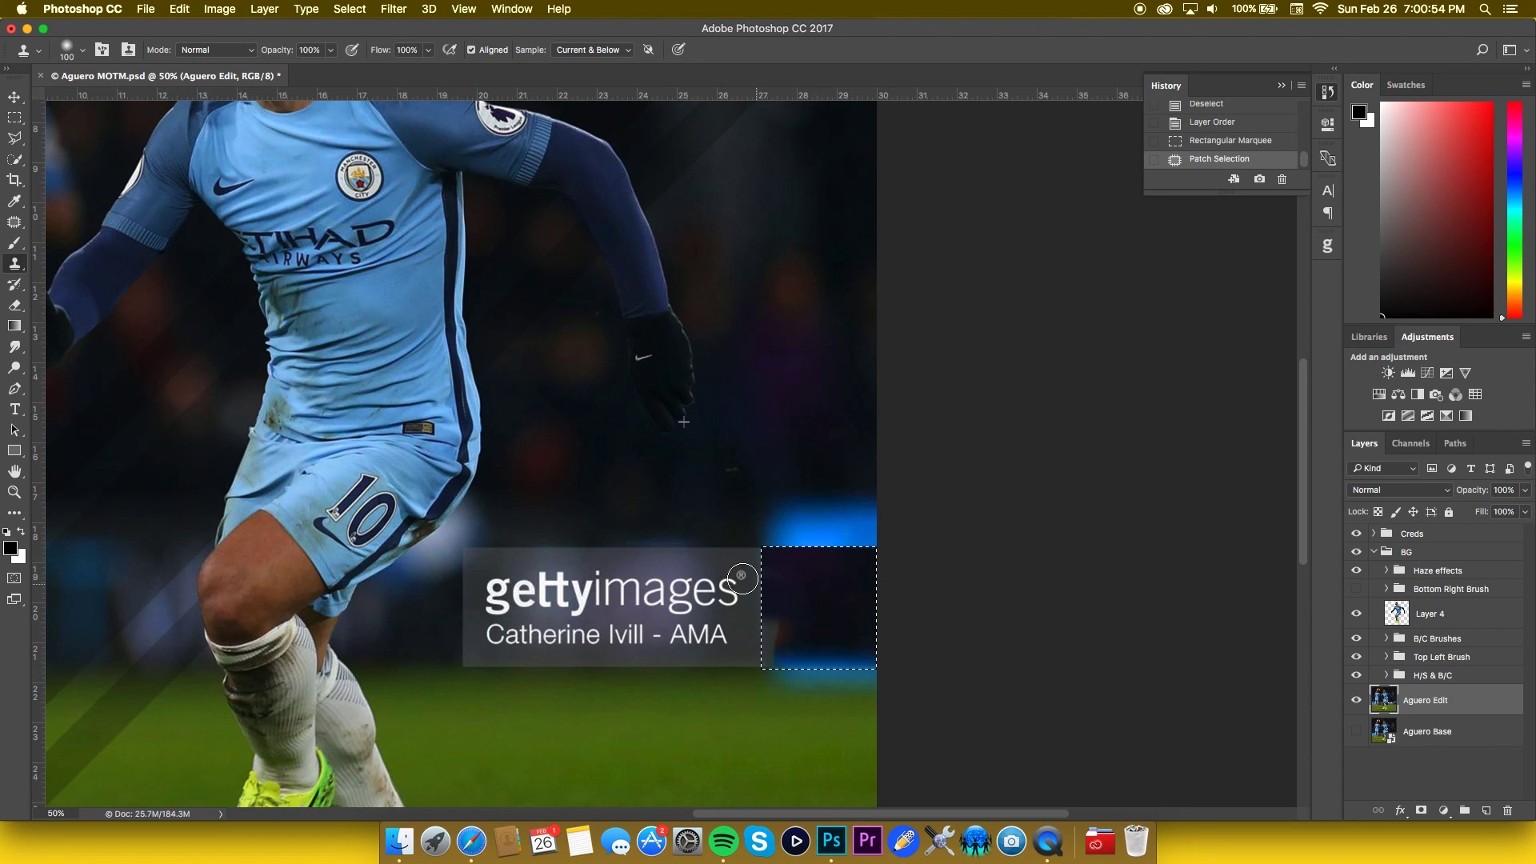
mouse_move(991, 654)
left_mouse_down()
mouse_move(622, 614)
mouse_move(691, 639)
mouse_move(589, 657)
mouse_move(847, 676)
left_mouse_up()
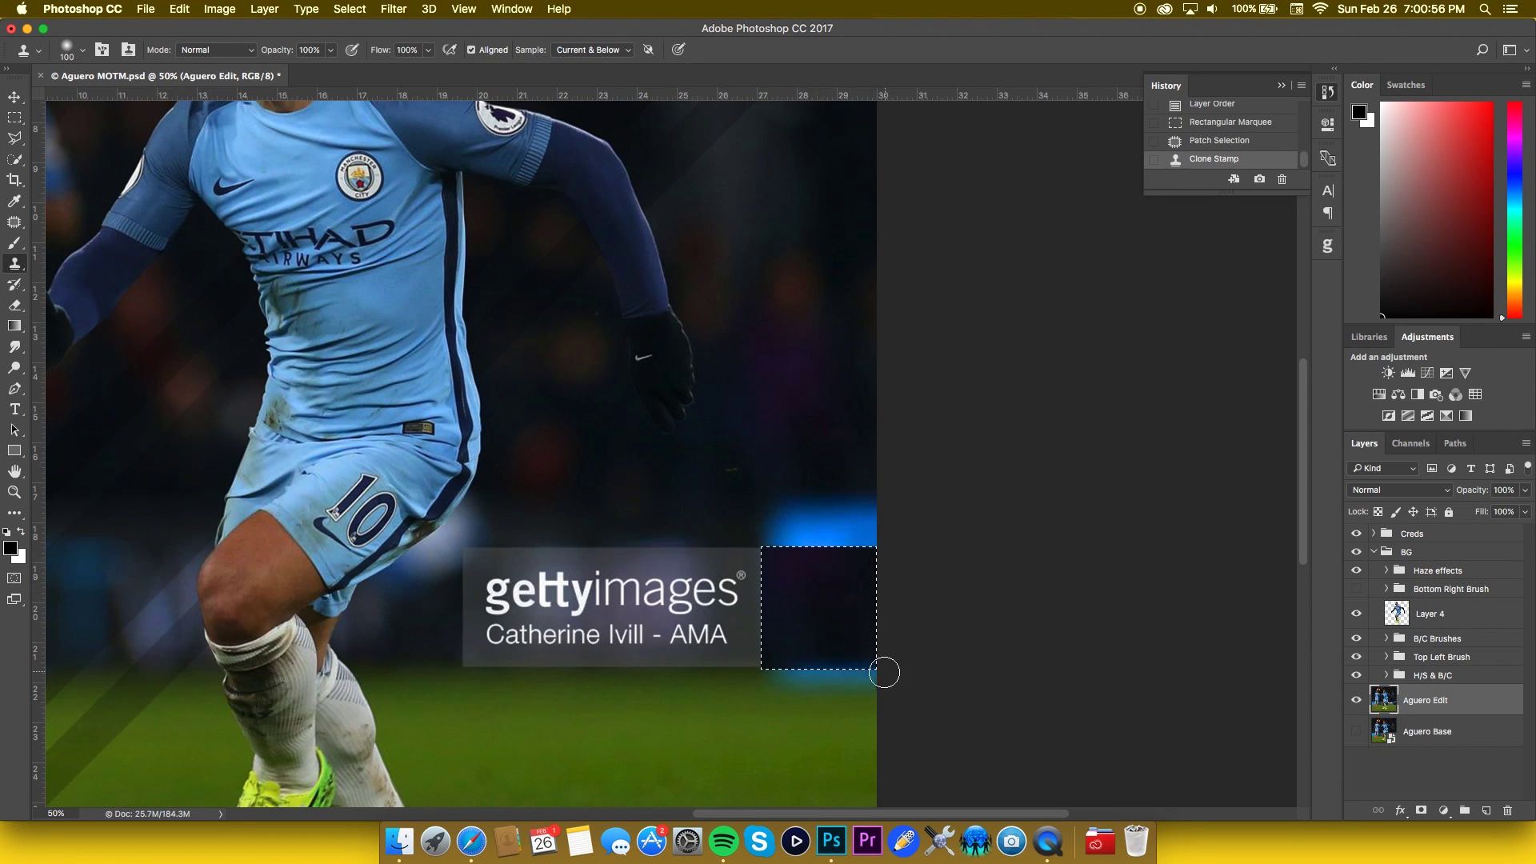
key("super+d")
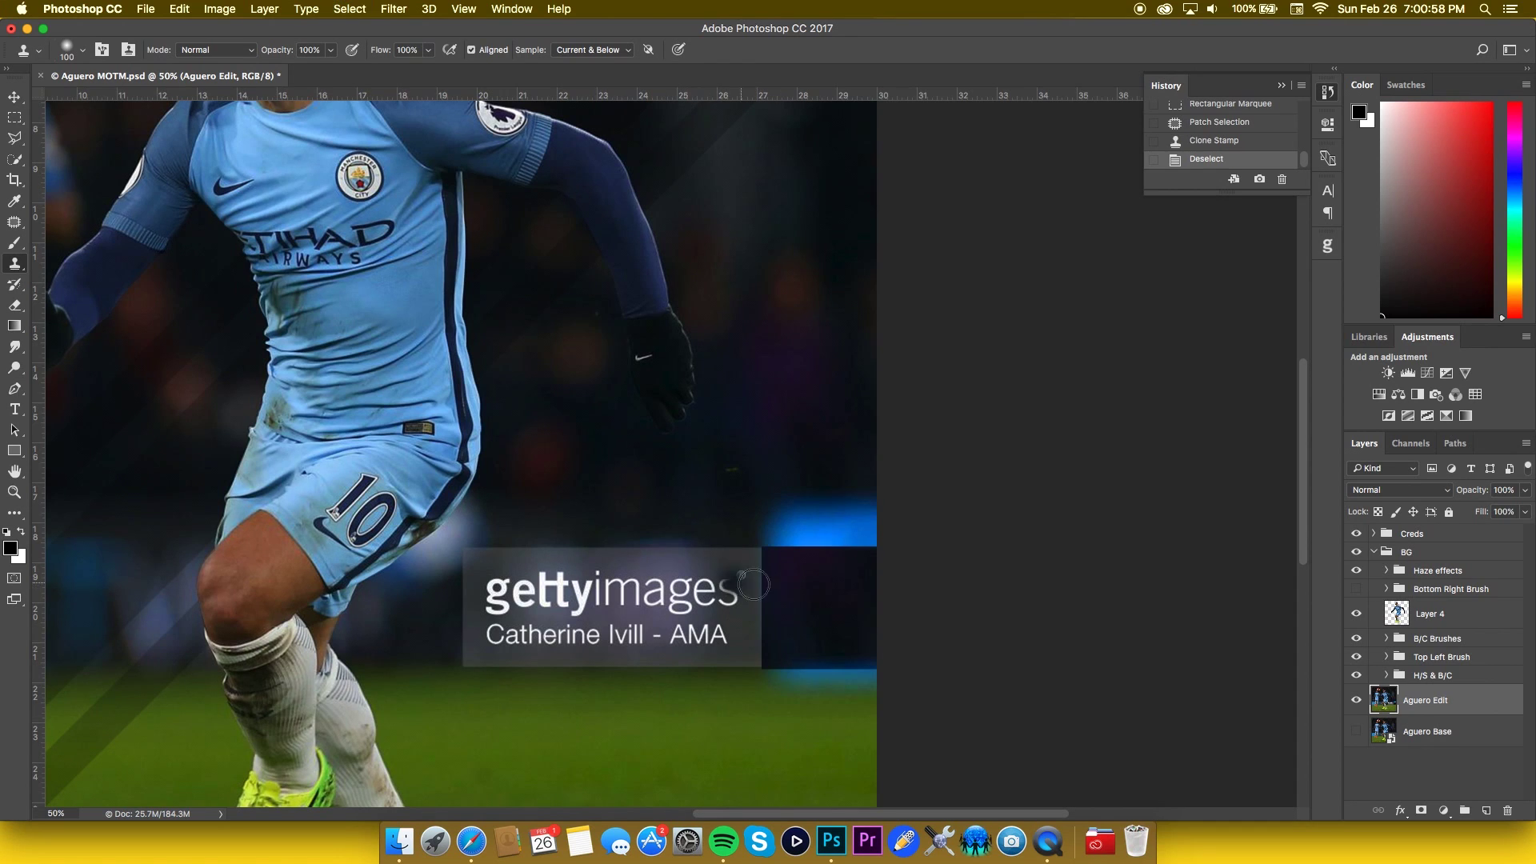
- Clone the dark crowd over the bright blue board above the patch and over the Getty Images watermark
left_click(729, 524, "alt")
mouse_move(781, 521)
left_mouse_down()
mouse_move(872, 528)
mouse_move(785, 533)
mouse_move(1012, 519)
left_mouse_up()
mouse_move(827, 516)
left_mouse_down()
mouse_move(789, 493)
mouse_move(869, 514)
mouse_move(858, 543)
mouse_move(786, 544)
mouse_move(800, 566)
mouse_move(861, 555)
mouse_move(883, 606)
mouse_move(799, 637)
left_mouse_up()
key("super+z")
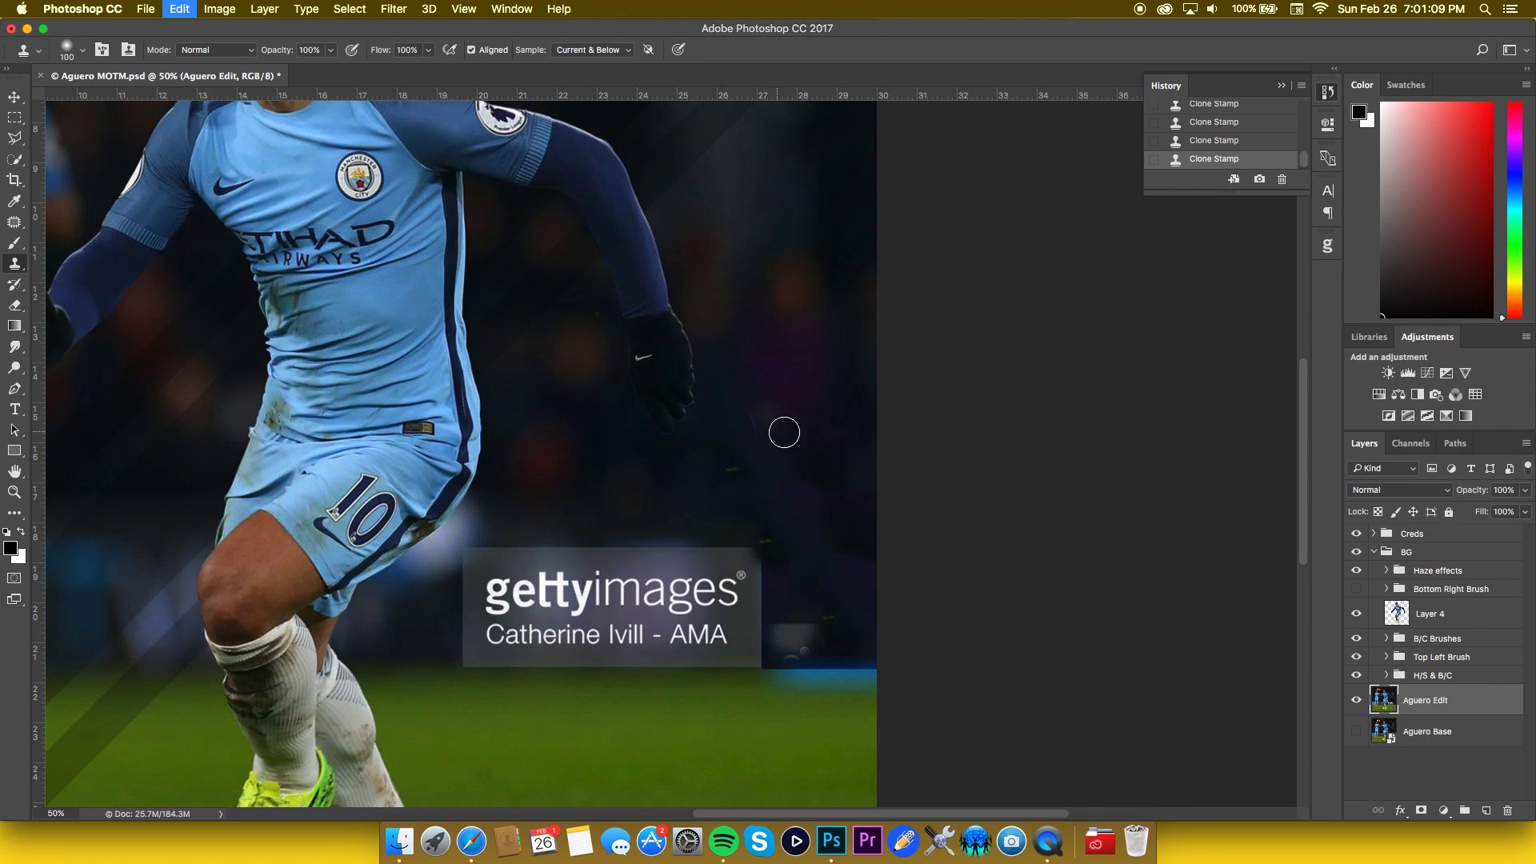
mouse_move(789, 603)
left_mouse_down()
mouse_move(823, 638)
mouse_move(785, 651)
mouse_move(751, 559)
mouse_move(754, 629)
mouse_move(775, 645)
mouse_move(672, 623)
mouse_move(745, 584)
mouse_move(693, 576)
mouse_move(754, 586)
mouse_move(686, 583)
mouse_move(758, 568)
mouse_move(561, 585)
mouse_move(621, 552)
mouse_move(484, 573)
mouse_move(519, 608)
mouse_move(512, 628)
mouse_move(632, 632)
mouse_move(640, 620)
mouse_move(512, 628)
mouse_move(703, 593)
mouse_move(547, 596)
left_mouse_up()
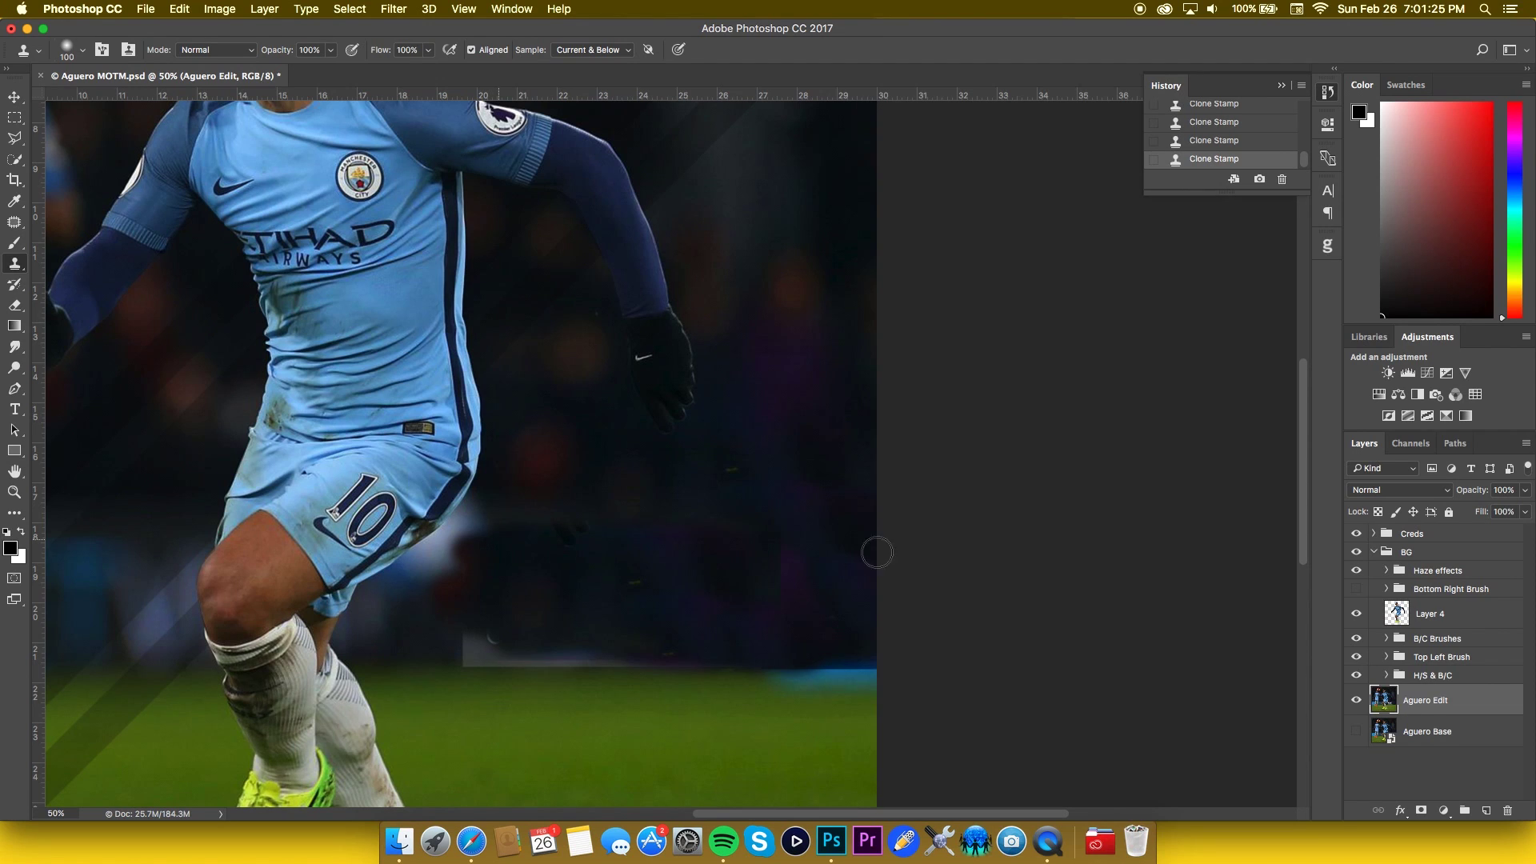
- Clone away the remaining watermark strip where the dark crowd meets the grass
left_click(566, 514)
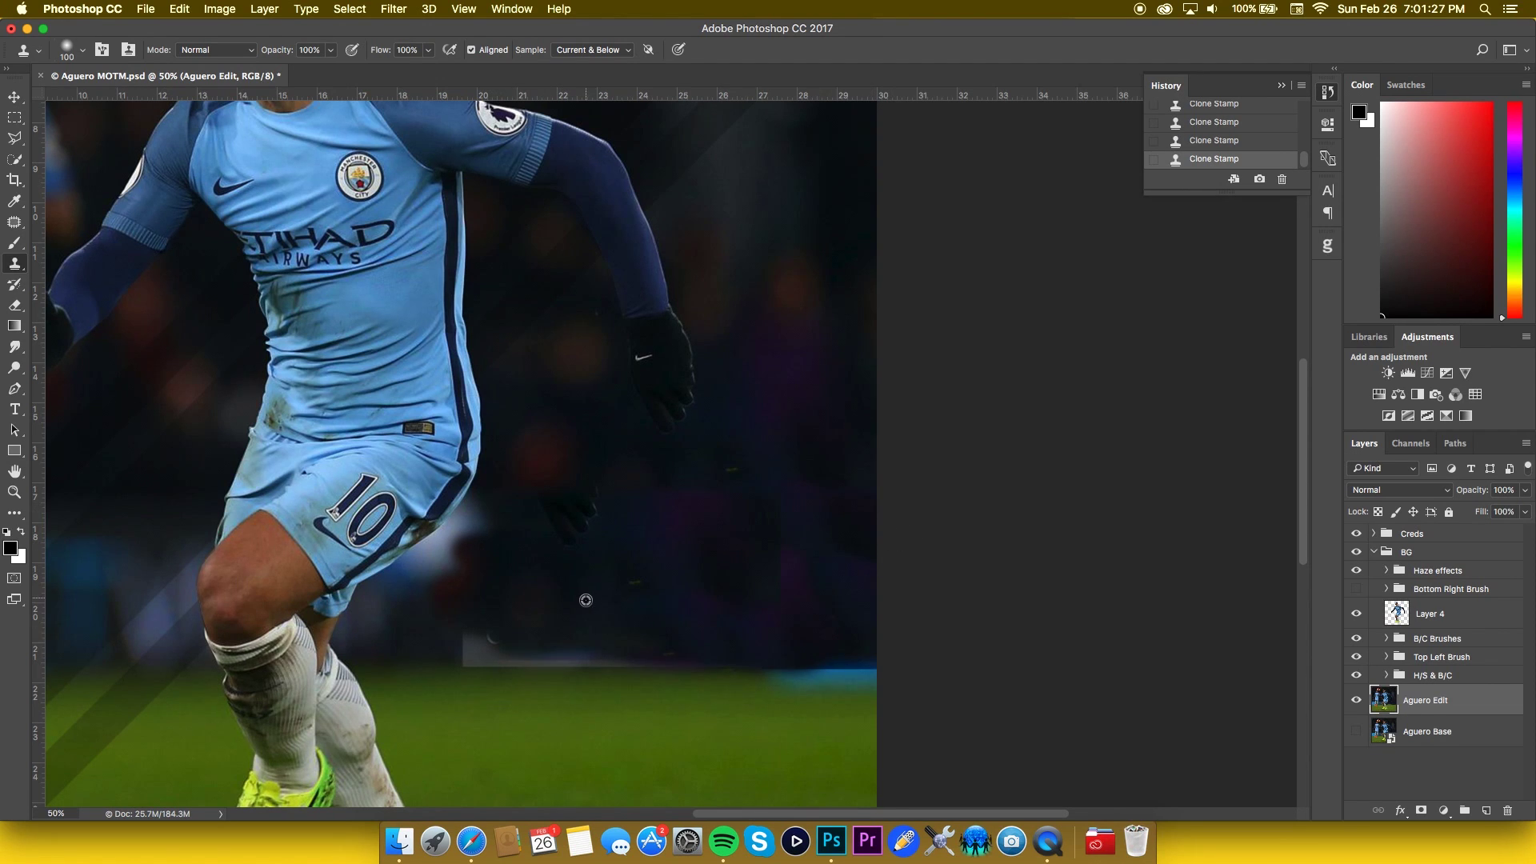
mouse_move(677, 667)
left_mouse_down()
mouse_move(467, 641)
mouse_move(619, 652)
mouse_move(606, 654)
left_mouse_up()
key("super+z")
left_click(471, 655, "alt")
left_click(431, 633, "alt")
left_click(596, 642, "alt")
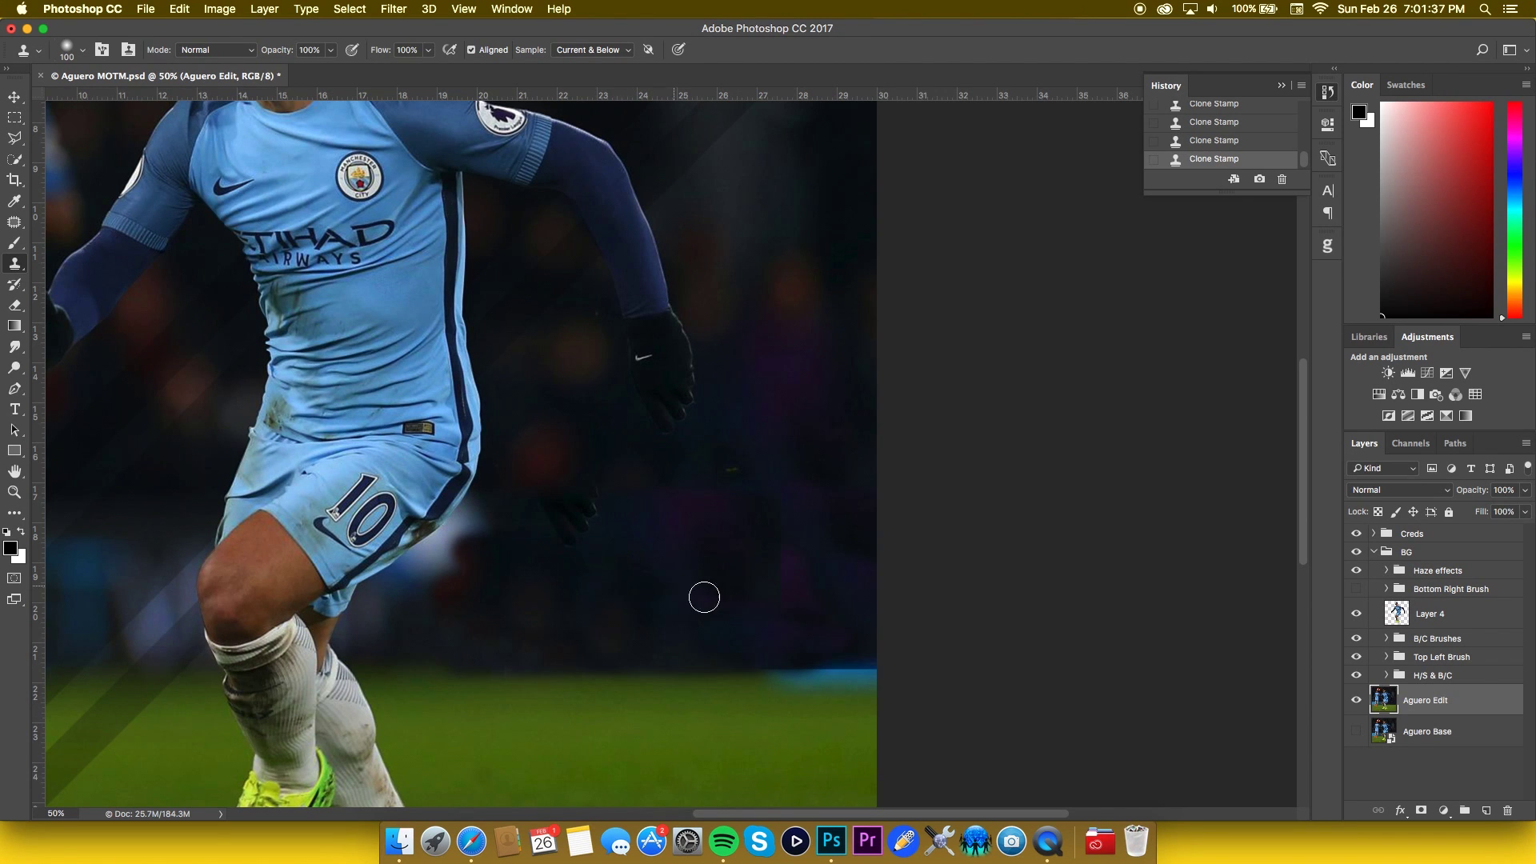
- Clone dark crowd over the duplicated glove and the pale blur beside the player's shorts
scroll(826, 648, "down", 3)
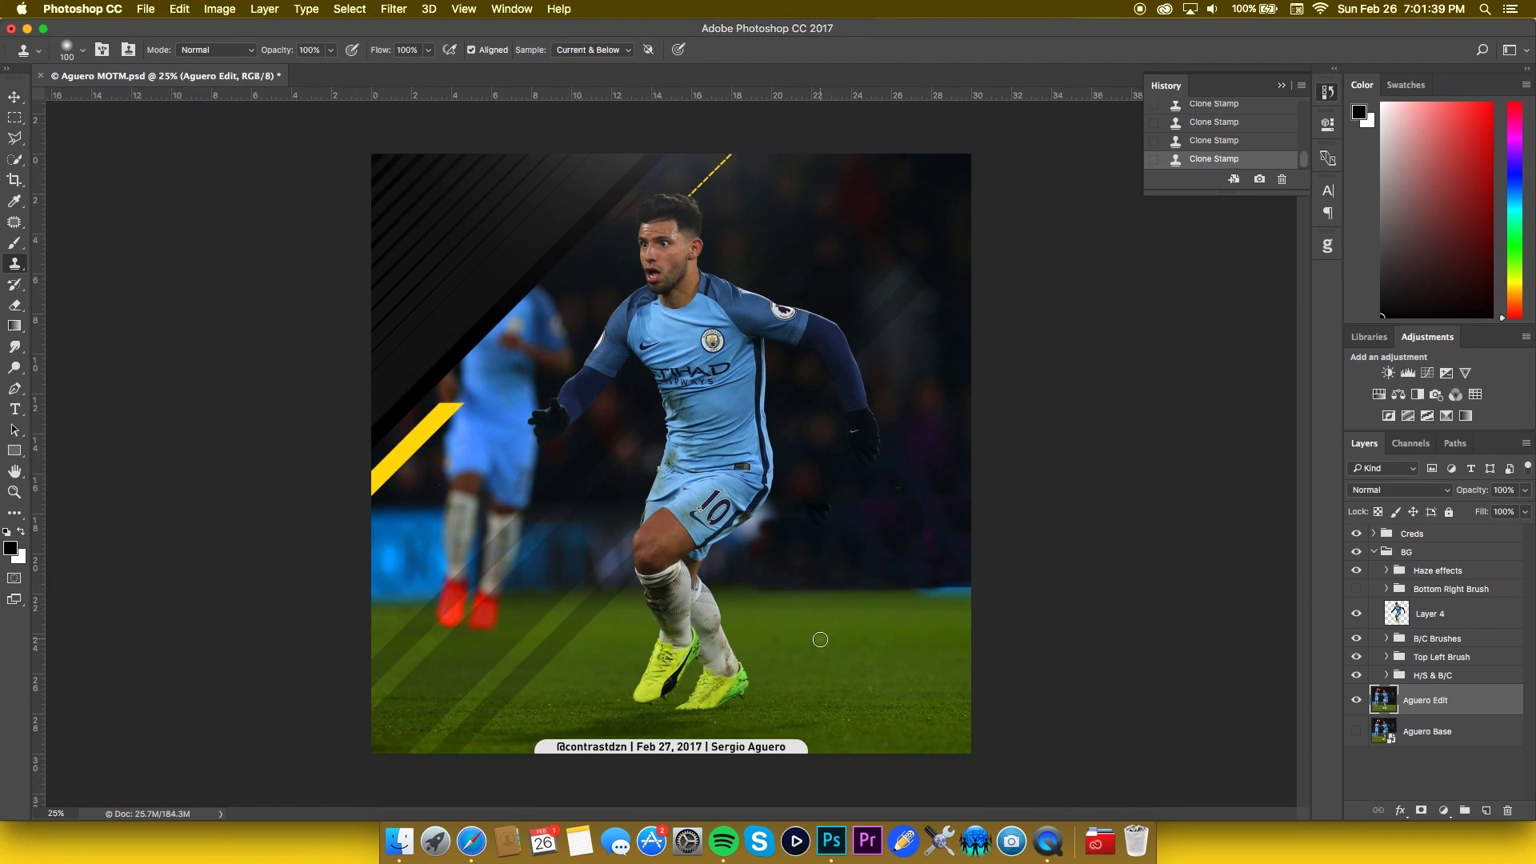
key("super+minus")
key("super+minus")
key("super+minus")
key("super+equal")
key("super+equal")
key("super+equal")
key("super+equal")
key("super+equal")
key("super+equal")
key("super+equal")
key("super+equal")
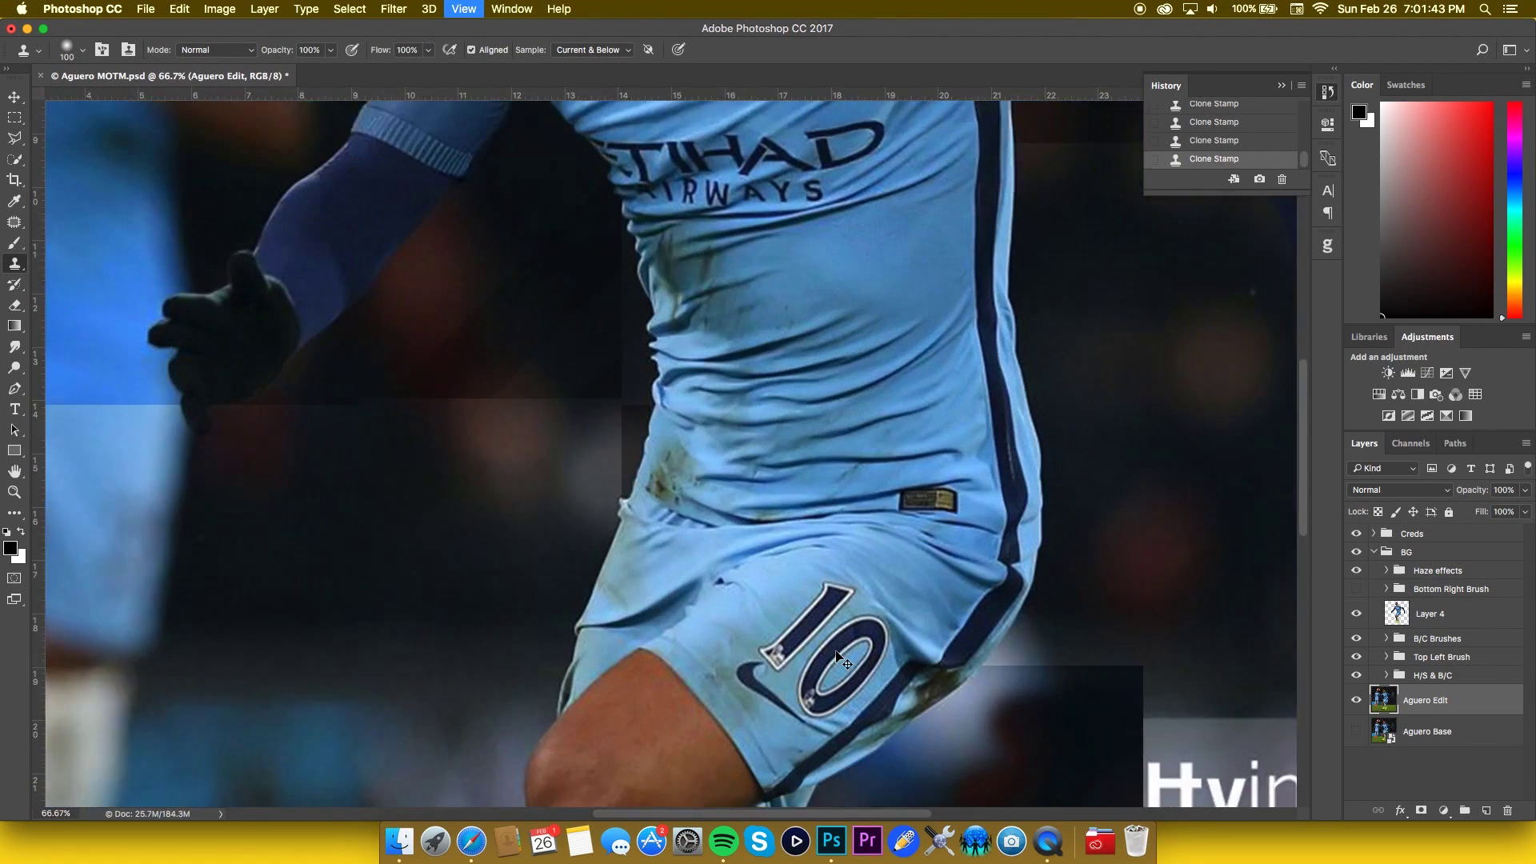
scroll(1040, 463, "down", 5)
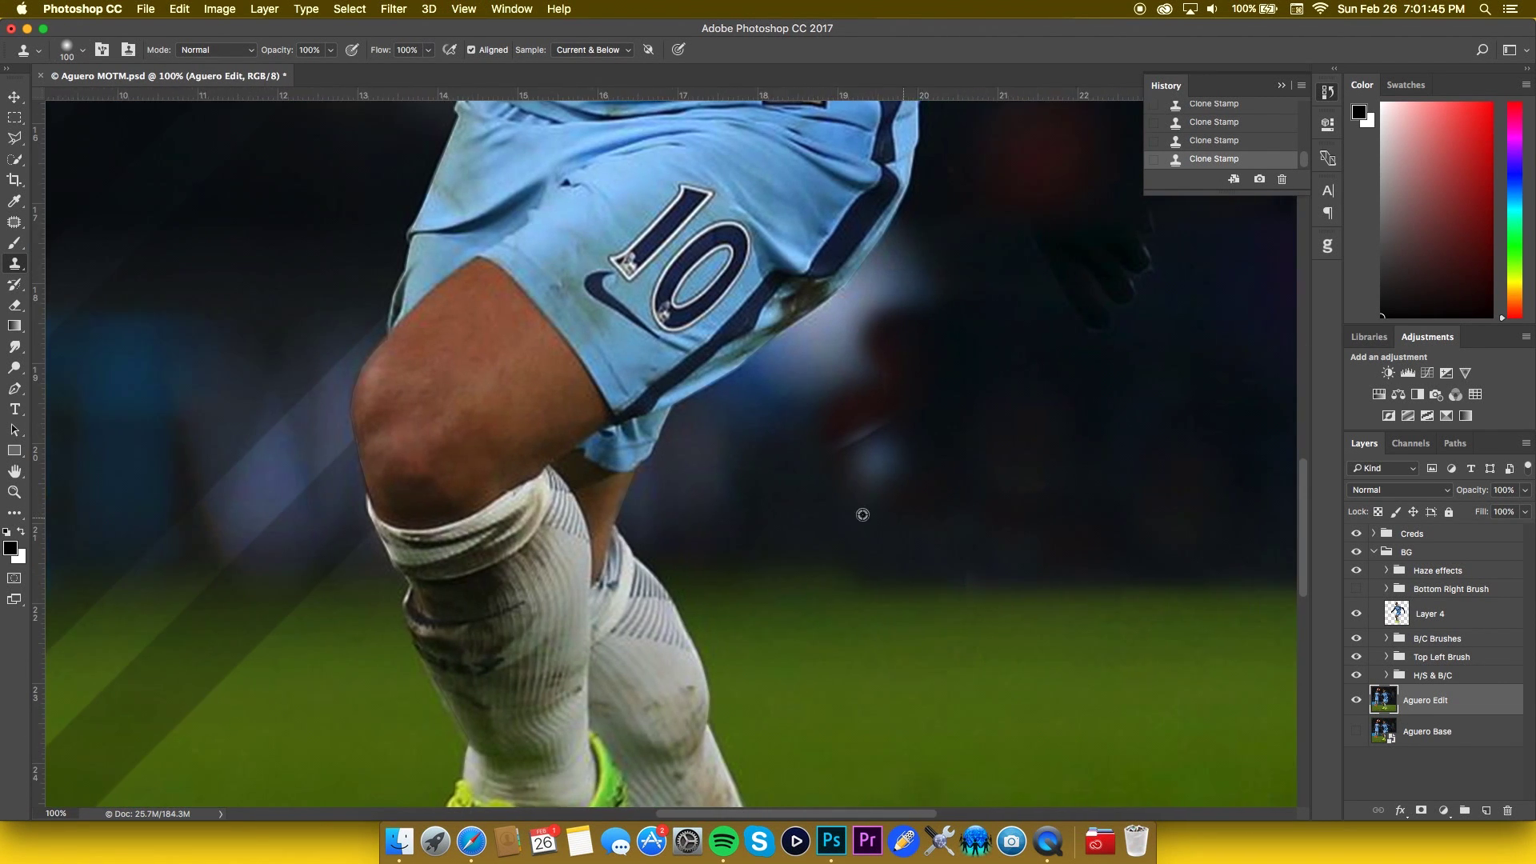
key("super+equal")
key("super+equal")
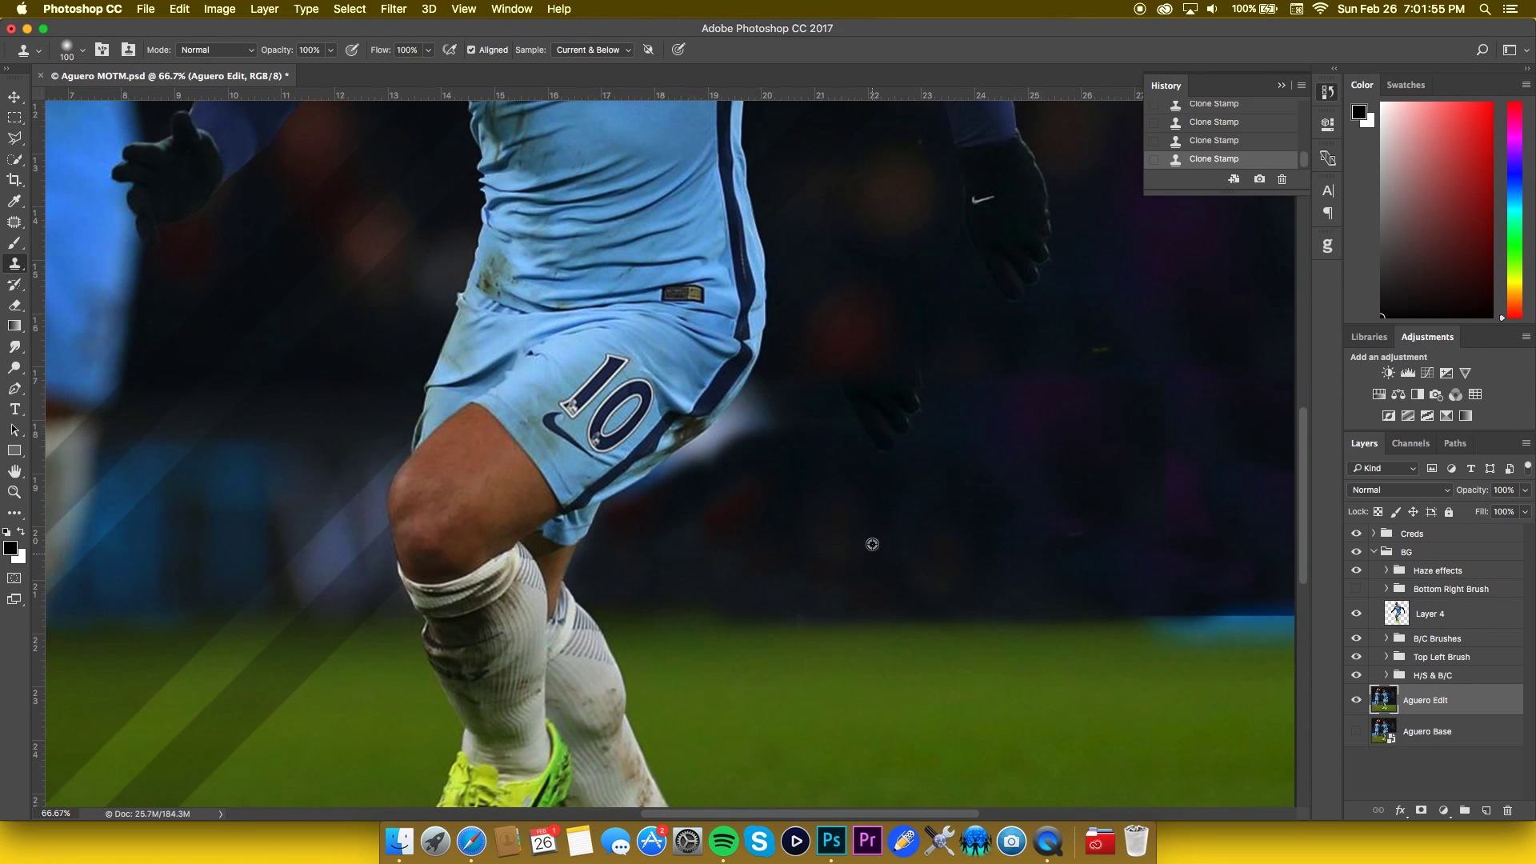
mouse_move(902, 383)
left_mouse_down()
mouse_move(932, 404)
mouse_move(909, 377)
mouse_move(884, 404)
left_mouse_up()
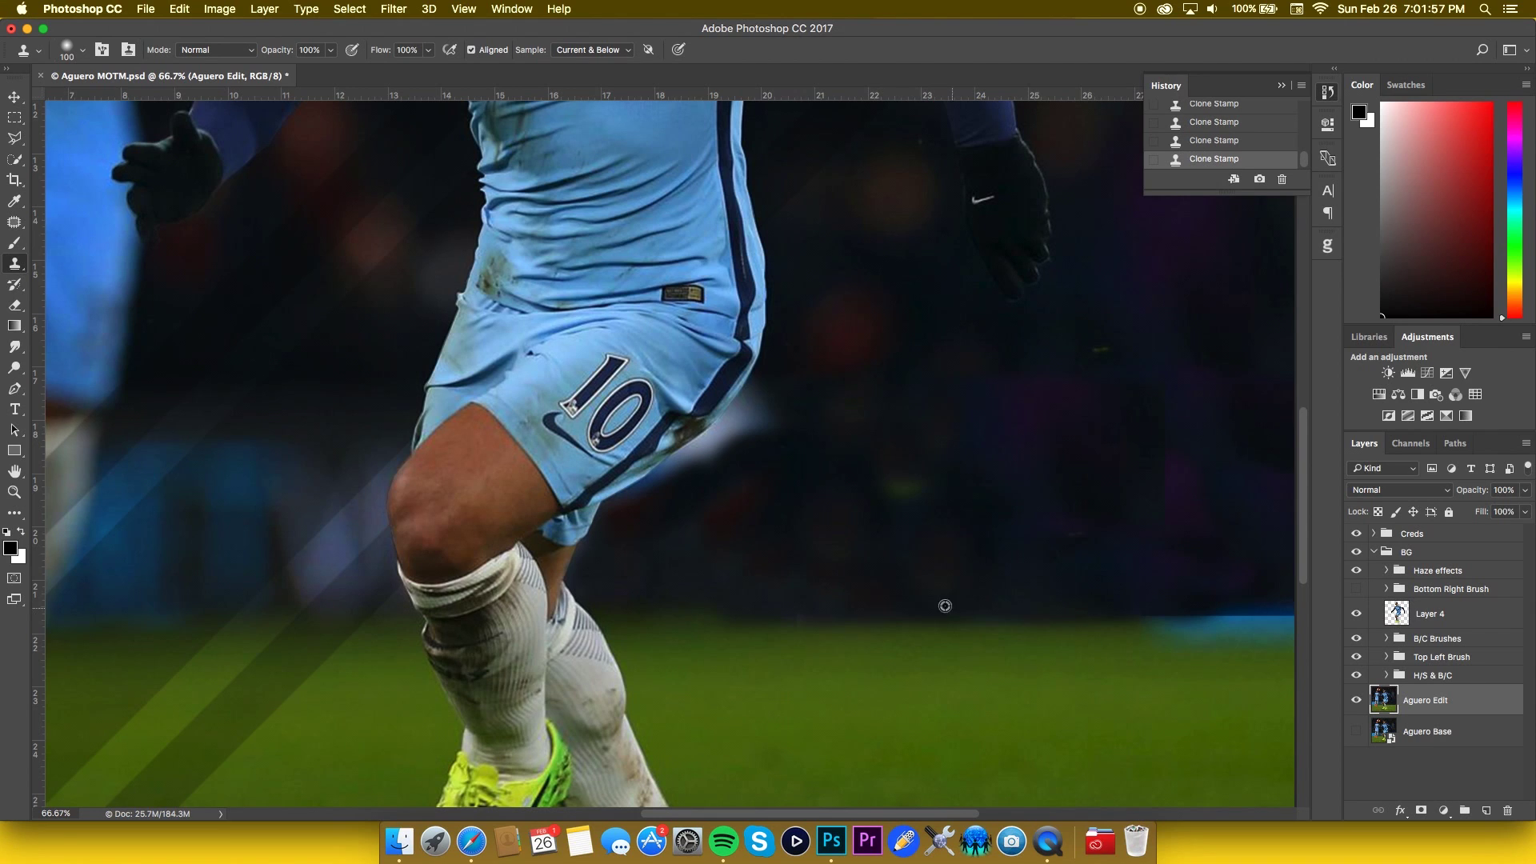
mouse_move(685, 488)
left_mouse_down()
mouse_move(751, 439)
mouse_move(738, 509)
left_mouse_up()
mouse_move(712, 456)
left_mouse_down()
mouse_move(680, 479)
mouse_move(753, 434)
mouse_move(760, 409)
mouse_move(657, 485)
left_mouse_up()
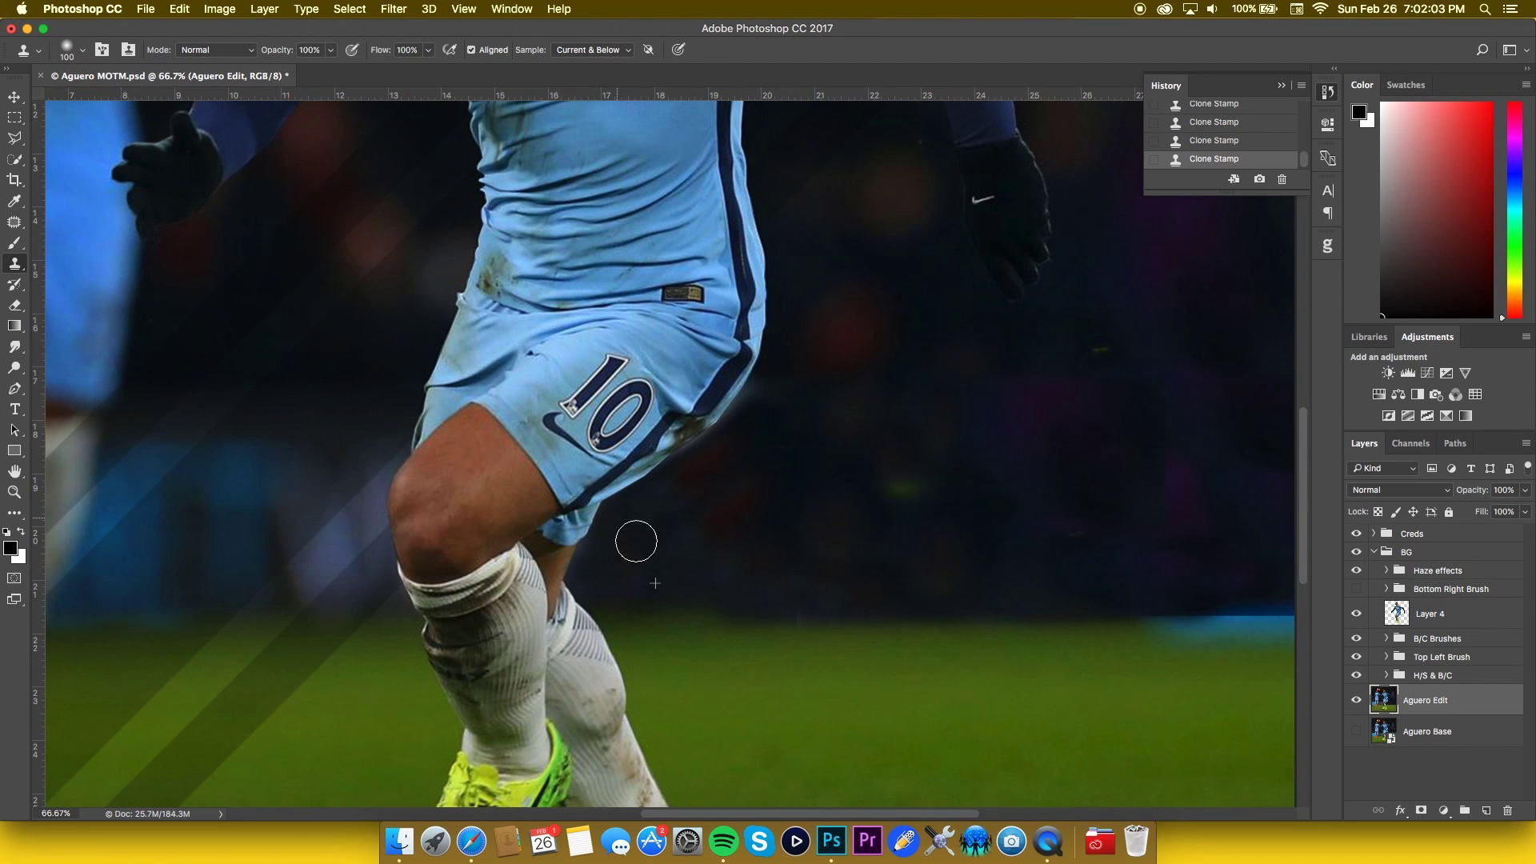
- Try to clone grass along the far edge of the pitch to cover the remaining blue strip
scroll(903, 498, "right", 10)
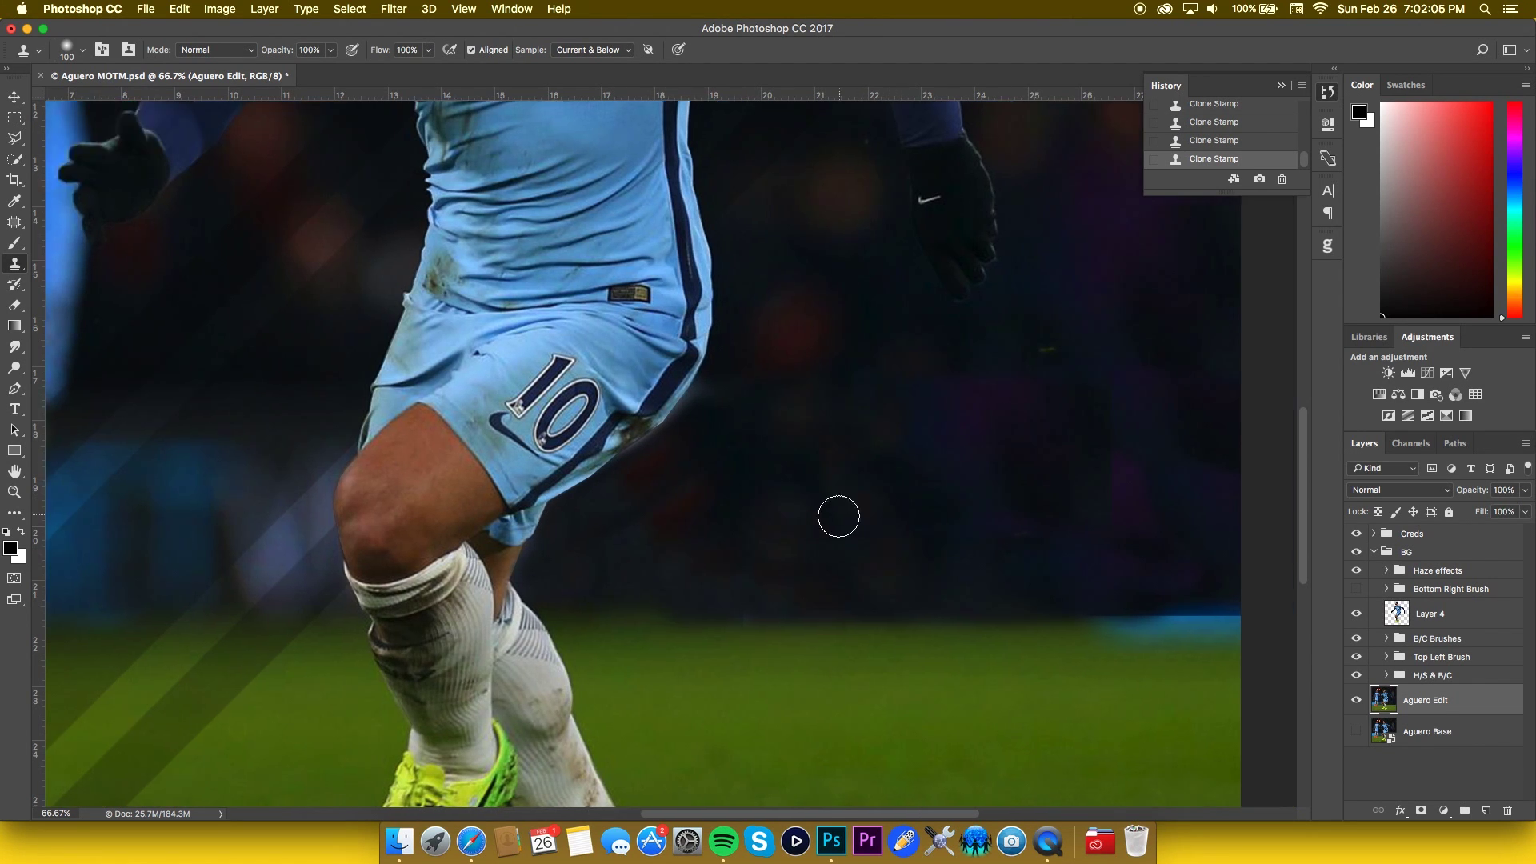
left_click(749, 678, "alt")
mouse_move(778, 631)
left_mouse_down()
mouse_move(699, 640)
mouse_move(783, 639)
mouse_move(593, 693)
mouse_move(627, 679)
mouse_move(607, 638)
mouse_move(213, 631)
mouse_move(268, 643)
left_mouse_up()
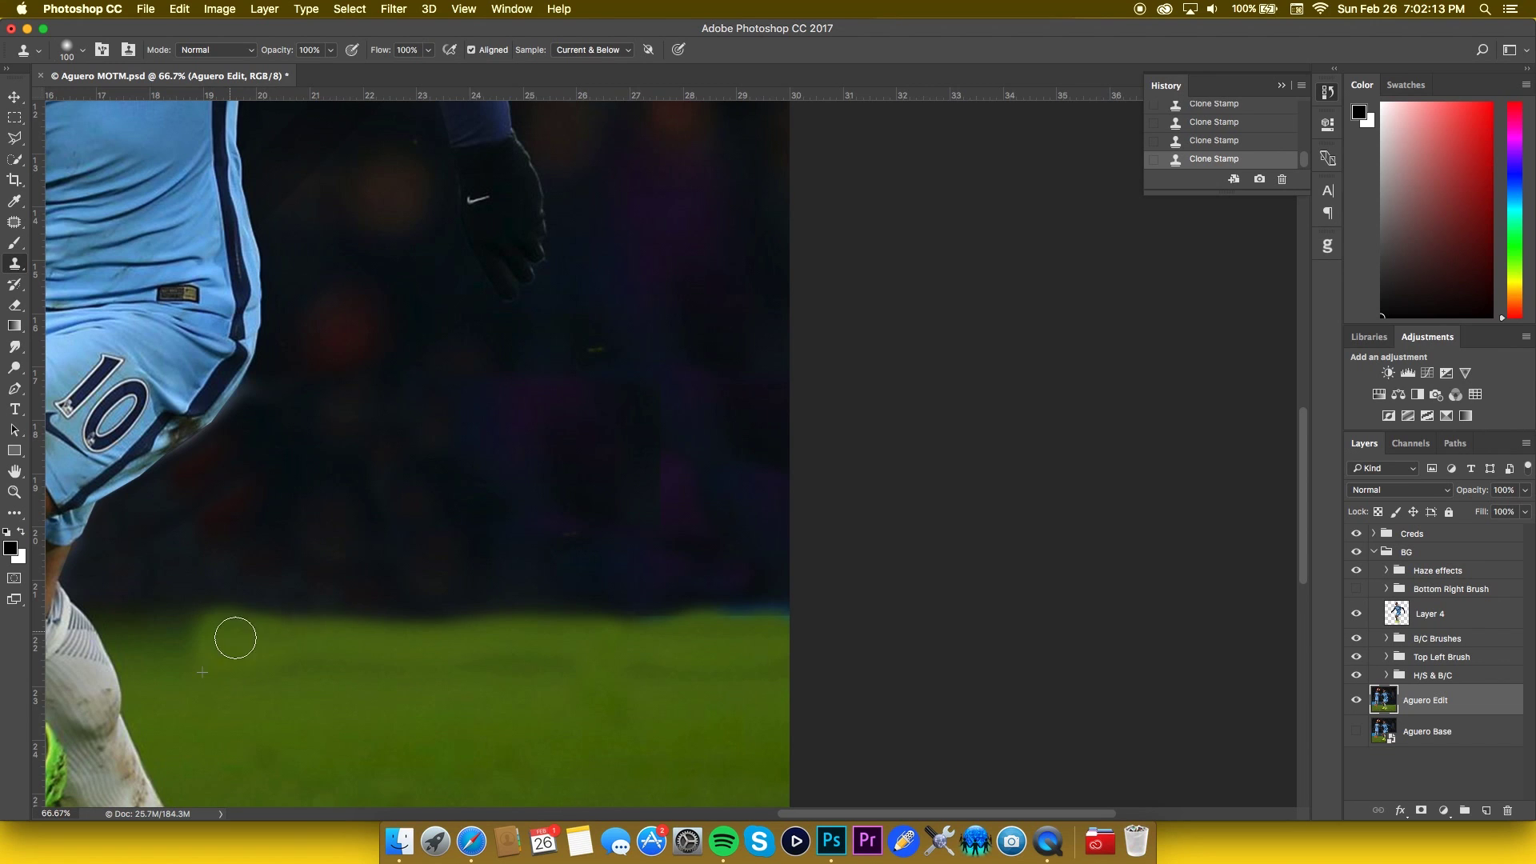
key("super+0")
key("super+minus")
key("super+minus")
key("super+minus")
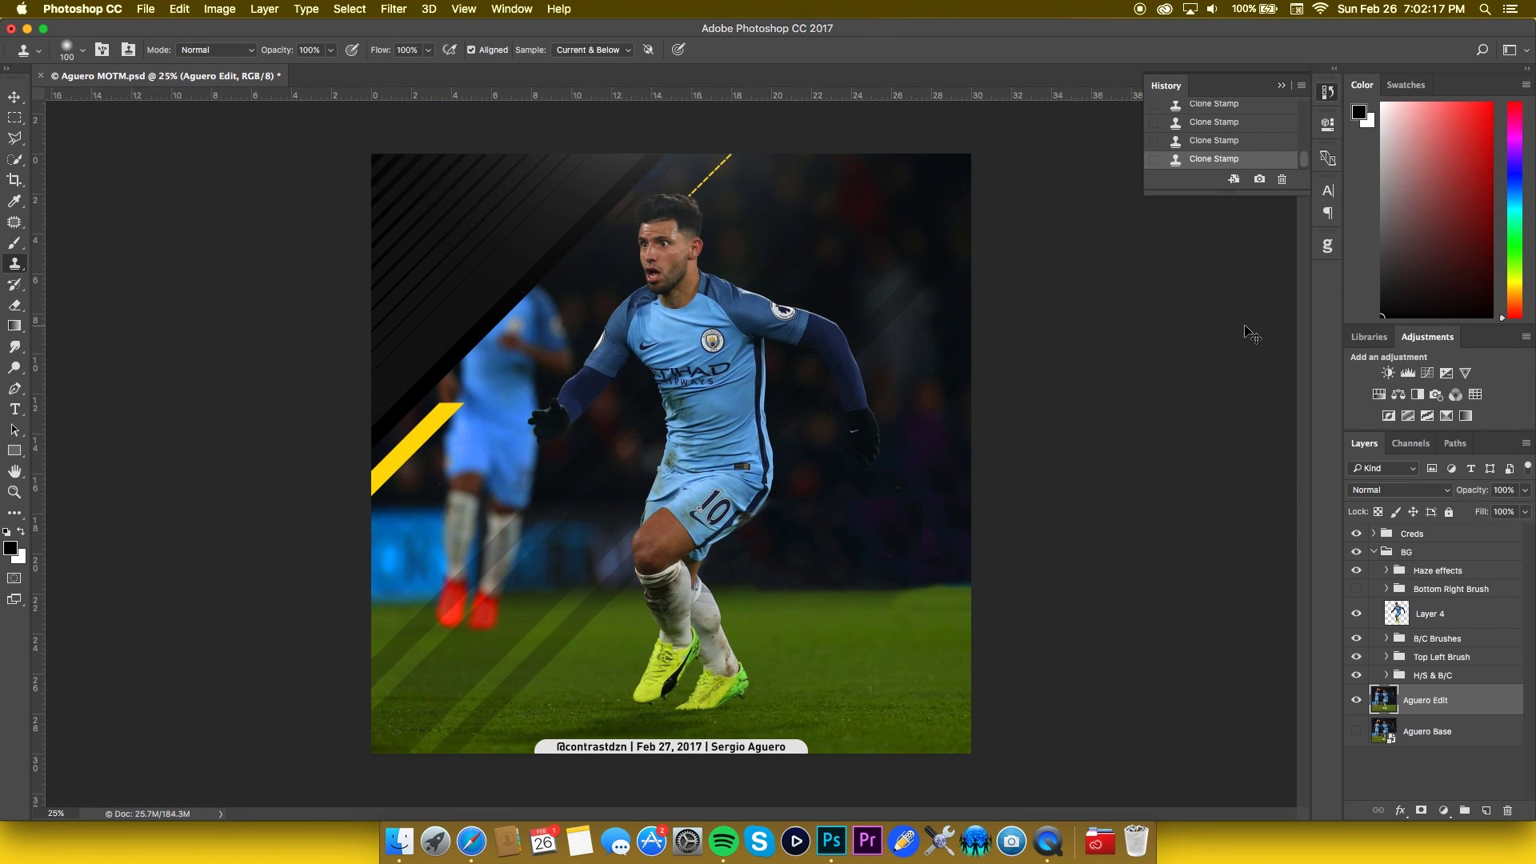
- Delete the latest grass clone stroke from the history
key("super+plus")
key("super+plus")
key("super+plus")
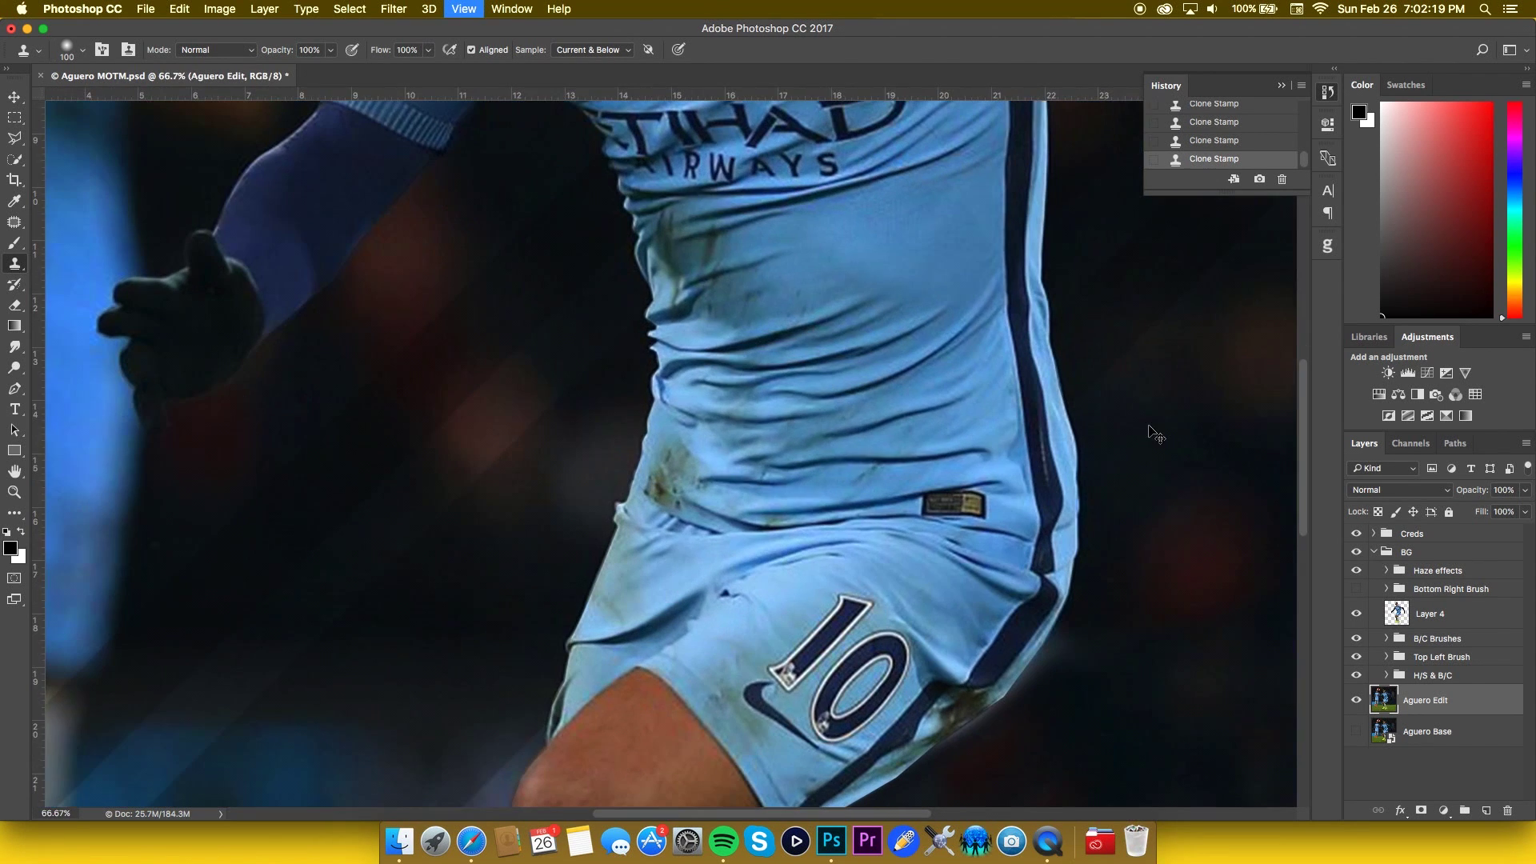
key("super+plus")
left_click(1282, 181)
key("Return")
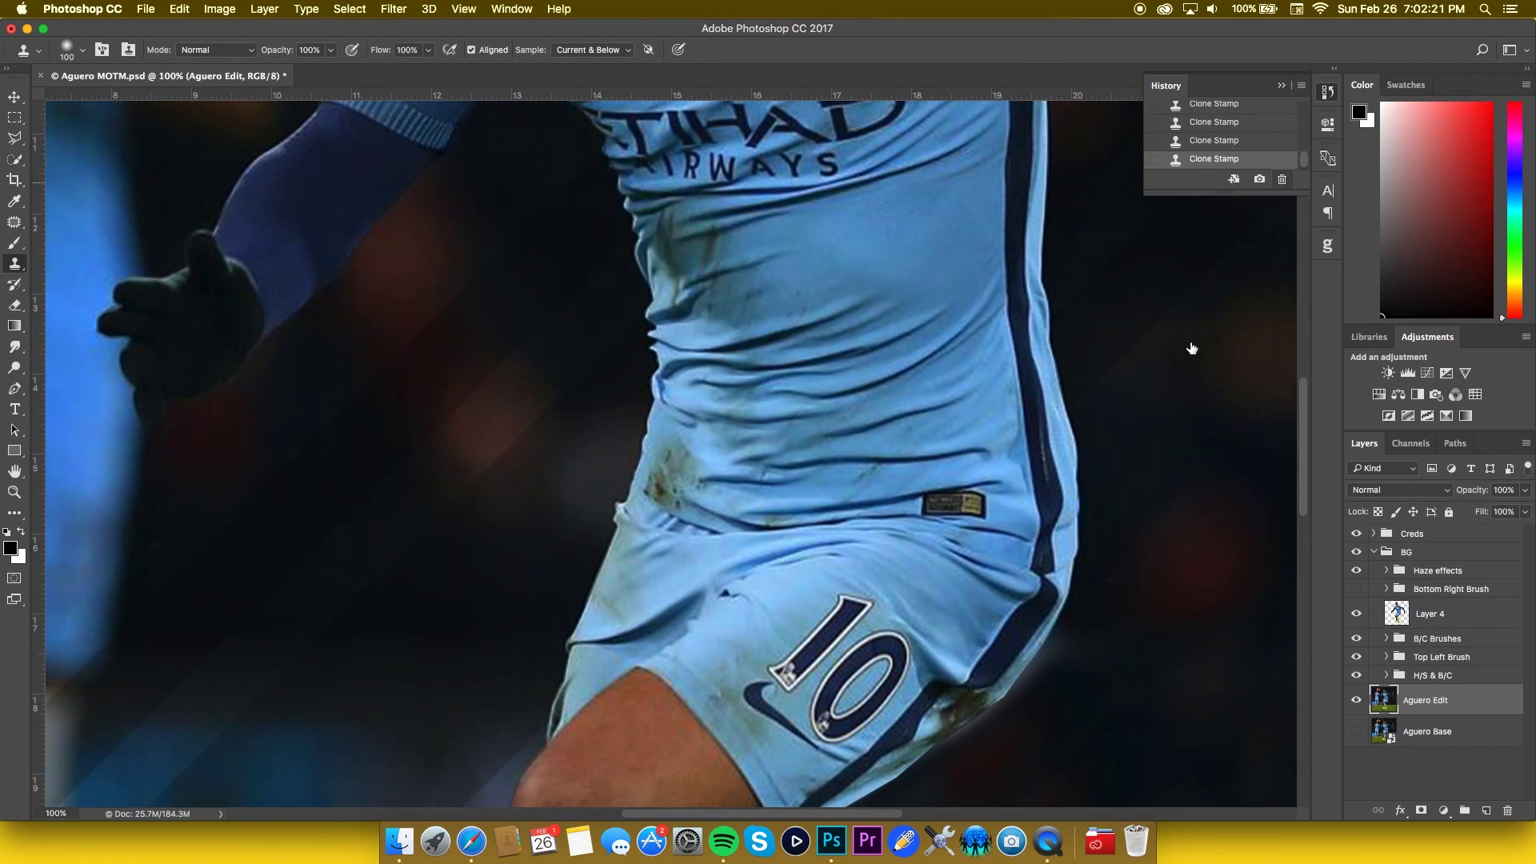
- Clone the dark crowd and the pitch edge over the blue strip at the photo's edge
scroll(1090, 521, "down", 10)
scroll(1085, 525, "down", 5)
scroll(1091, 520, "right", 10)
scroll(823, 370, "right", 3)
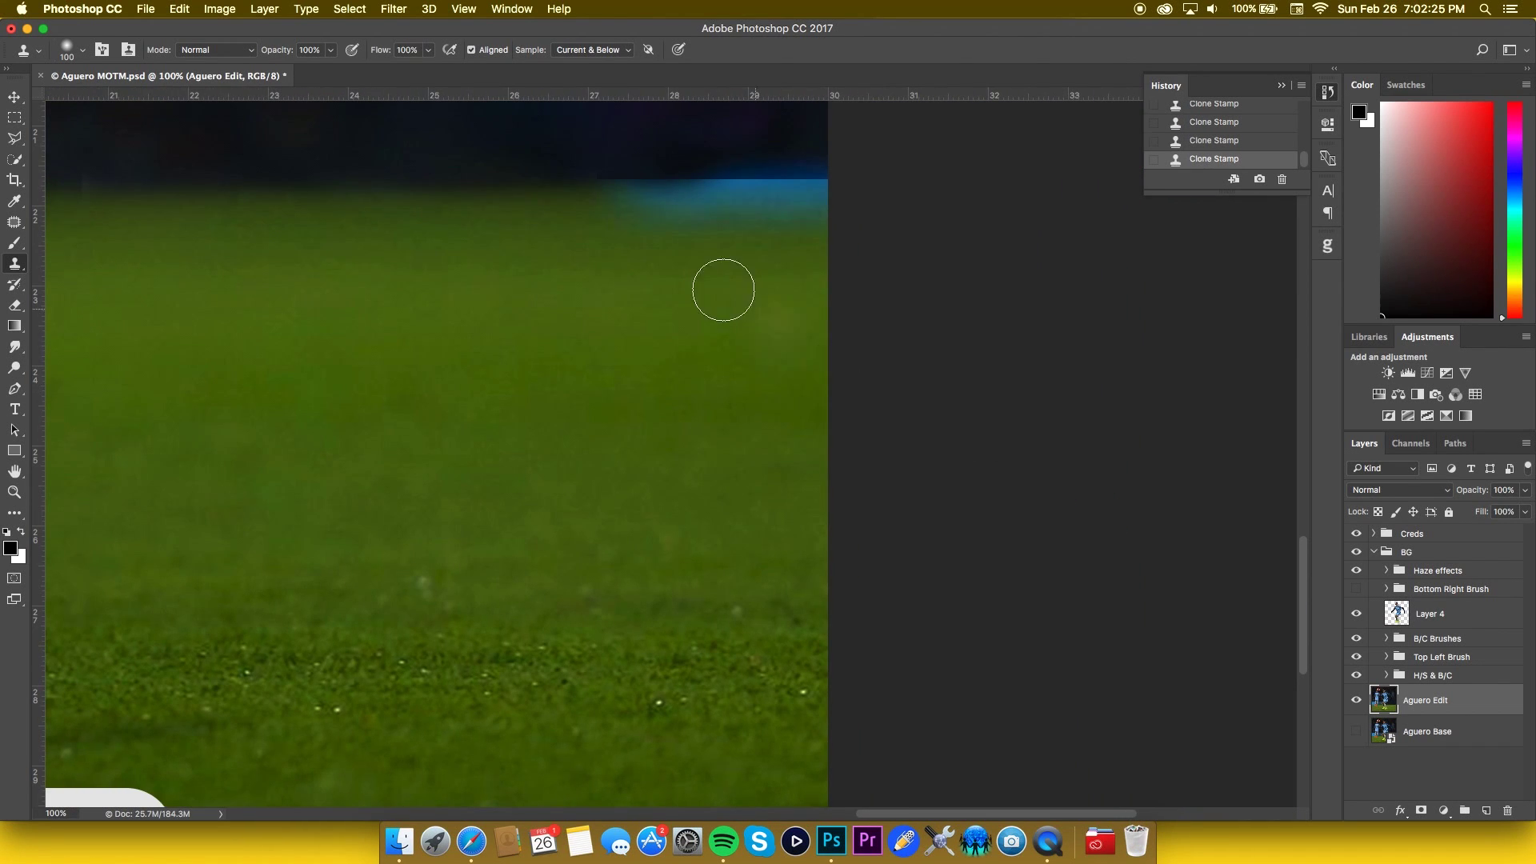
scroll(718, 292, "up", 3)
left_click(546, 255, "alt")
left_click_drag(611, 254, 850, 265)
left_click_drag(614, 247, 812, 264)
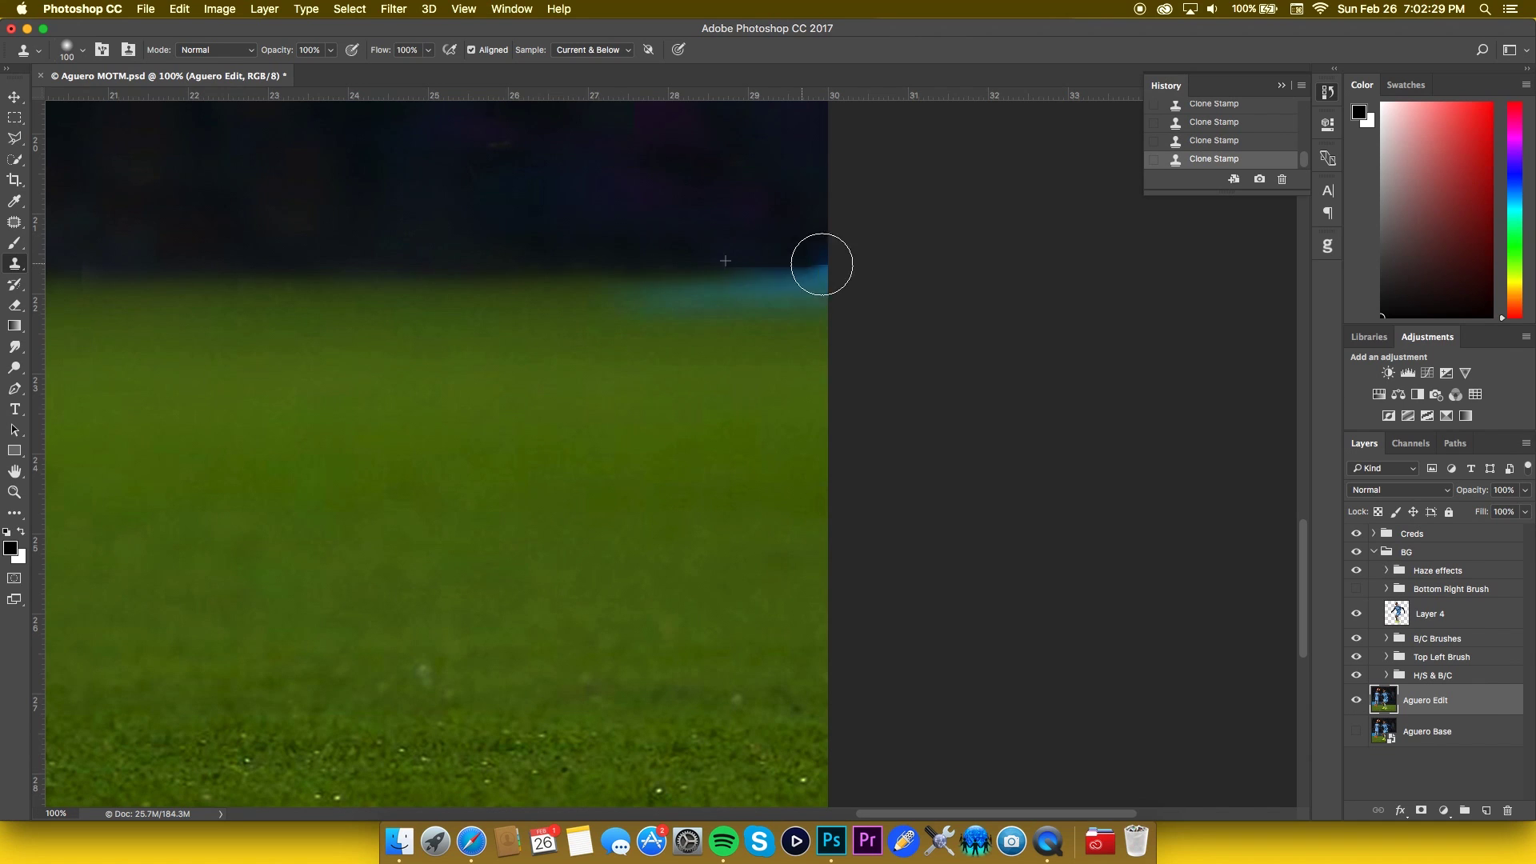
left_click_drag(630, 246, 928, 265)
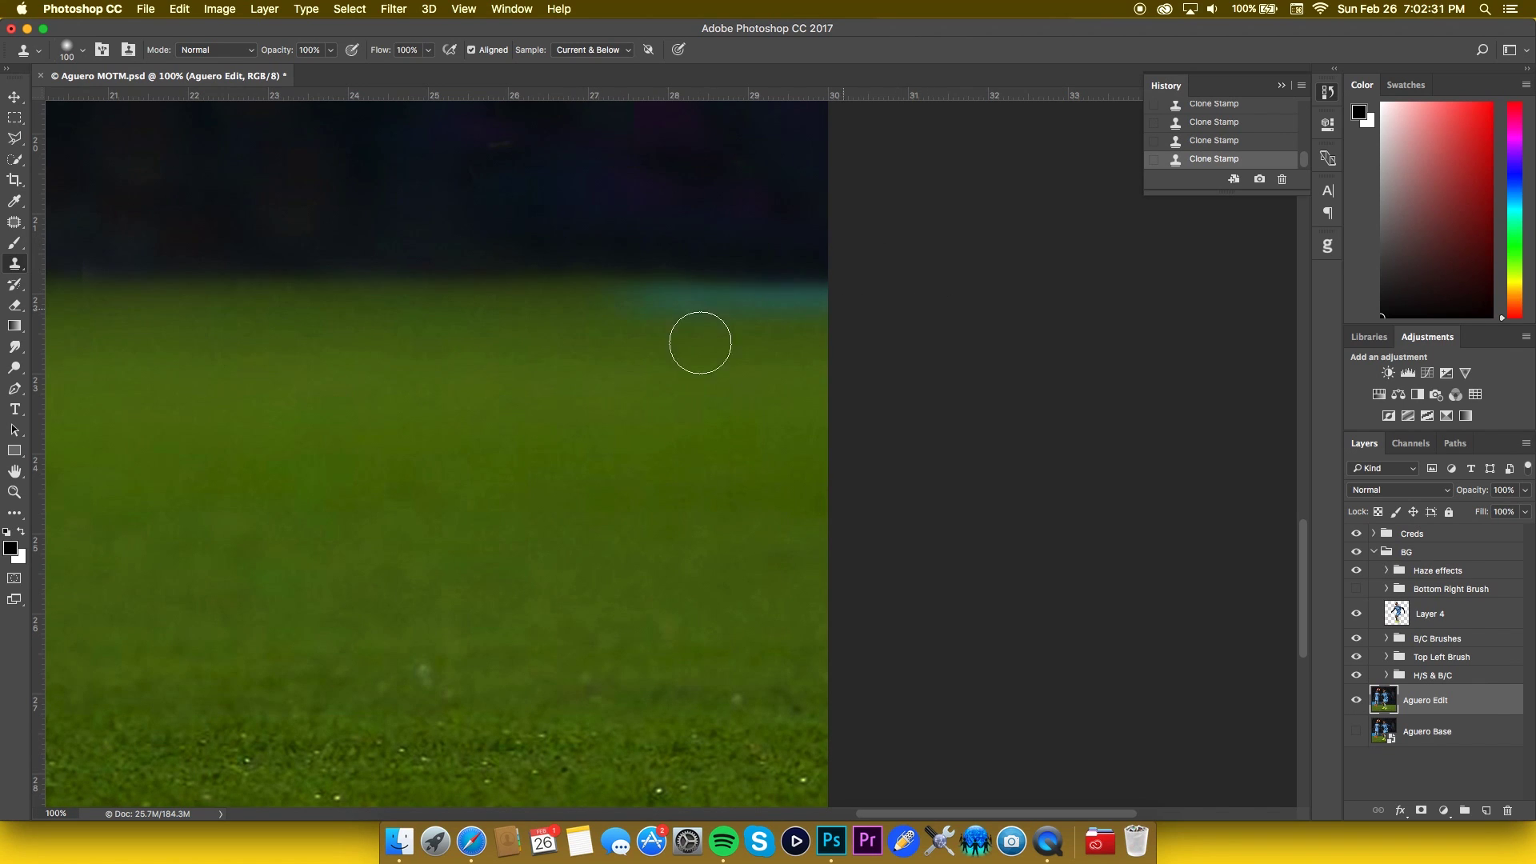
left_click_drag(578, 296, 859, 320)
left_click(600, 302, "alt")
left_click(651, 304, "alt")
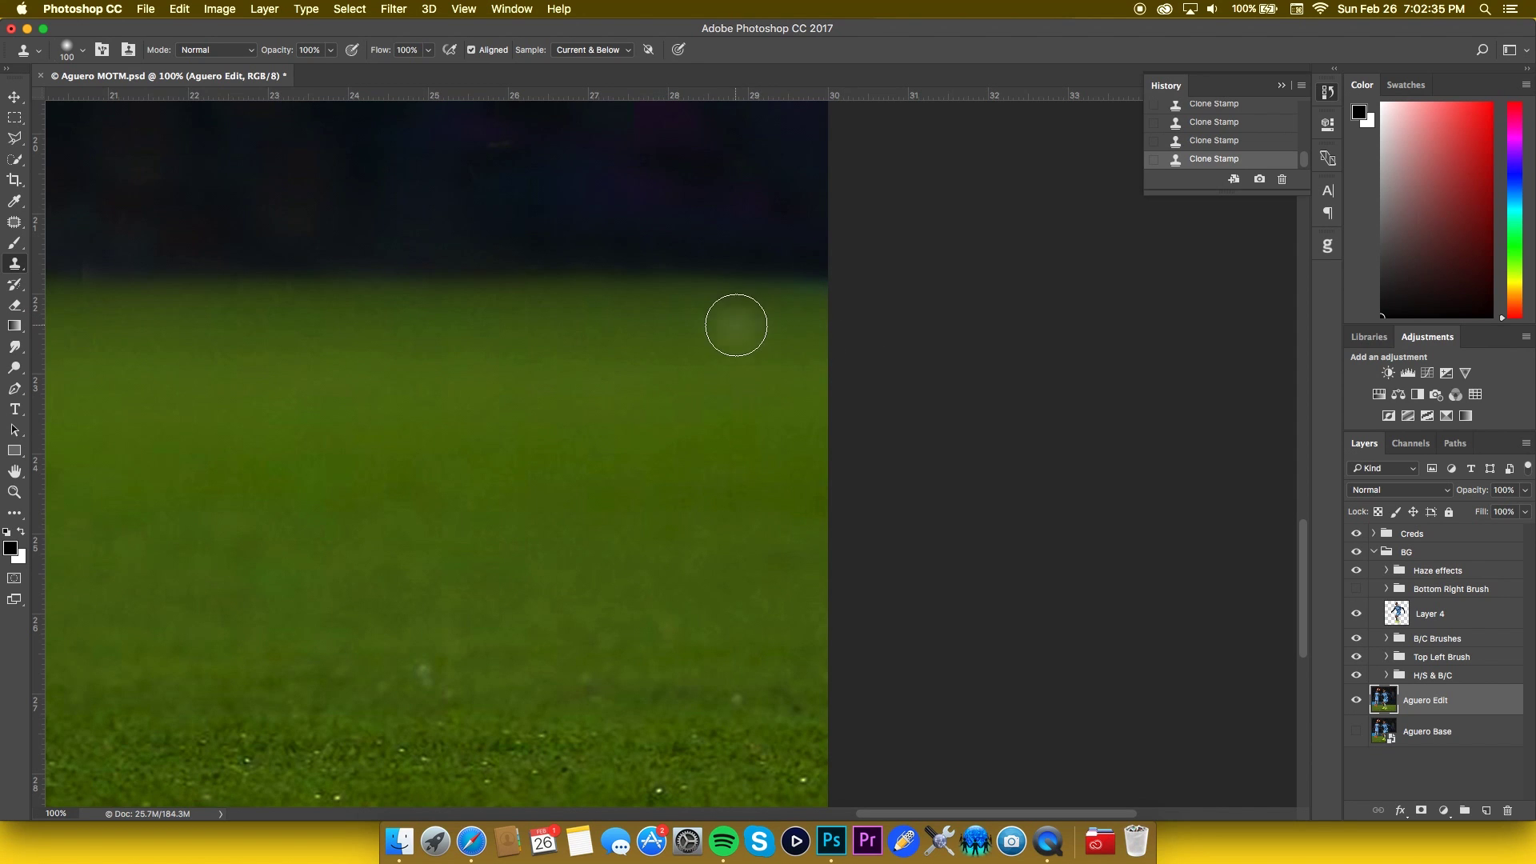
- Show the Bottom Right Brush group again, with the whole graphic in view
key("super+0")
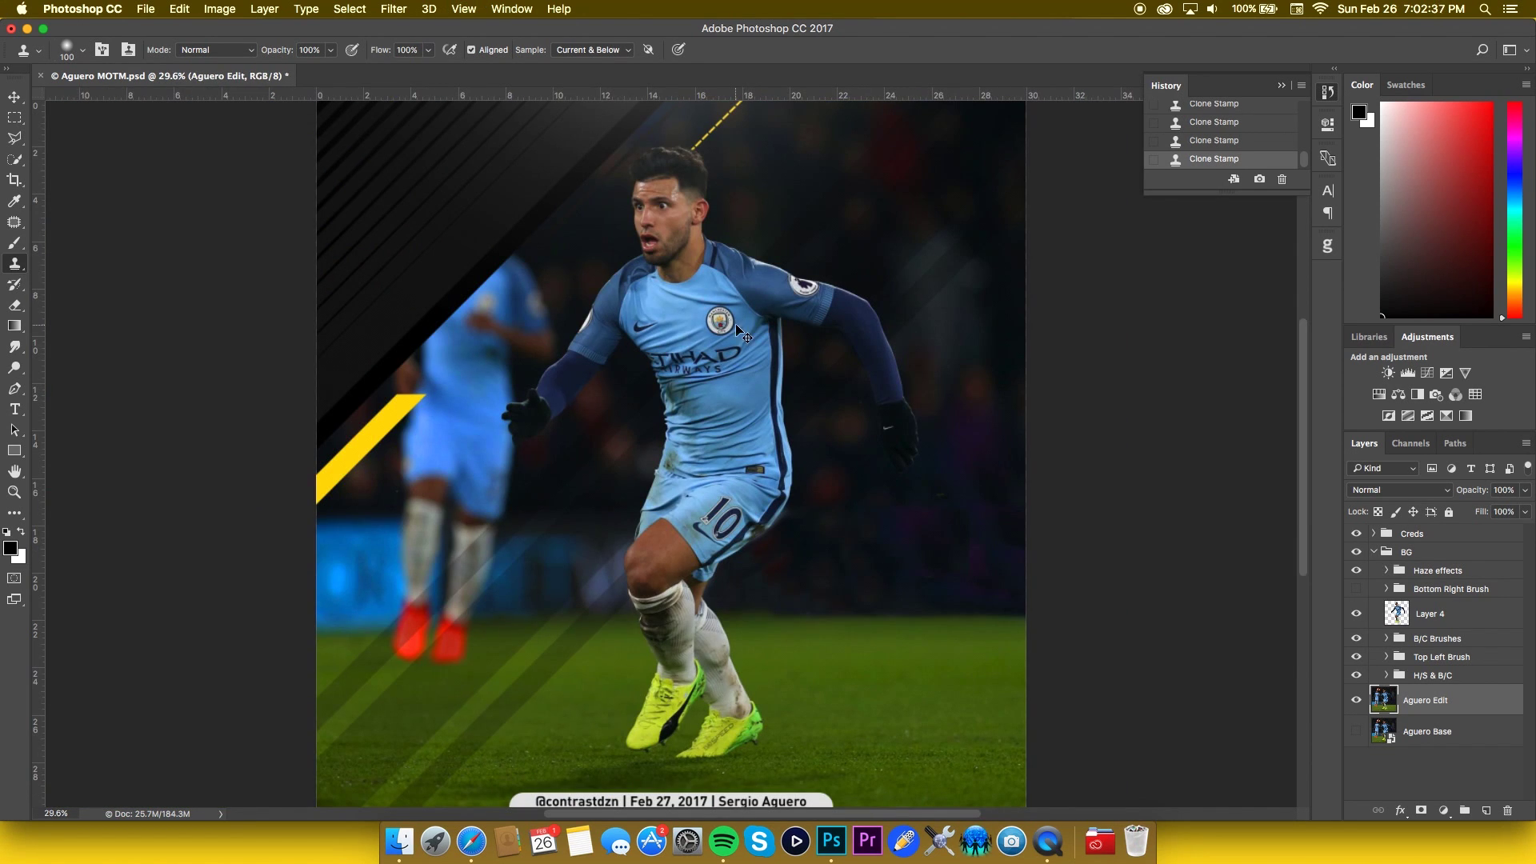
key("super+minus")
key("v")
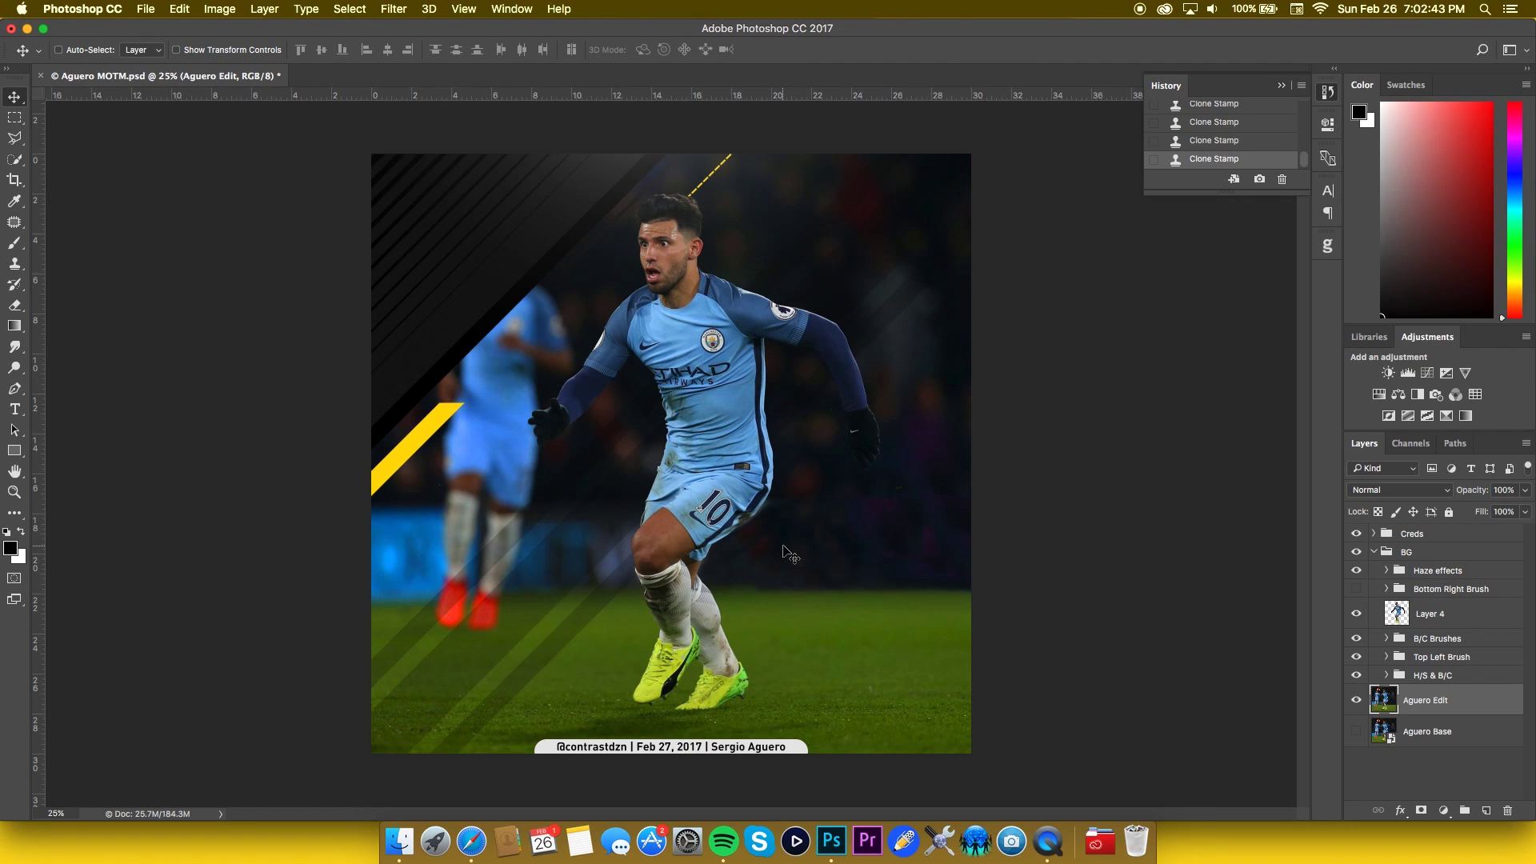
left_click(1355, 590)
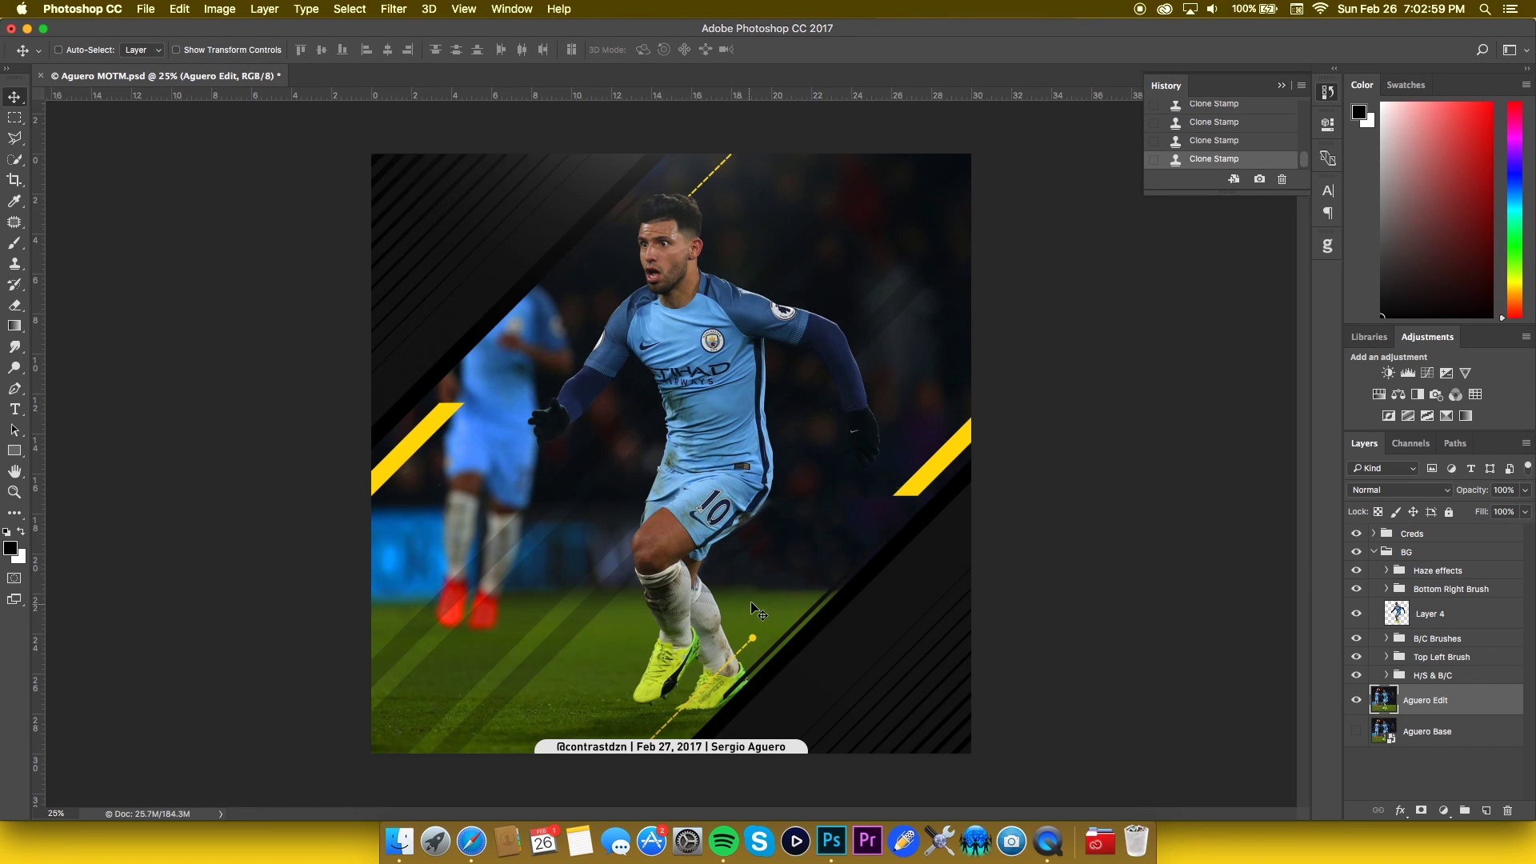
- Show Aguero Base, nudge it left together with Aguero Edit and the cutout layer, and leave only the cutout layer selected
left_click(1354, 731)
left_click(1463, 731, "shift")
left_click(1457, 620, "super")
key("shift+Left")
key("shift+Left")
key("shift+Left")
key("shift+Left")
key("shift+Left")
key("shift+Left")
key("shift+Left")
key("shift+Left")
key("shift+Left")
key("shift+Left")
key("shift+Left")
key("shift+Left")
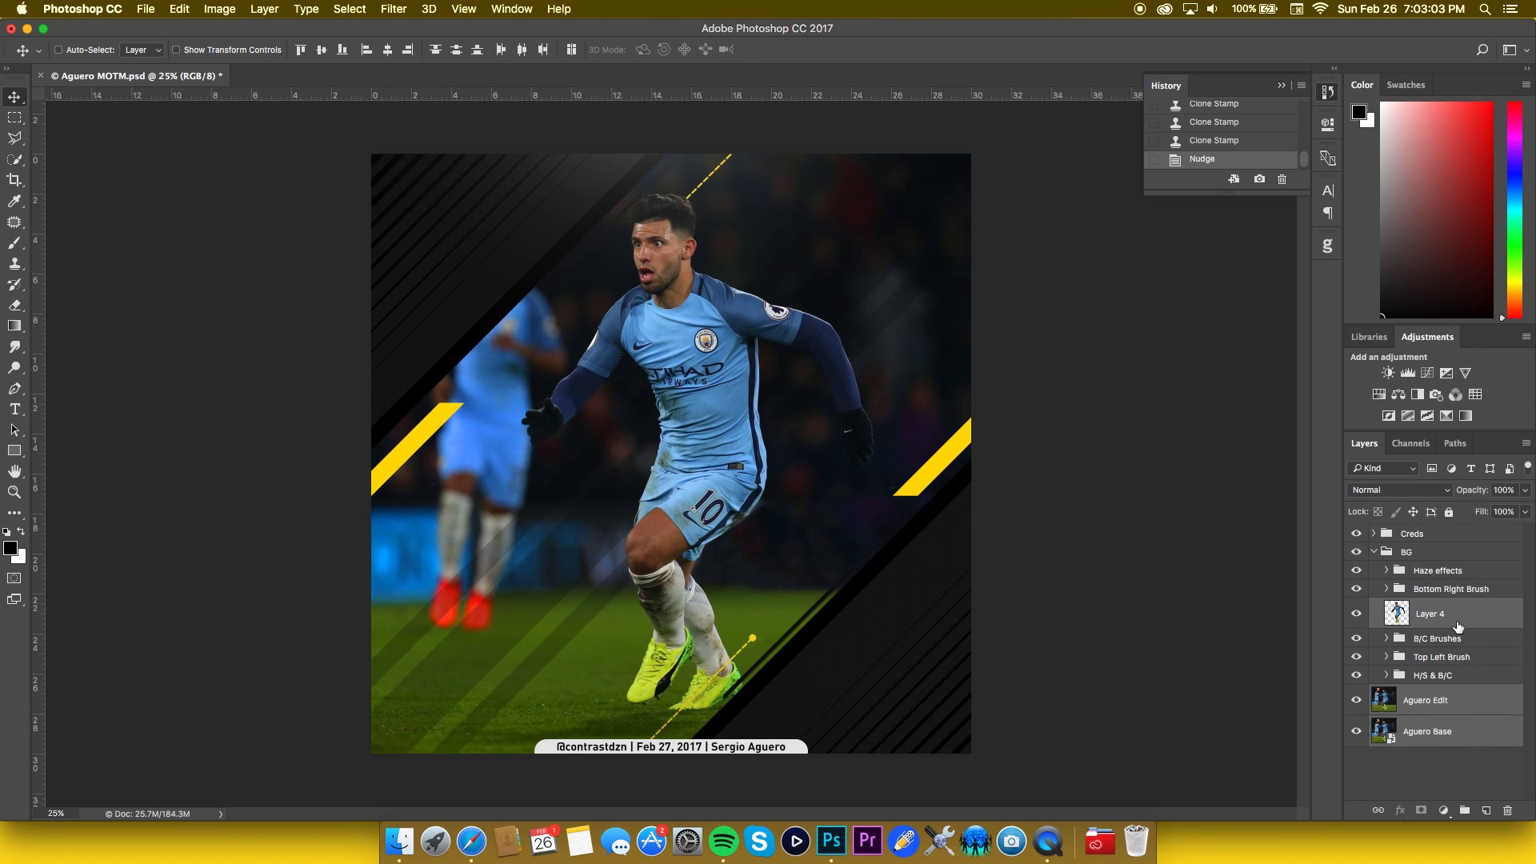
key("shift+Left")
key("shift+Left")
key("shift+Left")
key("shift+Left")
key("shift+Left")
key("shift+Left")
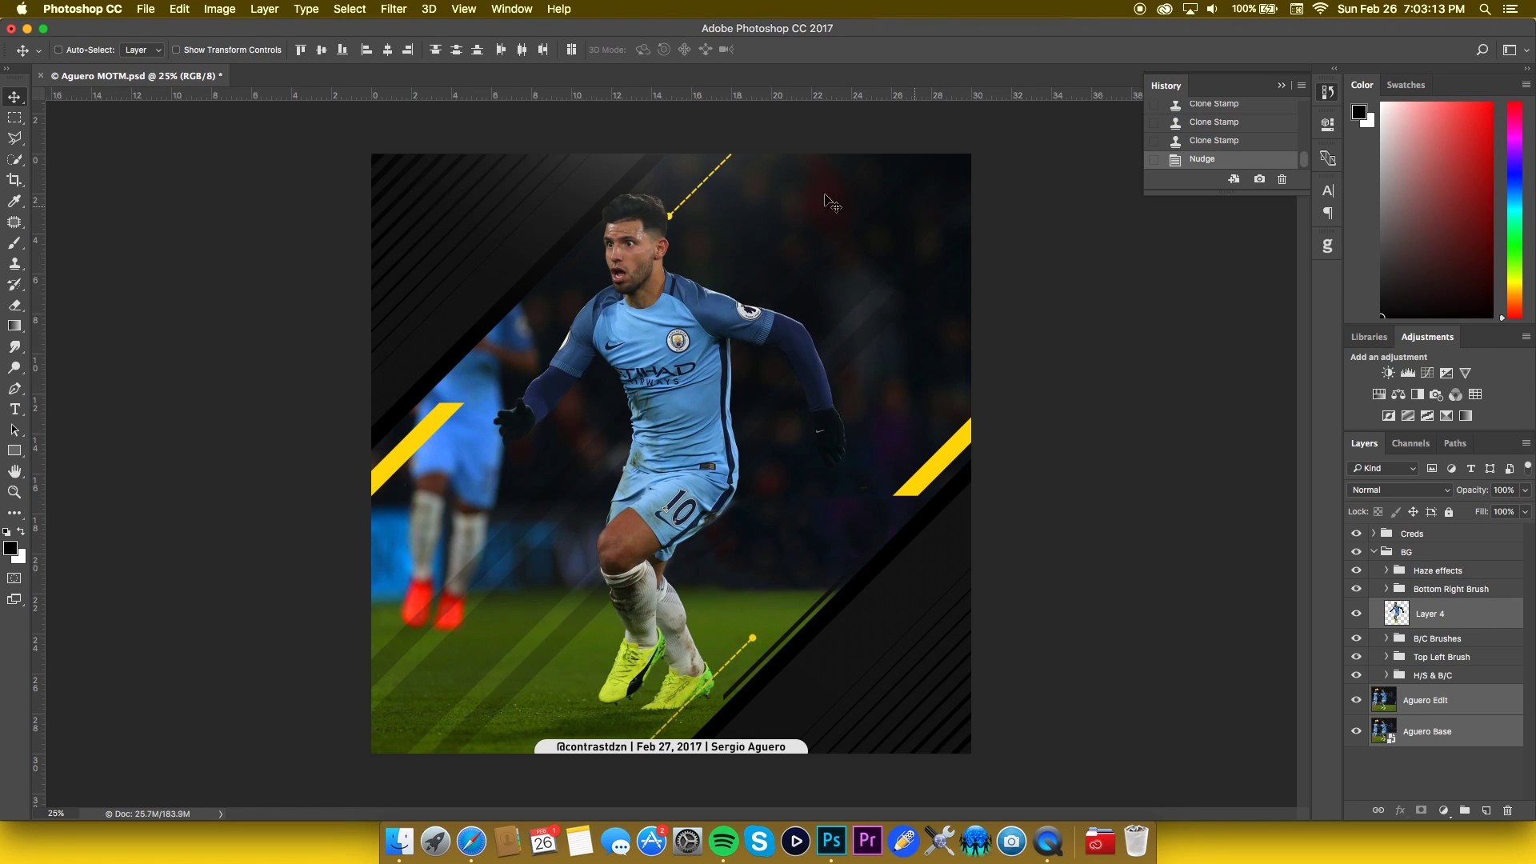
left_click(1449, 624)
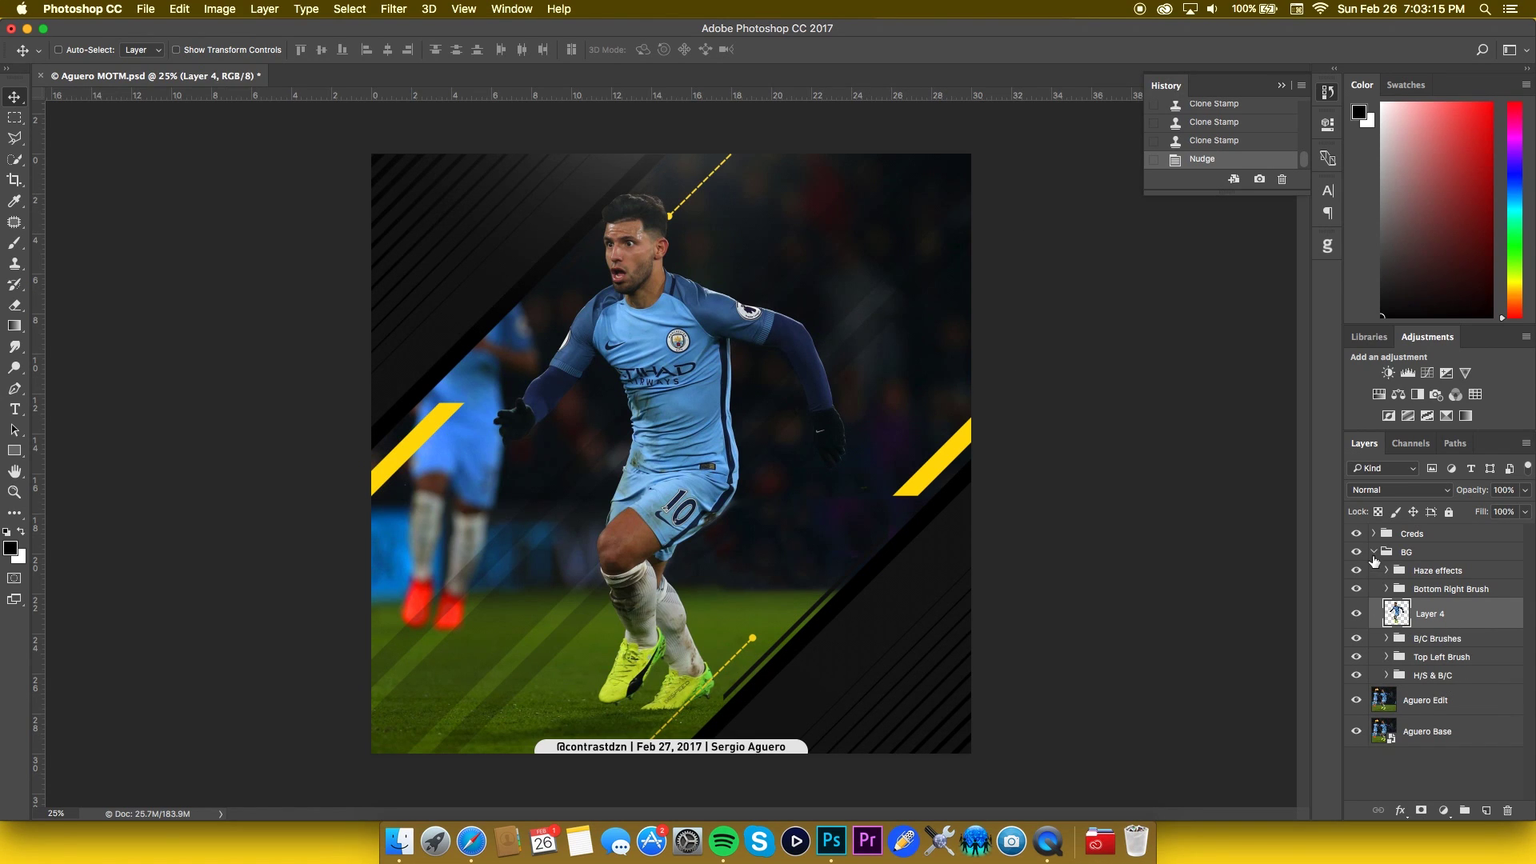
- Collapse the BG group and open All Official Cards.psd from the Cards folder in Graphics (FIFA 17)
left_click(1374, 552)
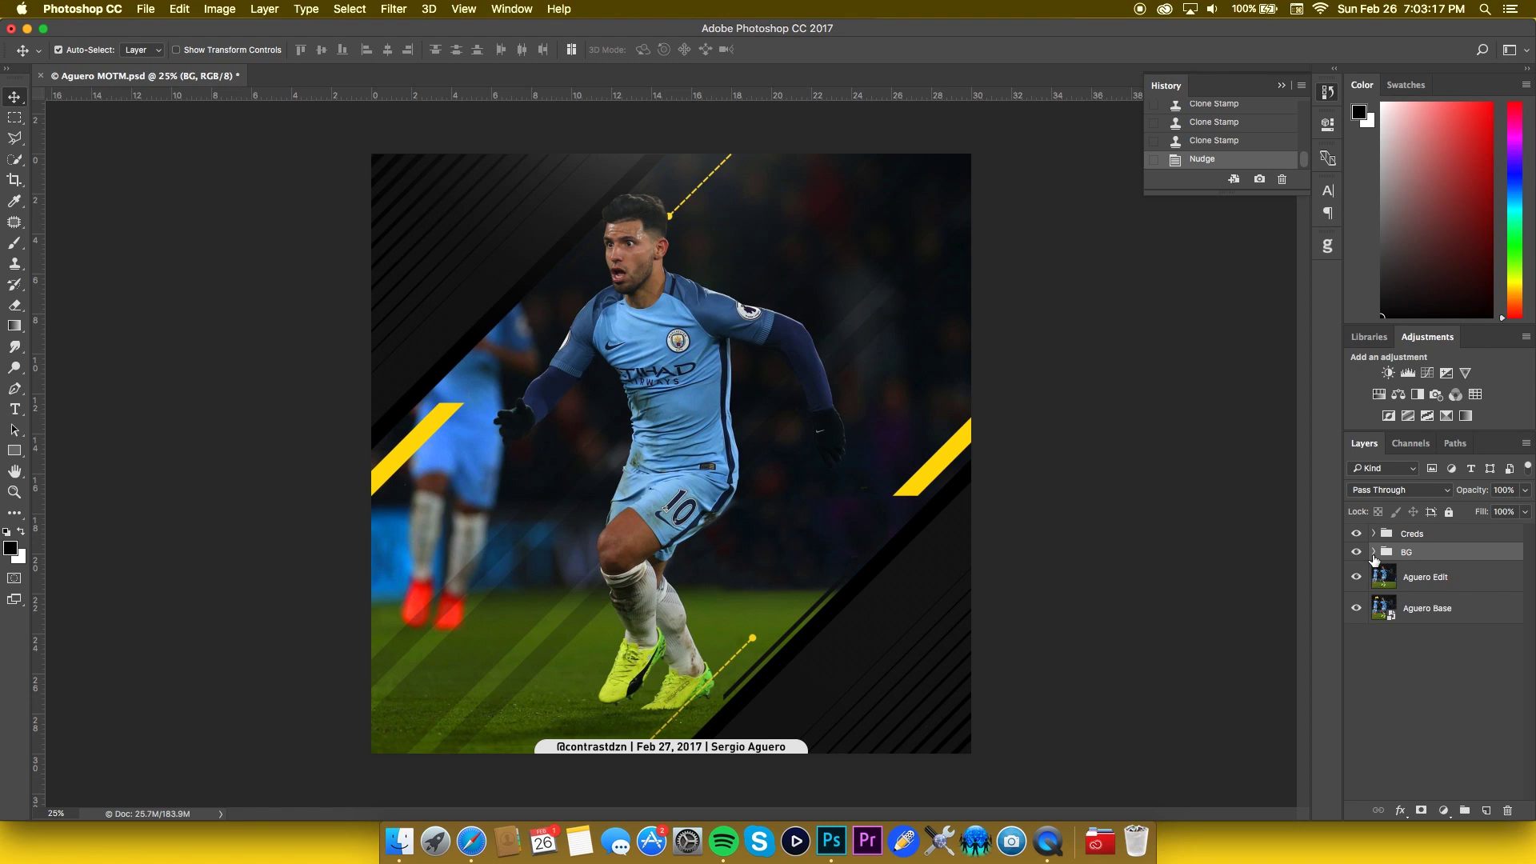
key("super+s")
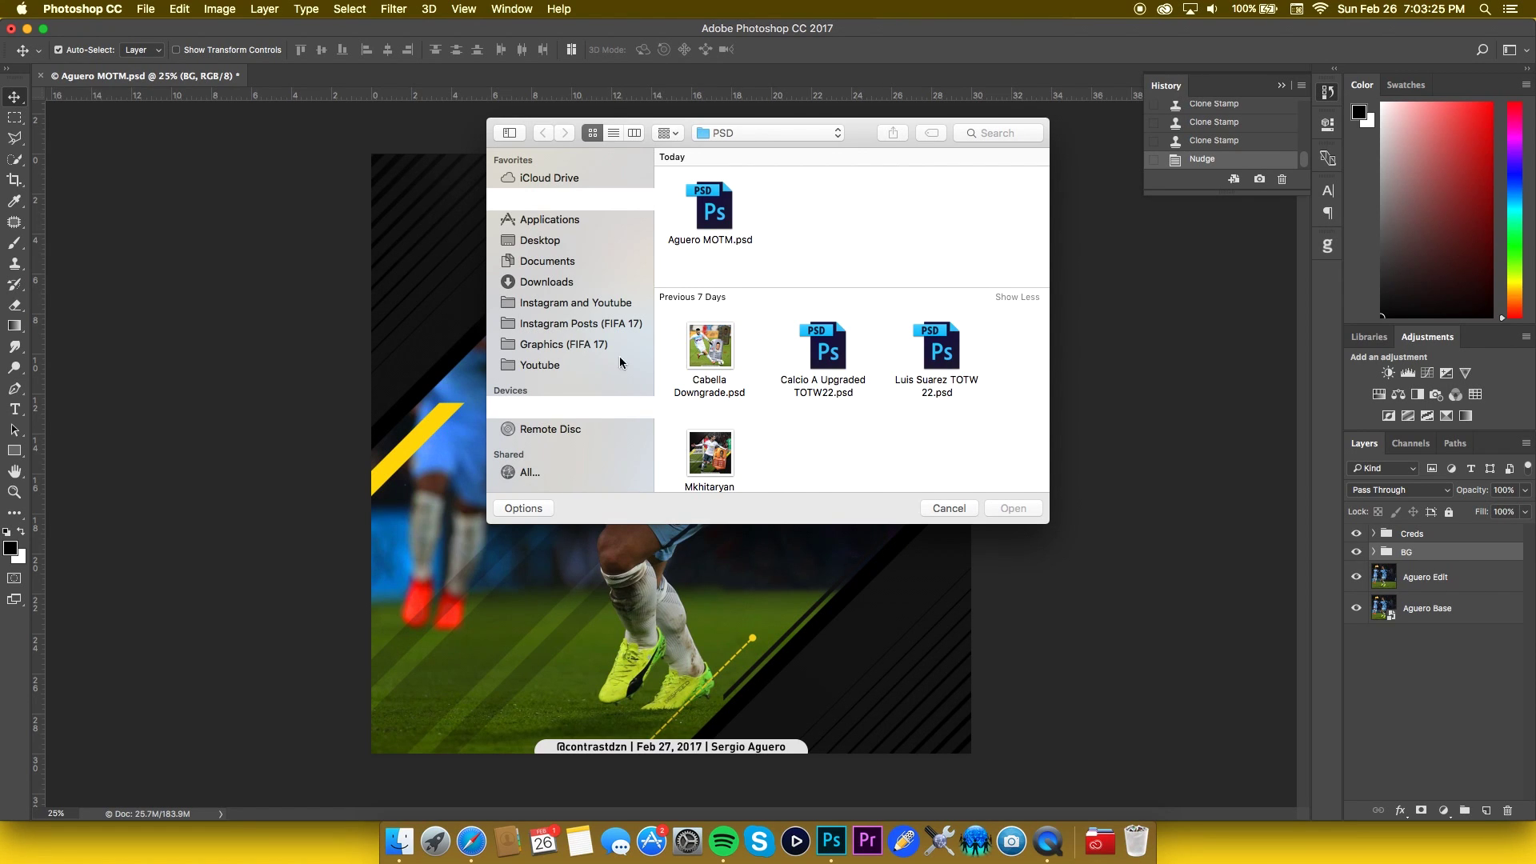
left_click(583, 353)
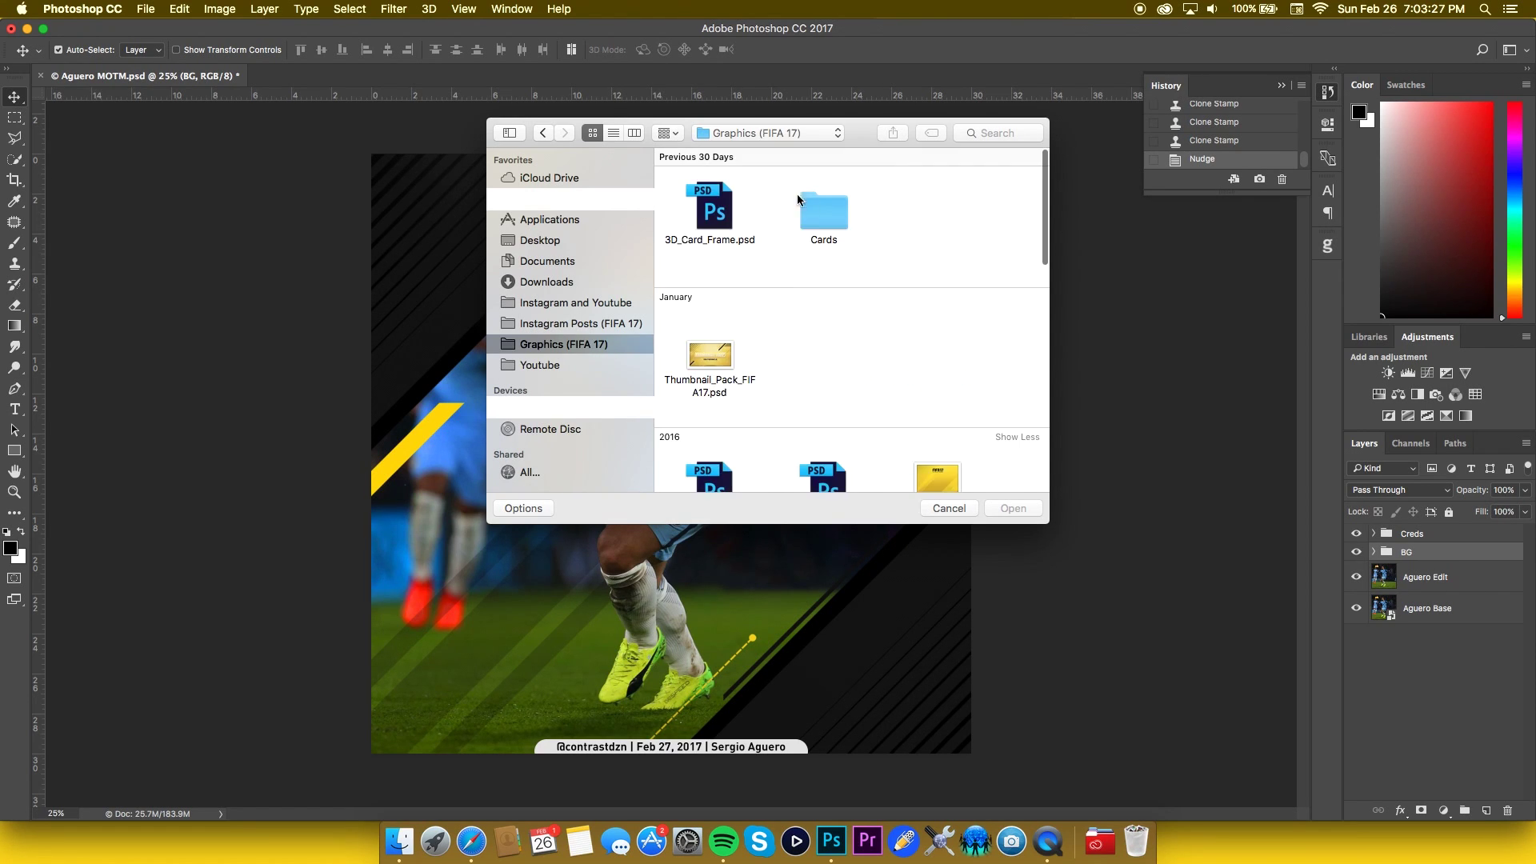
double_click(817, 200)
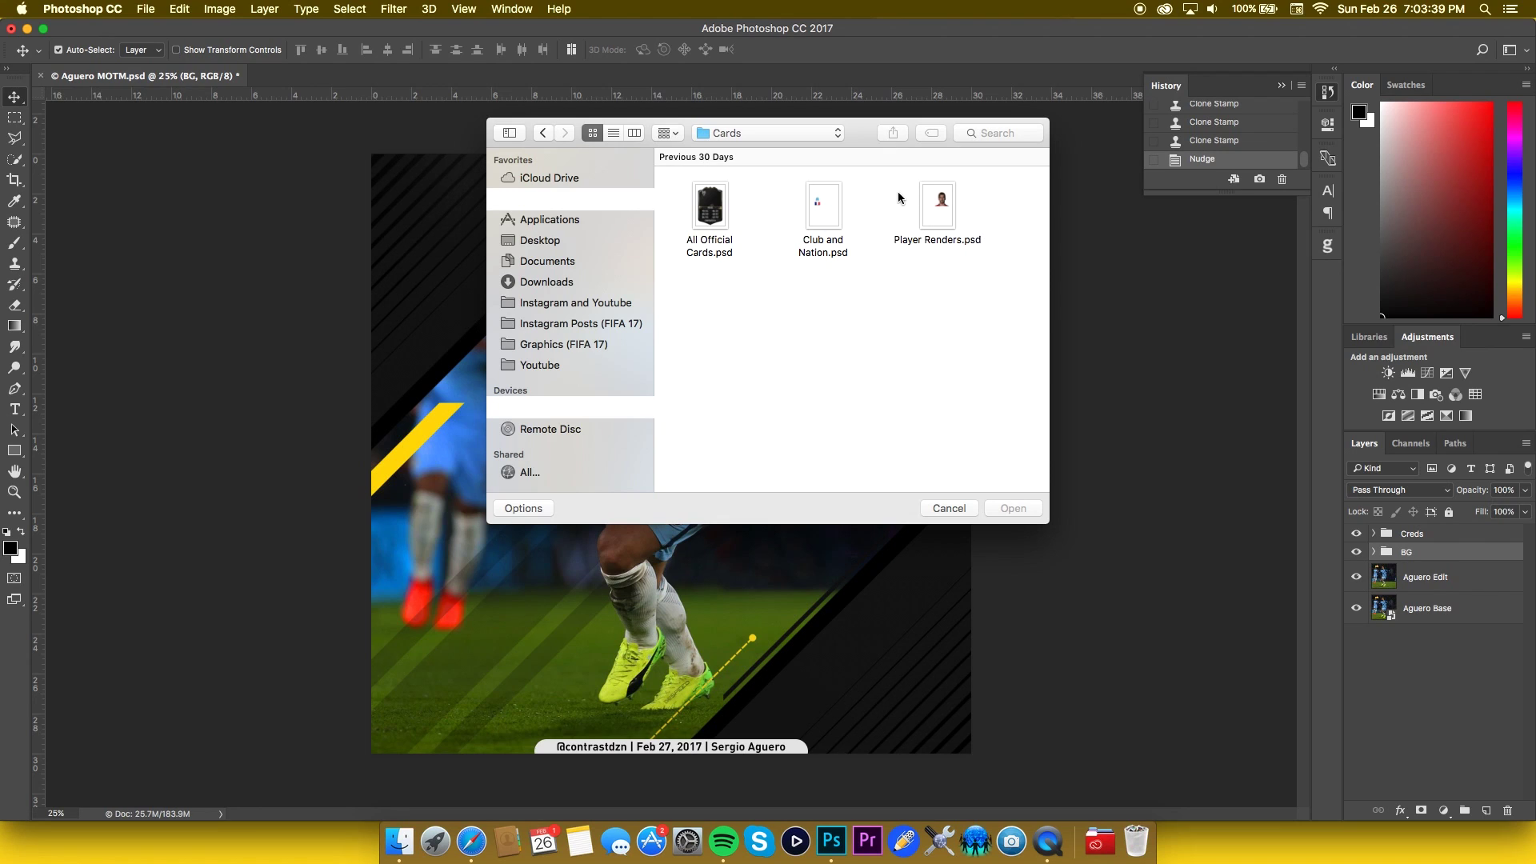
left_click(707, 228)
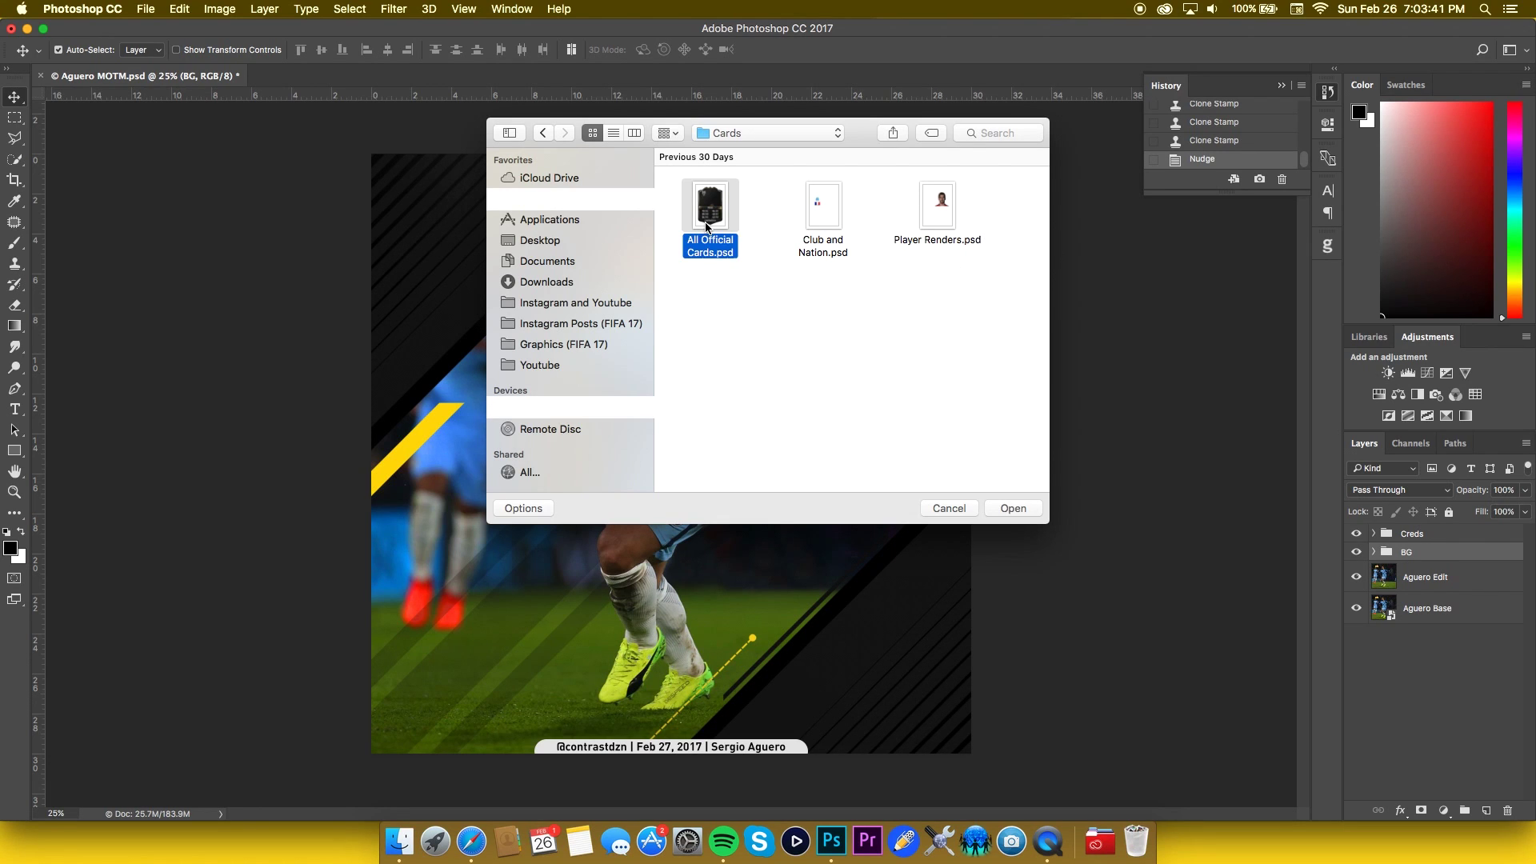
double_click(704, 224)
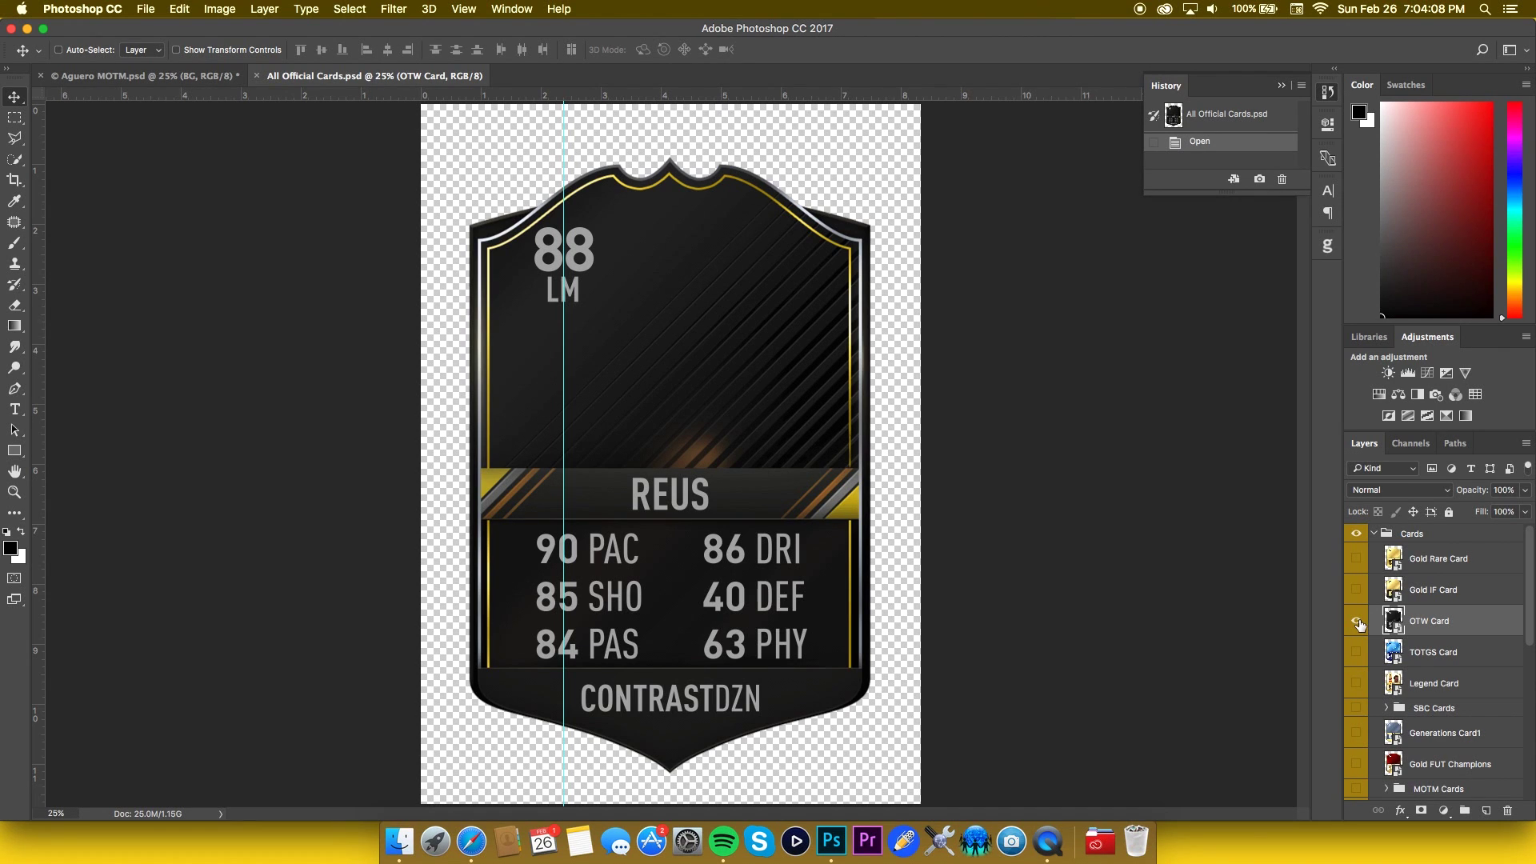
- Hide the OTW Card layer, expand the MOTM Cards group and show the Champions League MOTM card
left_click(1359, 624)
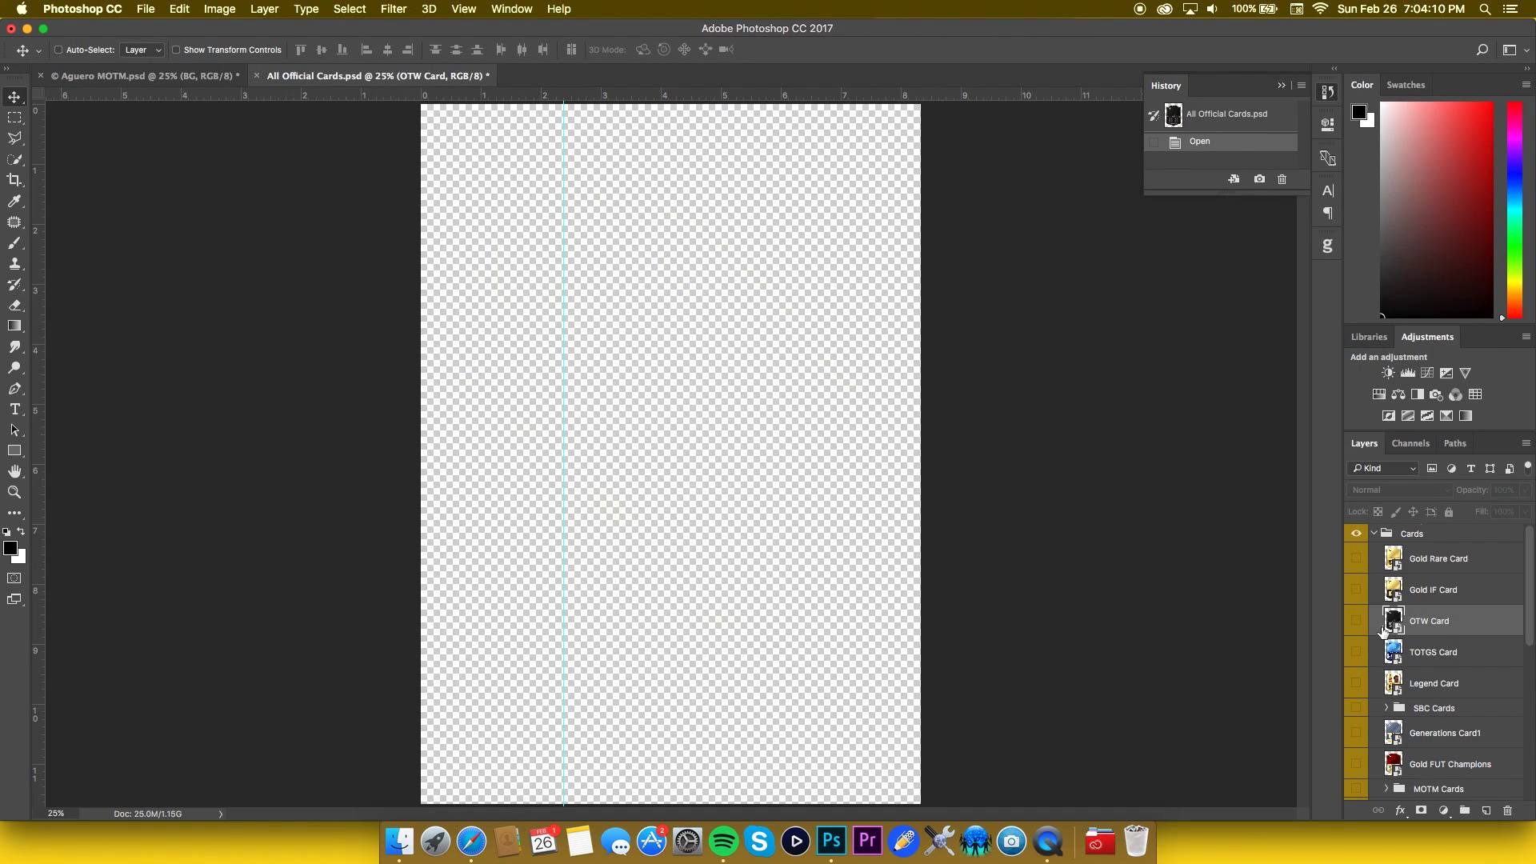
scroll(1383, 631, "down", 3)
scroll(1383, 631, "down", 3)
scroll(1383, 623, "up", 6)
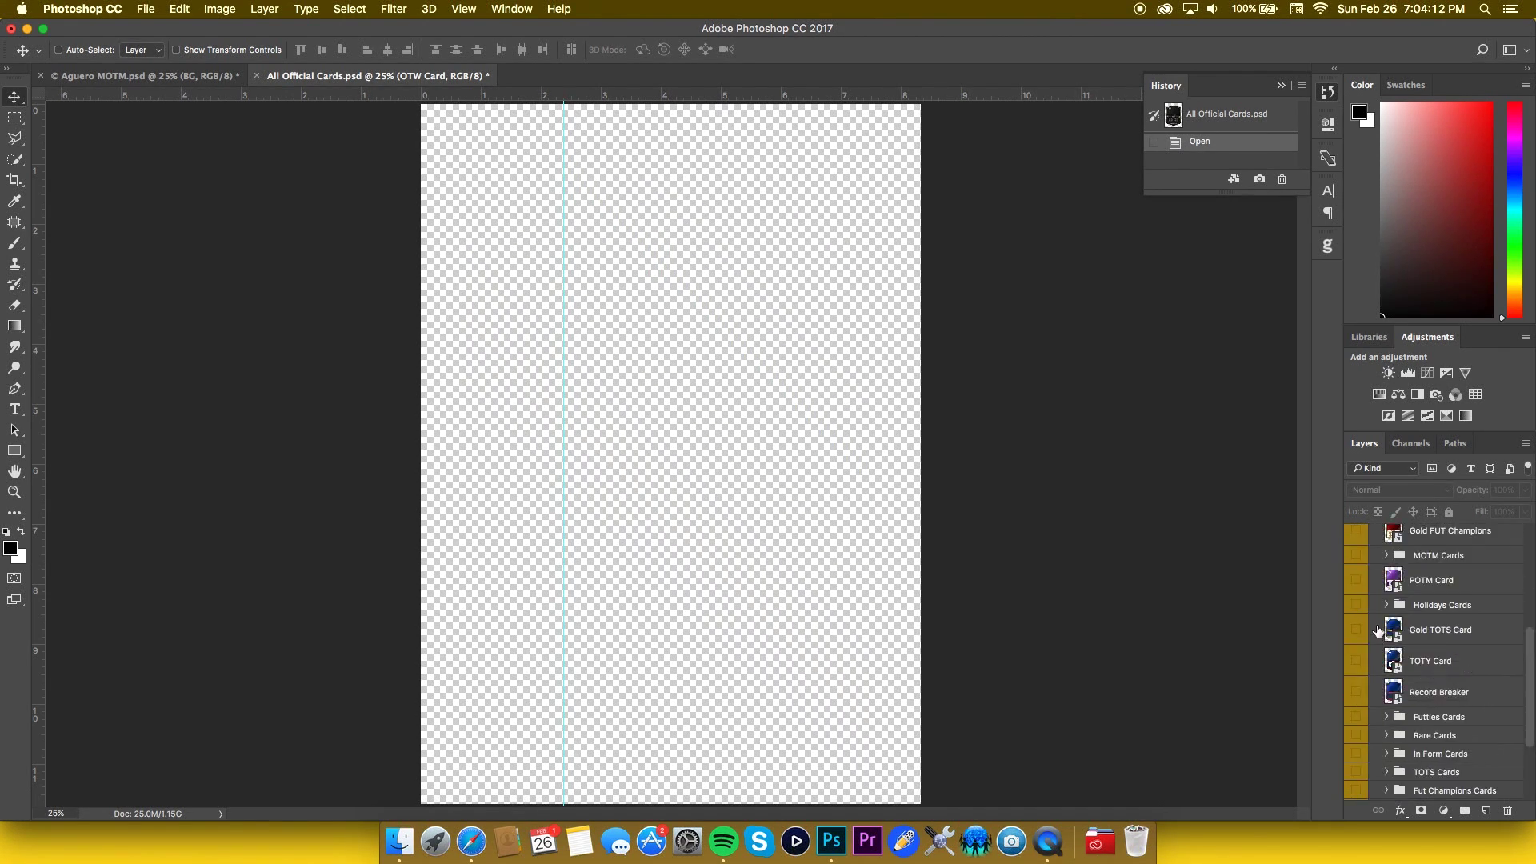
left_click(1387, 607)
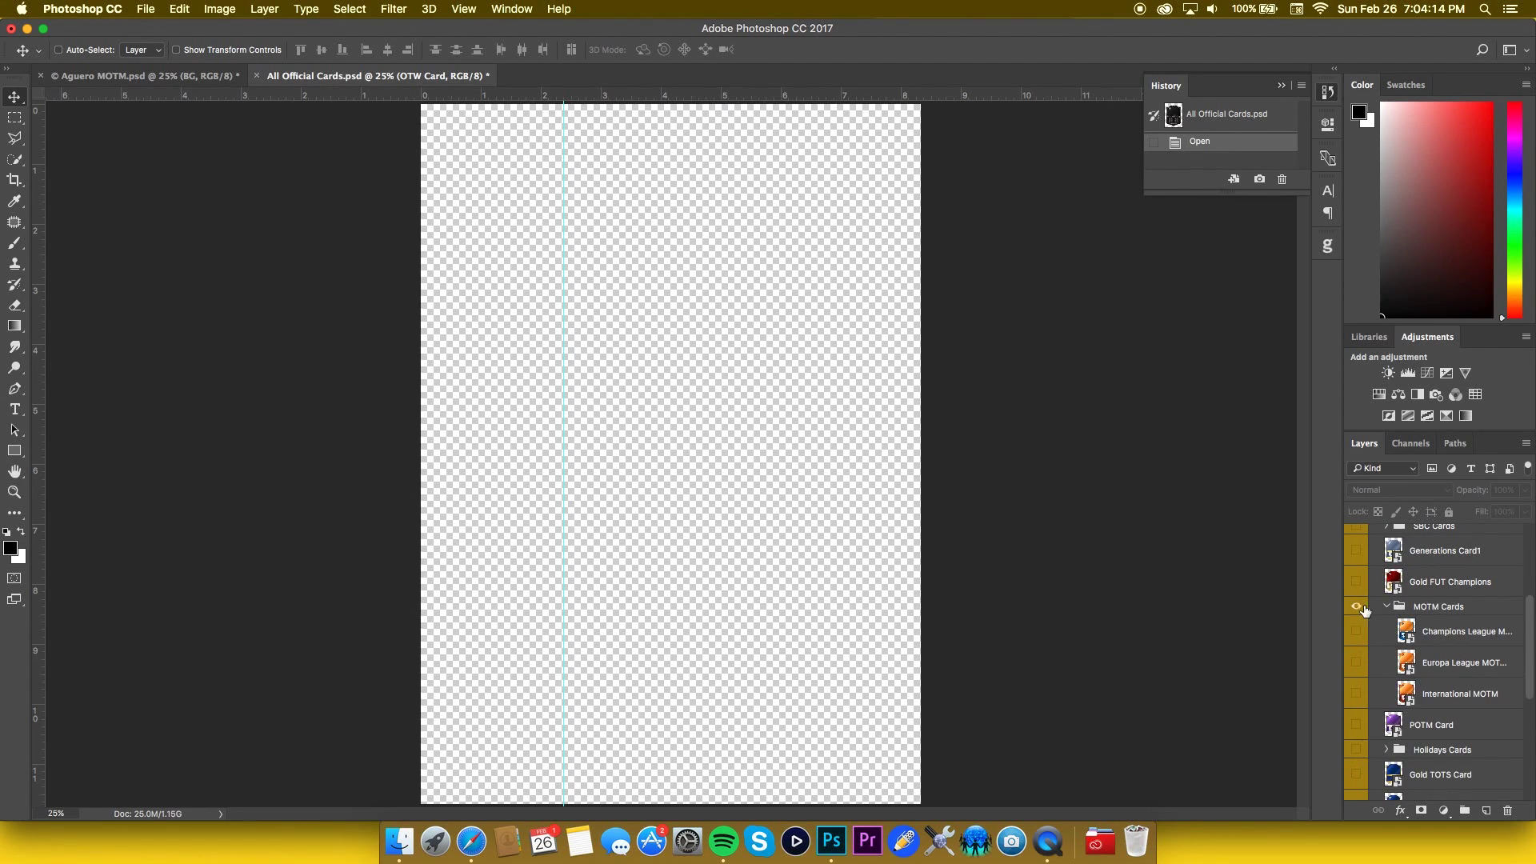
left_click(1356, 631)
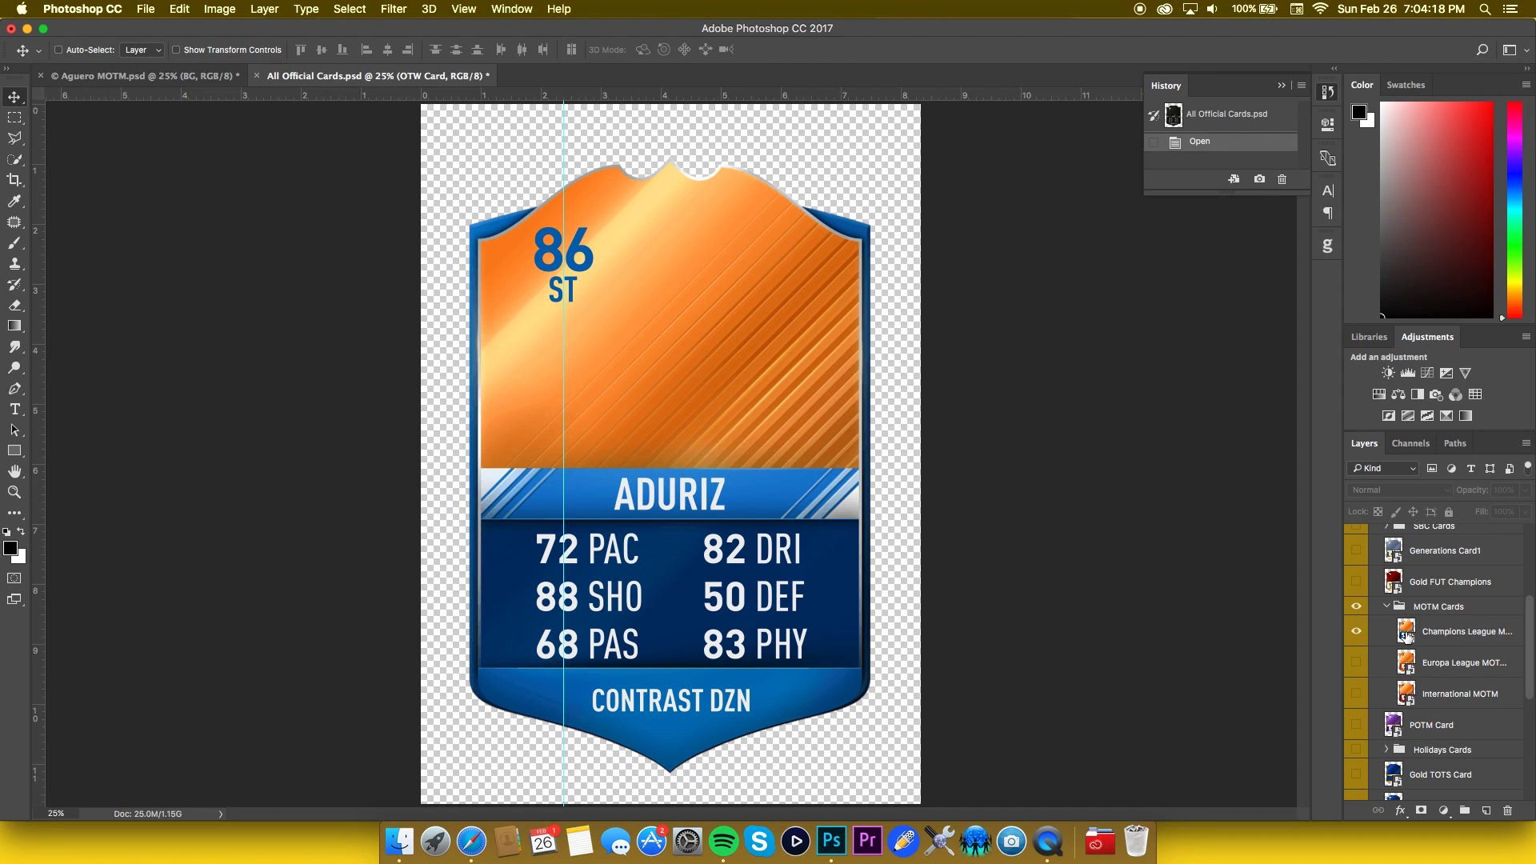
- Open the contents of the Champions League MOTM Card smart object for editing
scroll(1408, 576, "down", 3)
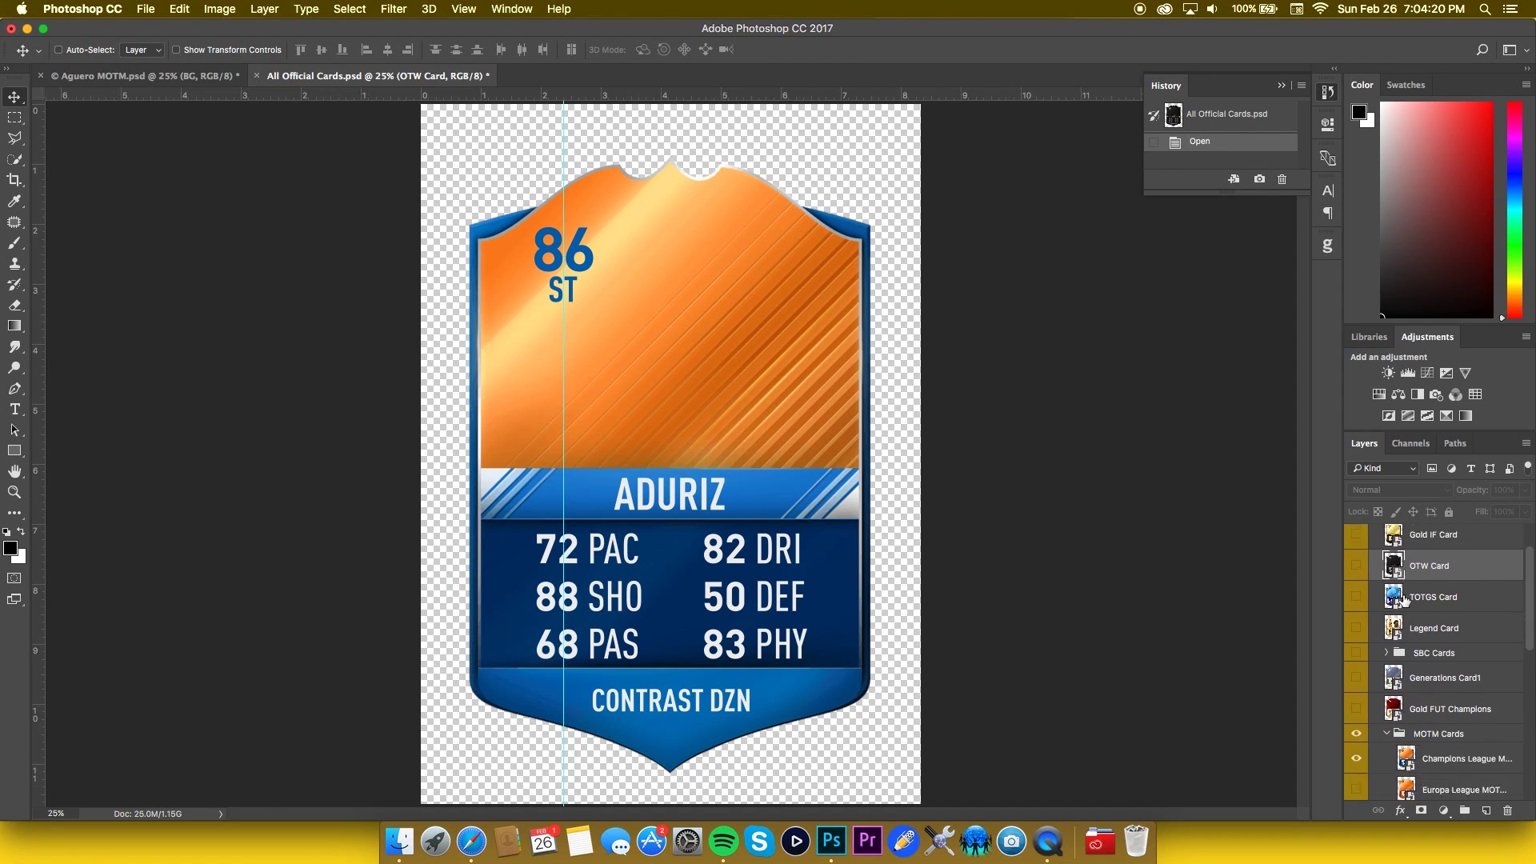
double_click(1402, 556)
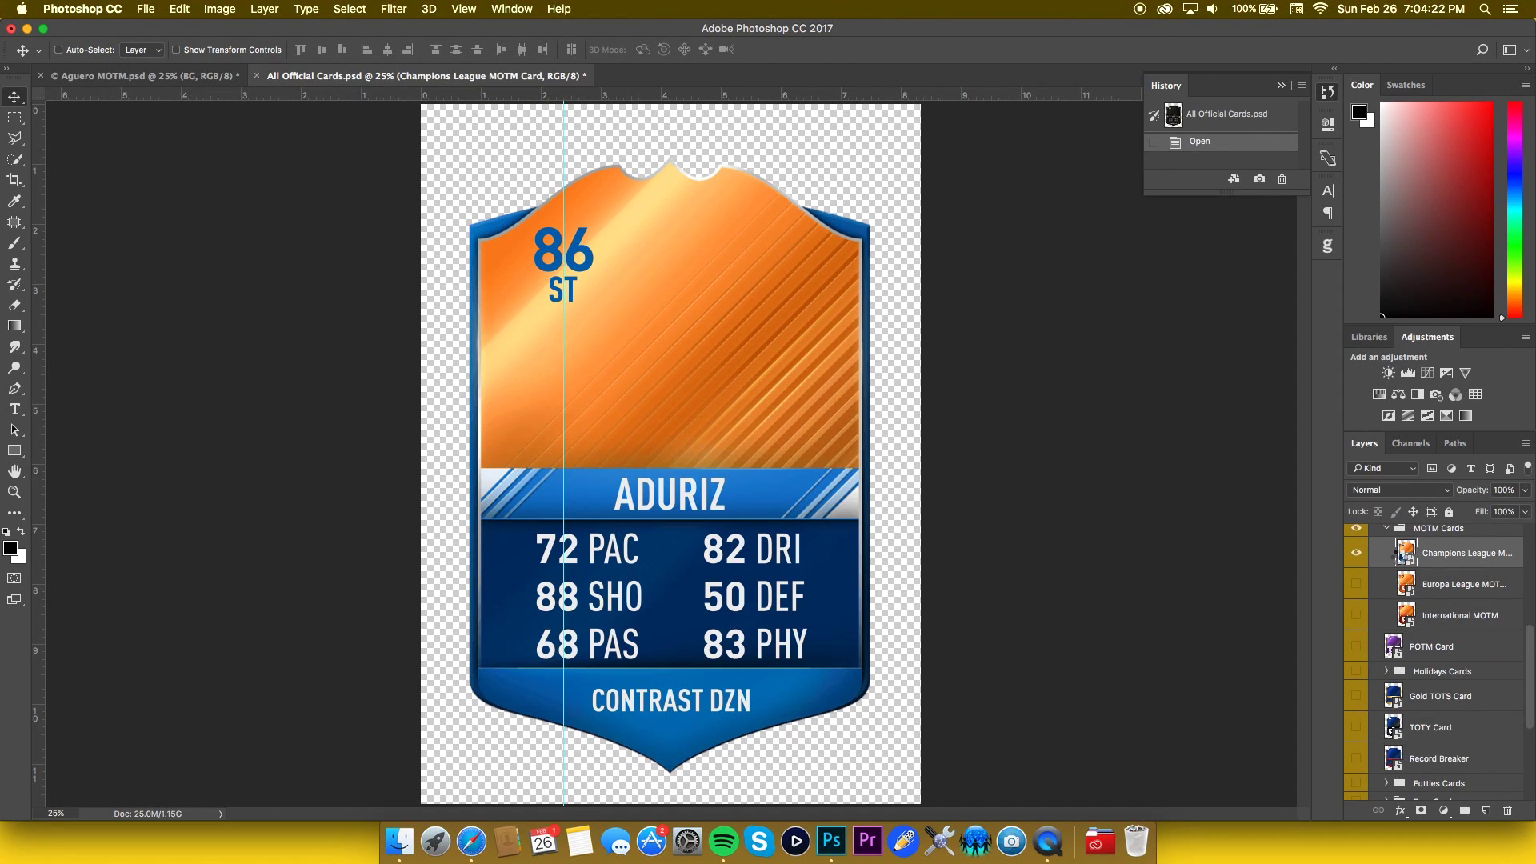
left_click(447, 73)
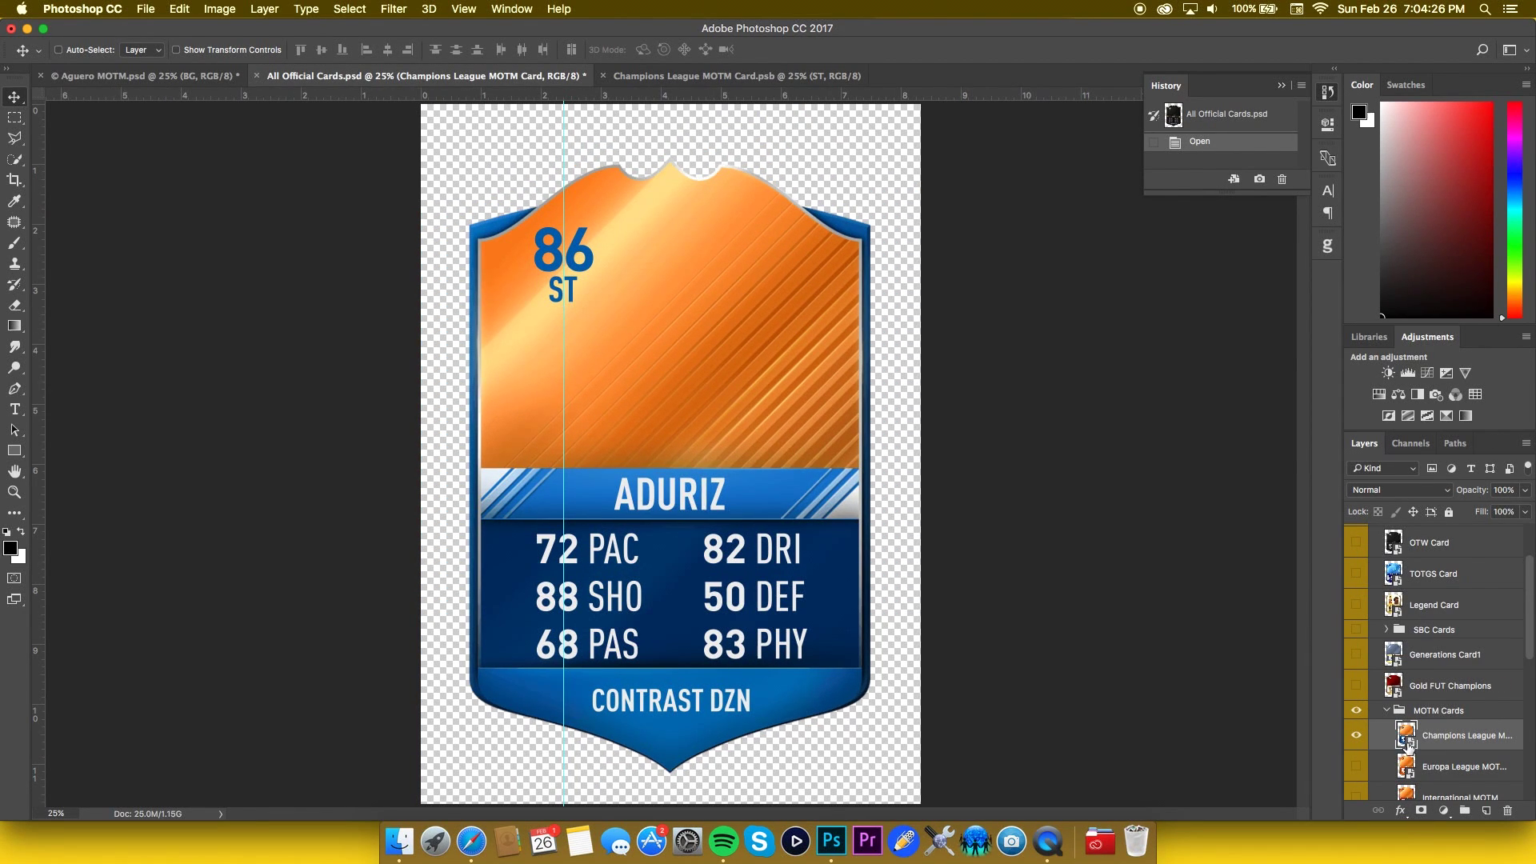
double_click(1408, 741)
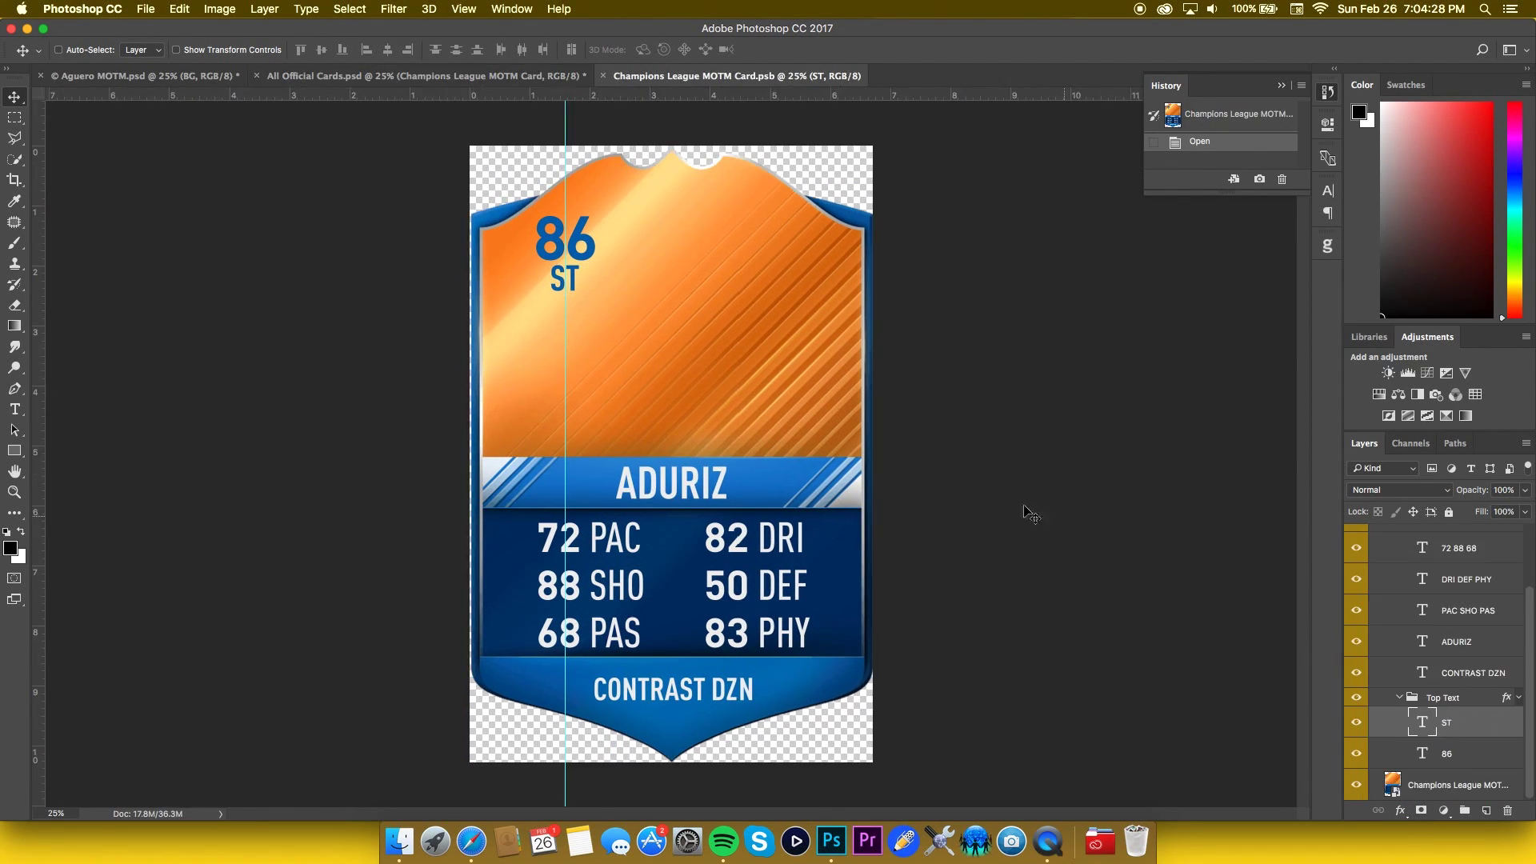
- Set the card's overall rating to 91, following Aguero's card in the EA SPORTS FIFA tweet in Safari
key("t")
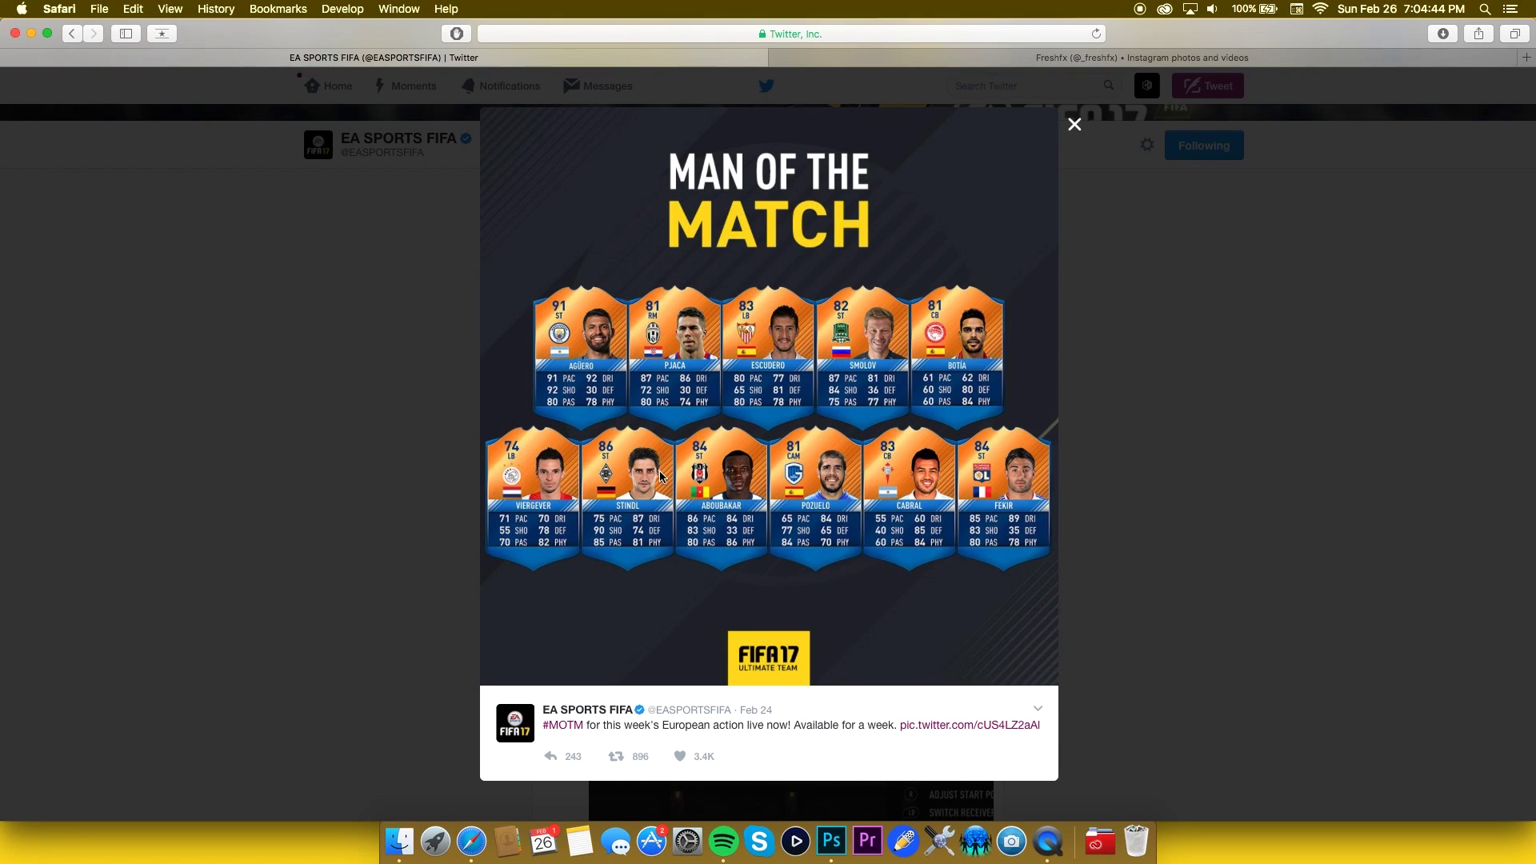
key("super+Tab")
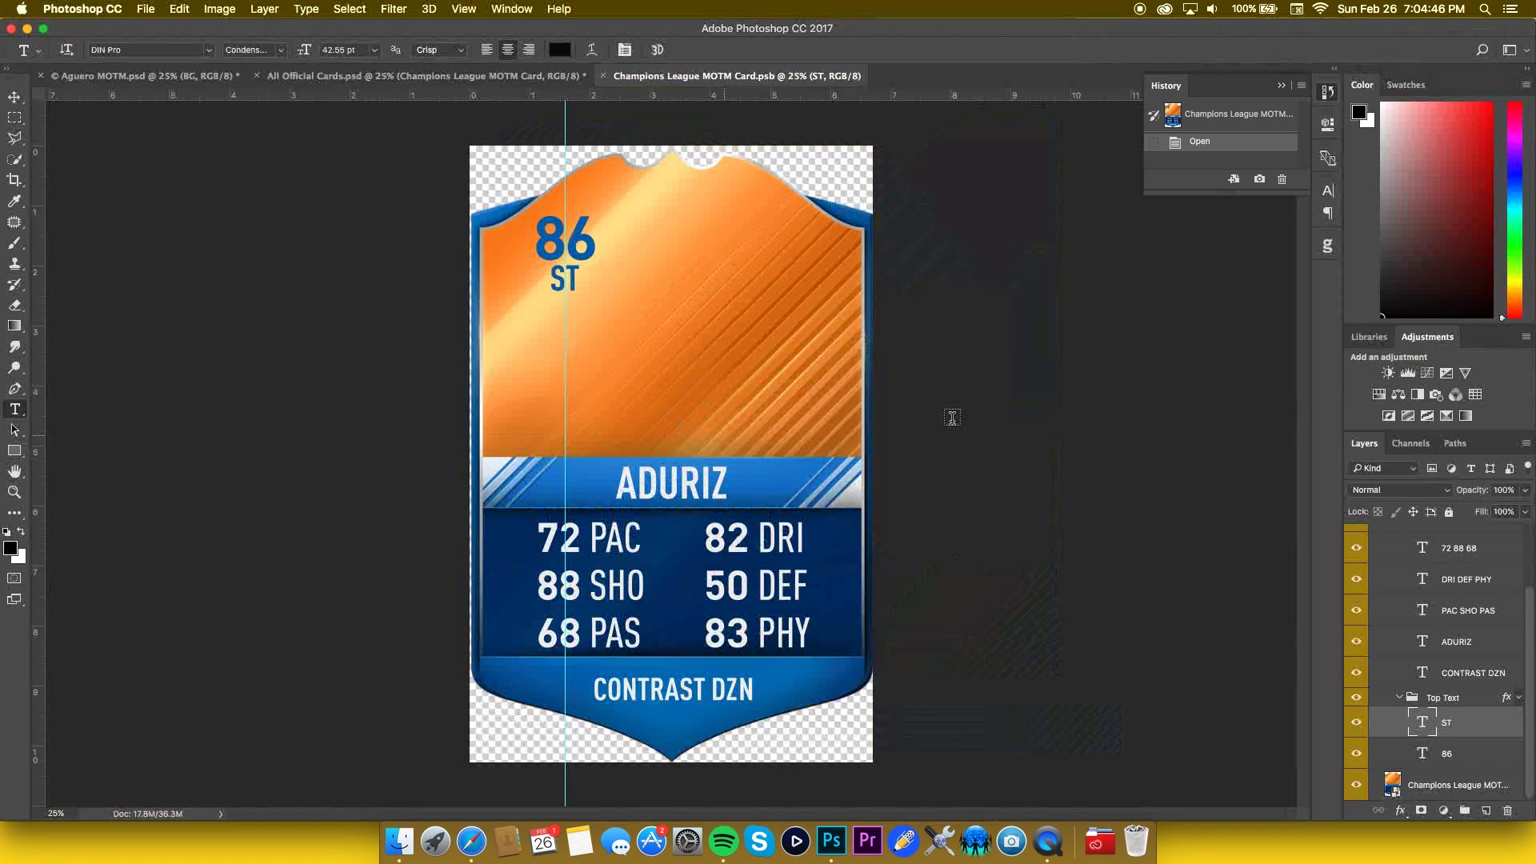
double_click(564, 244)
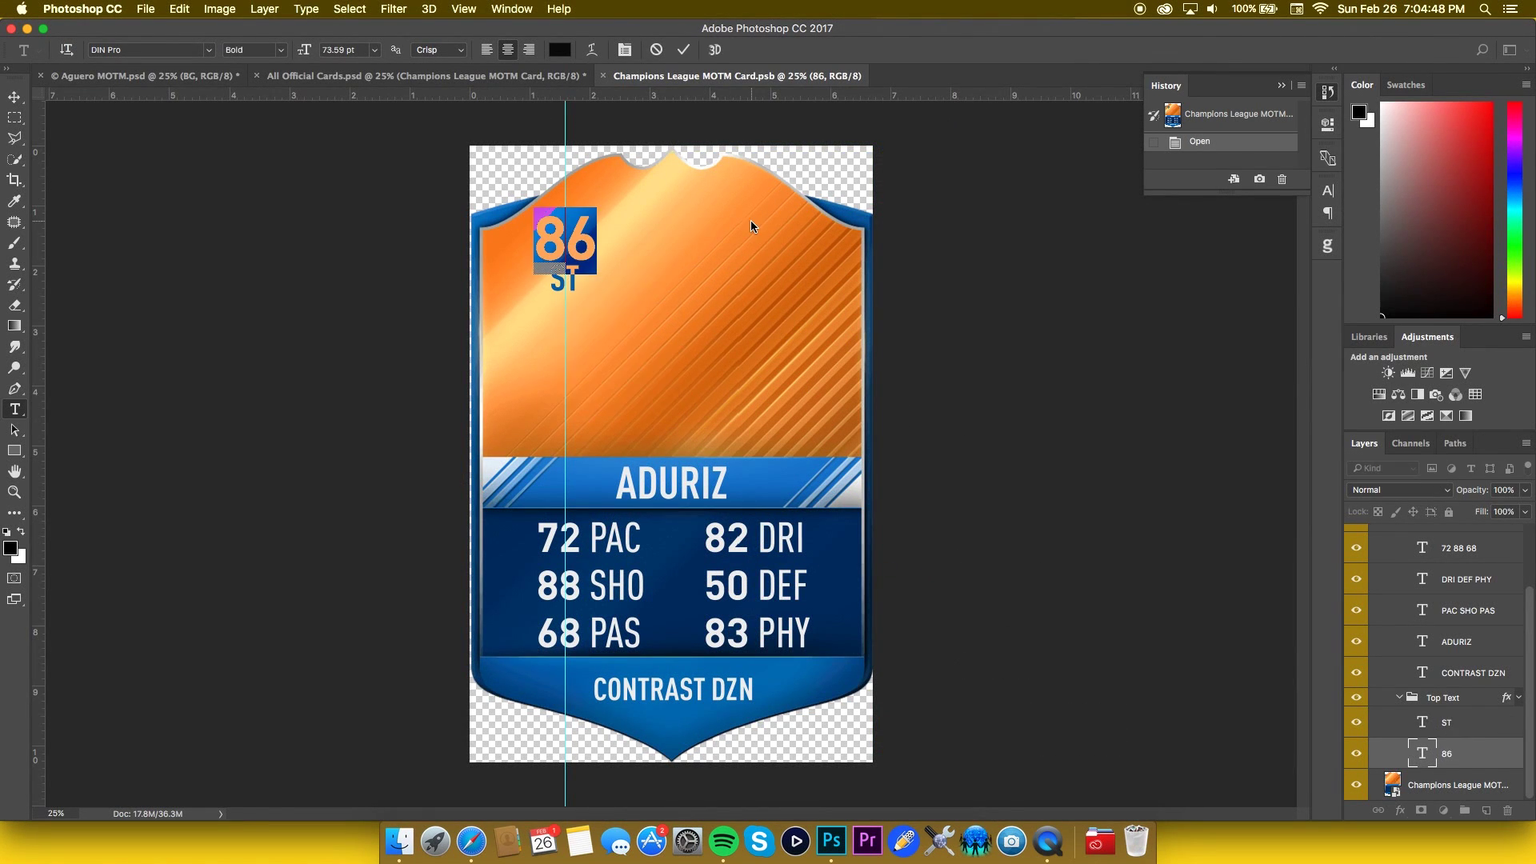
type("92")
key("BackSpace")
type("1")
key("super+Tab")
key("super+Tab")
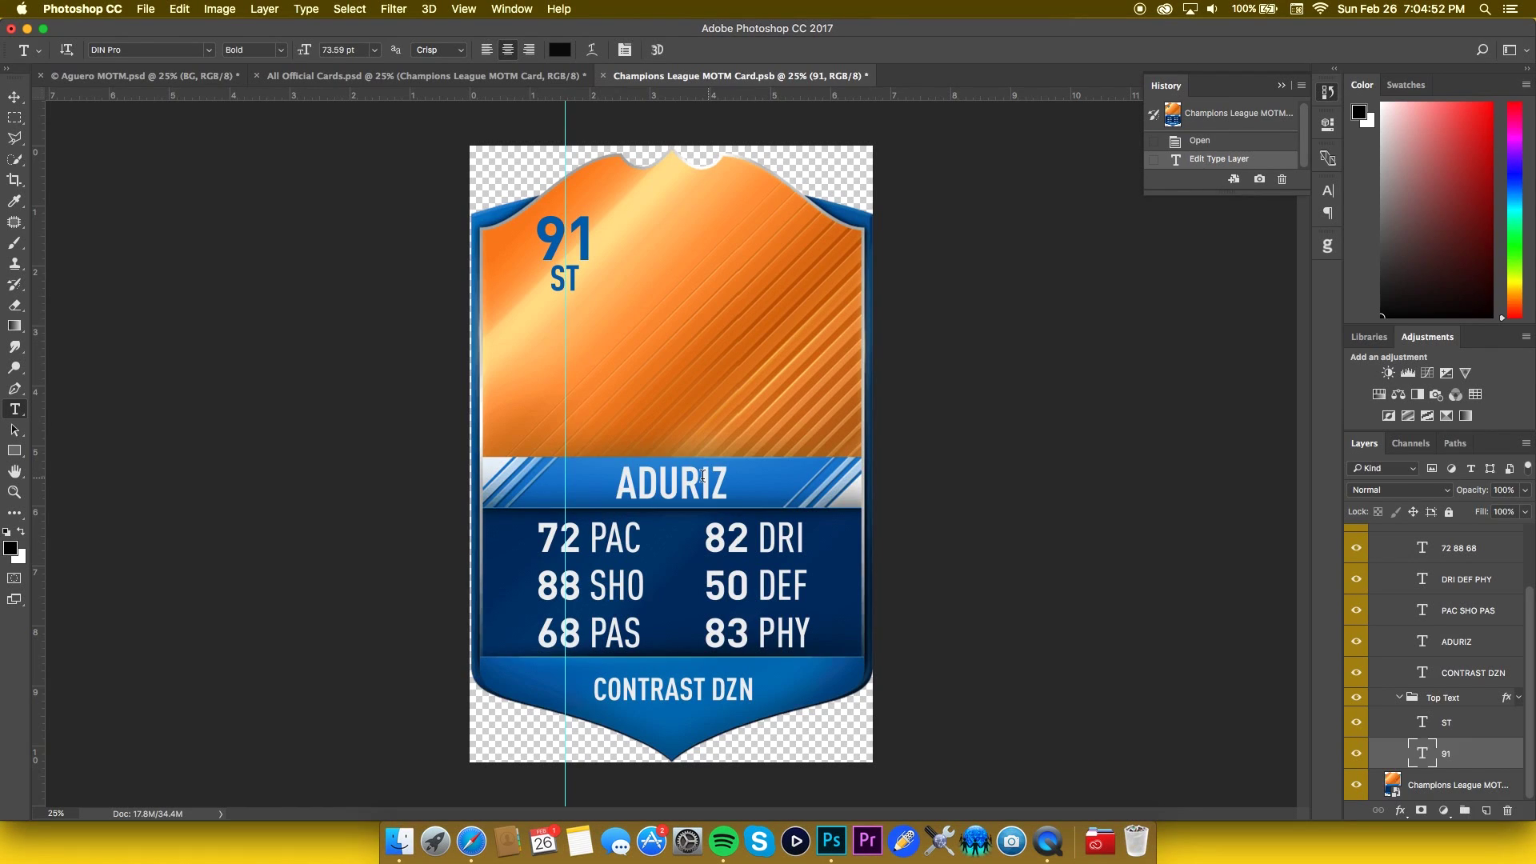
- Replace the player name on the card with AGUERO and check the reference card again
double_click(702, 475)
type("AGUERO")
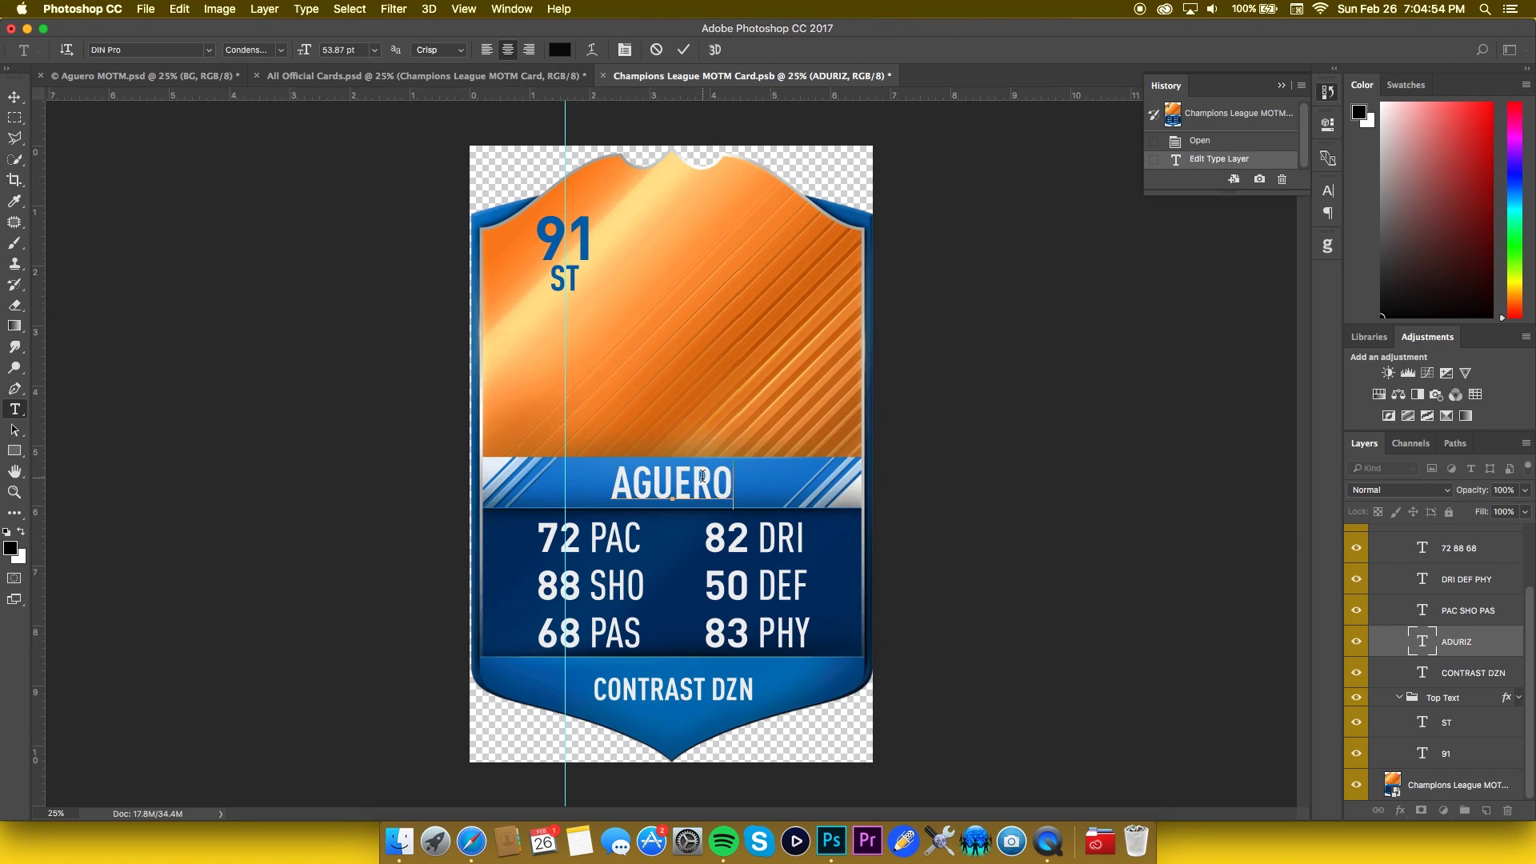
key("super+Tab")
key("super+Tab")
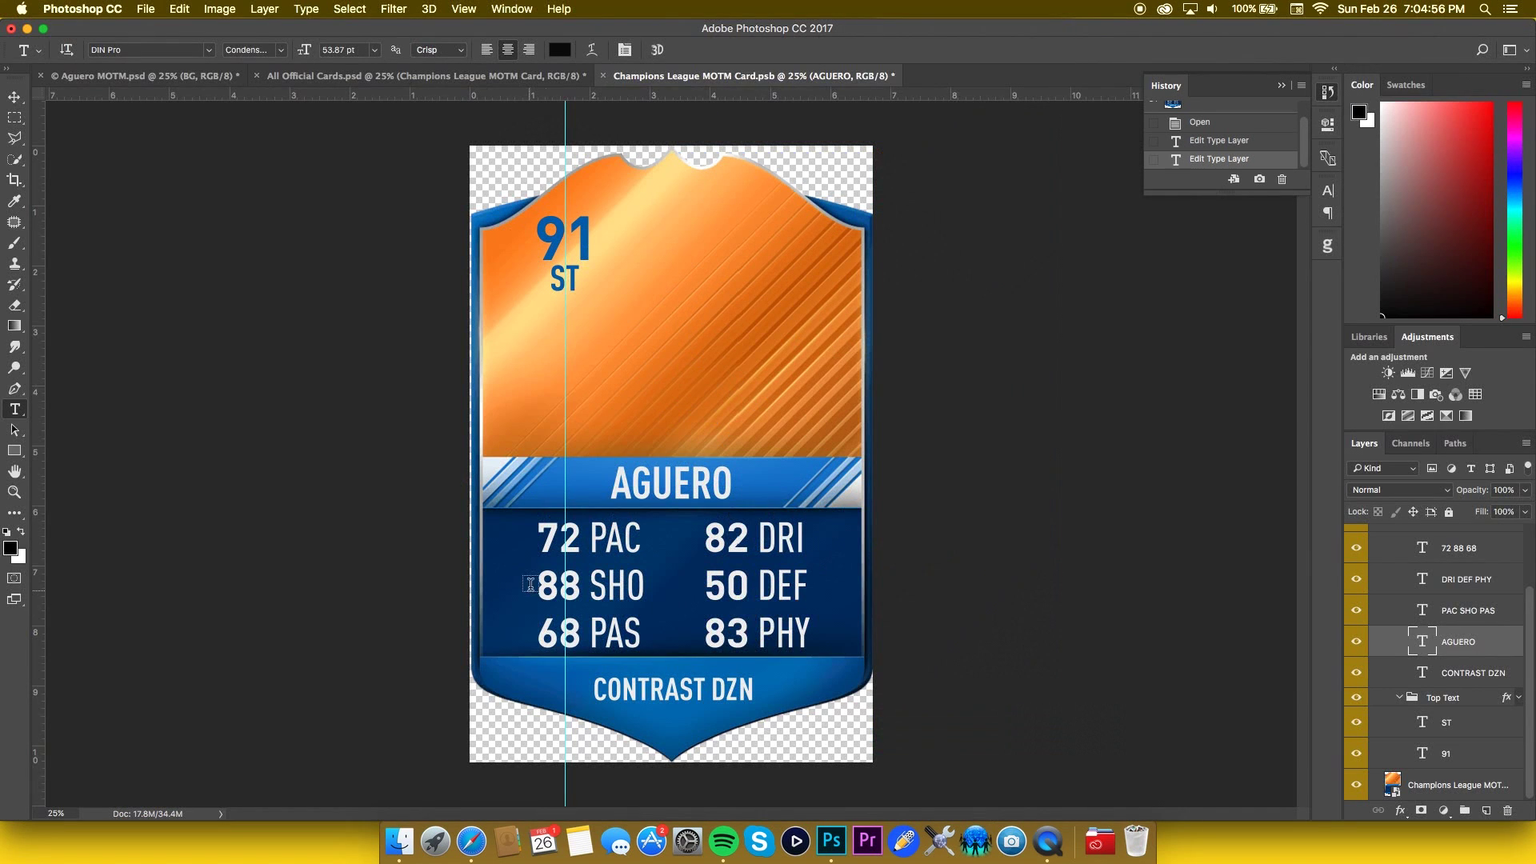
- Set the card's PAC to 91, SHO to 92 and PAS to 80 from the reference card
double_click(568, 540)
type("91")
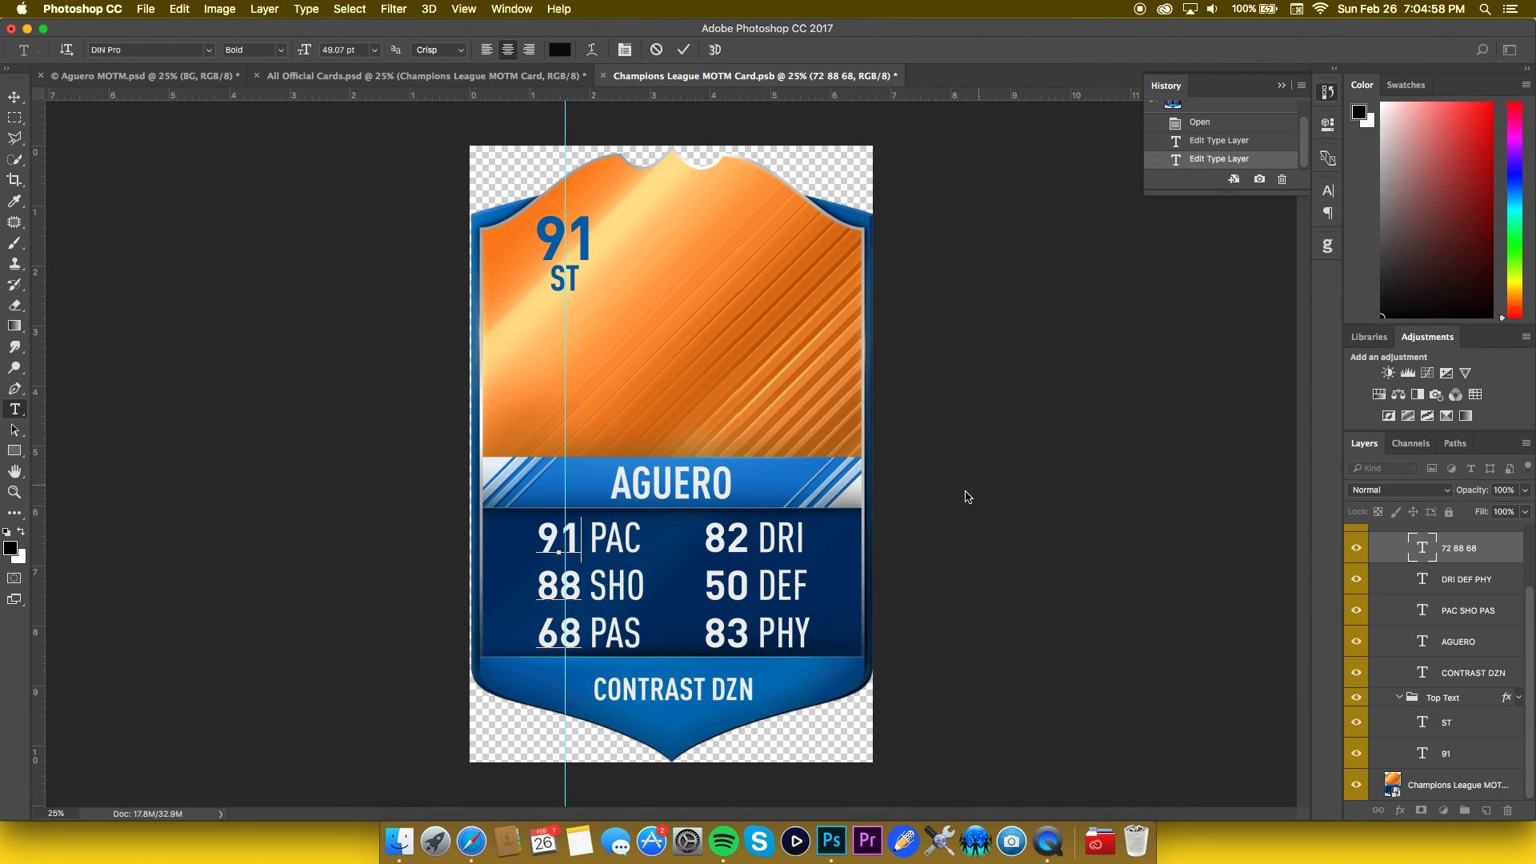
double_click(577, 570)
type("92")
key("super+Tab")
key("super+Tab")
double_click(569, 635)
type("80")
- Consult the reference card in Safari and set the card's DRI to 92 and DEF to 30
key("super+Tab")
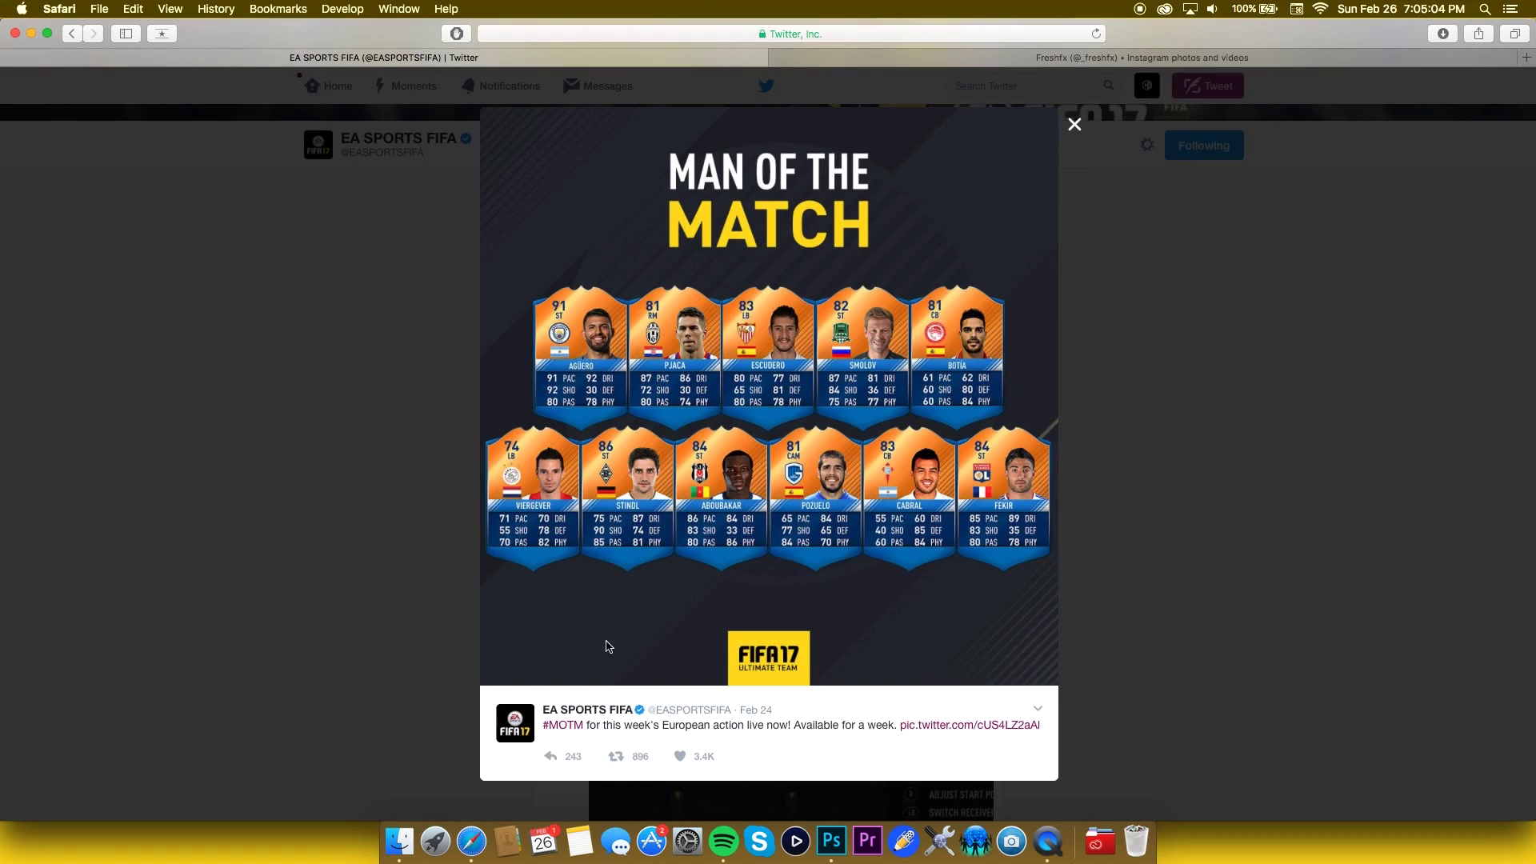
key("super+Tab")
key("super+Tab")
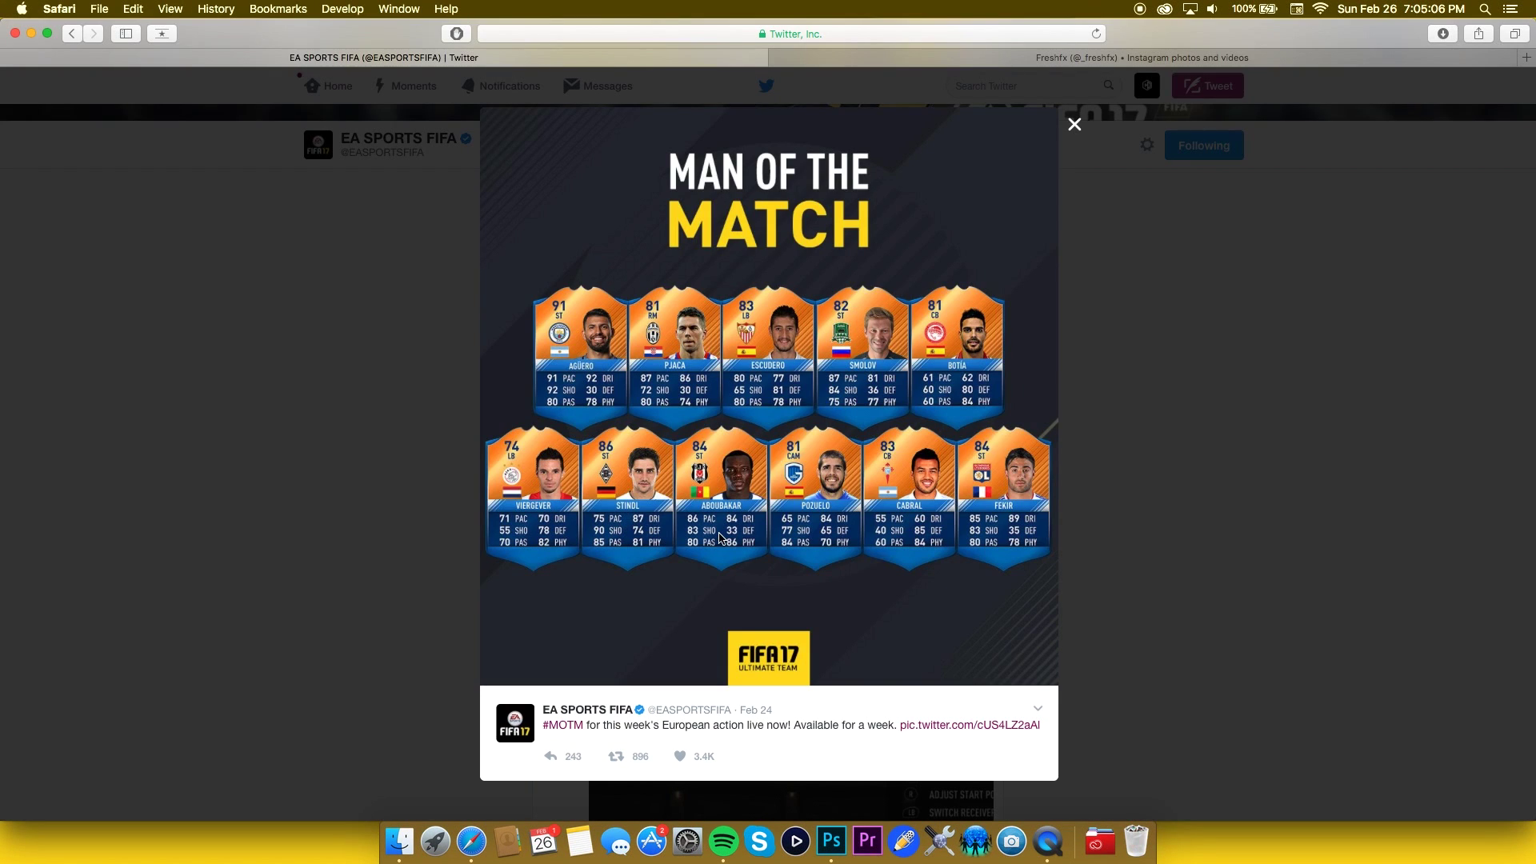
key("super+Tab")
left_click(751, 534)
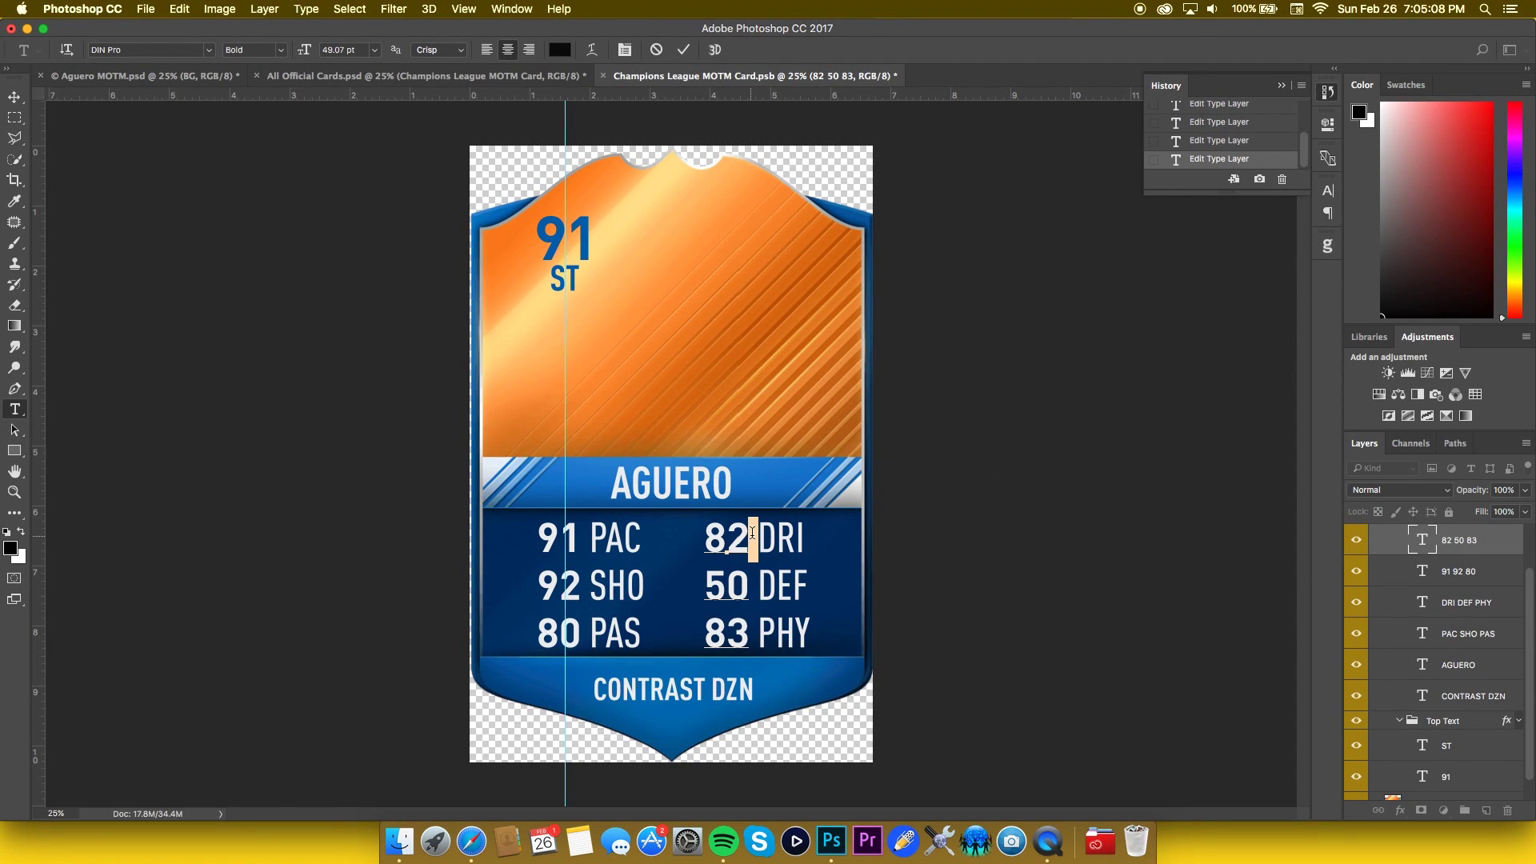
key("BackSpace")
key("BackSpace")
type("92")
left_click(726, 586)
key("BackSpace")
type("3")
- Set the card's PHY to 78 and compare the finished stats with the reference card
key("super+Tab")
key("super+Tab")
double_click(736, 635)
type("8")
key("BackSpace")
type("78")
key("ctrl+Return")
key("super+Tab")
key("super+Tab")
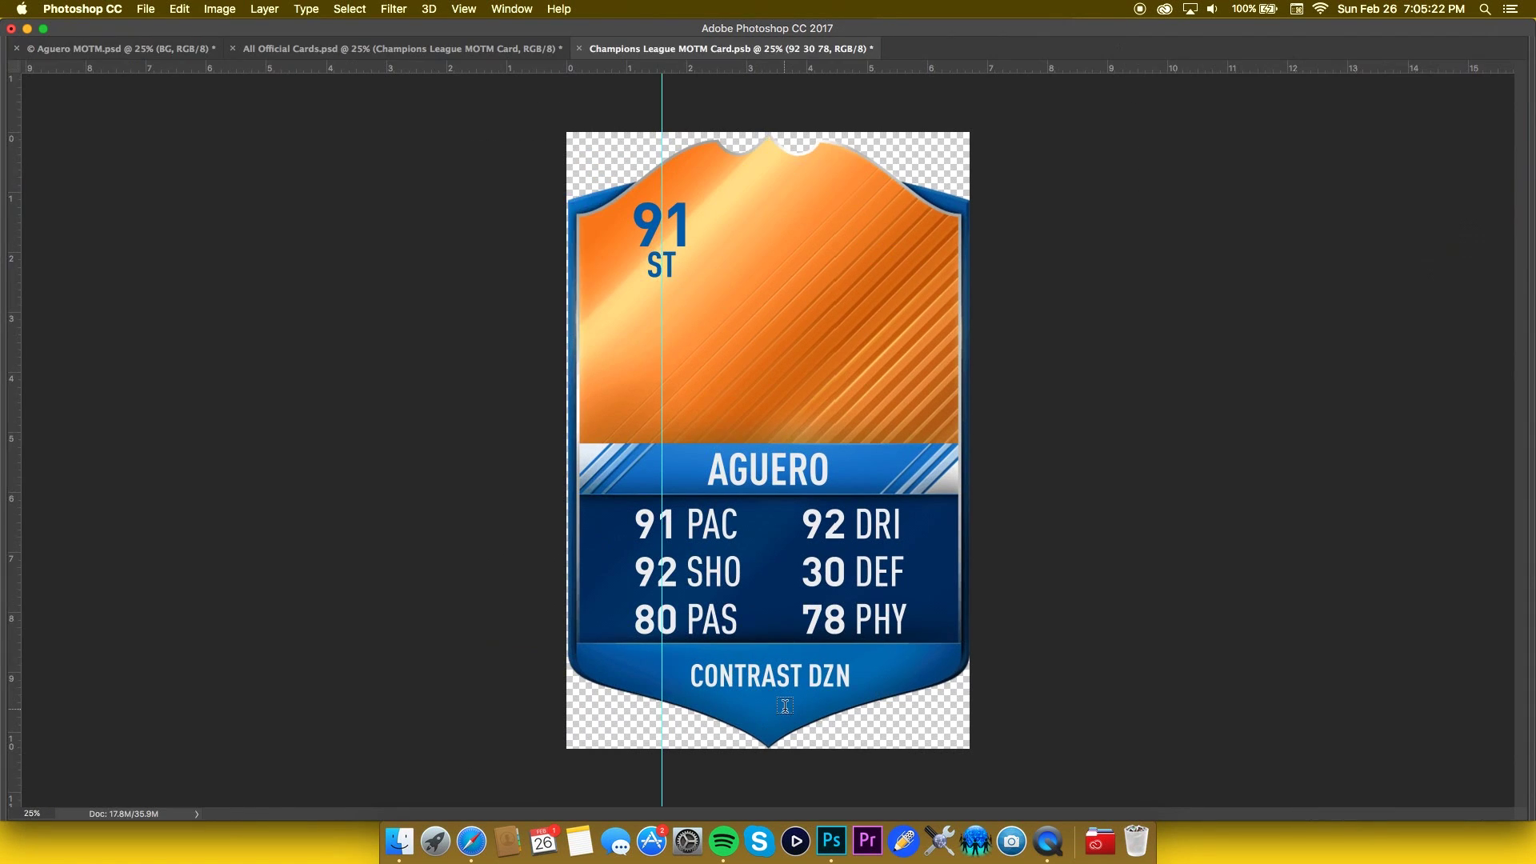
- Open the OTW Card smart object from All Official Cards.psd and duplicate its CONTRASTDZN text layer into Champions League MOTM Card.psb
key("ctrl+shift+Tab")
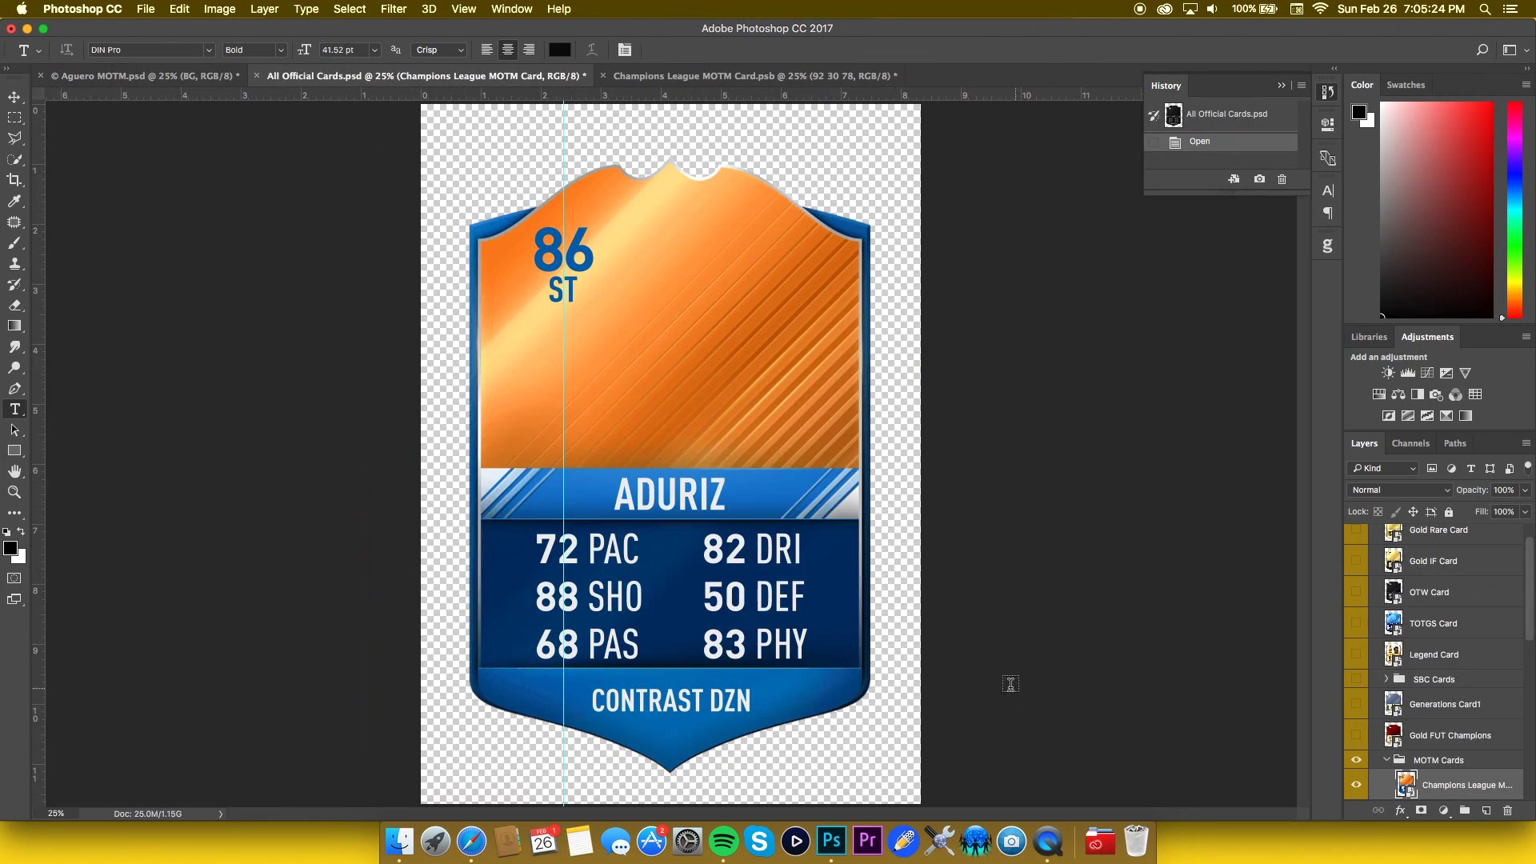
double_click(1393, 593)
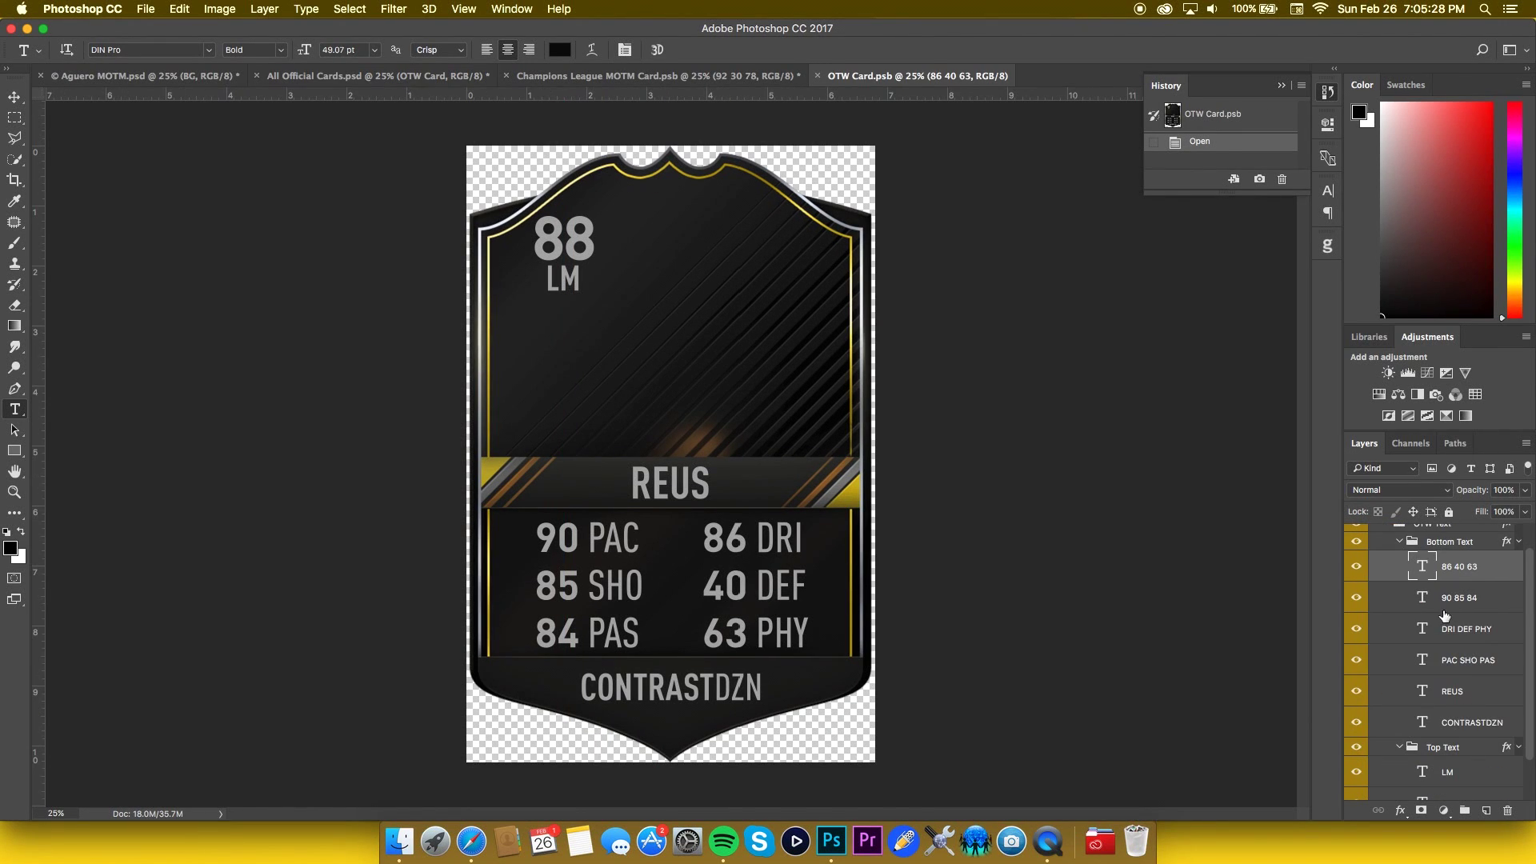
scroll(1432, 680, "down", 2)
right_click(1469, 672)
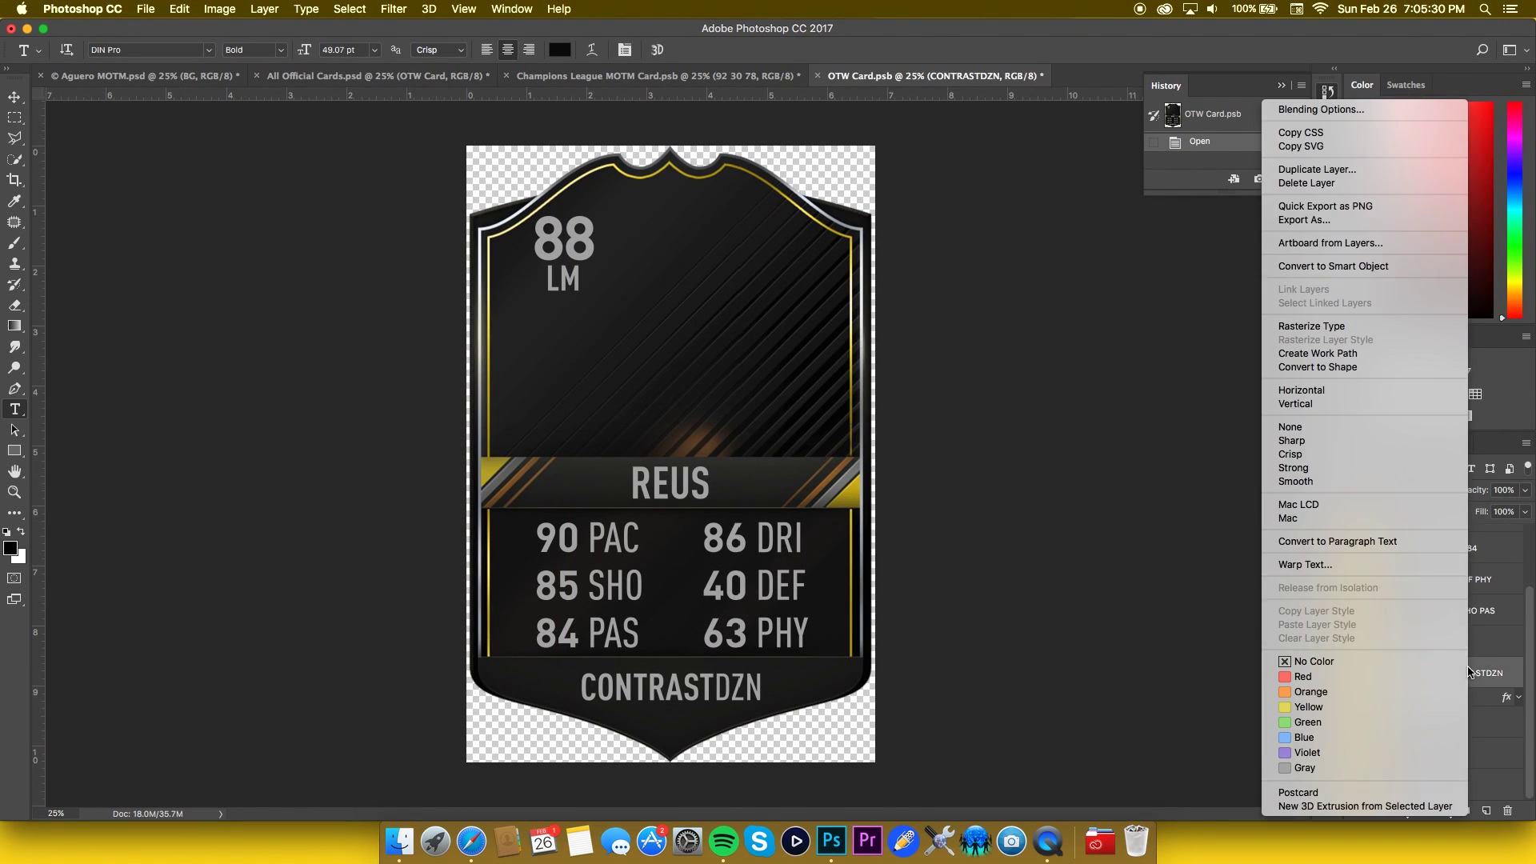
left_click(1311, 183)
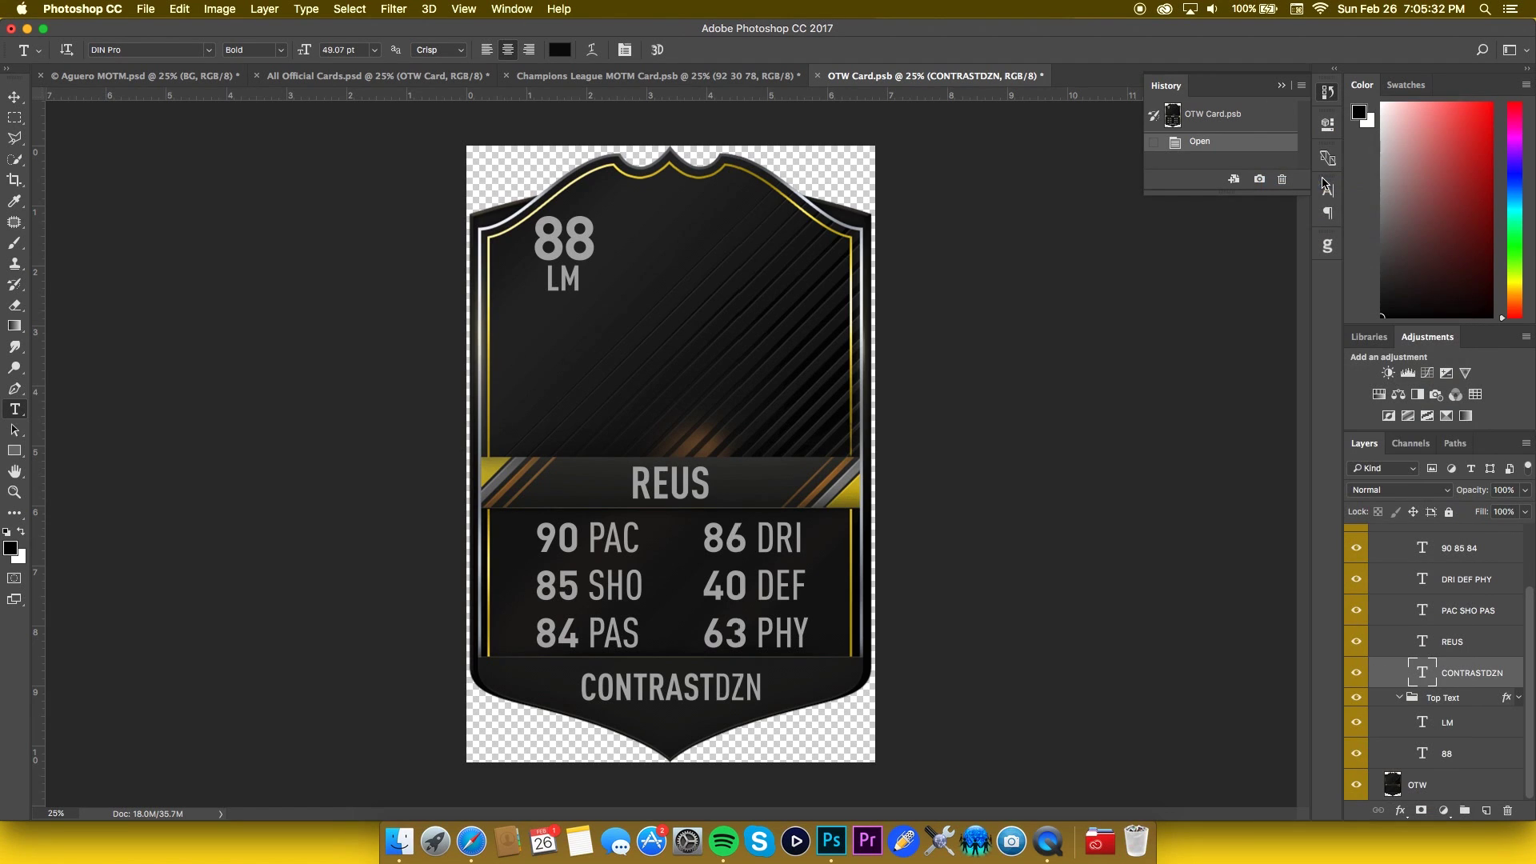
key("Escape")
right_click(1502, 667)
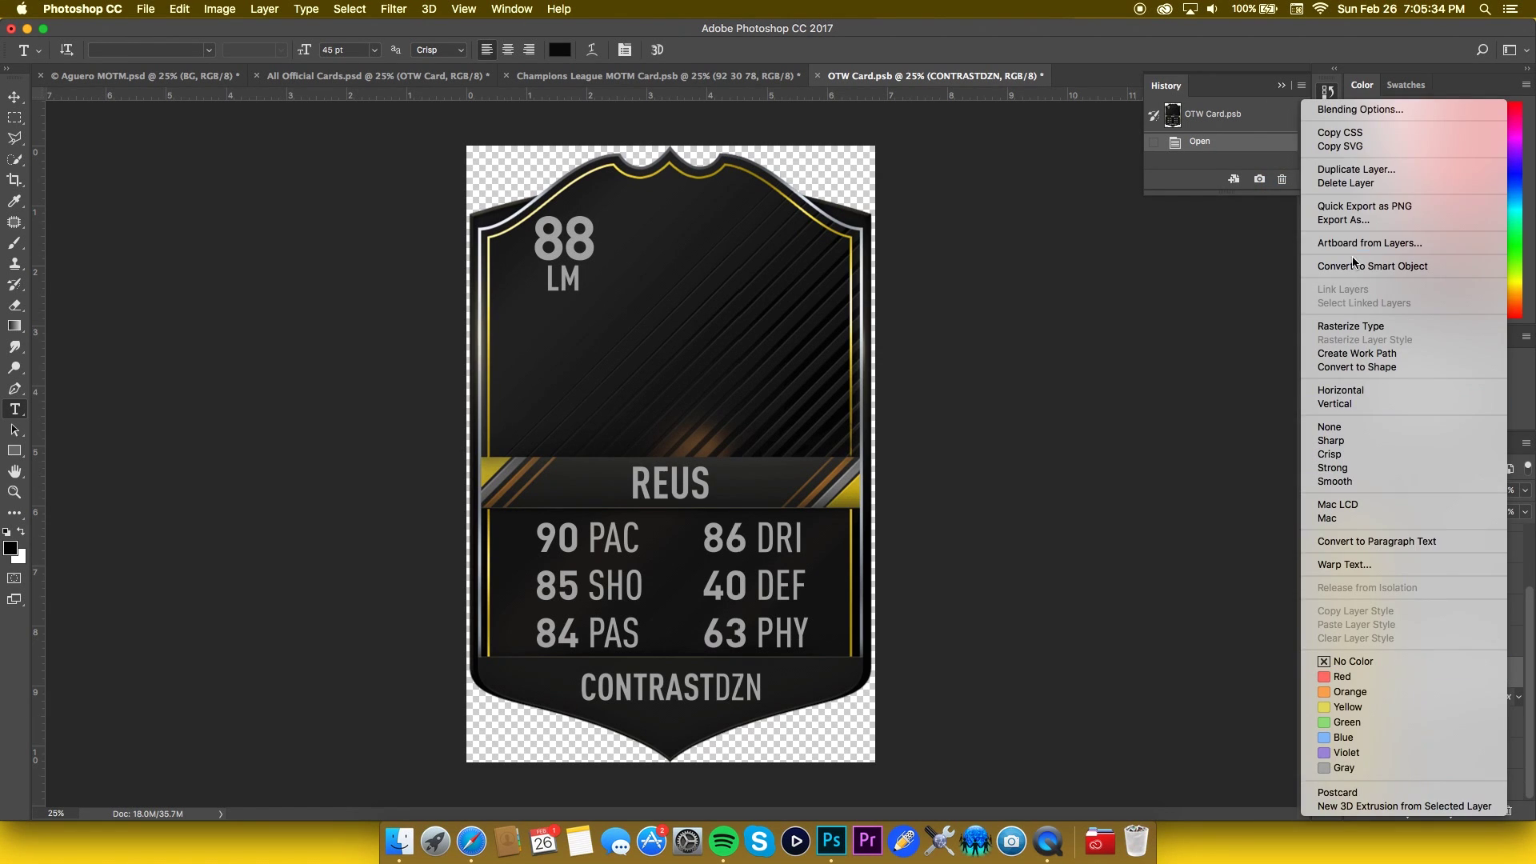
left_click(1379, 170)
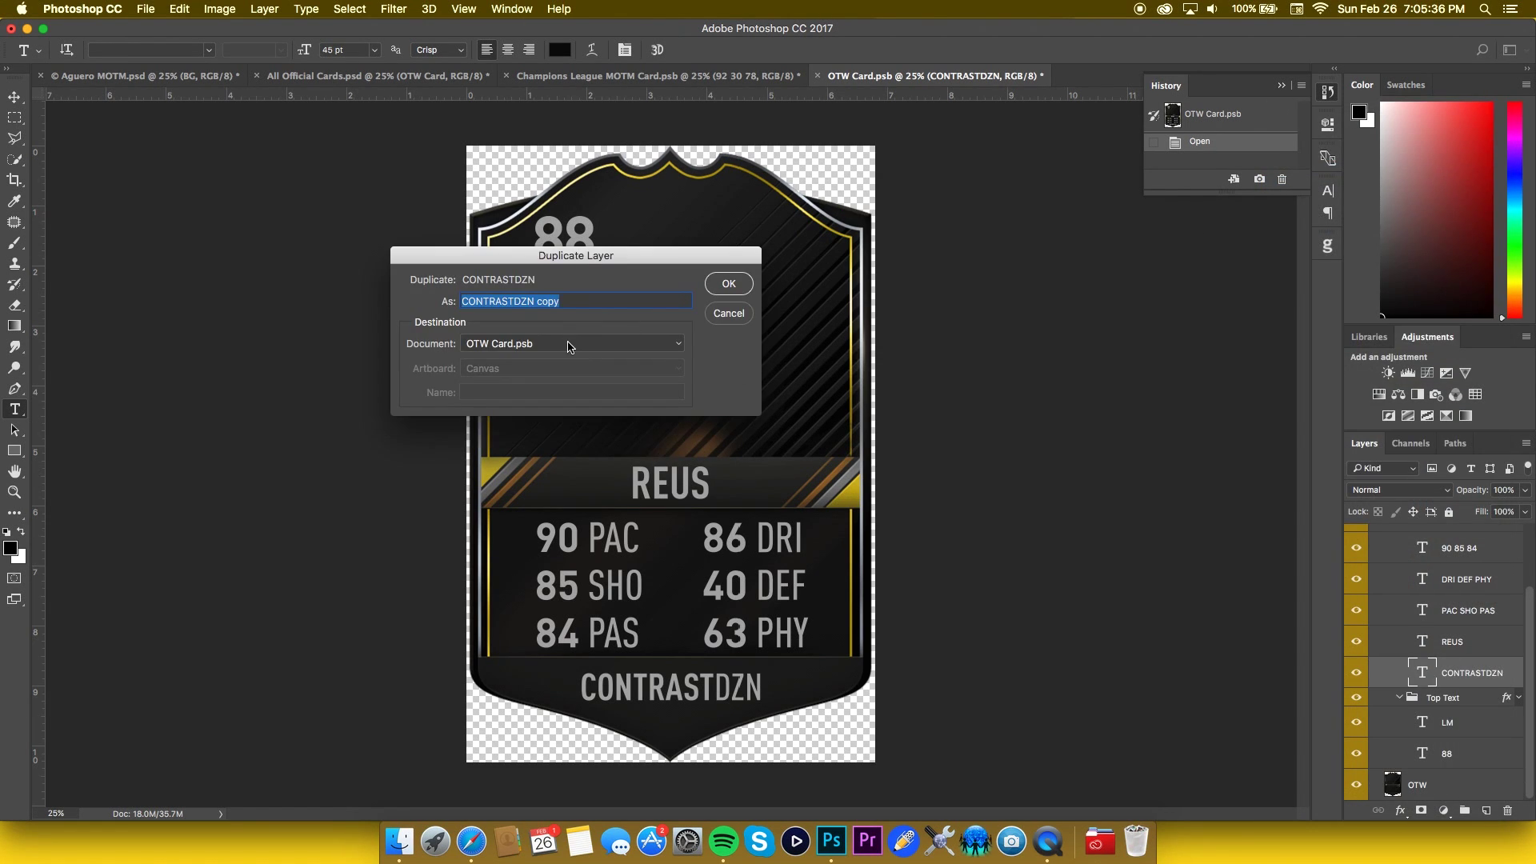
left_click(569, 346)
left_click(564, 329)
key("Return")
- Close OTW Card.psb and hide the OTW Card layer in All Official Cards.psd
key("super+w")
left_click(711, 288)
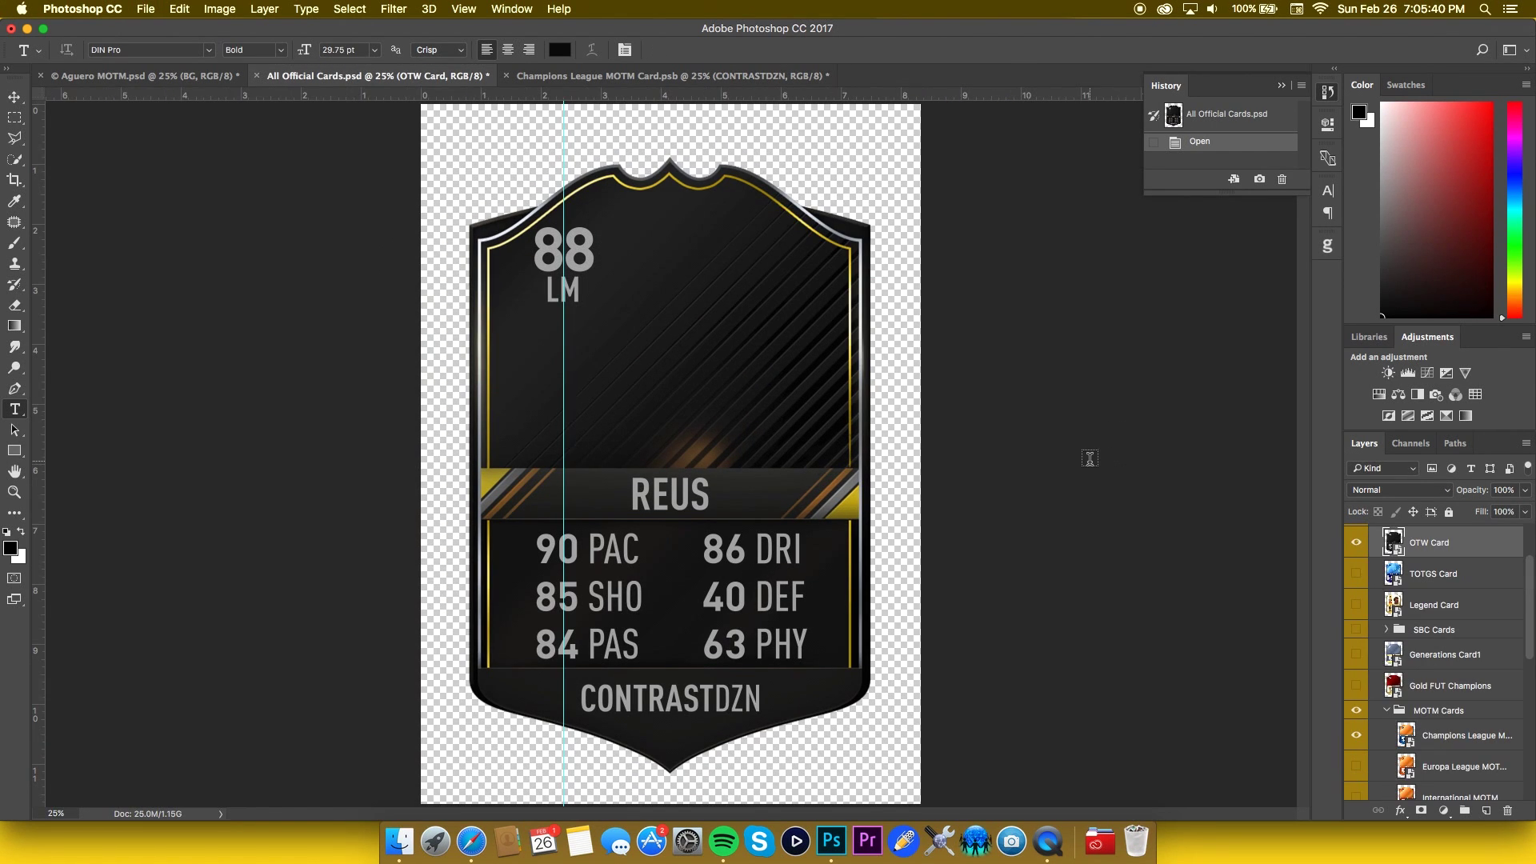
key("v")
key("ctrl+Tab")
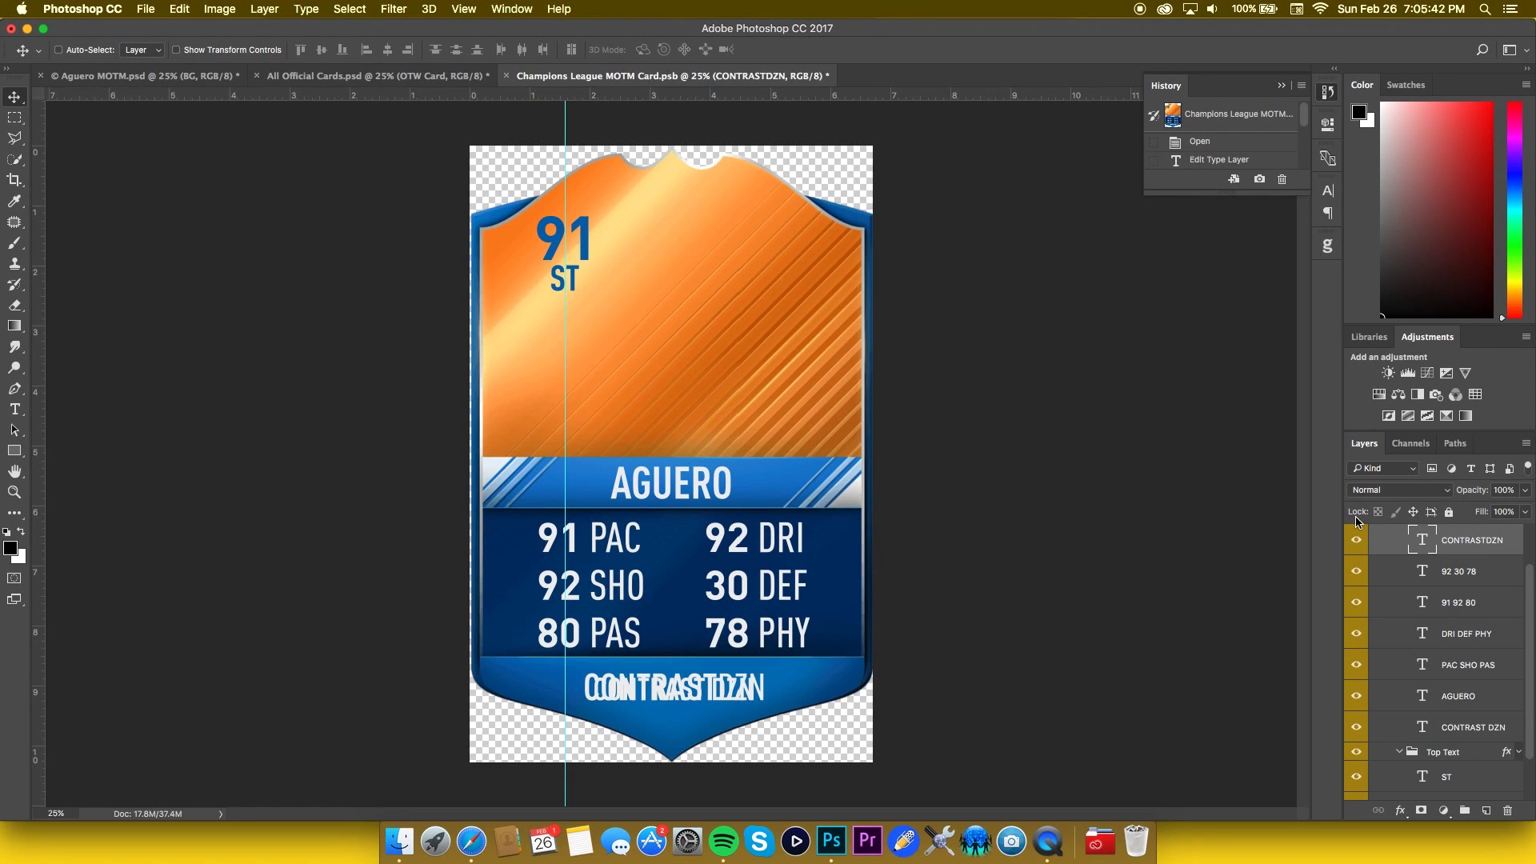
key("ctrl+shift+Tab")
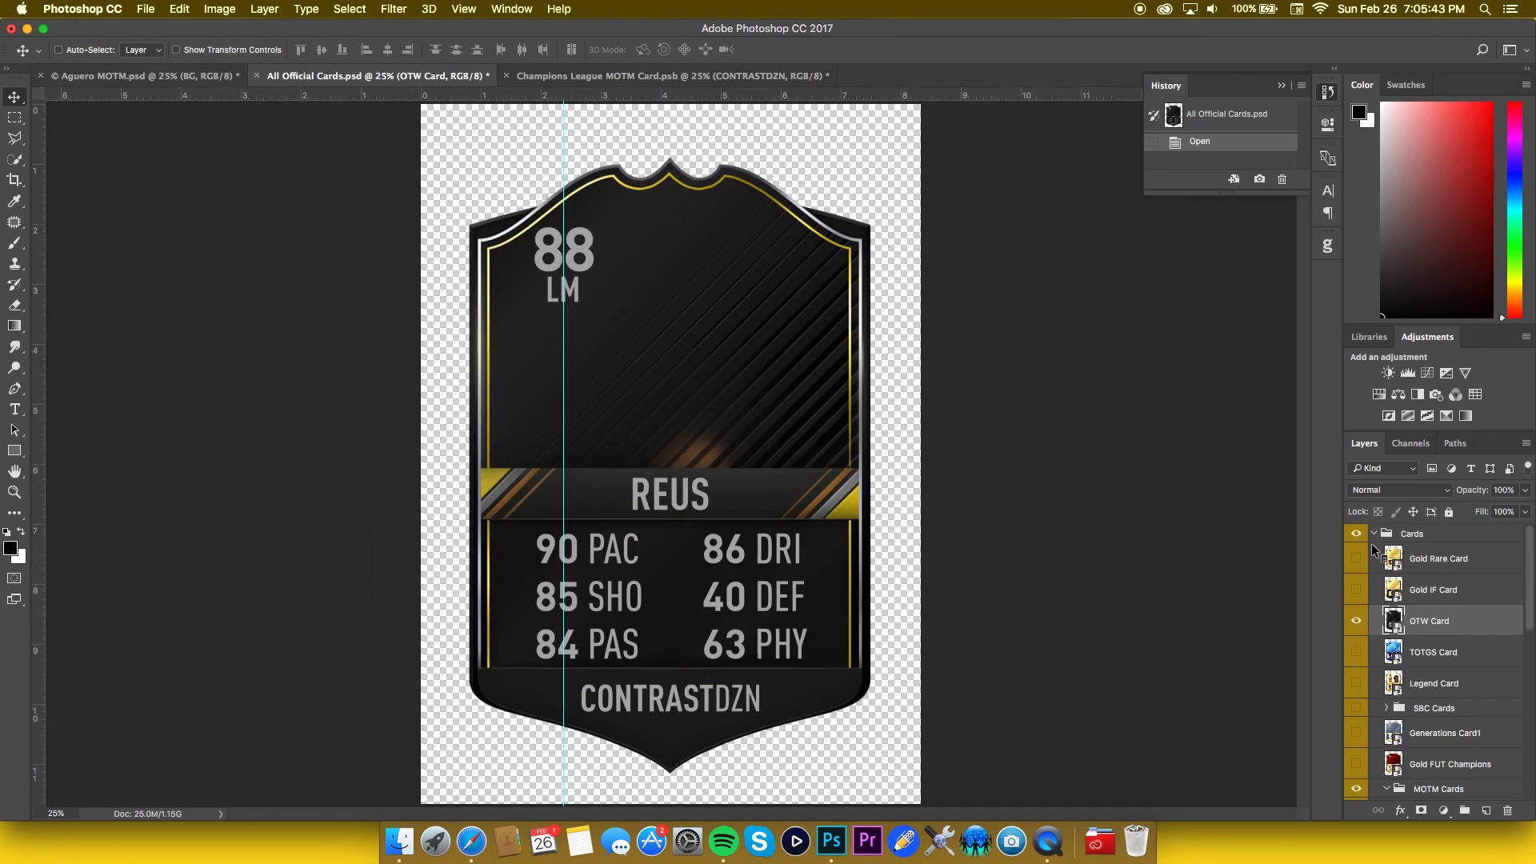
left_click(1355, 620)
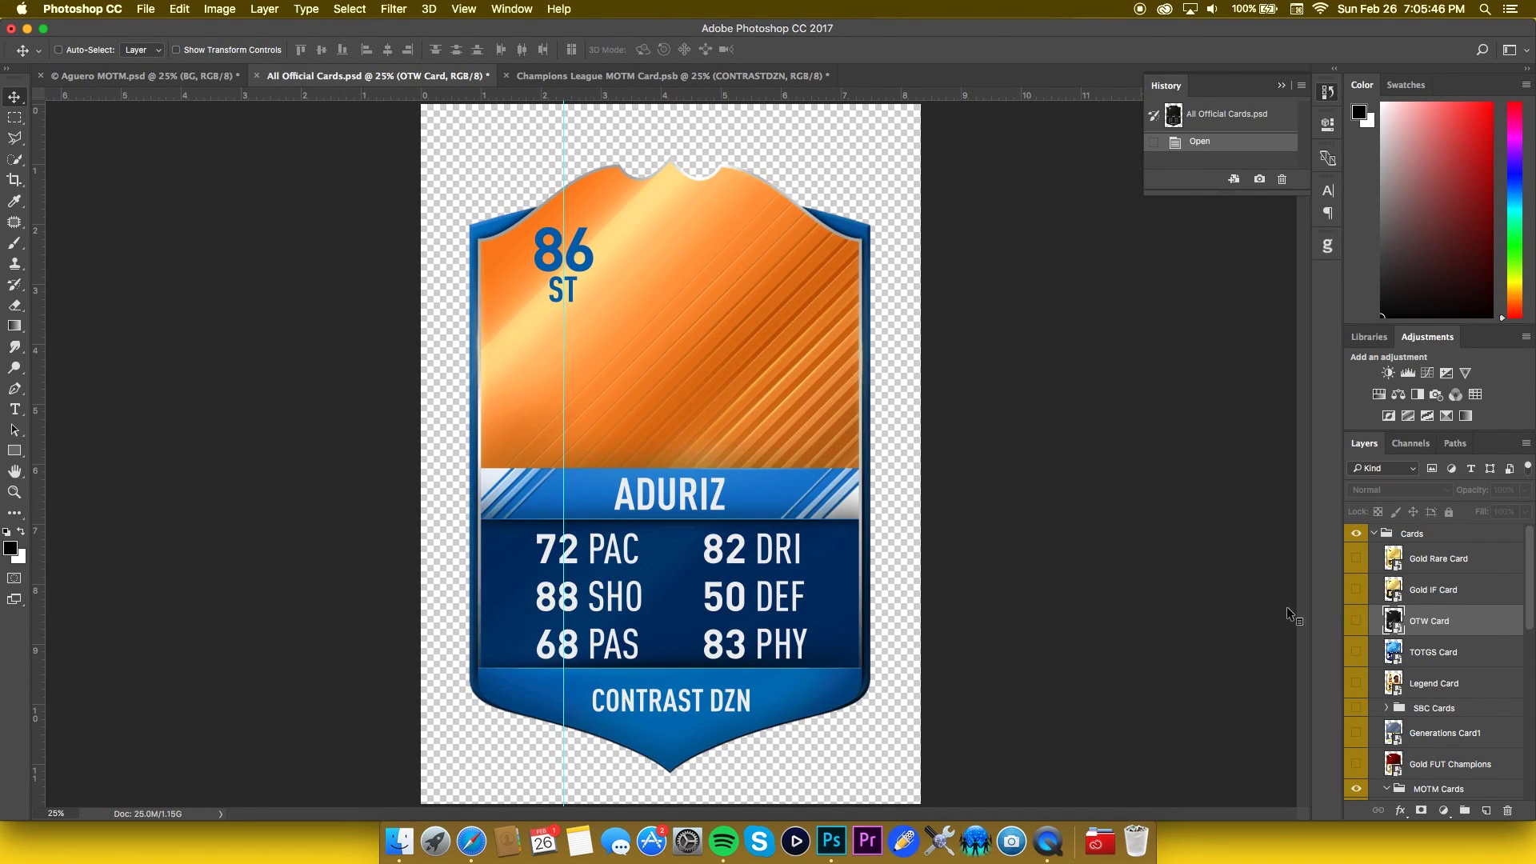
- In Champions League MOTM Card.psb, move the CONTRASTDZN layer directly below AGUERO and hide the old CONTRAST DZN layer
key("ctrl+Tab")
left_click_drag(1392, 612, 1396, 782)
left_click(1355, 781)
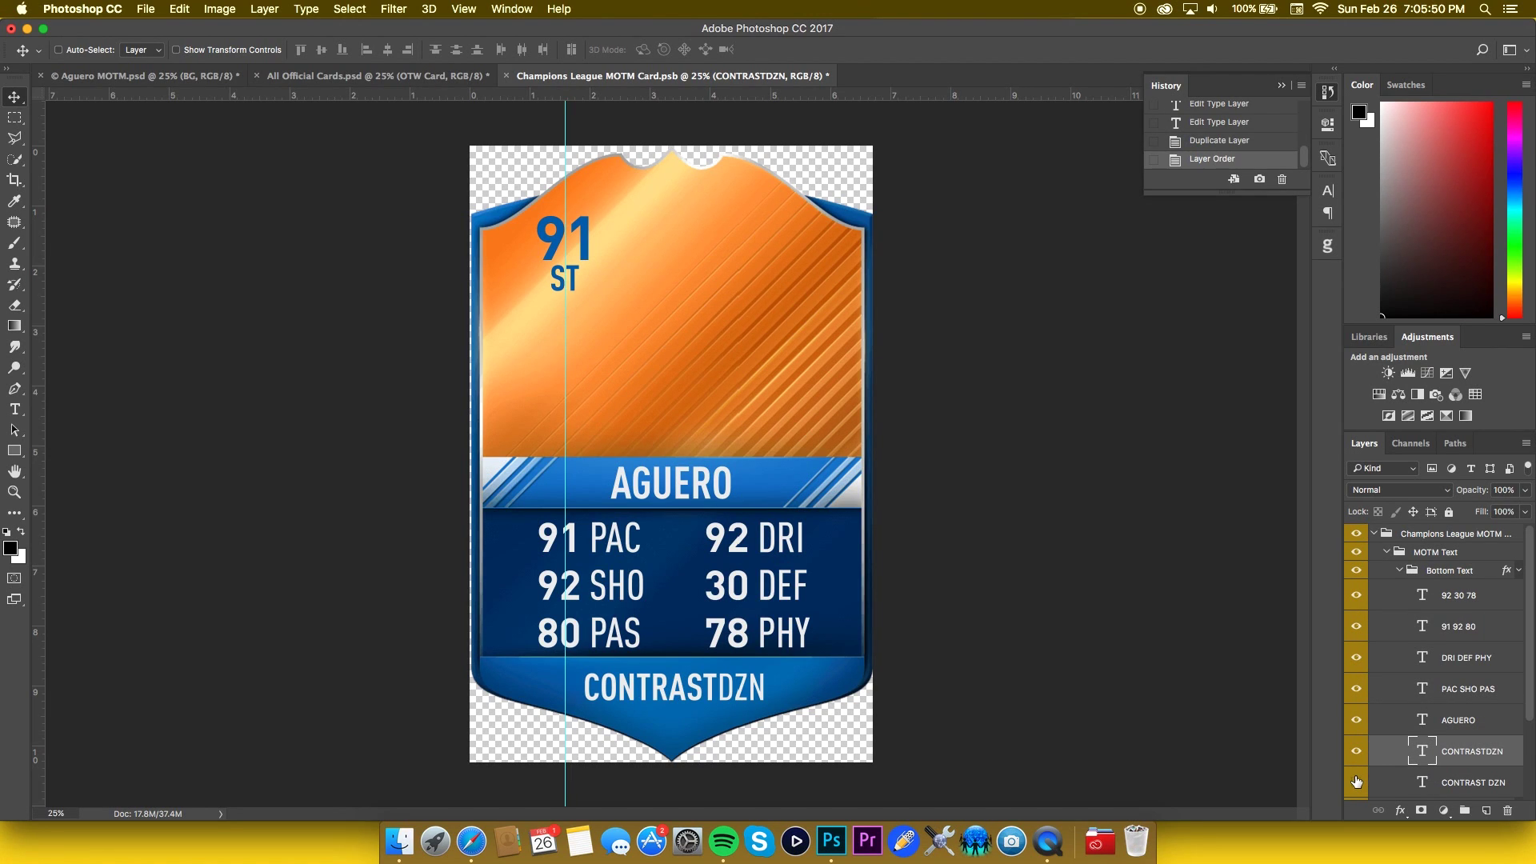
- Delete the spare CONTRAST DZN text layer and centre the CONTRASTDZN text horizontally on the canvas
left_click(1444, 781)
key("Delete")
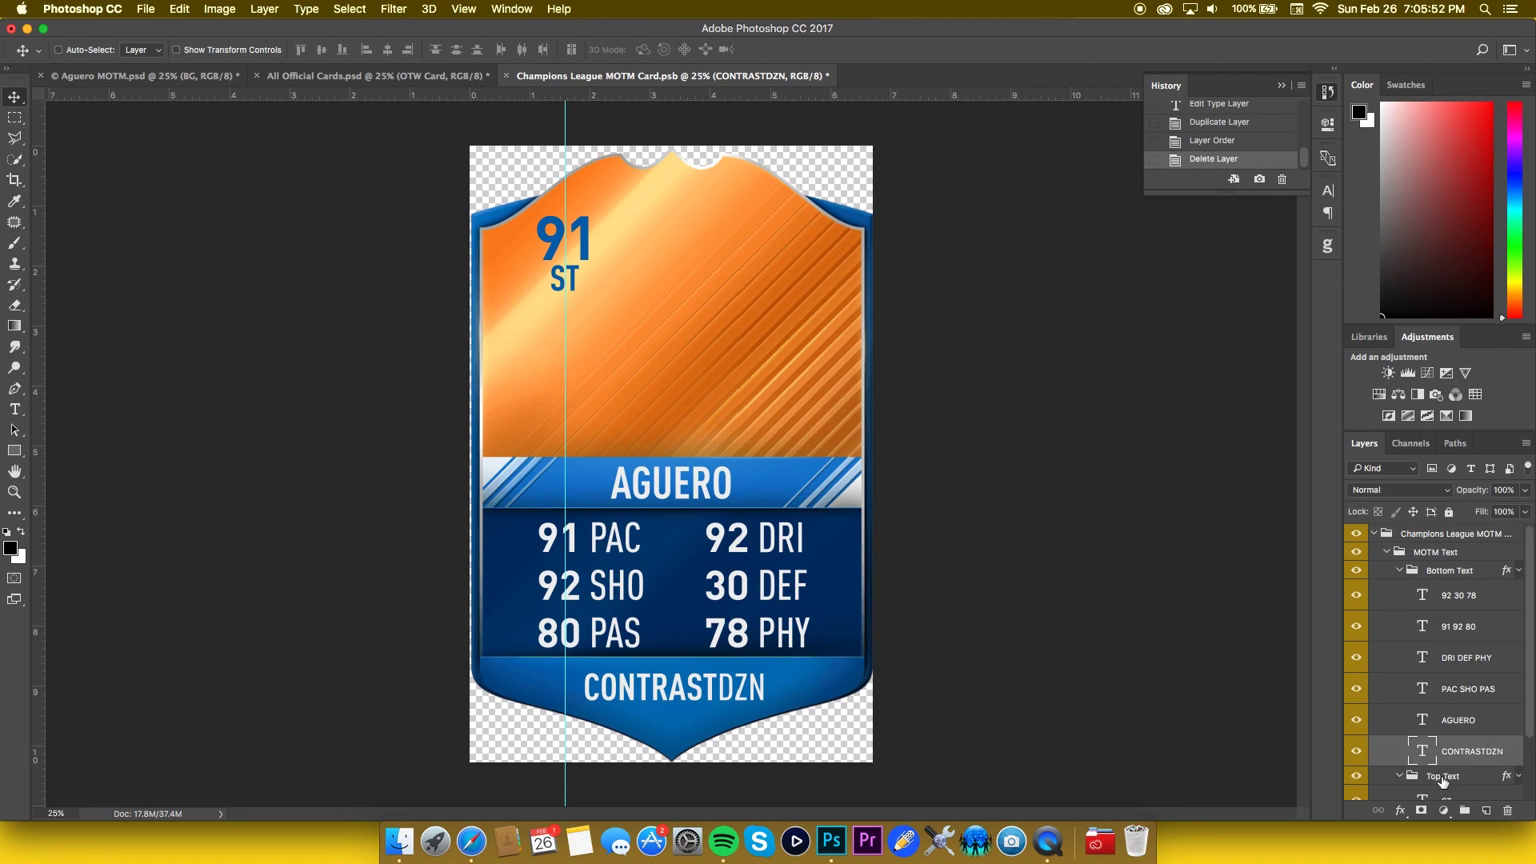
key("super+a")
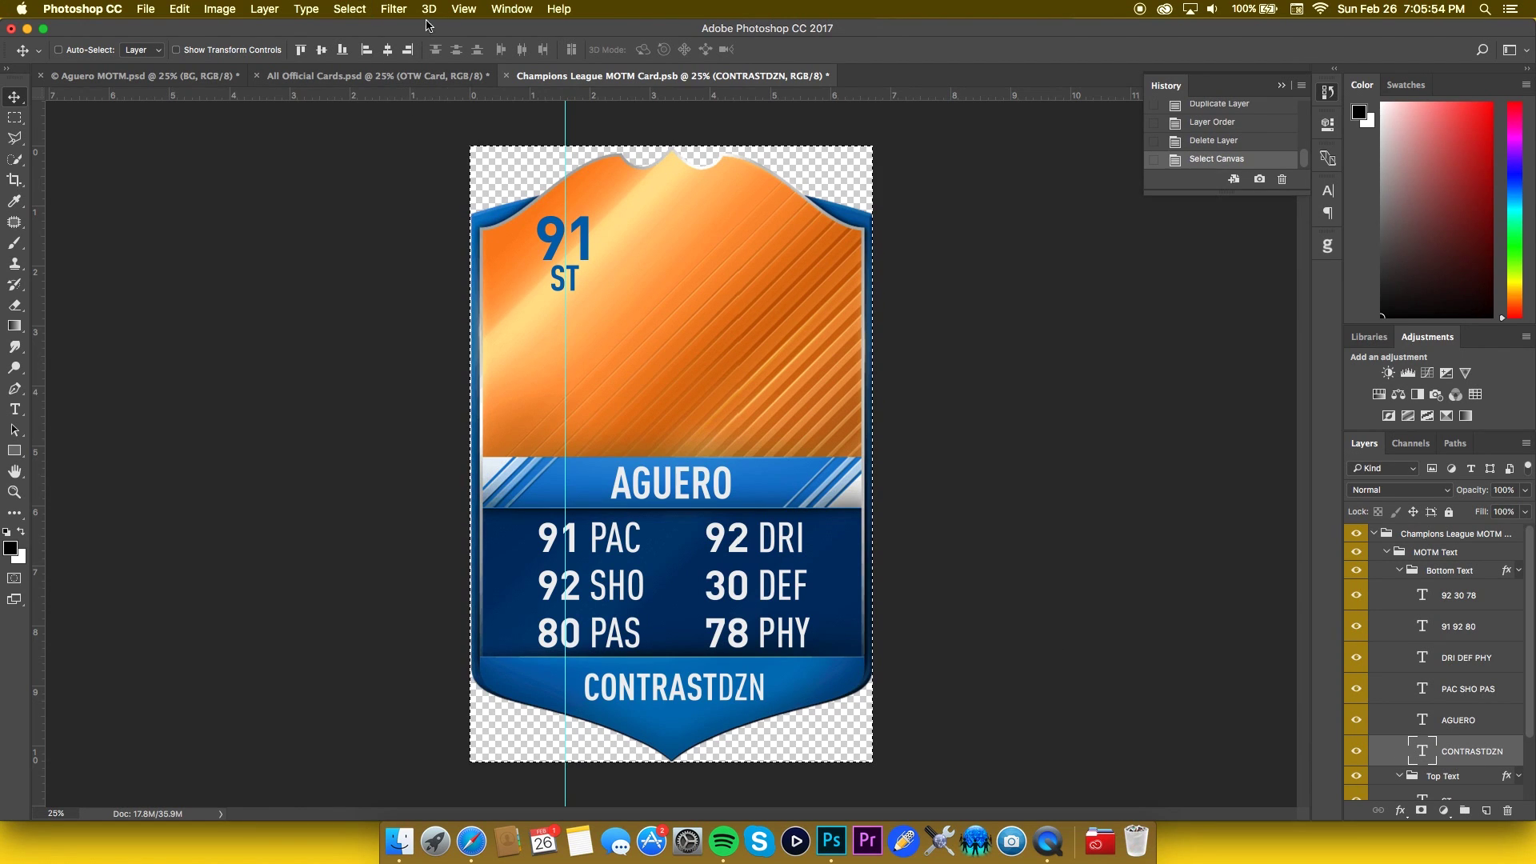
left_click(387, 49)
key("super+d")
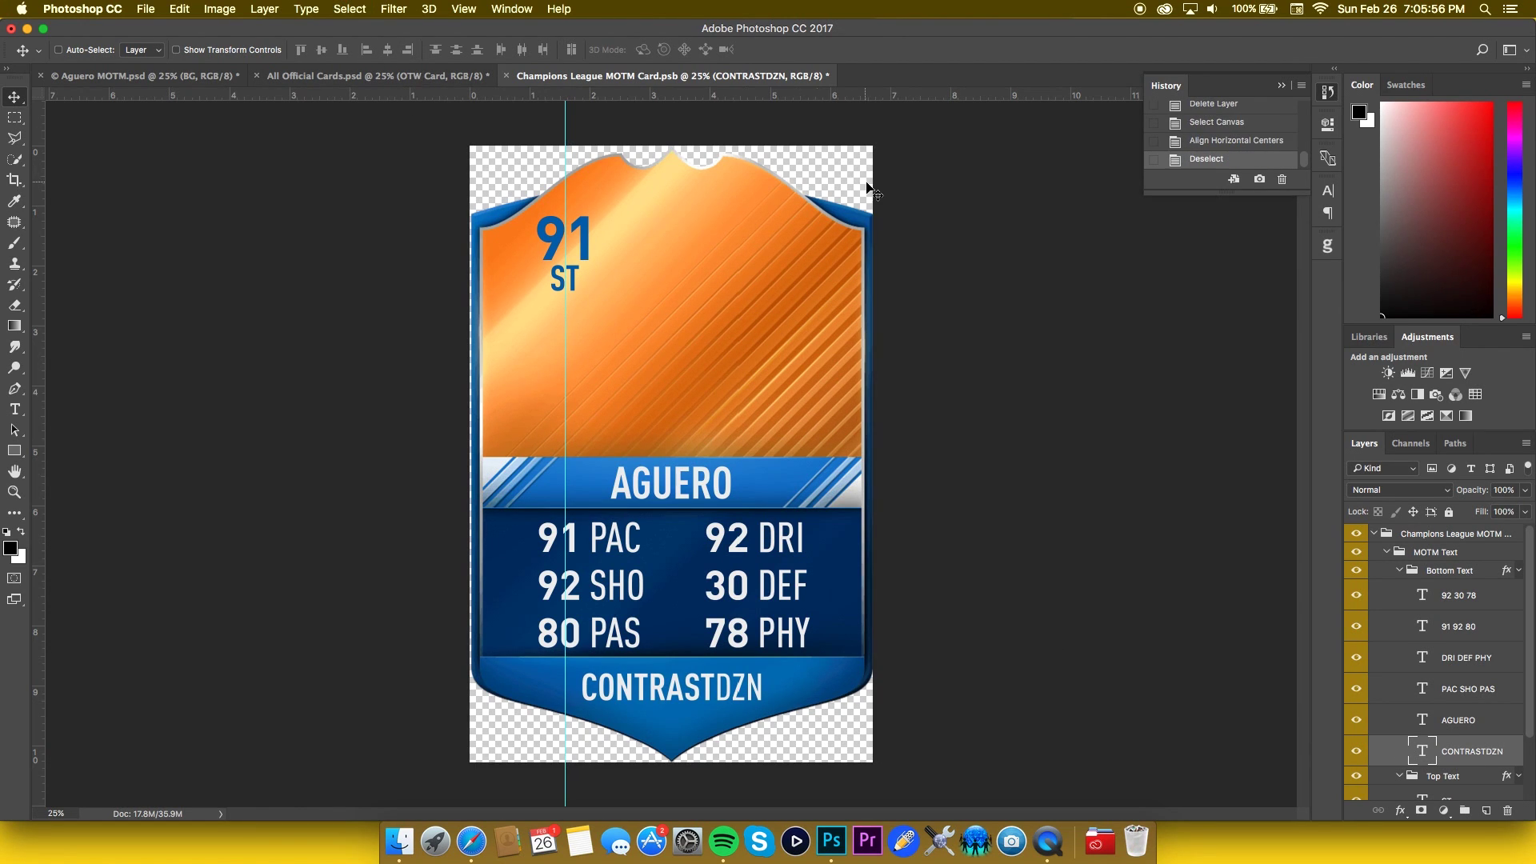
- Save and close the Champions League MOTM Card contents, and open Club and Nation.psd
key("super+s")
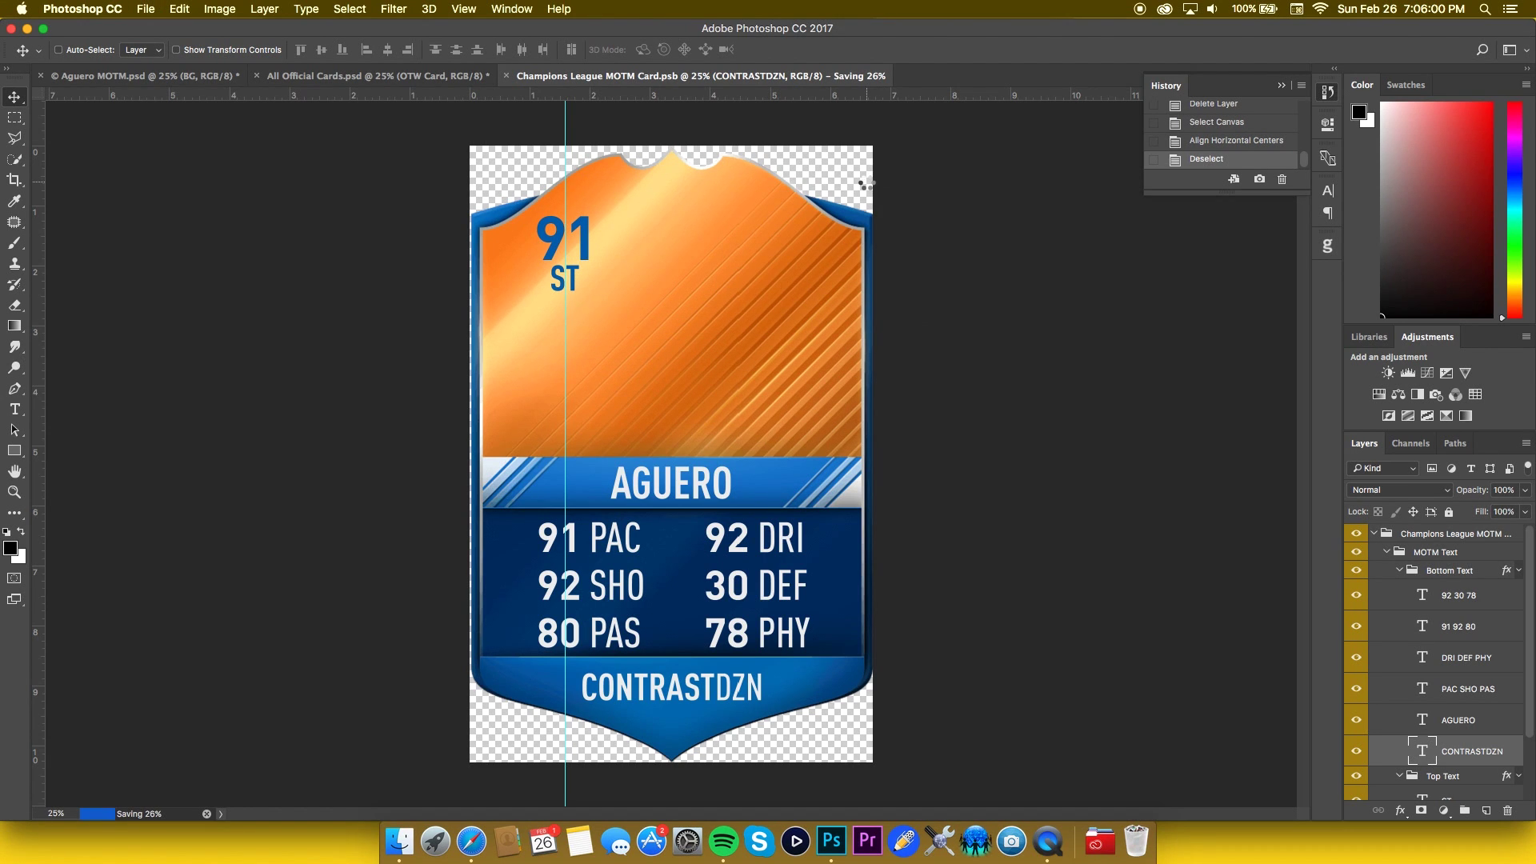
key("super+w")
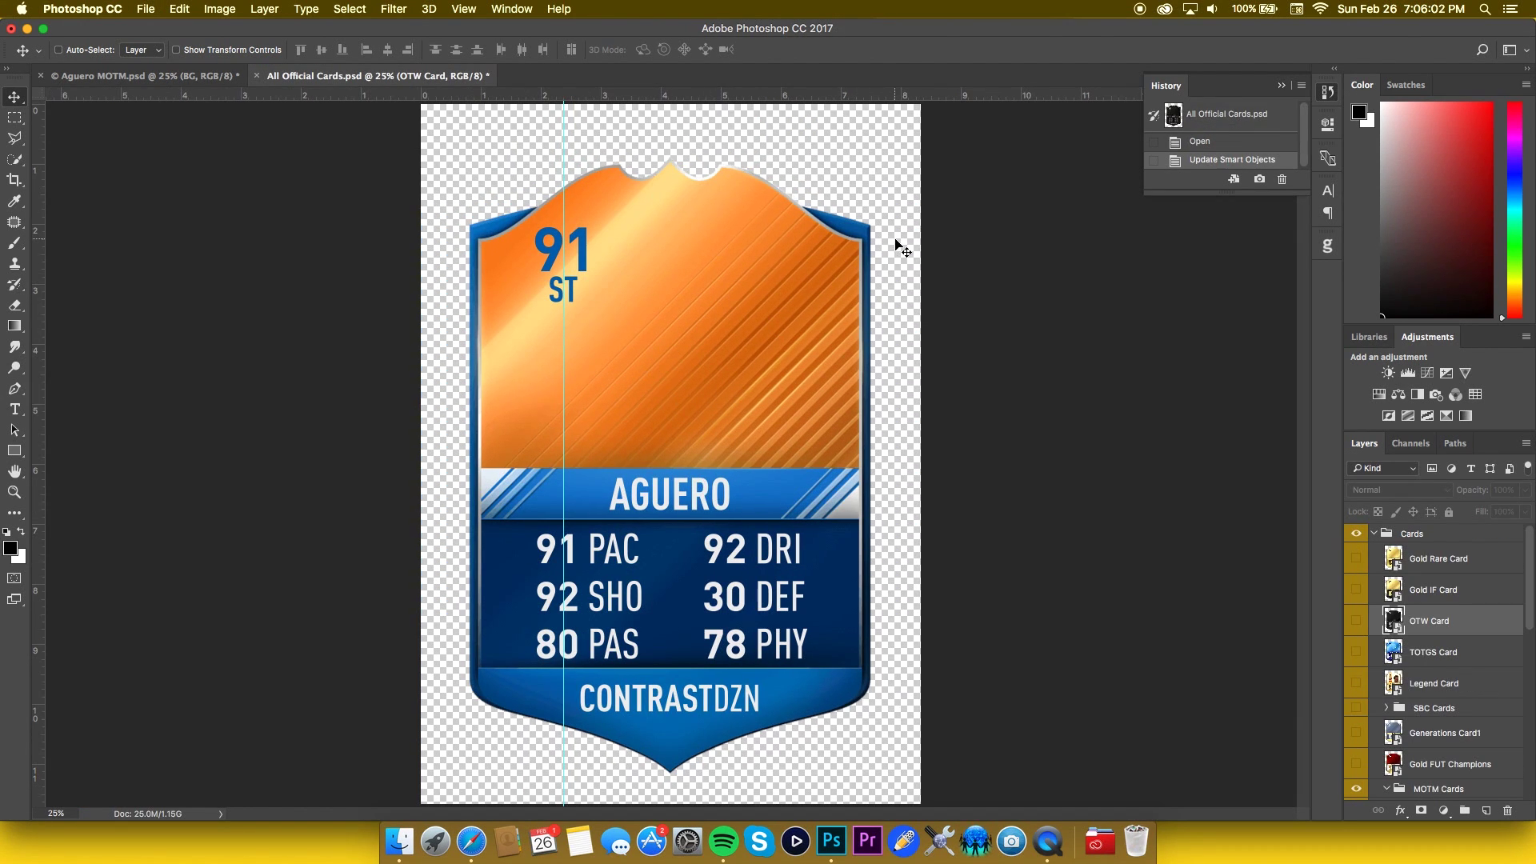
key("super+o")
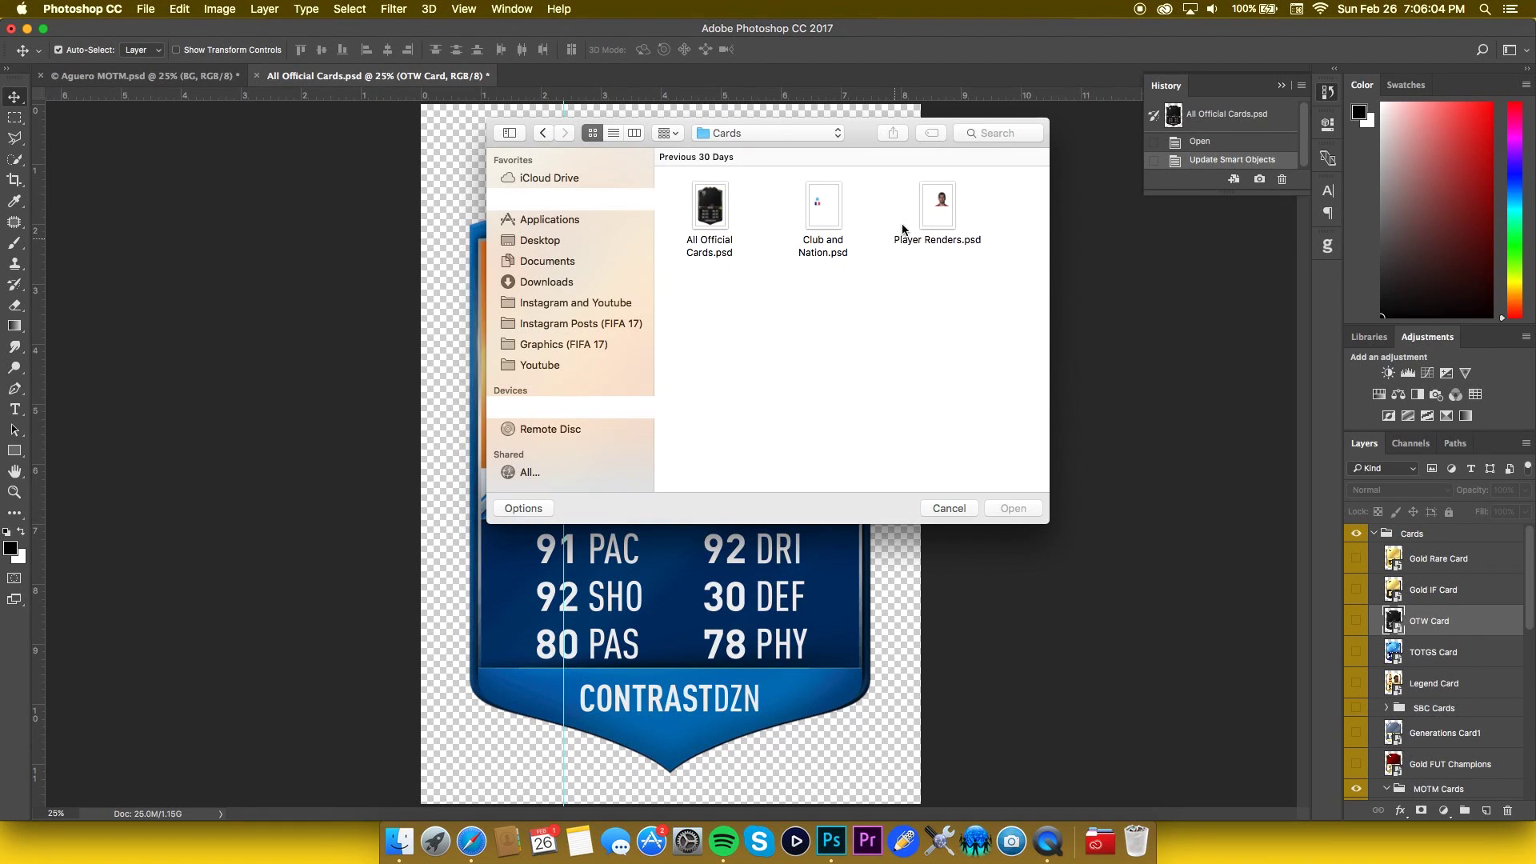
left_click(833, 201)
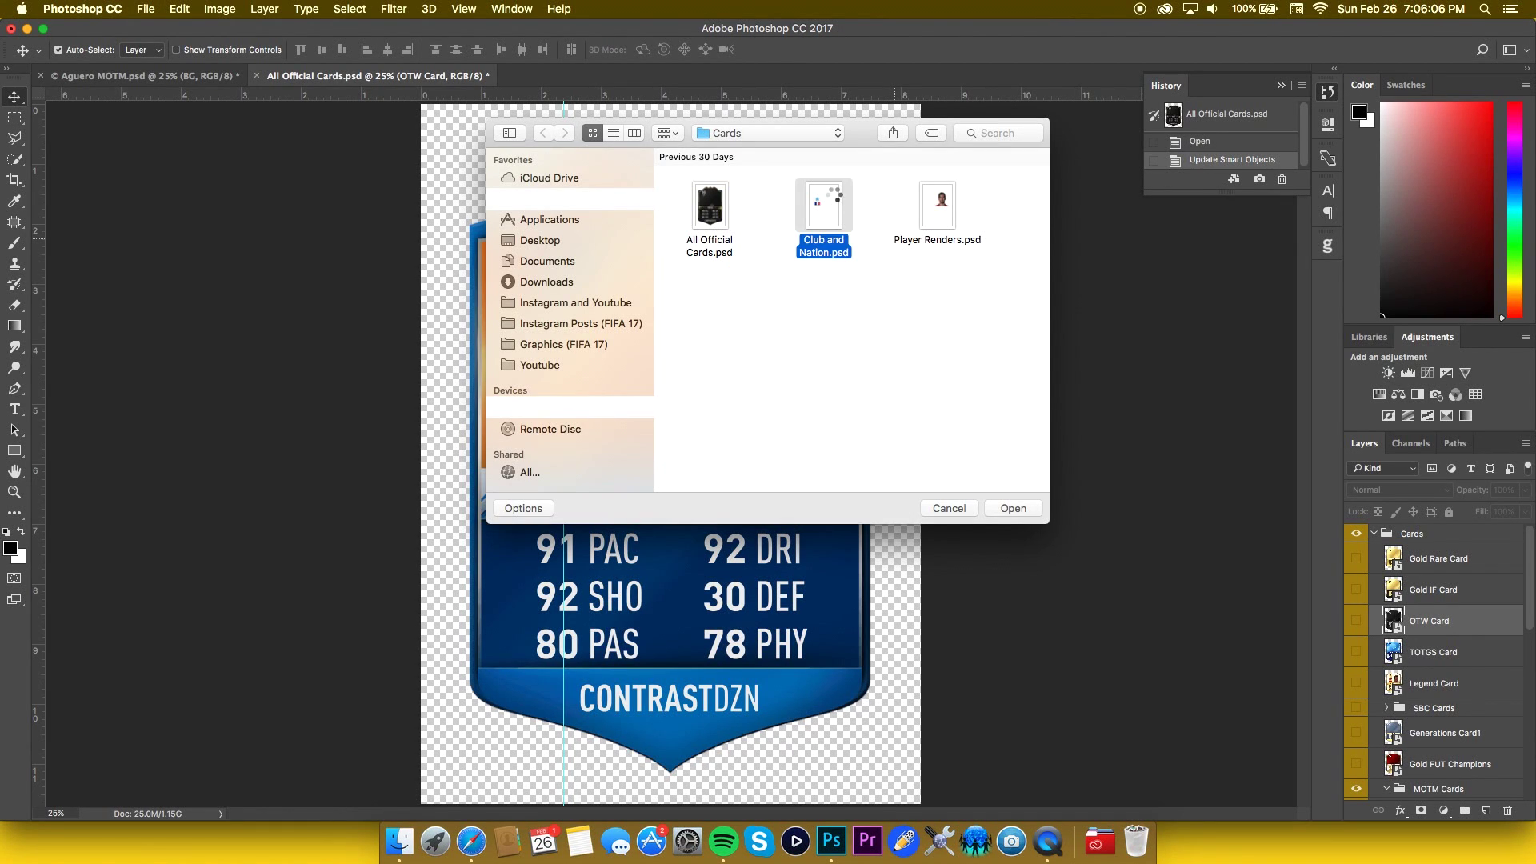
double_click(832, 200)
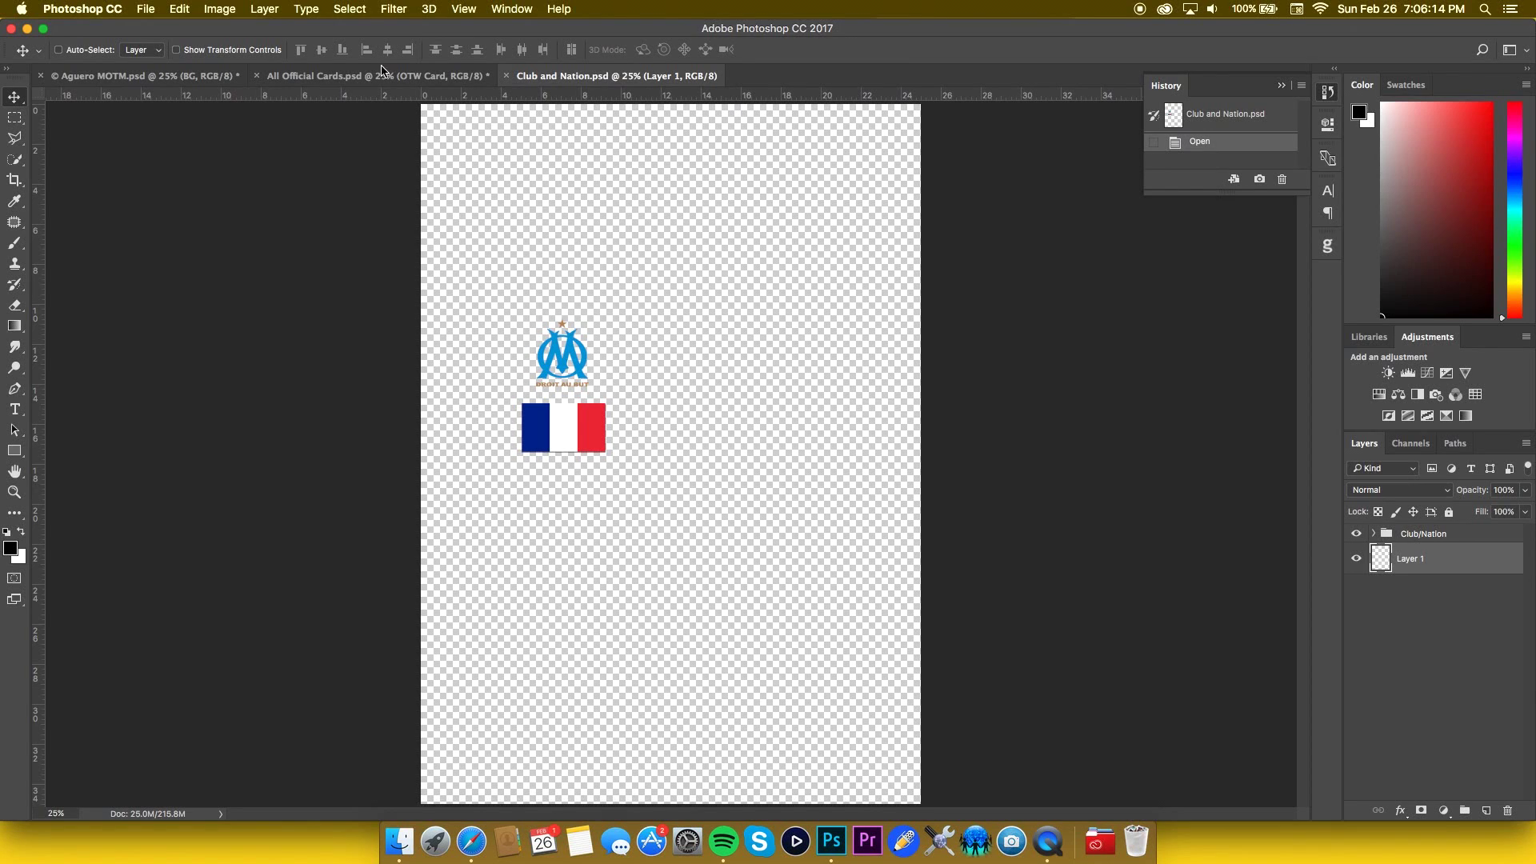
- Duplicate the Champions League MOTM Card layer into Club and Nation.psd, and close All Official Cards.psd without saving
left_click(478, 76)
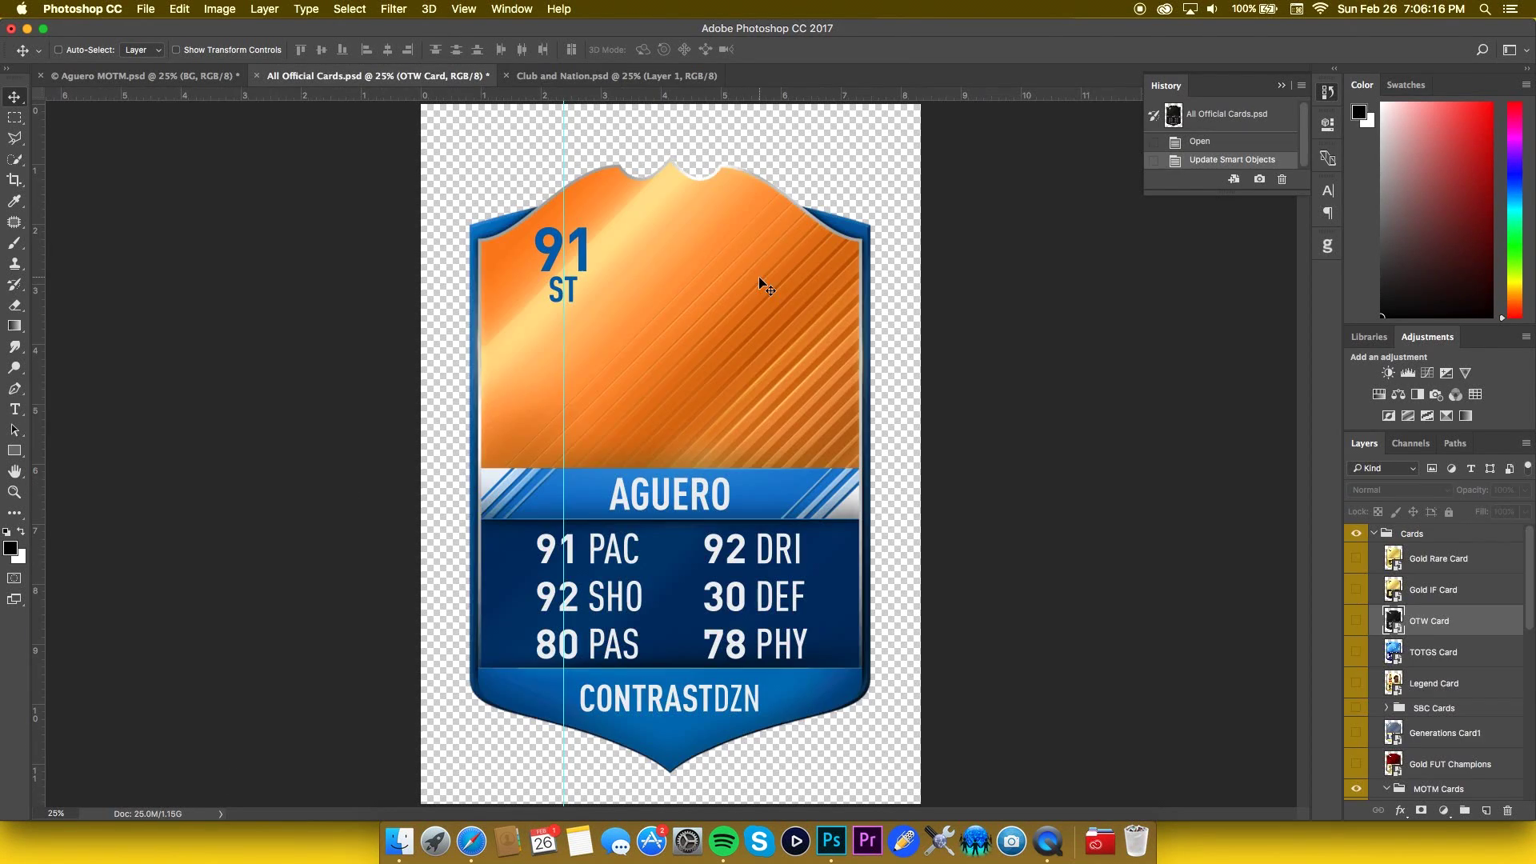
scroll(1475, 689, "down", 5)
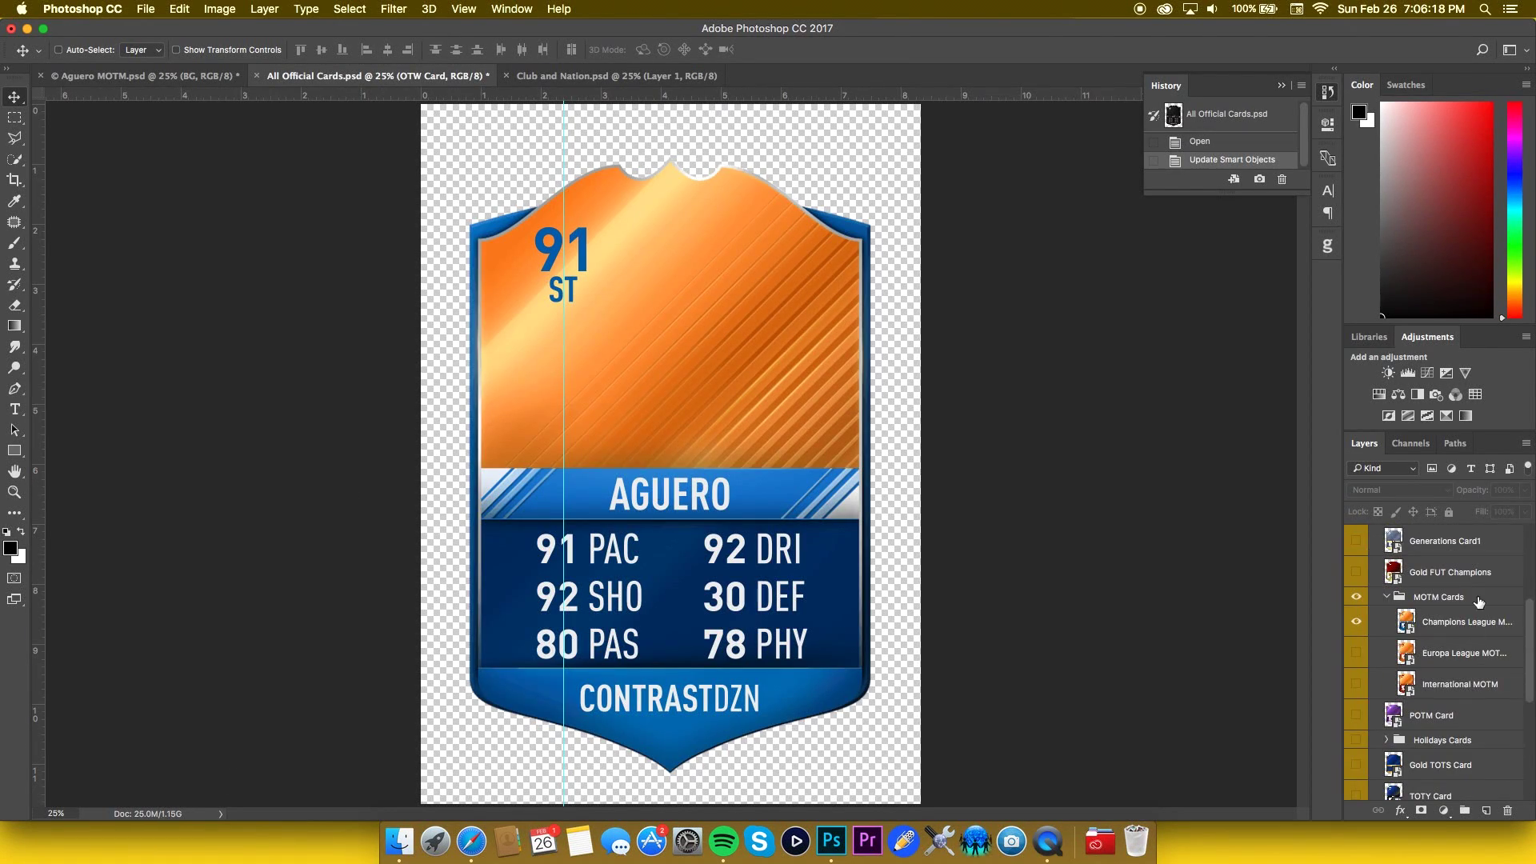
right_click(1473, 622)
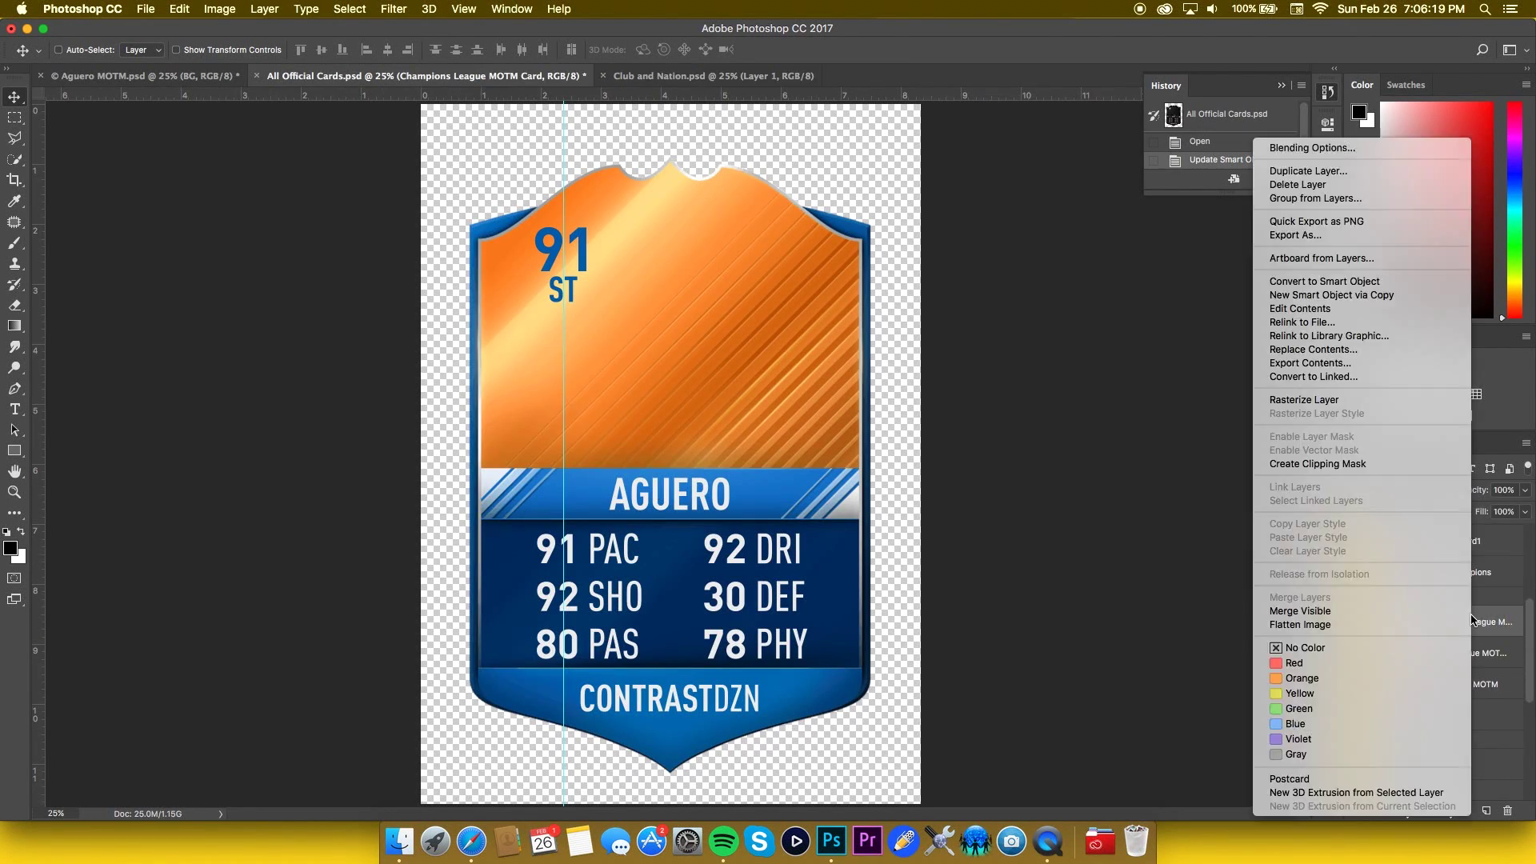
left_click(1327, 171)
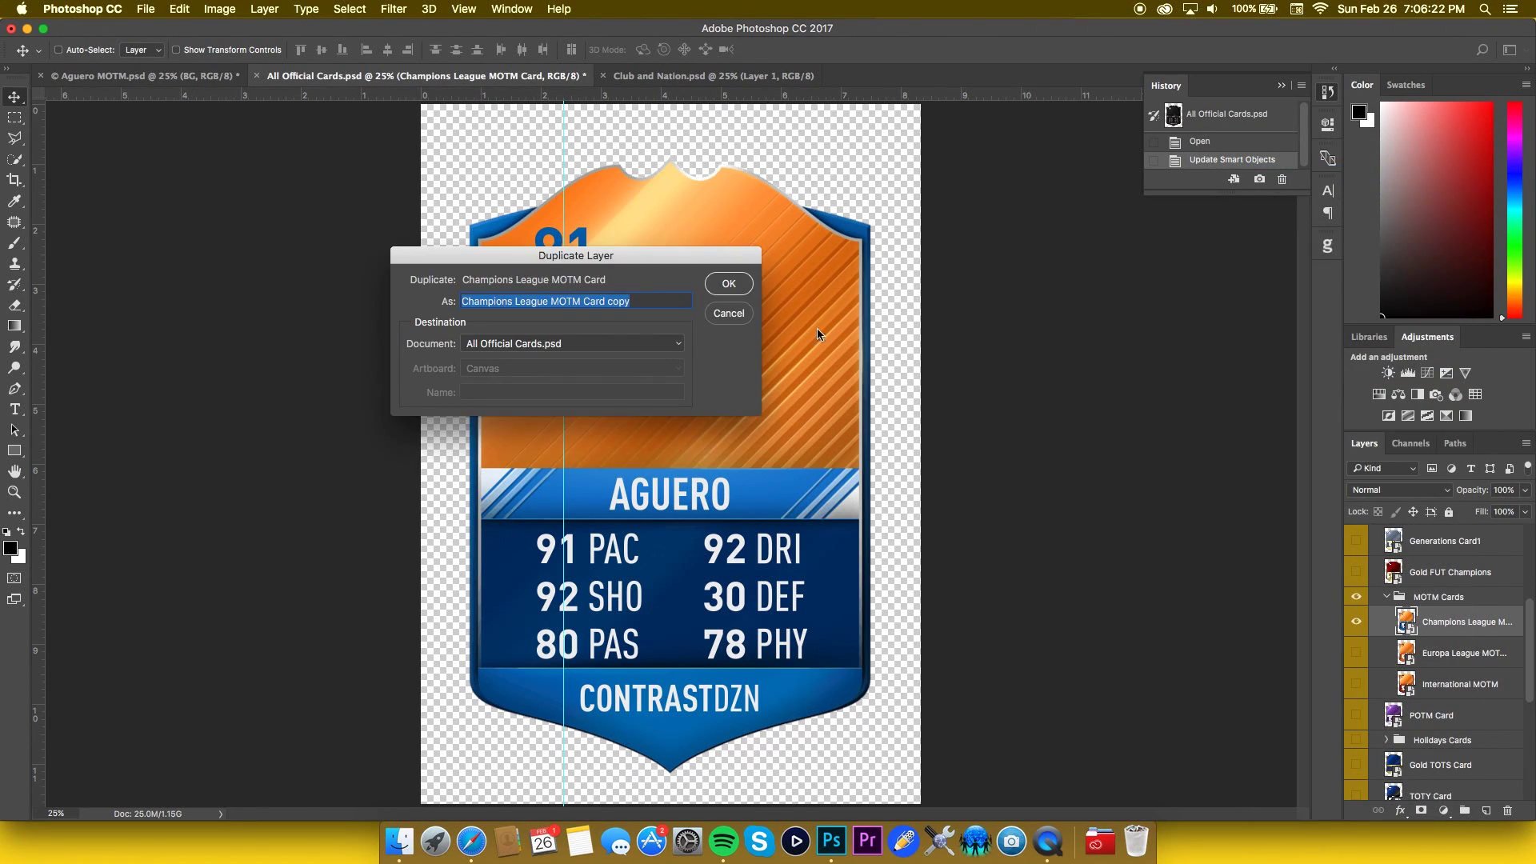
left_click(671, 345)
left_click(640, 357)
key("Return")
key("super+w")
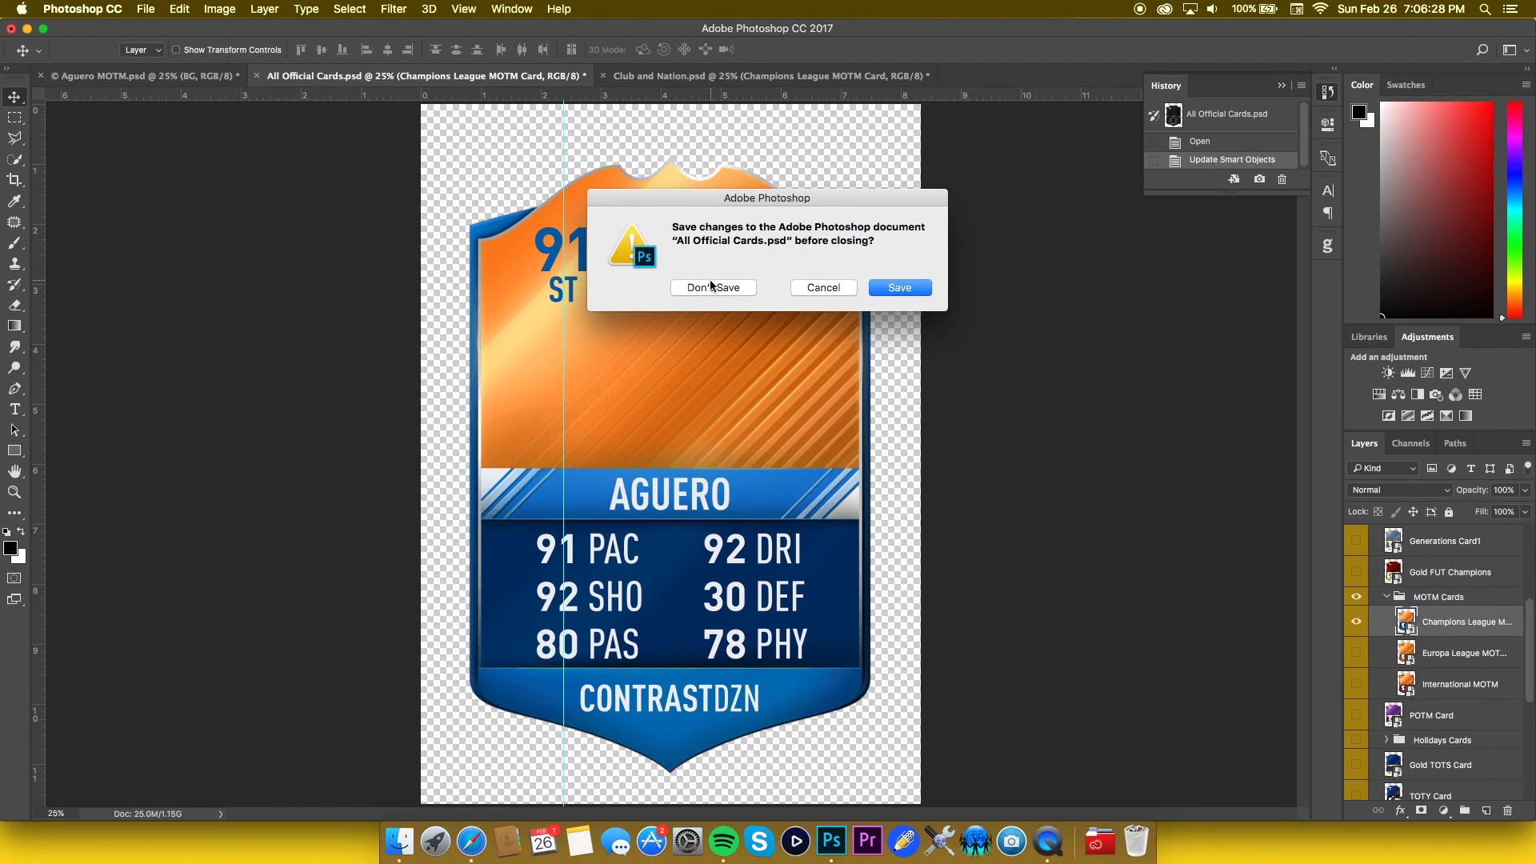
left_click(710, 286)
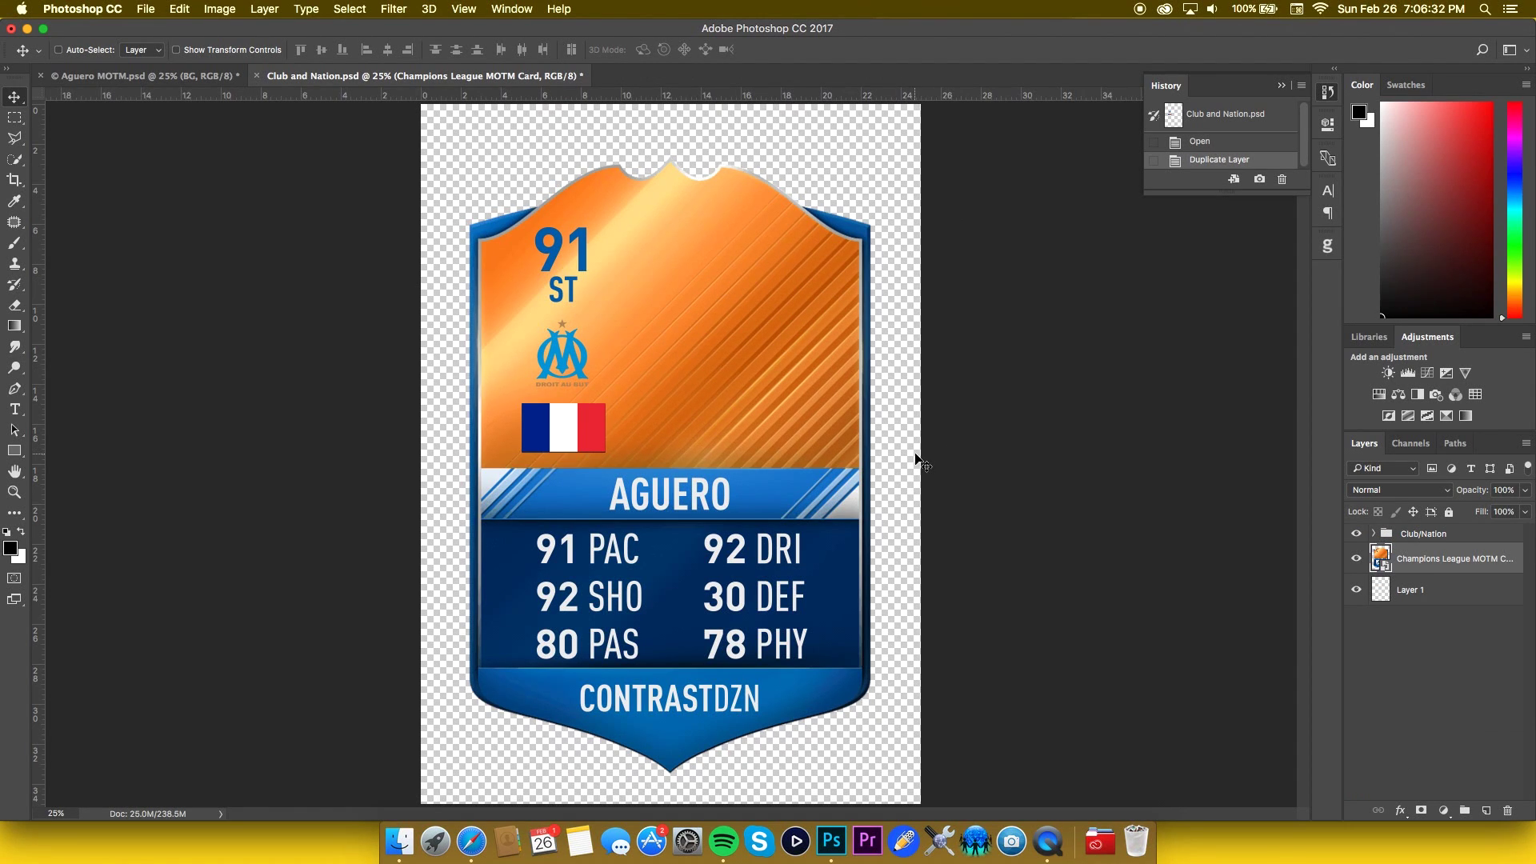
- Replace the club badge by hiding the Ligue 1 group and showing the Premier League group within Clubs
left_click(1374, 534)
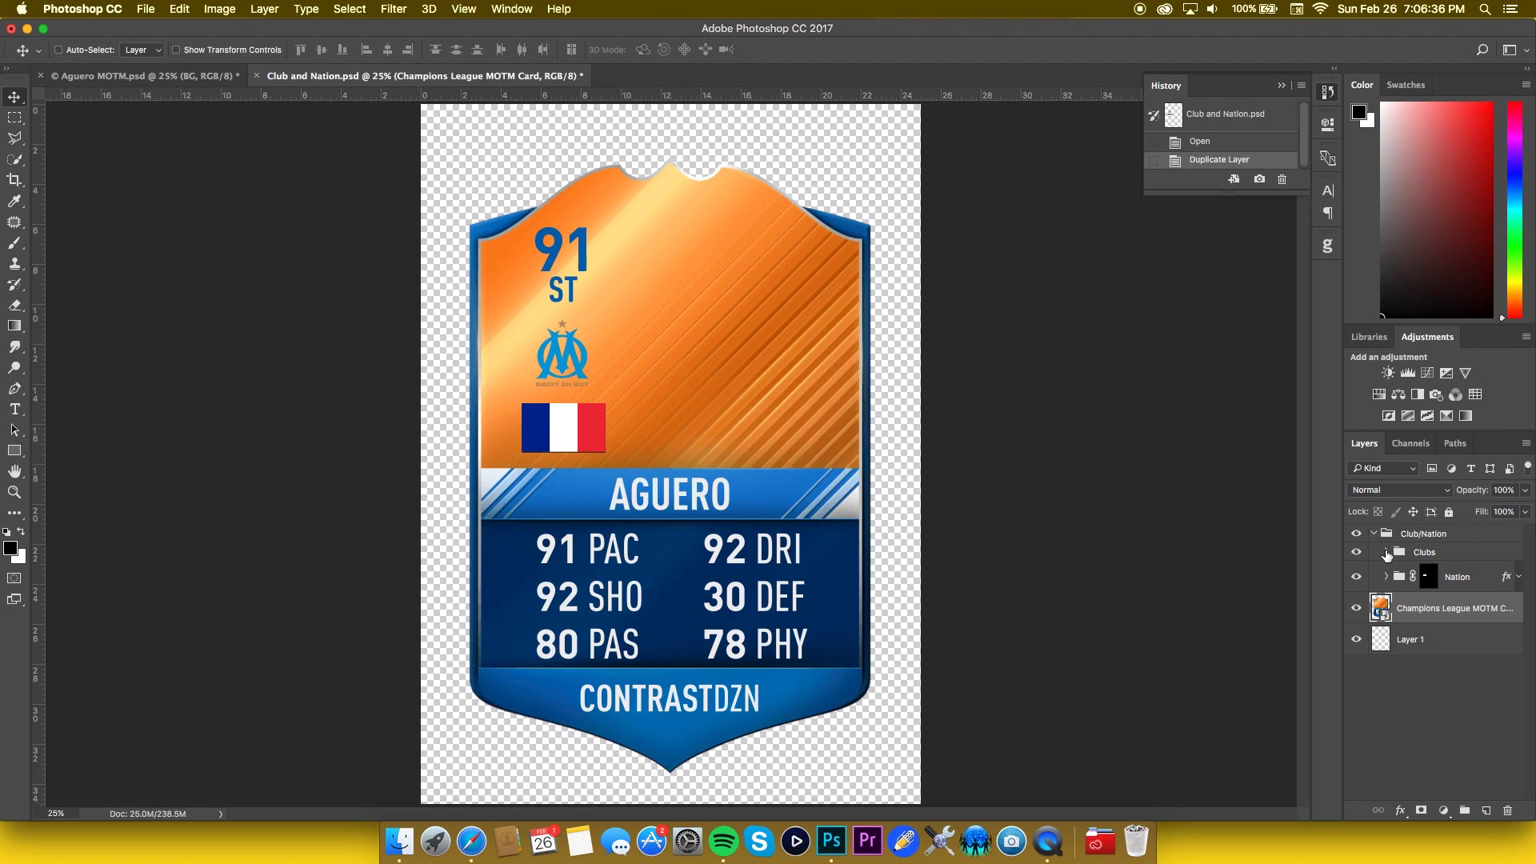
left_click(1386, 552)
left_click(1355, 662)
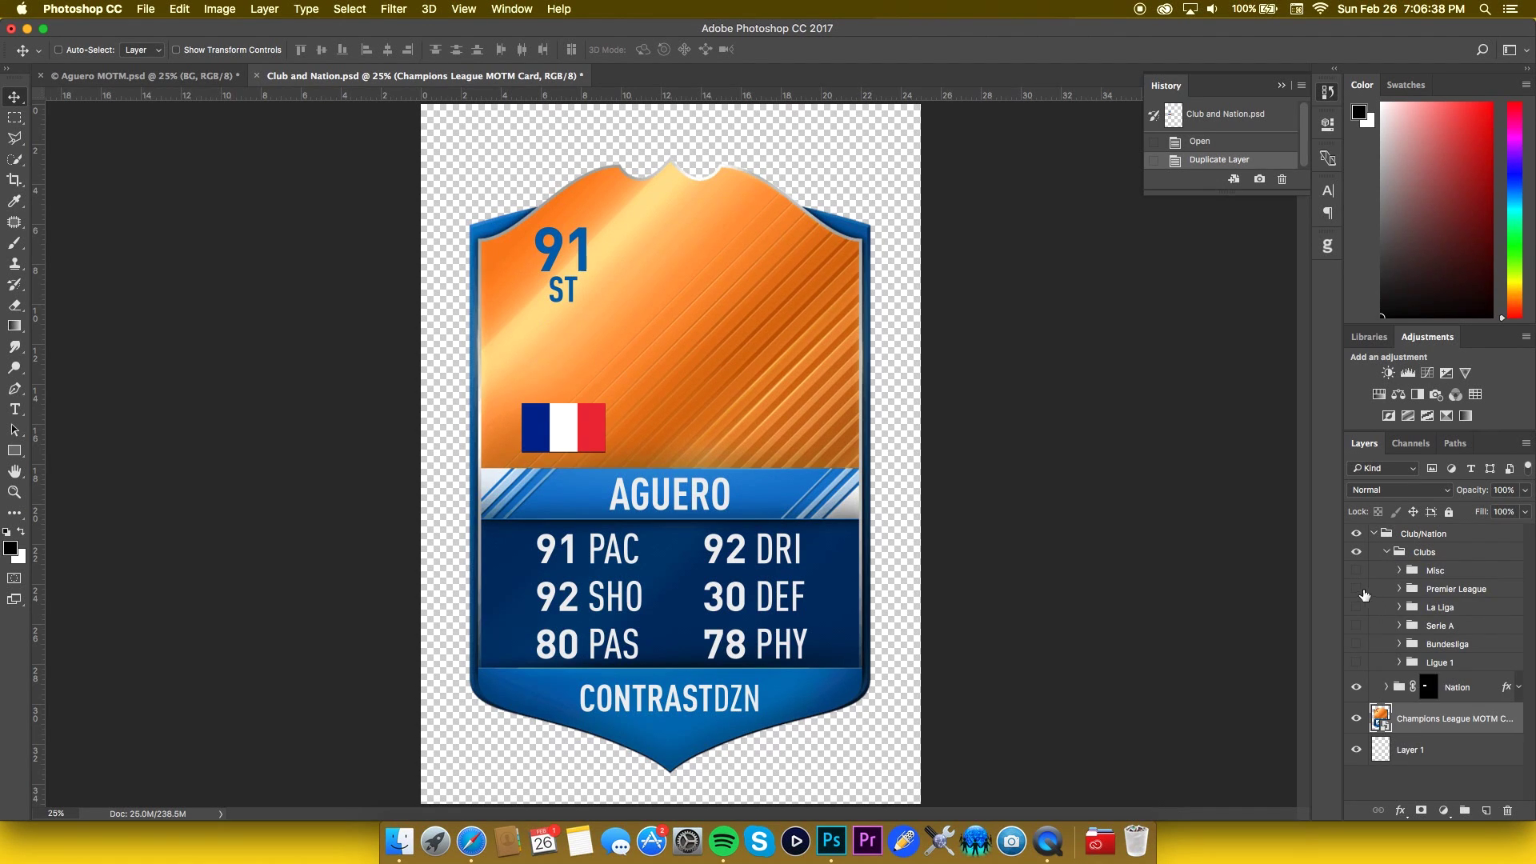
left_click(1356, 589)
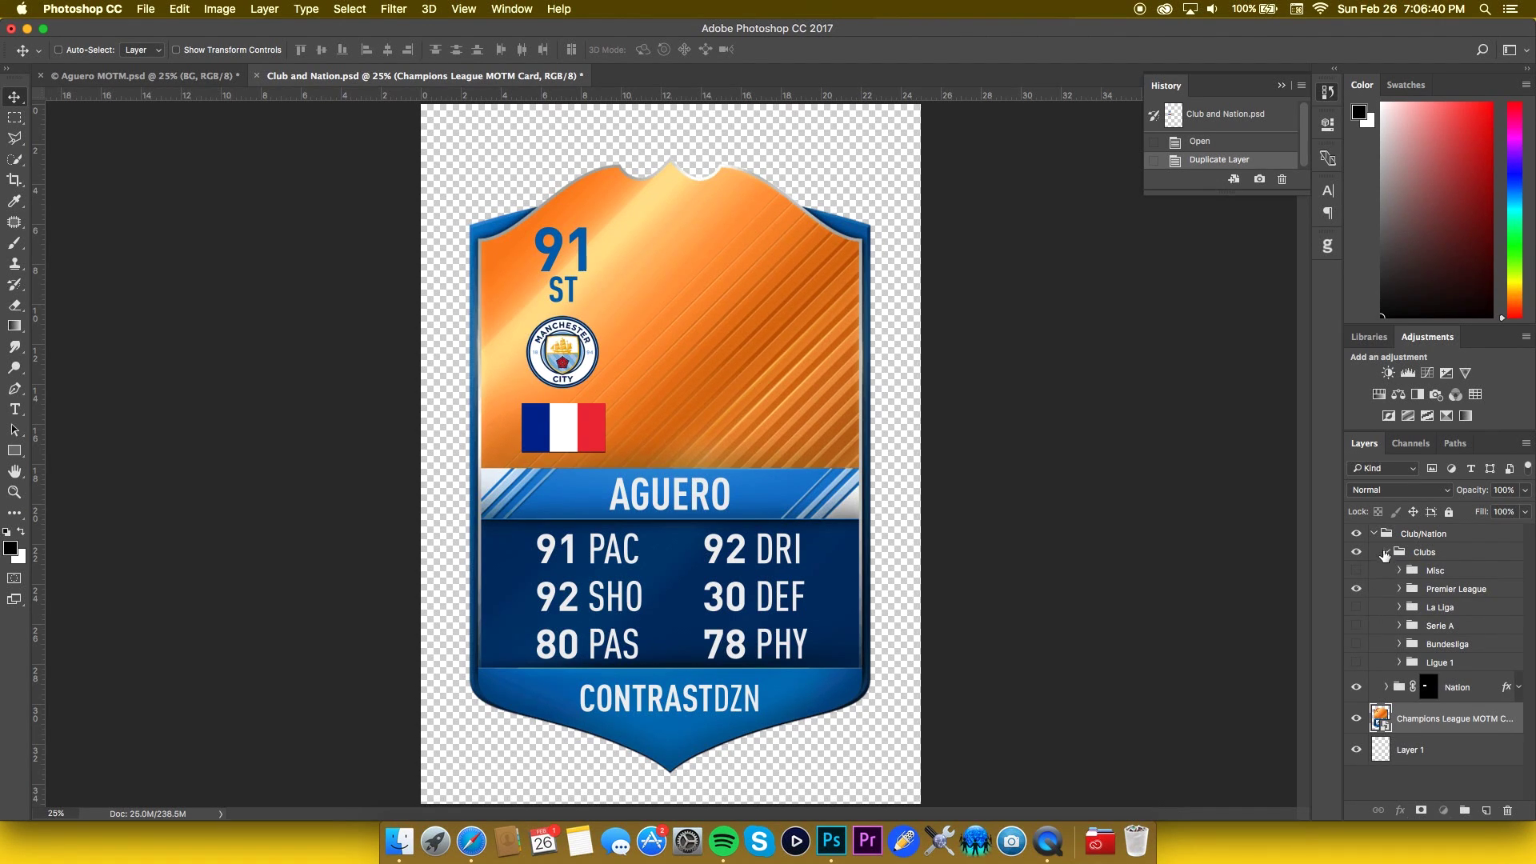
left_click(1382, 555)
left_click(1399, 589)
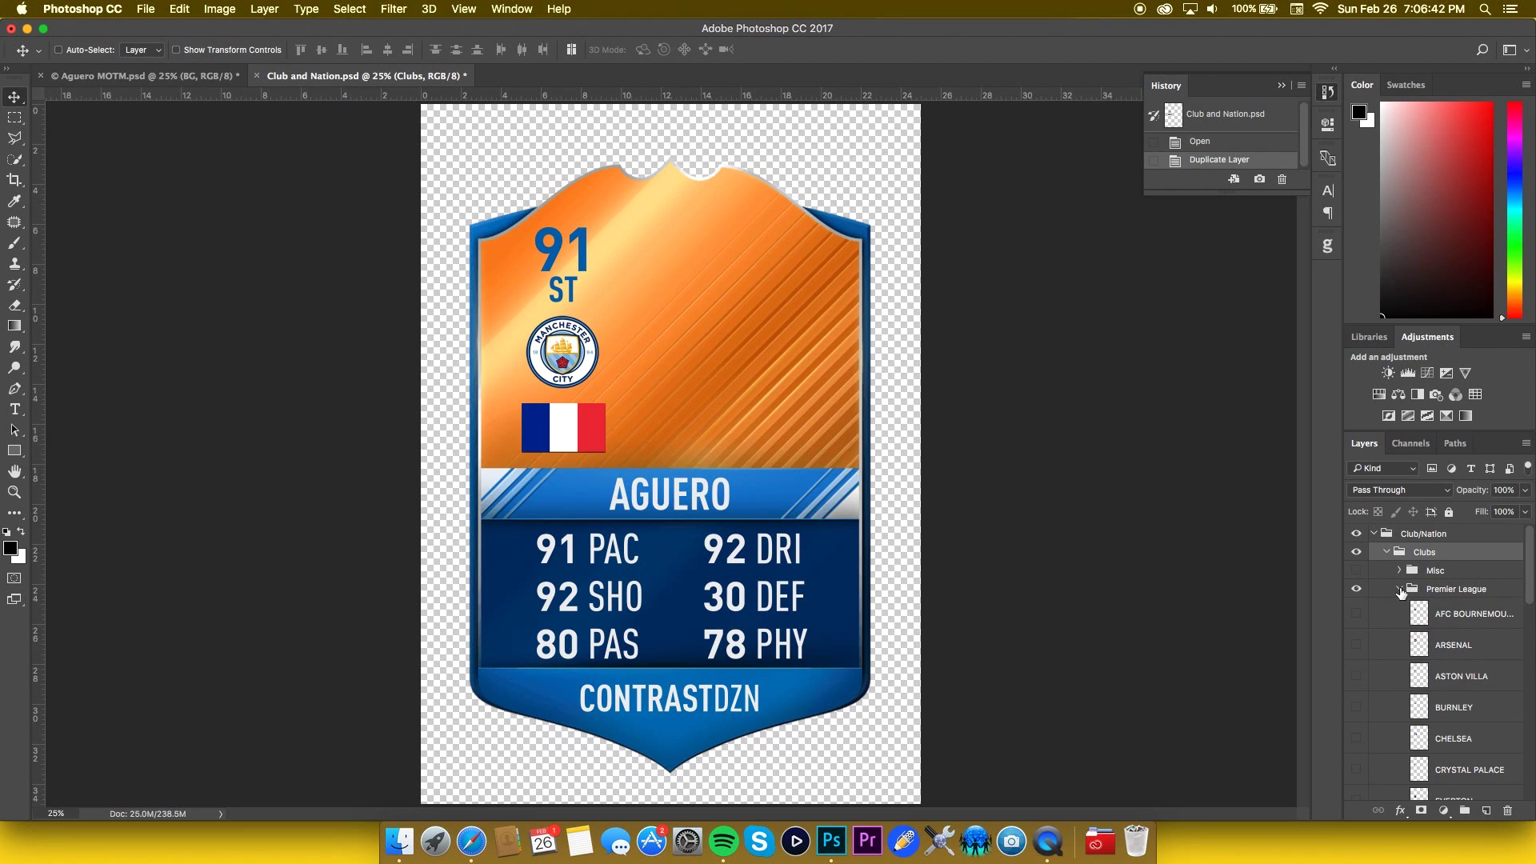
left_click(1399, 590)
- Switch the nation flag from France to Argentina in the Nation group and collapse the Club/Nation group
left_click(1386, 551)
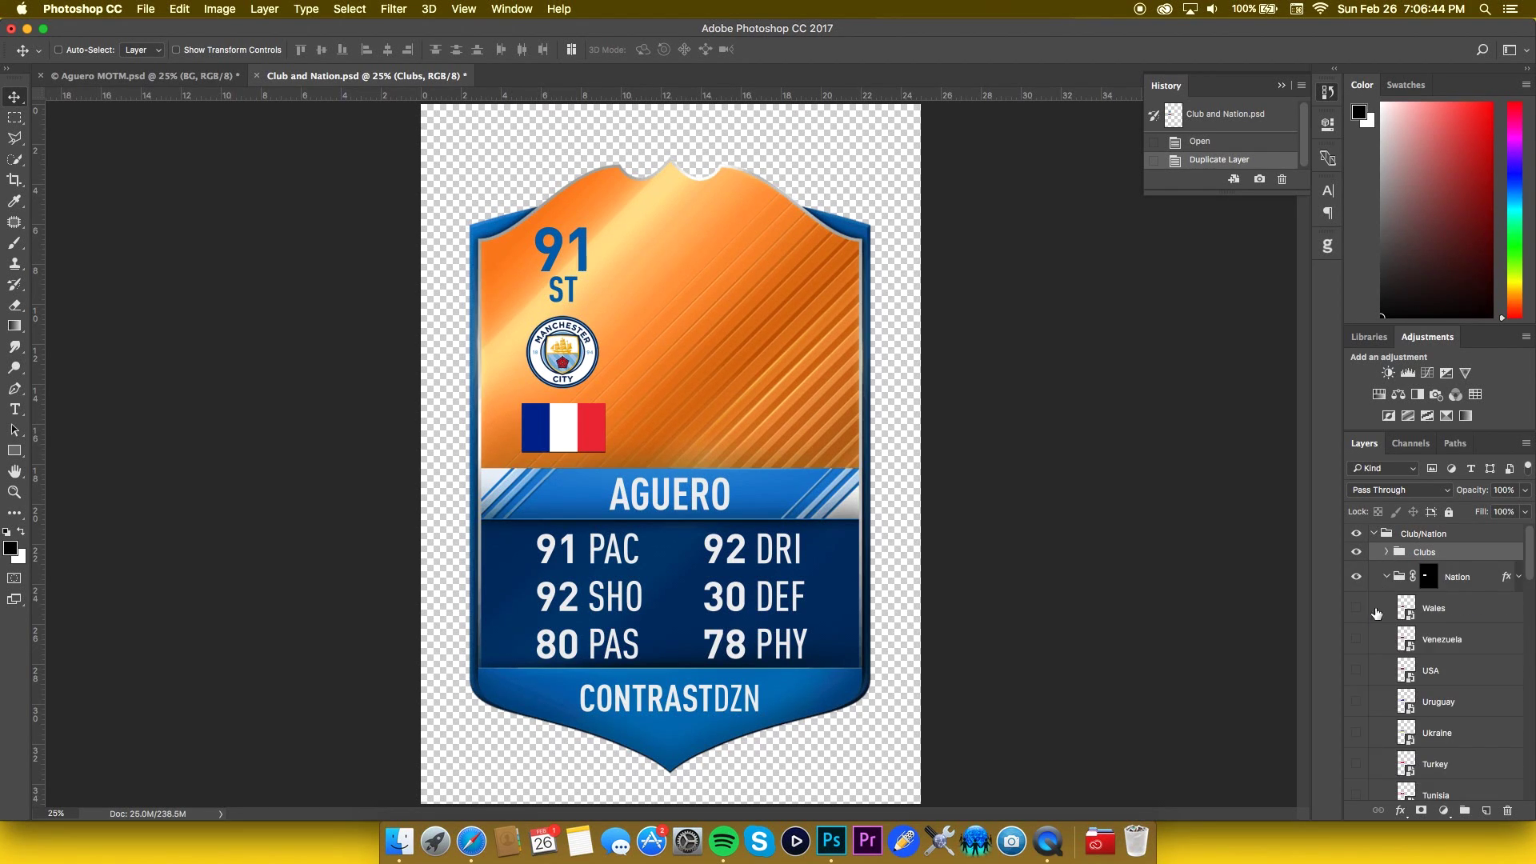
scroll(1364, 652, "down", 15)
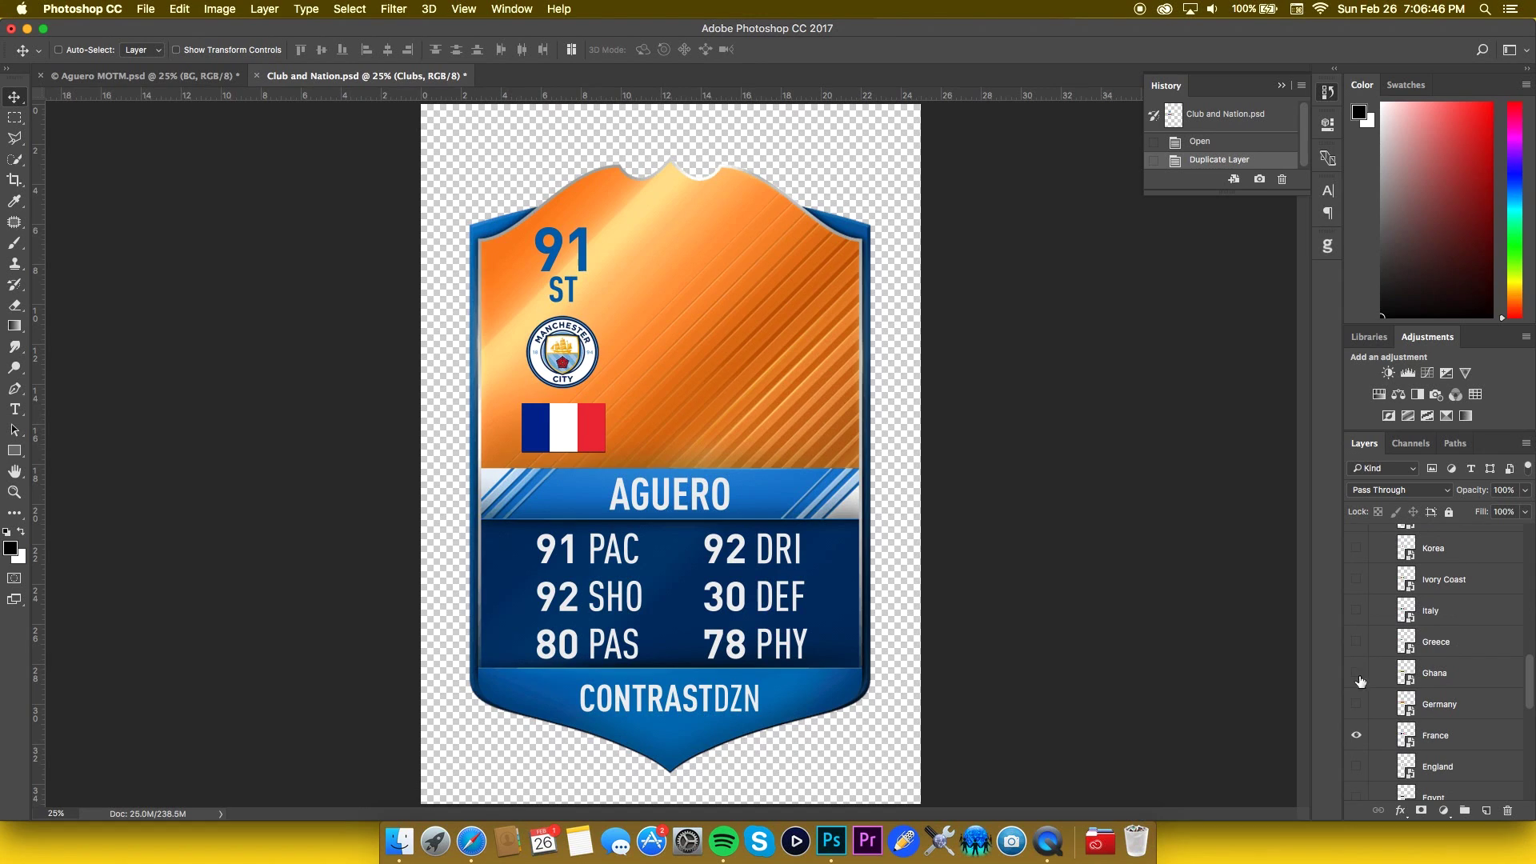
left_click(1355, 741)
scroll(1358, 720, "down", 15)
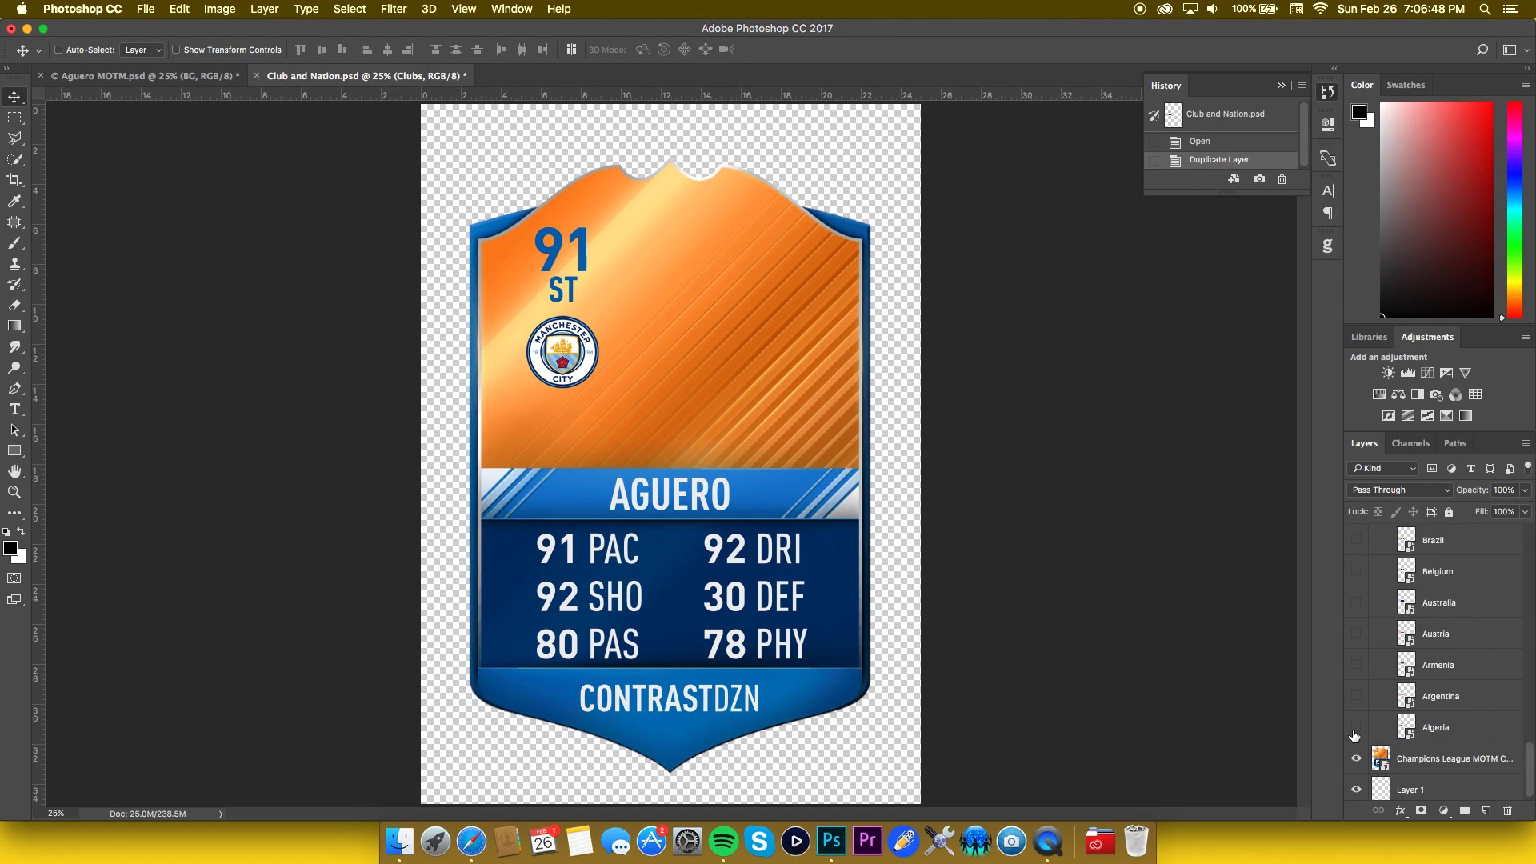
left_click(1357, 692)
scroll(1376, 640, "up", 15)
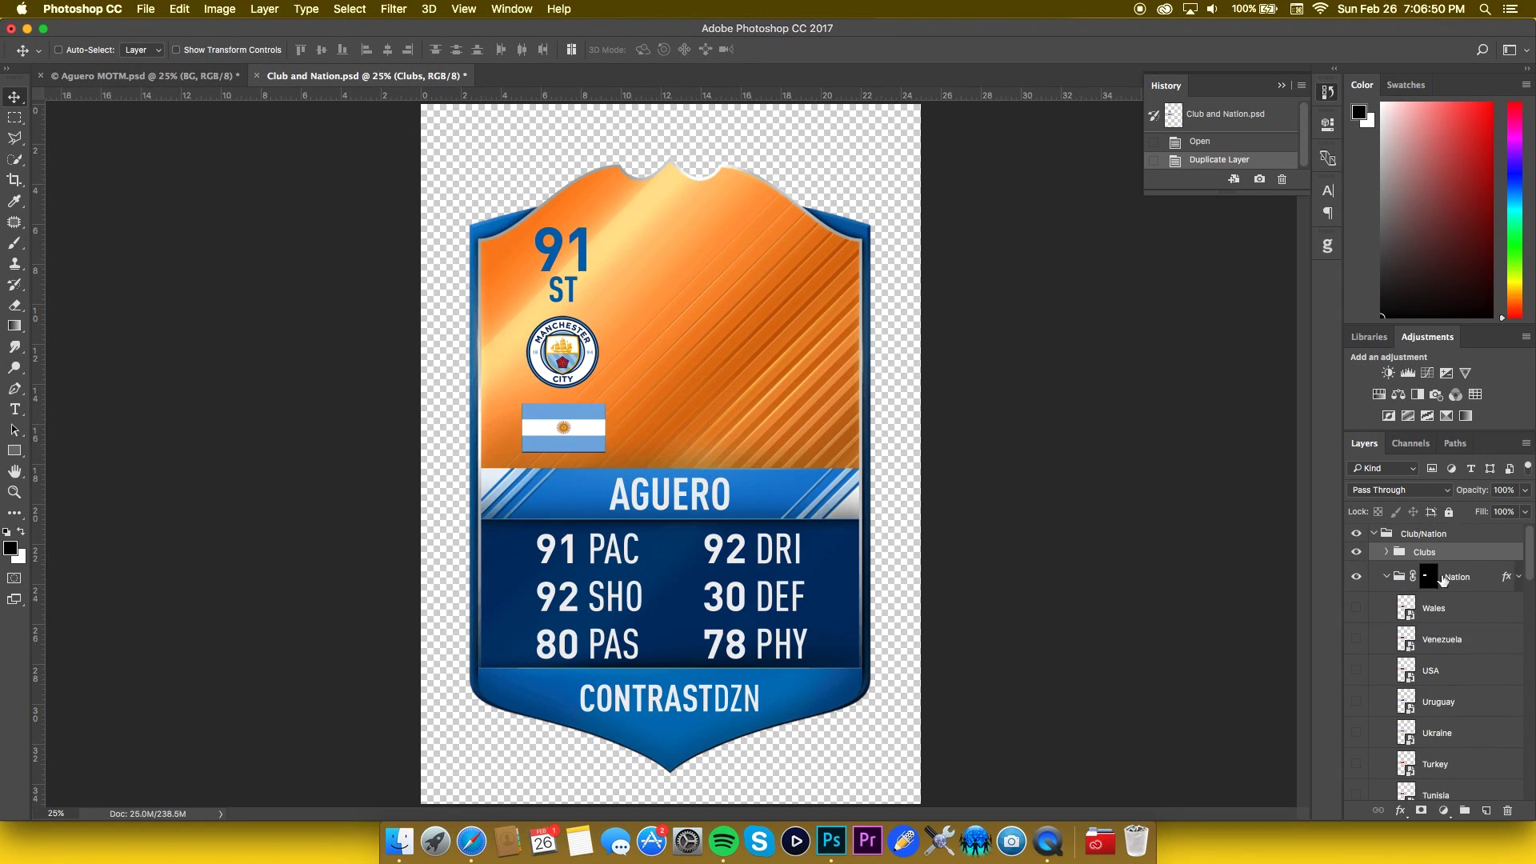
left_click(1385, 575)
left_click(1373, 536)
left_click(1372, 535)
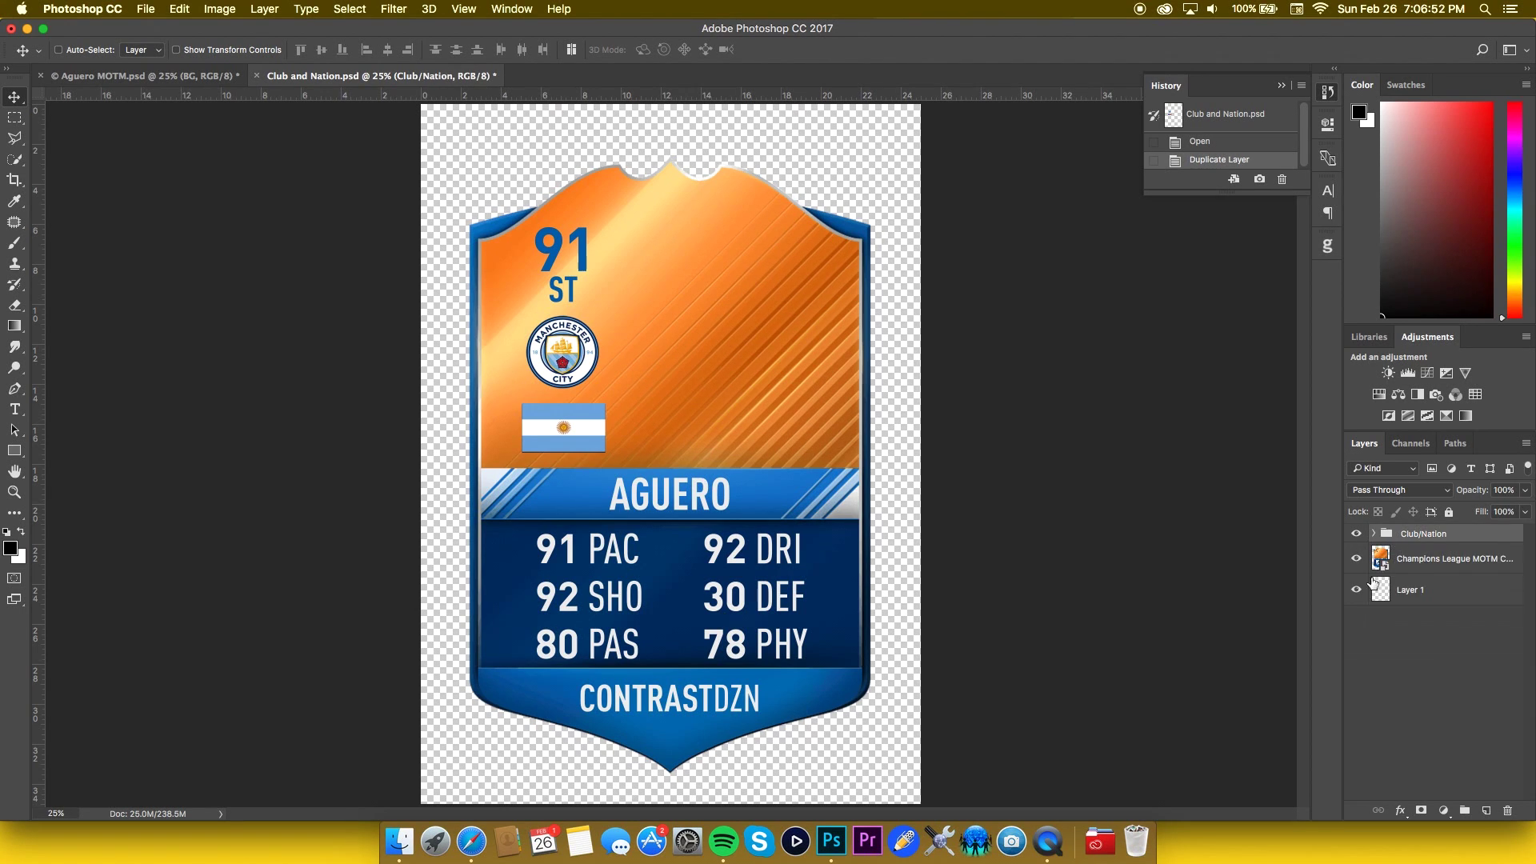
left_click(1406, 681)
- Open Player Renders.psd from the Cards folder
key("super+o")
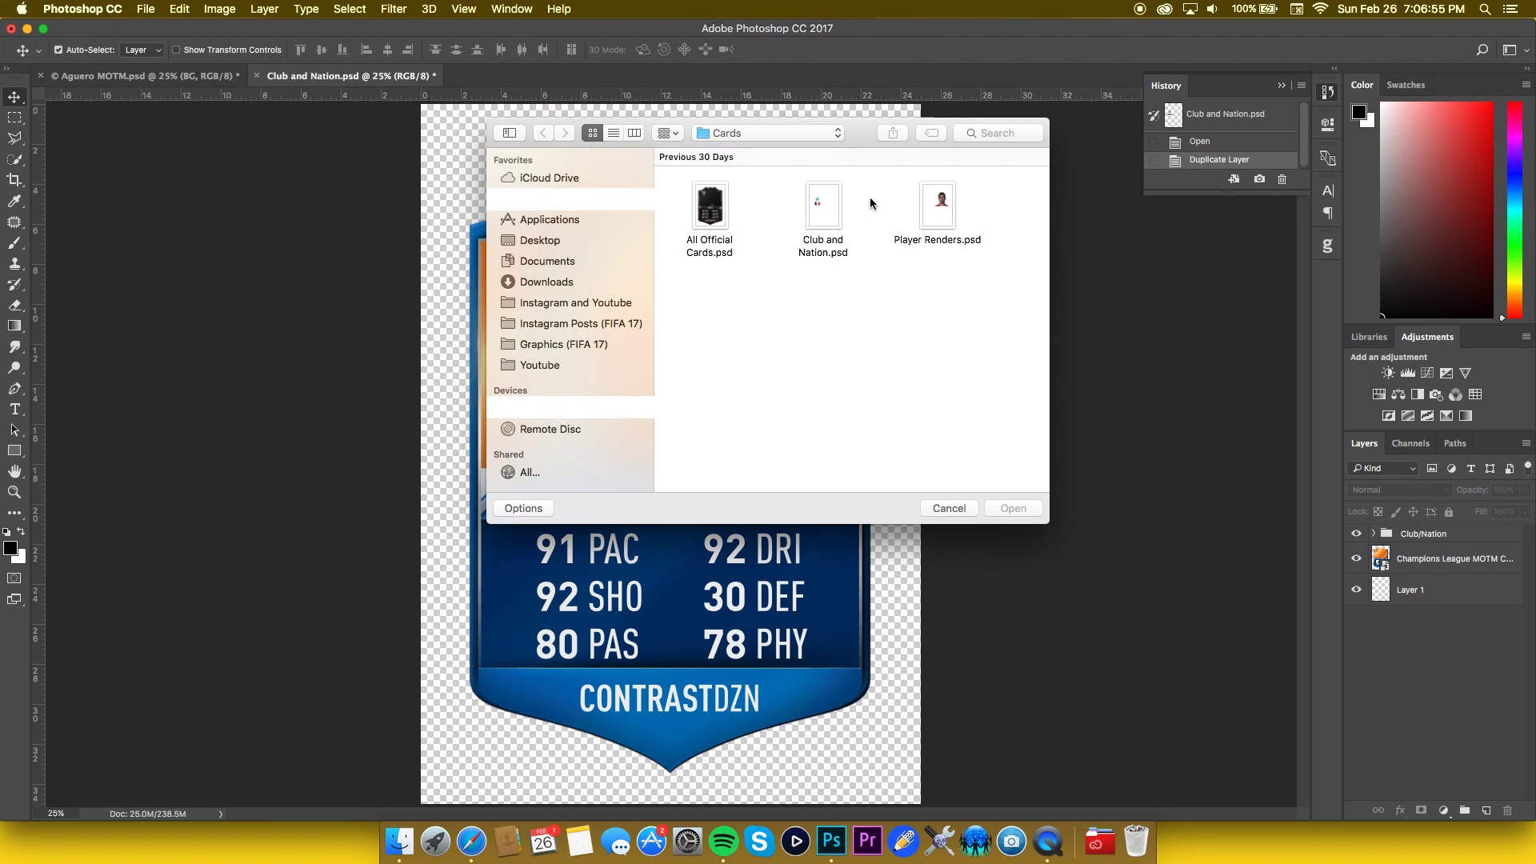
left_click(950, 209)
double_click(951, 210)
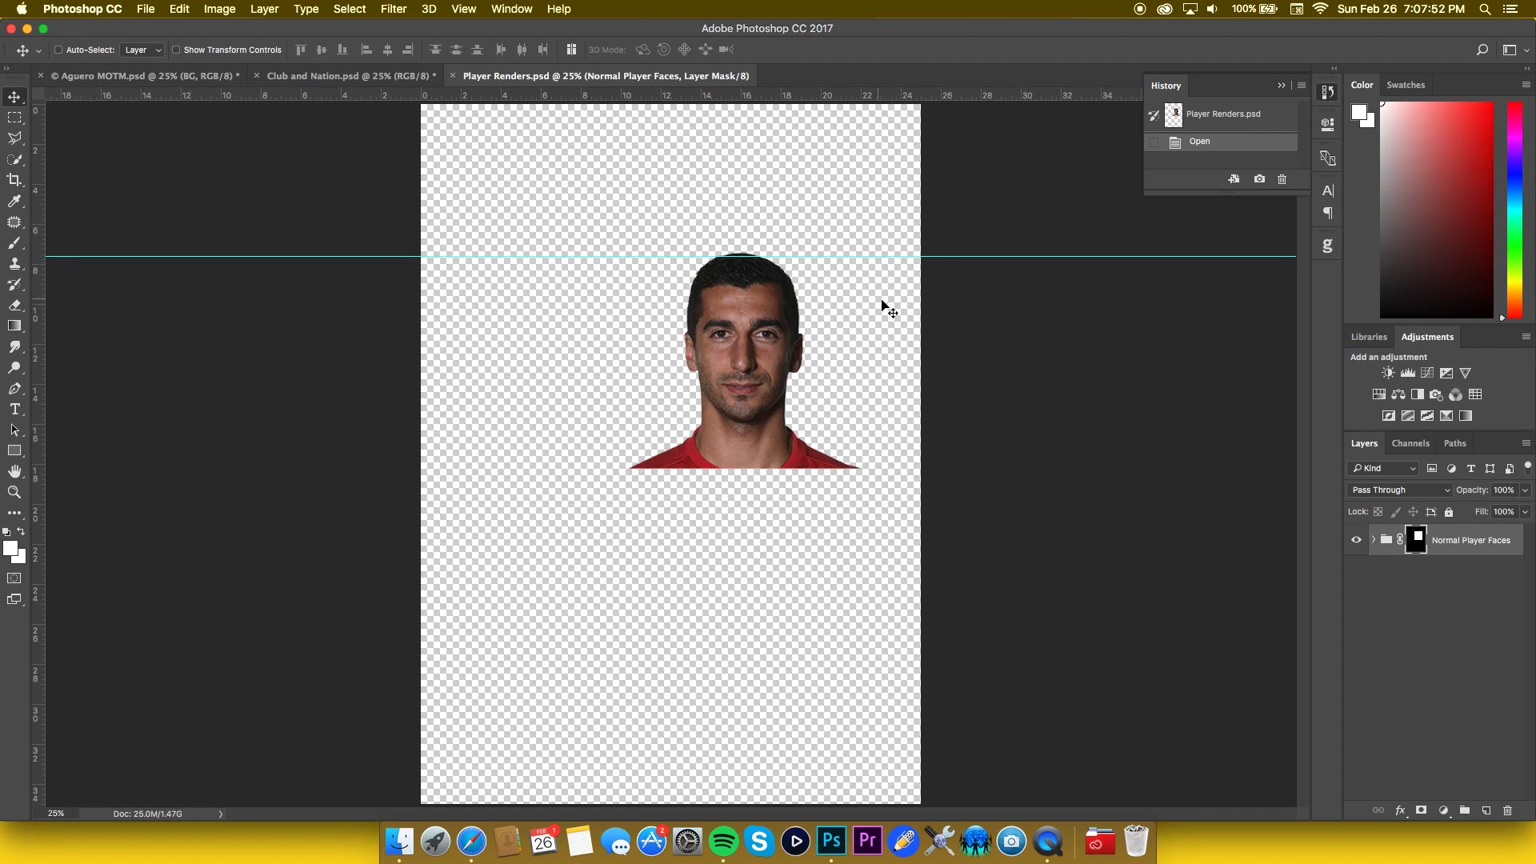
- Duplicate the Club/Nation group and card layer from Club and Nation.psd into Player Renders.psd, and close the source document without saving
key("ctrl+Tab")
key("ctrl+Tab")
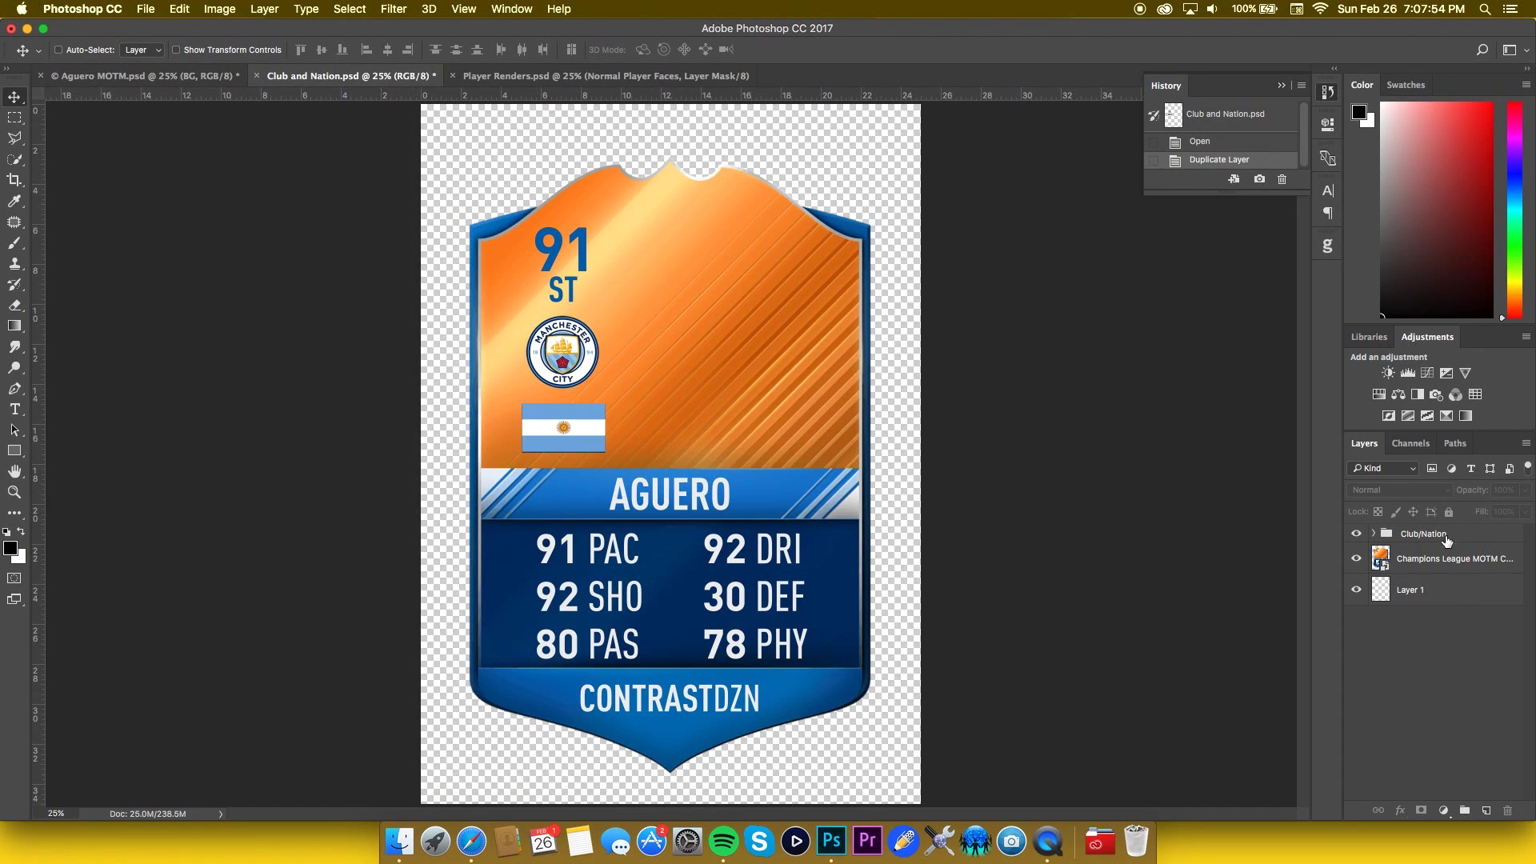
left_click(1446, 558)
left_click(1447, 534, "shift")
right_click(1447, 534)
left_click(1362, 384)
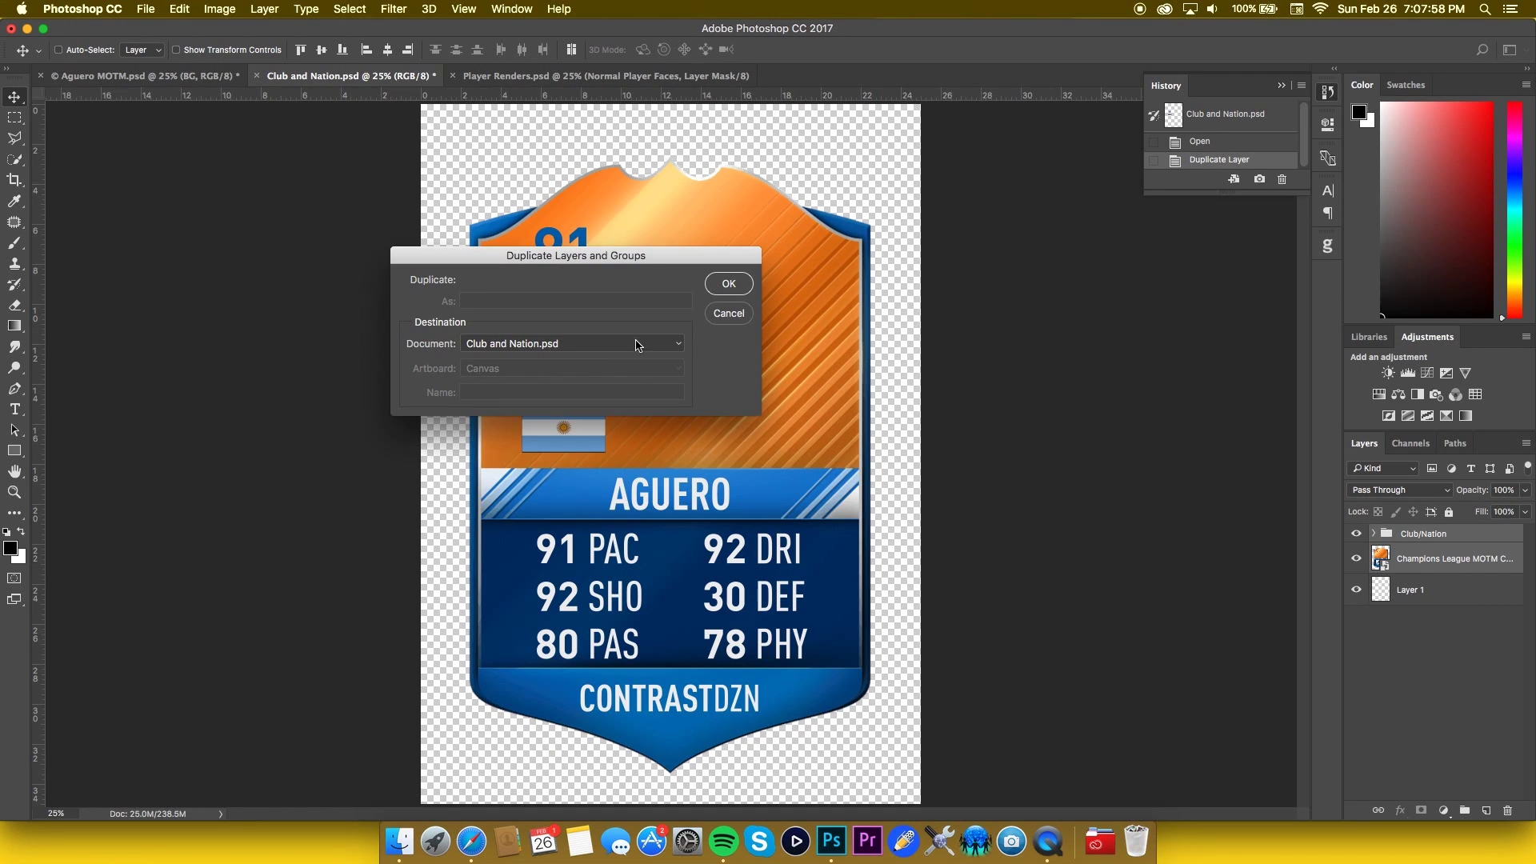
left_click(637, 344)
left_click(630, 361)
left_click(723, 284)
key("super+w")
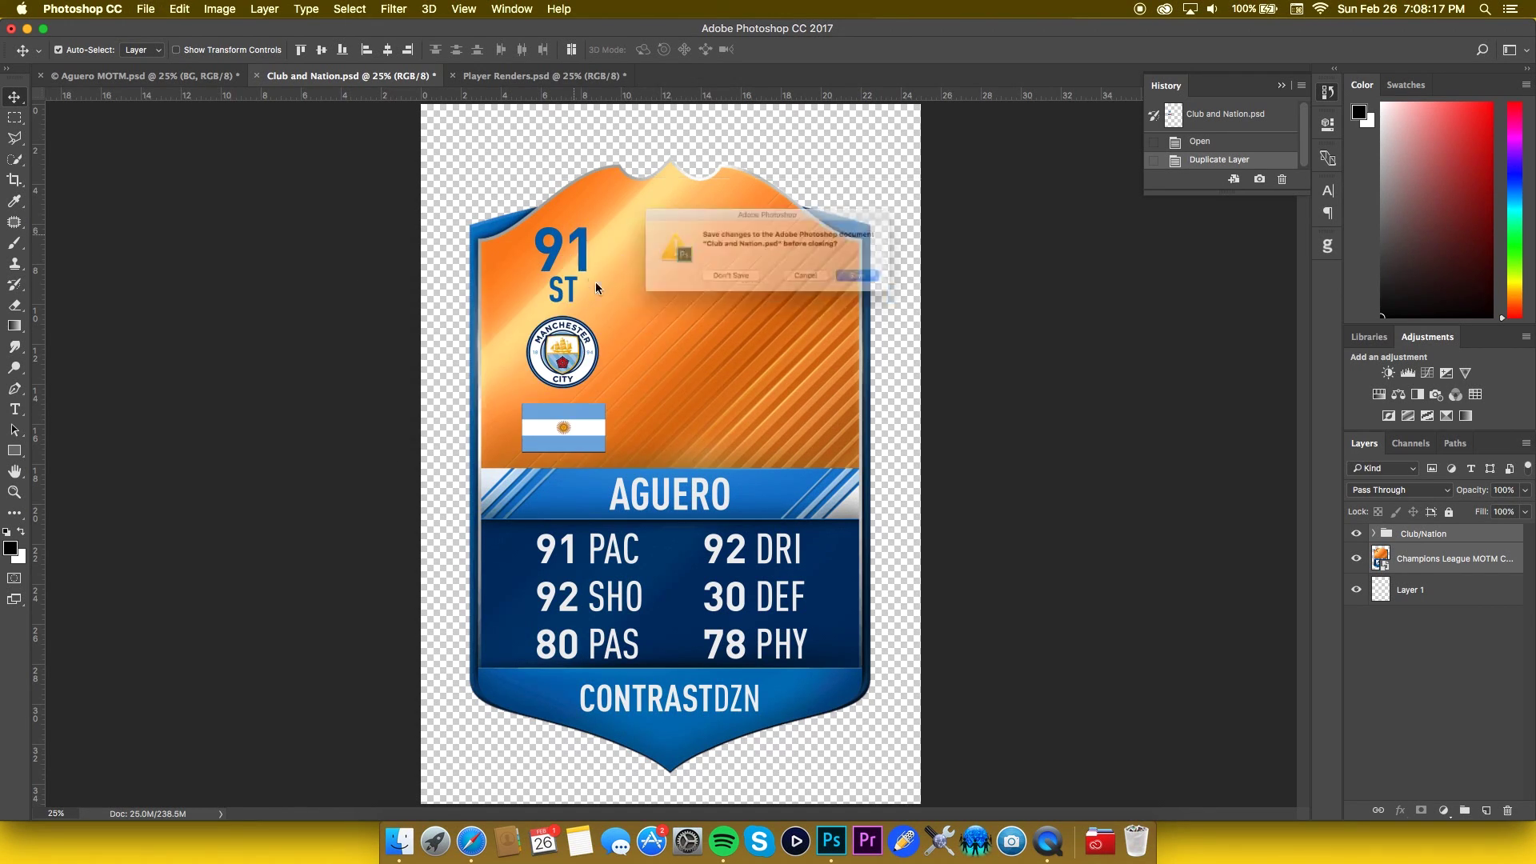
left_click(695, 288)
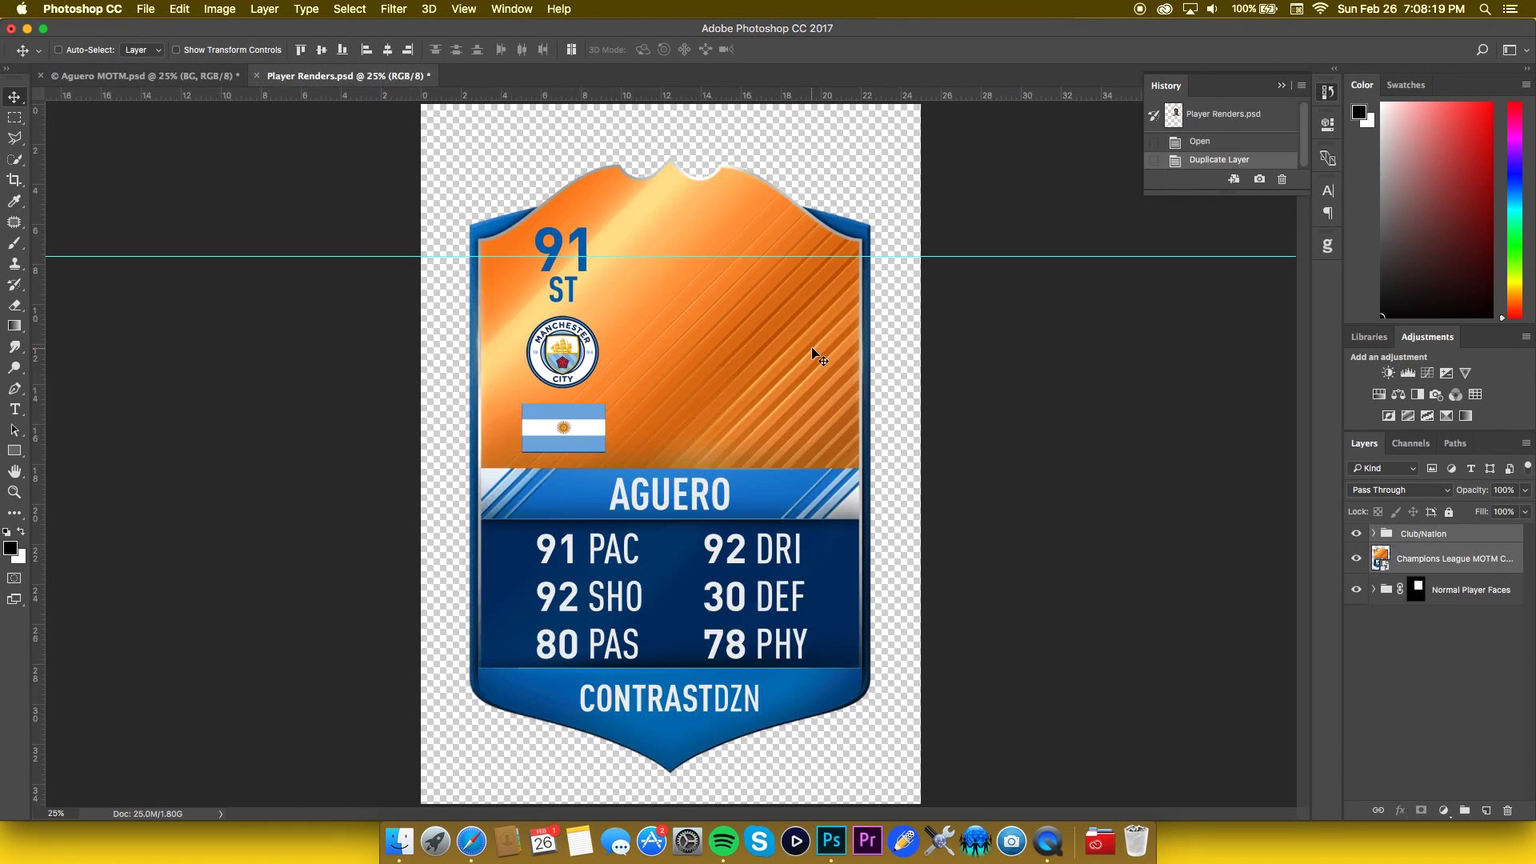
- Merge the Club/Nation group with the card layer and place the merged layer below the Normal Player Faces group
right_click(1463, 536)
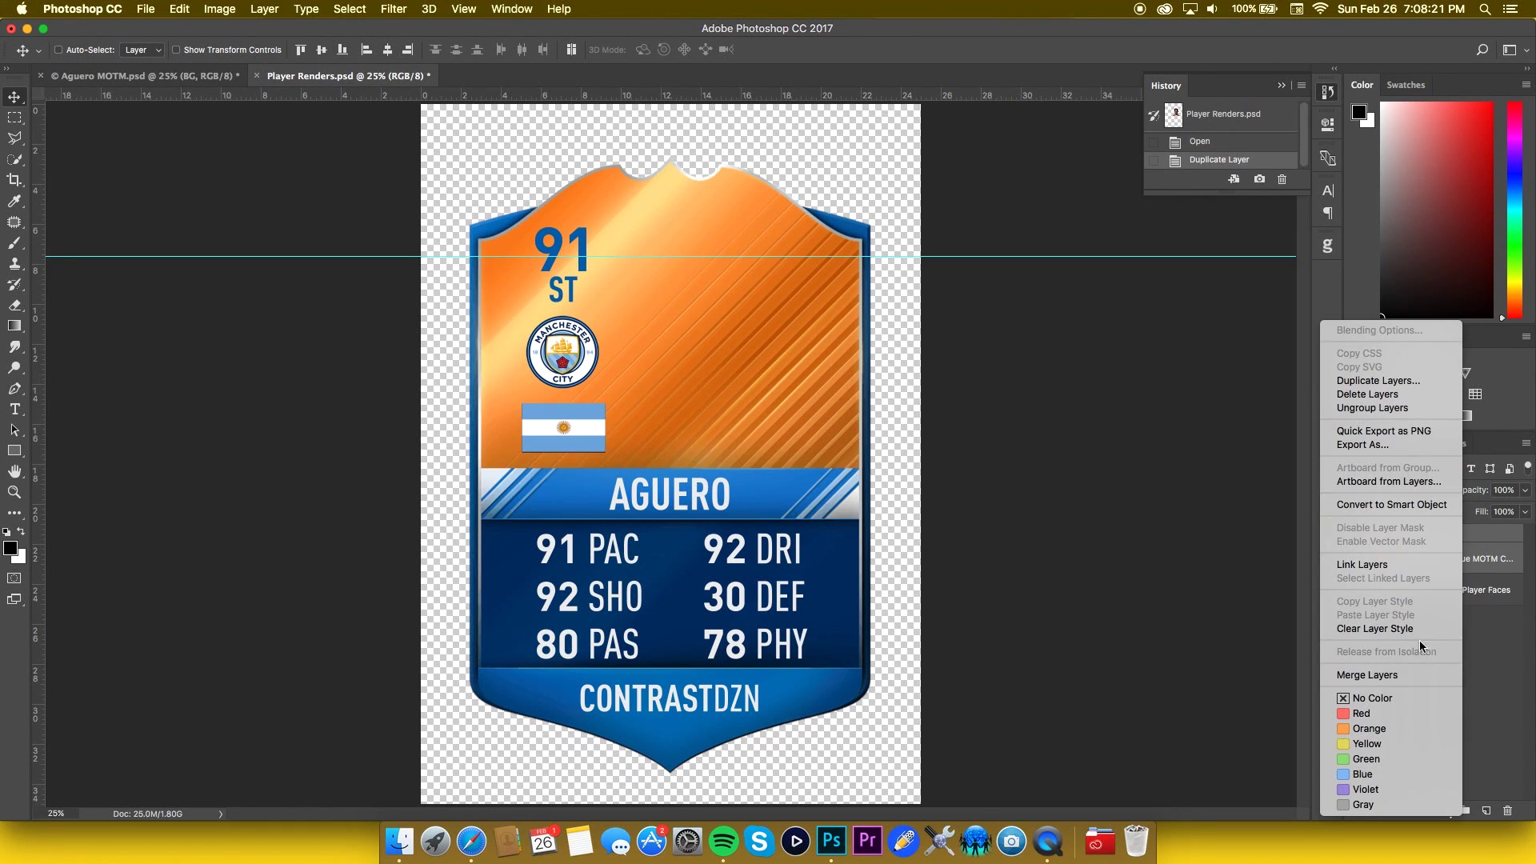
left_click(1419, 674)
left_click_drag(1435, 554, 1447, 652)
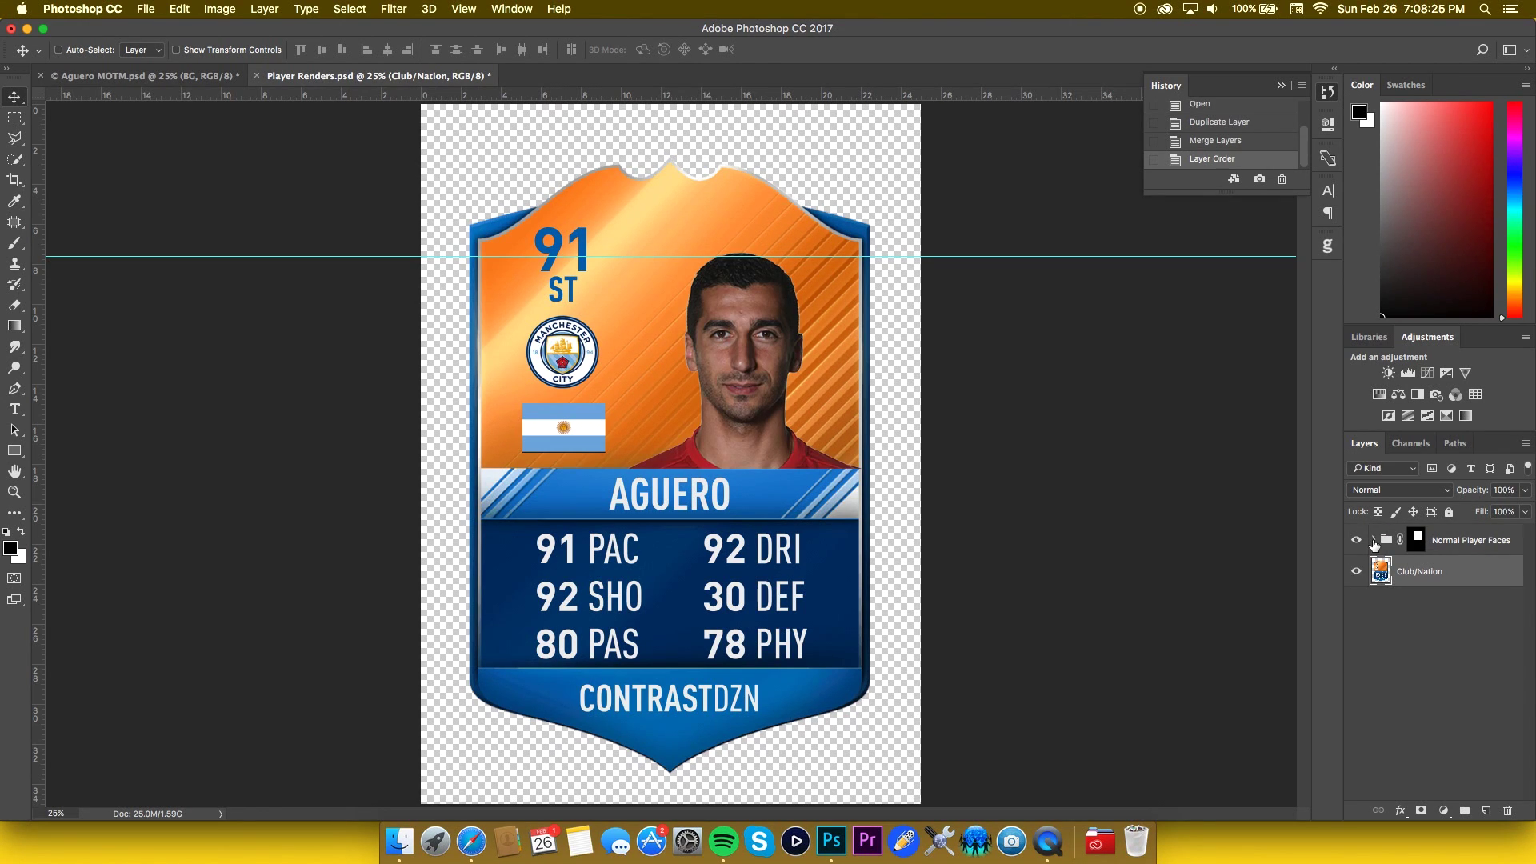
- Filter the player face layers by the name "aguero" and show the Aguero MAN CITY layer
left_click(1373, 541)
left_click(1388, 583)
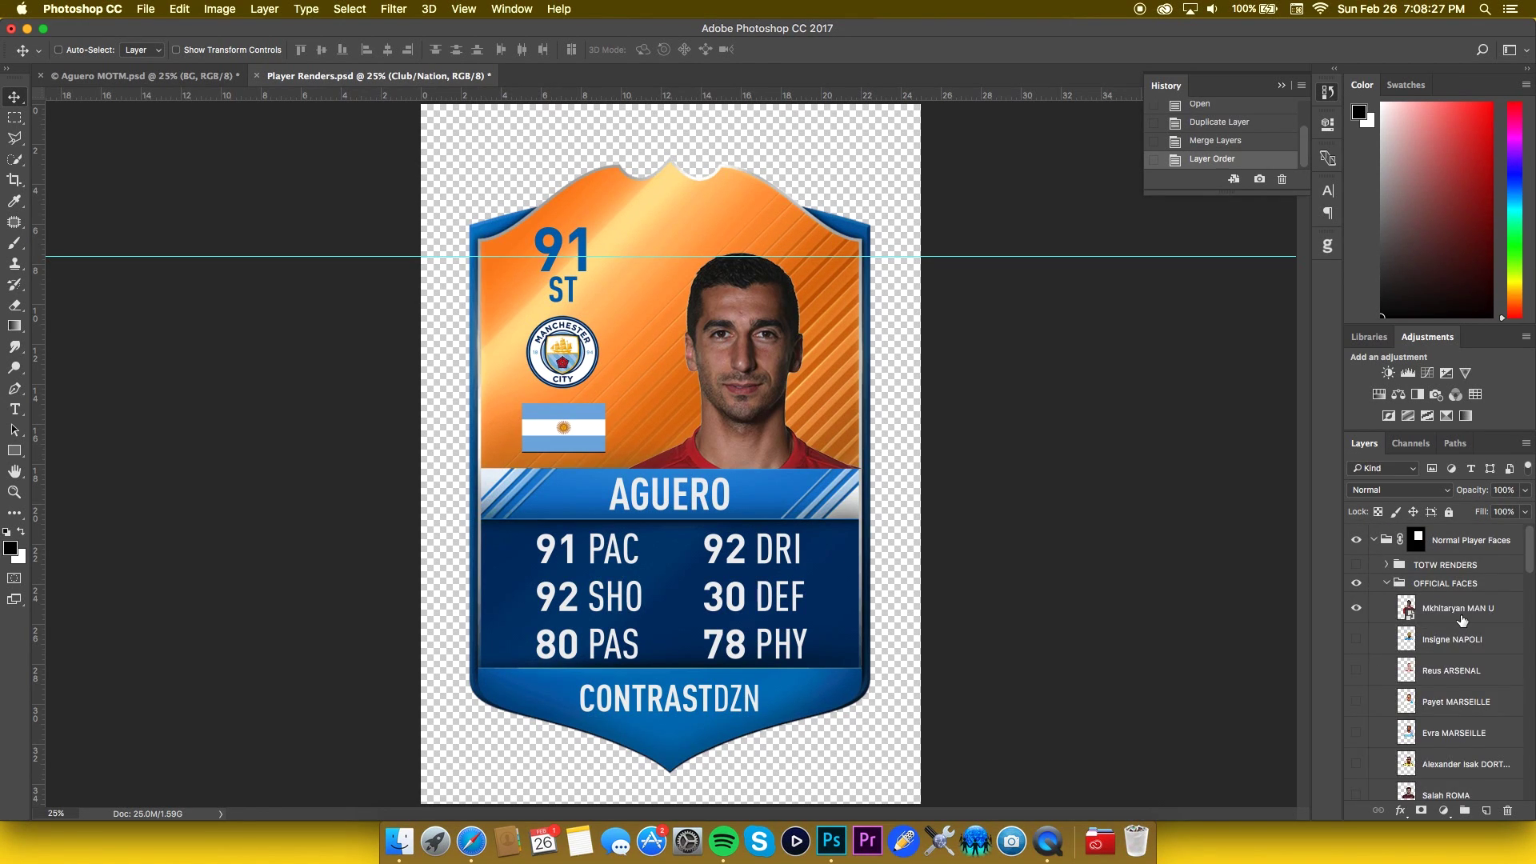
left_click(1447, 608)
left_click(1384, 468)
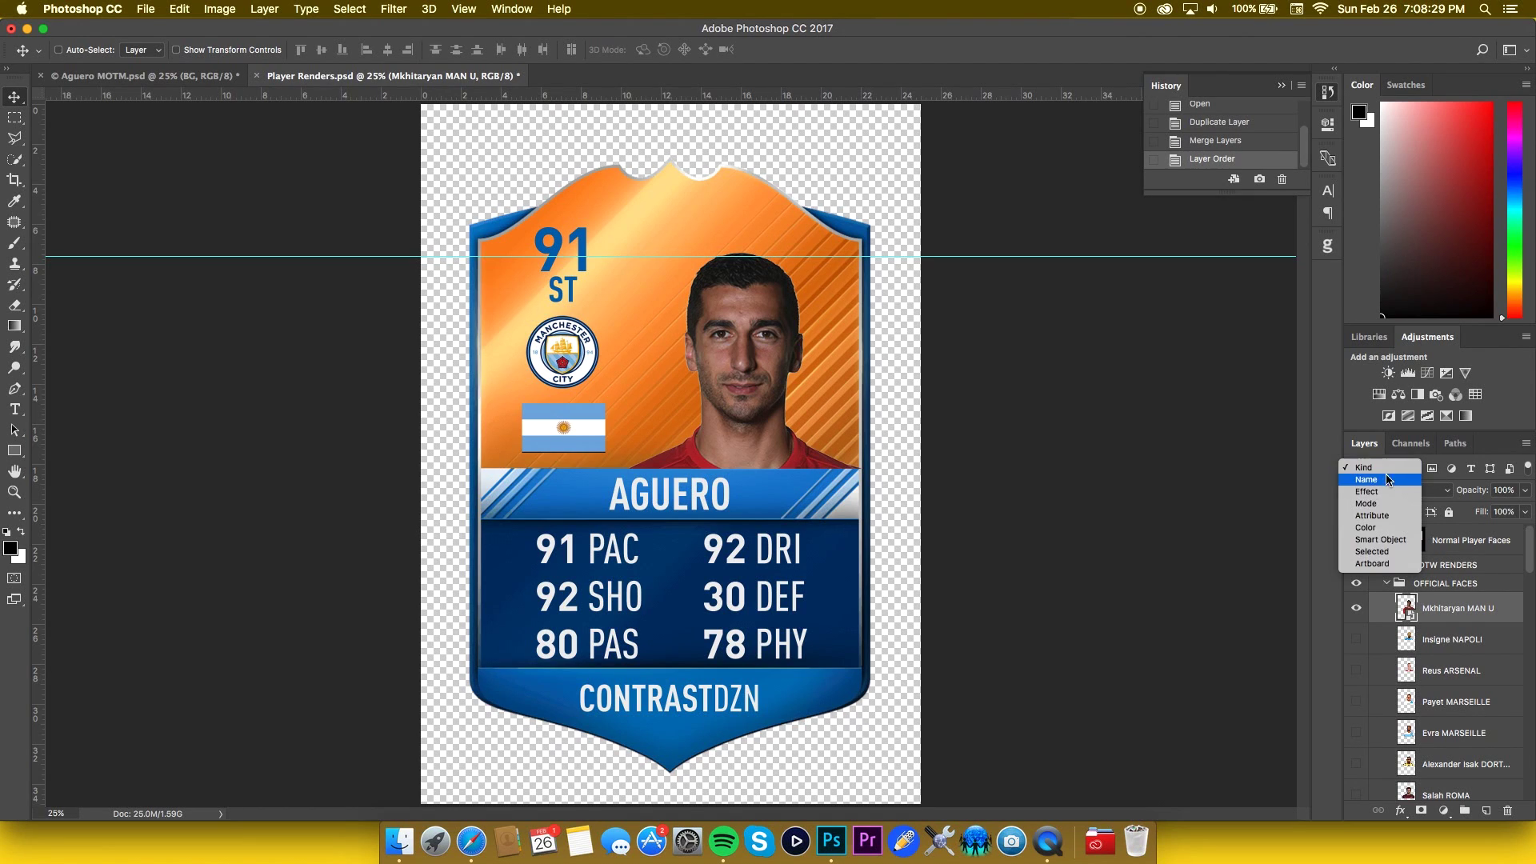
left_click(1388, 480)
type("aguero")
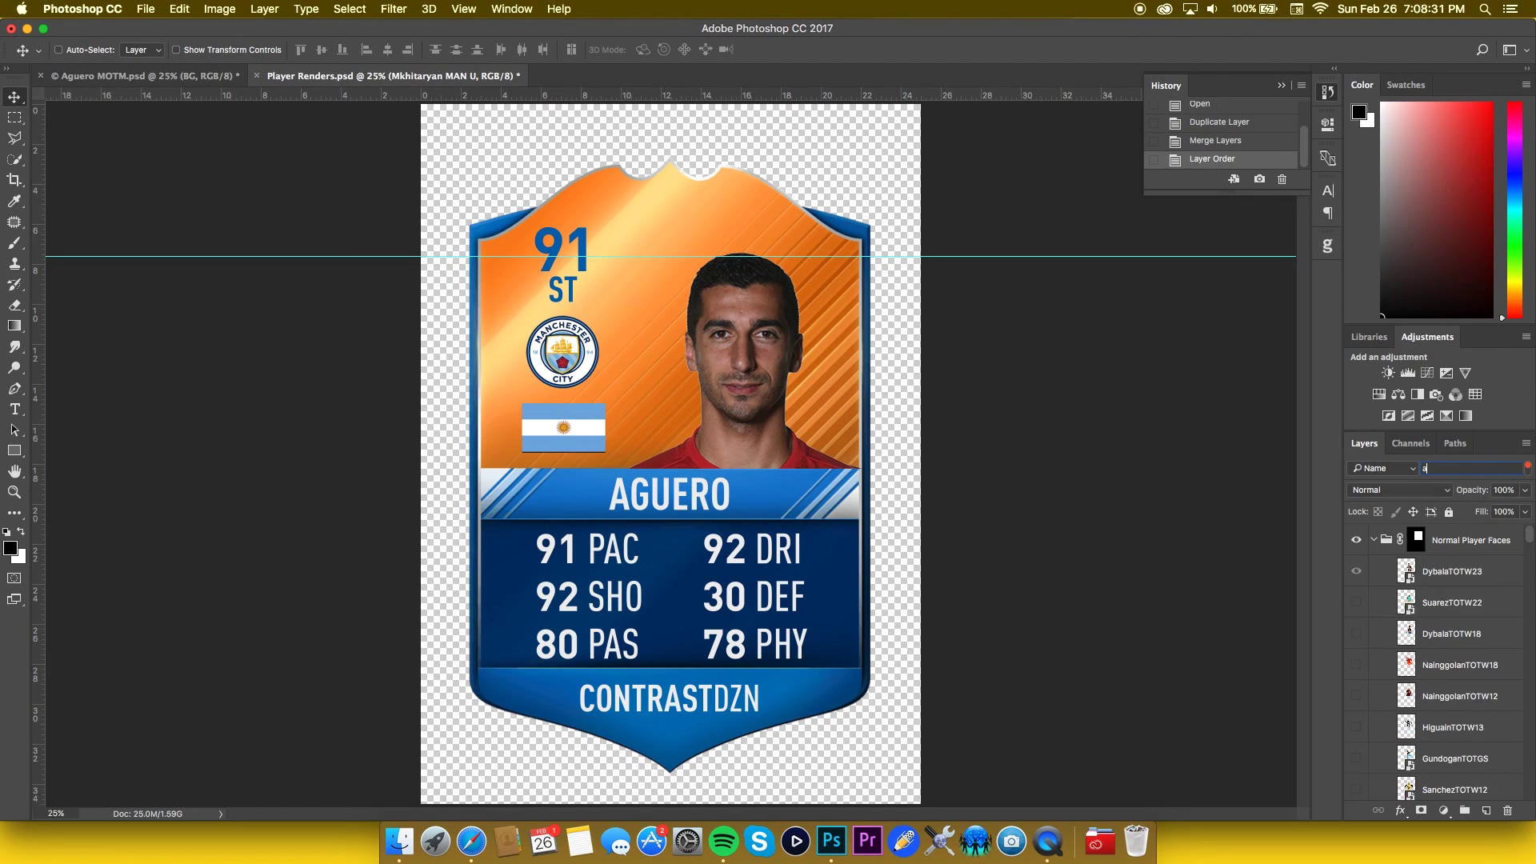
left_click(1355, 571)
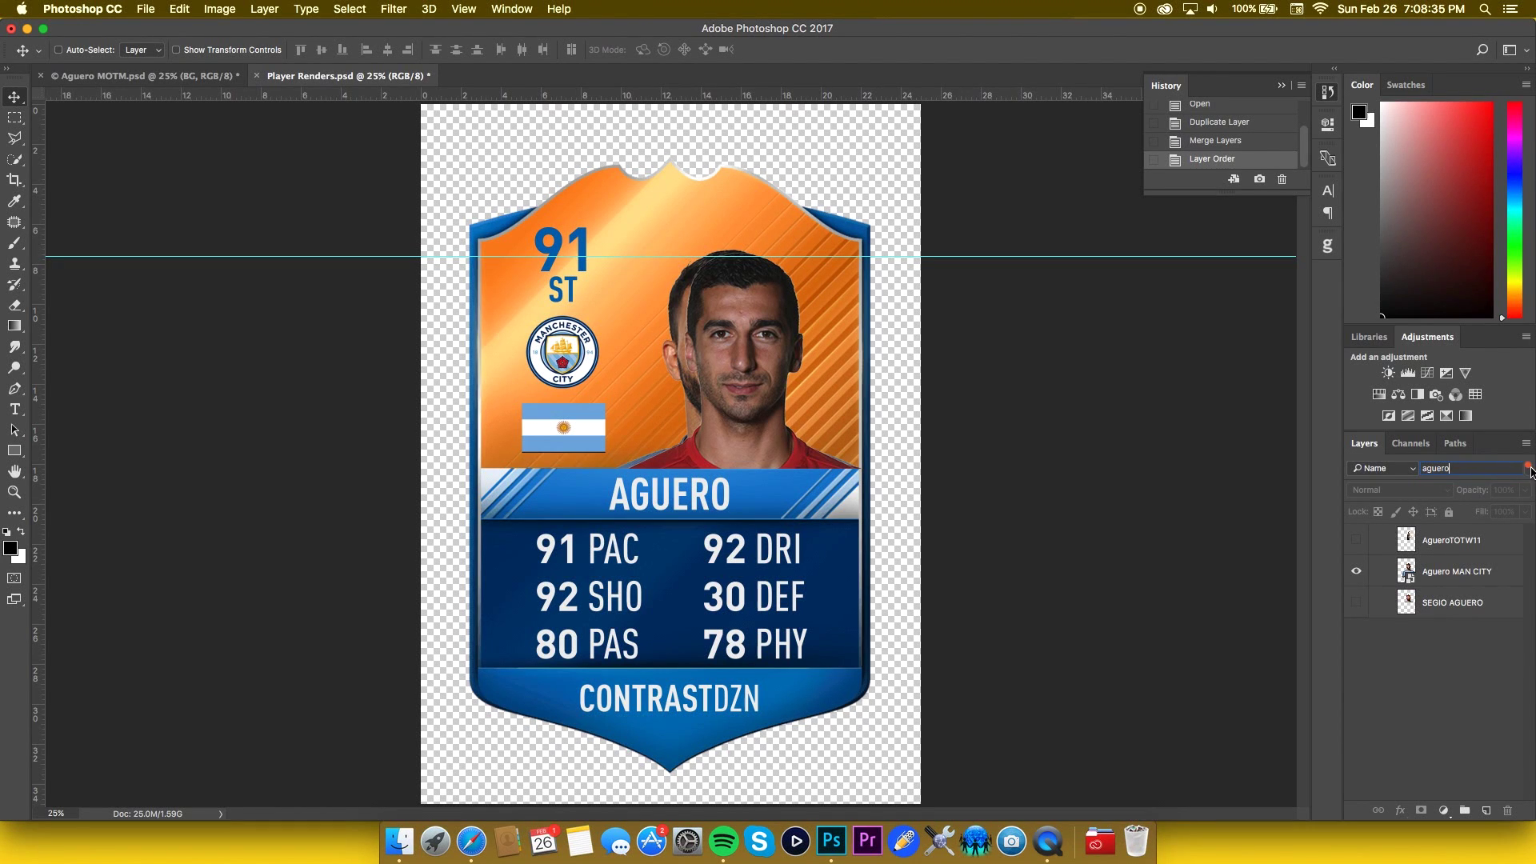
- Turn off the layer name filter, hide the Mkhitaryan MAN U face, and collapse the player face groups
left_click(1528, 466)
left_click(1363, 610)
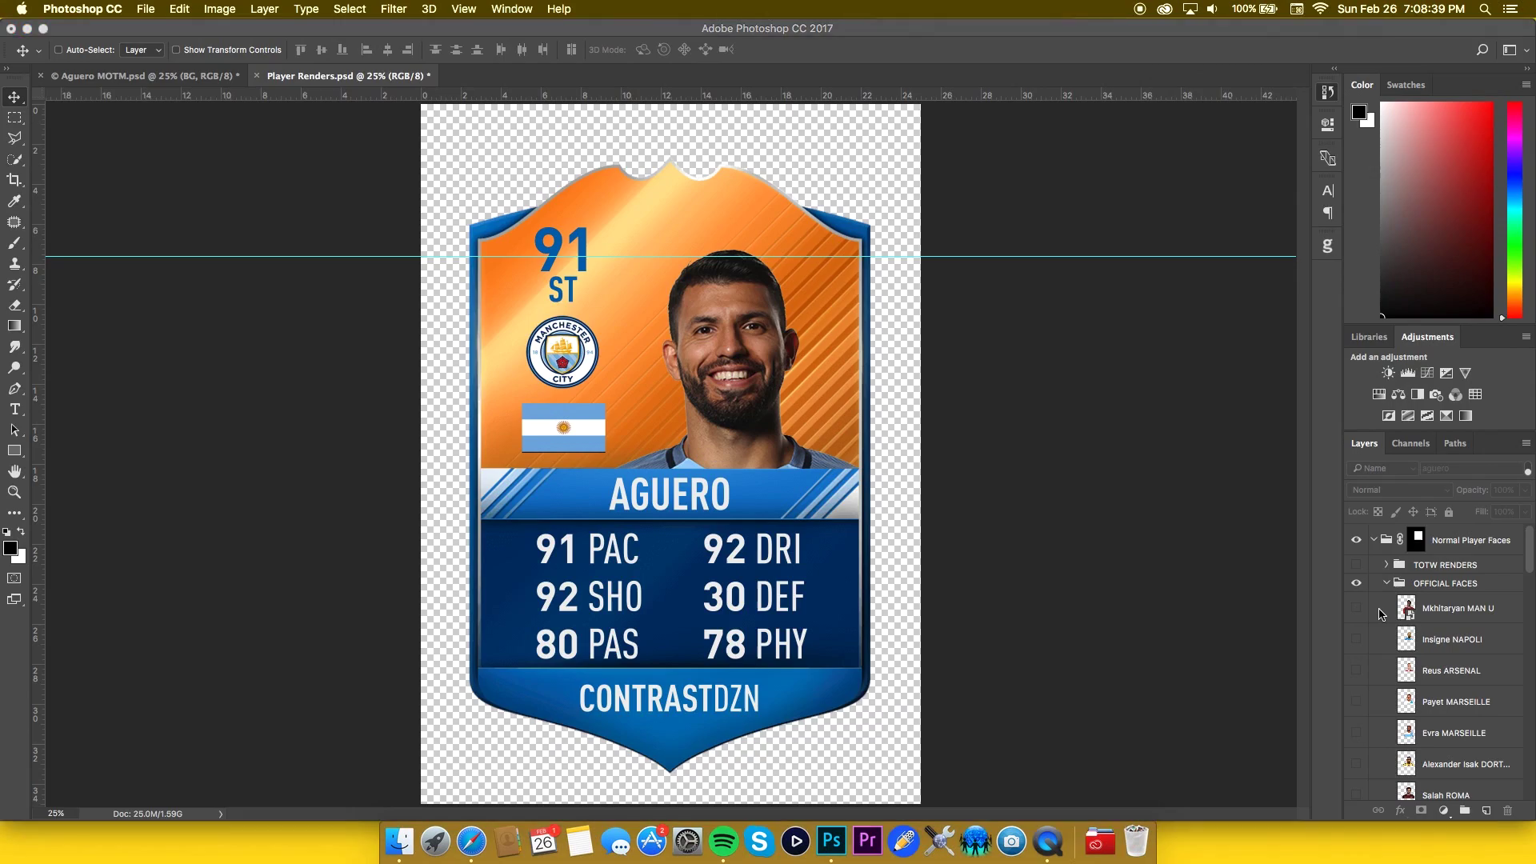
key("super+Tab")
key("super+Tab")
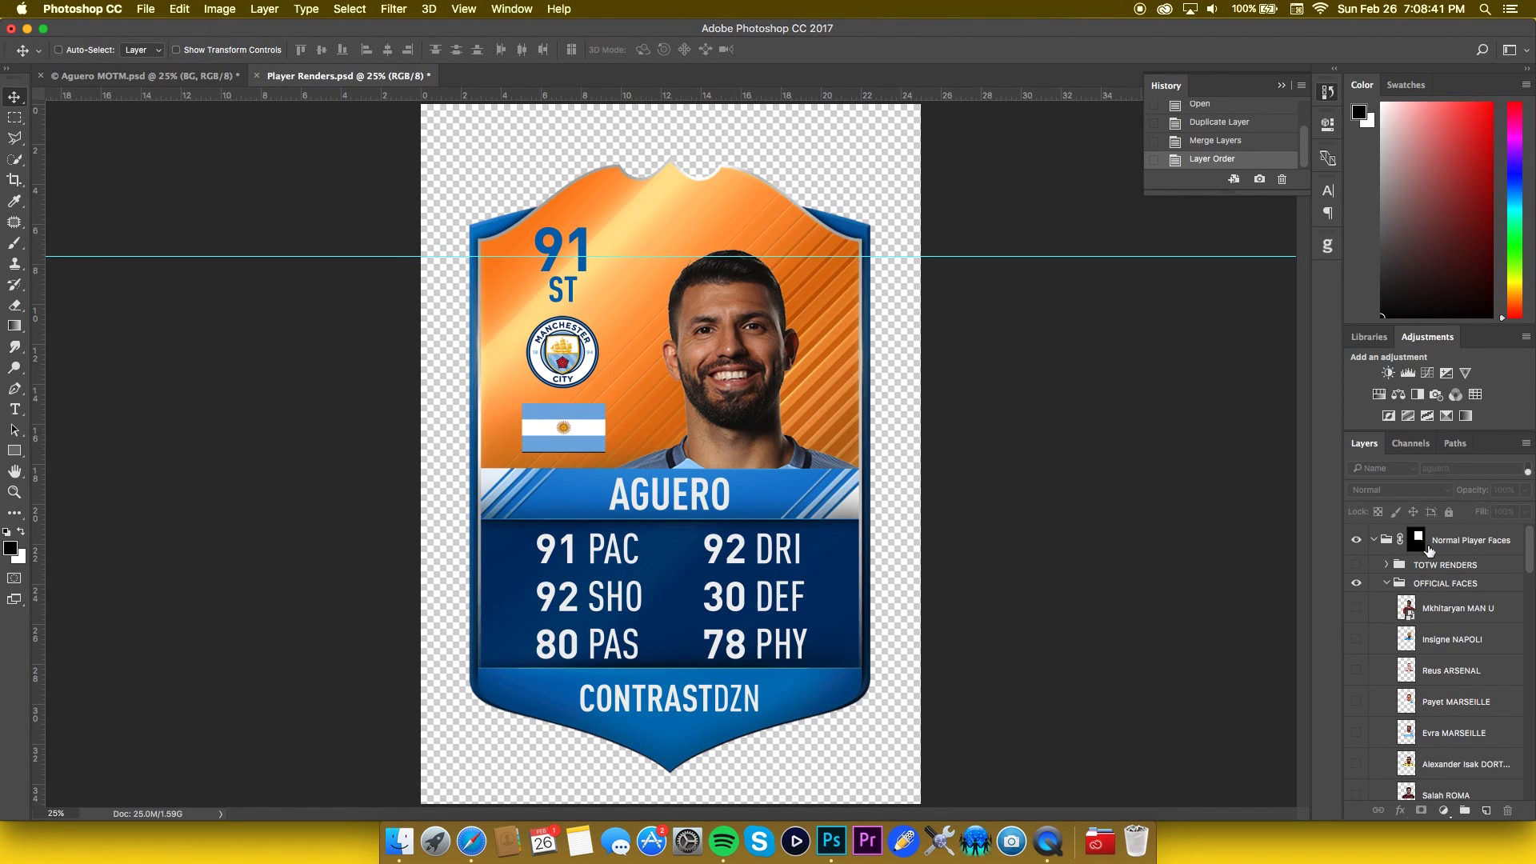
left_click(1386, 583)
left_click(1374, 540)
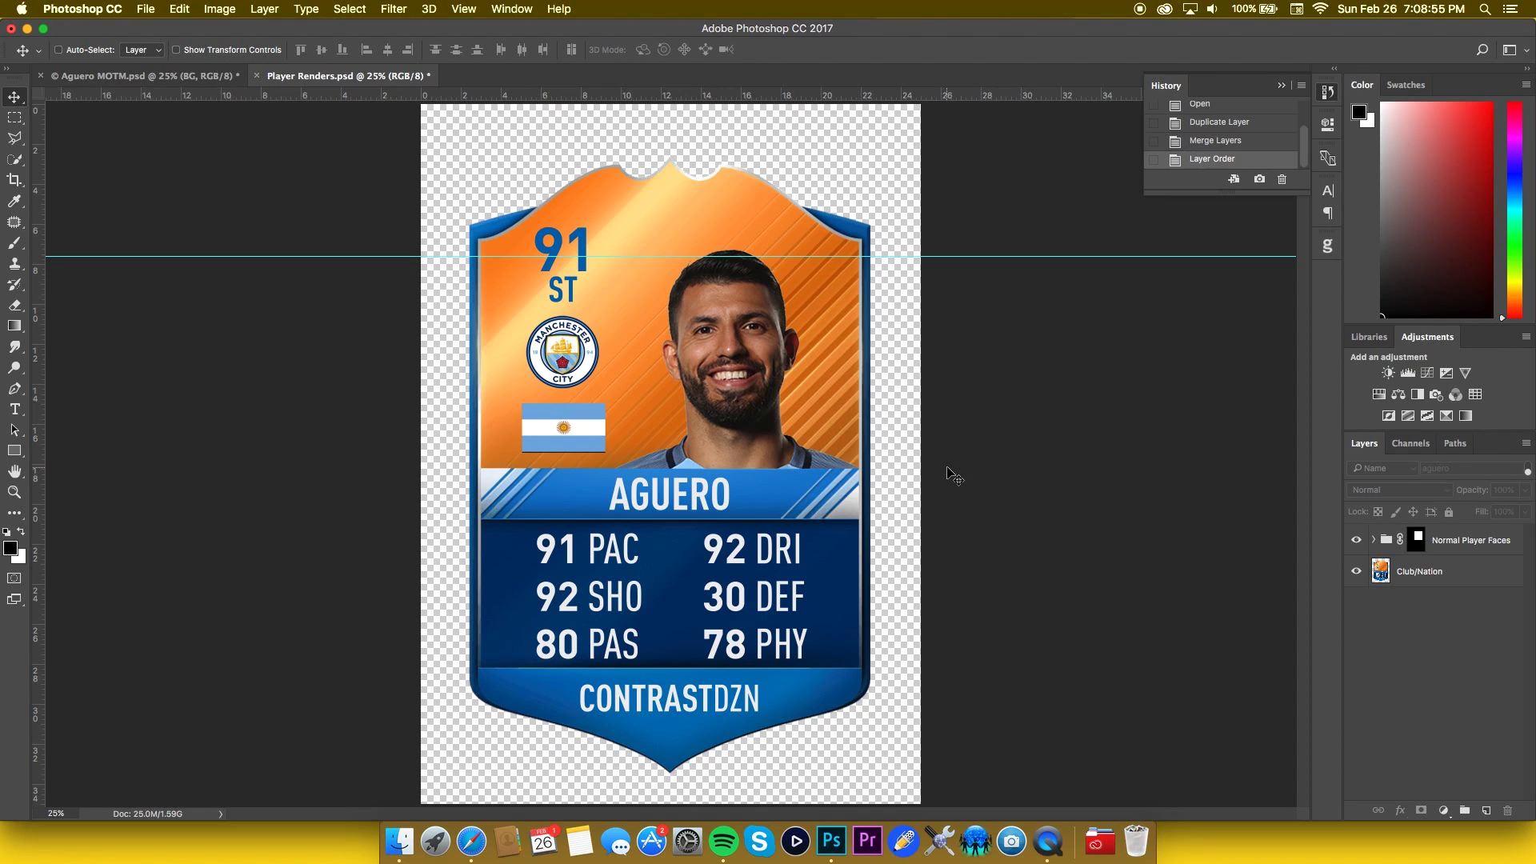
- Start saving a copy of the finished card to the Desktop in PNG format
key("super")
key("super+shift+s")
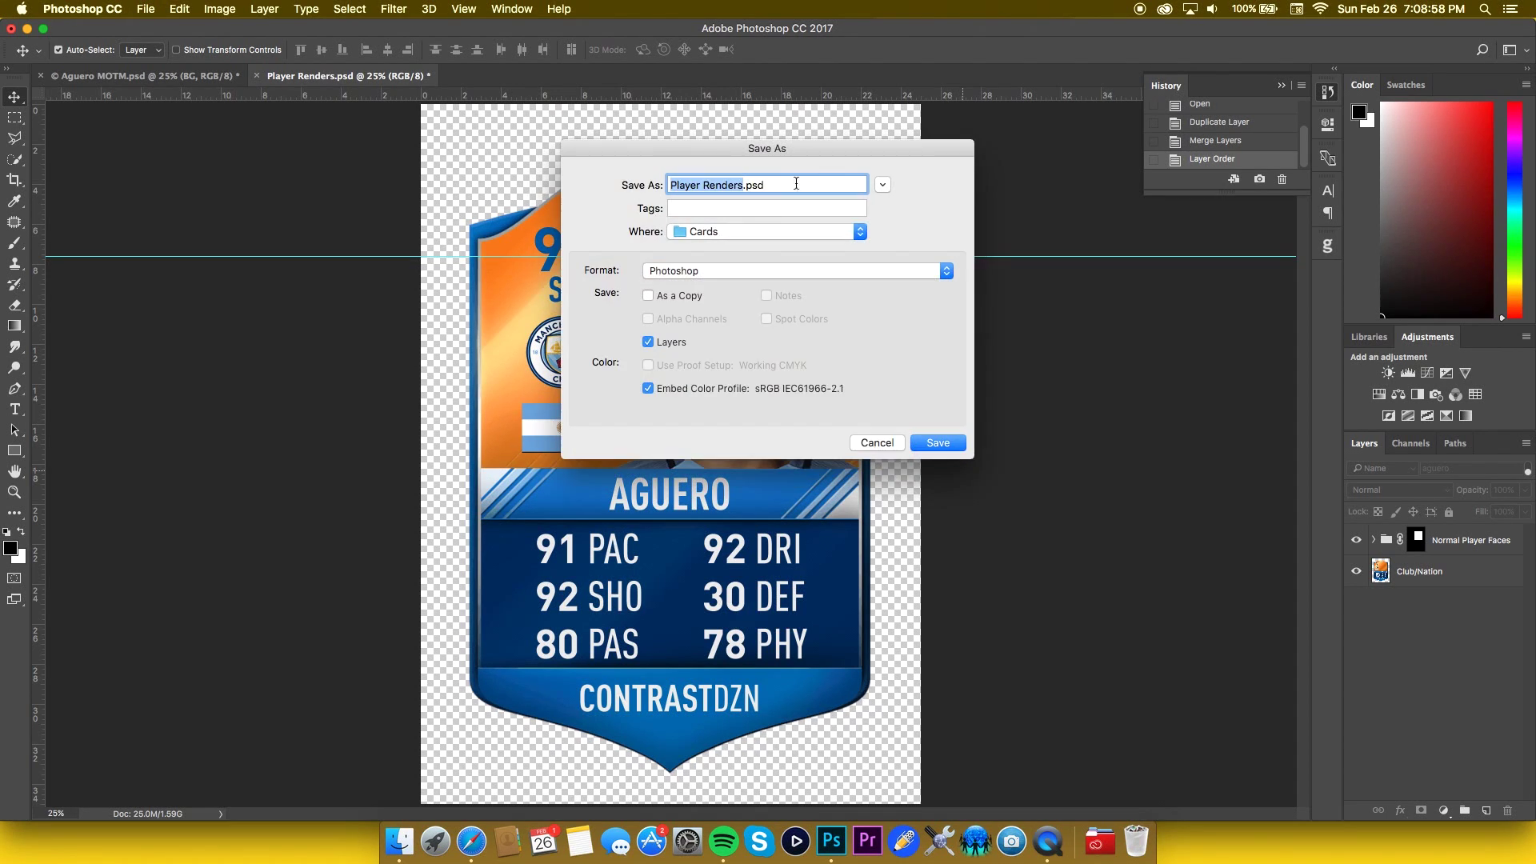
left_click(772, 232)
left_click(735, 378)
left_click(743, 278)
key("p")
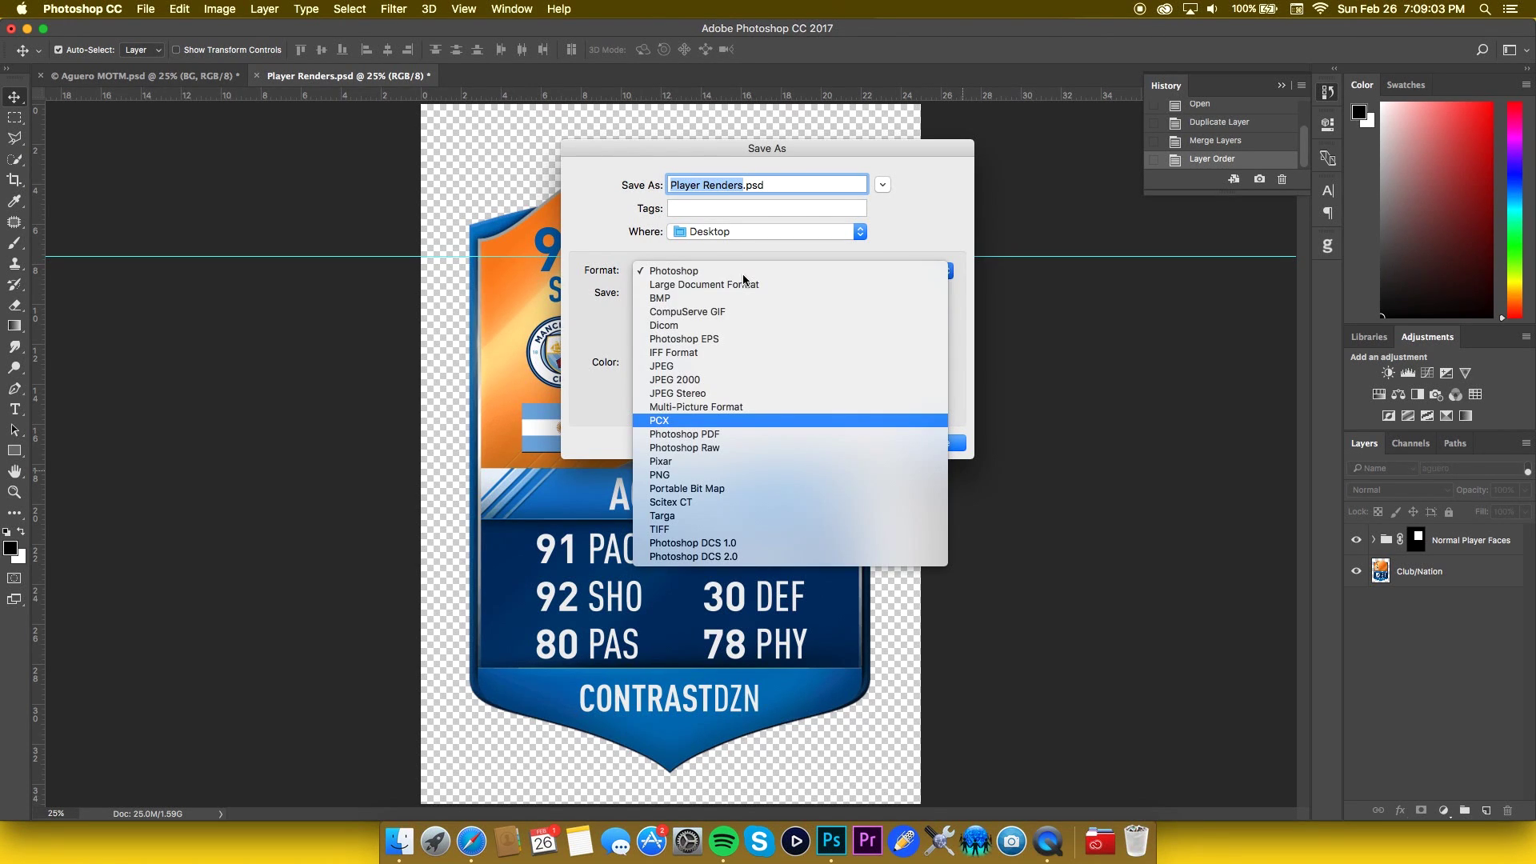
left_click(743, 277)
left_click(743, 277)
key("p")
key("n")
key("Return")
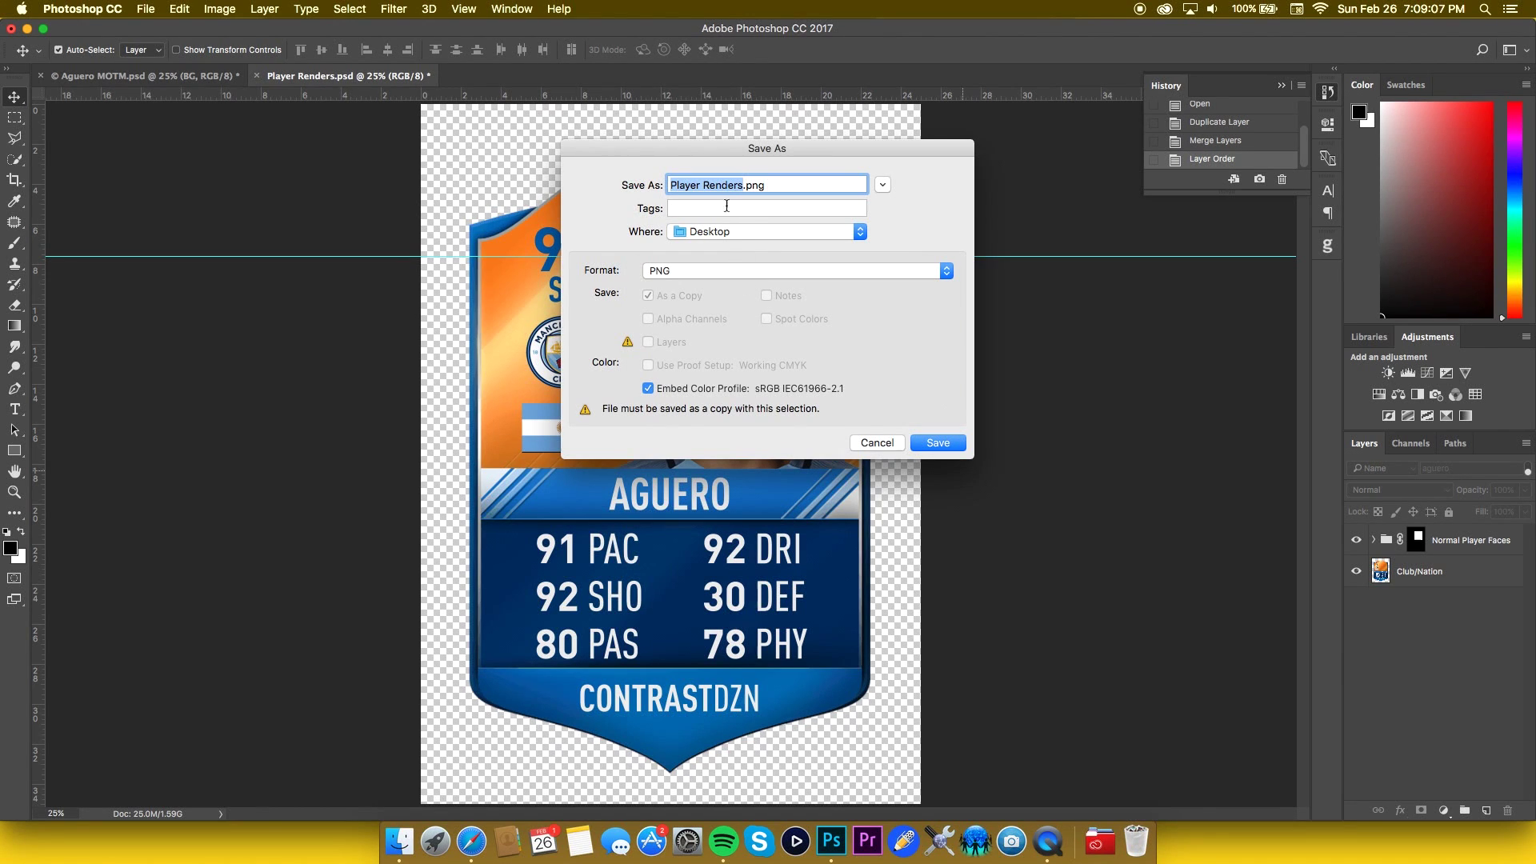
- Name the PNG copy AGUERO - MOTM - BACKING and save it with Smallest / Slow compression and no interlacing
type("AGUERO - MOTM - ")
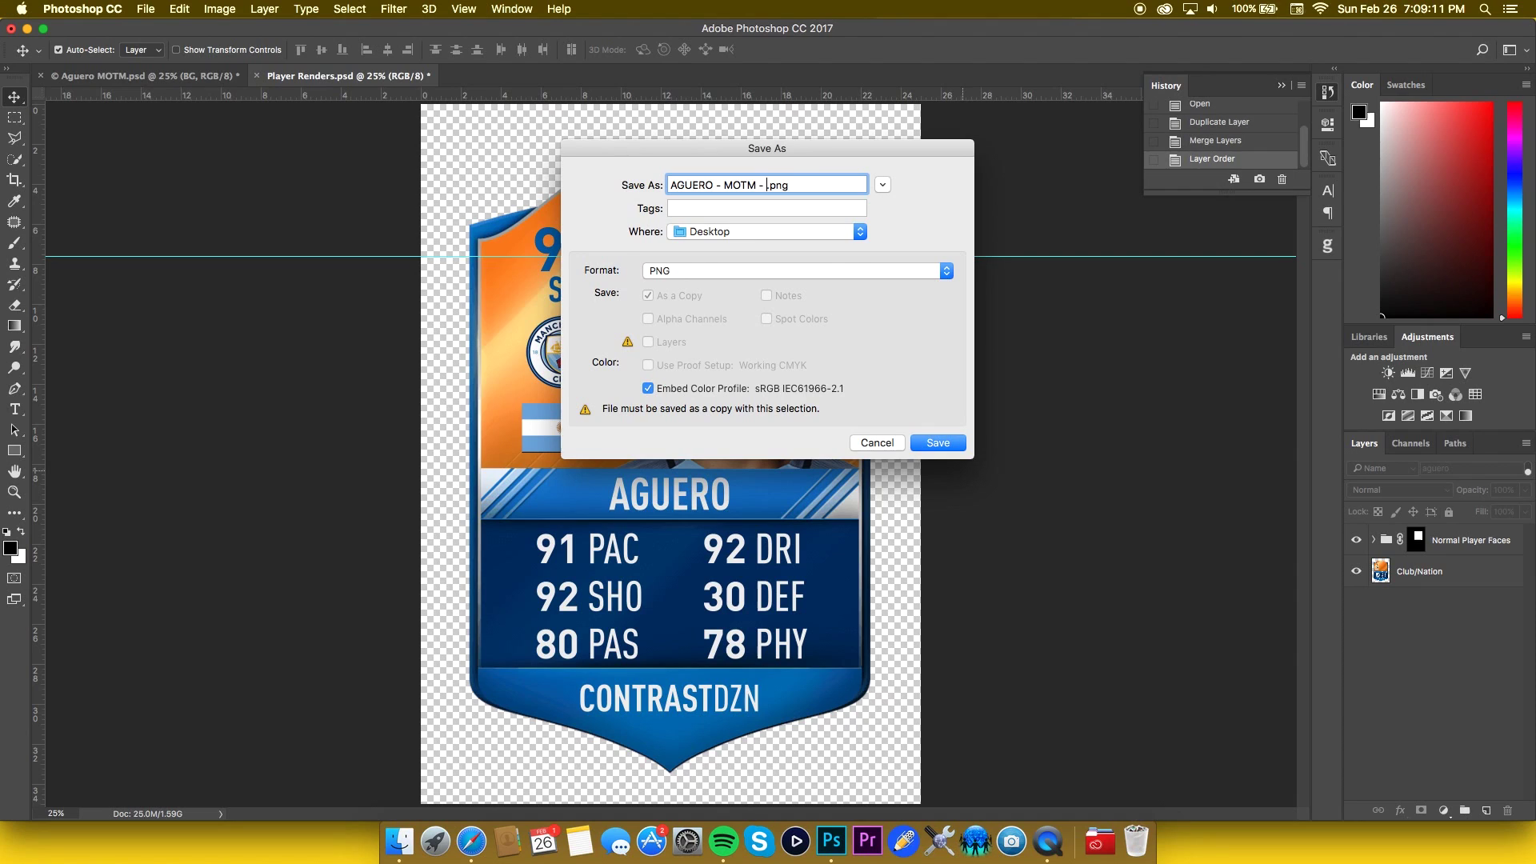
type("BACKING")
left_click(941, 448)
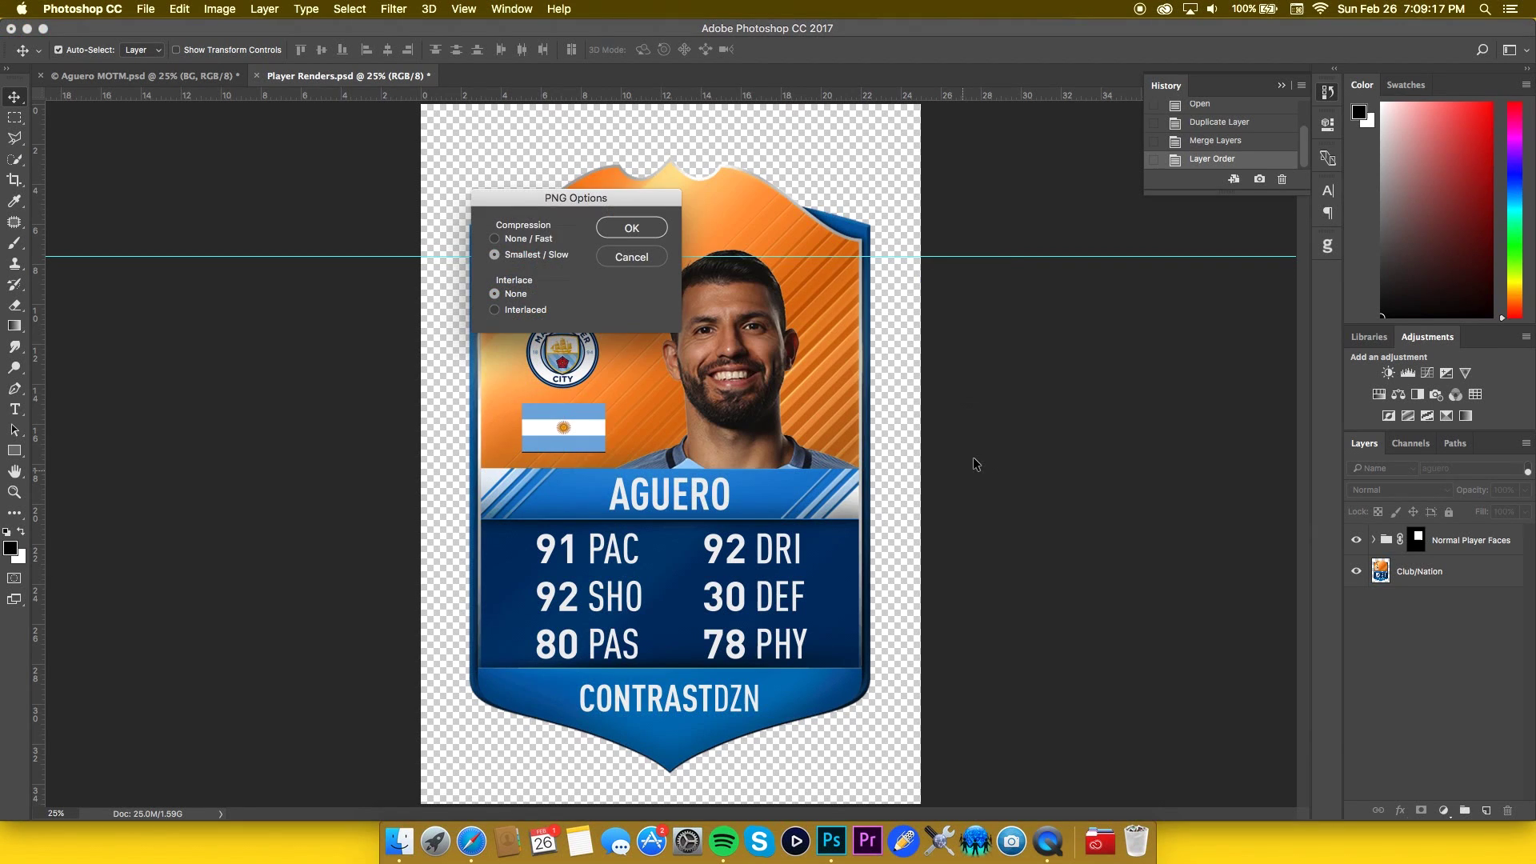
left_click(632, 227)
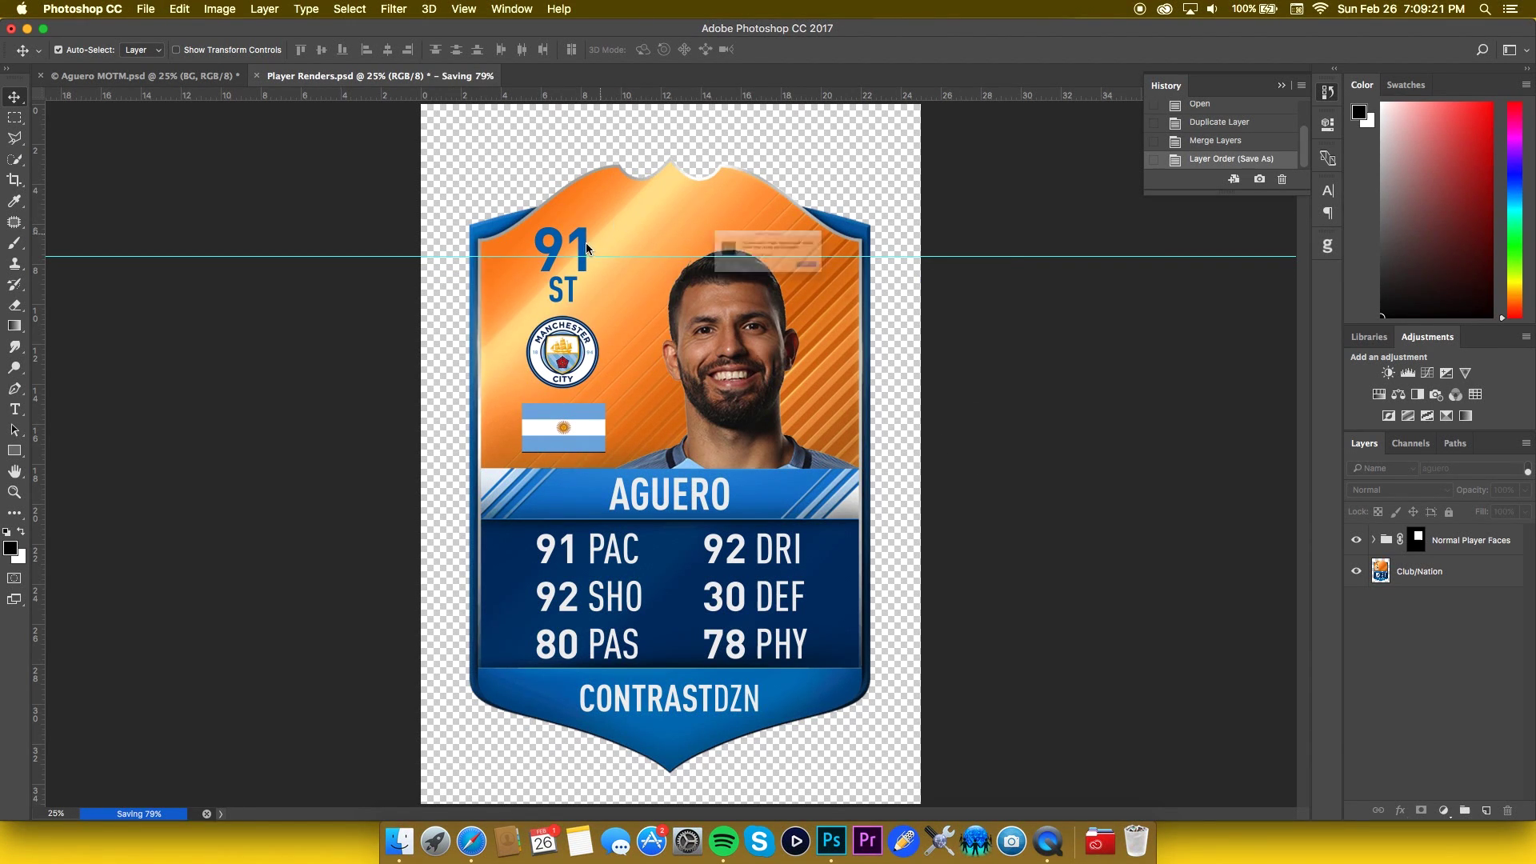
- Close Player Renders.psd without saving its changes
key("super+w")
key("Return")
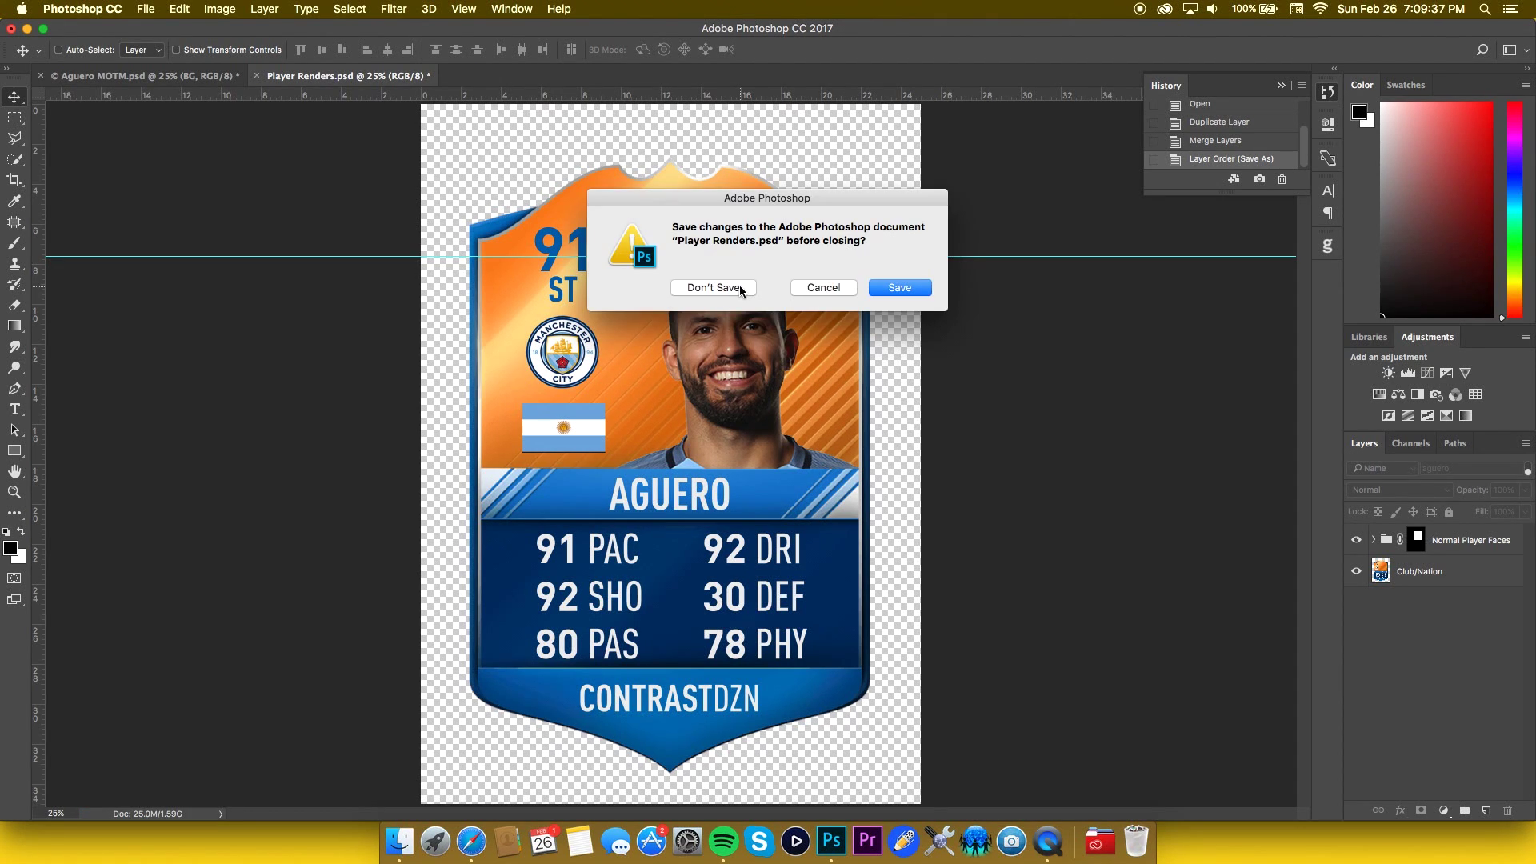
left_click(739, 288)
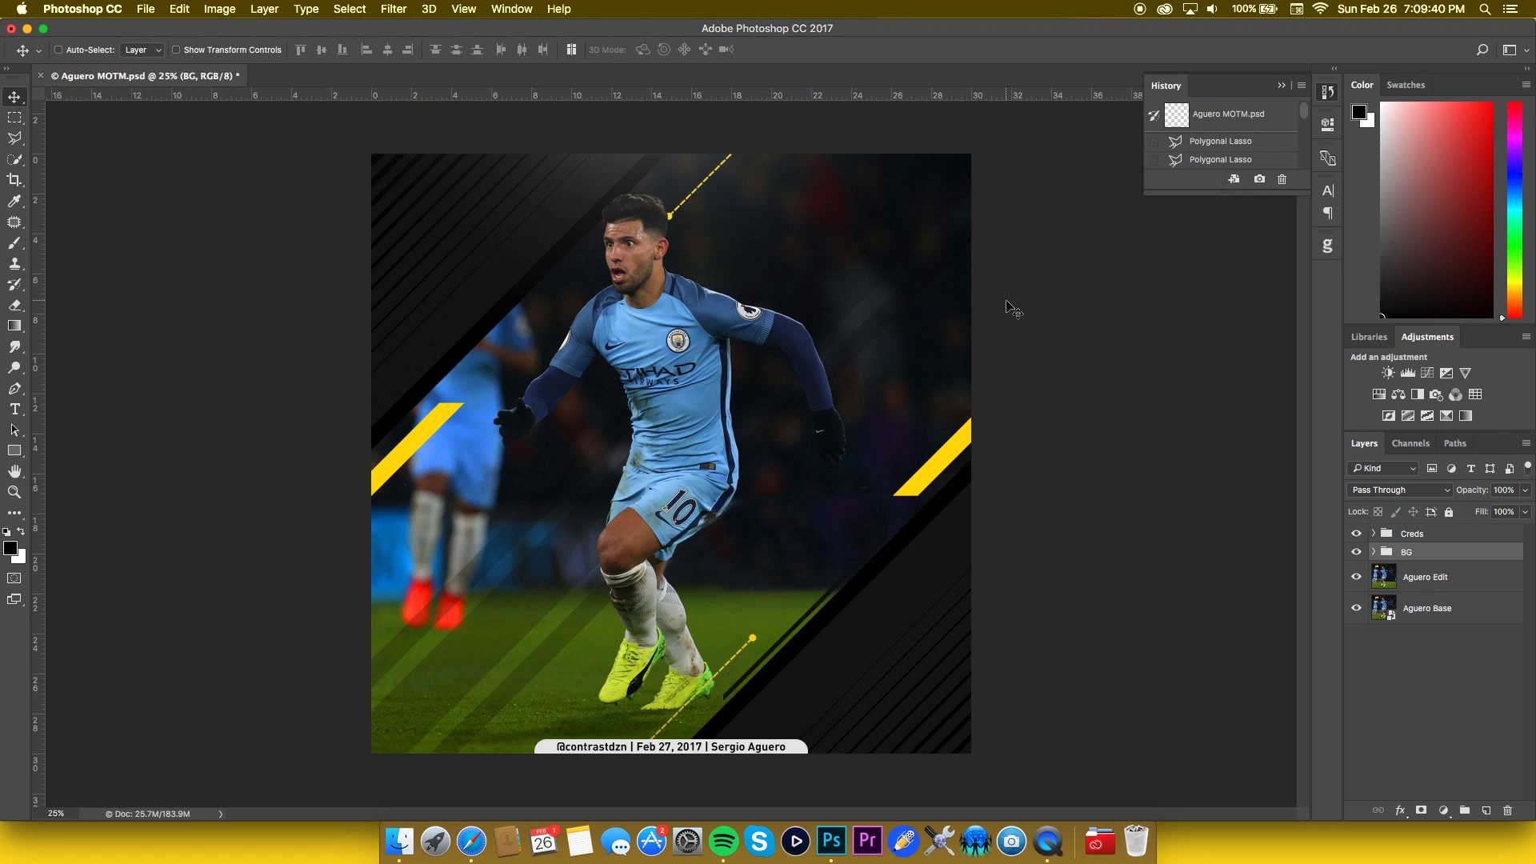
- Open 3D_Card_Frame.psd from the Graphics (FIFA 17) folder
key("super+o")
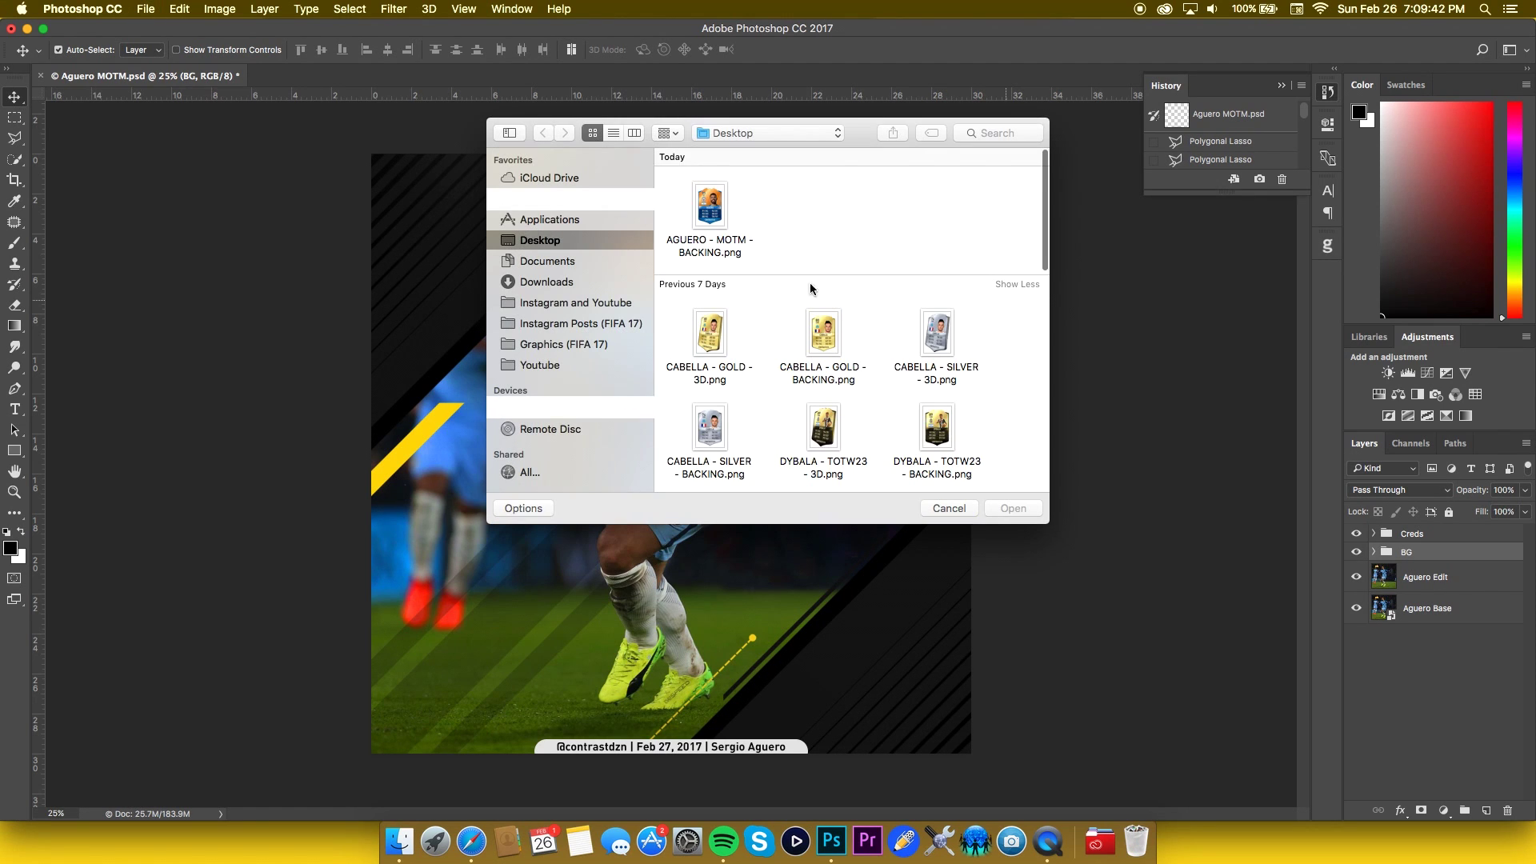
left_click(612, 304)
left_click(546, 282)
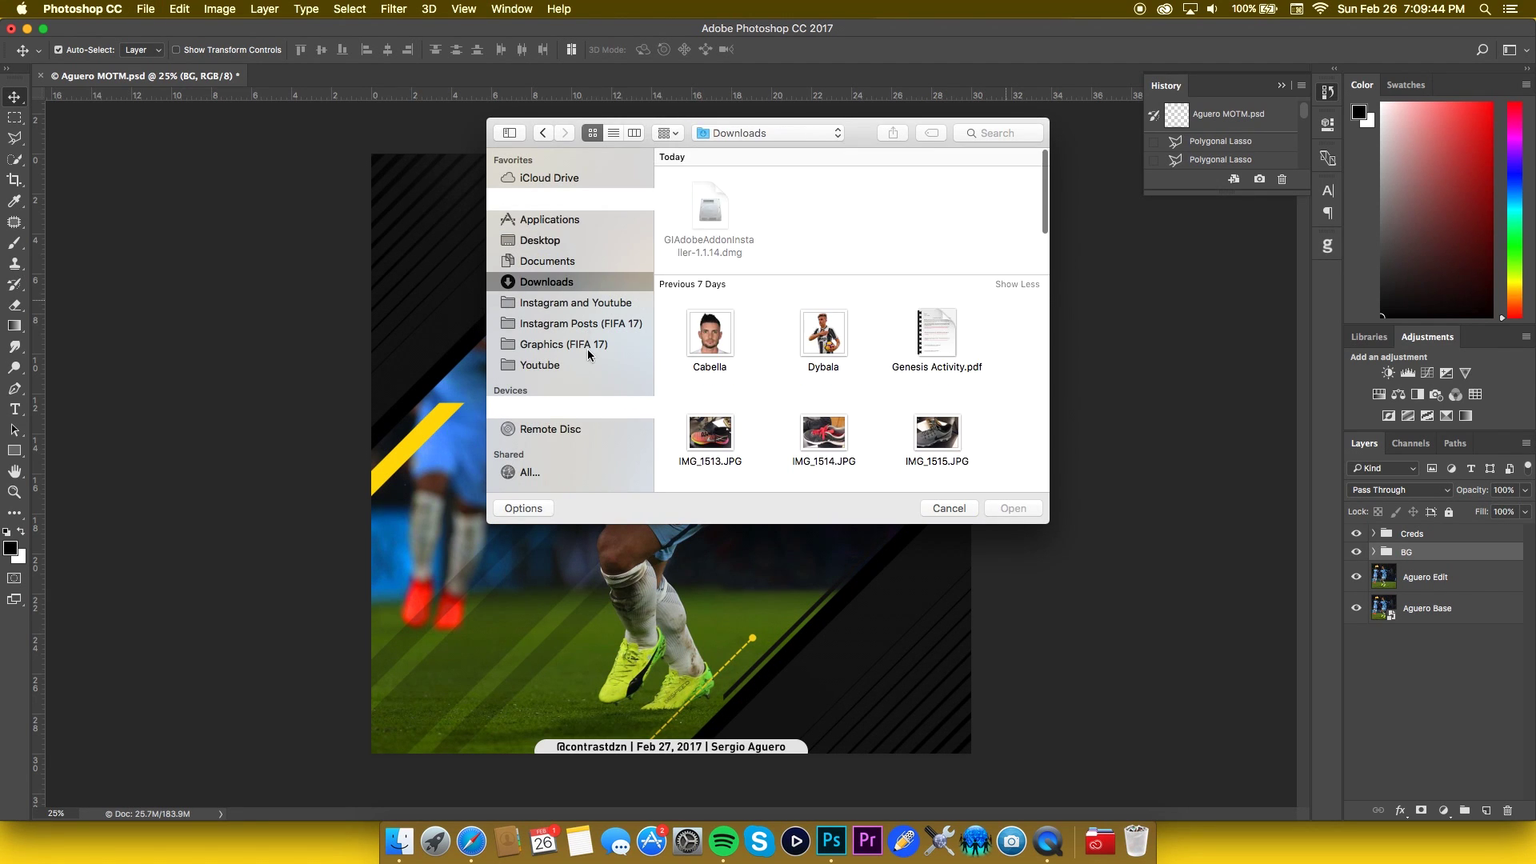
left_click(564, 344)
left_click(704, 183)
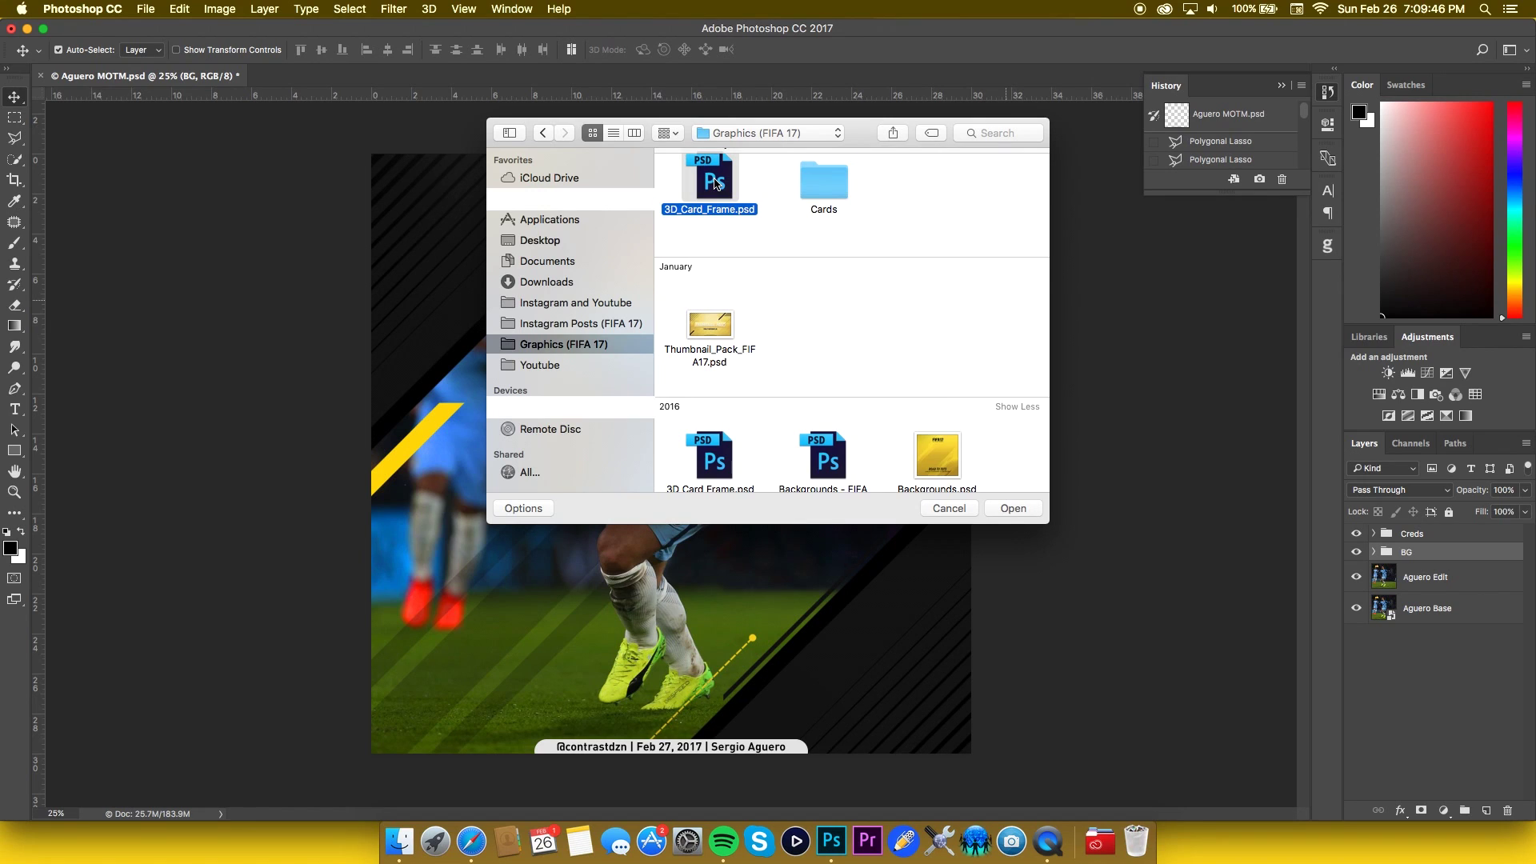
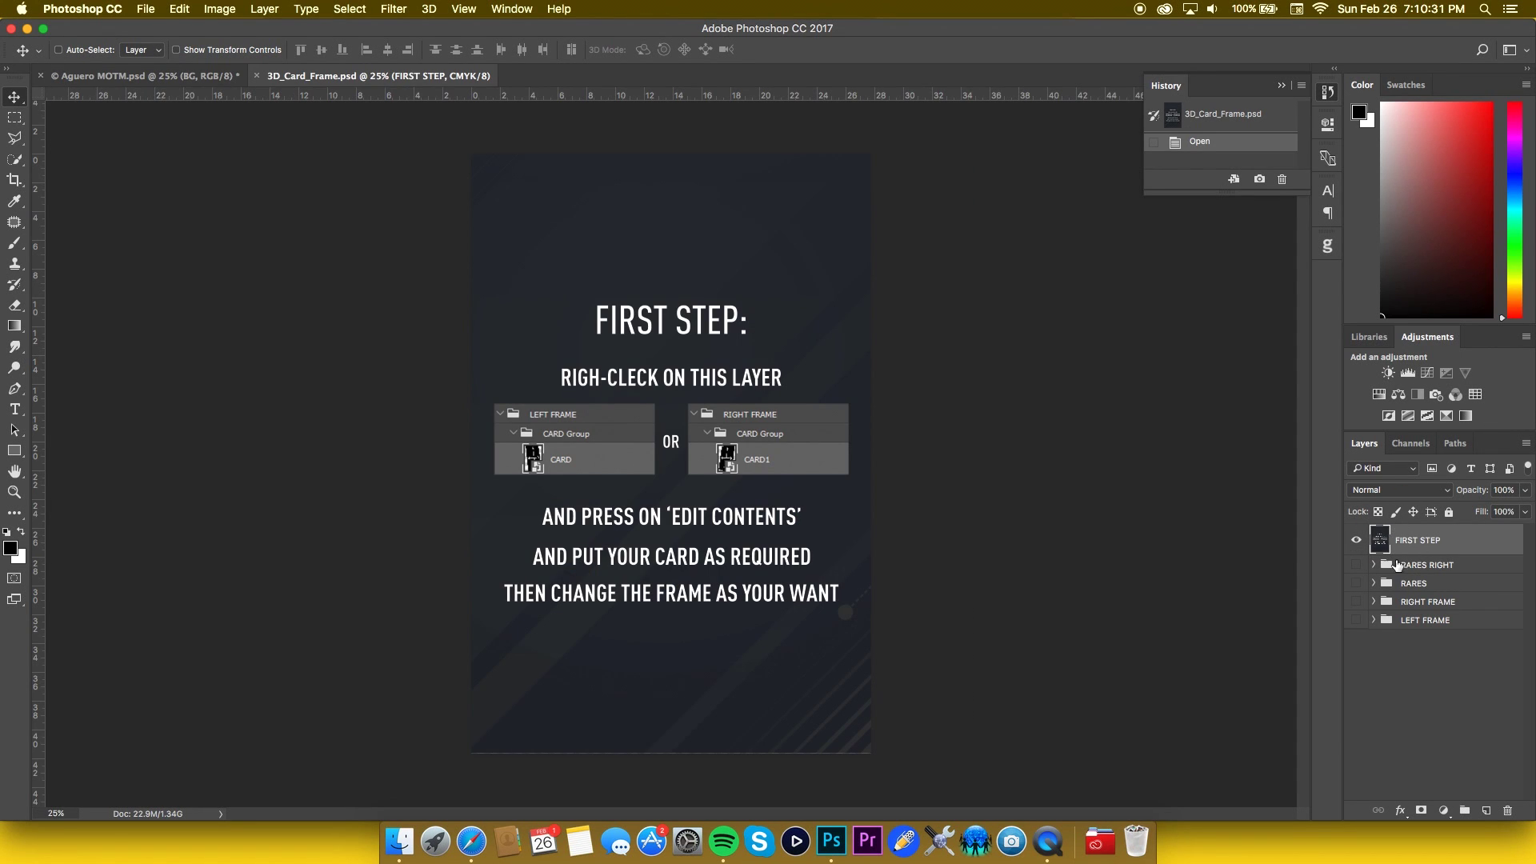
- Hide the FIRST STEP instruction layer and show the RIGHT FRAME group
left_click(1359, 540)
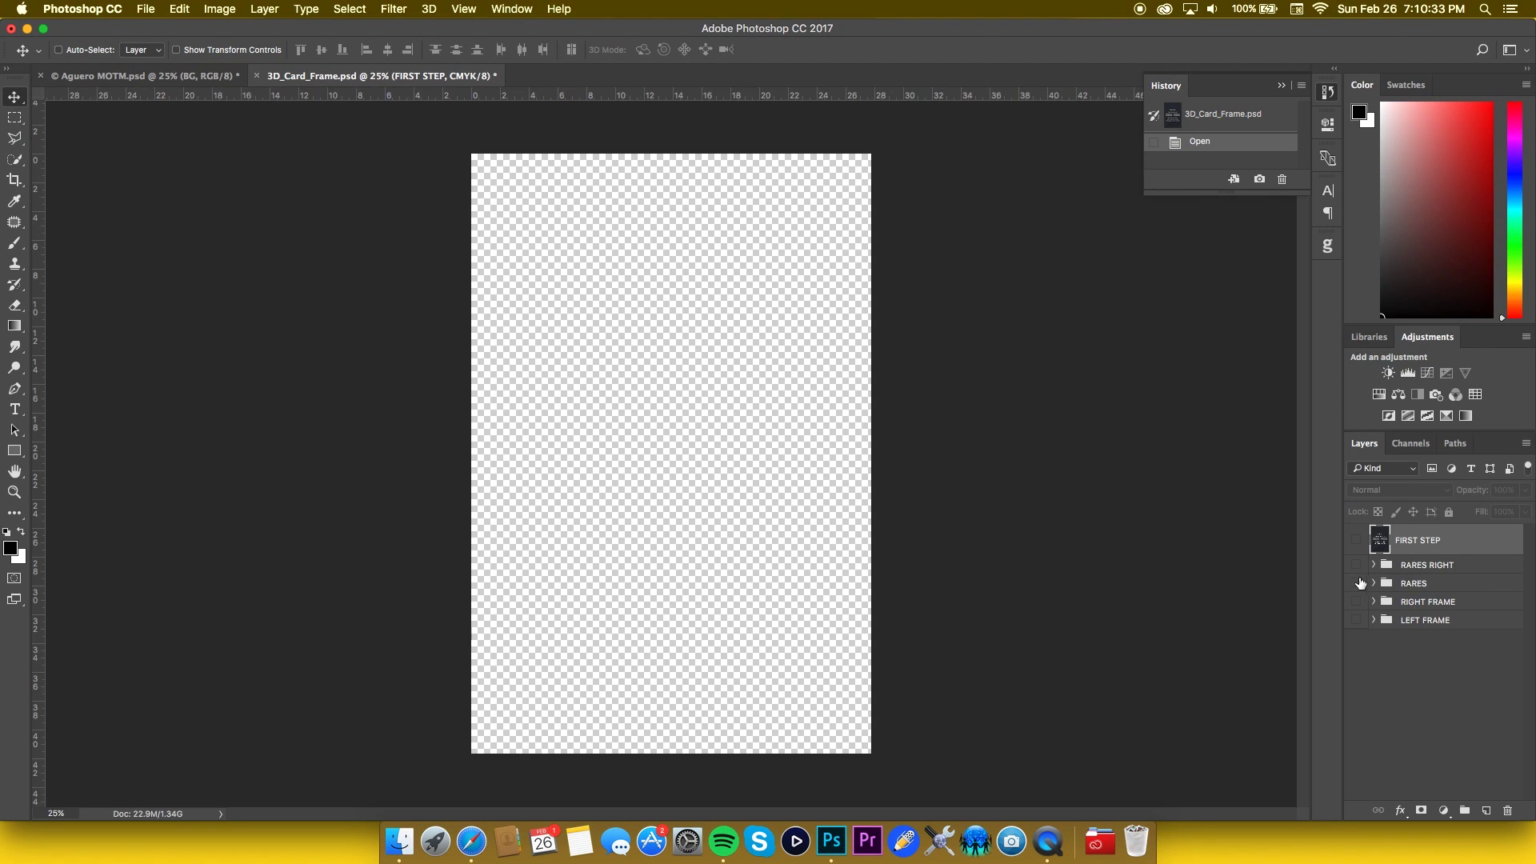
left_click(1360, 601)
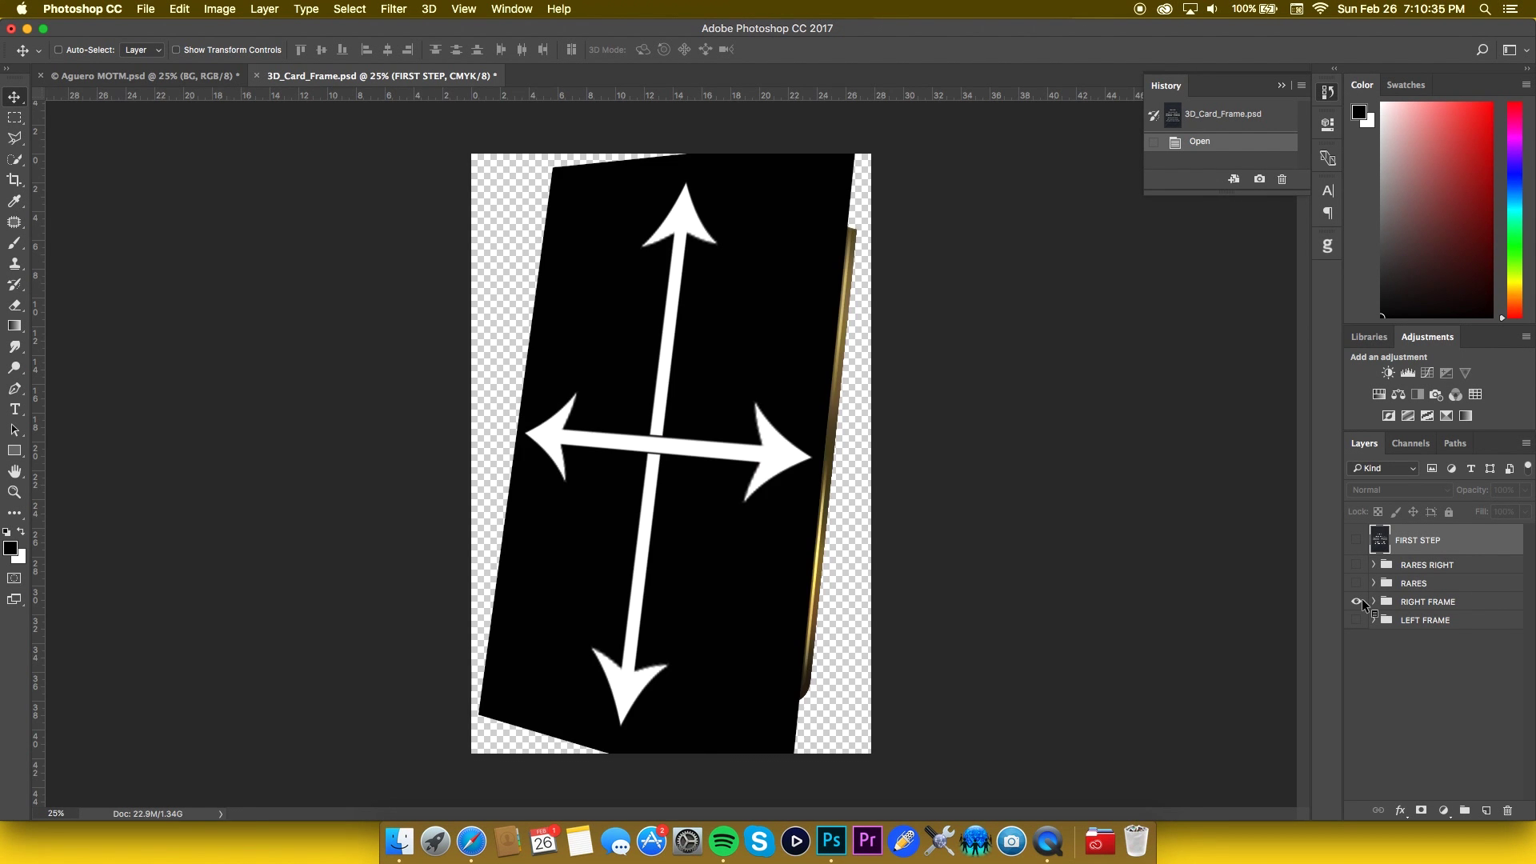
key("ctrl+Tab")
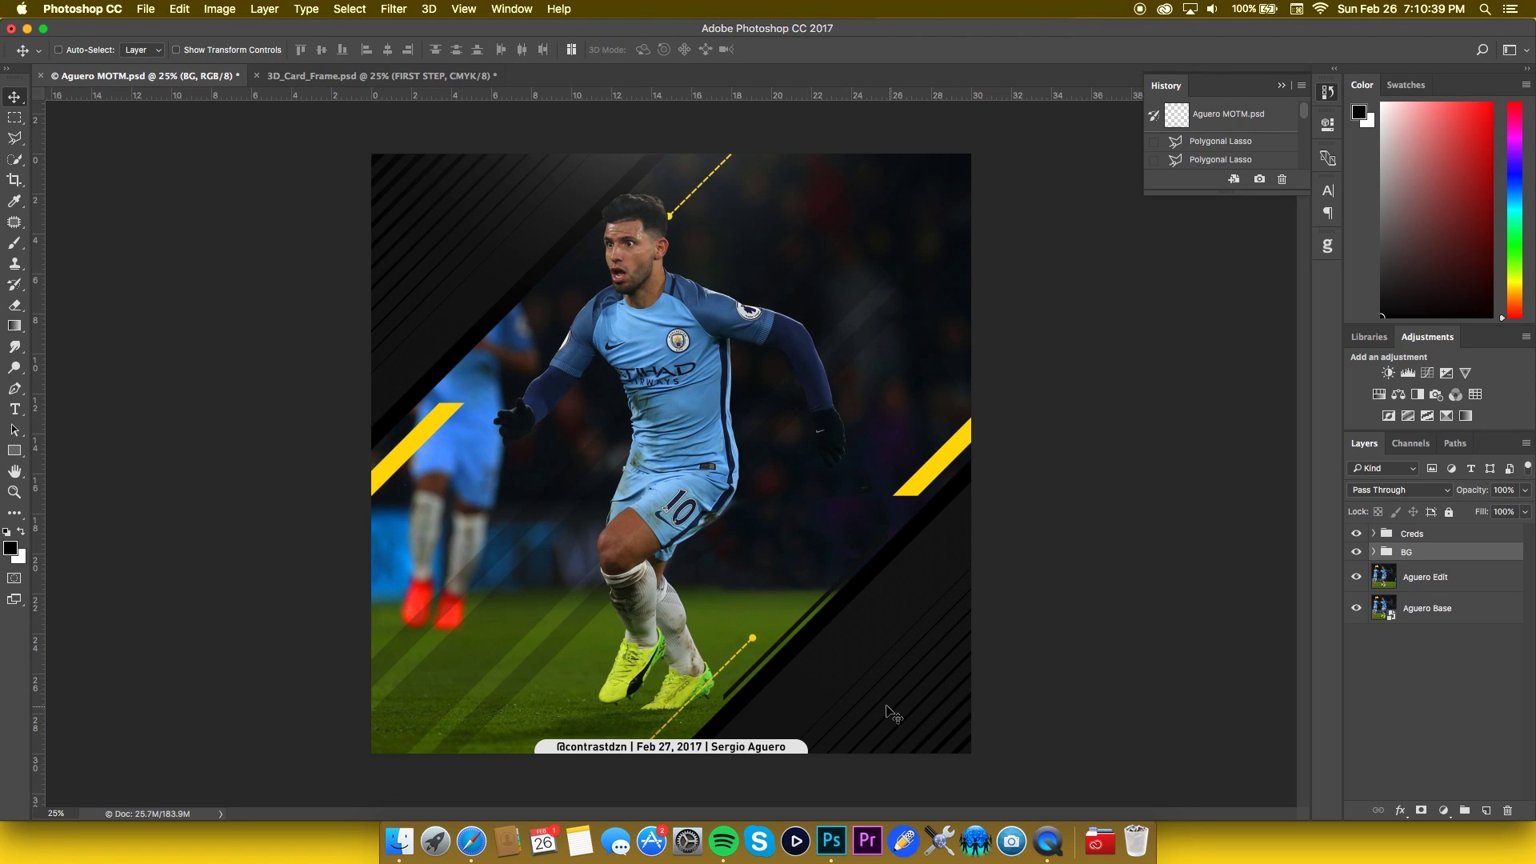
key("ctrl+Tab")
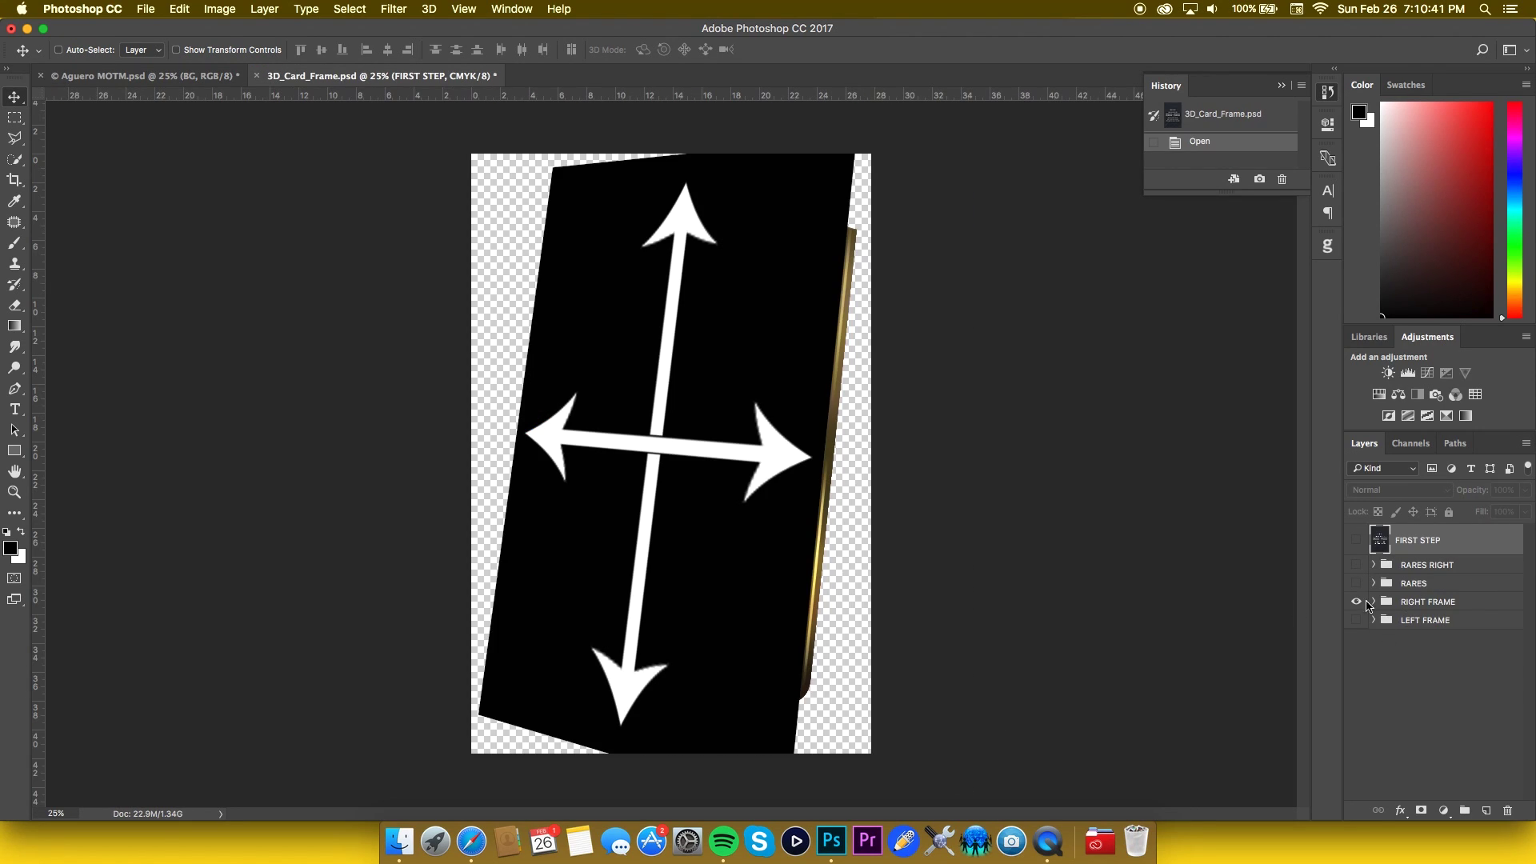
- Show only the MOTM-CONFED frame from the MOTM frames inside the RIGHT FRAME group
left_click(1373, 601)
left_click(1387, 638)
scroll(1384, 644, "down", 3)
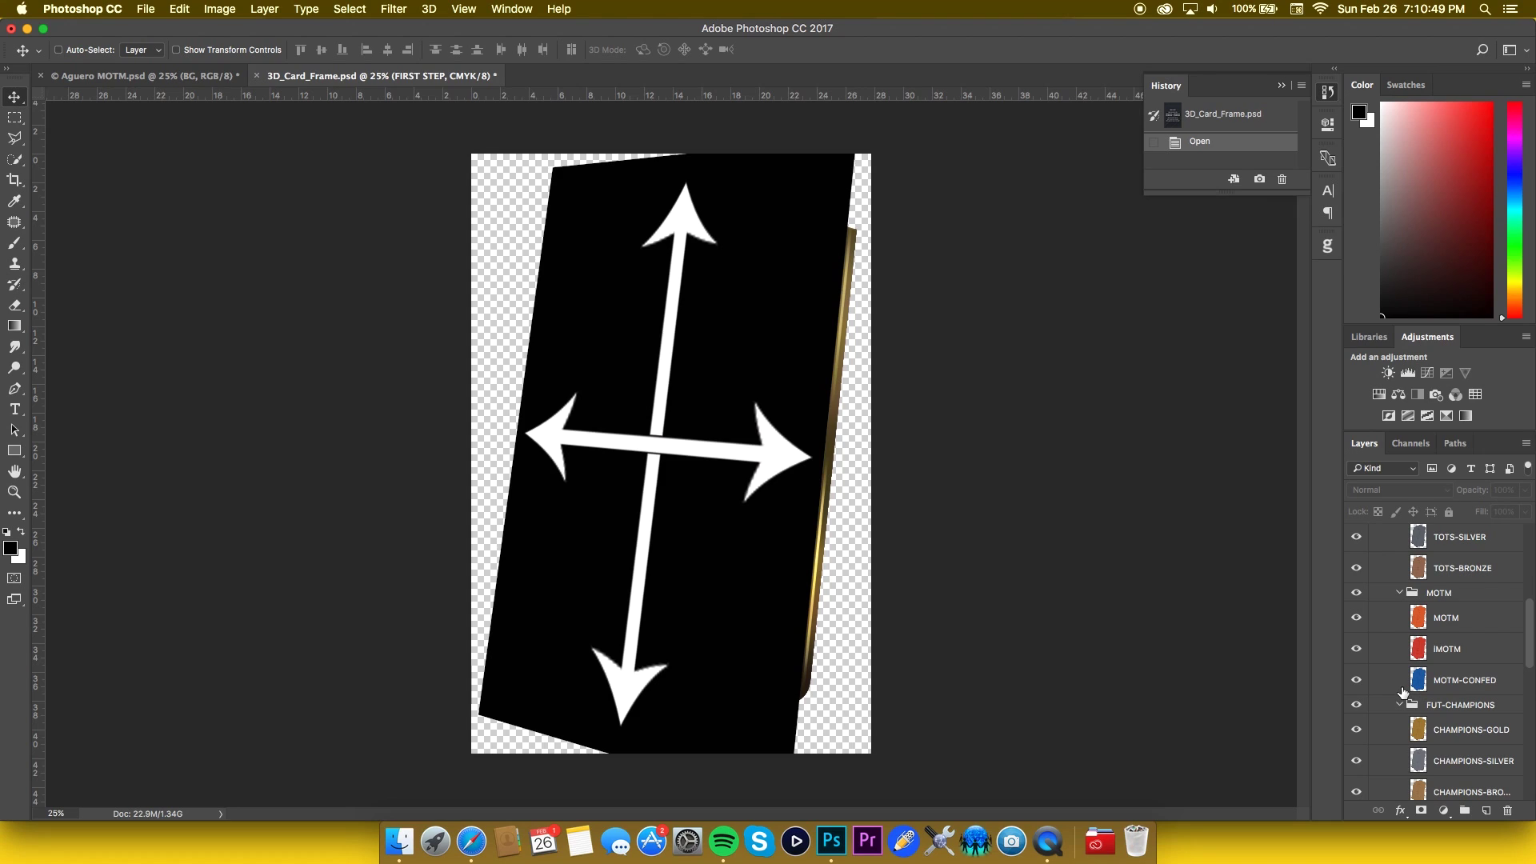
left_click(1357, 683, "alt")
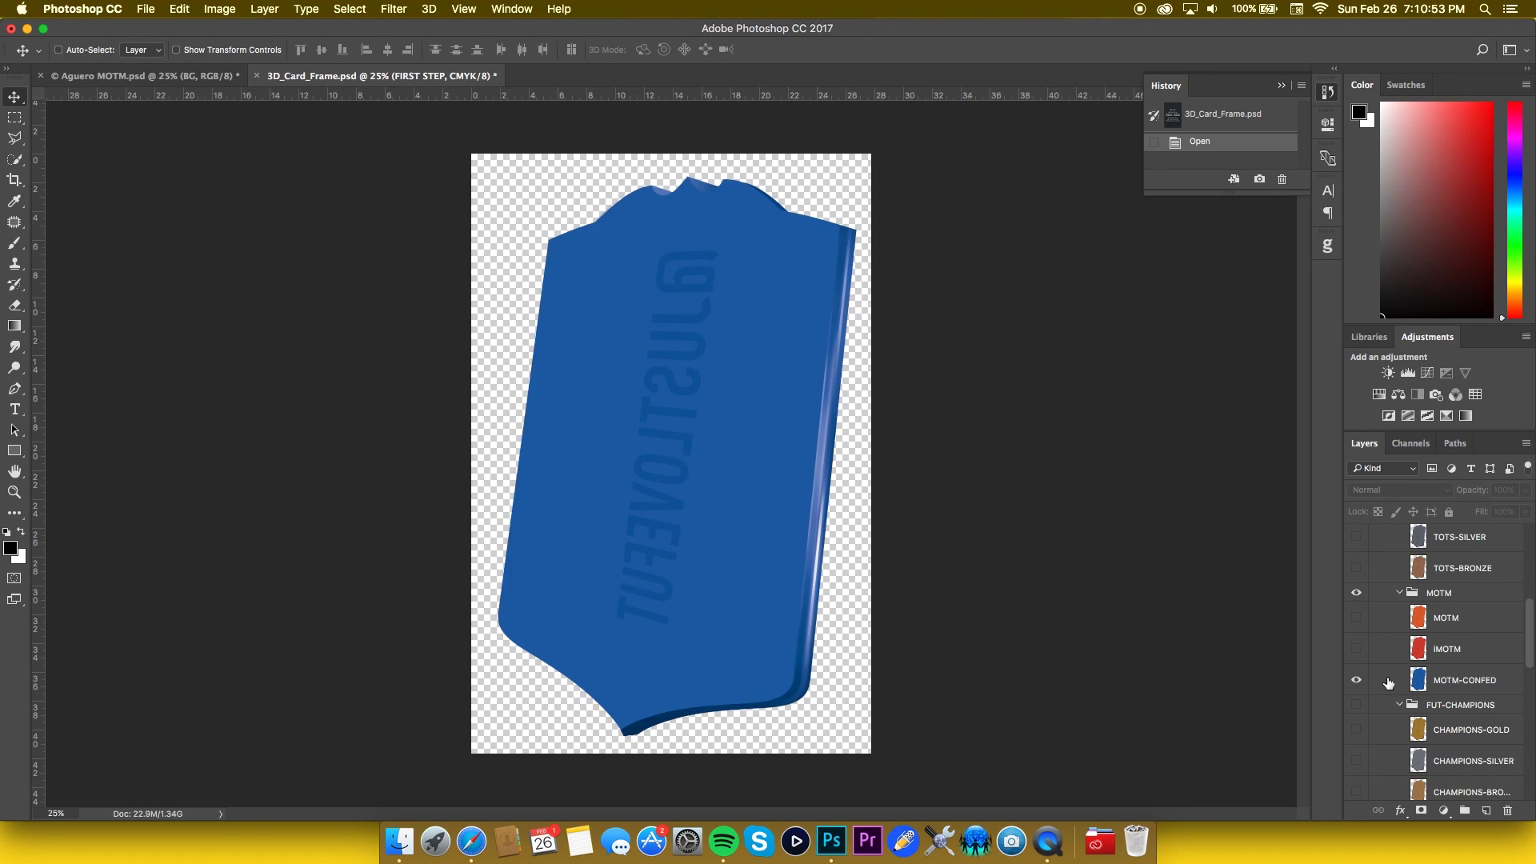
- Show the CARD1 layer in the right frame's CARD Group and open its smart object contents for editing
scroll(1388, 682, "up", 5)
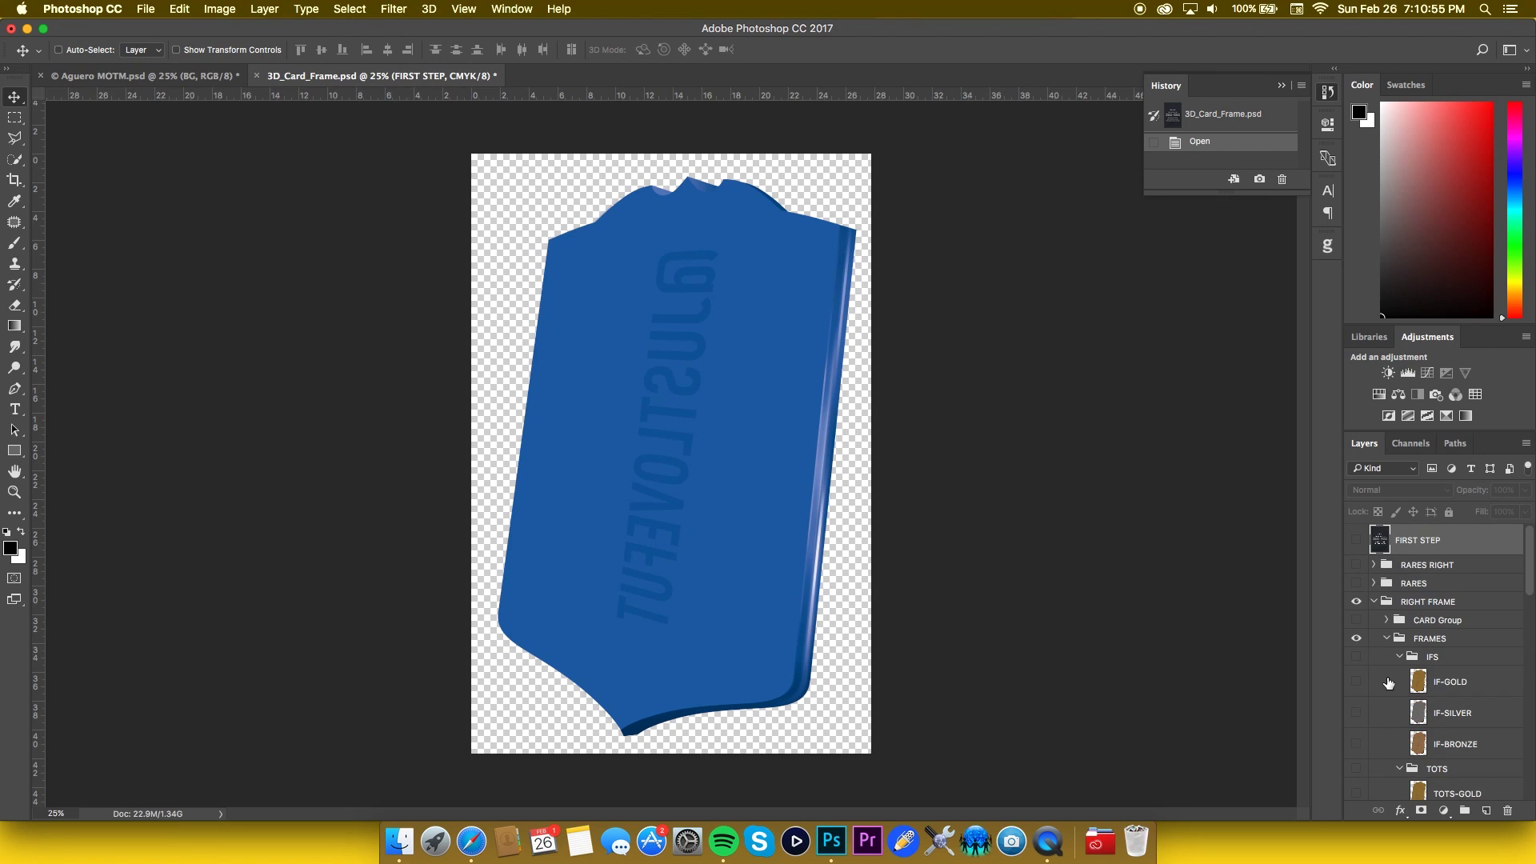
left_click(1386, 620)
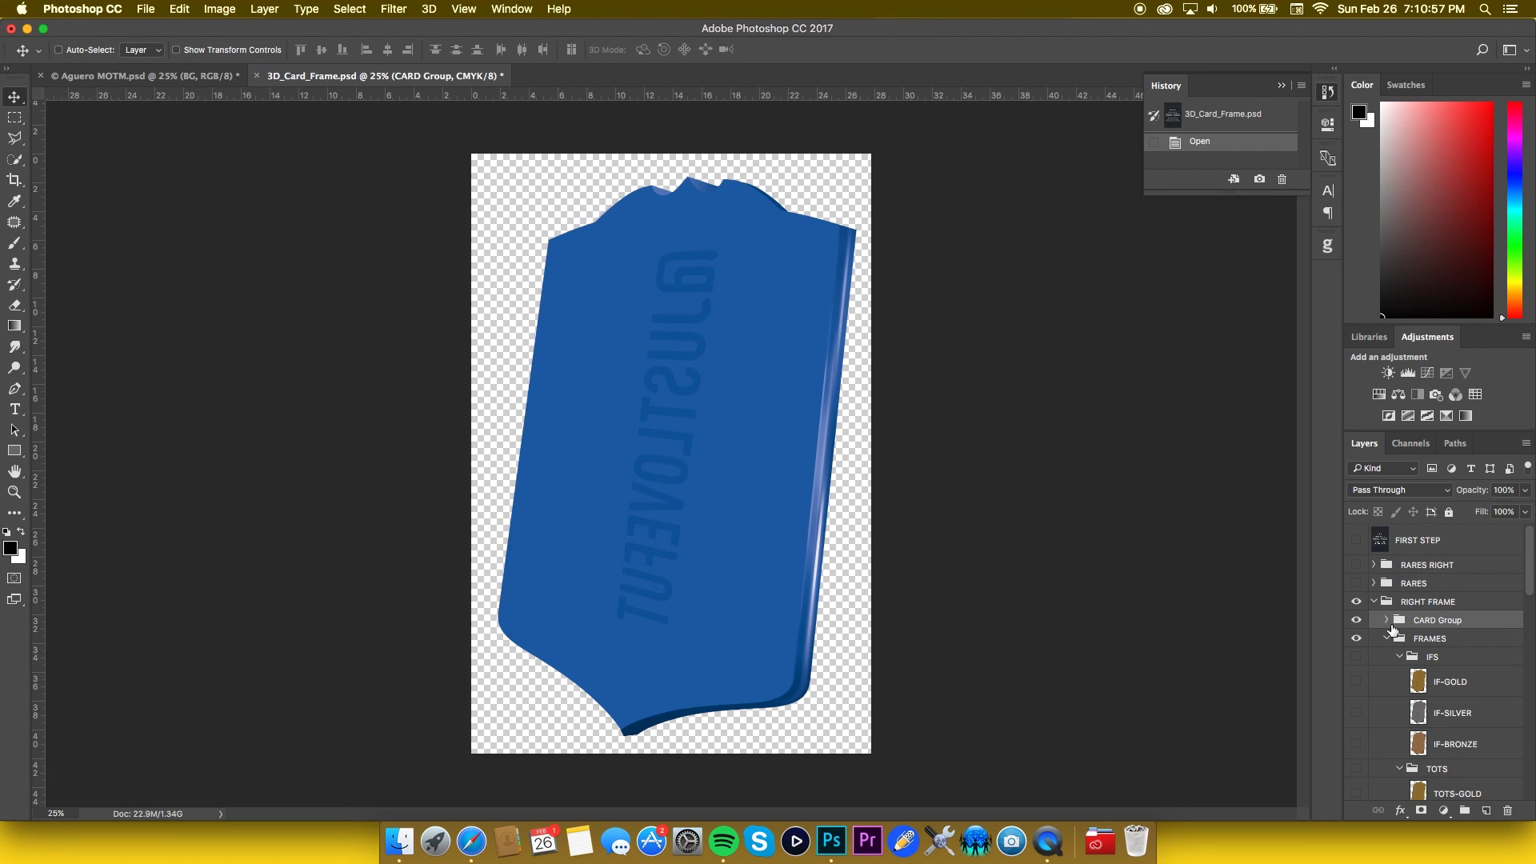
left_click(1385, 620)
left_click(1357, 647)
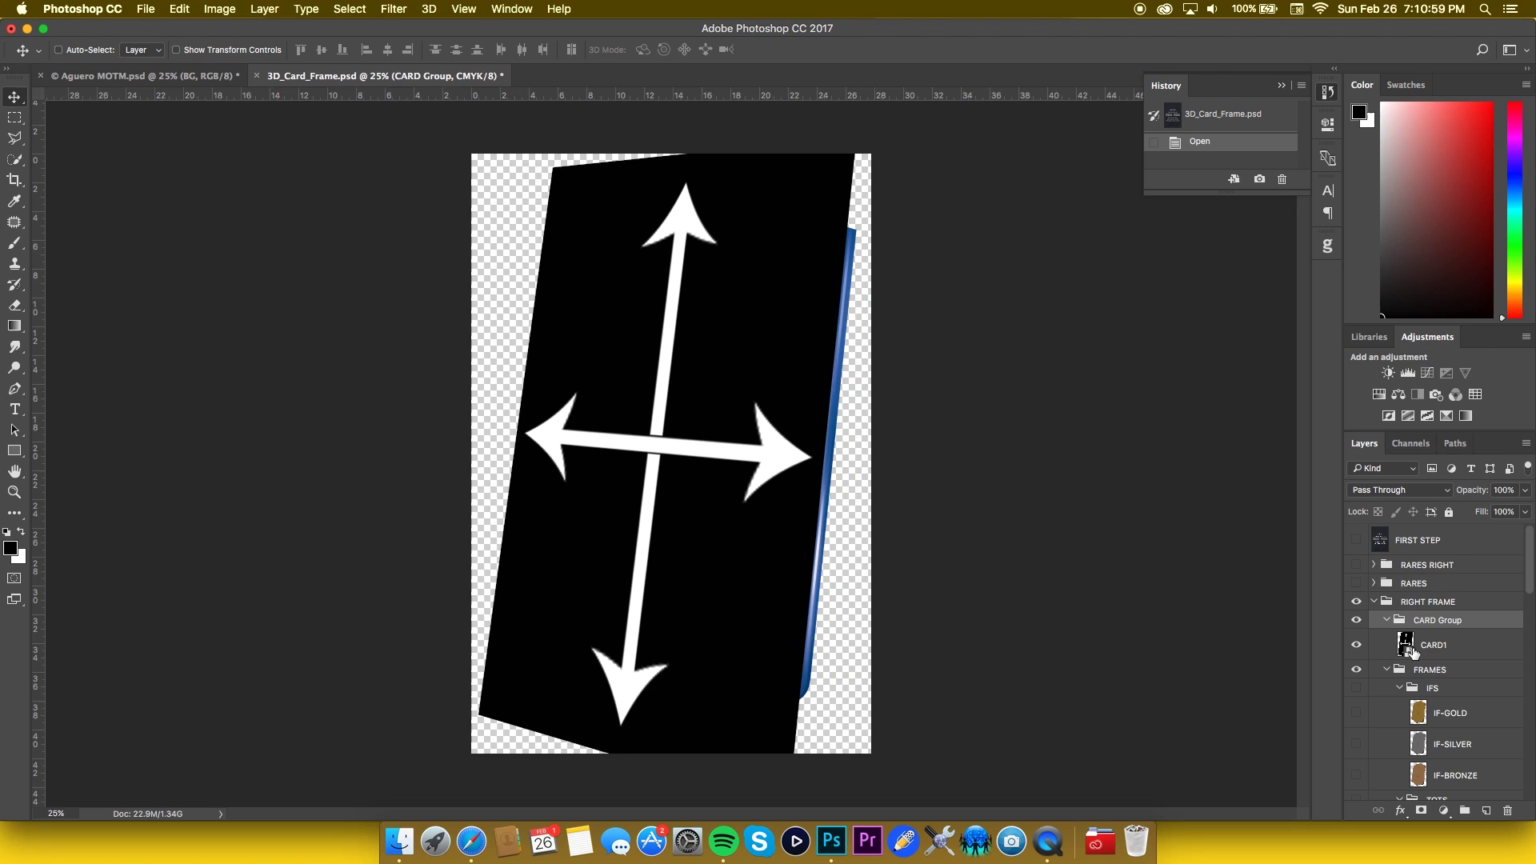
double_click(1405, 646)
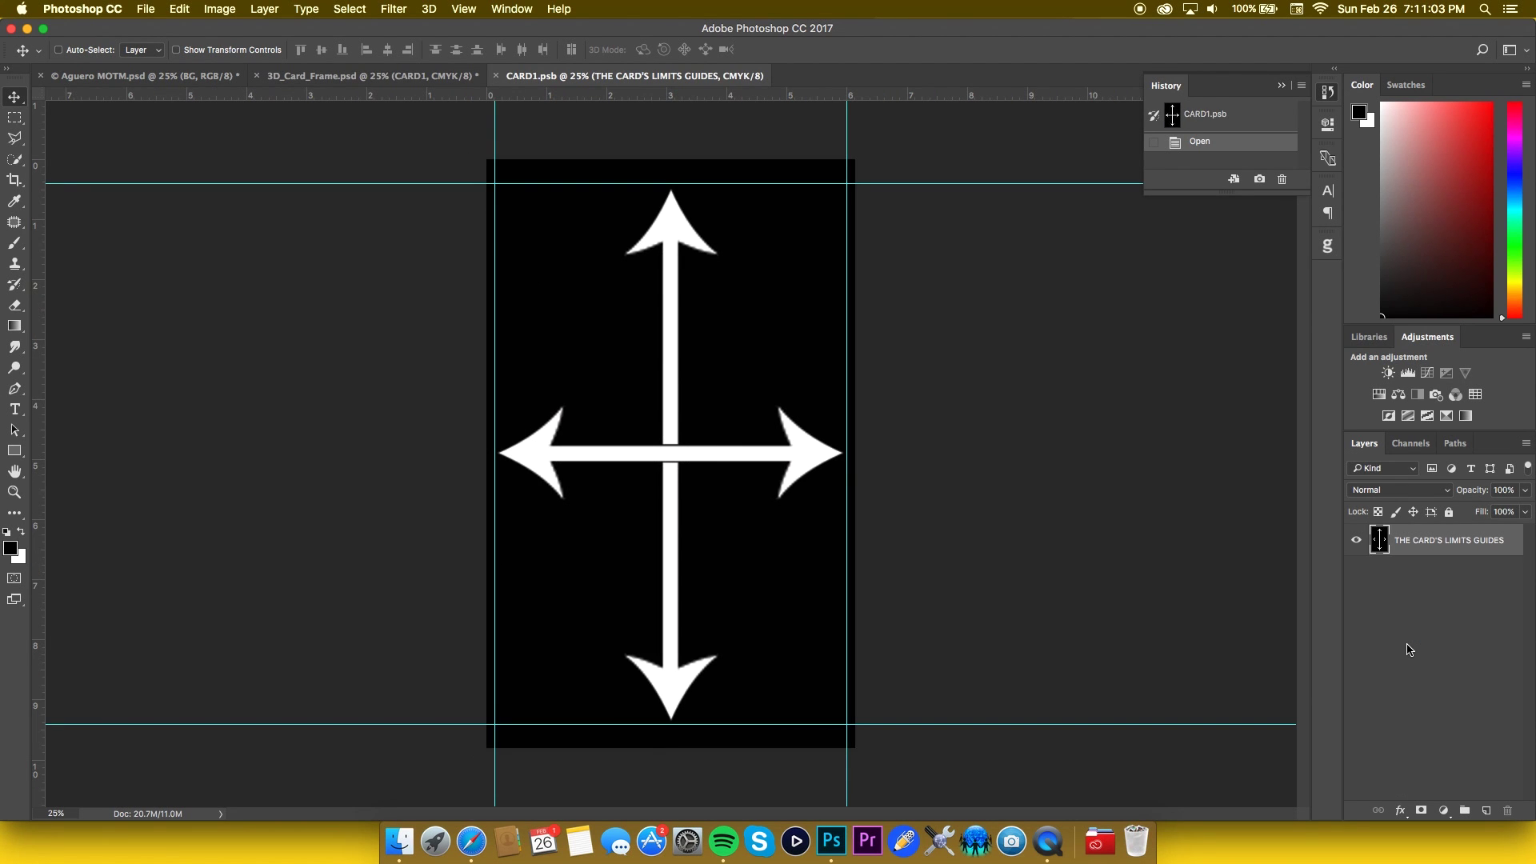
- Place AGUERO - MOTM - BACKING.png from the Desktop into CARD1.psb
key("super")
key("super+Tab")
key("super+Tab")
key("super+Tab")
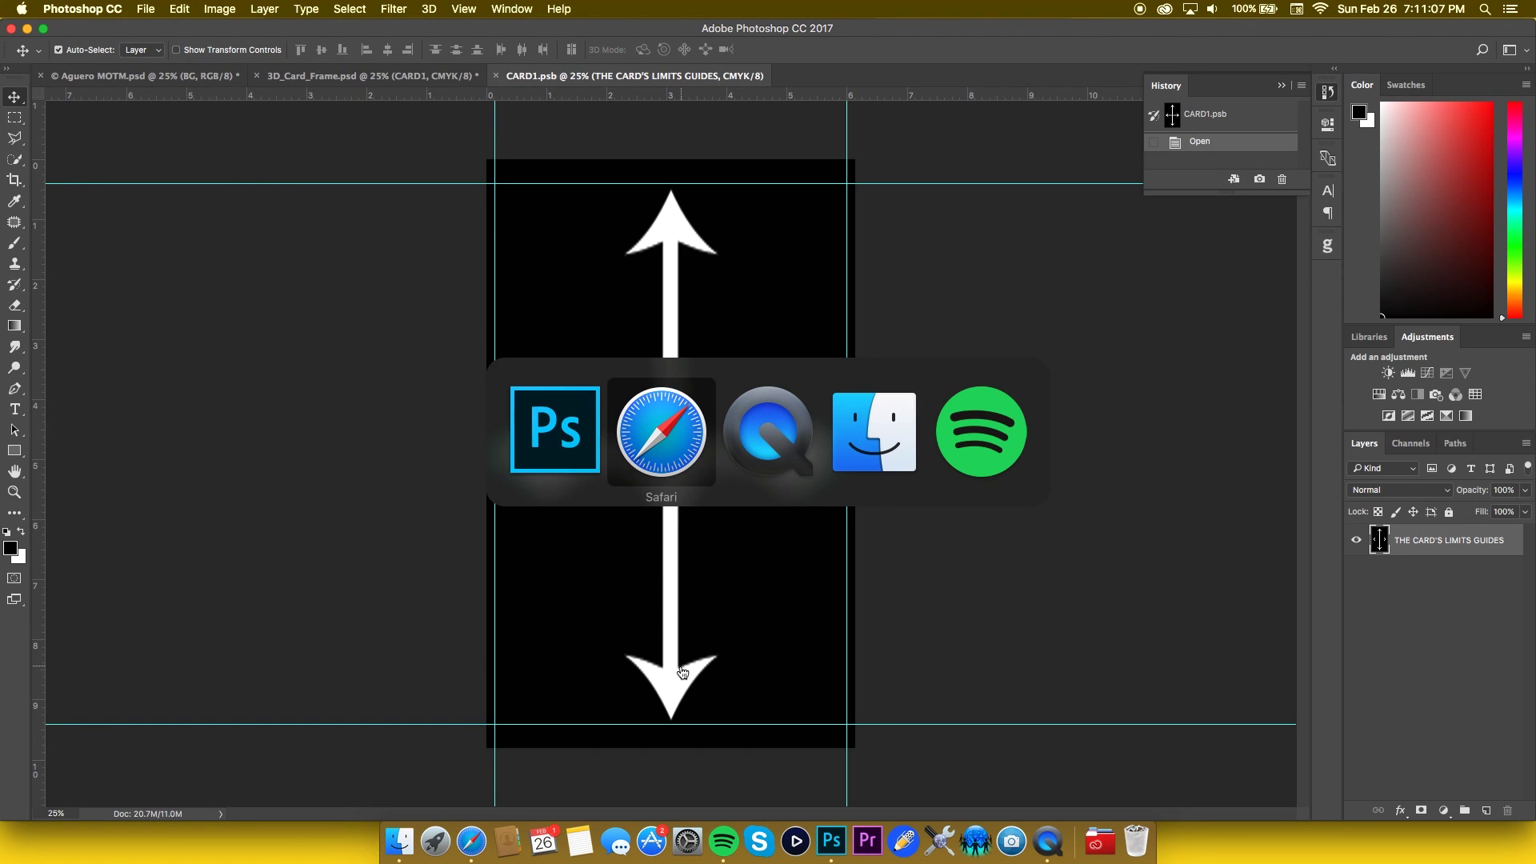
left_click(329, 180)
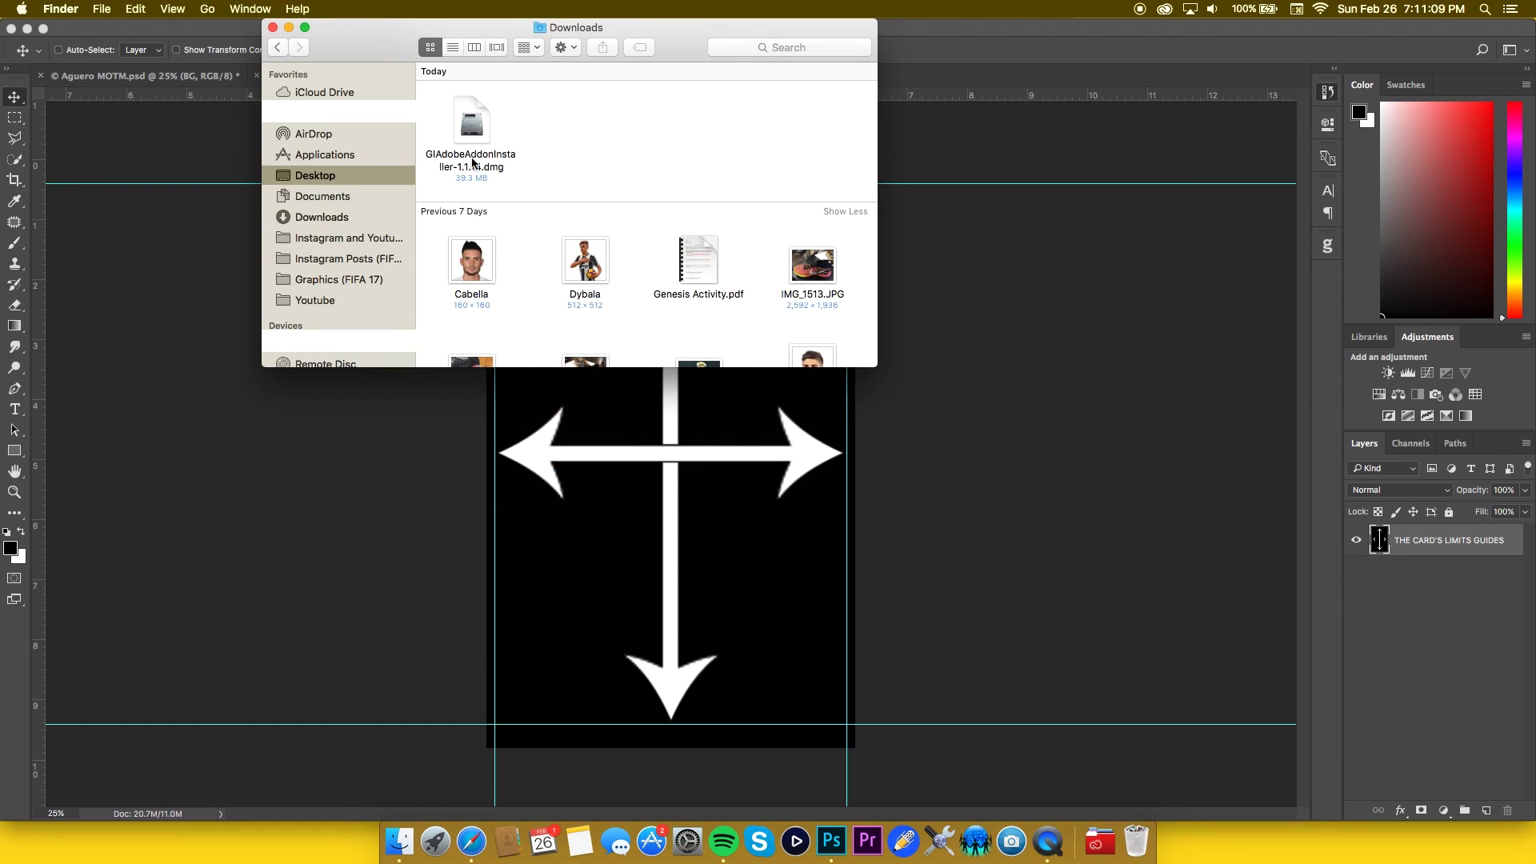
left_click_drag(530, 91, 702, 484)
key("super+Tab")
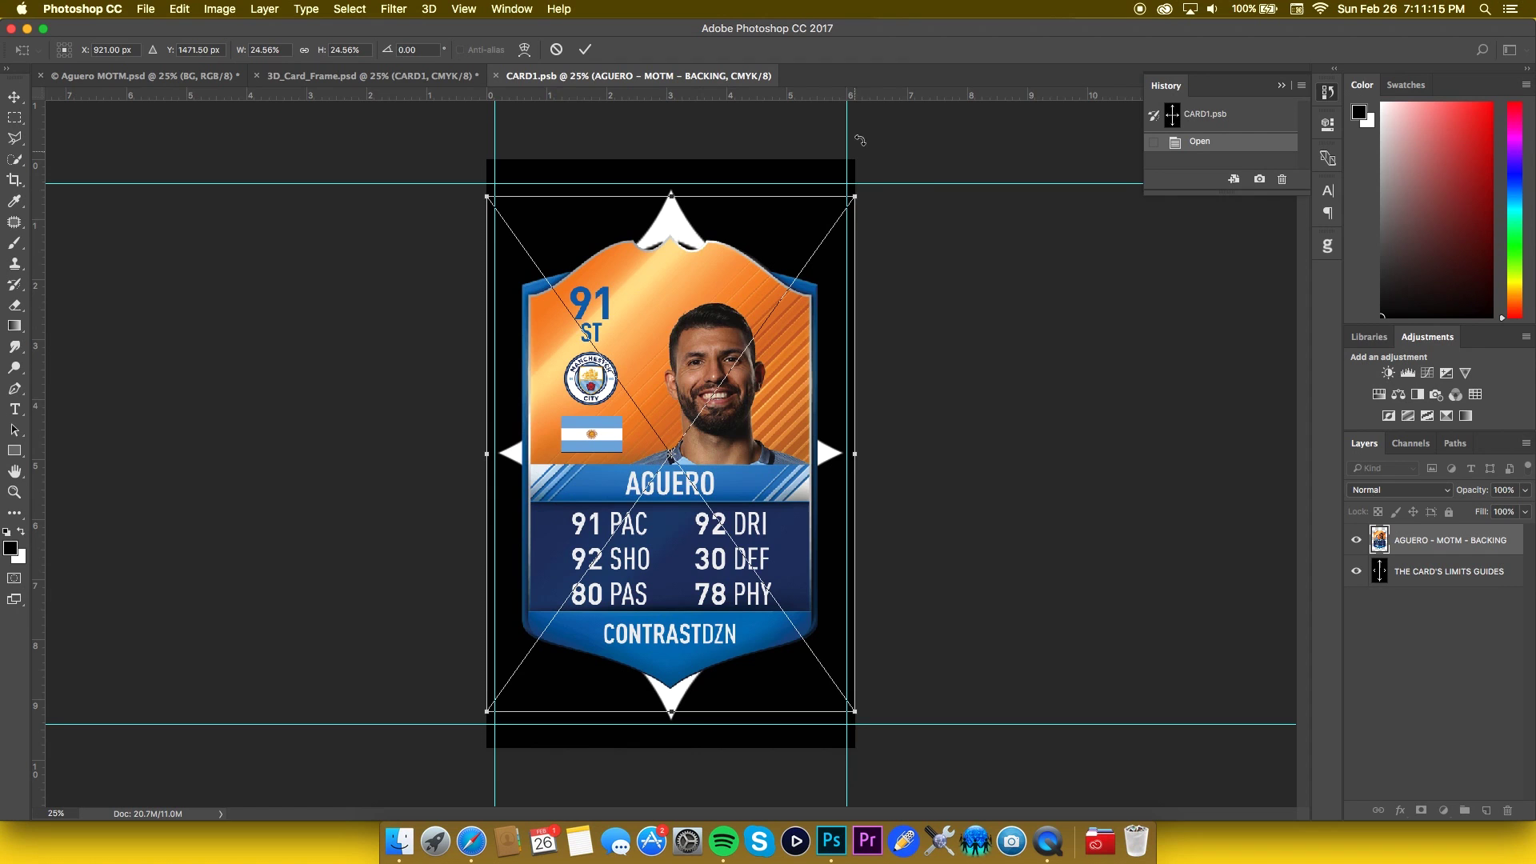
- Scale the placed Aguero card to about 29.1% to fit between the side guides and nudge it up about 48 px
left_click_drag(852, 196, 917, 171)
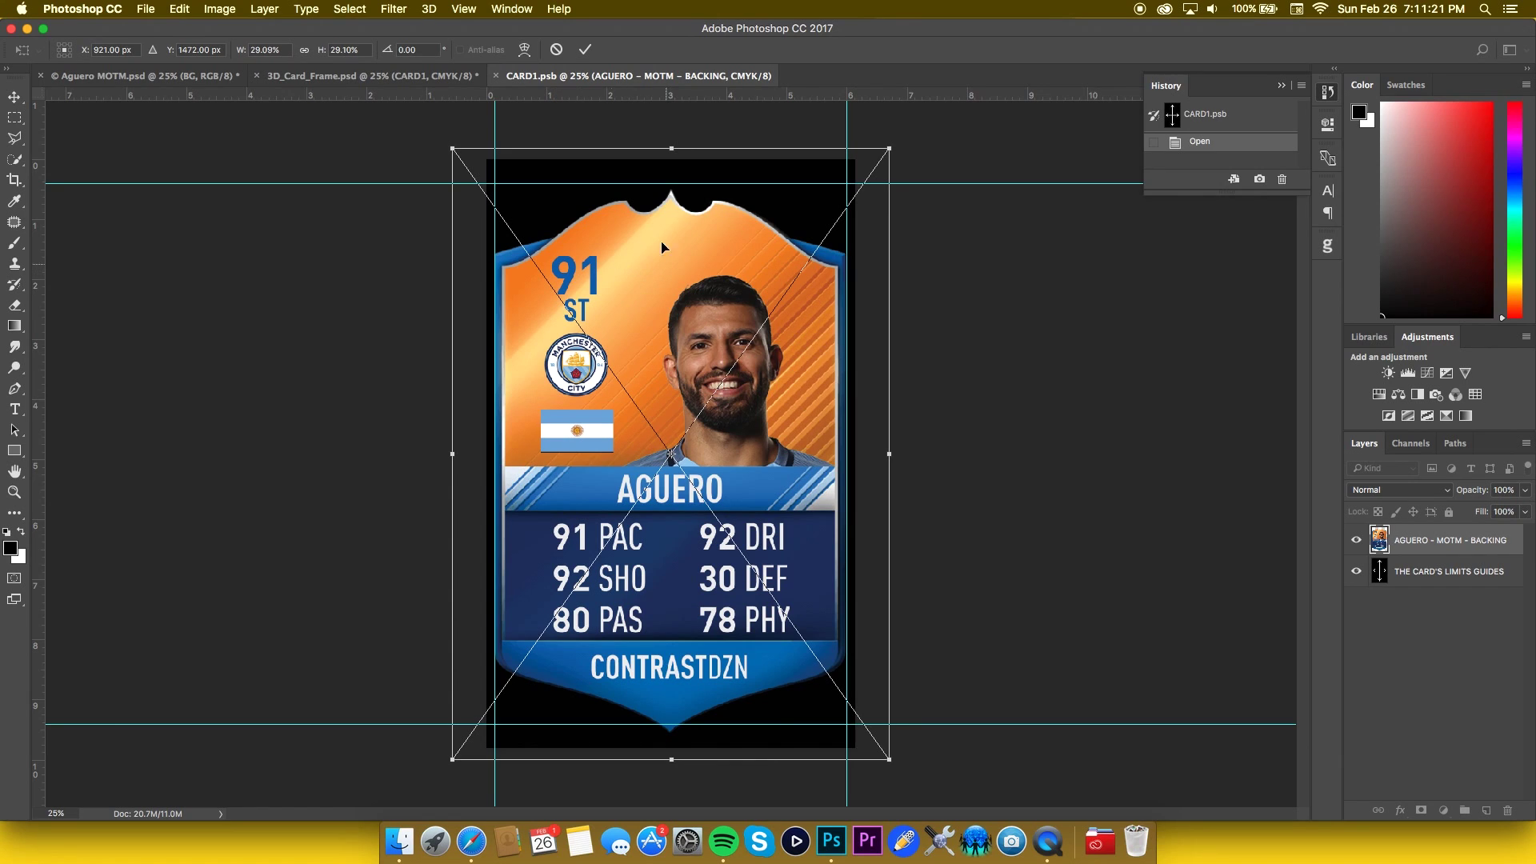
key("Return")
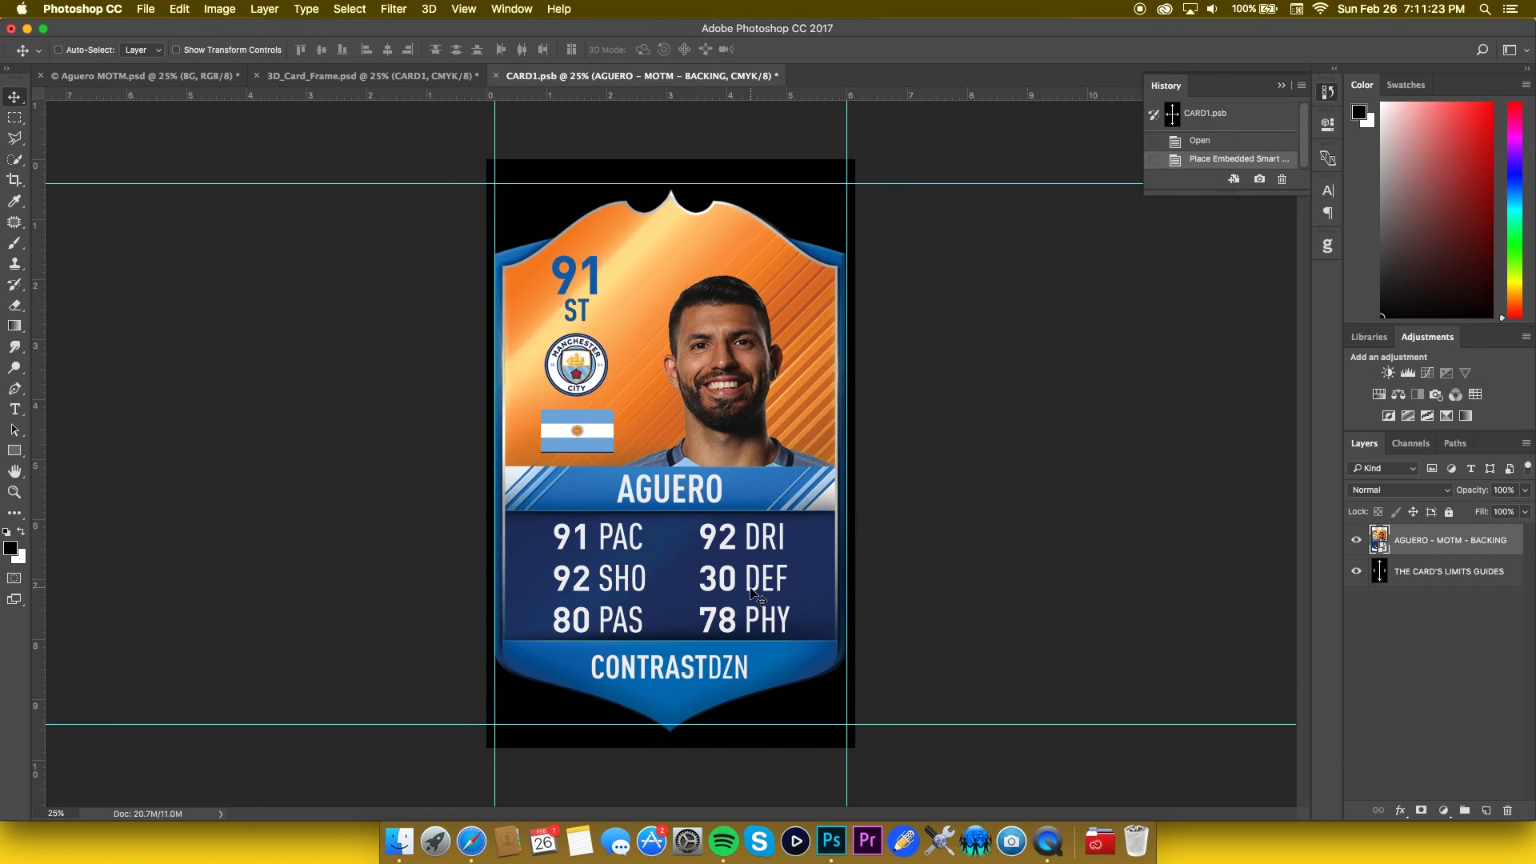
key("shift+Up")
key("shift+Up")
key("shift+Up")
key("shift+Up")
key("shift+Up")
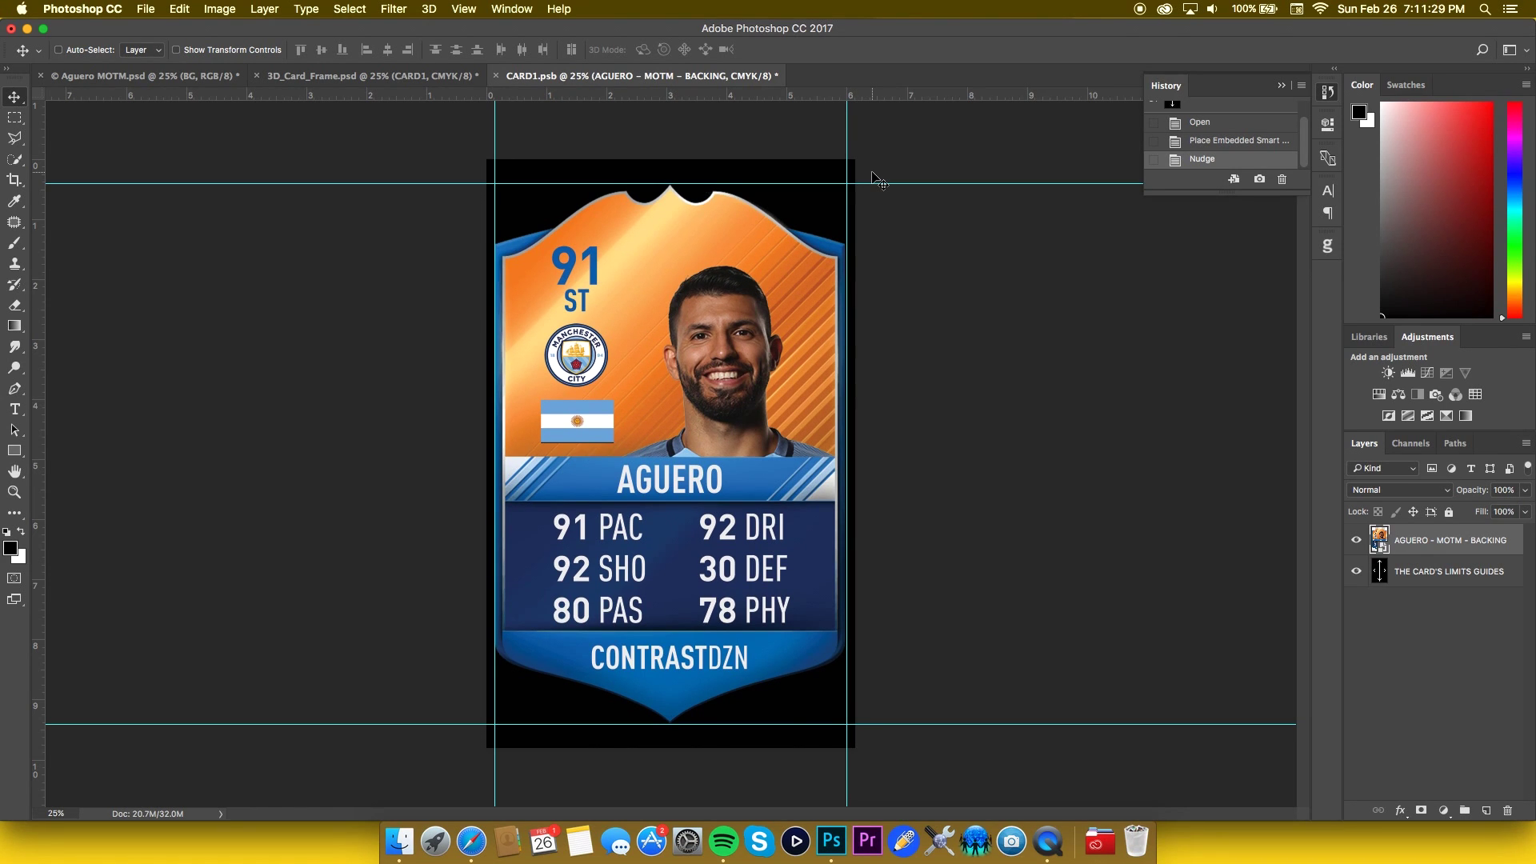
- Hide THE CARD'S LIMITS GUIDES layer and flip the placed Aguero card horizontally
left_click(1357, 571)
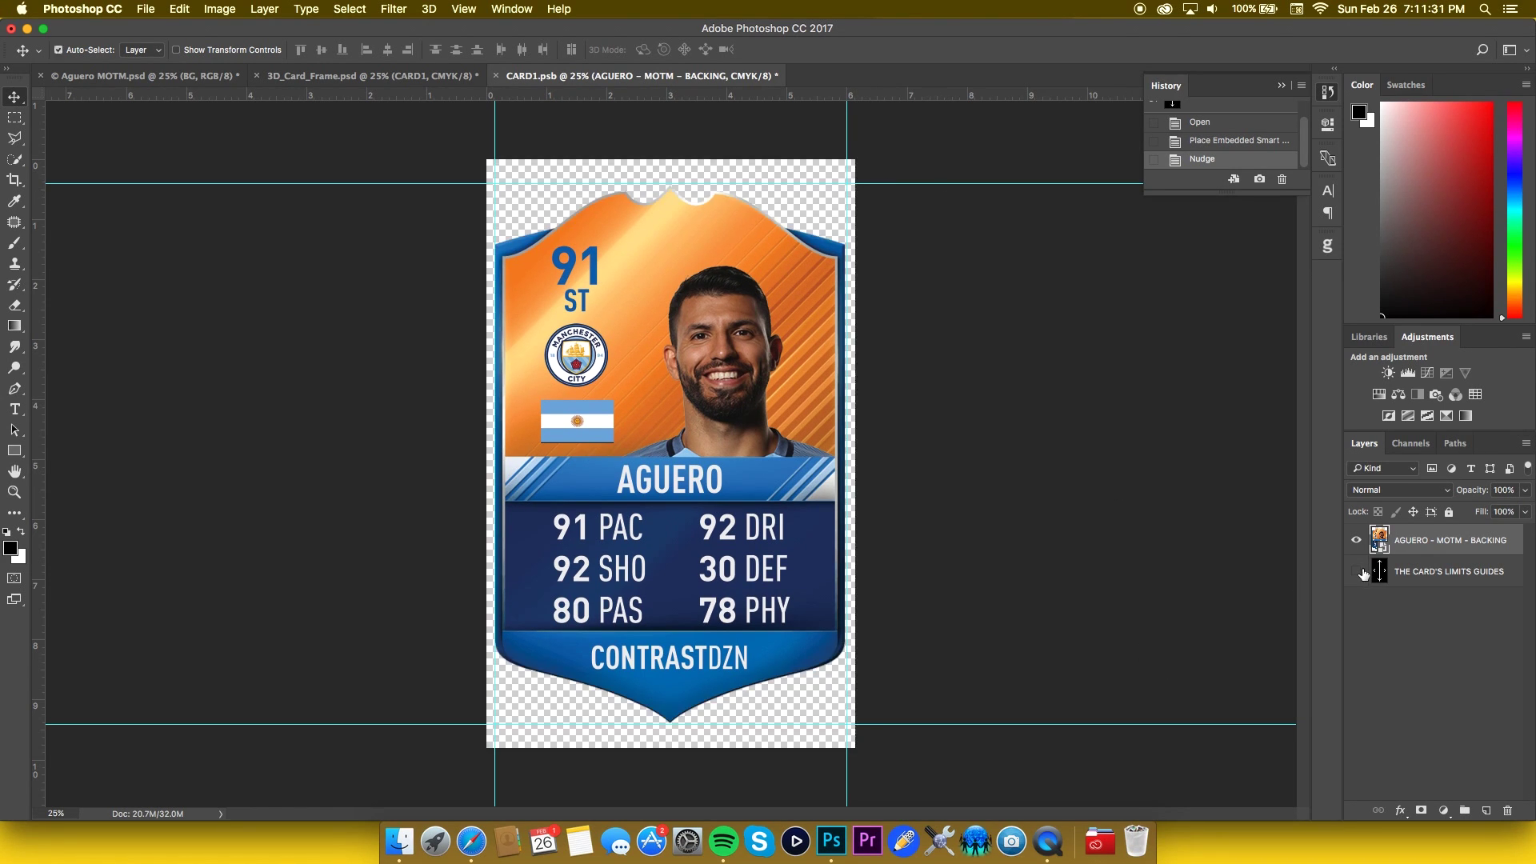
key("super+t")
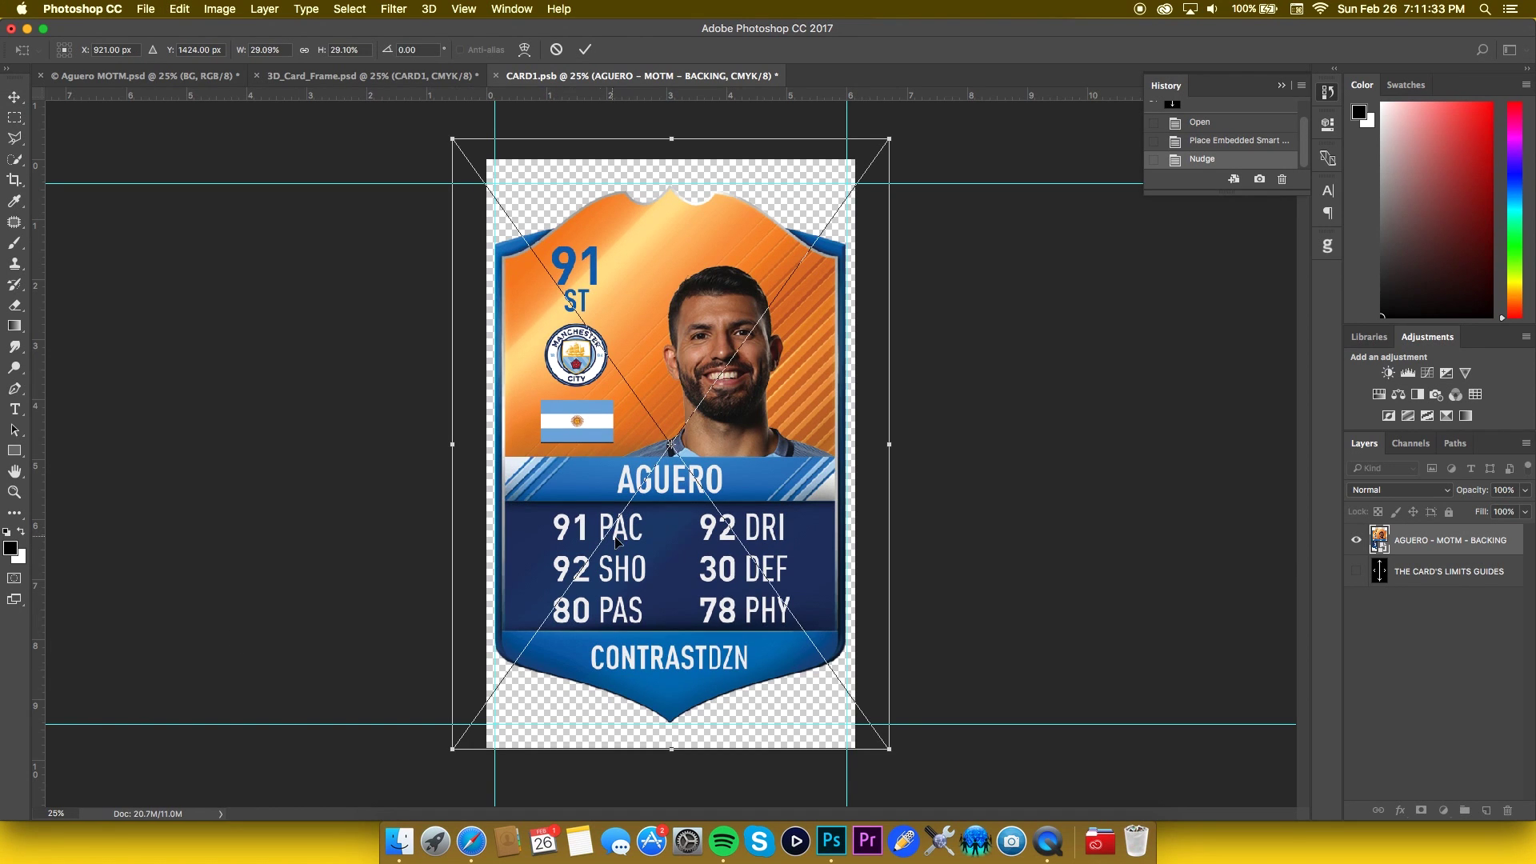
right_click(617, 540)
left_click(694, 725)
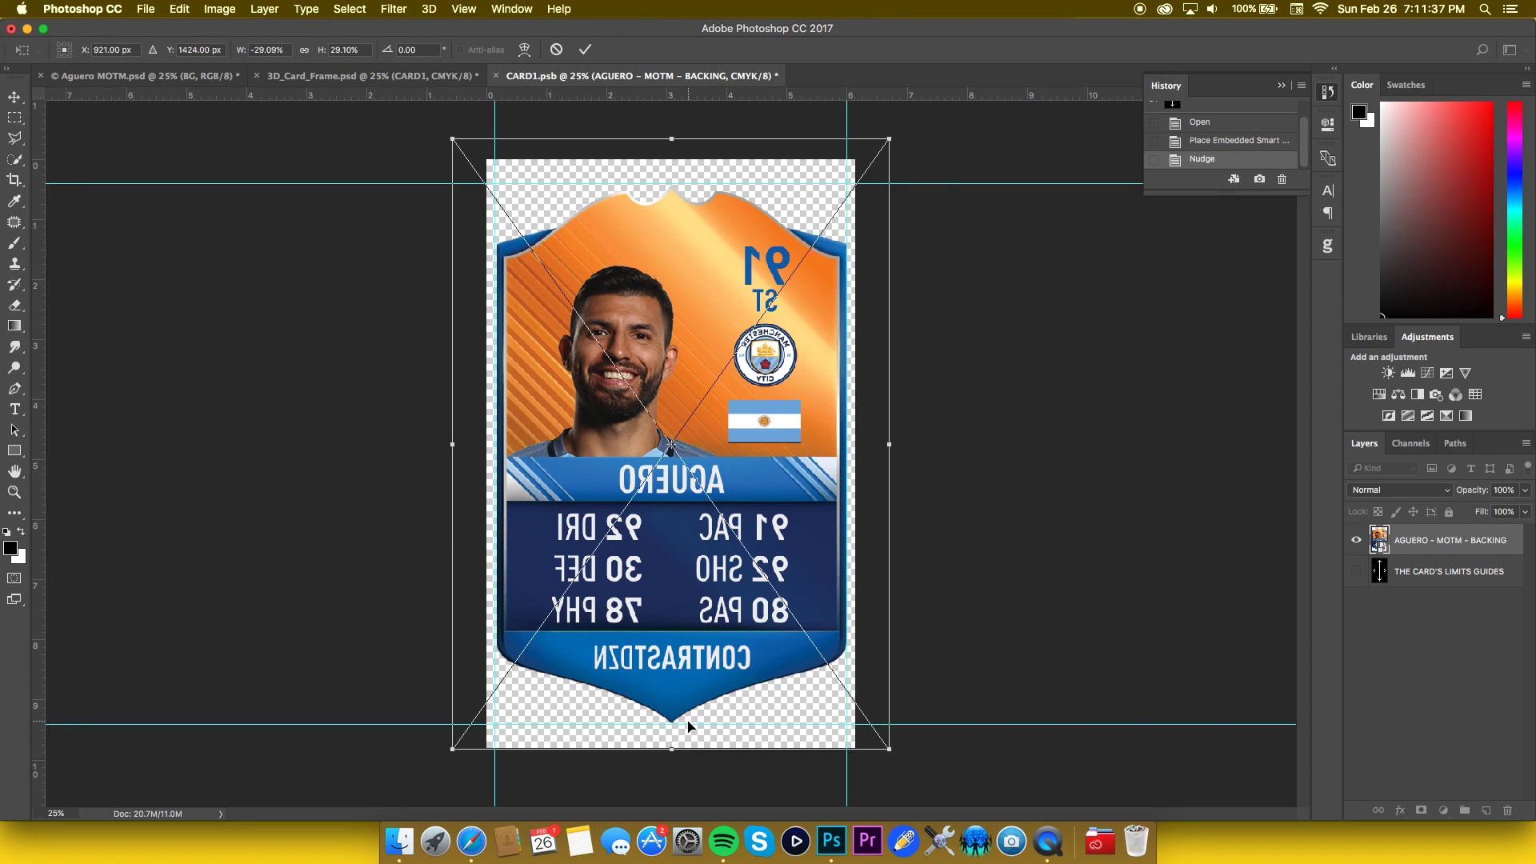
key("Return")
- Close CARD1.psb, saving its changes back to the 3D card frame
key("super+w")
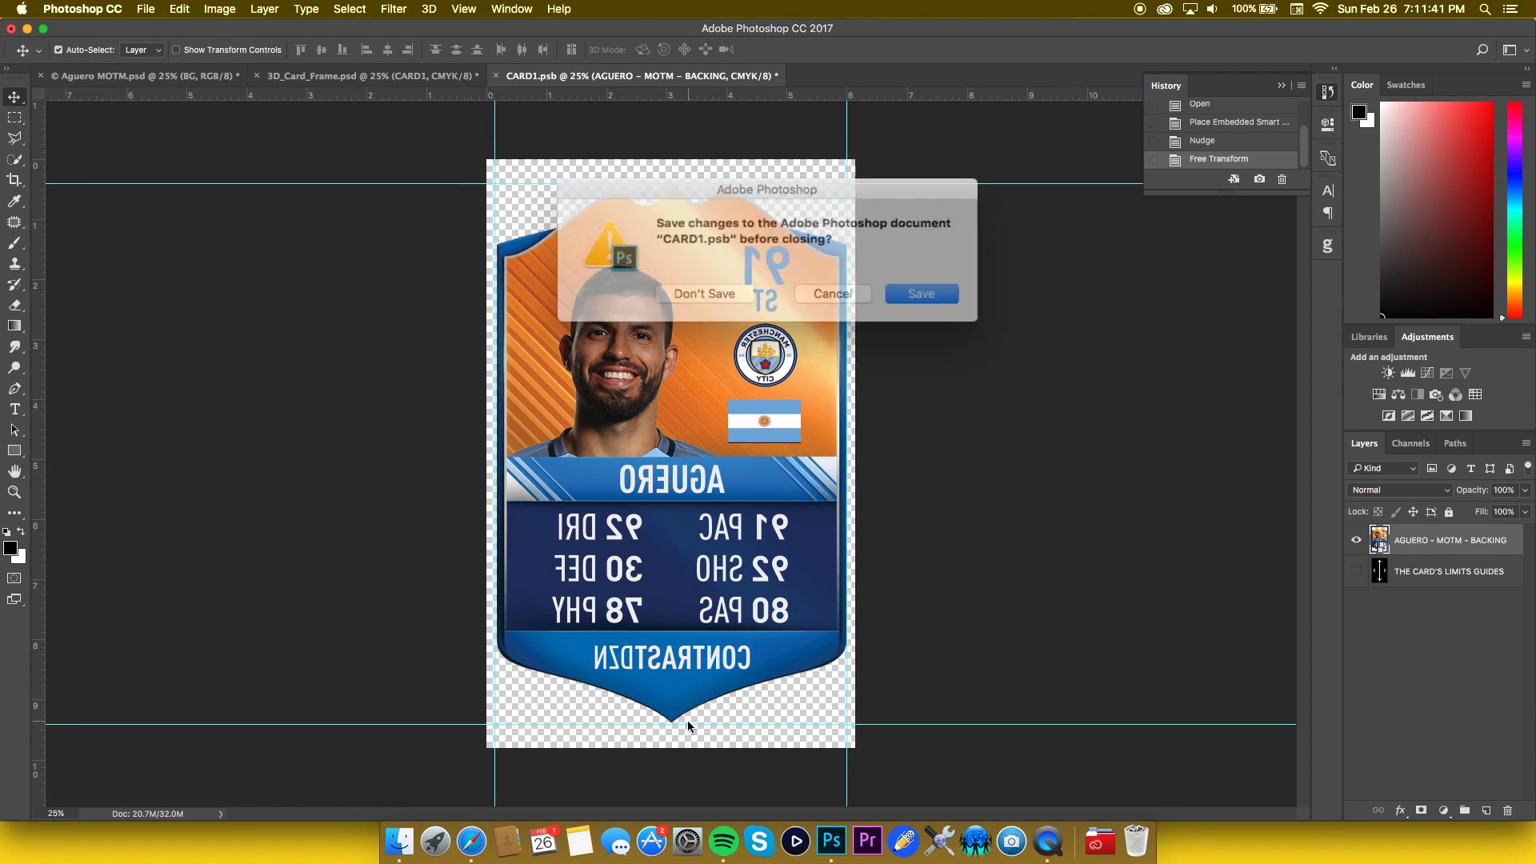
key("Return")
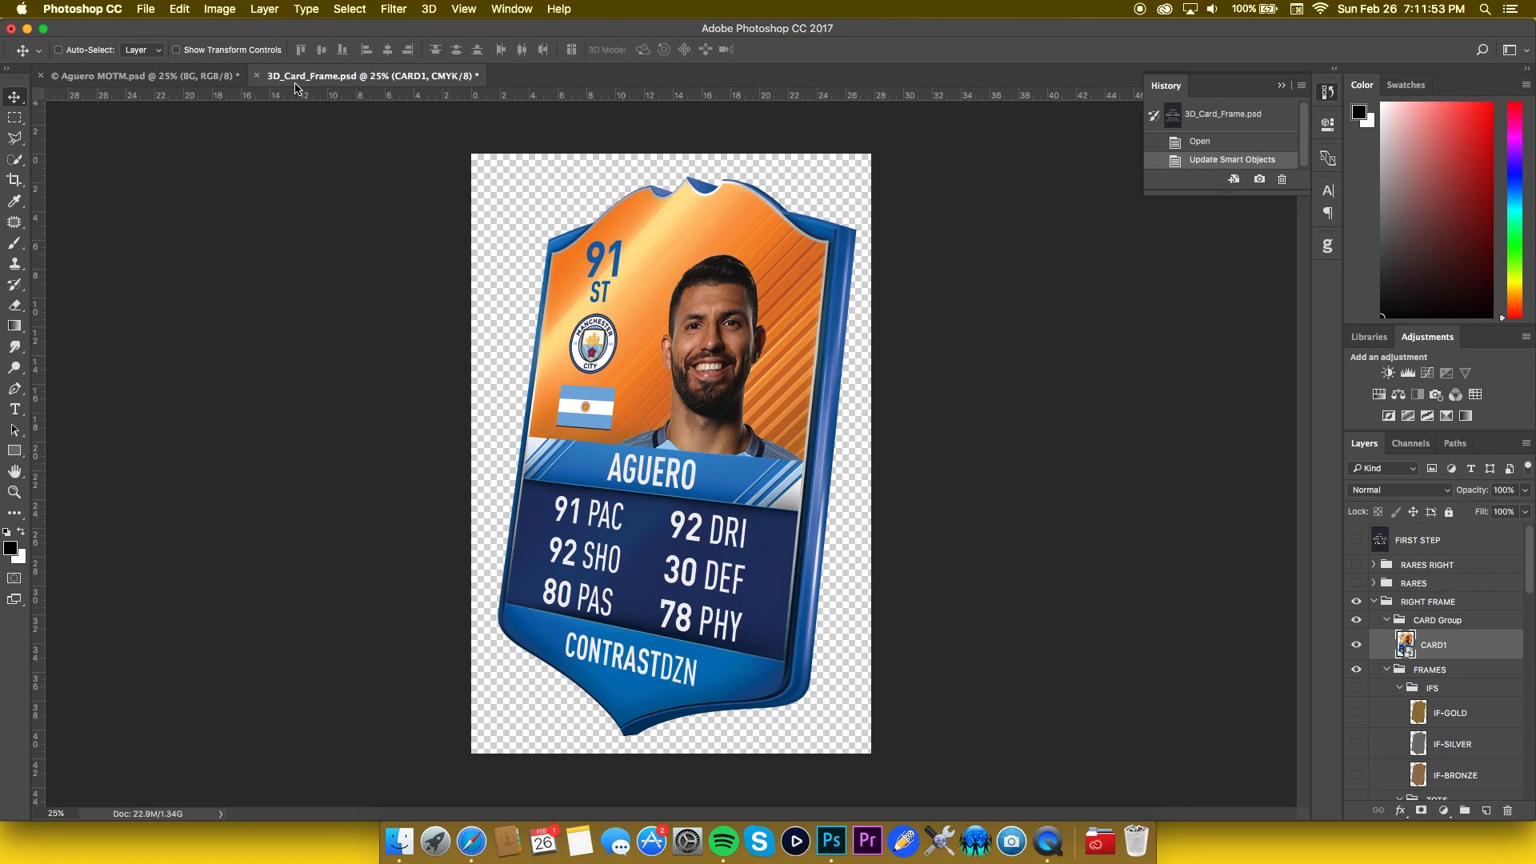
- Export the 3D card as AGUERO - MOTM - 3D.png to the Desktop and close 3D_Card_Frame.psd without saving
left_click(156, 8)
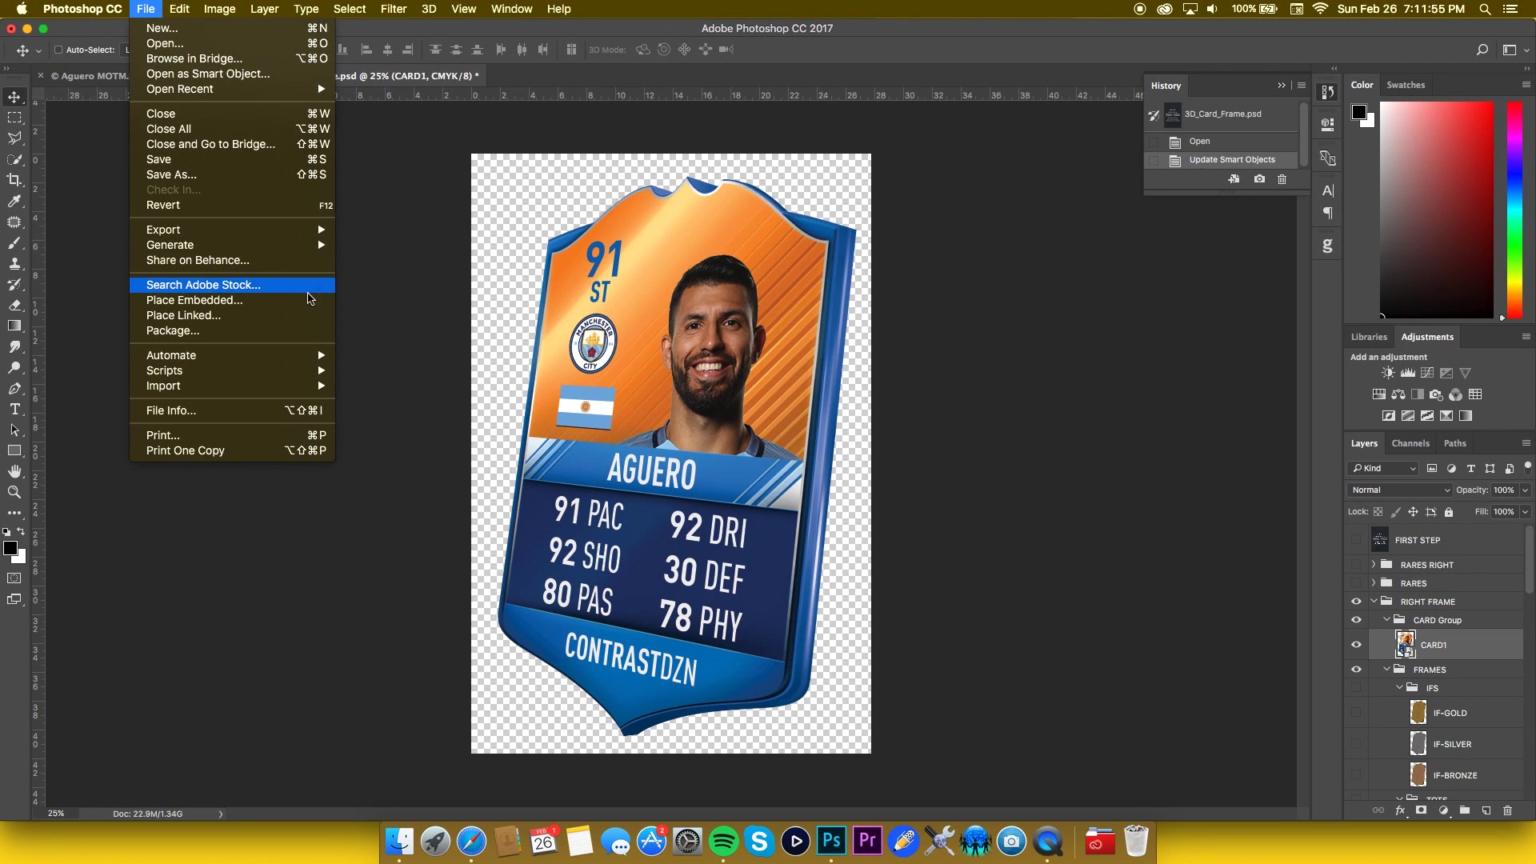
mouse_move(293, 231)
left_click(415, 234)
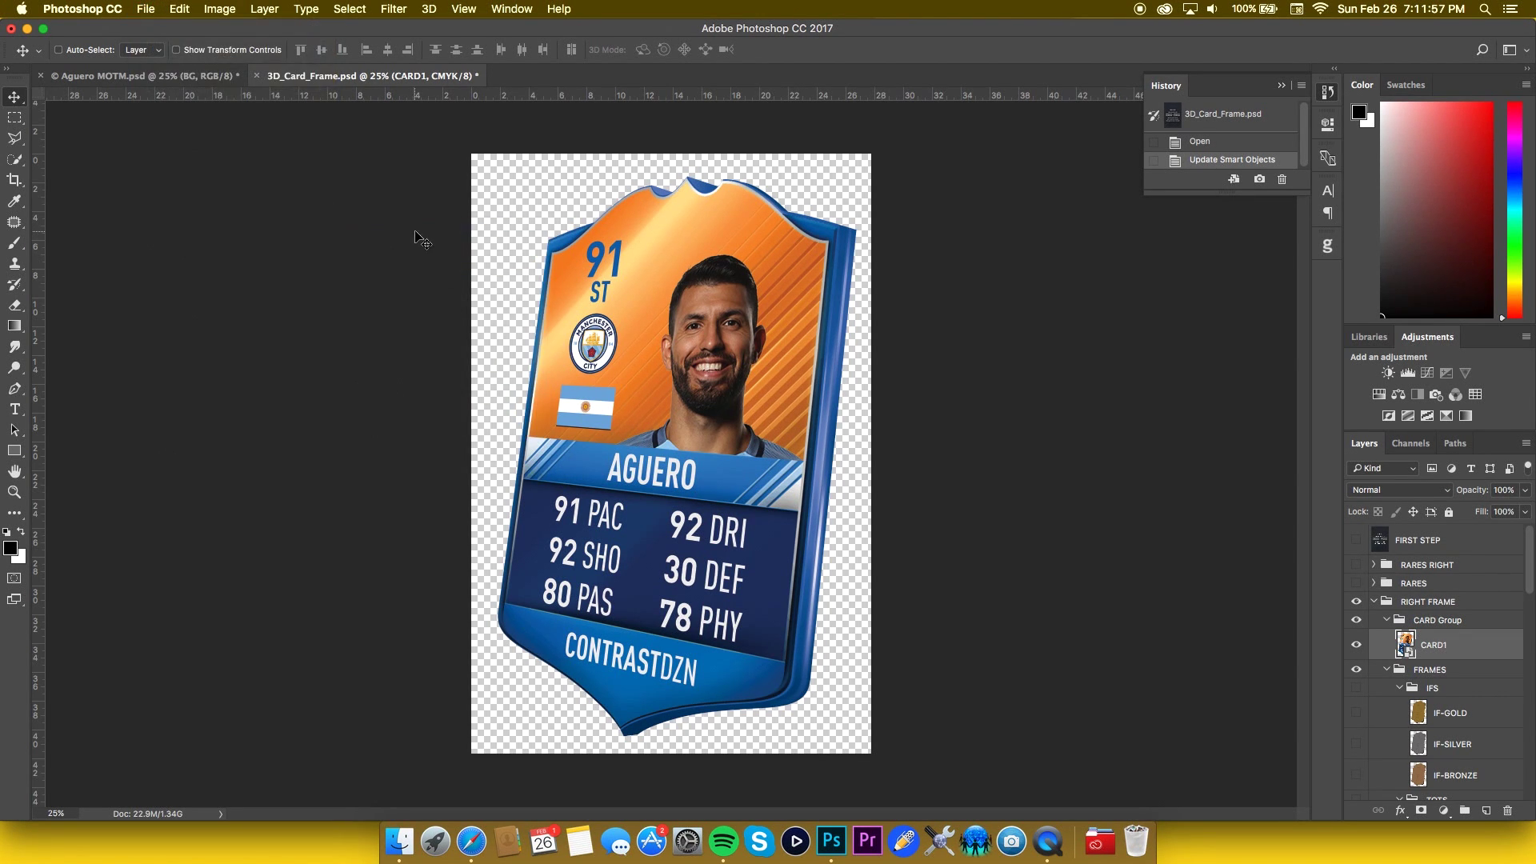
type("AGUE")
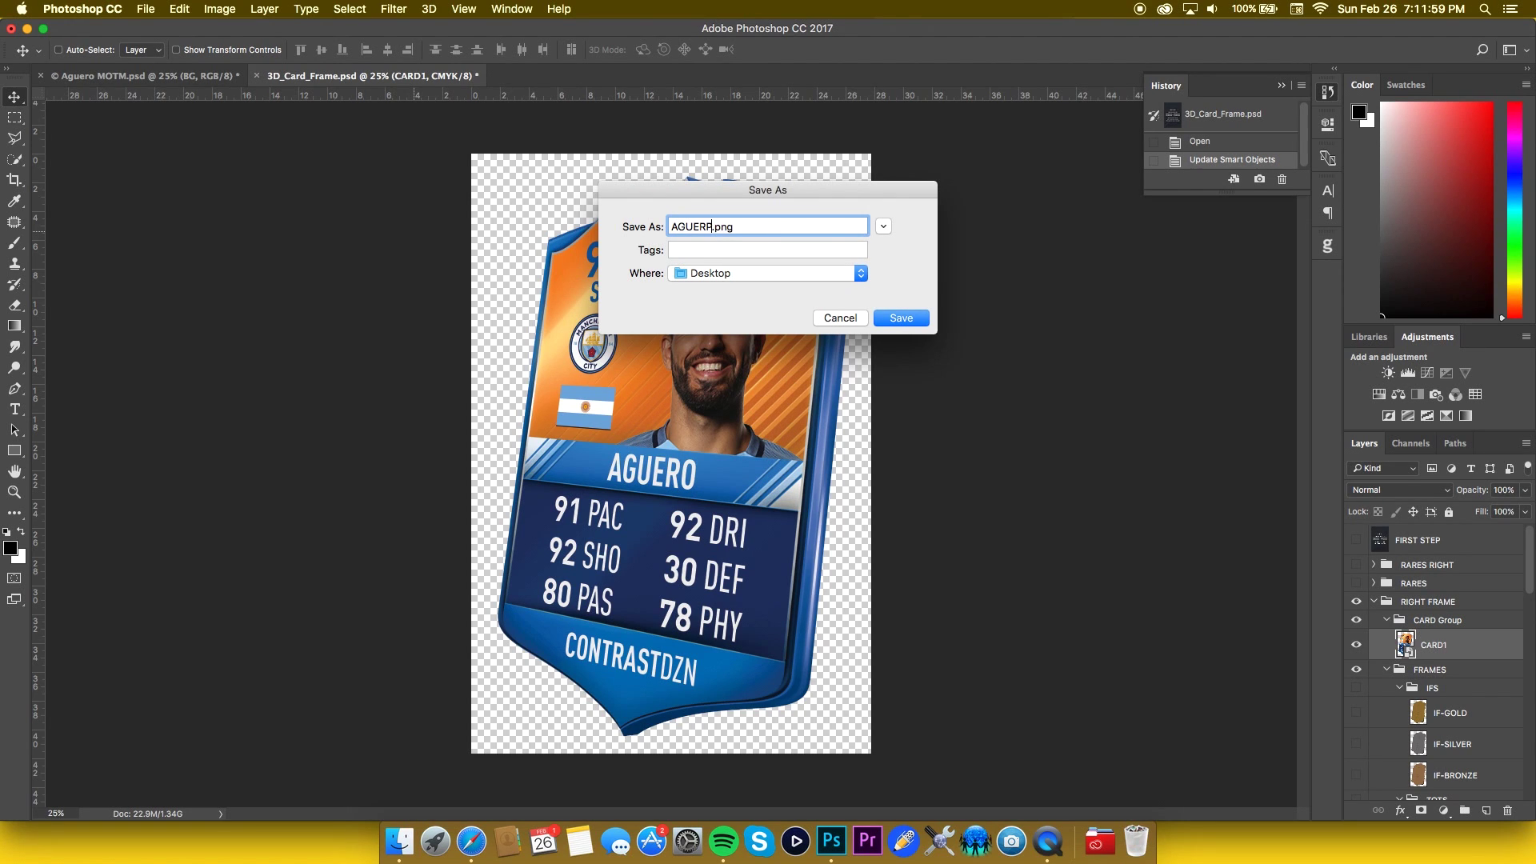
type("RO - MOTM - 3D")
key("Return")
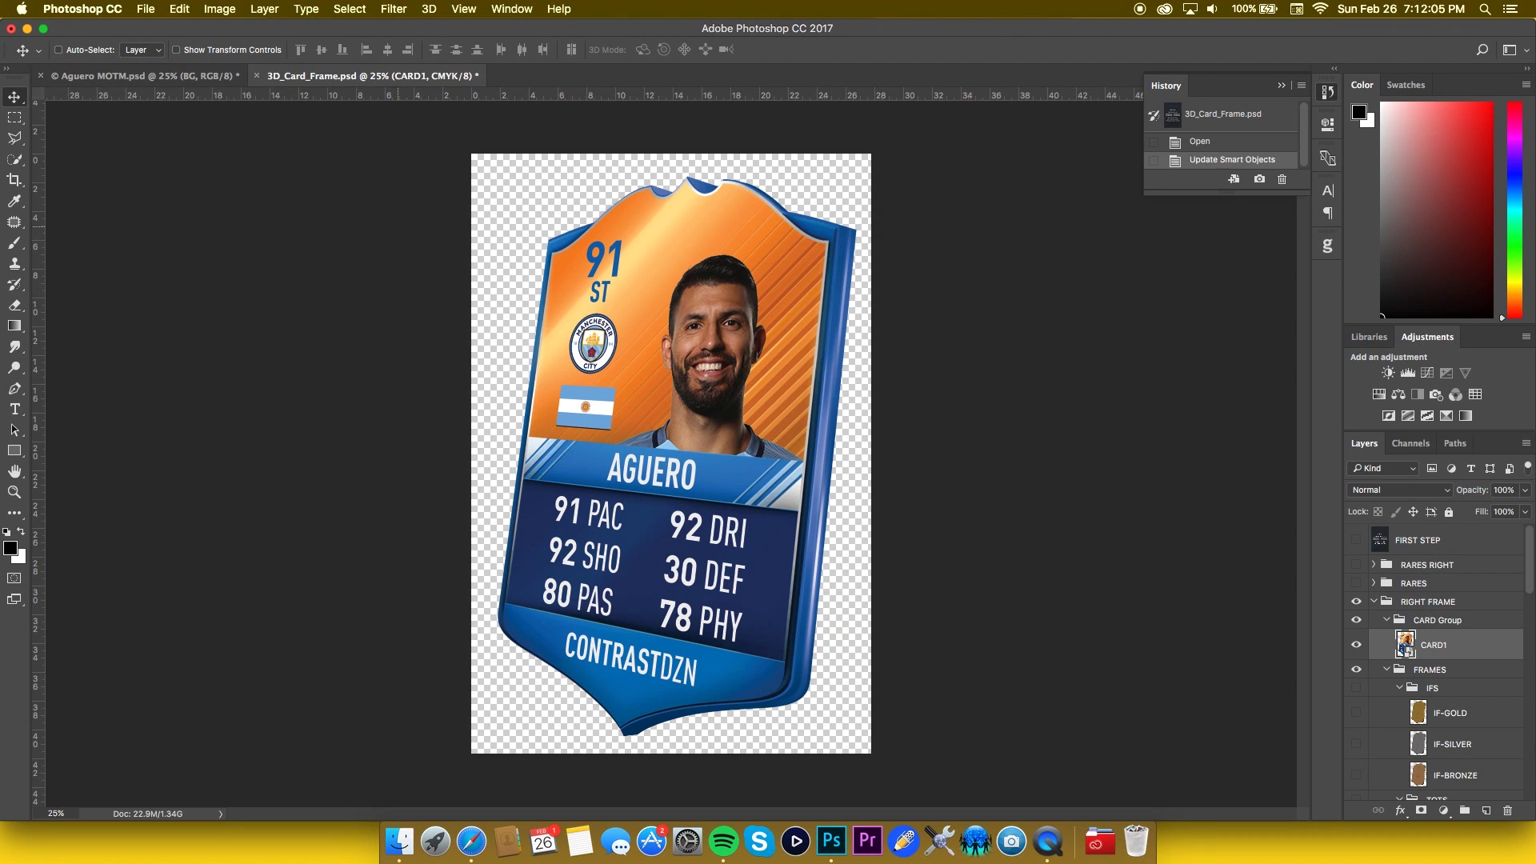
key("super+w")
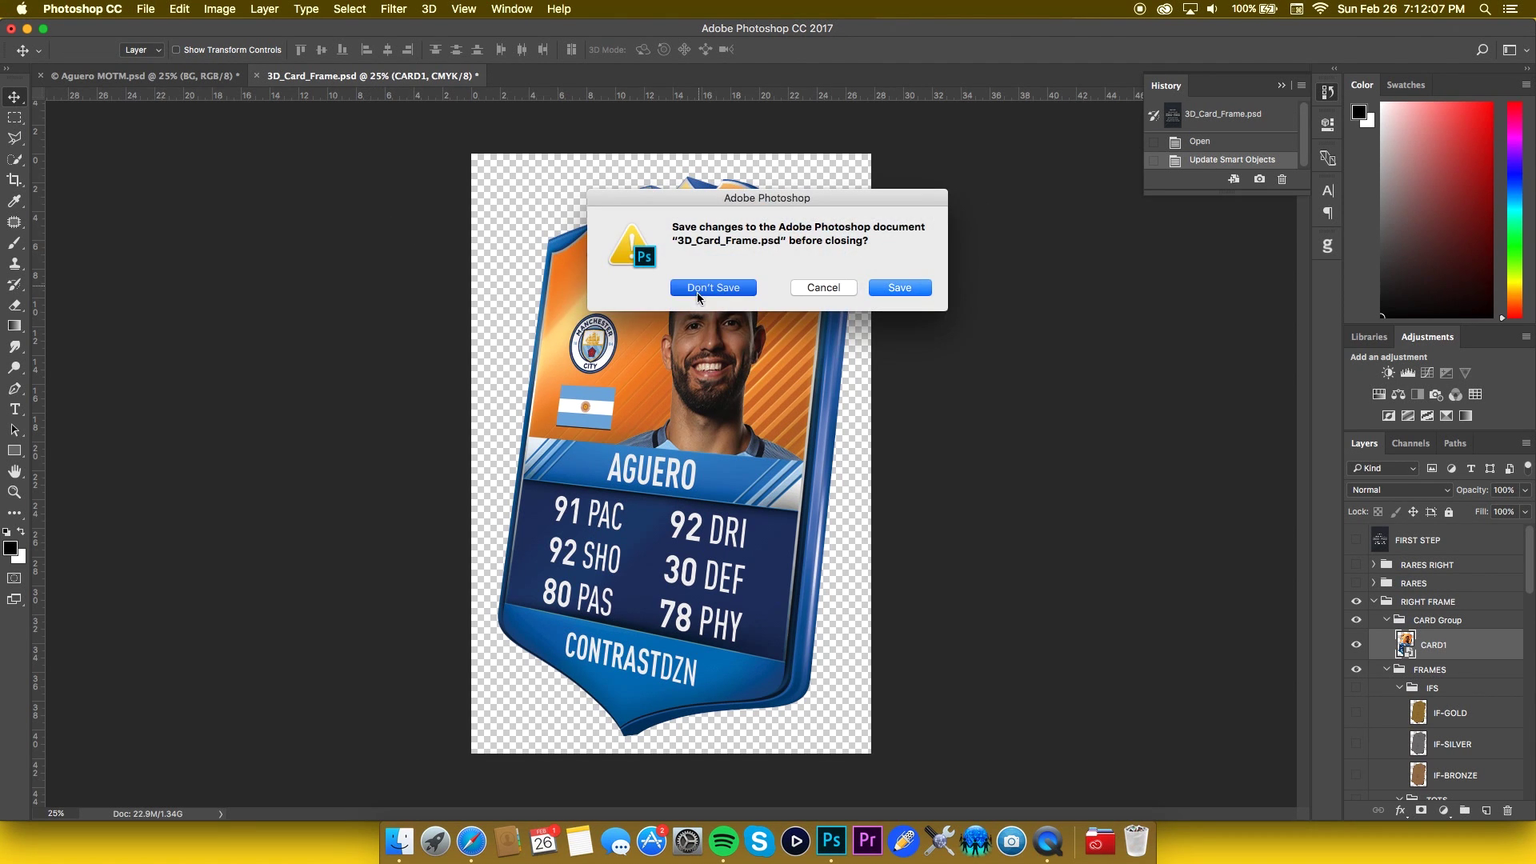
key("super+d")
- Place AGUERO - MOTM - 3D.png from the Desktop into Aguero MOTM.psd
key("super+Tab")
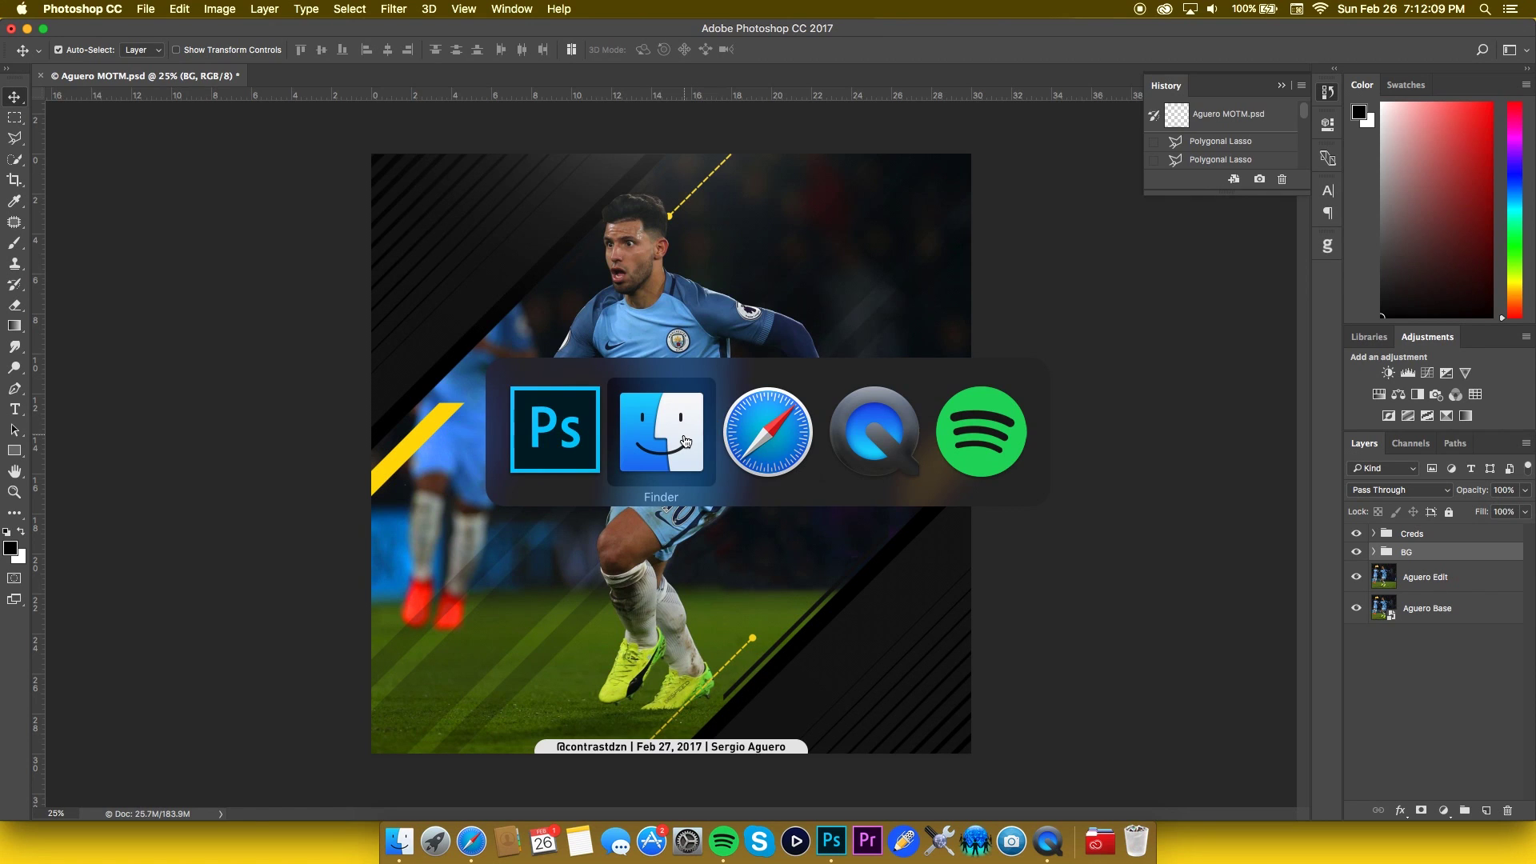
left_click(508, 93)
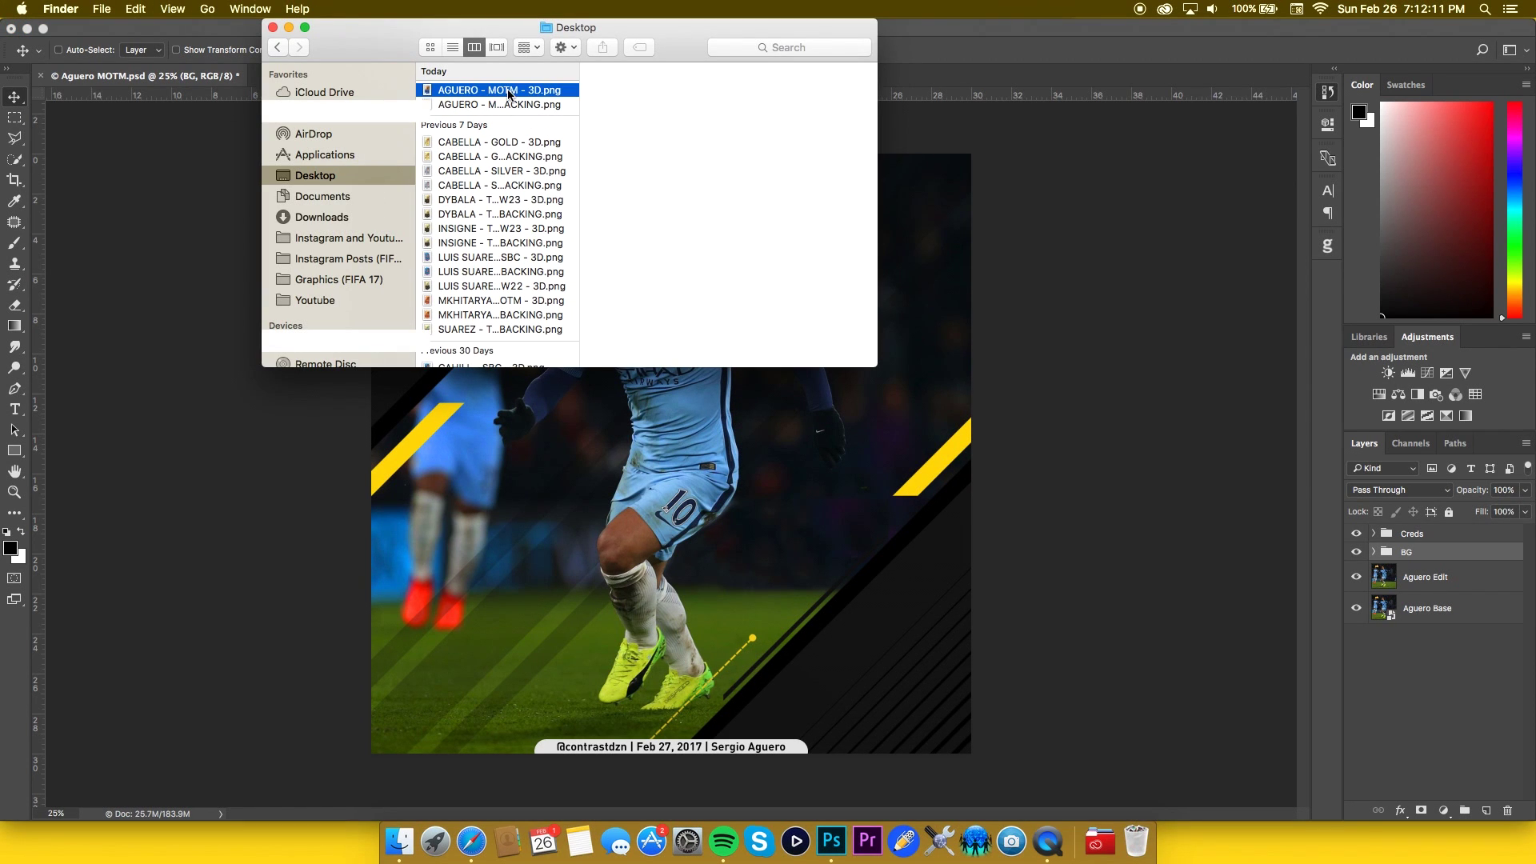
key("space")
key("space")
left_click_drag(522, 90, 802, 430)
key("super+Tab")
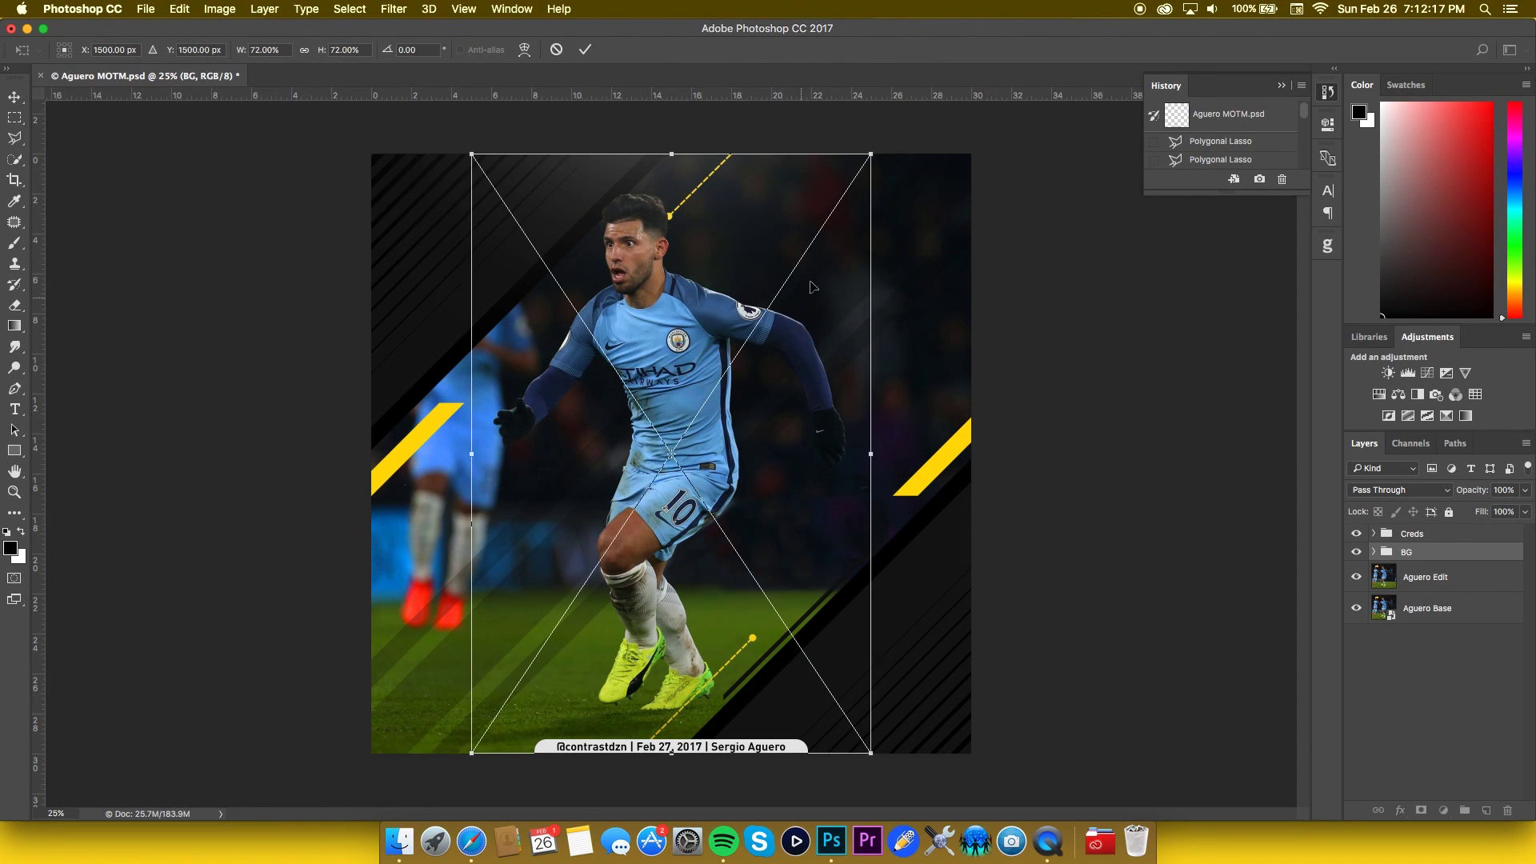
key("Return")
- Scale the placed 3D card to about half its size and position it beneath the player's gloved hand on the card side
key("super+t")
left_click_drag(868, 157, 786, 305)
left_click_drag(665, 356, 797, 467)
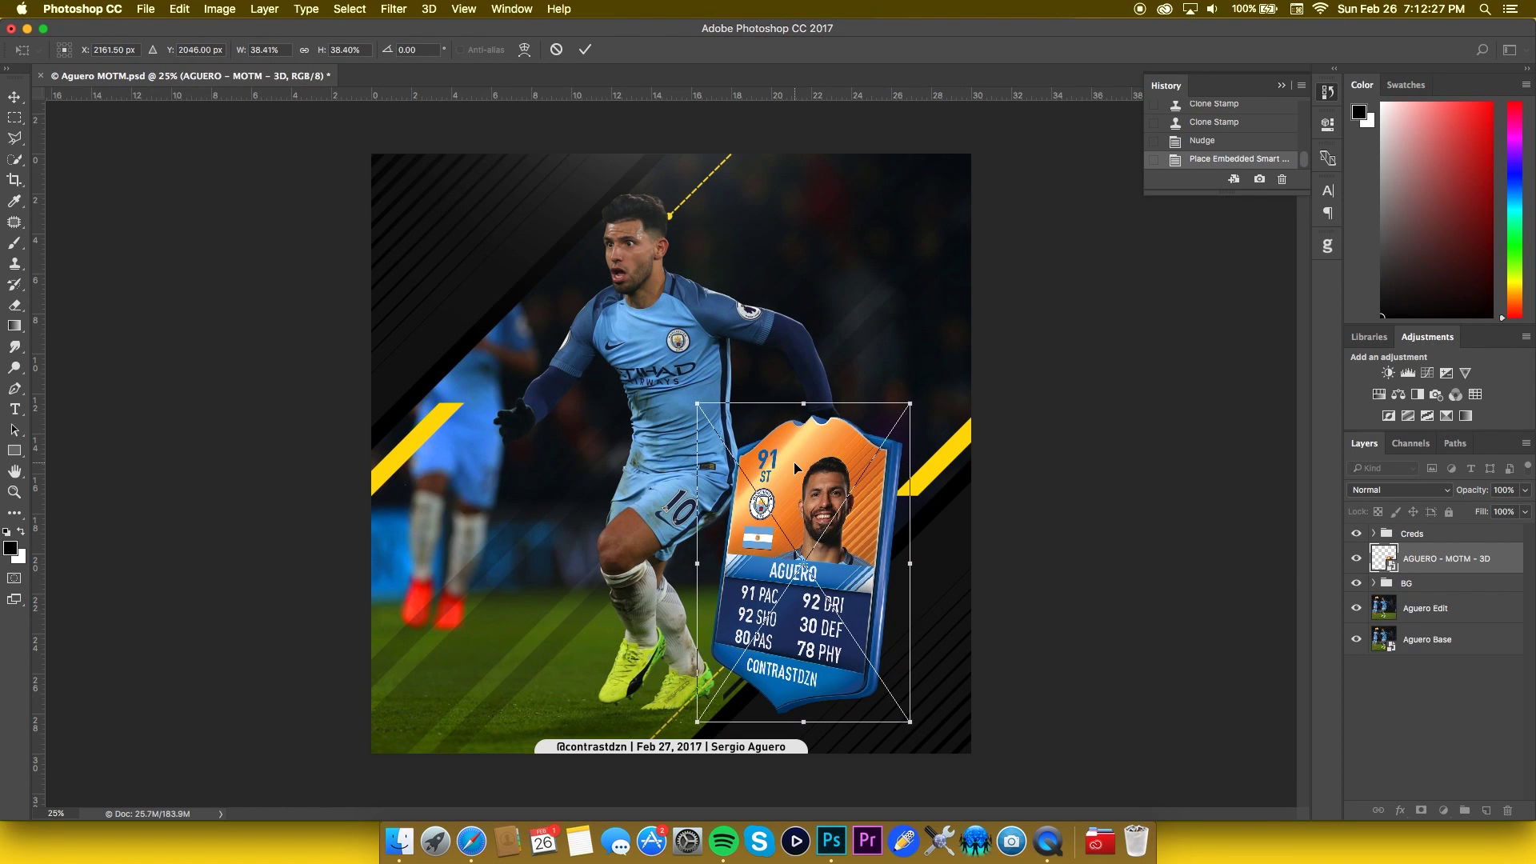
left_click_drag(904, 408, 894, 412)
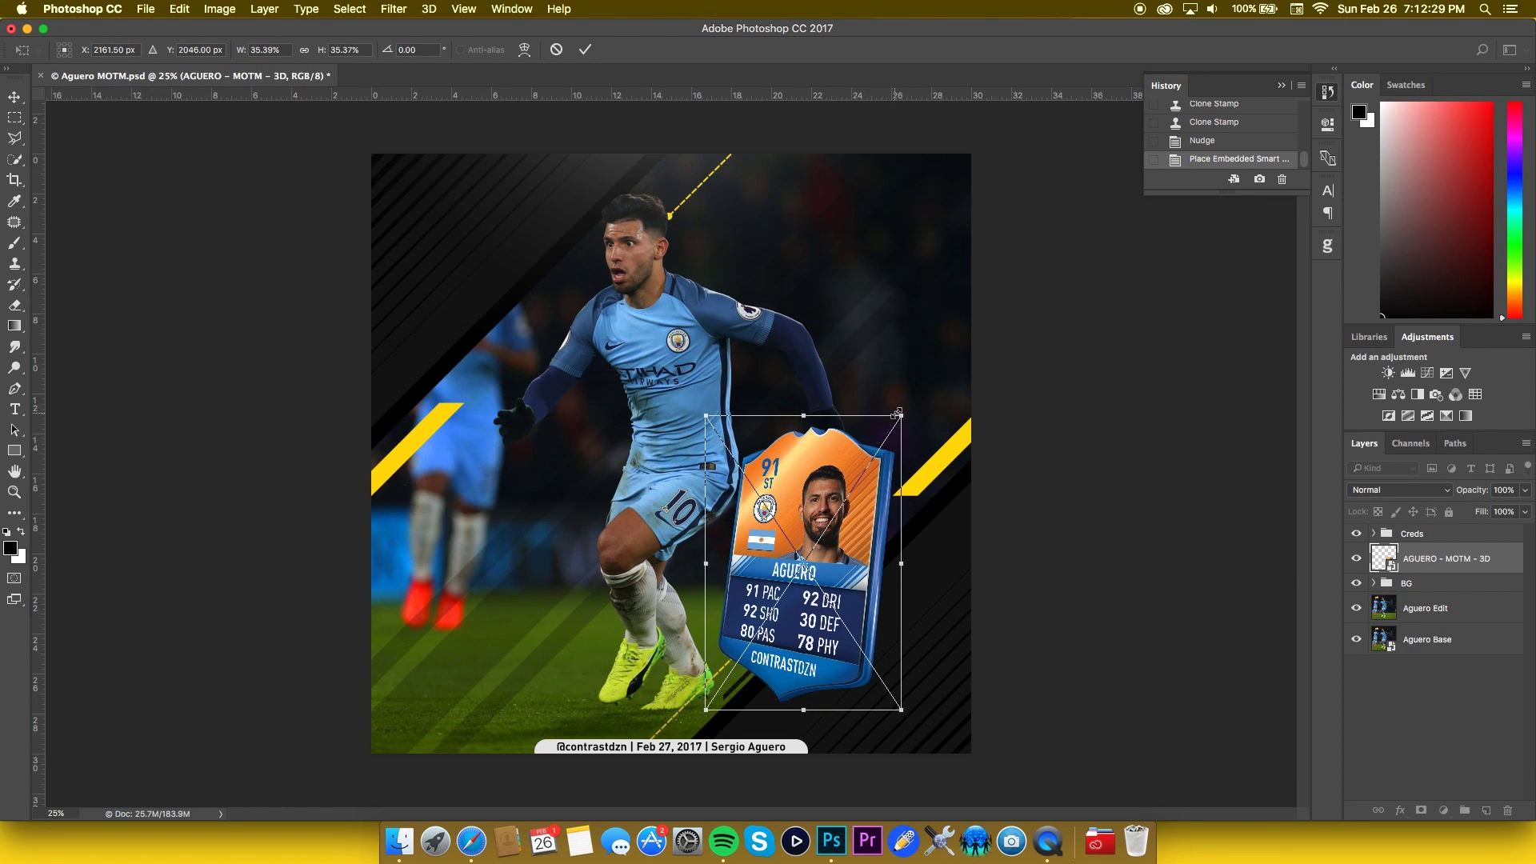
key("Return")
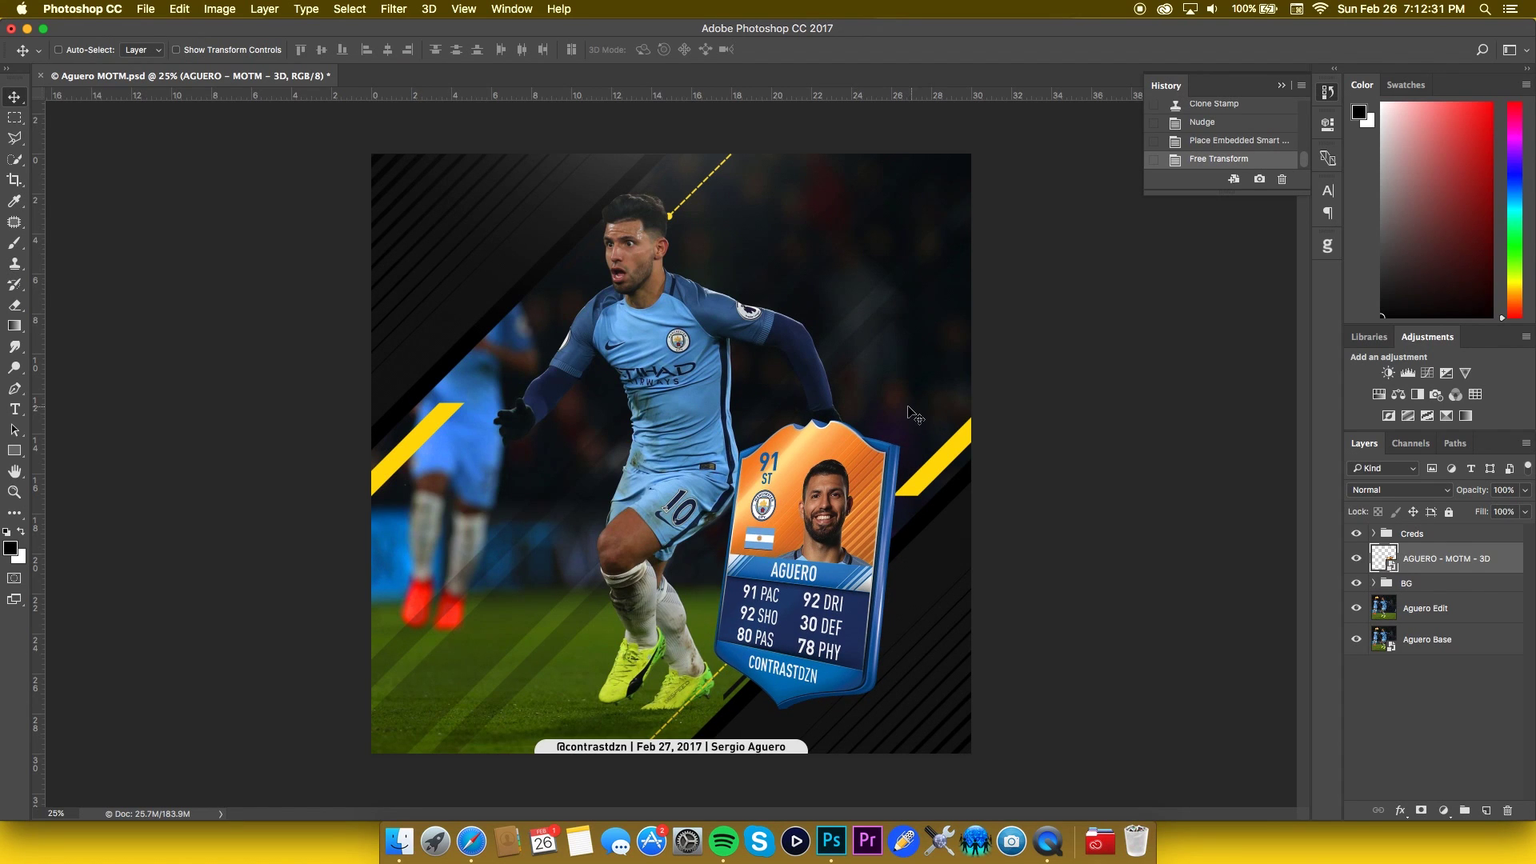
- Move the AGUERO - MOTM - 3D layer into the BG group beneath Layer 4, with both layers above Bottom Right Brush
left_click_drag(1426, 564, 1438, 668)
left_click(1373, 552)
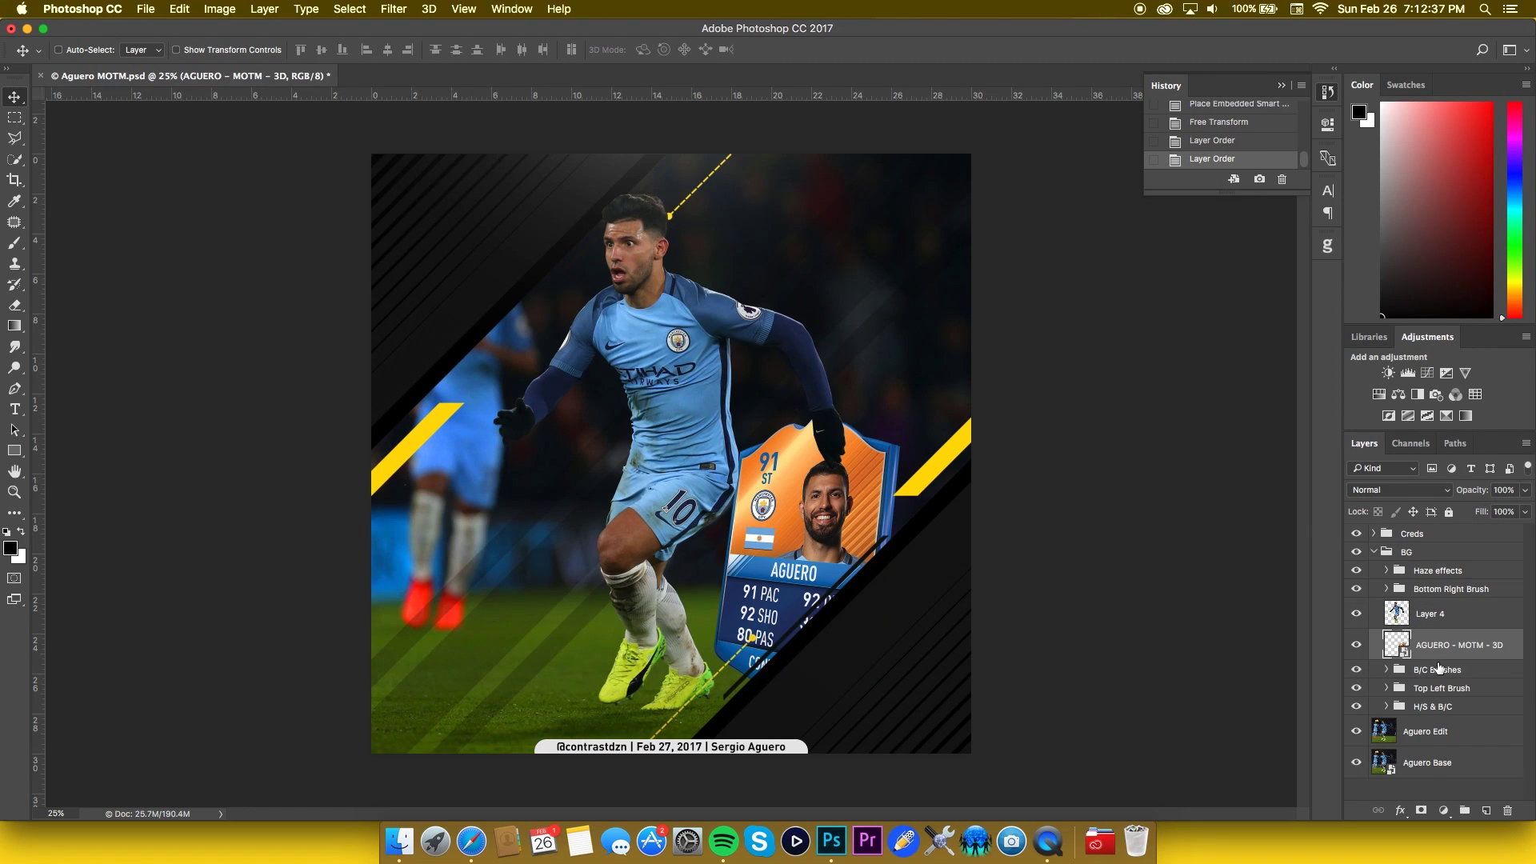
left_click(1432, 614)
left_click_drag(1441, 613, 1441, 582)
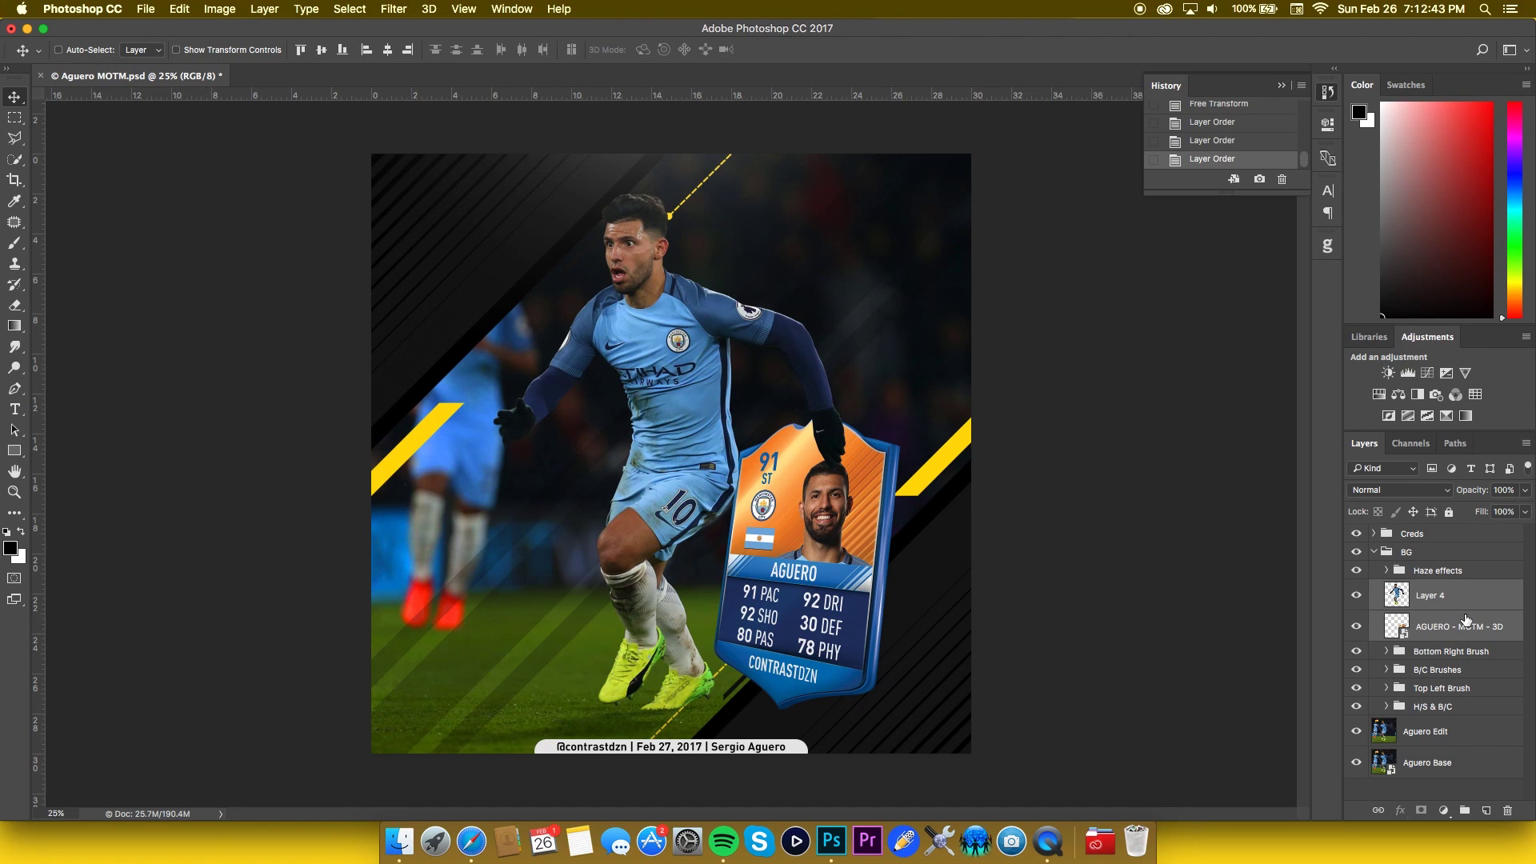
- Nudge only the 3D card layer about 20 px down and 40 px right
left_click(1465, 620)
key("shift+Down")
key("shift+Down")
key("shift+Right")
key("shift+Right")
key("shift+Right")
key("shift+Right")
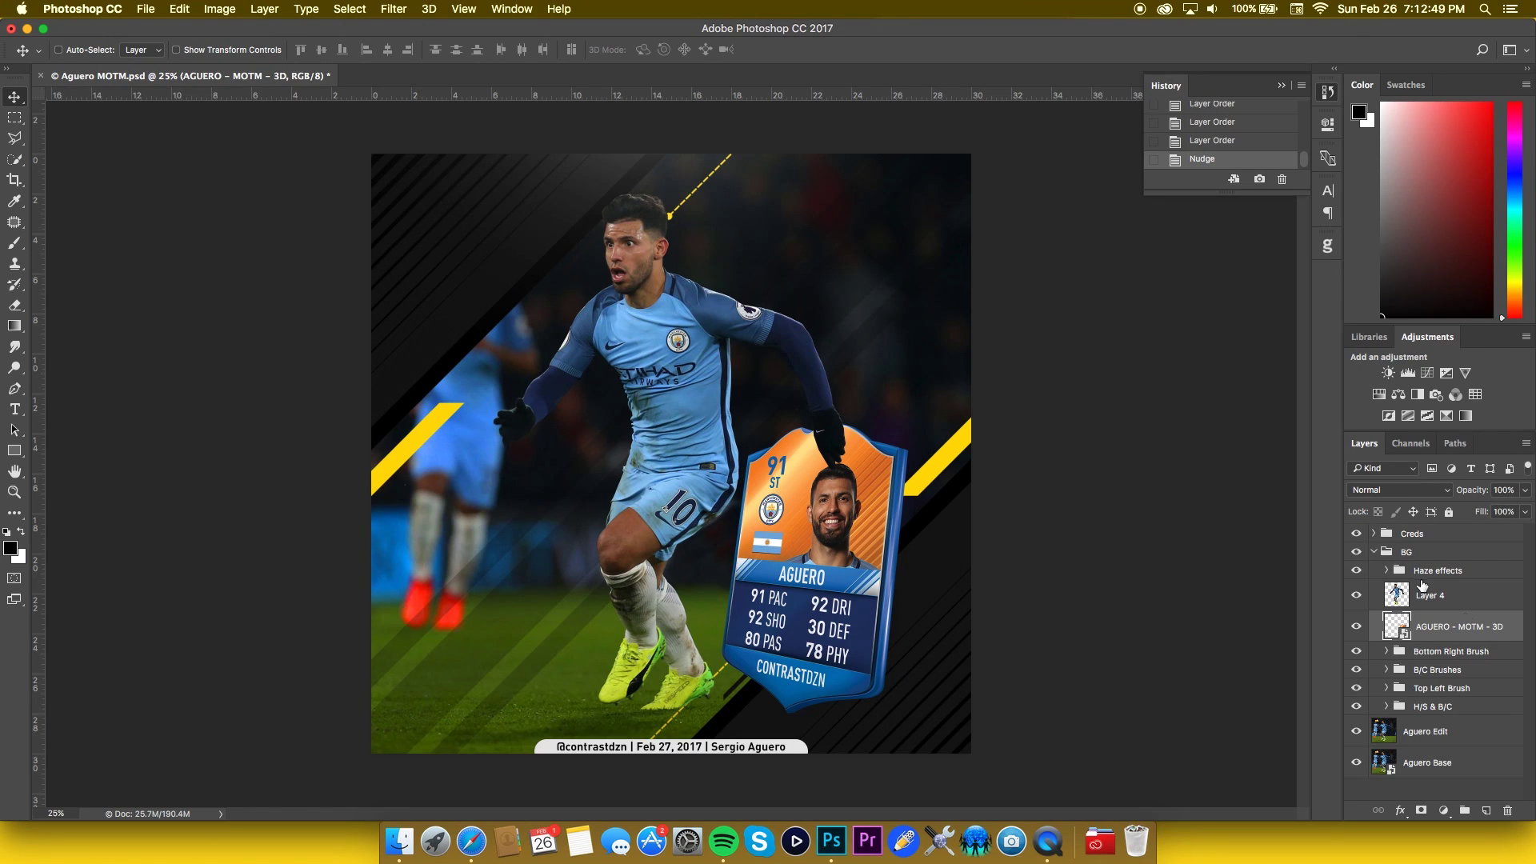
- Enlarge the 3D card slightly and nudge it farther right and up beneath the player's glove
key("super+t")
left_click_drag(920, 405, 932, 394)
key("Return")
key("shift+Right")
key("shift+Right")
key("shift+Right")
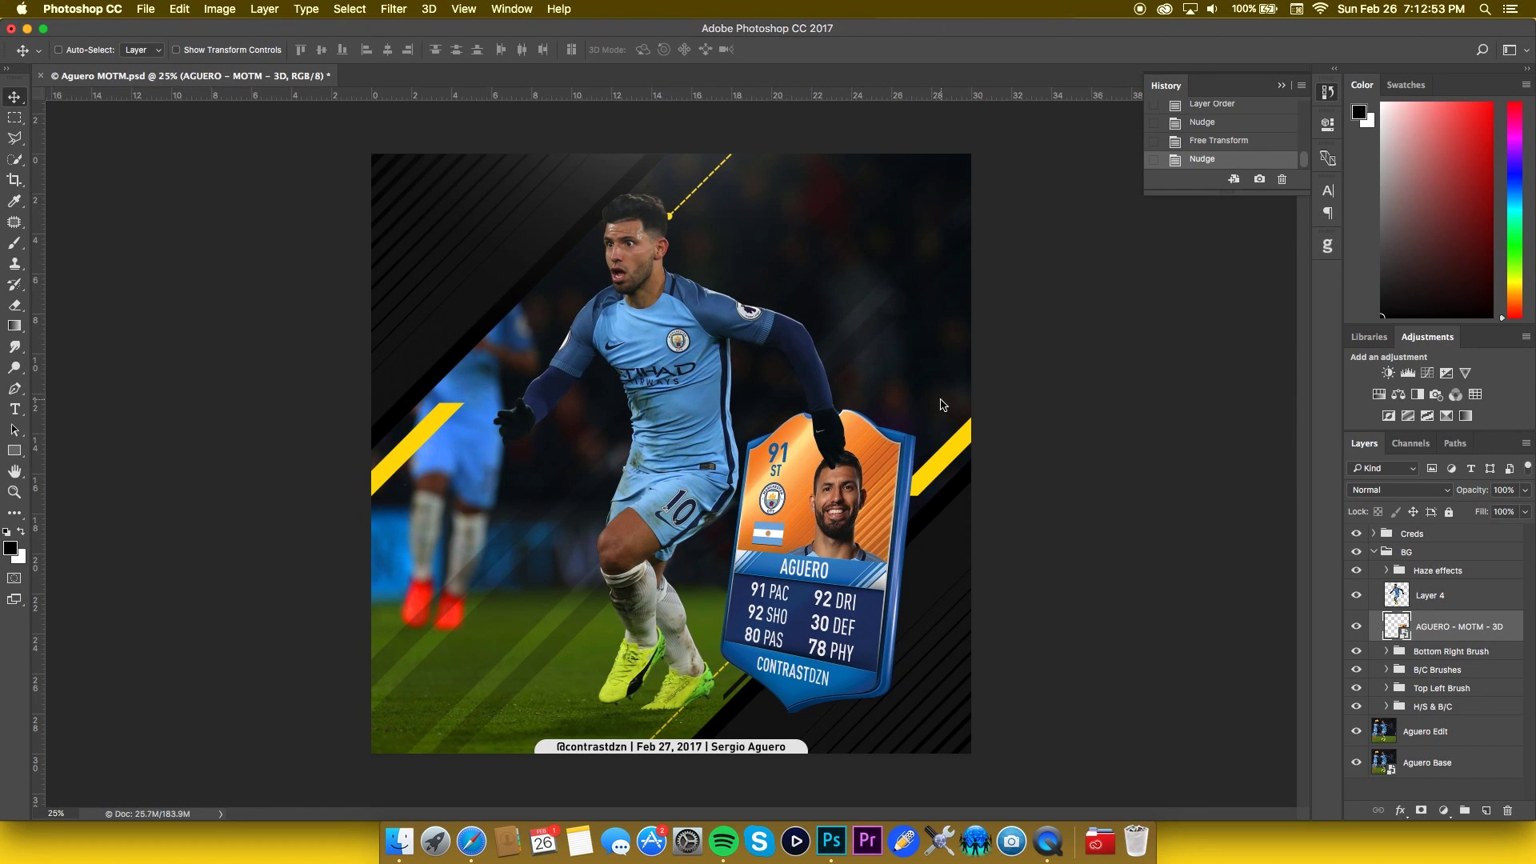
key("shift+Right")
key("shift+Right")
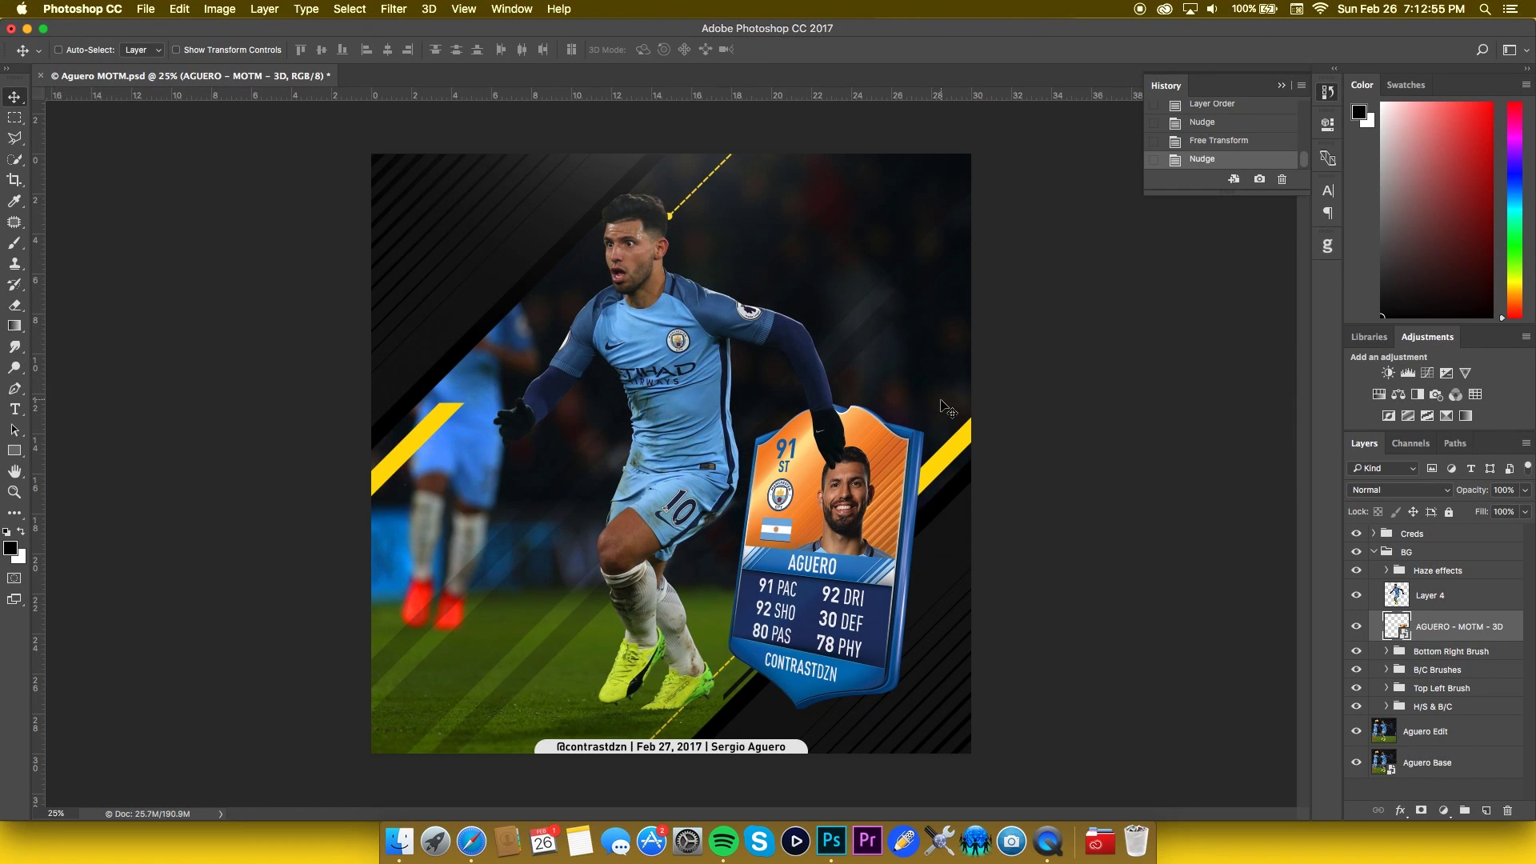
key("shift+Up")
key("shift+Up")
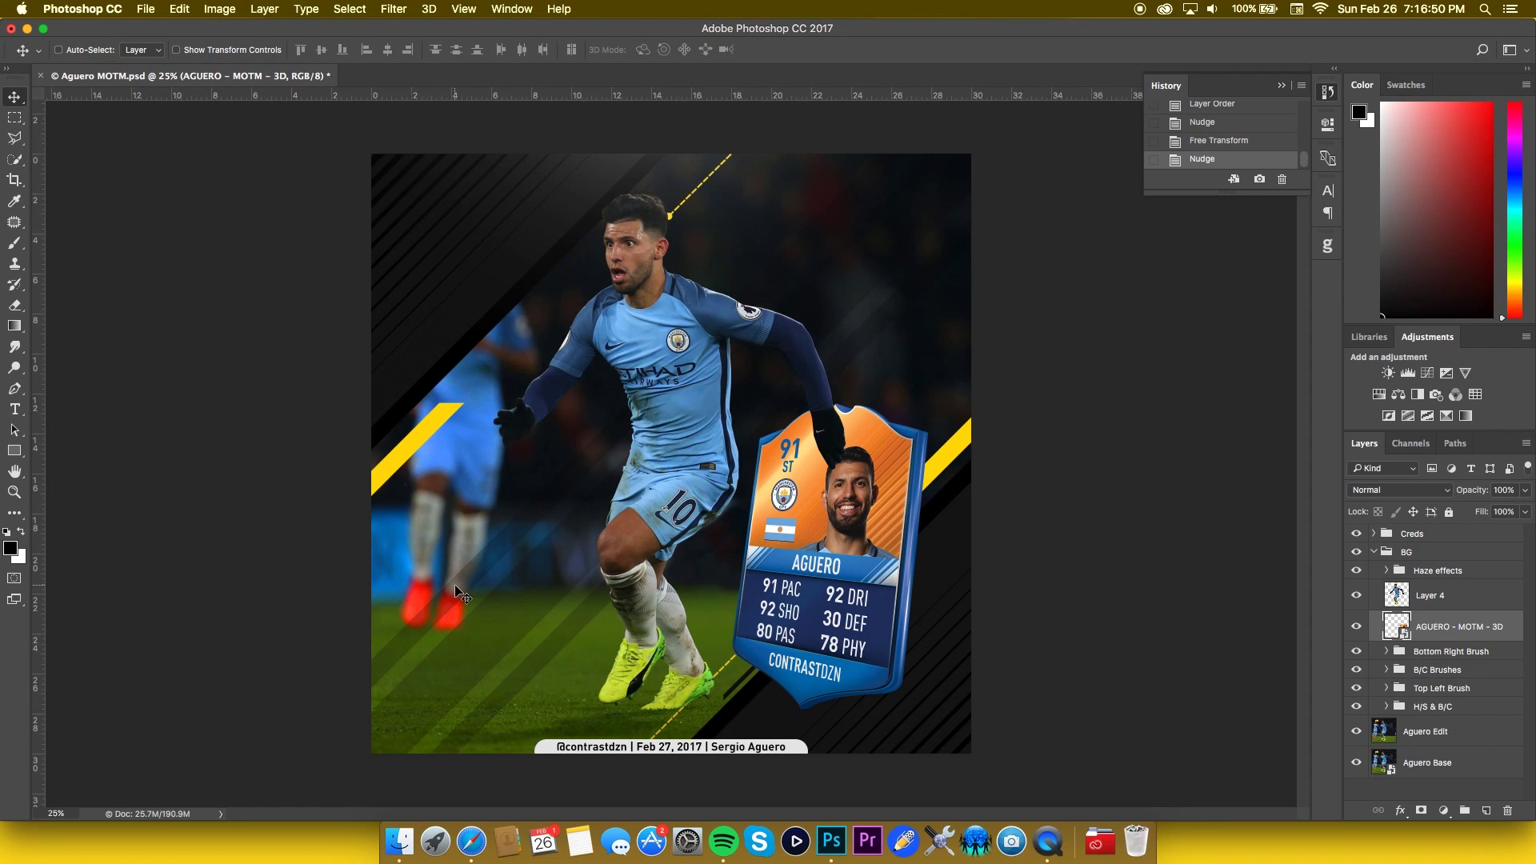
- Add a golden yellow "2" in DIN Pro Bold at 150 pt beside the background player's red boots
key("t")
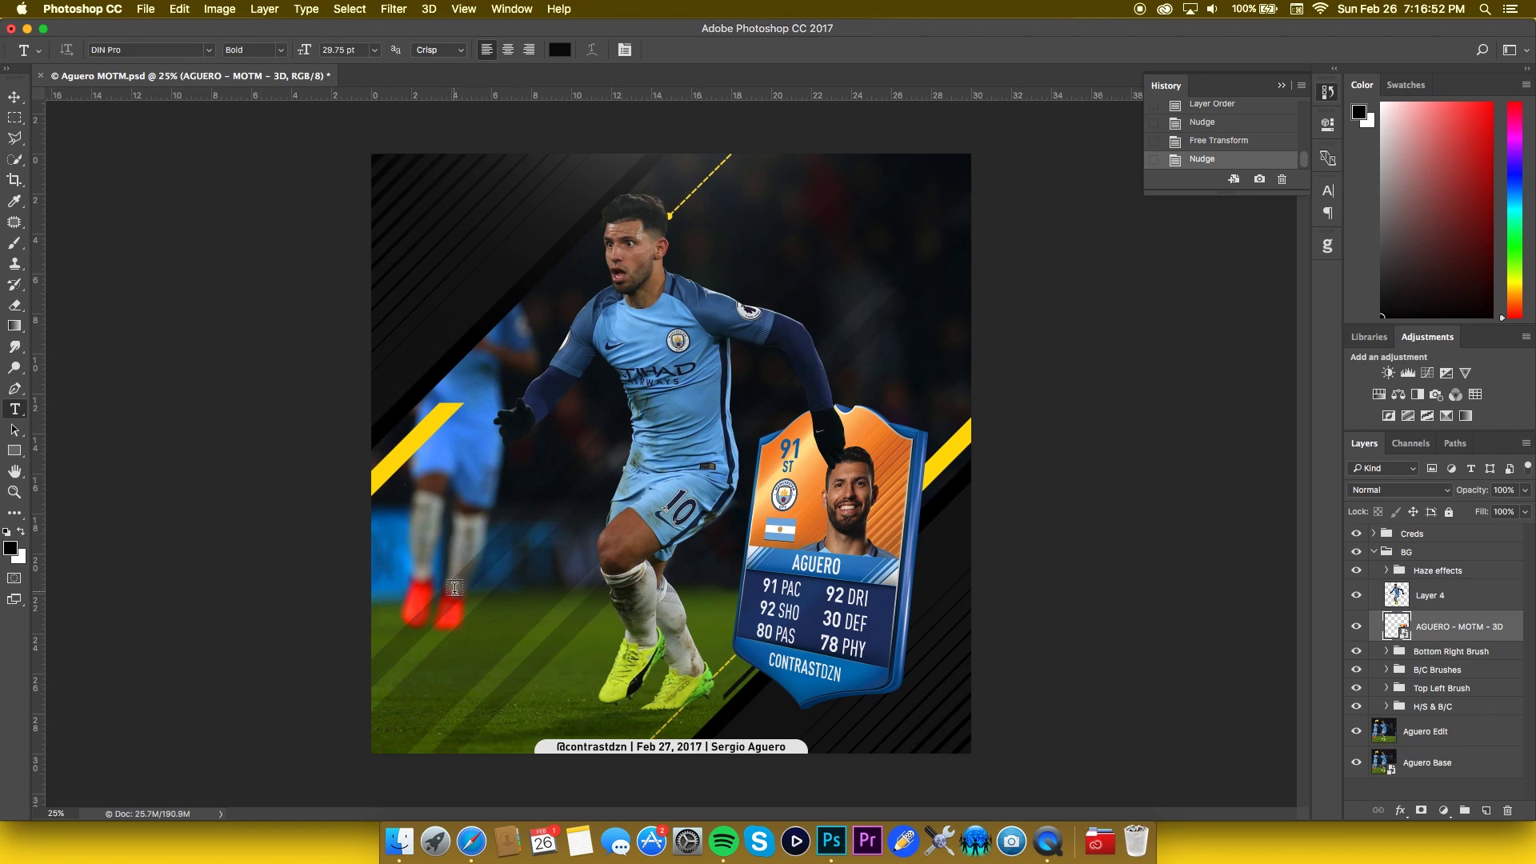
left_click(453, 591)
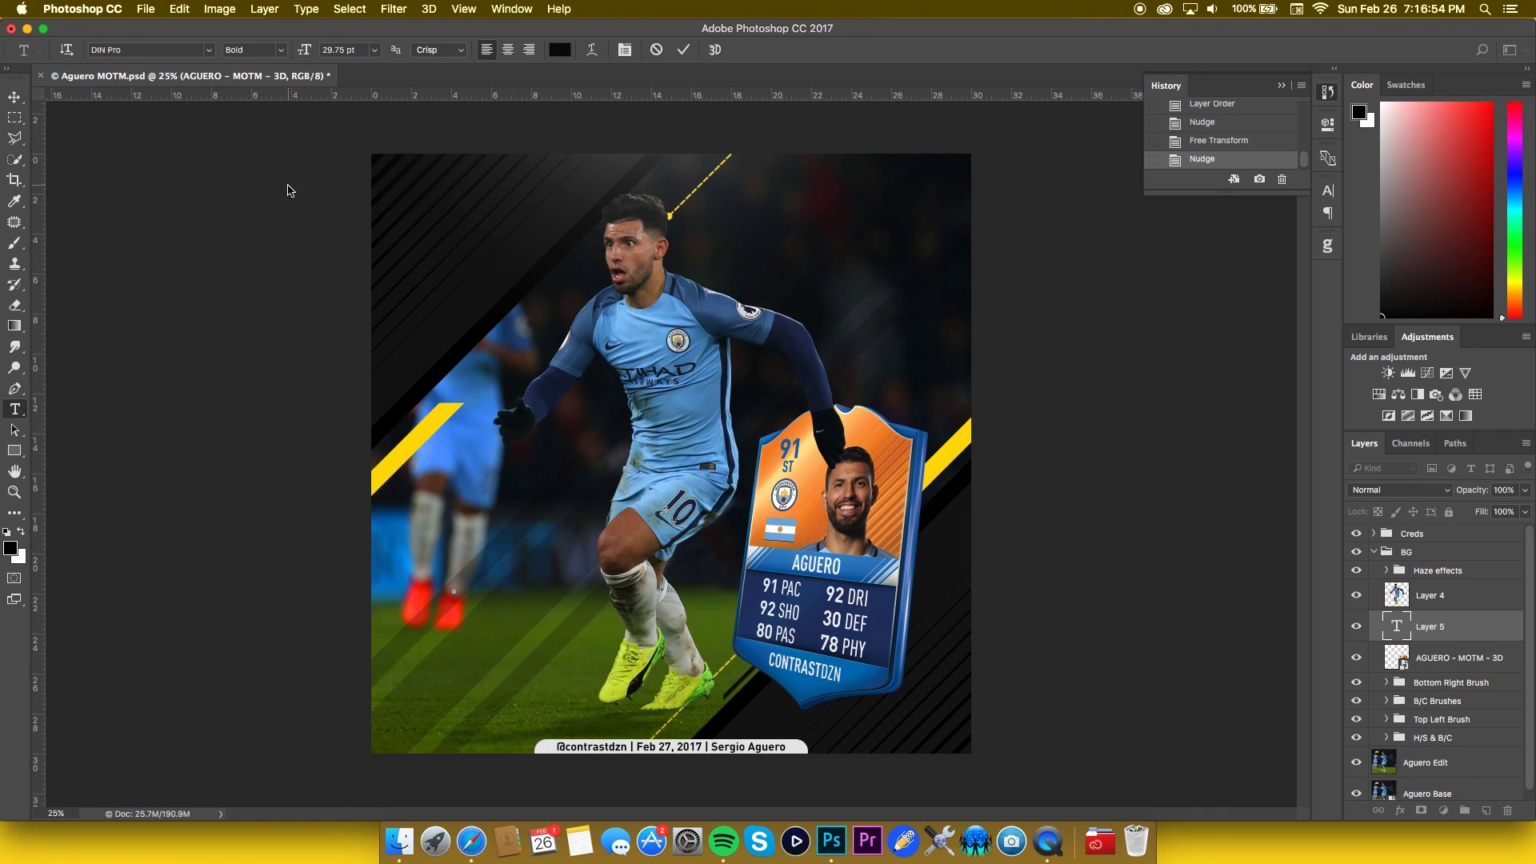
left_click(342, 49)
type("80")
type("2")
left_click(561, 48)
left_click_drag(851, 515, 854, 486)
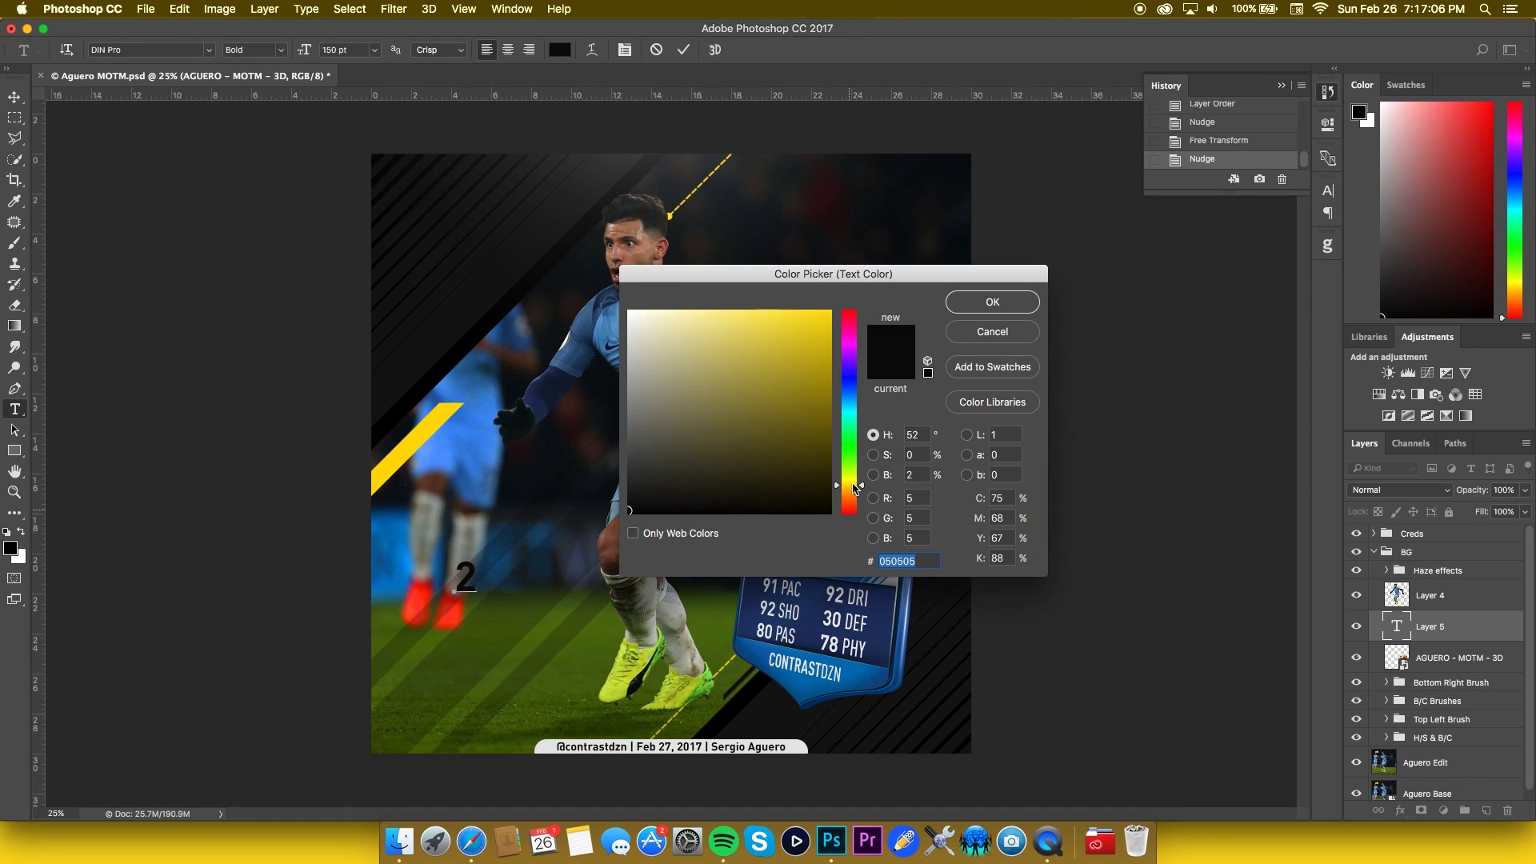
left_click_drag(707, 427, 926, 260)
key("Return")
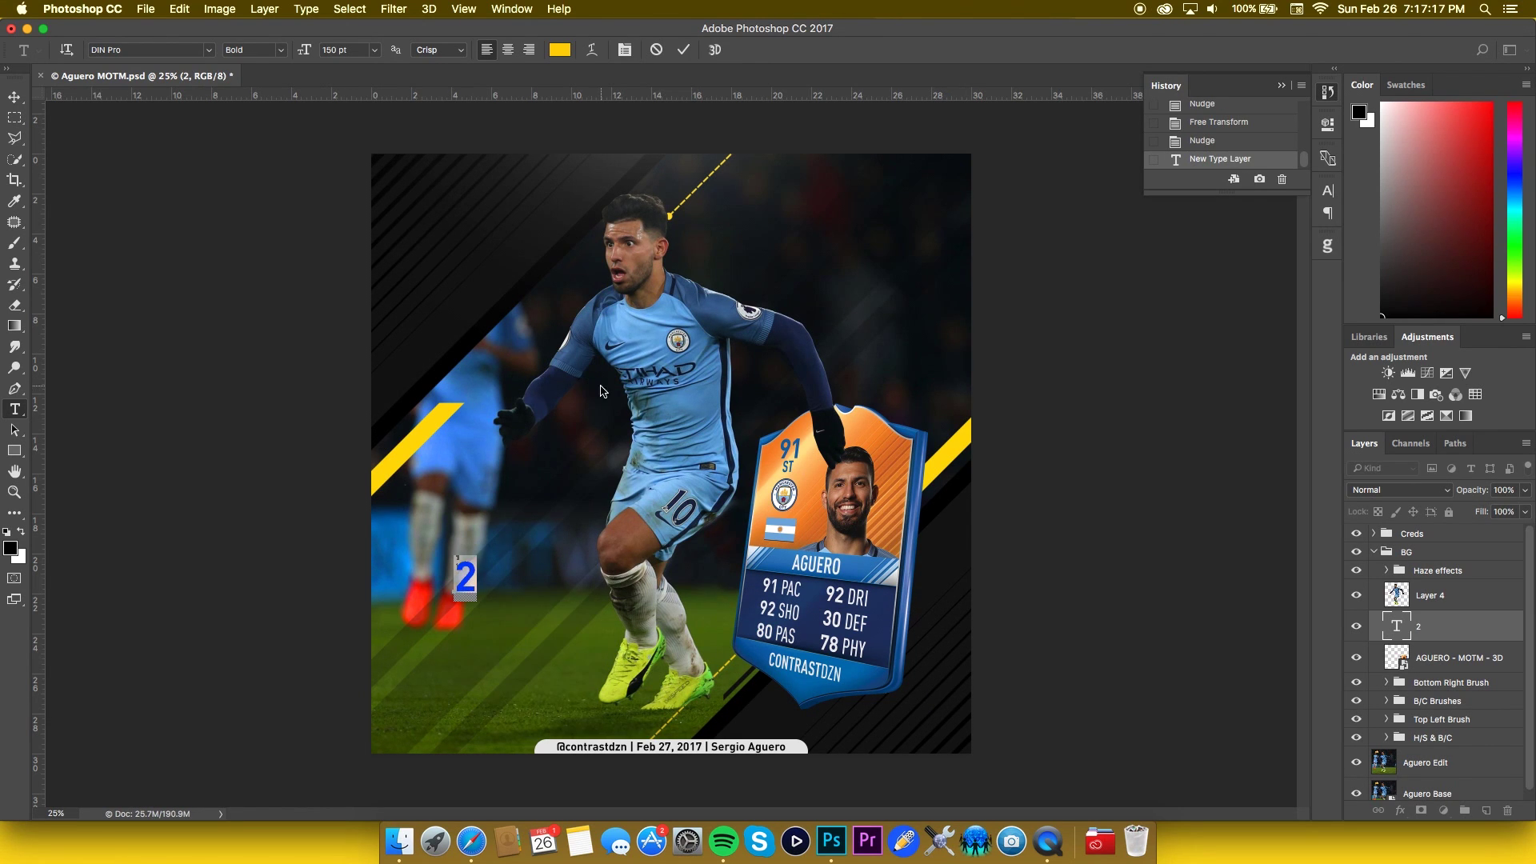
key("super+Return")
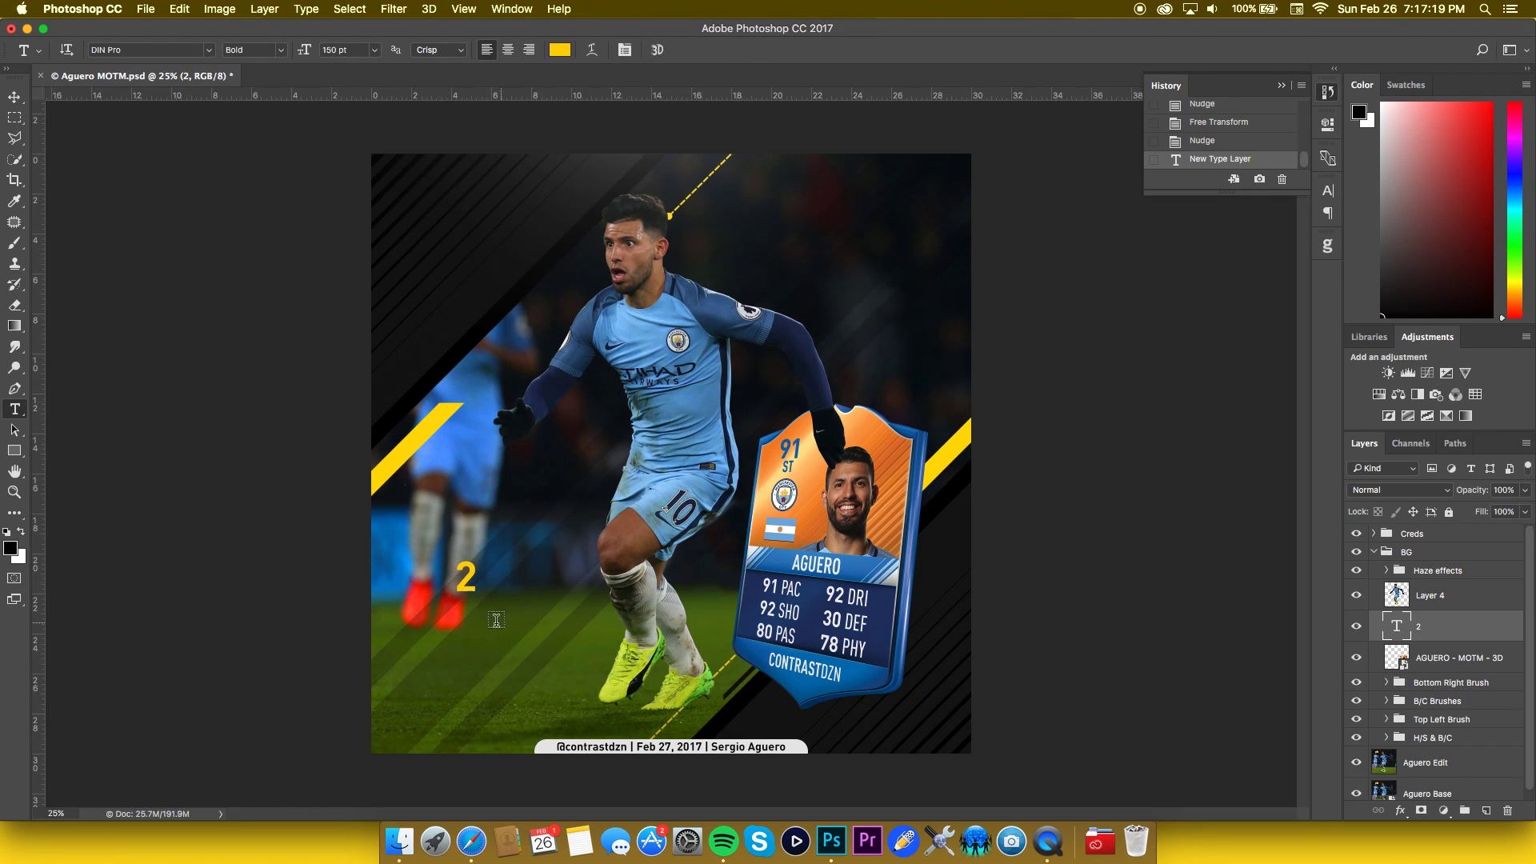
- Set the yellow "2" to a font size of 200 pt
double_click(470, 583)
left_click(348, 50)
type("200")
key("super+Return")
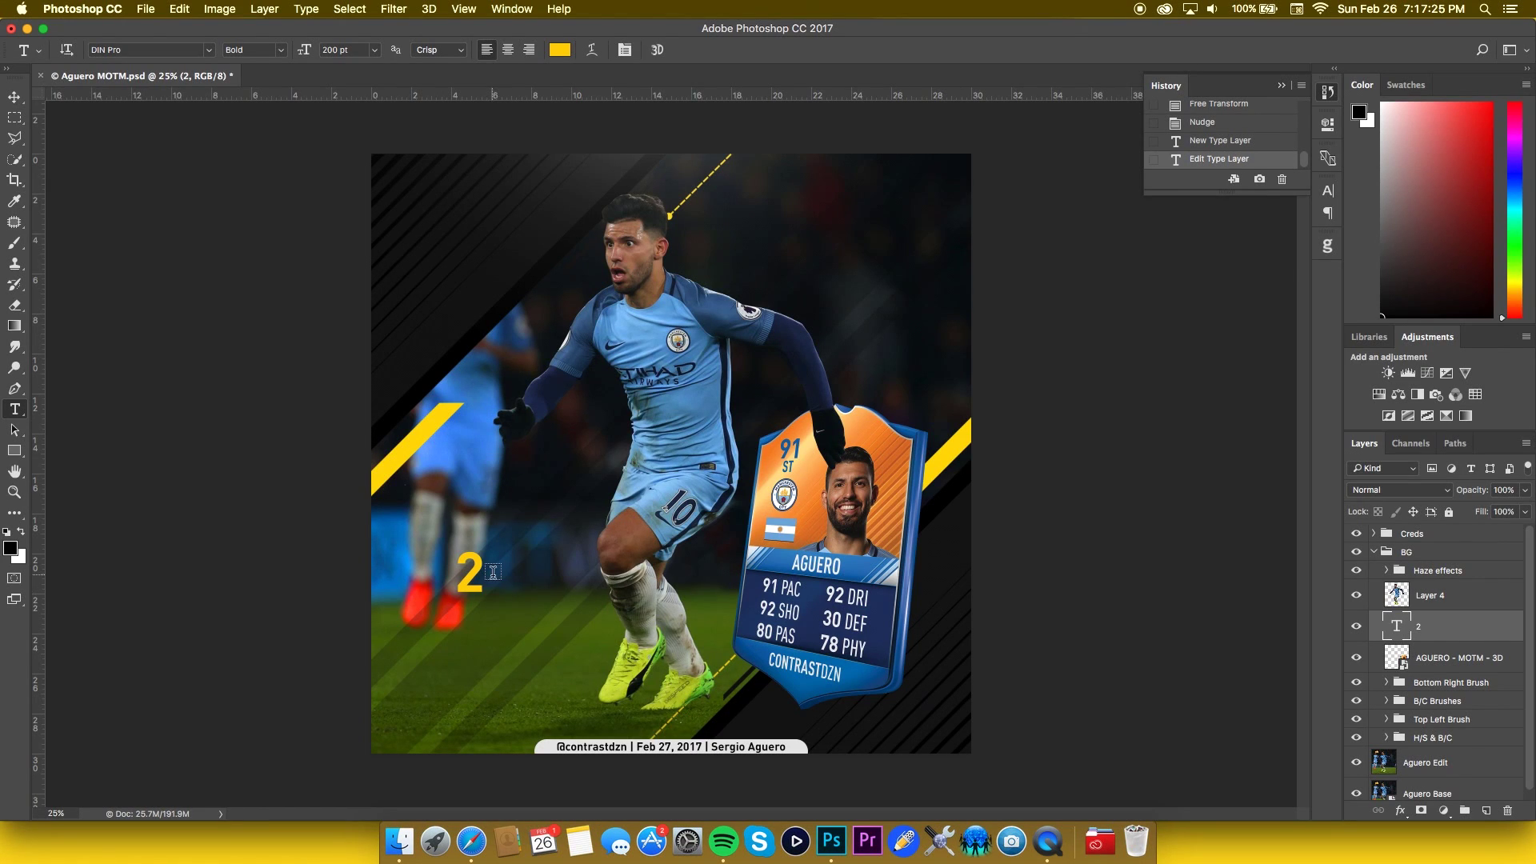
- Start a separate text layer just right of the "2" with a font size of 130 pt
left_click(493, 572)
left_click(326, 50)
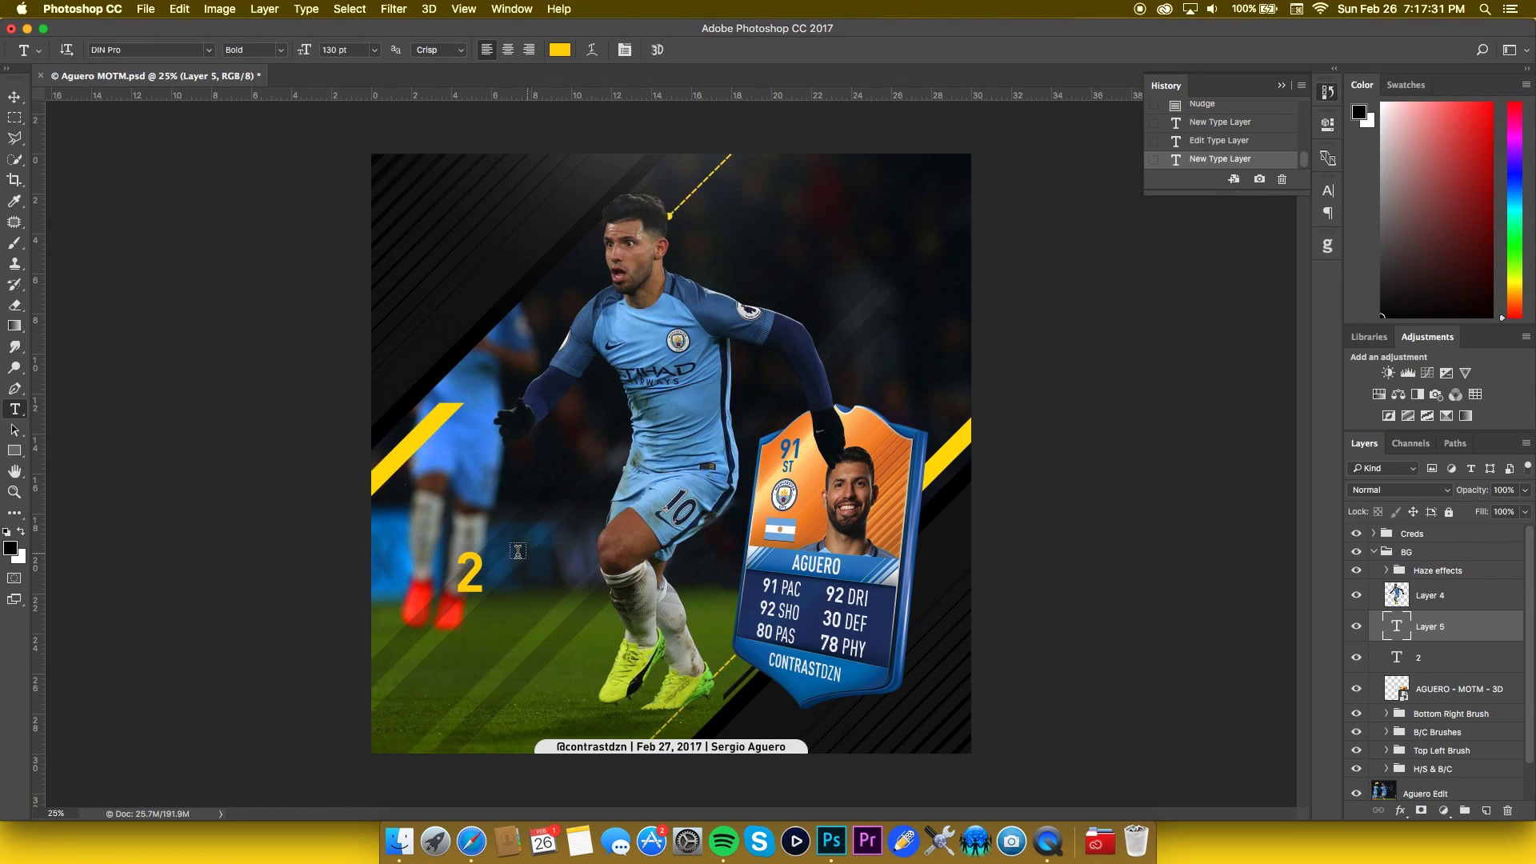
left_click(496, 574)
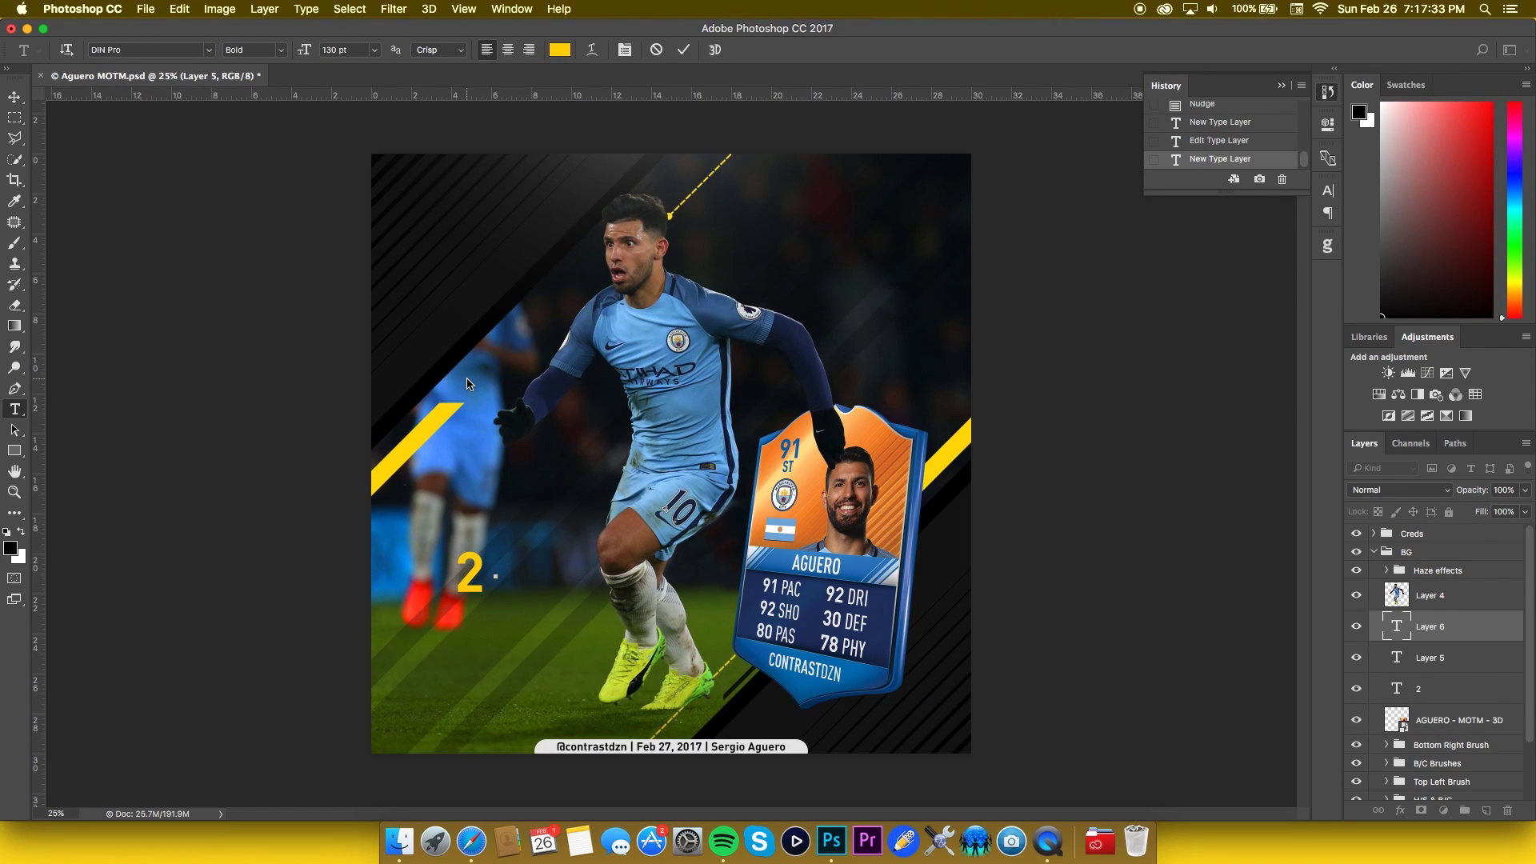
type("G")
key("BackSpace")
- Set the new text layer's colour to black (000000)
left_click(565, 52)
type("000000")
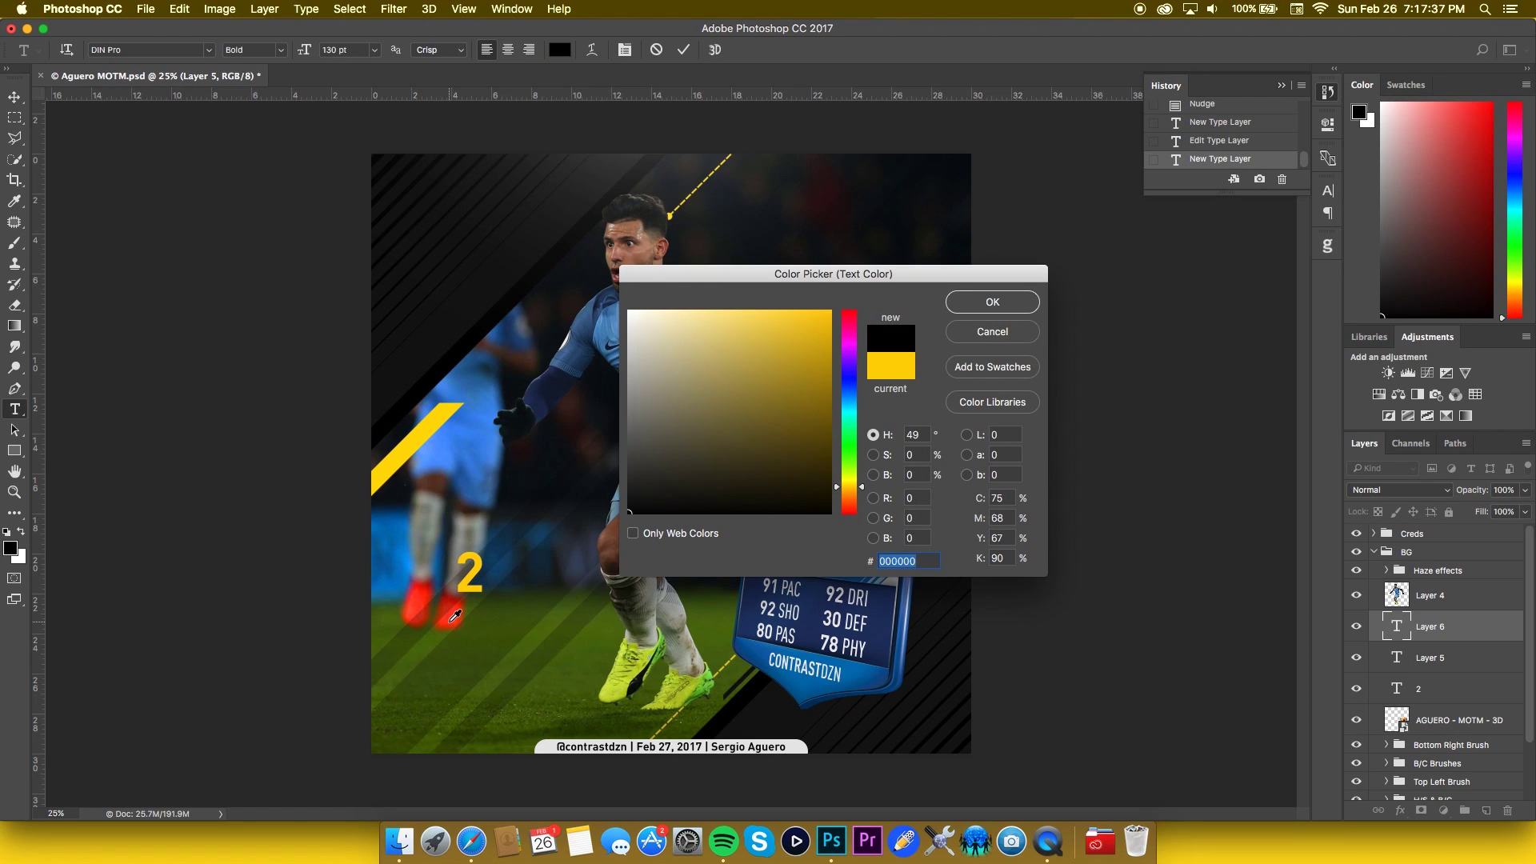
key("Return")
- Set the new text's colour to white (ffffff) and enter GOALS
left_click(555, 51)
type("ffffff")
key("Return")
type("g")
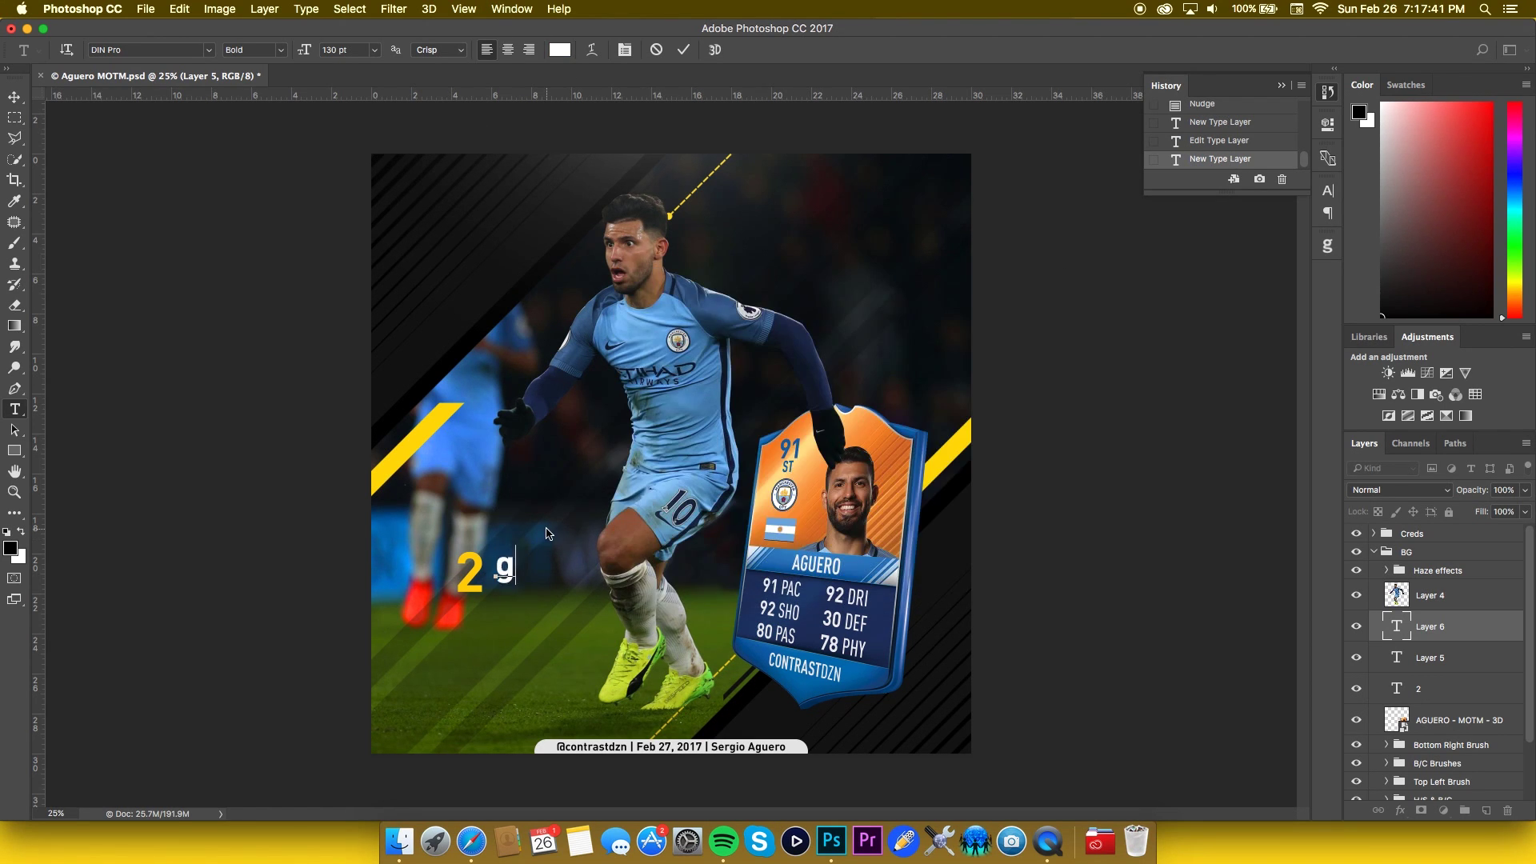
key("BackSpace")
type("GOALS")
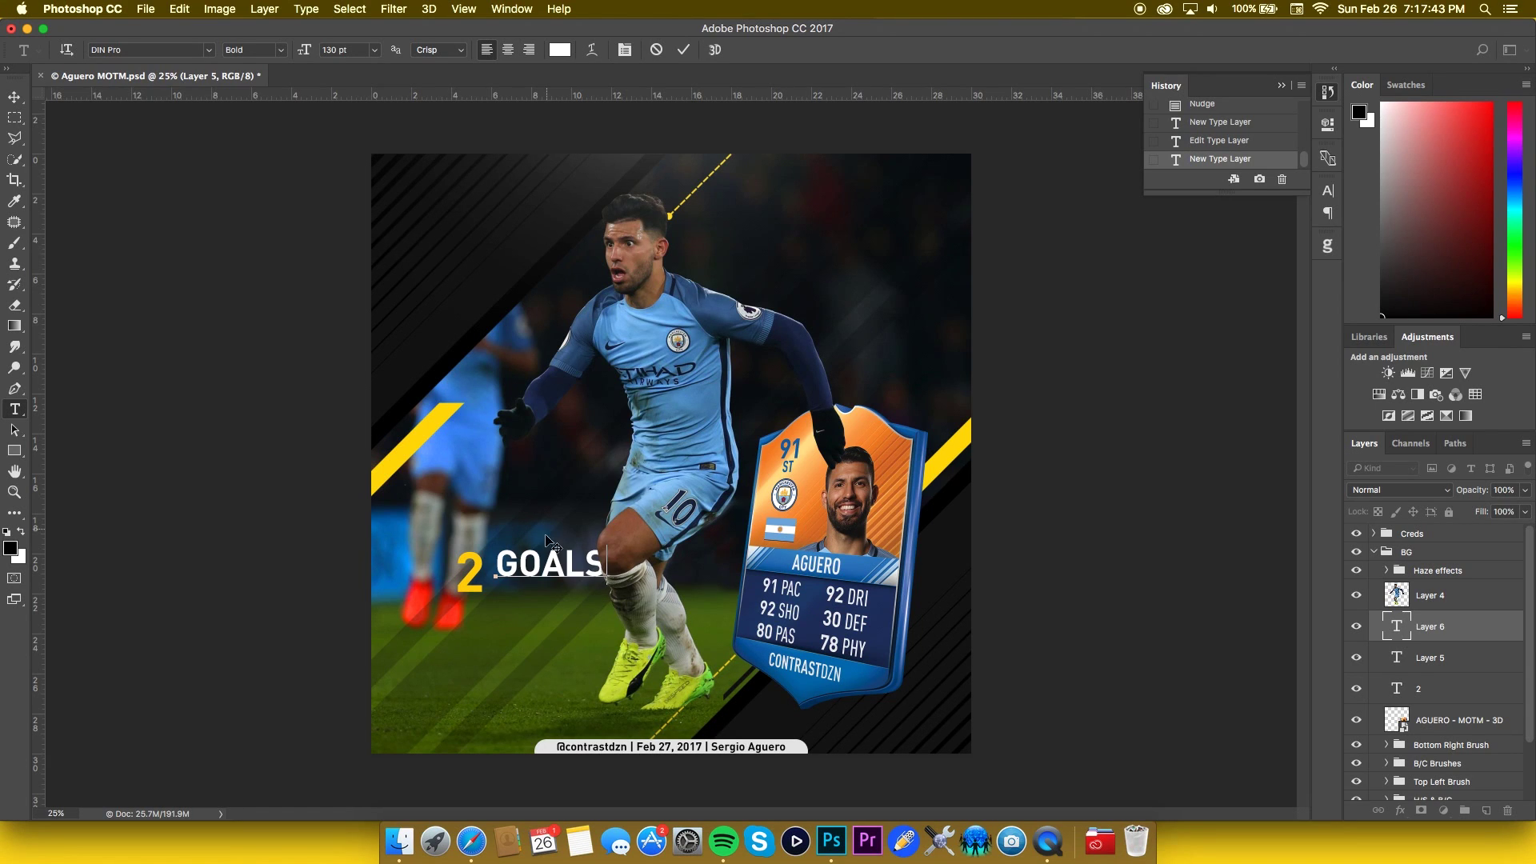
- Move the GOALS text close against the "2" and set its font size to 80 pt
left_click_drag(541, 595, 532, 603)
double_click(537, 566)
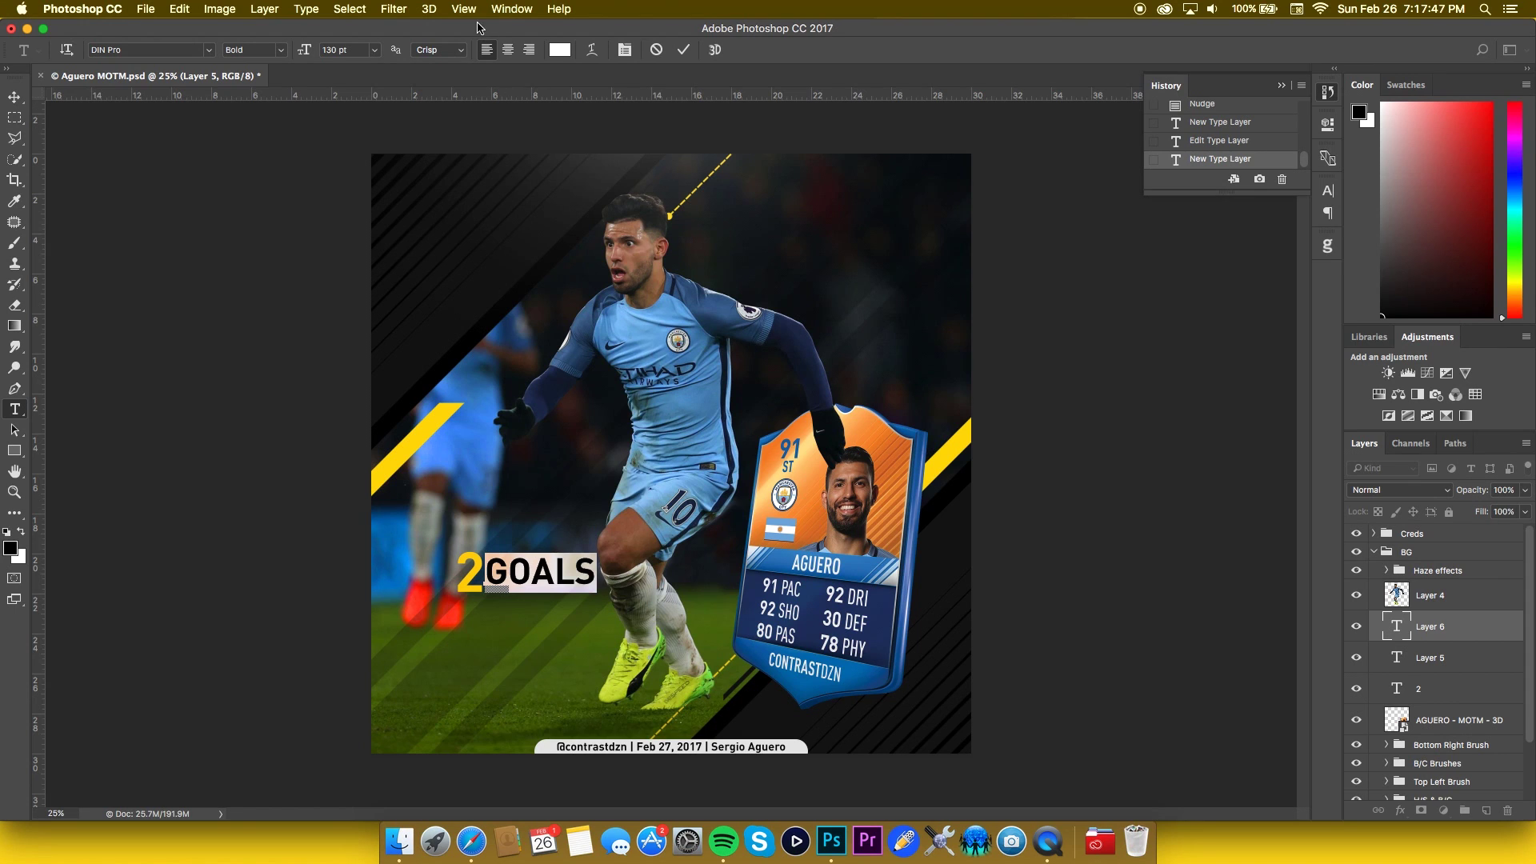
left_click(559, 50)
key("Return")
type("80")
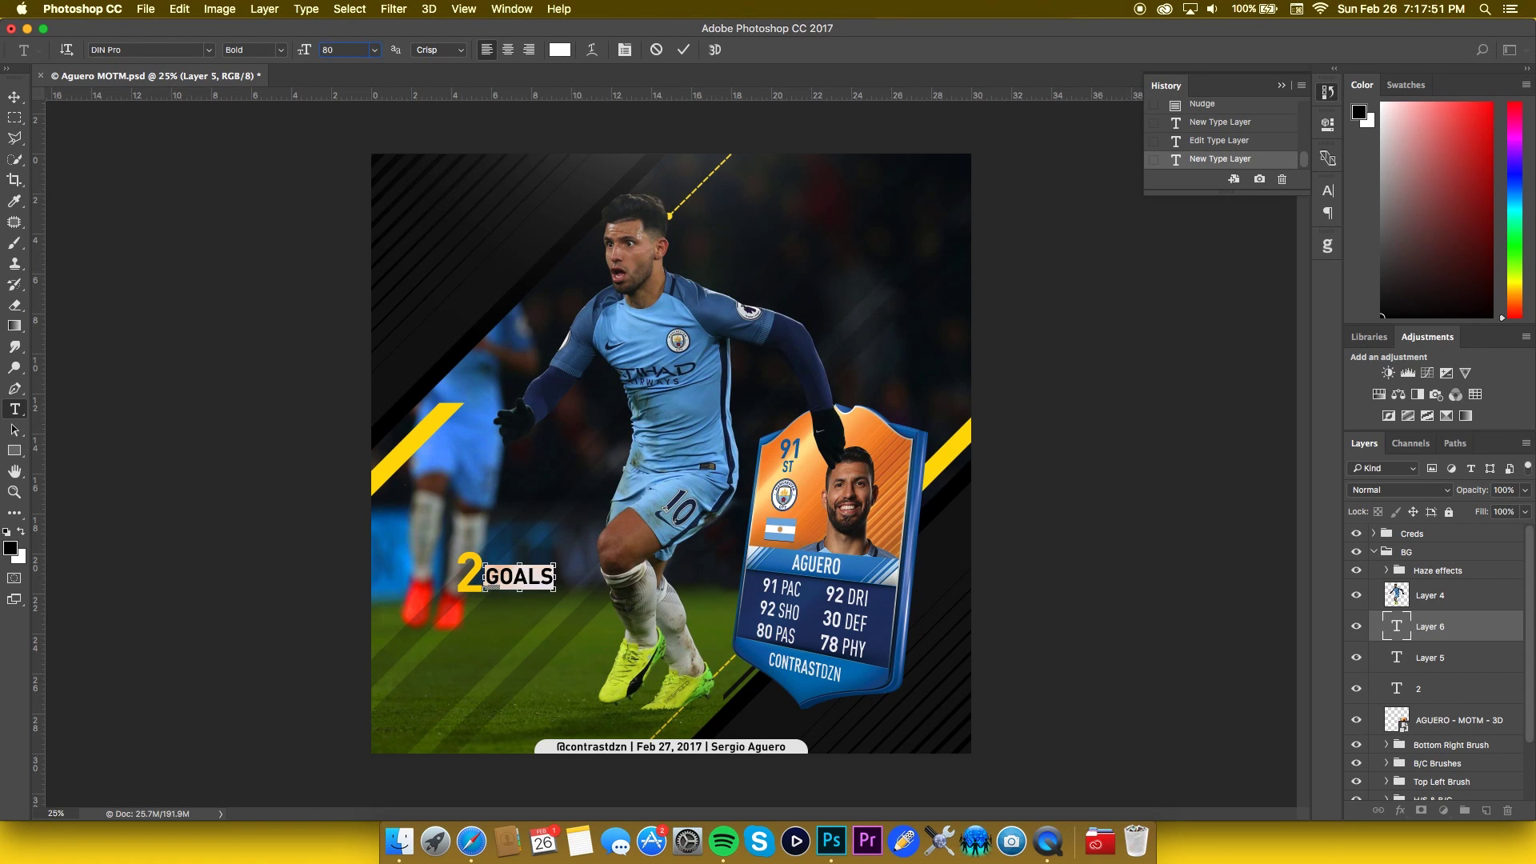
- Finish the GOALS text and nudge it so its baseline sits level with the foot of the "2"
key("ctrl+Return")
key("v")
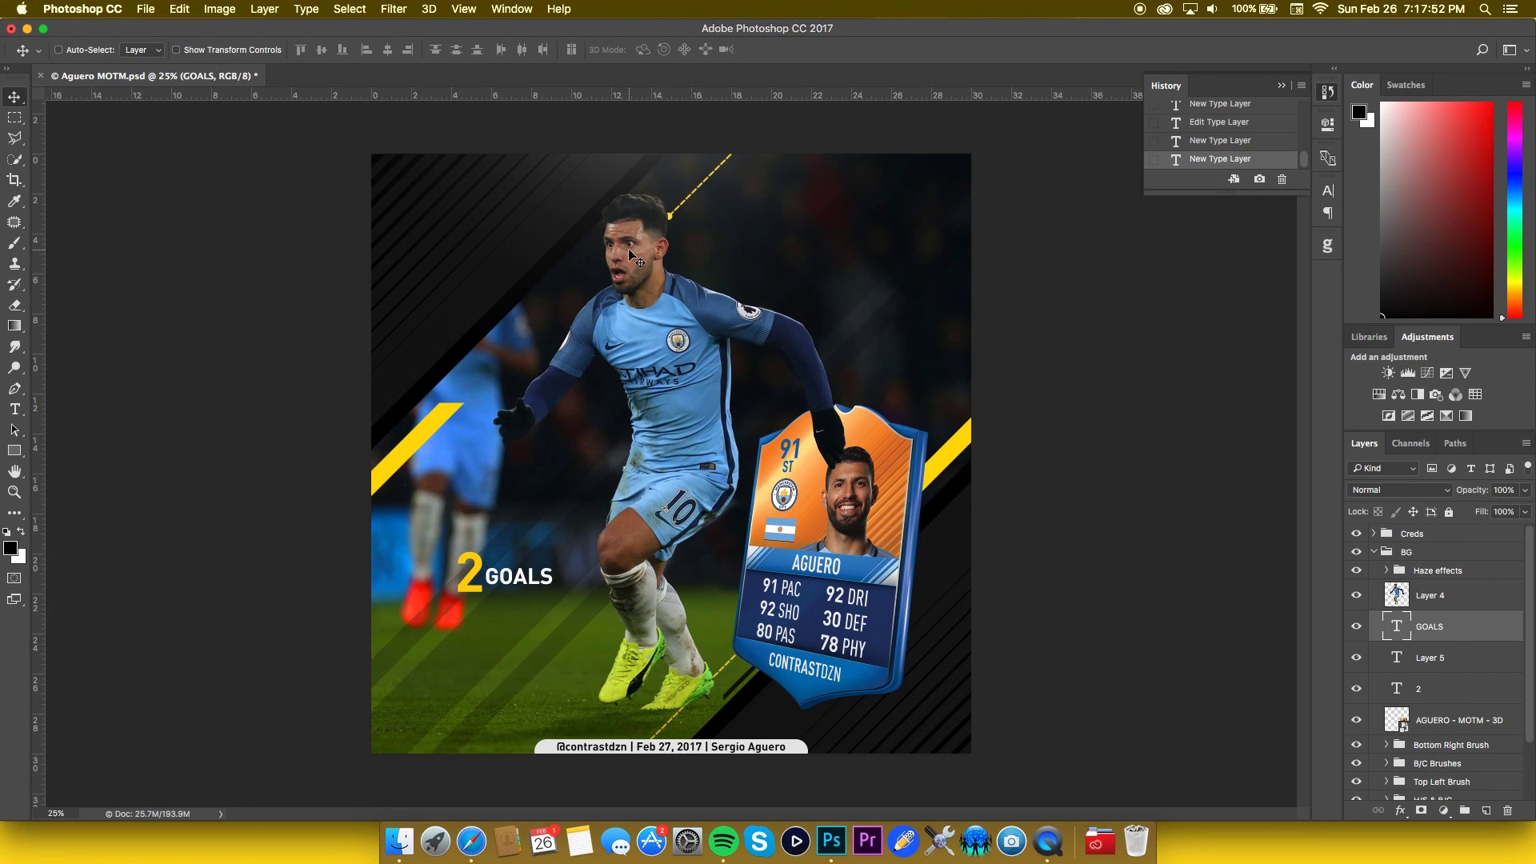
key("Up")
key("Up")
key("Up")
key("Up")
key("Up")
key("Up")
key("Up")
key("Up")
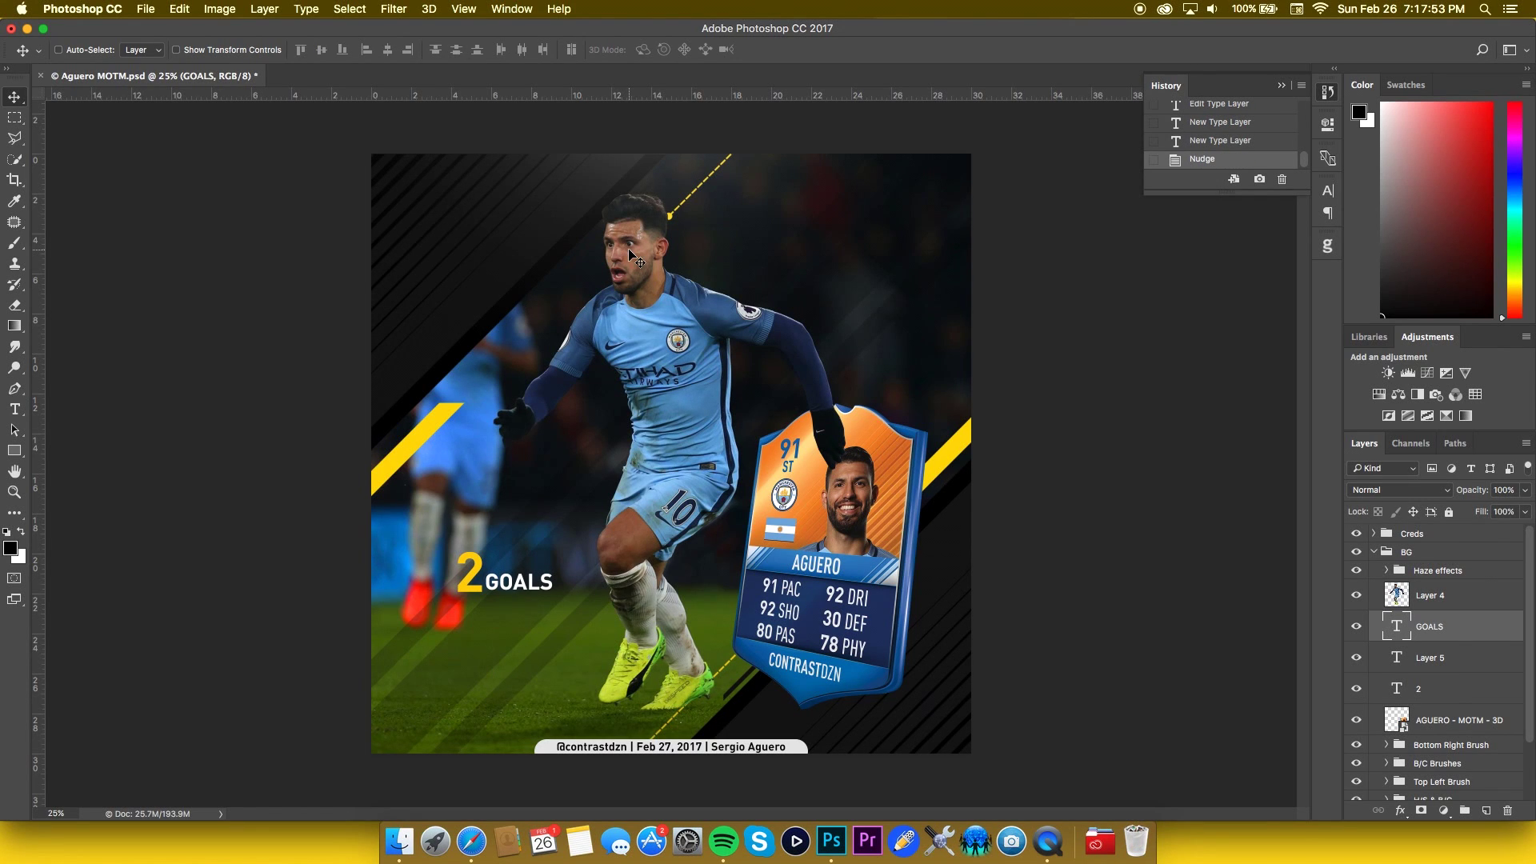
key("Right")
key("Right")
key("Right")
key("Right")
key("Right")
key("Right")
key("Right")
key("Right")
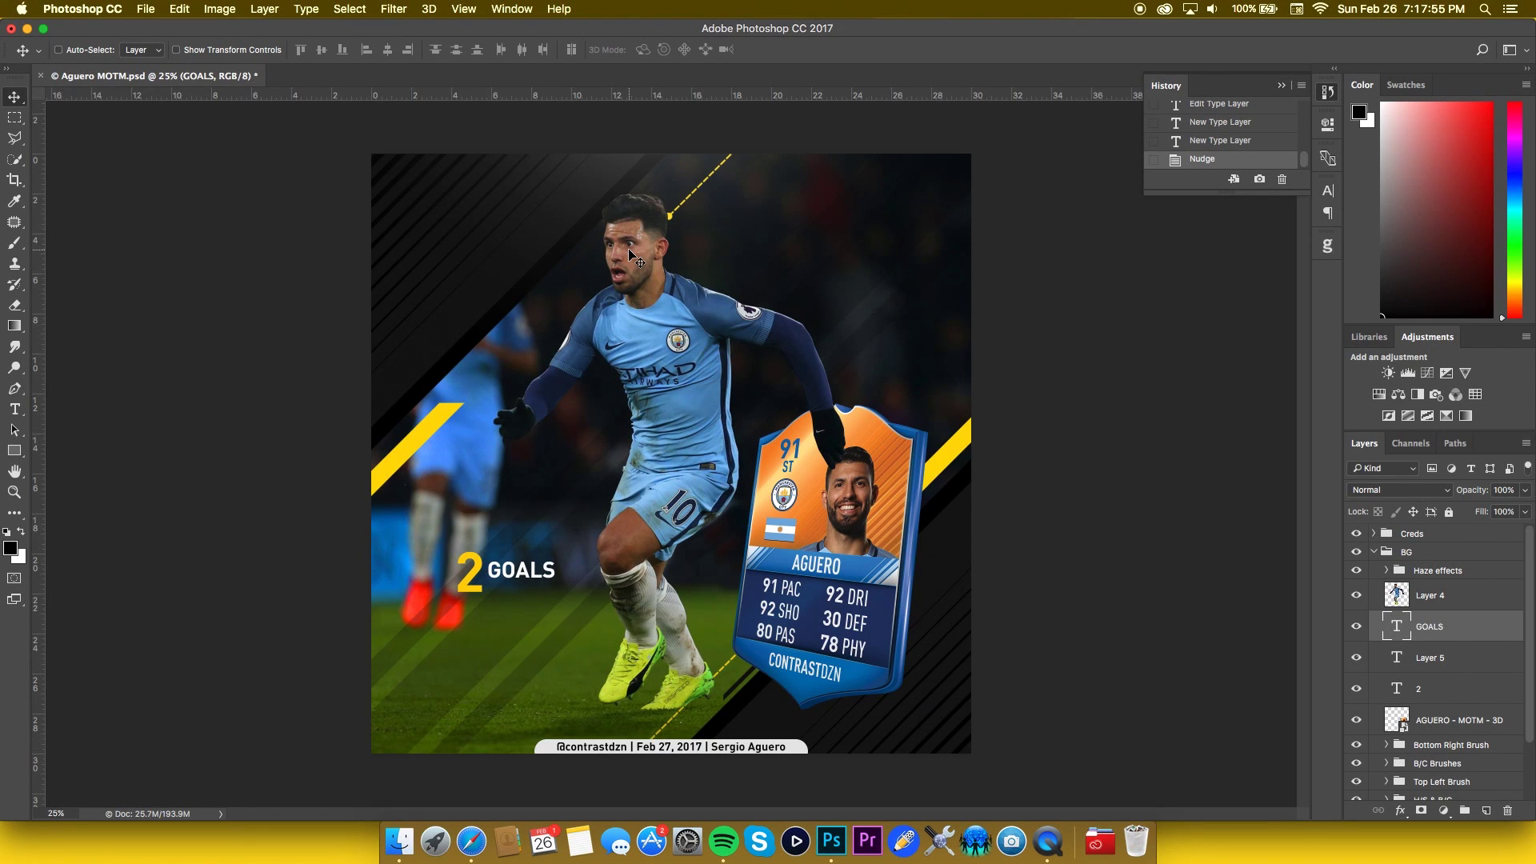
key("Down")
key("Down")
key("Down")
key("Down")
key("Down")
key("Down")
key("Down")
key("Down")
key("Left")
key("Left")
key("Left")
key("Left")
key("Left")
key("Left")
key("Left")
key("Left")
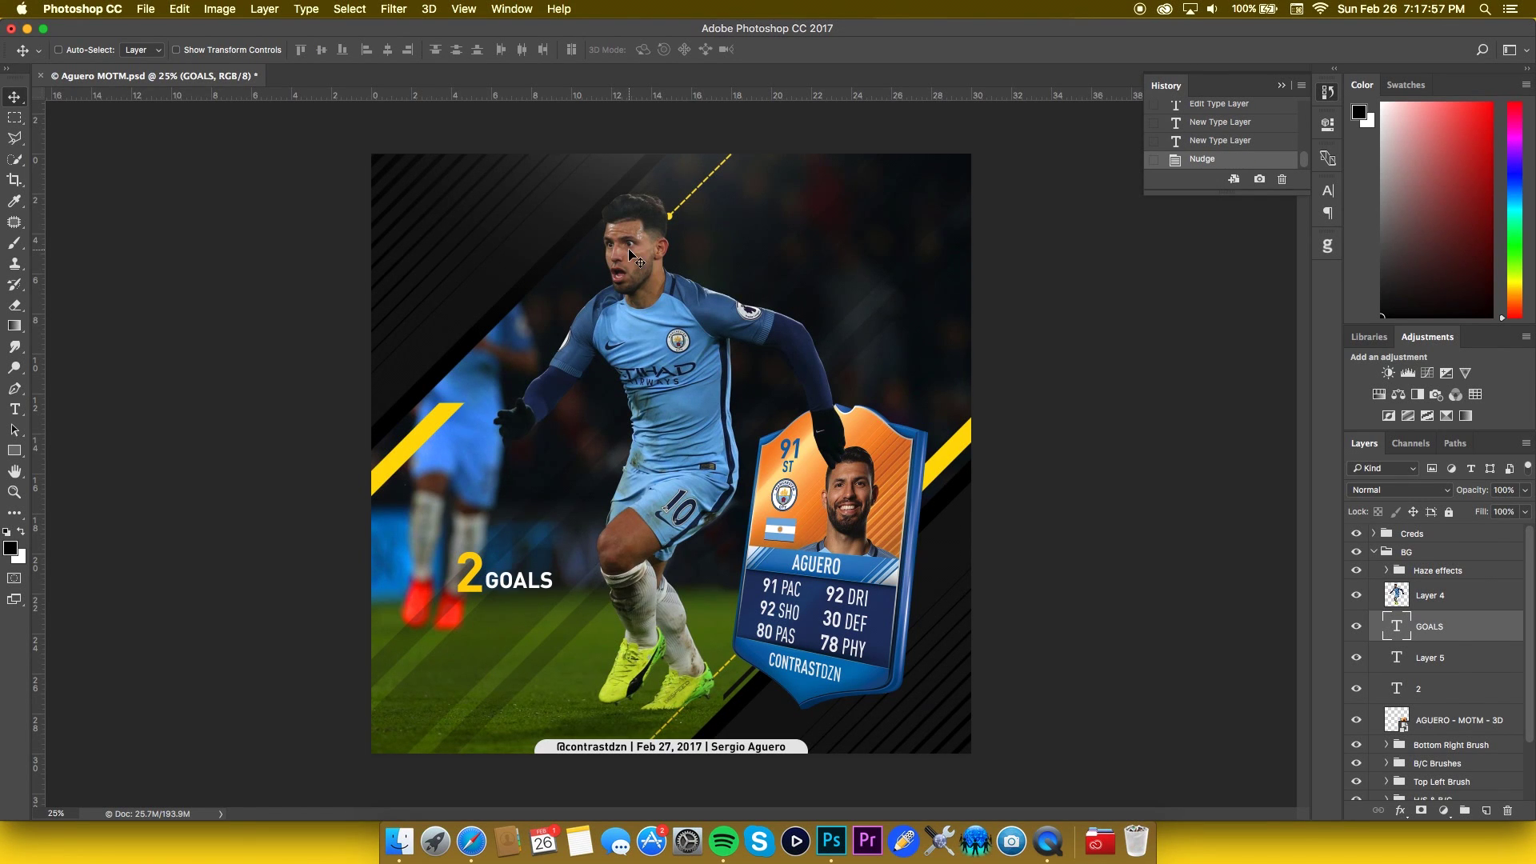
key("Down")
key("Down")
key("Down")
key("Down")
key("Down")
key("Down")
key("Up")
key("super+z")
key("Down")
key("Down")
key("Down")
key("Down")
key("Down")
key("Down")
key("Down")
key("Down")
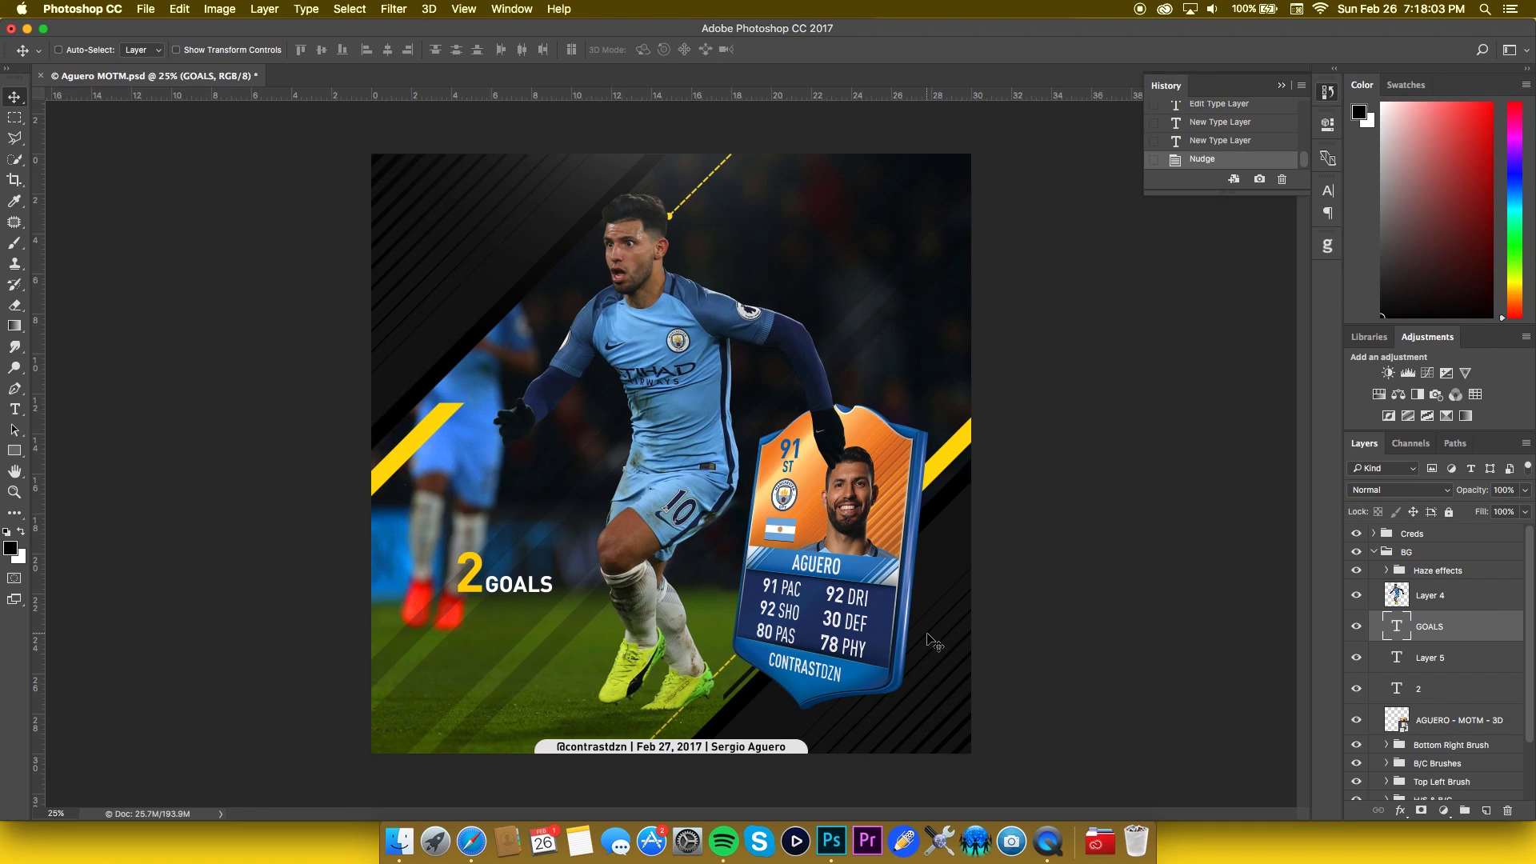
- Delete the empty Layer 5 text layer and move the GOALS and 2 layers above the BG group
left_click(1443, 697, "shift")
left_click(1442, 662)
key("Delete")
left_click(1488, 631, "shift")
left_click_drag(1486, 630, 1386, 565)
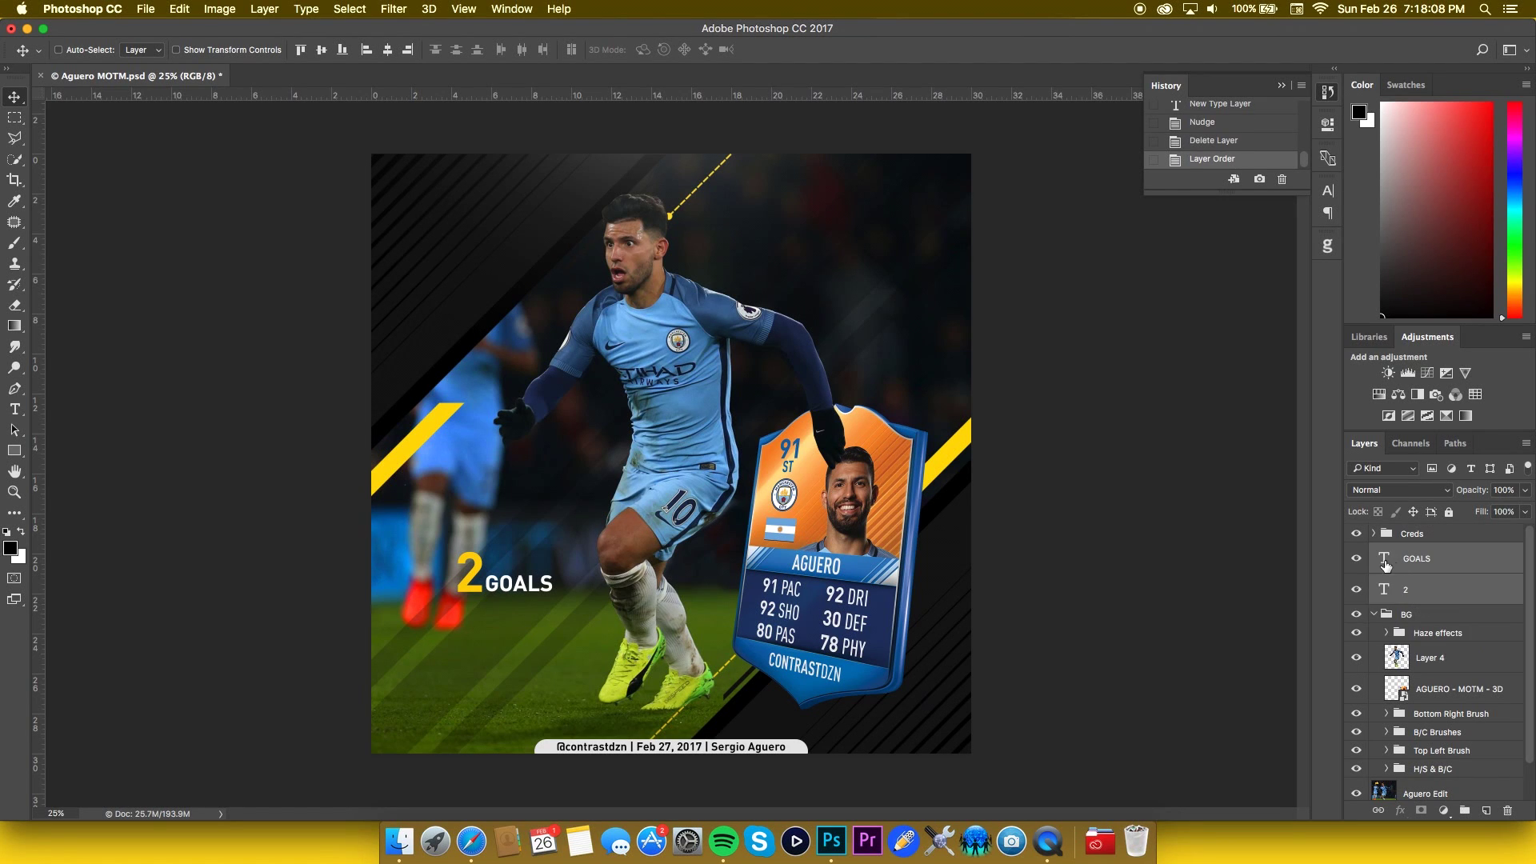
left_click(1374, 614)
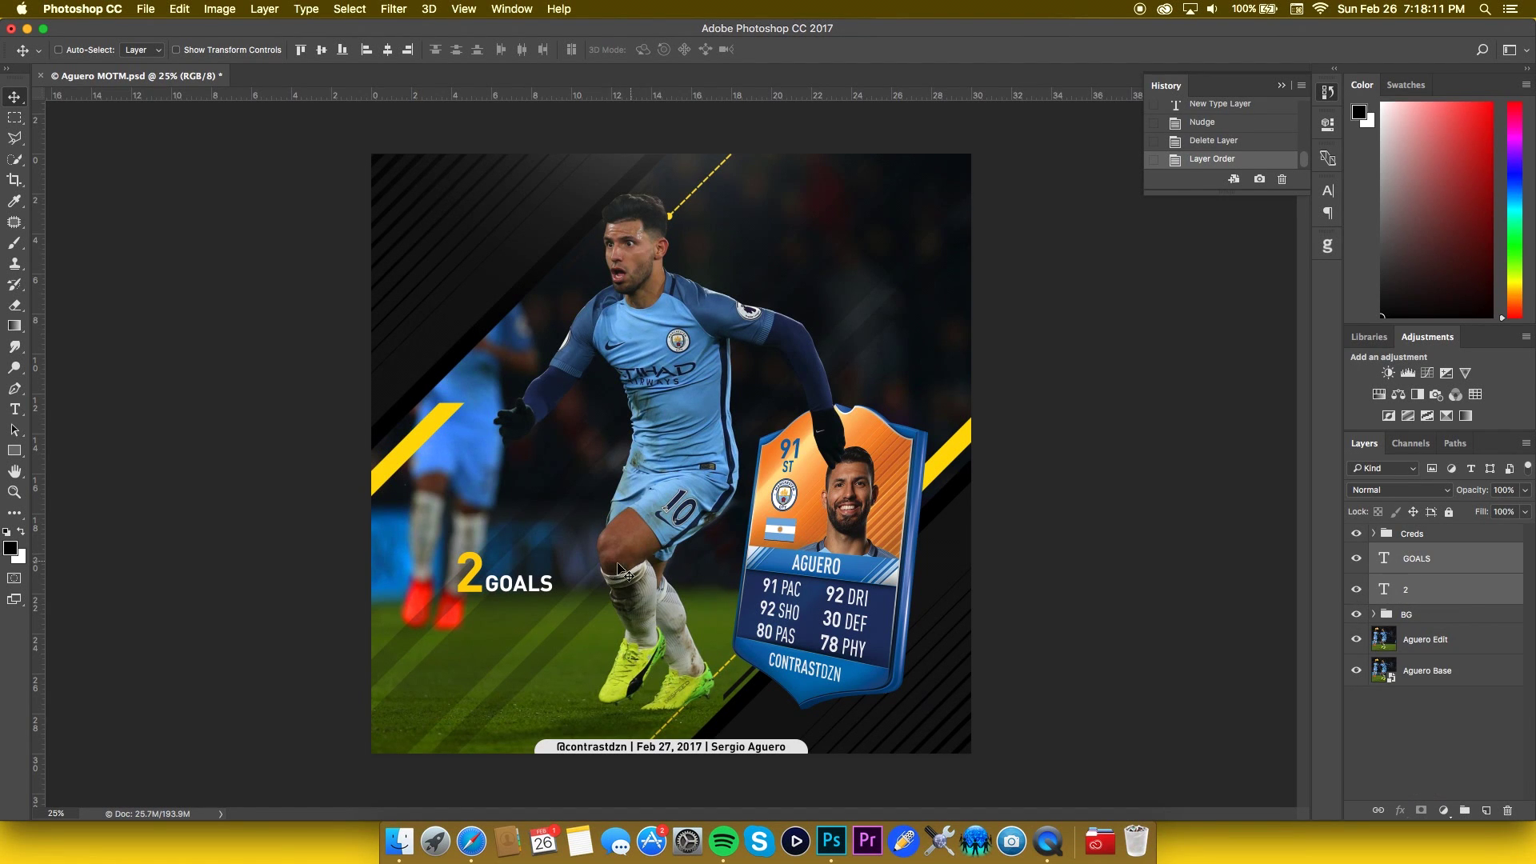
- Move the "2 GOALS" text down-left over the blurred player's red boots and nudge GOALS up to the middle of the "2"
left_click_drag(521, 579, 472, 636)
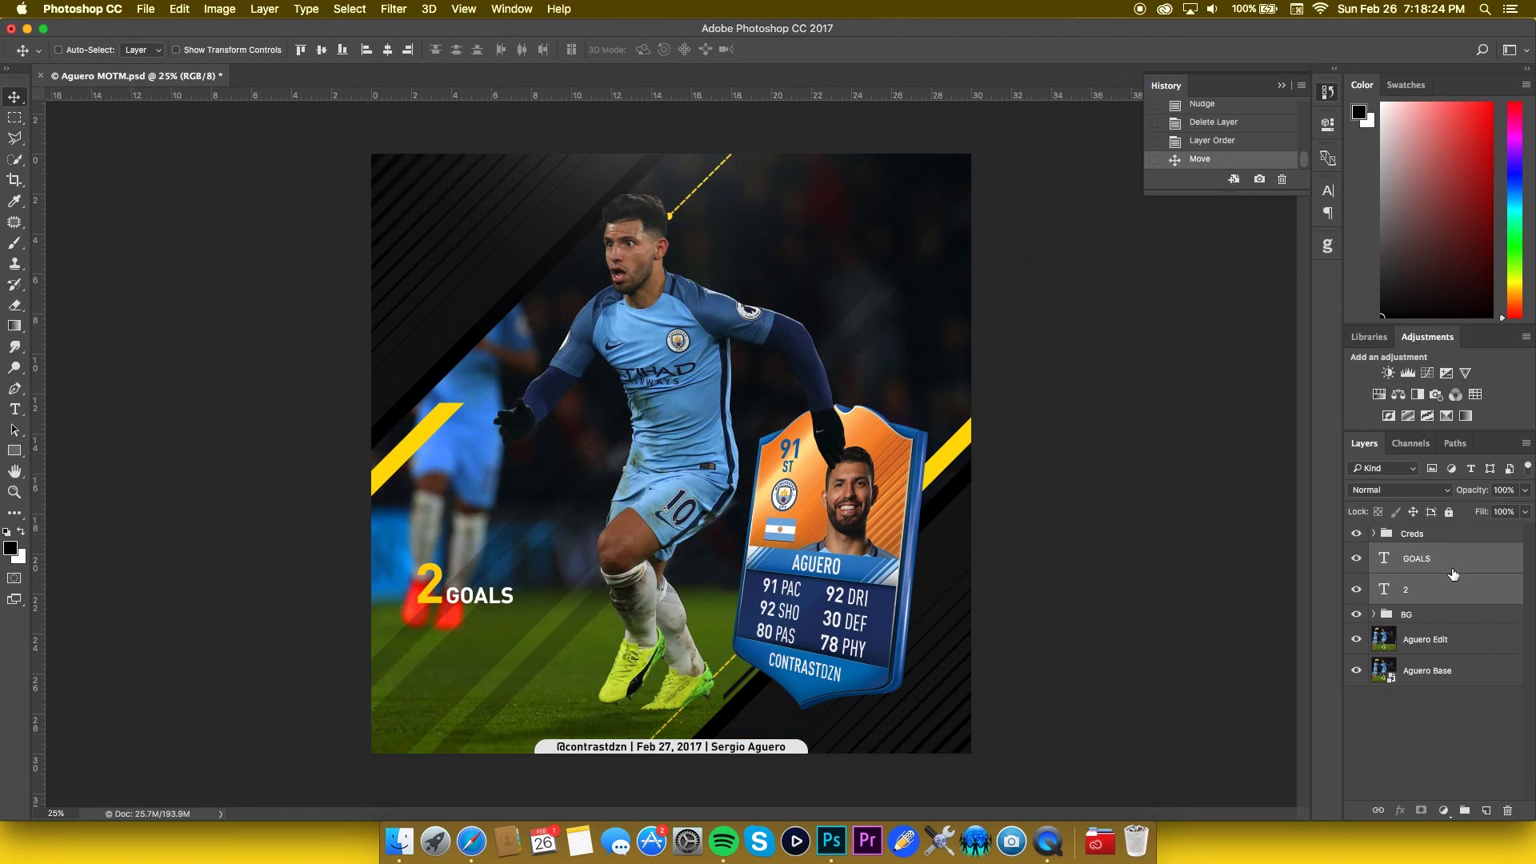
left_click(1454, 574)
key("shift+Up")
key("shift+Up")
key("shift+Up")
key("shift+Up")
key("shift+Up")
key("shift+Up")
key("shift+Up")
key("shift+Down")
key("shift+Right")
- Add a separate "&" text layer just below the "2"
key("t")
left_click(427, 621)
type("&")
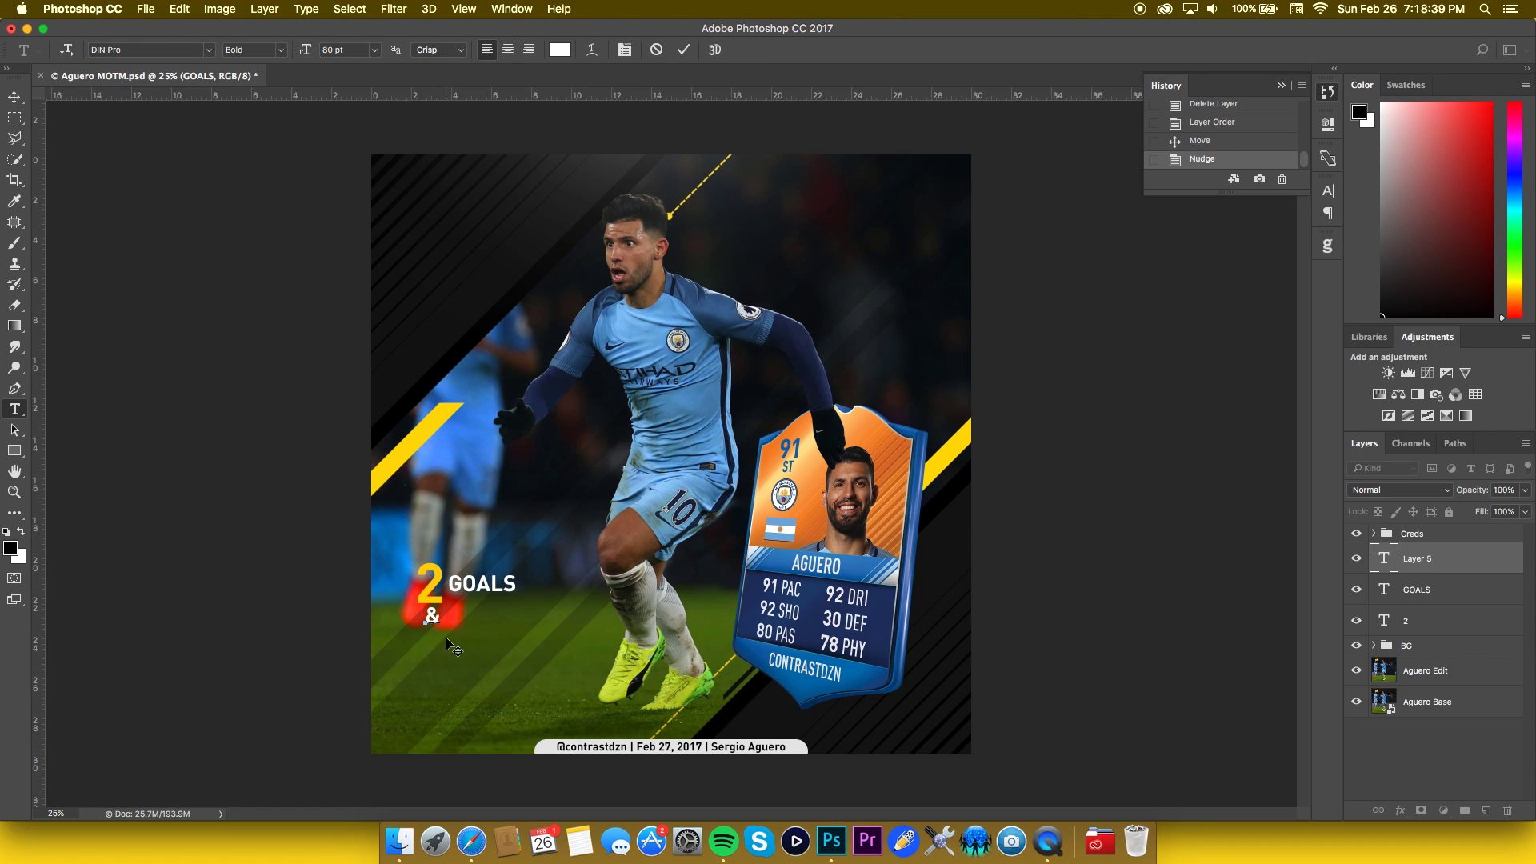
left_click_drag(452, 648, 463, 651)
key("super+Return")
- Duplicate the yellow "2" text layer and place the copy just right of the "&"
left_click(435, 604, "super")
key("super+j")
key("v")
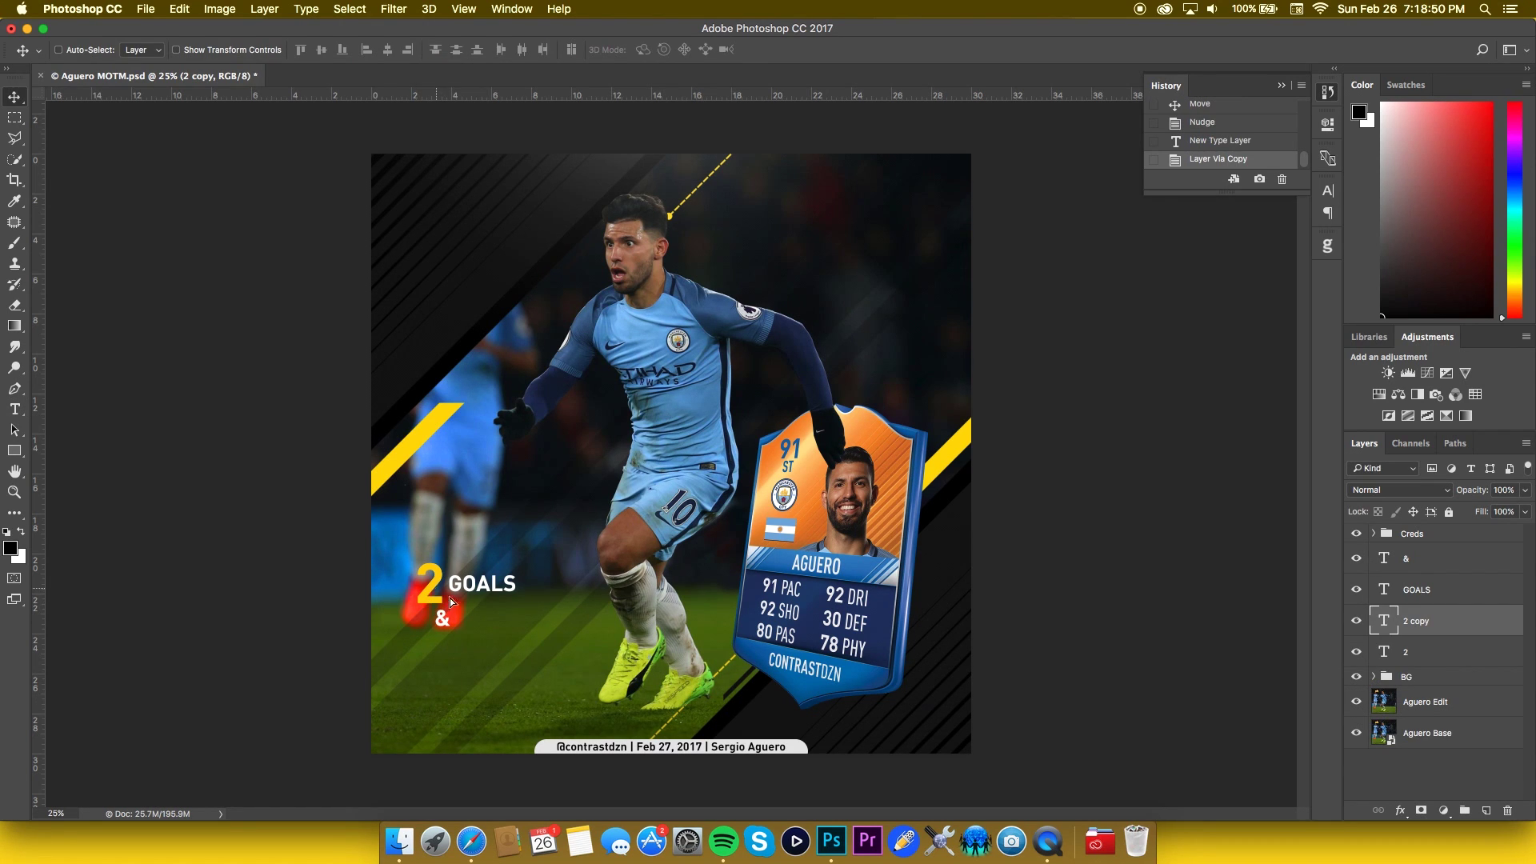
left_click_drag(451, 601, 462, 623)
- Change the copied number to 1 and nudge it left against the "&"
key("t")
double_click(462, 624)
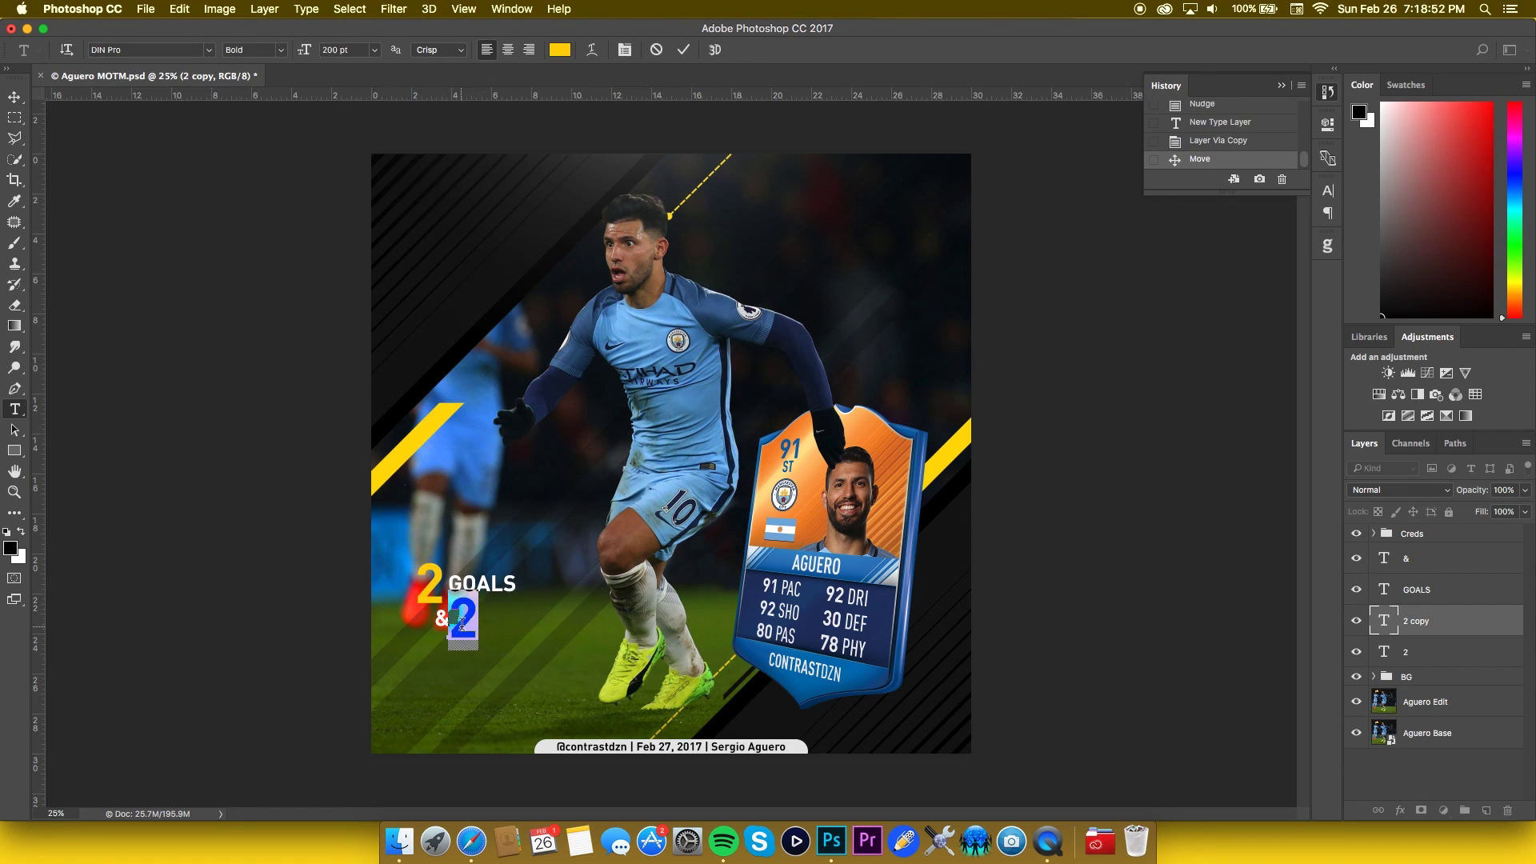
type("1")
key("super+Return")
key("super+Tab")
key("super+Tab")
key("v")
key("Left")
key("Left")
key("Left")
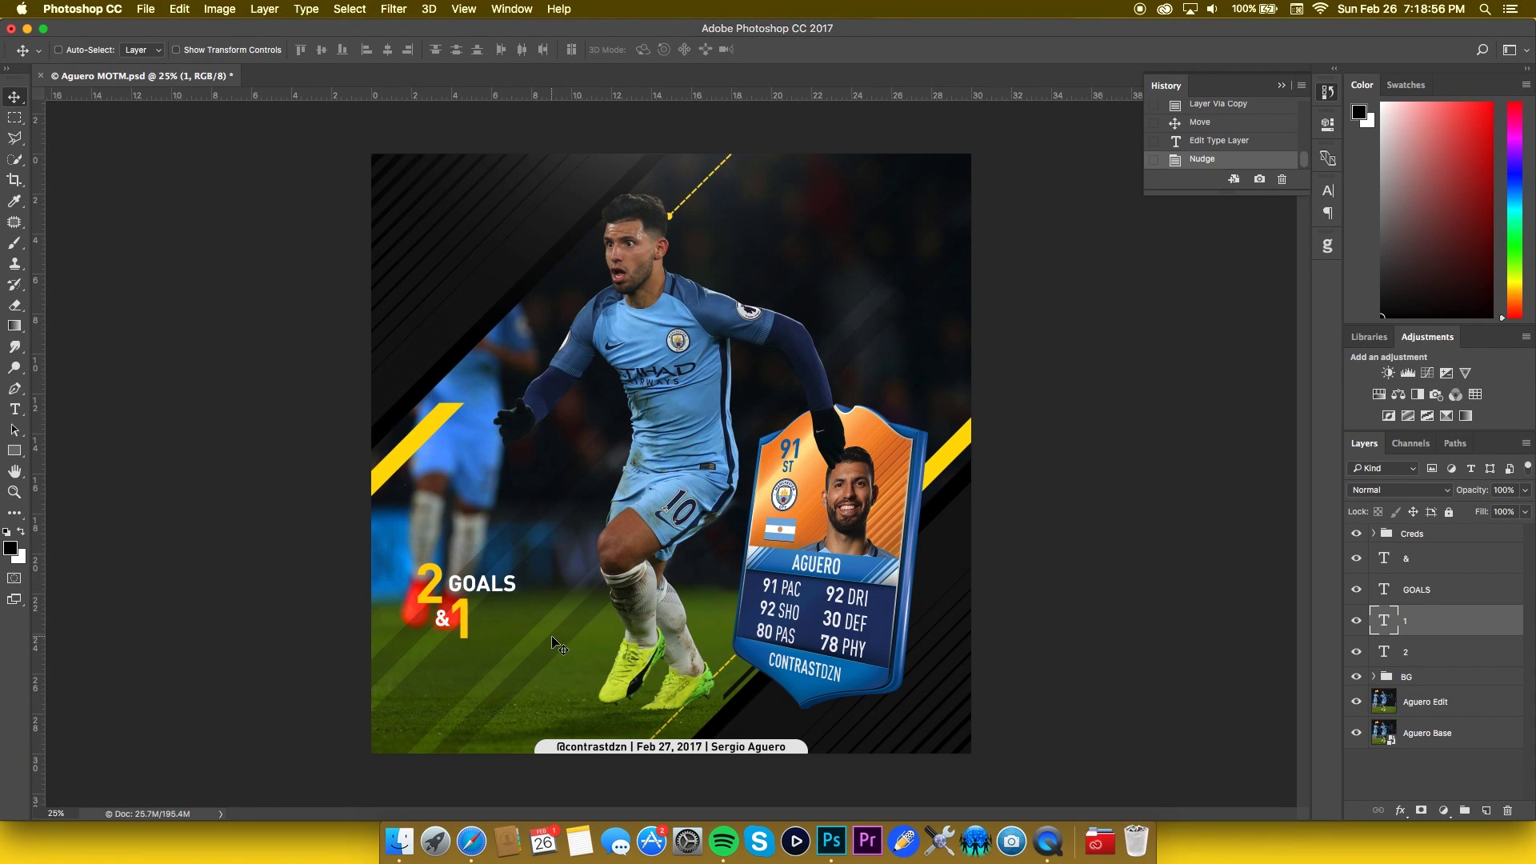
- Duplicate the GOALS text layer and nudge the copy down and right to sit beside the "1"
left_click(1419, 600)
key("super+j")
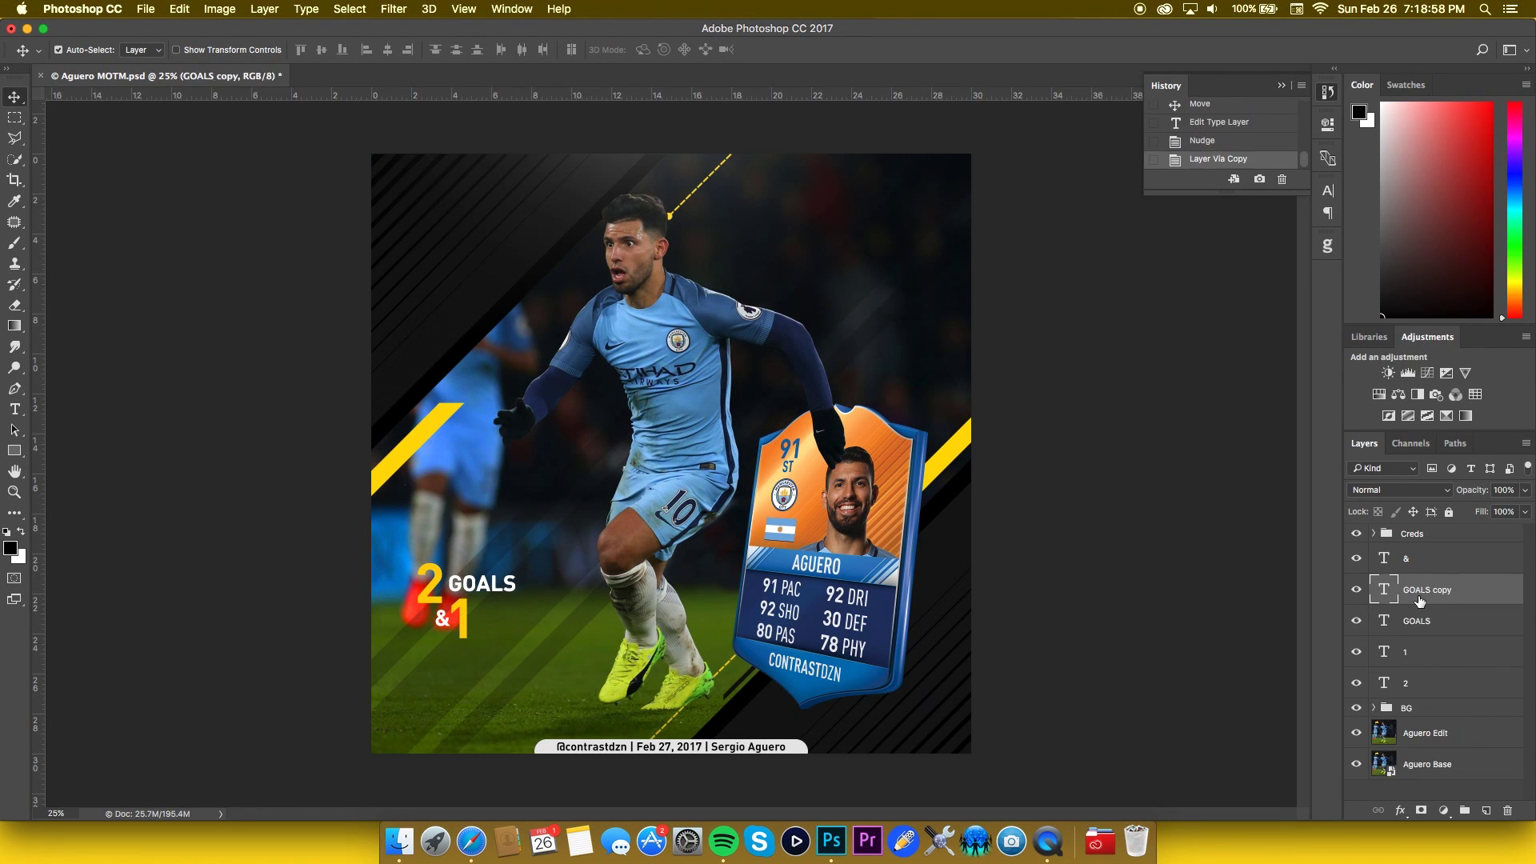
key("shift+Down")
key("shift+Down")
key("shift+Down")
key("shift+Down")
key("shift+Down")
key("shift+Down")
key("shift+Down")
key("shift+Down")
key("shift+Down")
key("shift+Down")
key("shift+Down")
key("shift+Down")
key("shift+Down")
key("shift+Down")
key("shift+Down")
key("shift+Down")
key("shift+Down")
key("shift+Down")
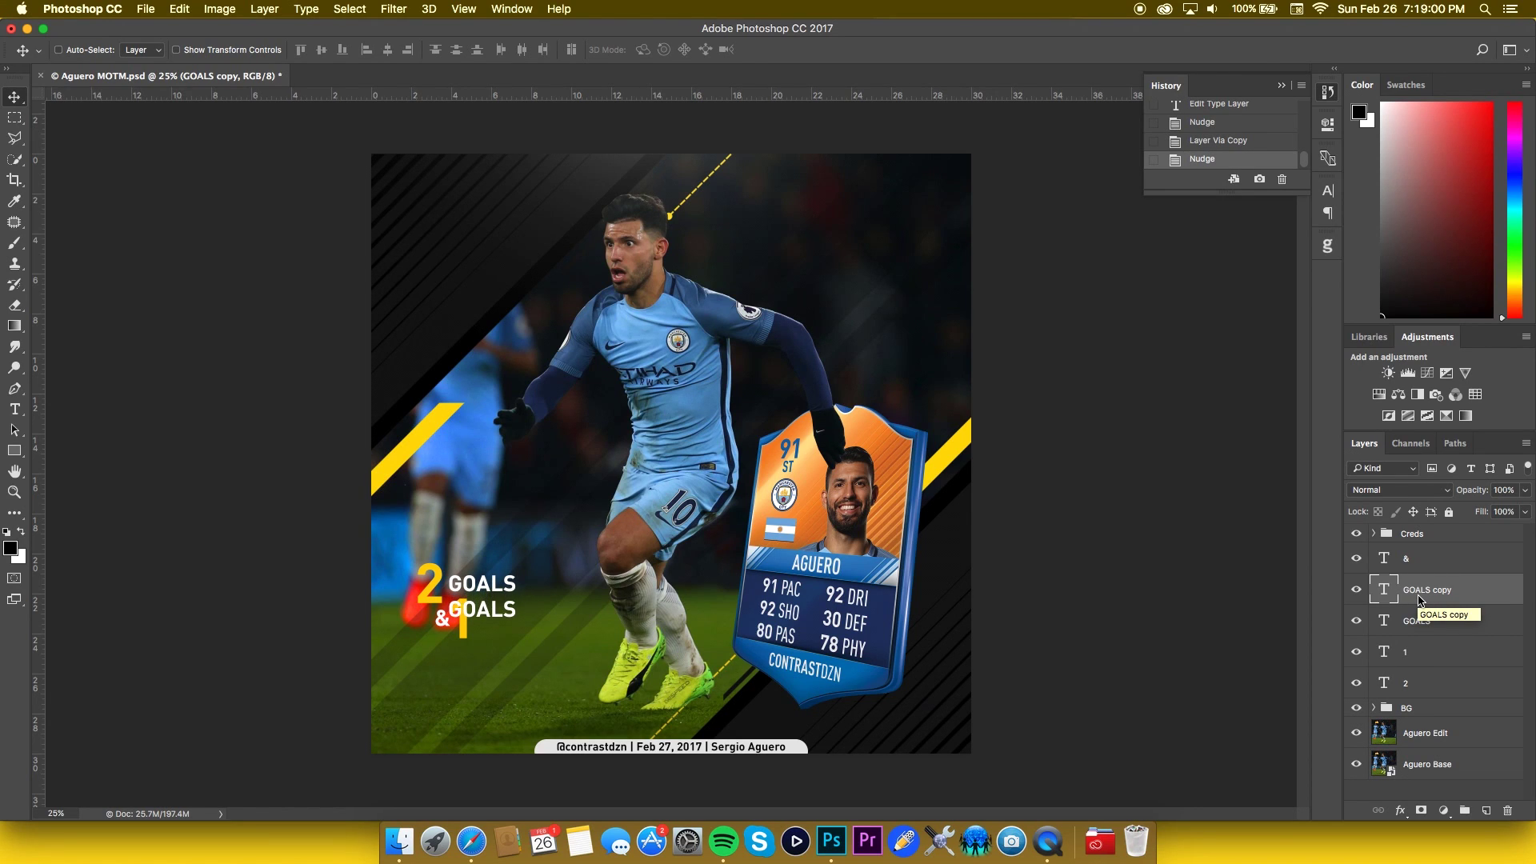
key("shift+Right")
key("shift+Right")
key("shift+Right")
key("shift+Right")
key("shift+Right")
key("shift+Right")
key("shift+Right")
key("shift+Right")
key("shift+Right")
key("shift+Right")
key("shift+Right")
key("shift+Right")
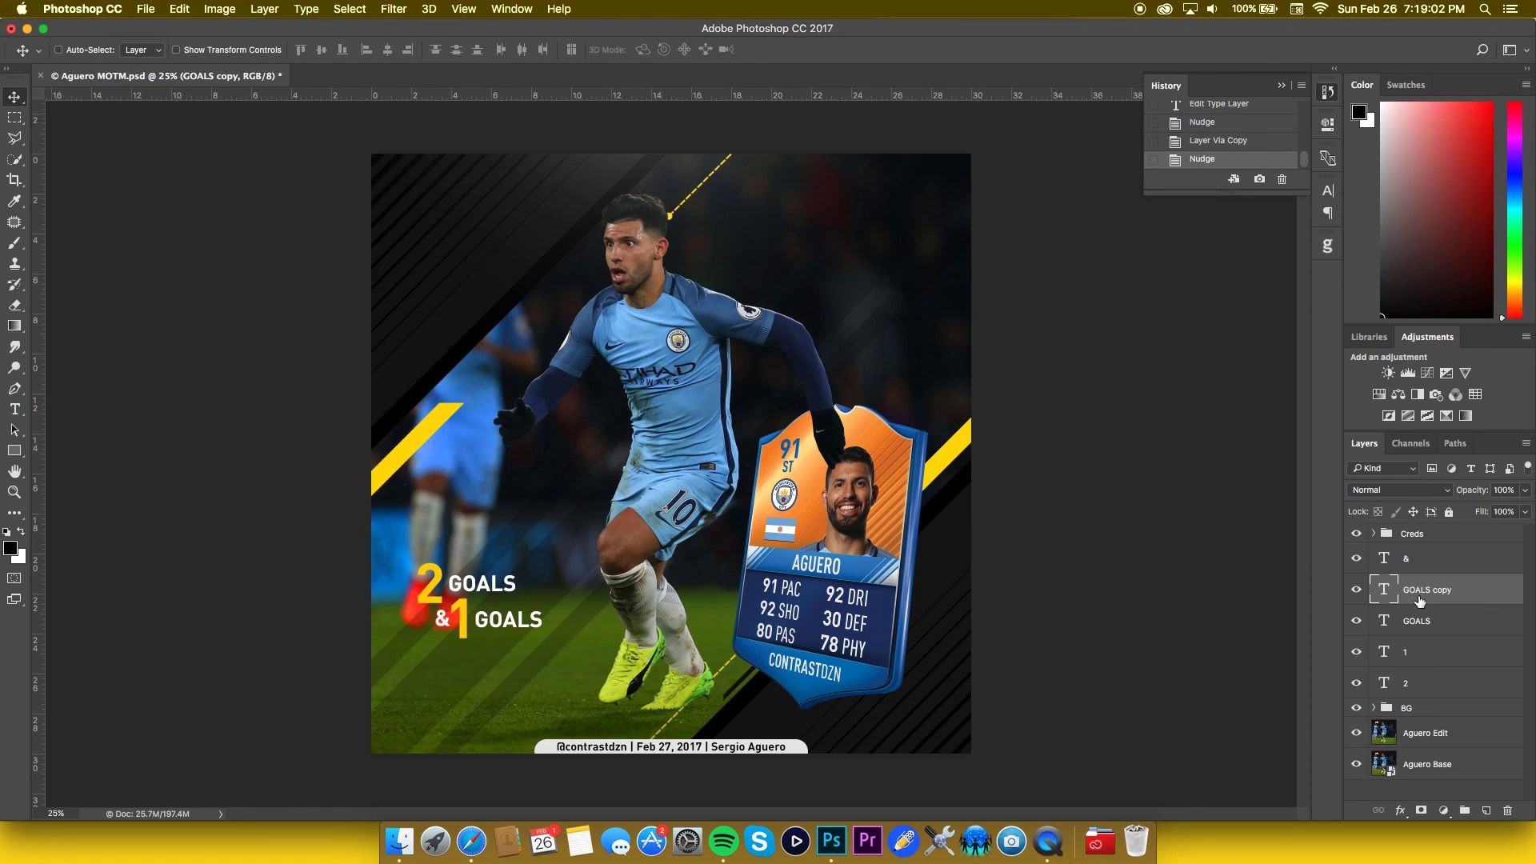
- Replace the copied GOALS text beside the "1" with ASSIST
key("t")
double_click(535, 623)
type("ASSIST")
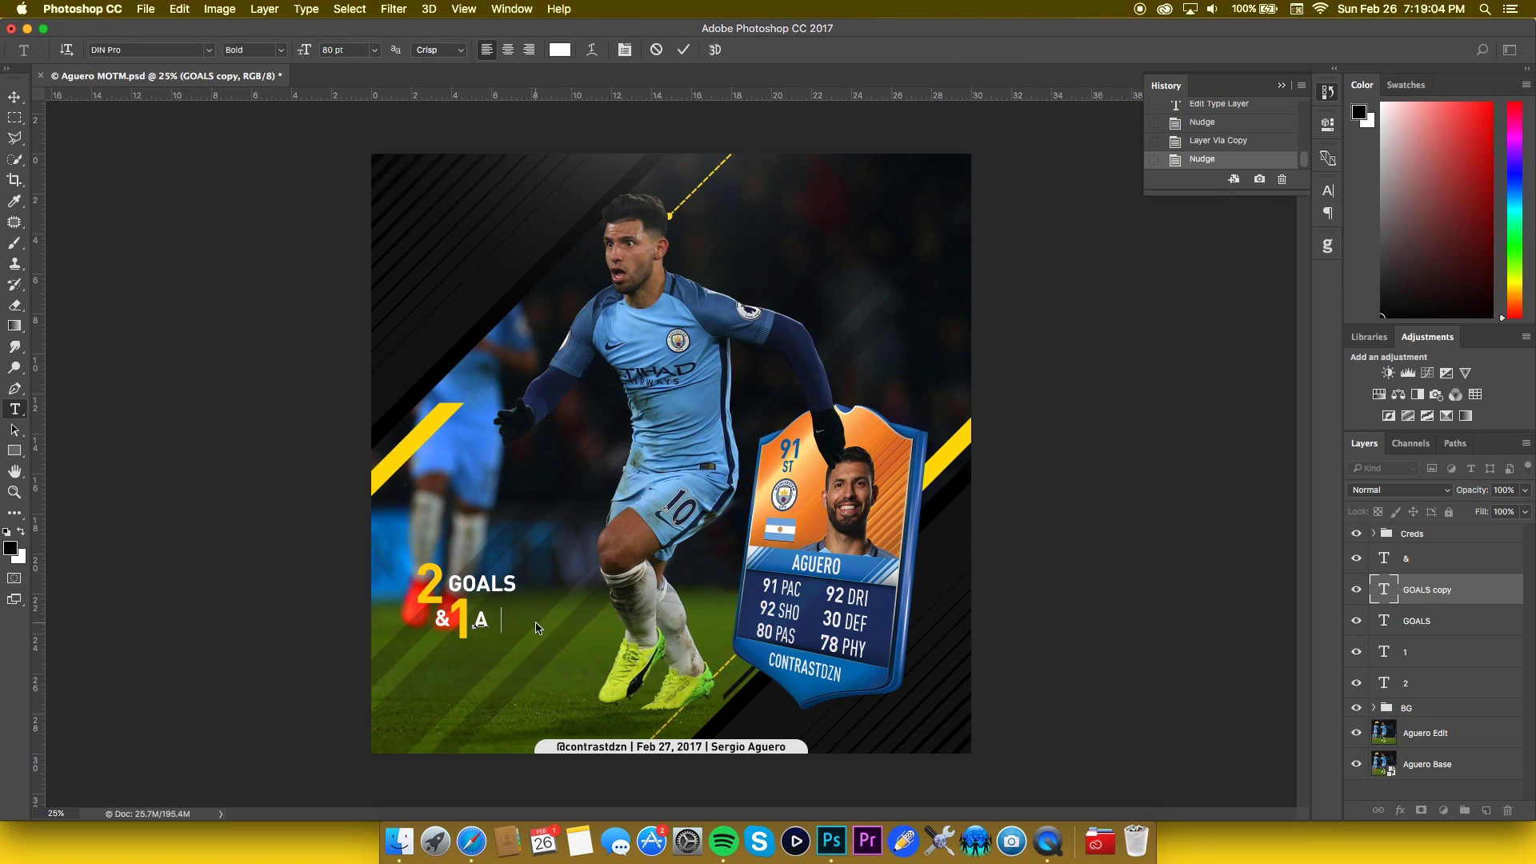
key("super+Return")
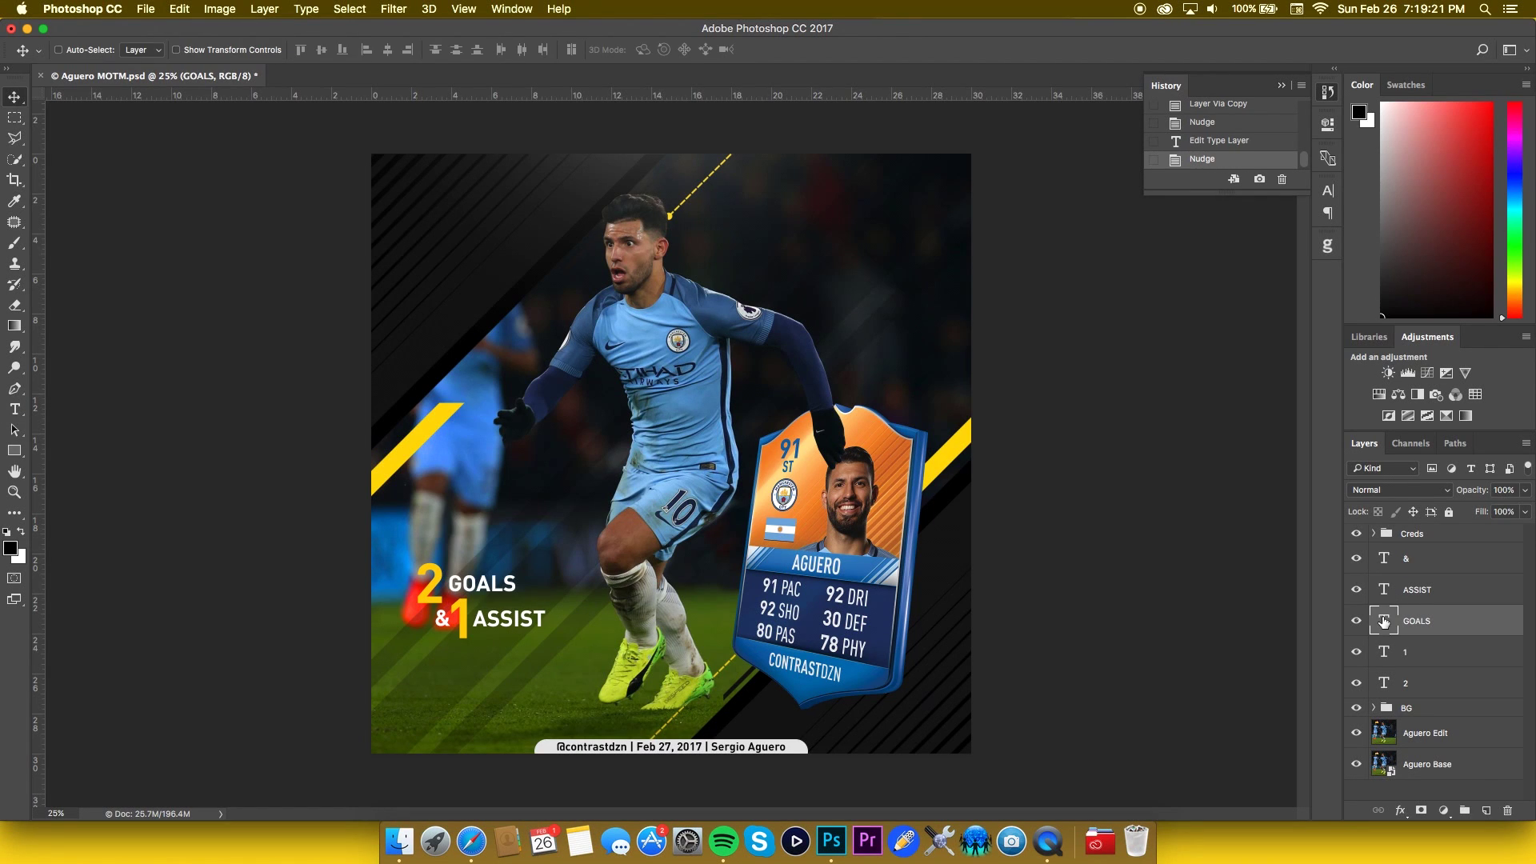
- Set the font style of the GOALS text to Condensed Black
double_click(1386, 622)
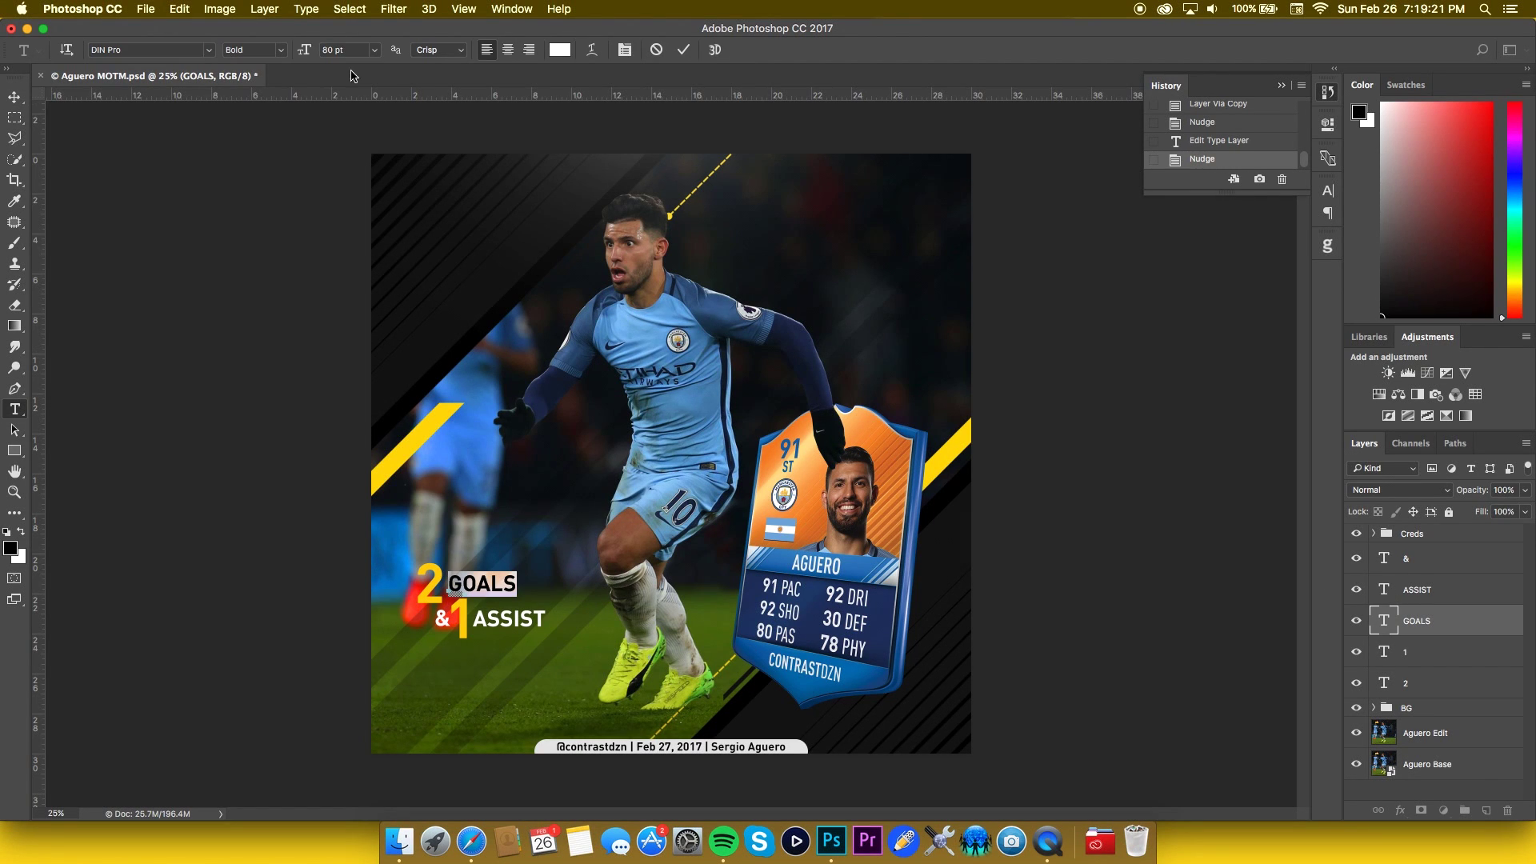
left_click(281, 51)
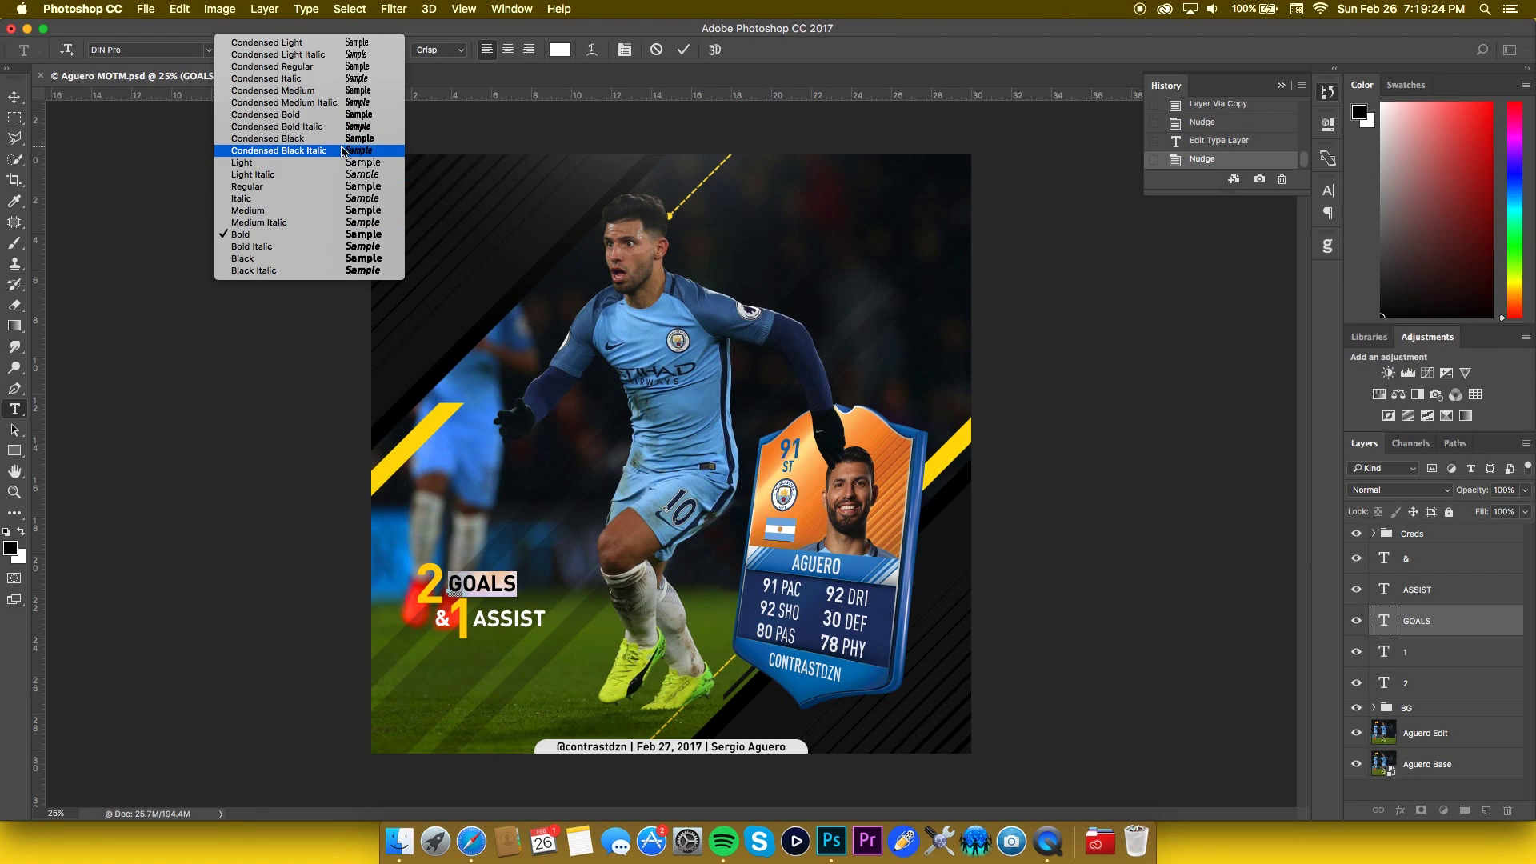
left_click(340, 138)
key("super+Return")
key("v")
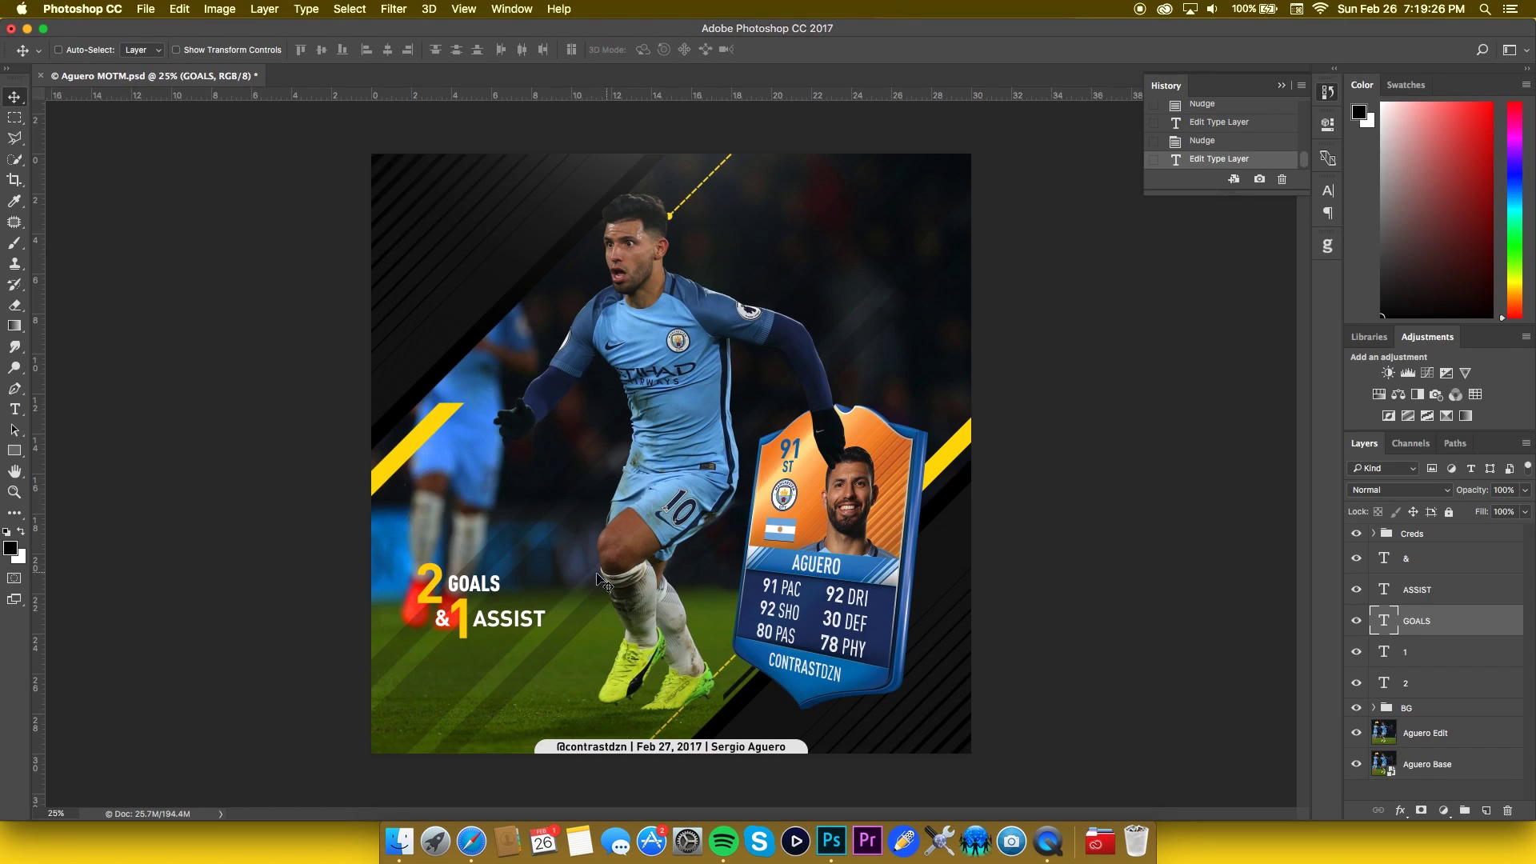
- Scale the GOALS text up to about 118 pt with Free Transform and nudge it up beside the "2"
key("super+t")
left_click_drag(503, 573, 526, 569)
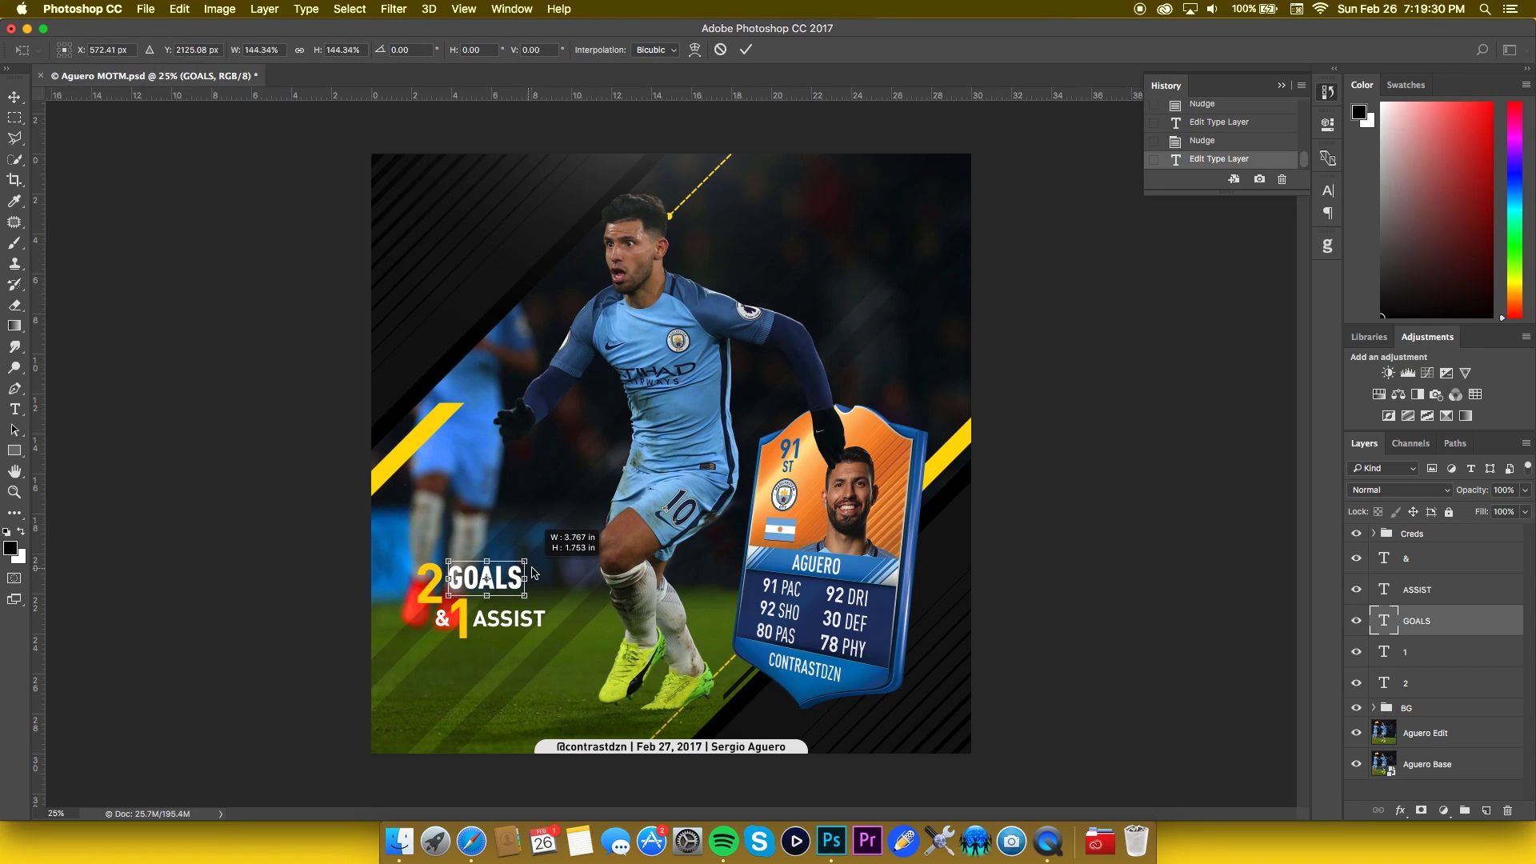
key("Return")
key("shift+Up")
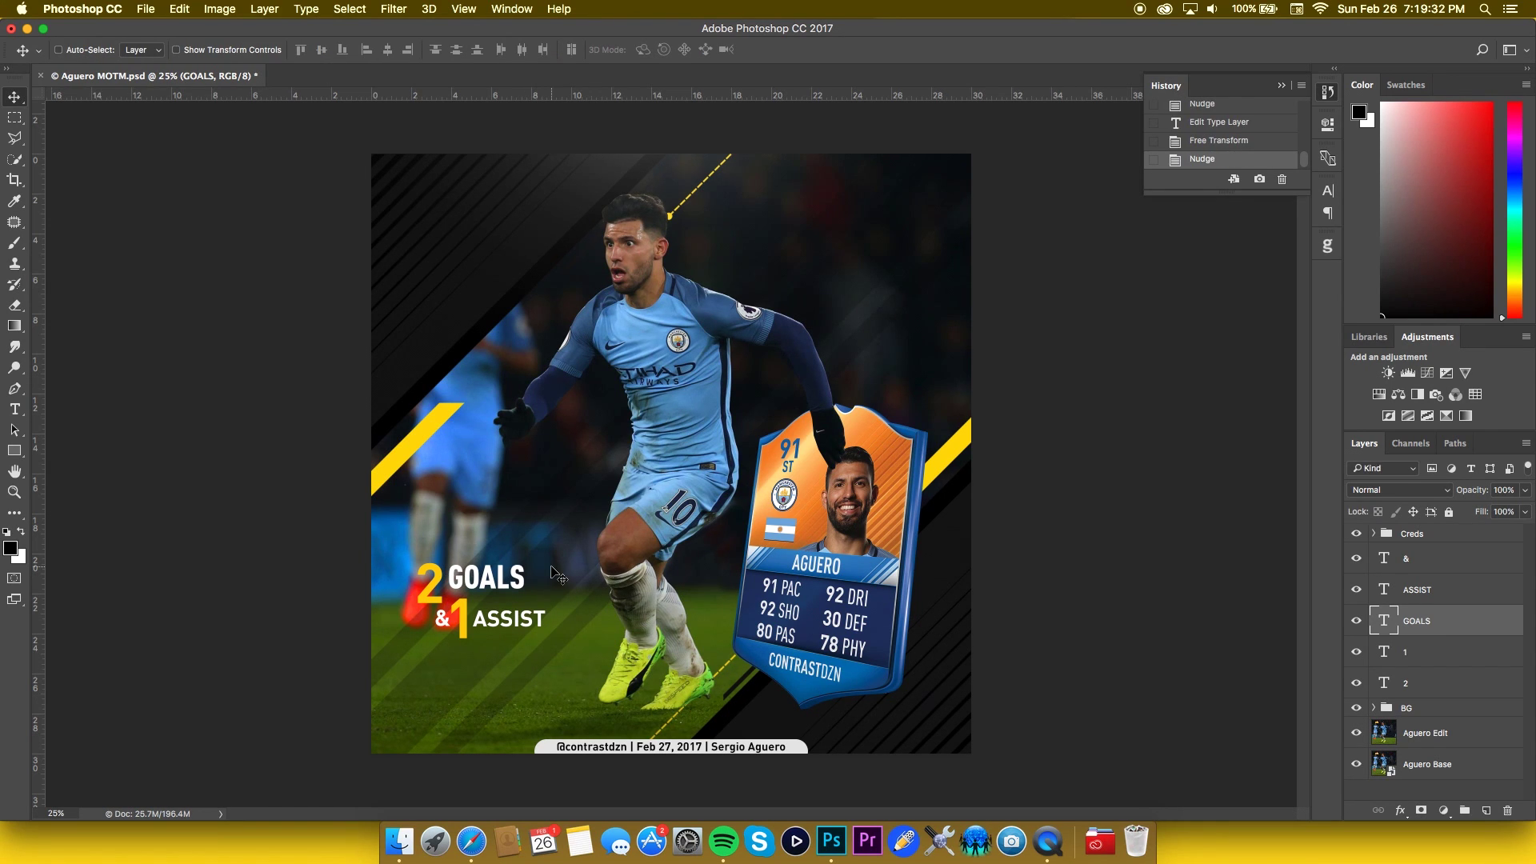
key("t")
key("v")
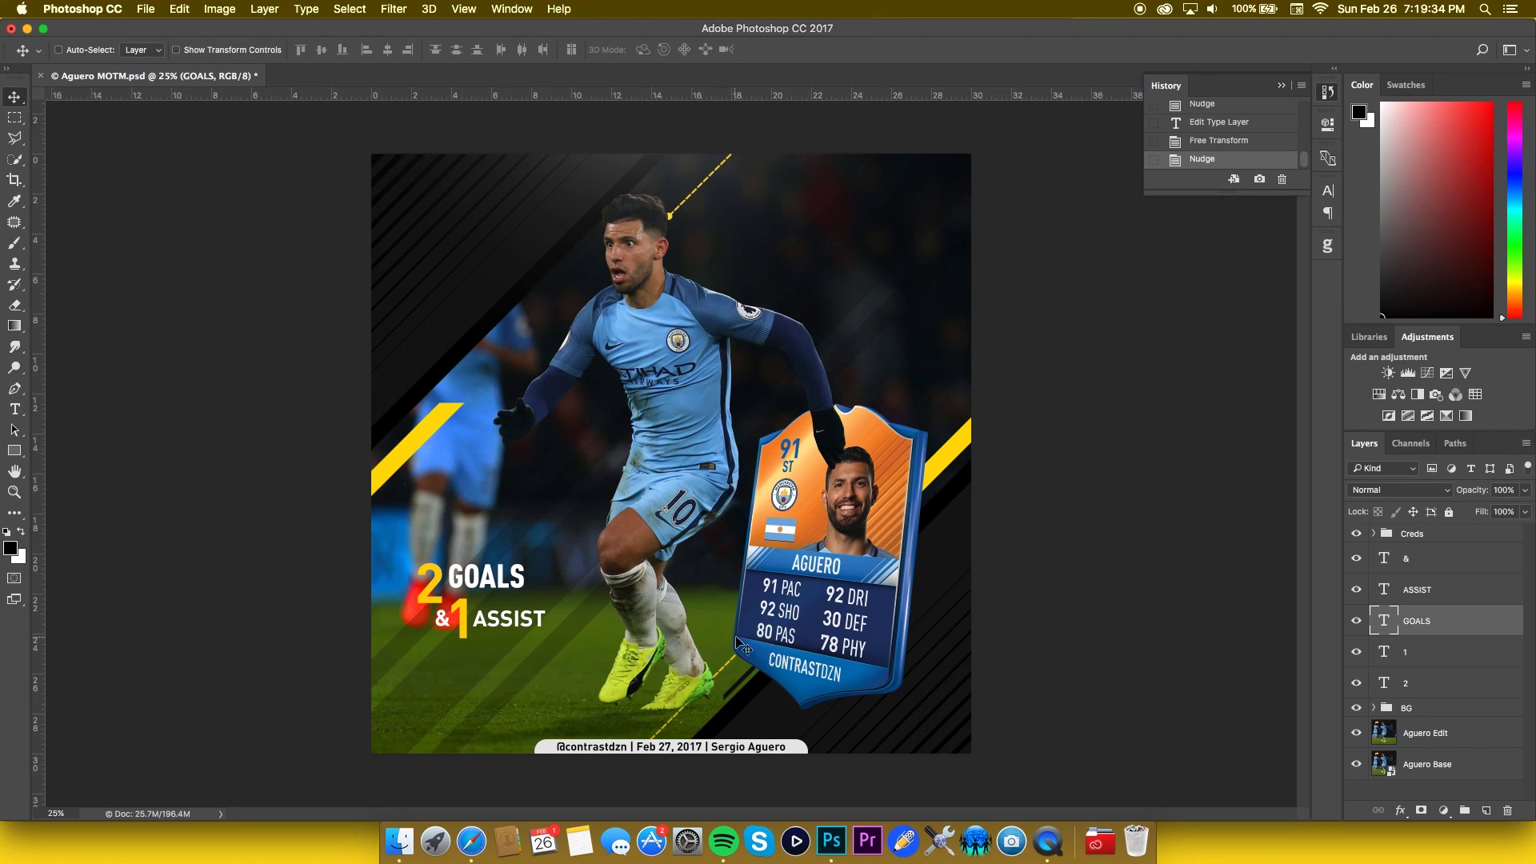
- Delete the ASSIST layer and put a duplicate of the restyled GOALS text beside the "1" instead
left_click(1442, 588)
key("BackSpace")
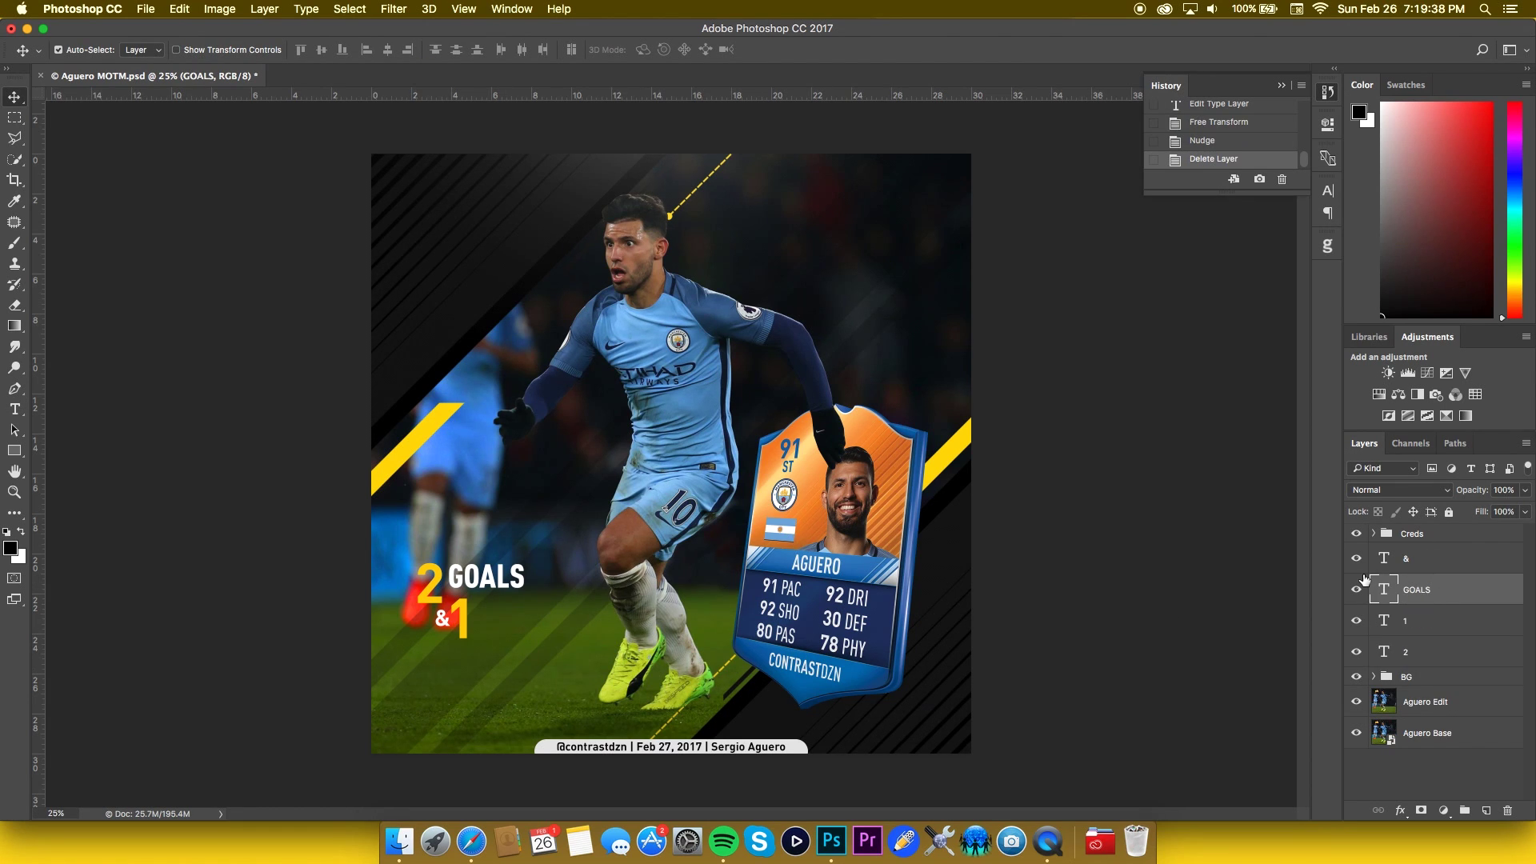
key("super+j")
left_click_drag(494, 571, 513, 605)
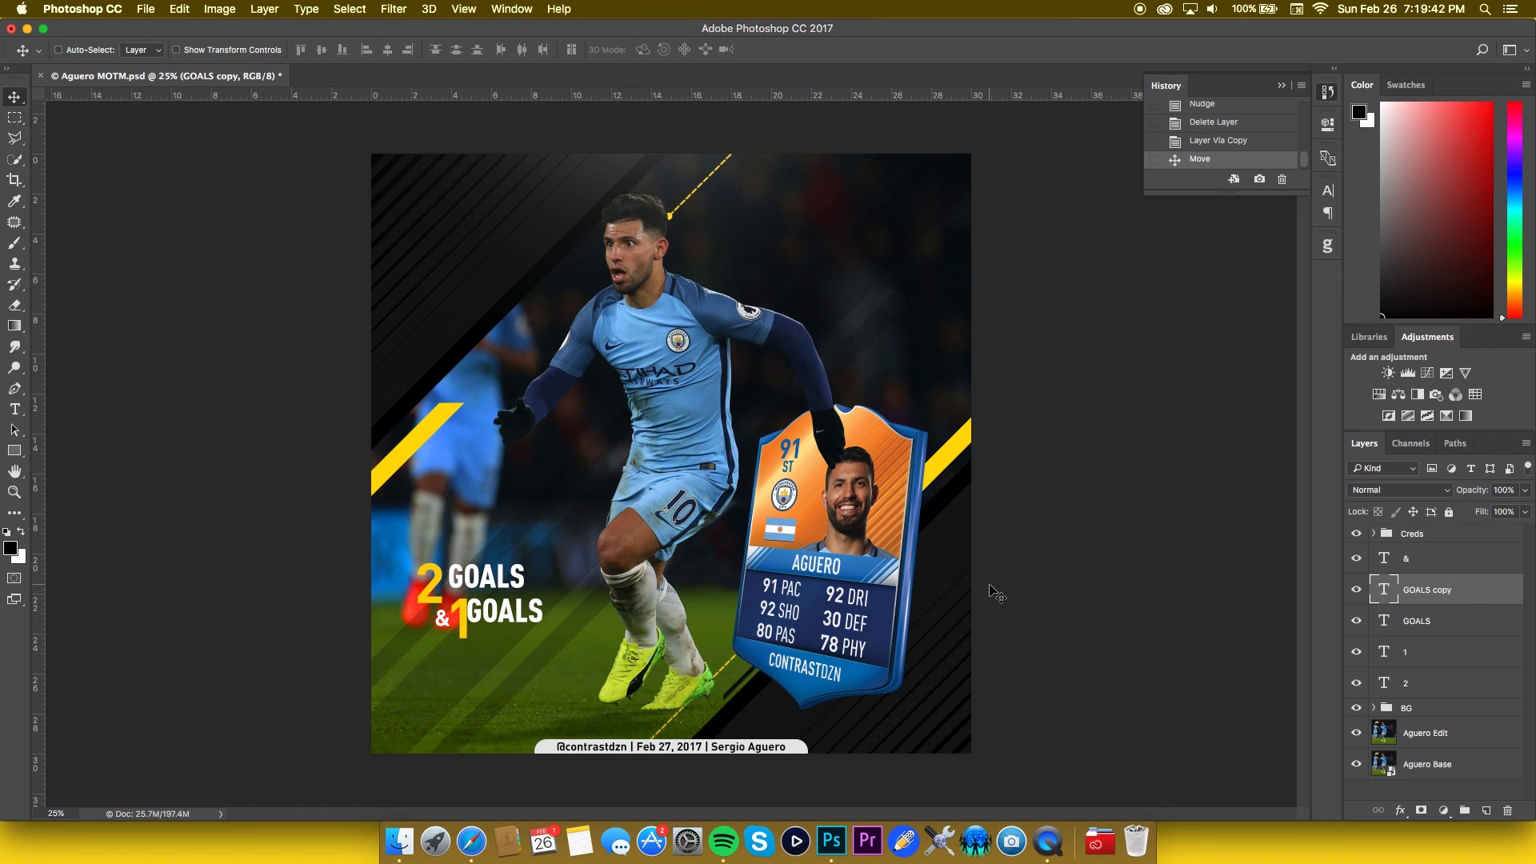
- Change the copied GOALS text to ASSIST and nudge it right, slightly clear of the "1"
key("t")
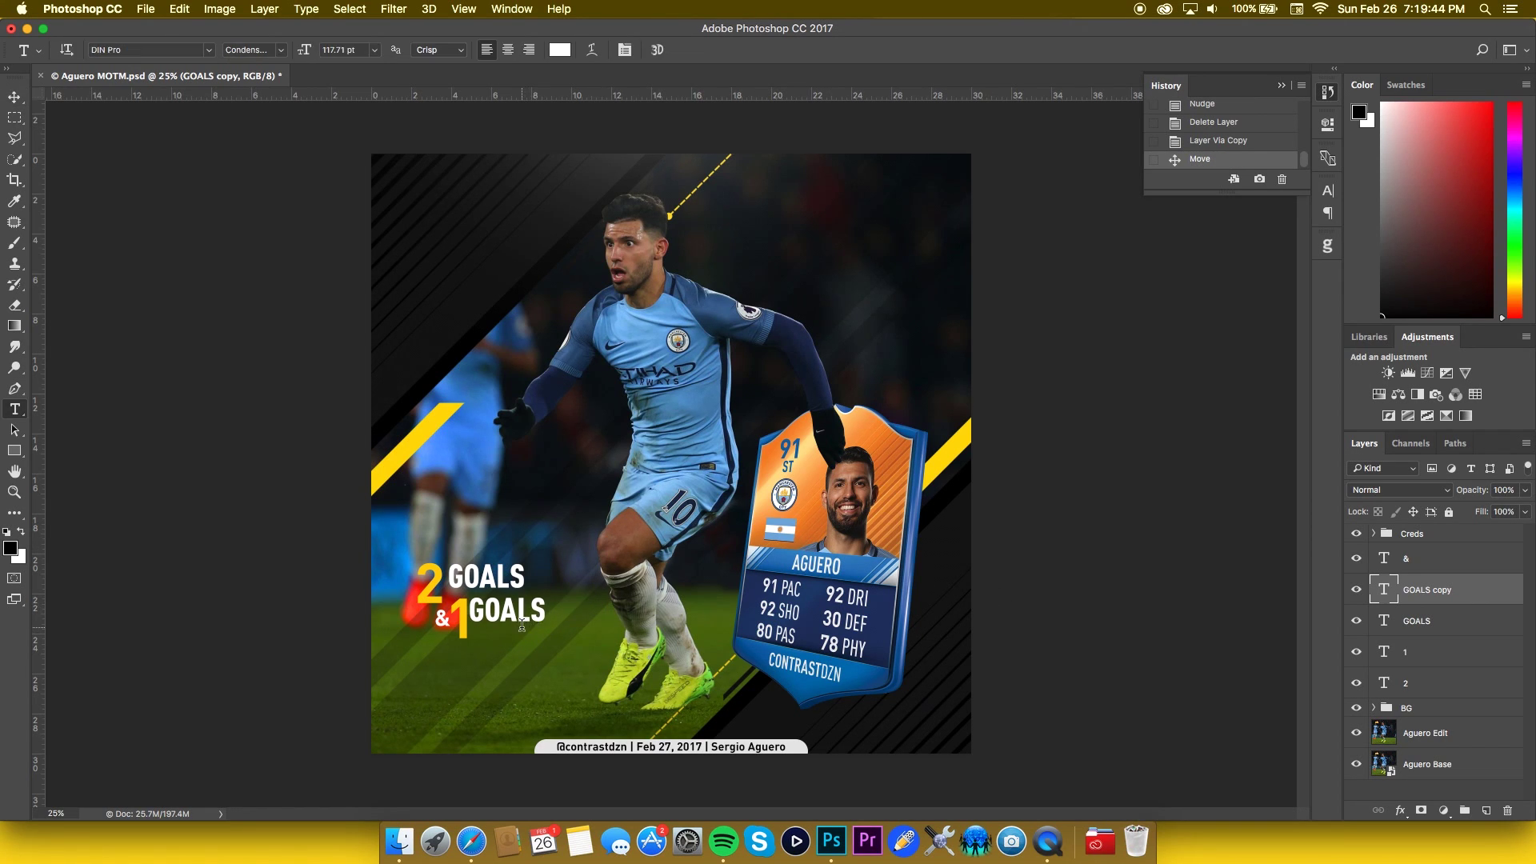
double_click(531, 610)
type("ASSISR")
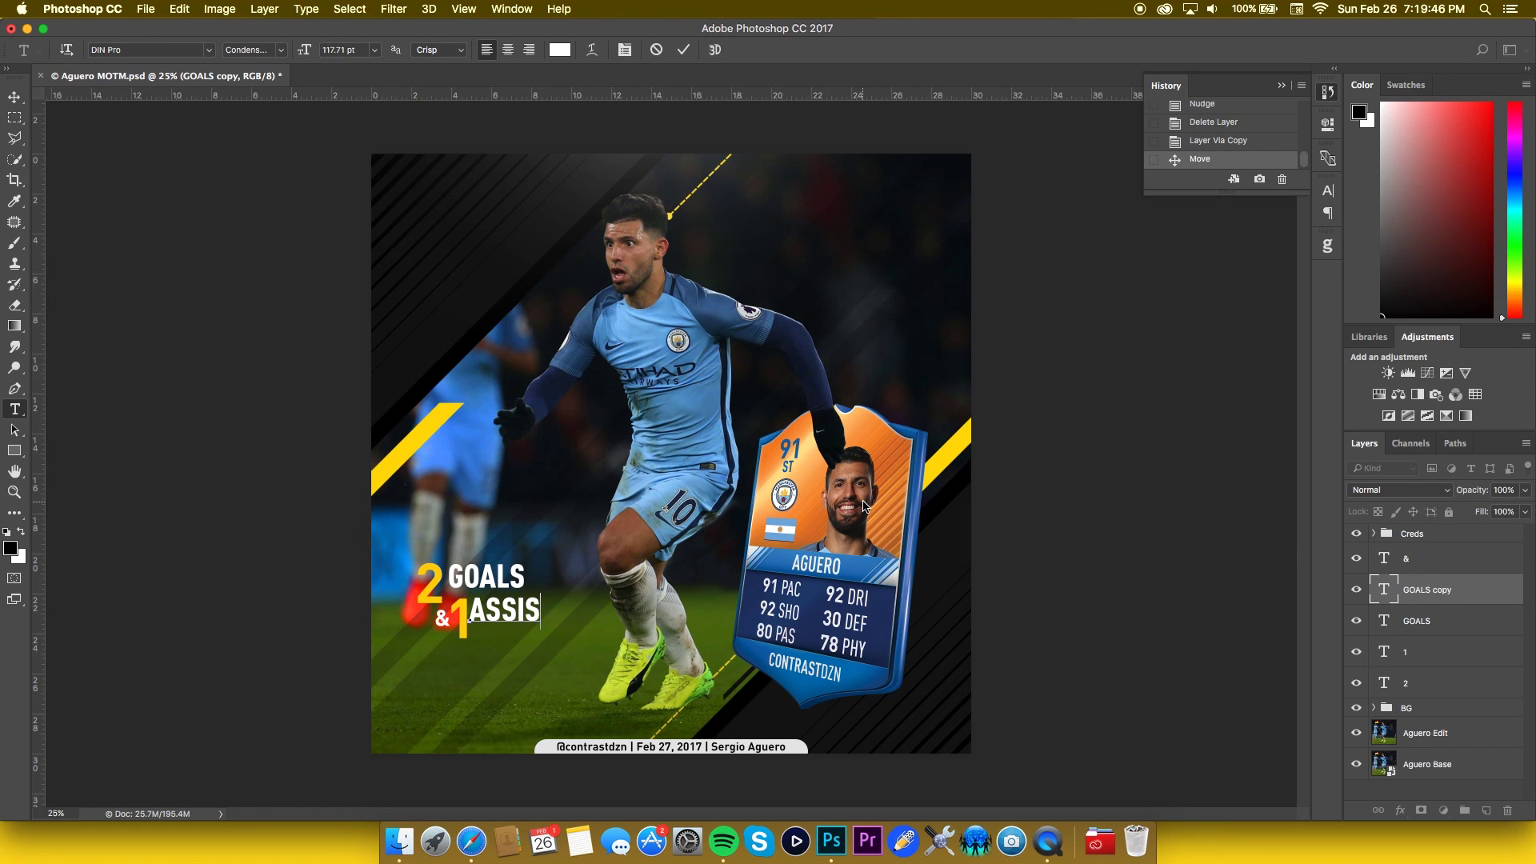
key("BackSpace")
type("TS")
key("BackSpace")
key("super+Return")
key("v")
key("Right")
key("Right")
key("Right")
key("Right")
key("Right")
key("Right")
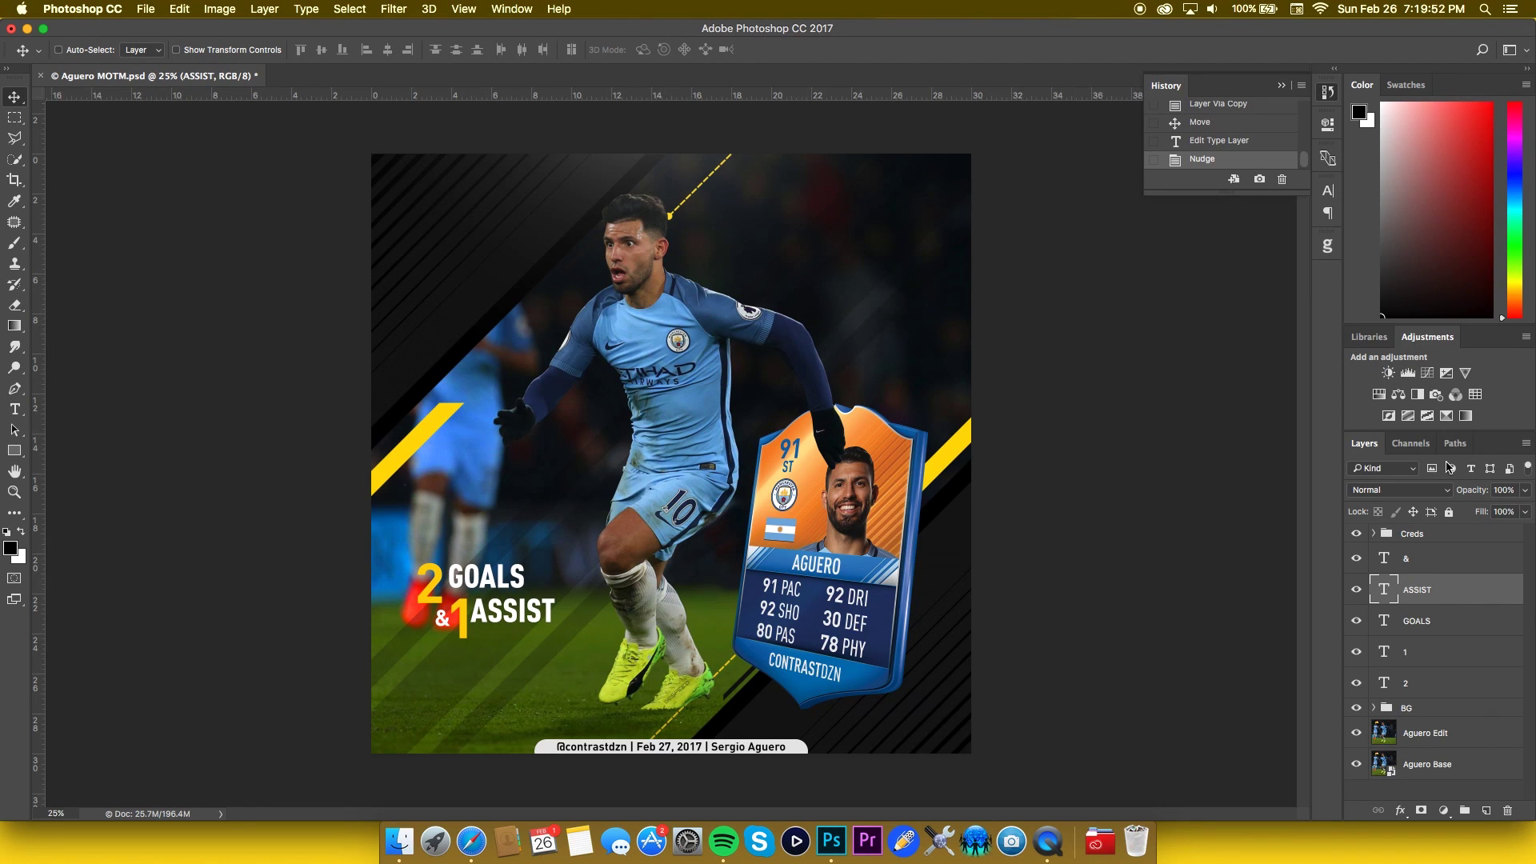
- Nudge the GOALS text slightly down beside the "2"
left_click(1474, 621)
key("Down")
key("Down")
key("Down")
key("Down")
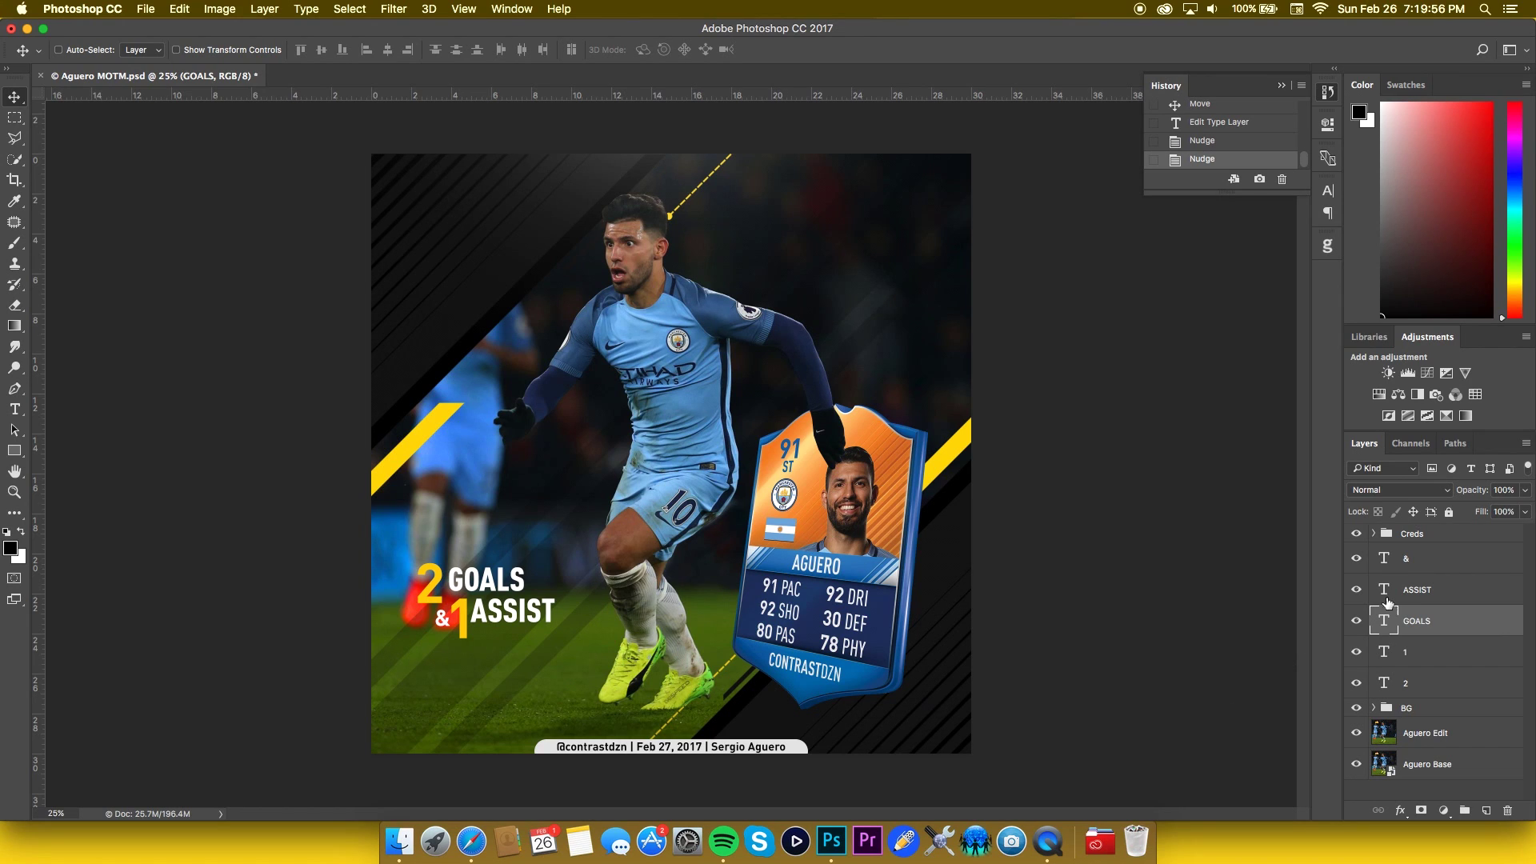
- Set the "&" text to DIN Pro Condensed Black and nudge it into place beside the "1"
left_click(1465, 557)
key("t")
double_click(441, 618)
left_click(283, 51)
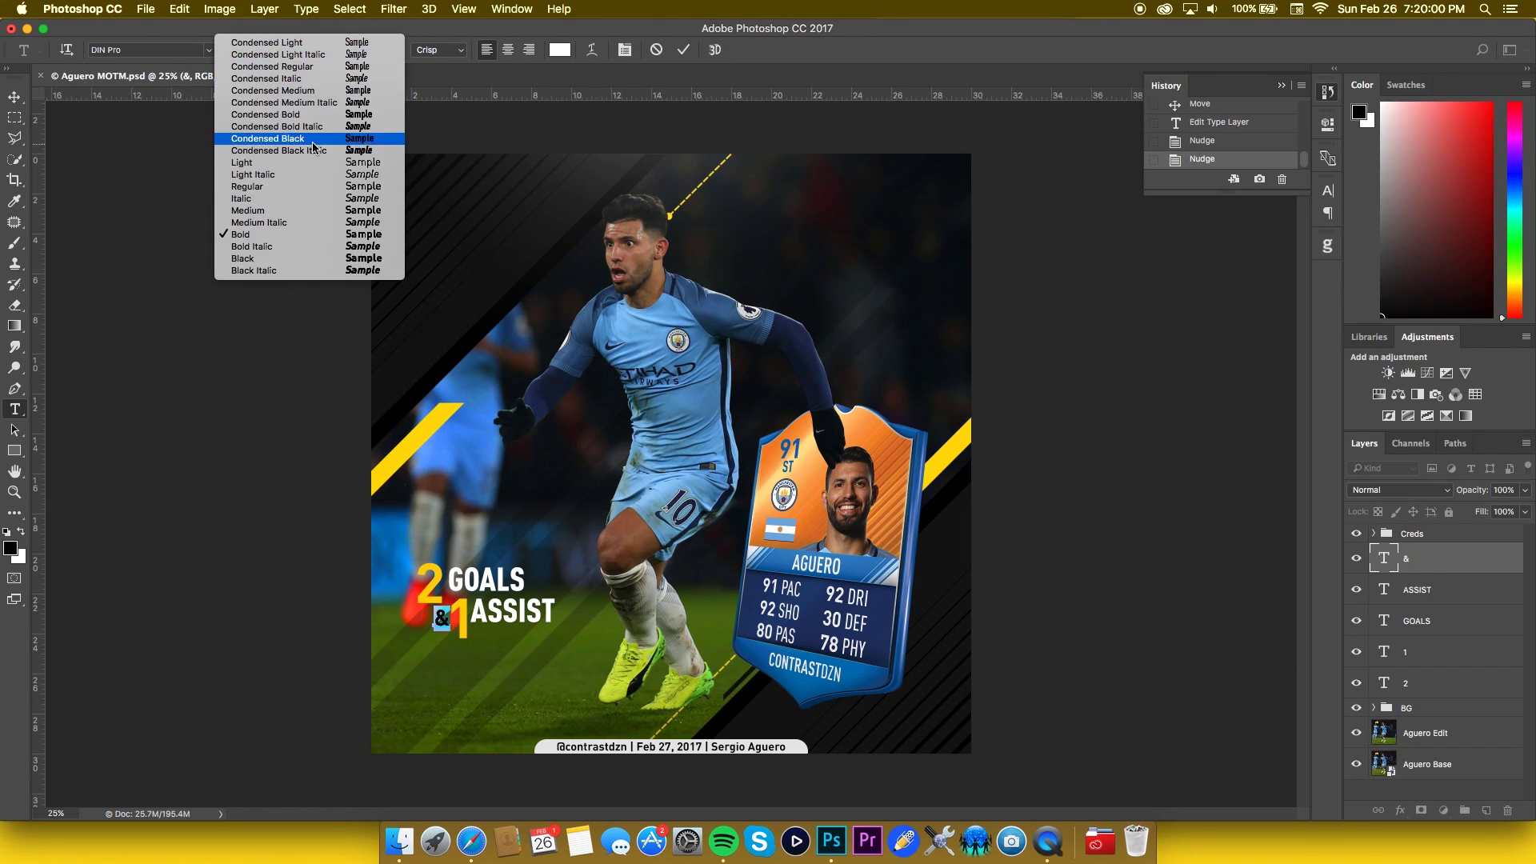
left_click(695, 234)
key("super+Return")
key("v")
key("shift+Left")
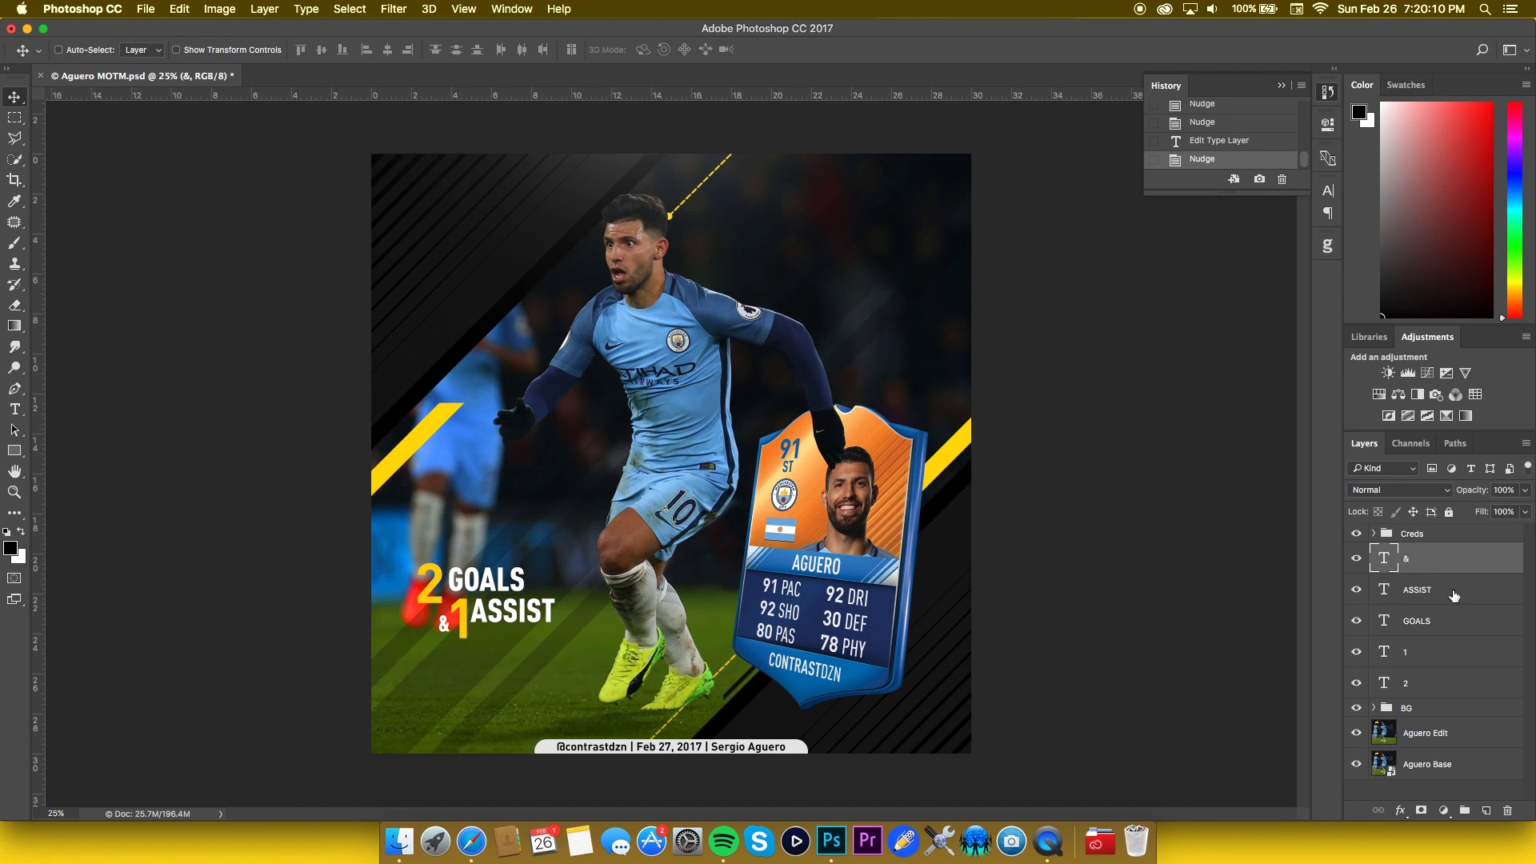
- Shift the "&", "1" and ASSIST texts together slightly left beneath the "2 GOALS" line
left_click(1440, 654, "super")
left_click(1442, 592, "super")
key("shift+Left")
key("shift+Left")
key("shift+Left")
key("shift+Left")
key("shift+Left")
key("shift+Left")
key("shift+Left")
key("shift+Left")
key("shift+Left")
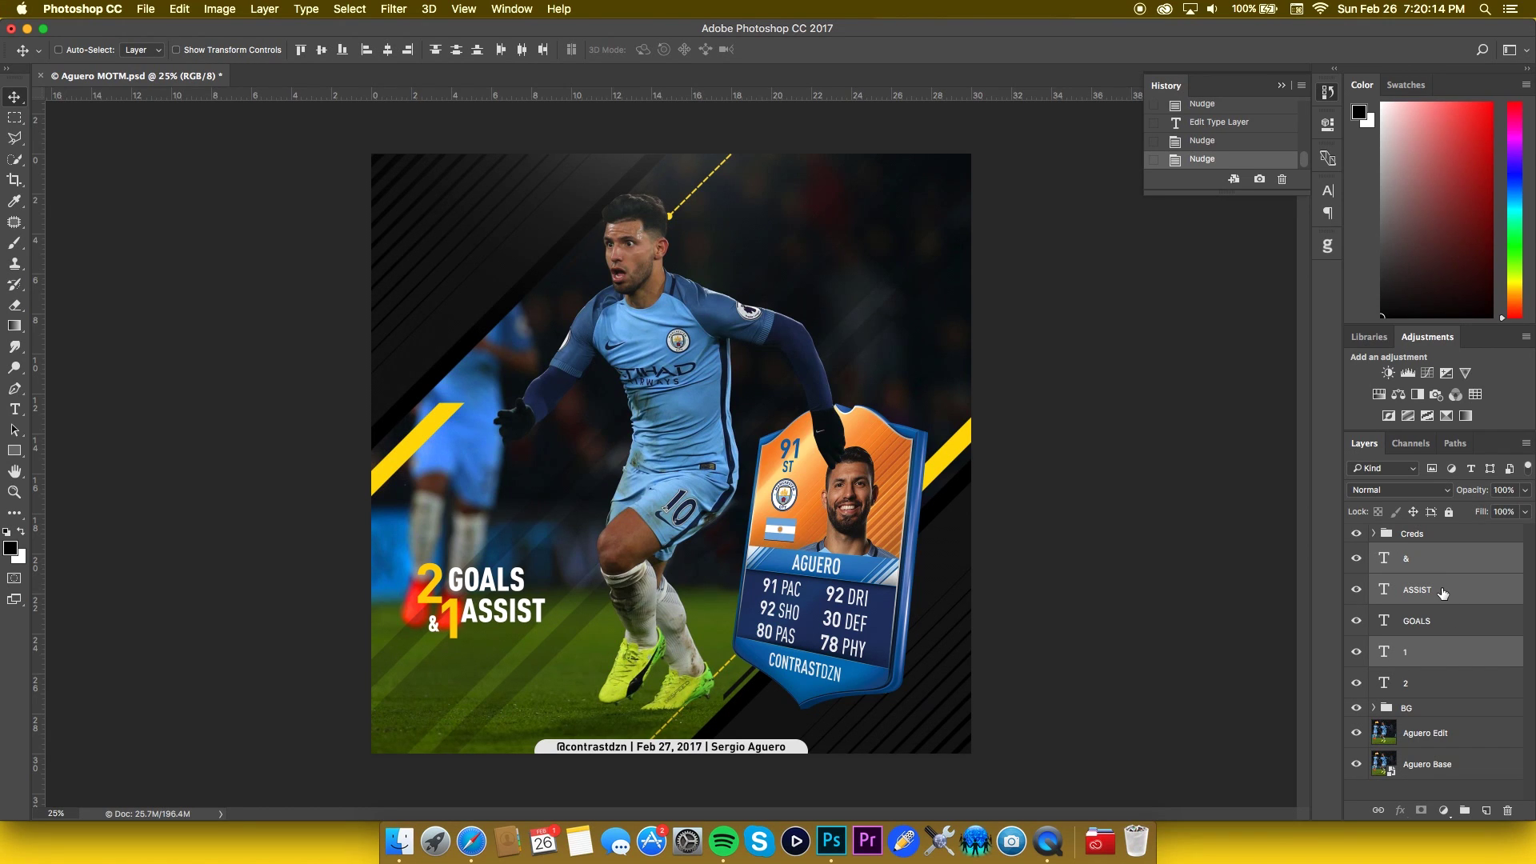
key("shift+Right")
key("shift+Right")
key("shift+Right")
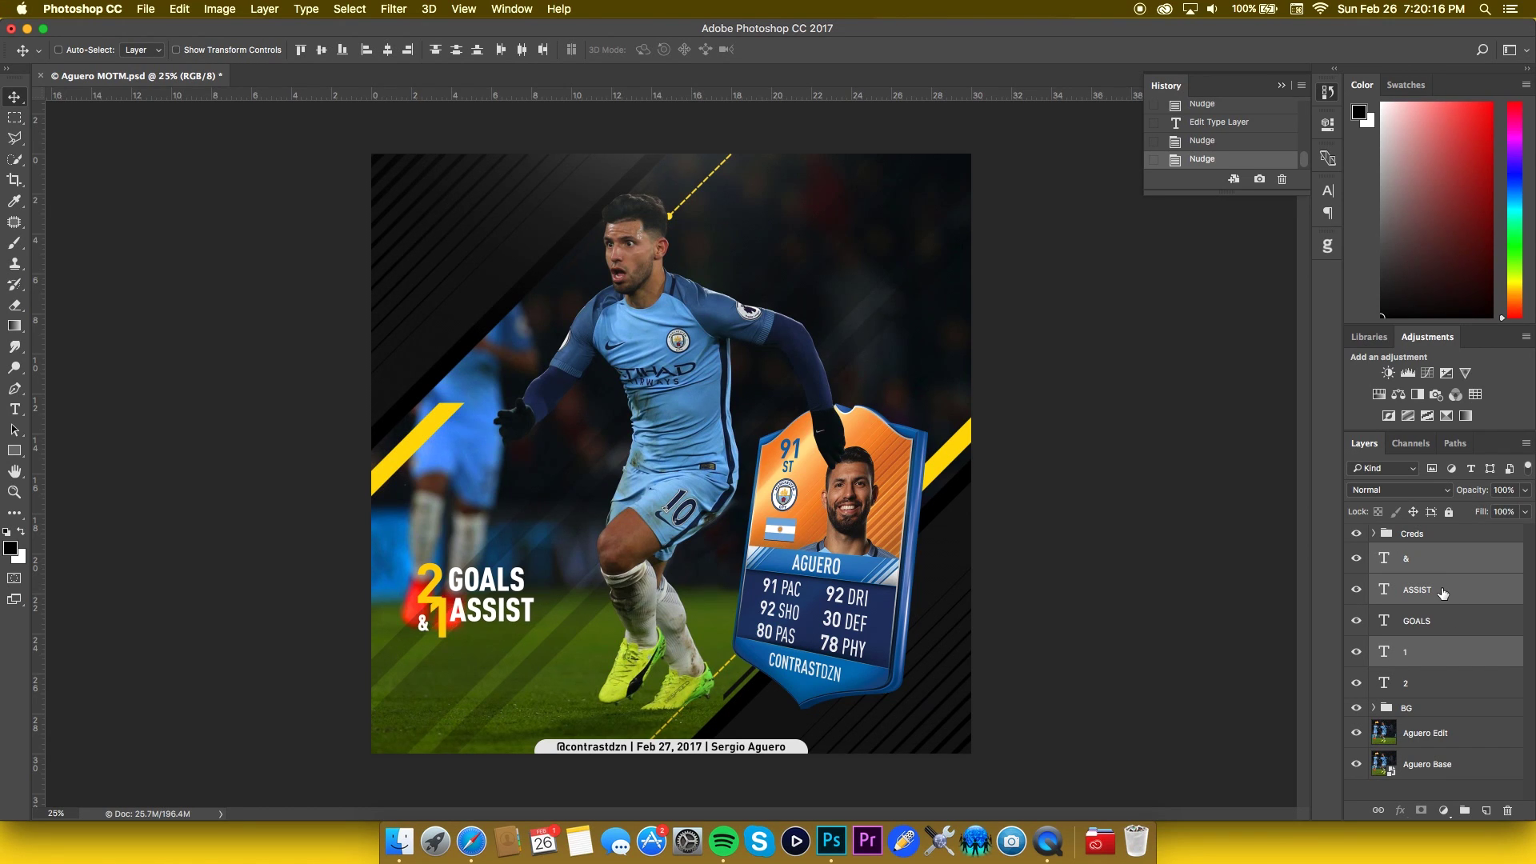
key("shift+Right")
key("shift+Right")
key("shift+Right")
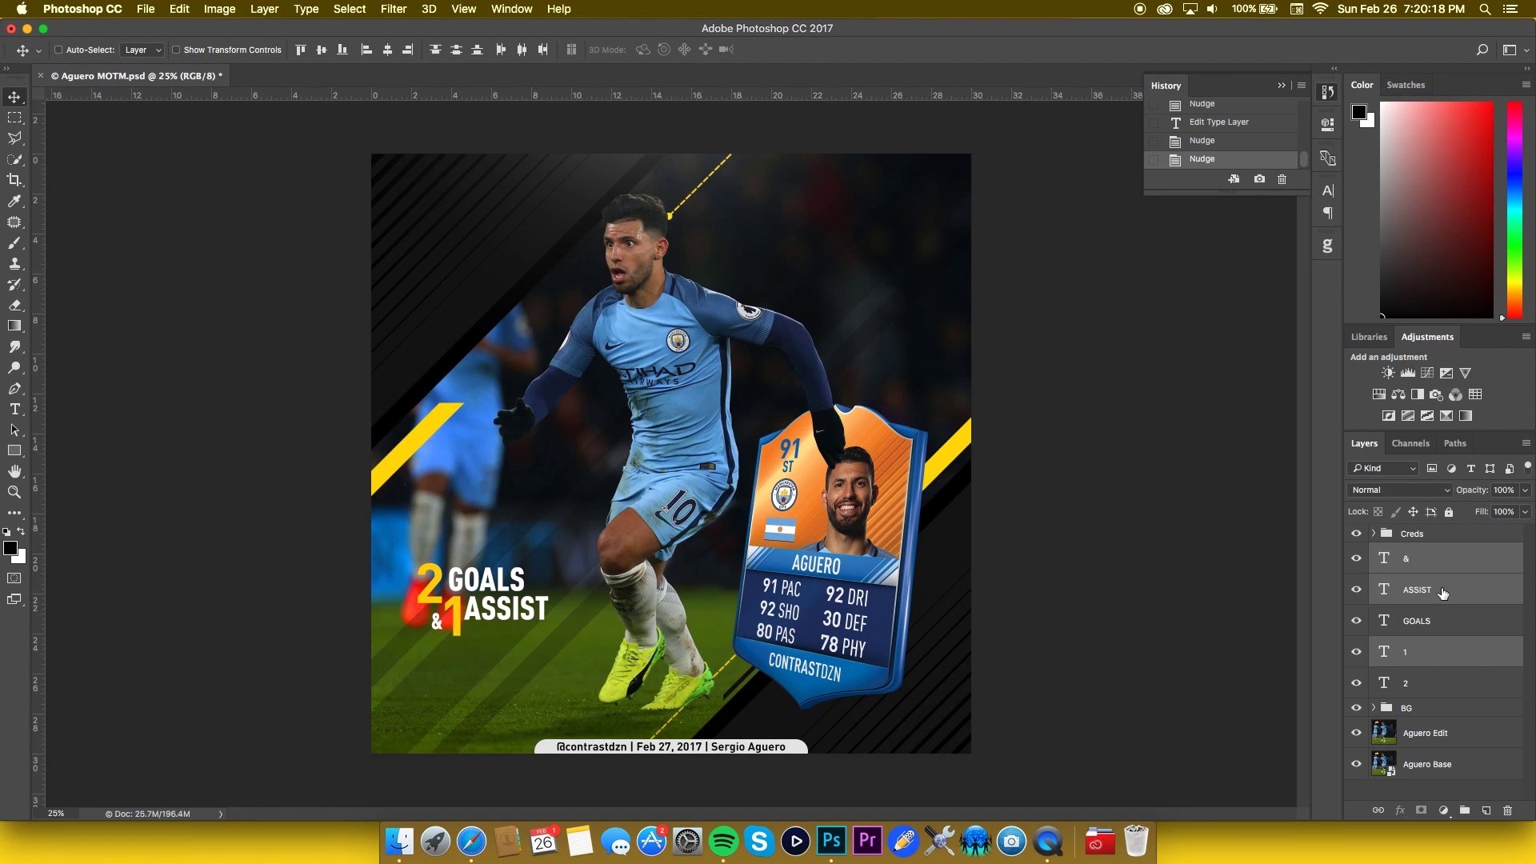
key("shift+Right")
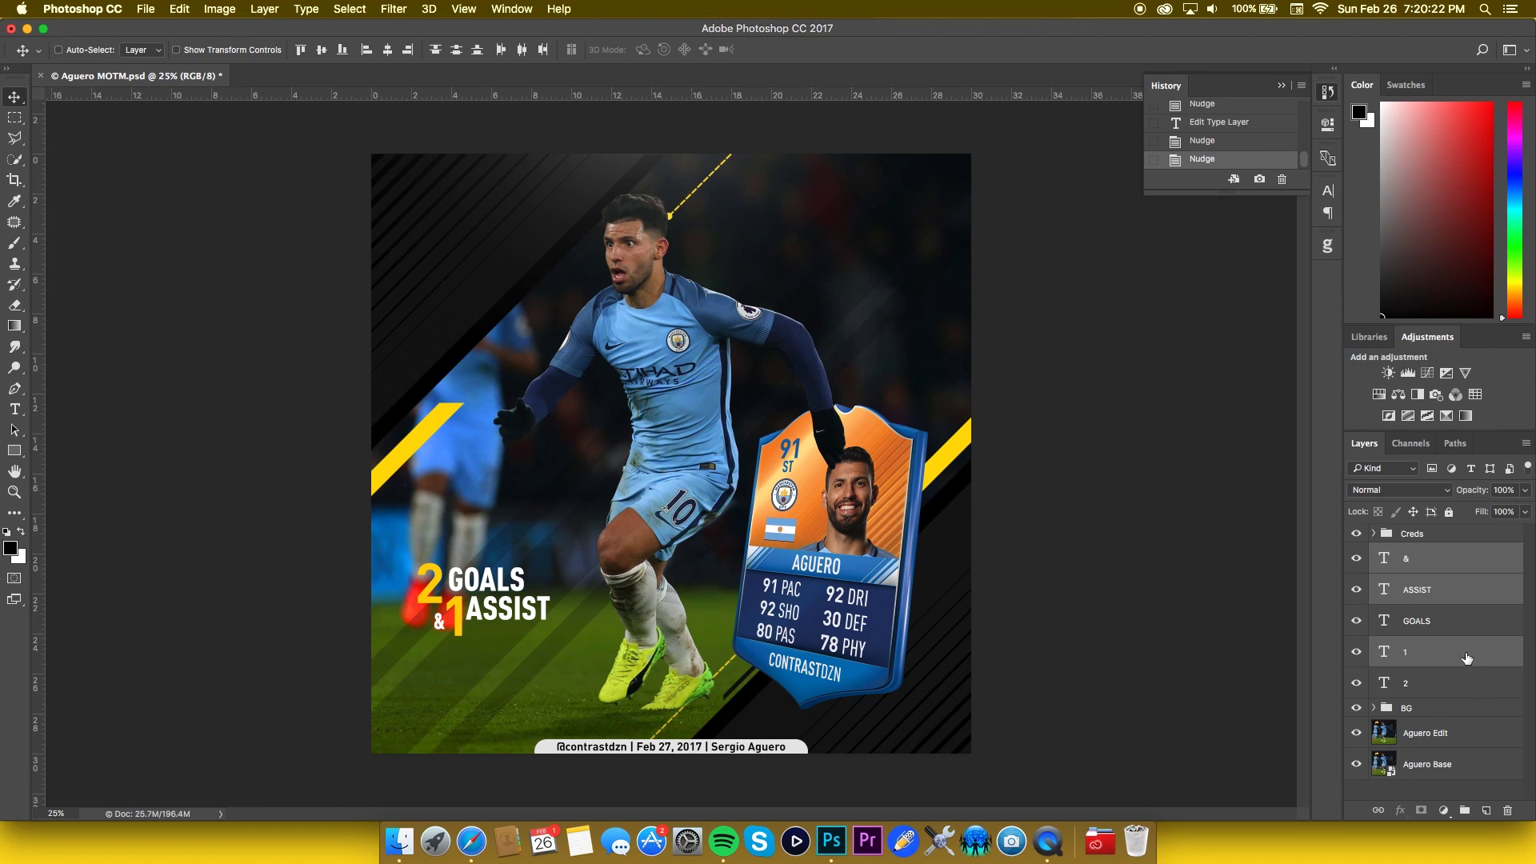
left_click(1426, 565)
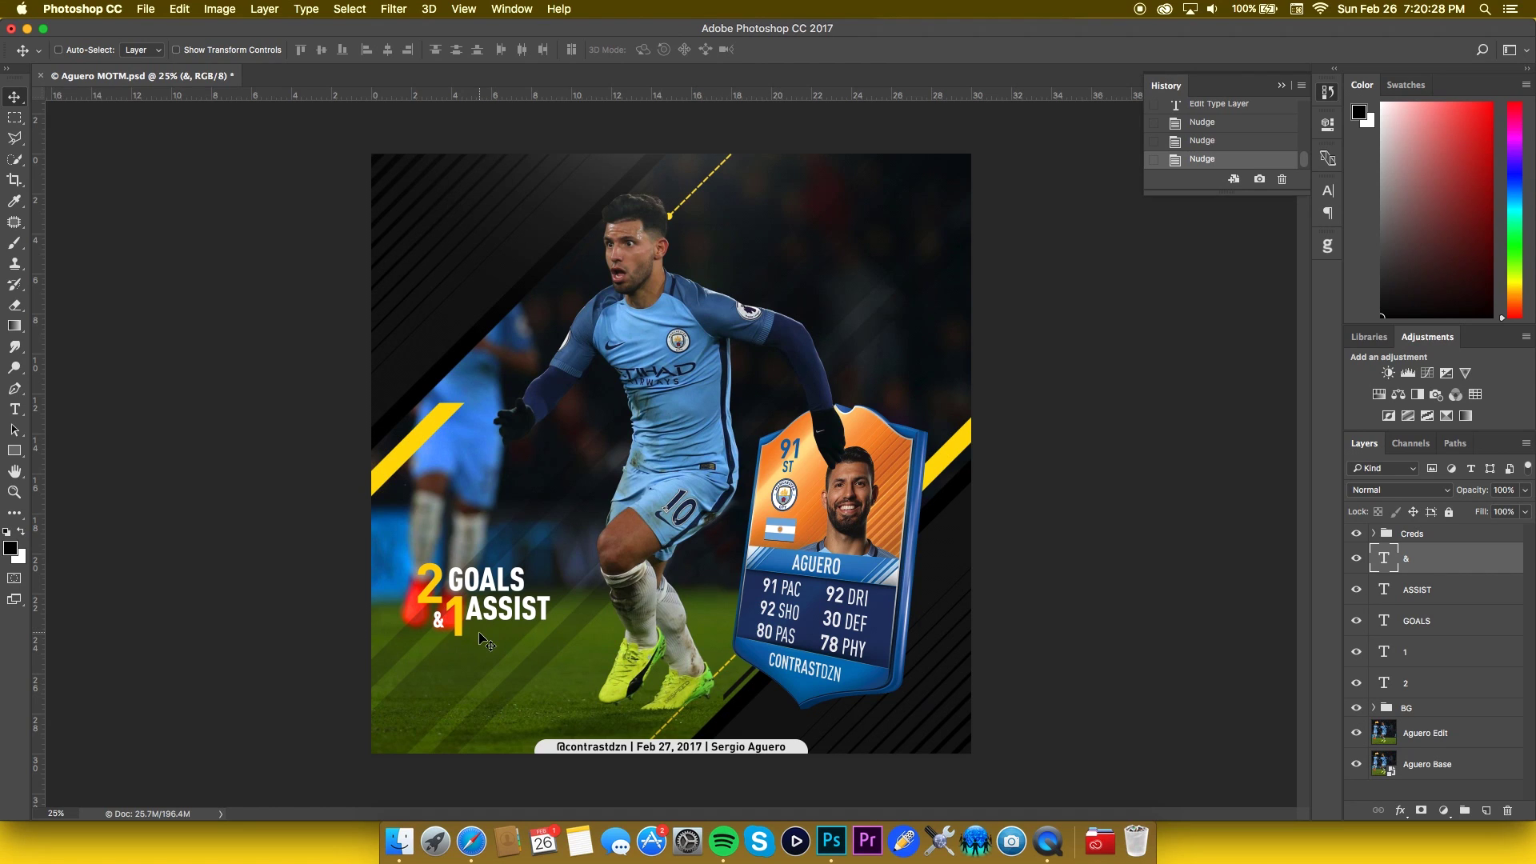
- Scale the ASSIST text down to about 104 pt with Free Transform
left_click(1452, 590)
key("ctrl+t")
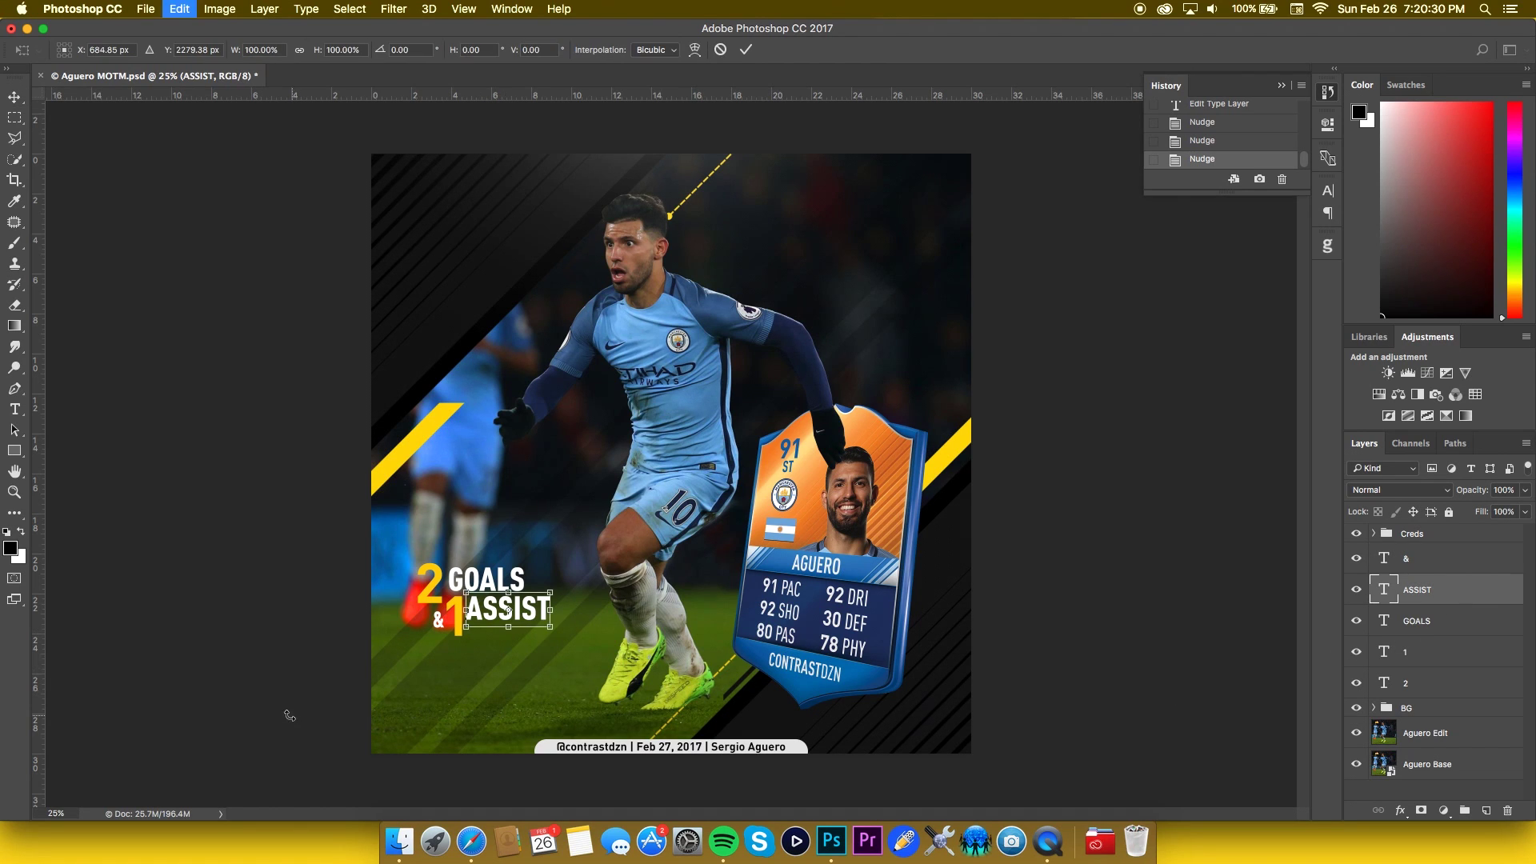
left_click_drag(551, 628, 542, 623)
key("Return")
key("t")
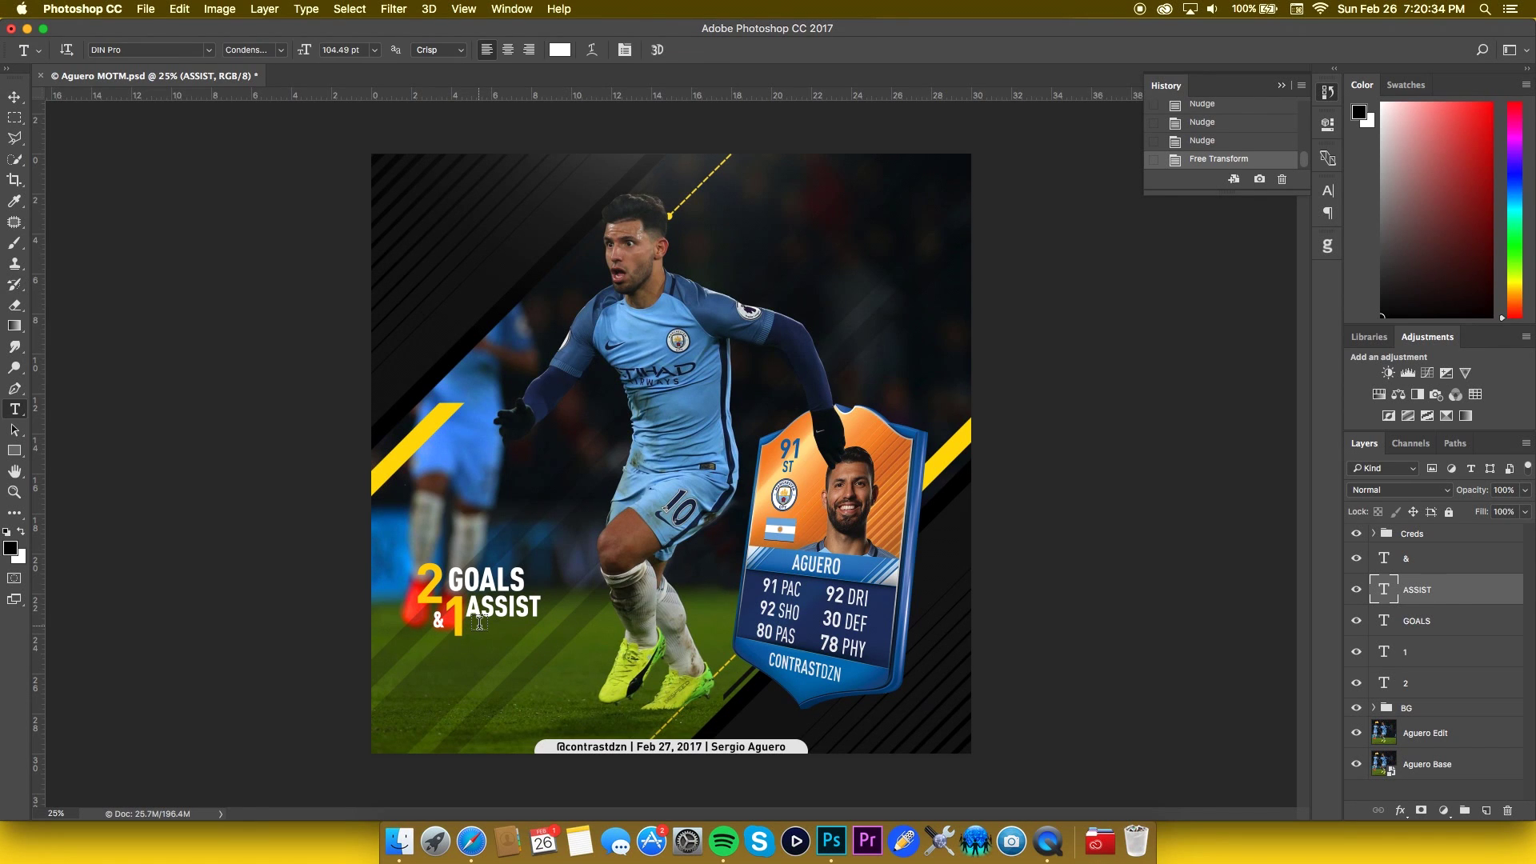
- Duplicate the ASSIST text and move the copy straight down to form a third line below it
key("ctrl+j")
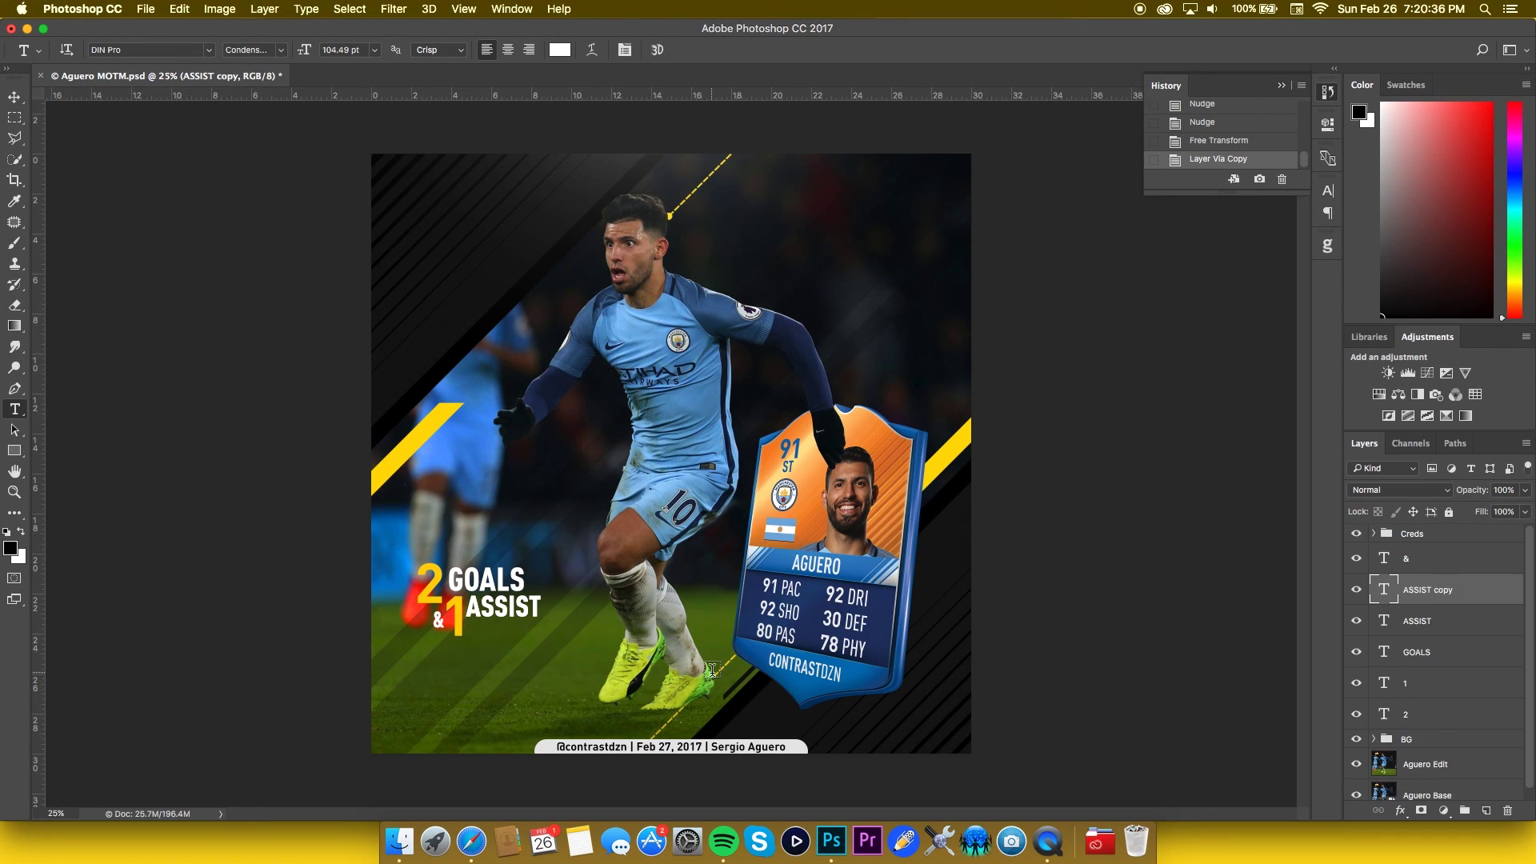
key("v")
key("shift+Down")
key("shift+Down")
key("shift+Down")
key("shift+Down")
key("shift+Down")
key("shift+Down")
key("shift+Down")
key("shift+Down")
key("shift+Down")
key("shift+Down")
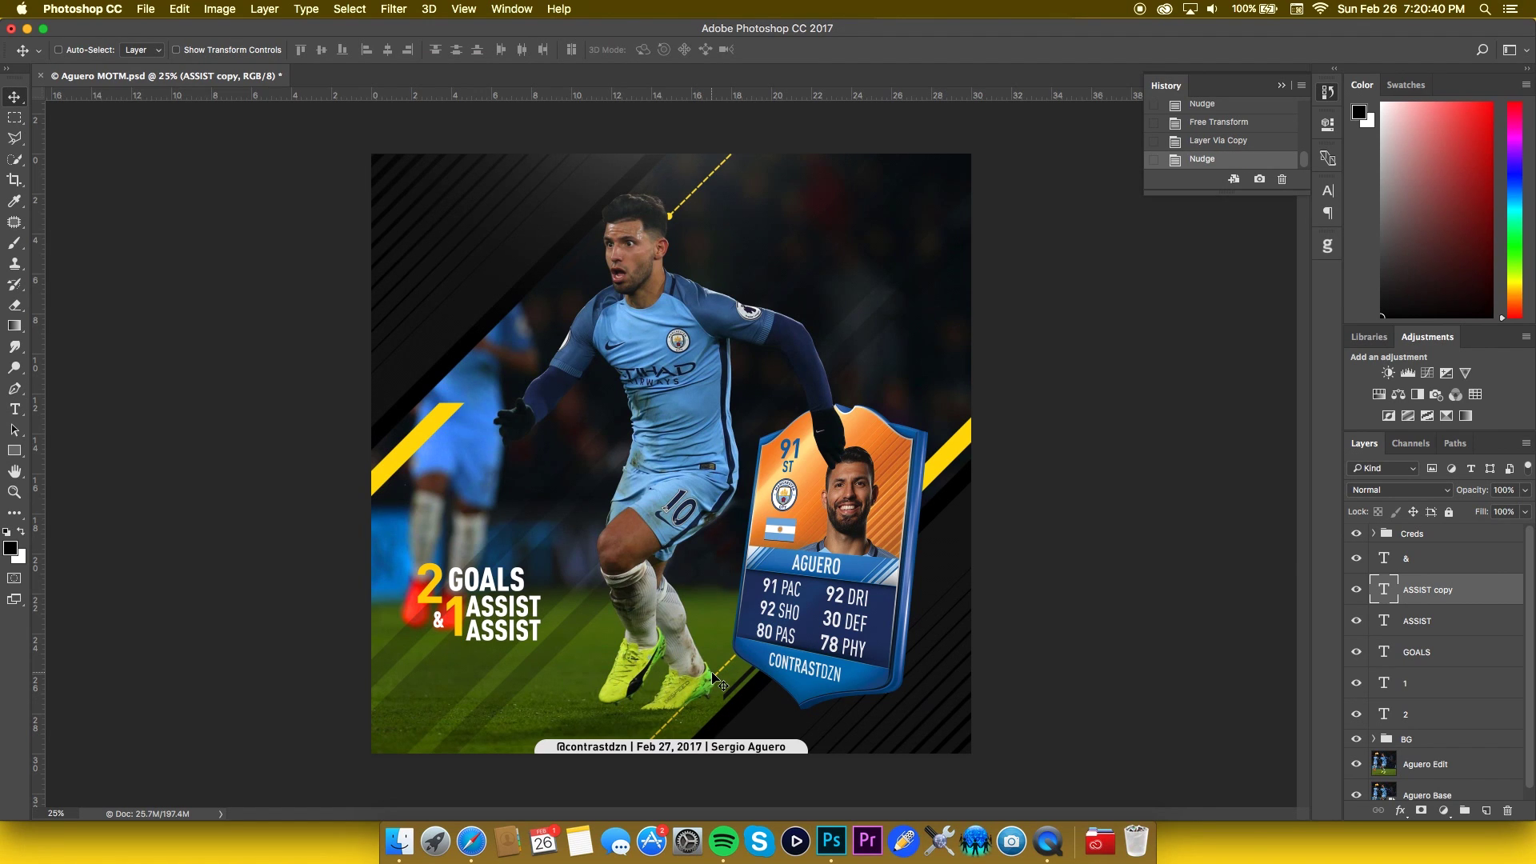
- Change the copied ASSIST text on the third line to "IN"
key("t")
double_click(521, 632)
type("In")
key("BackSpace")
type("N")
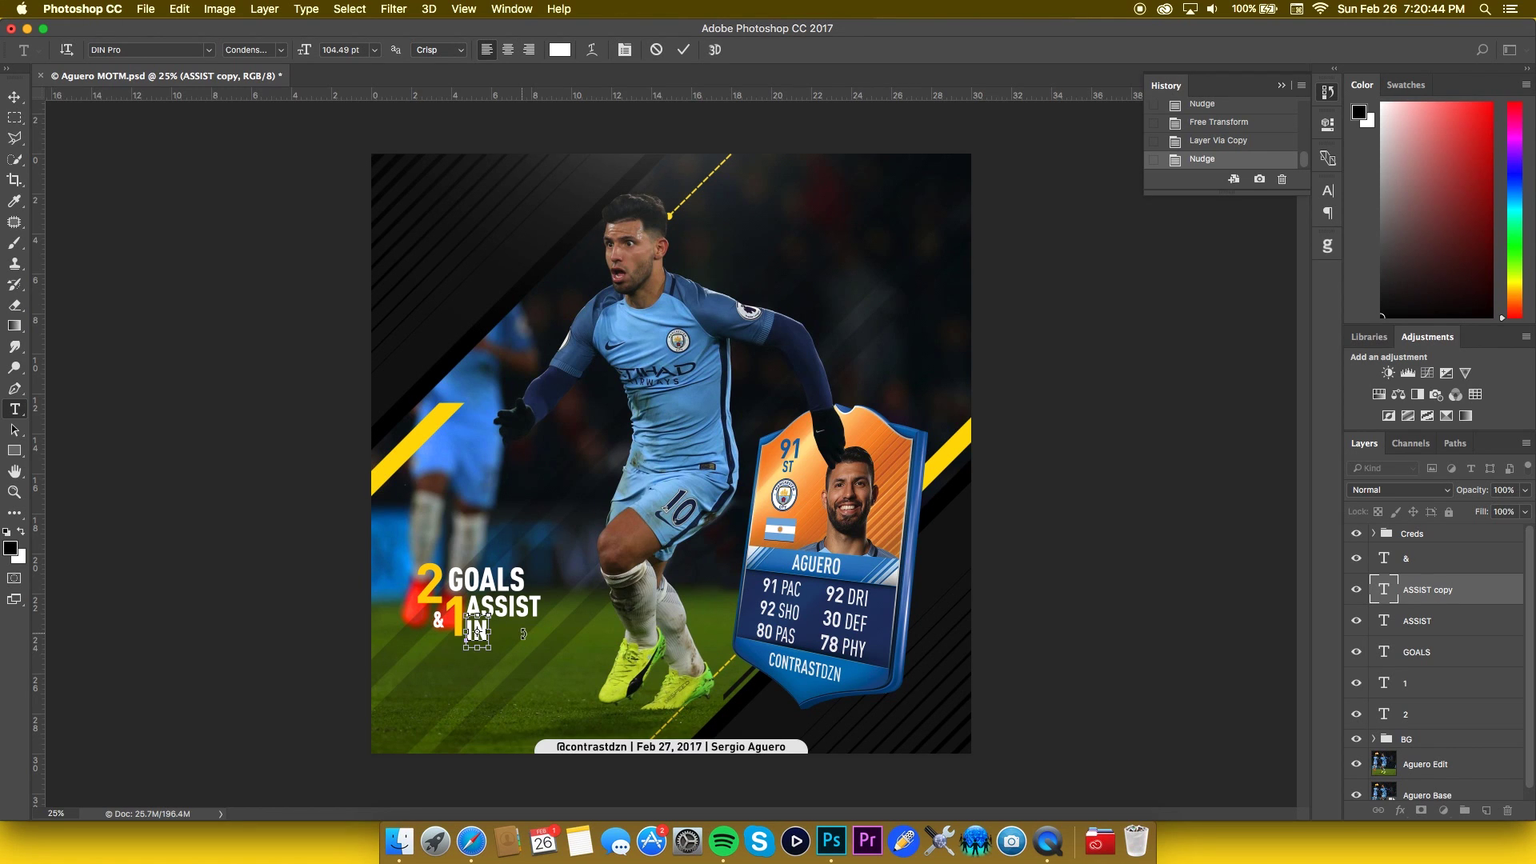
left_click(1157, 525)
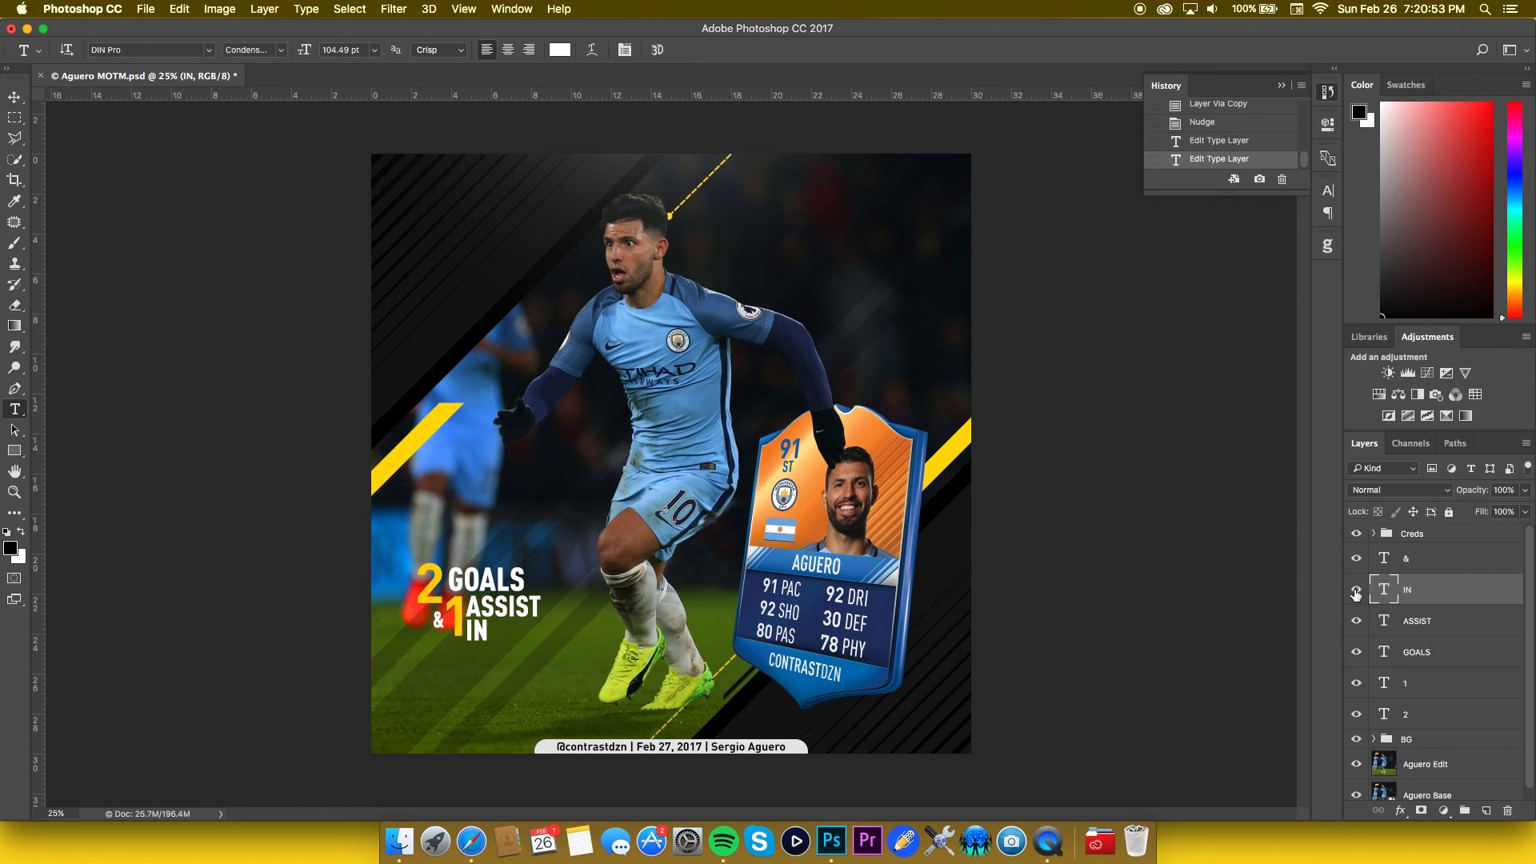
- Place a duplicate of the yellow "2" beside IN and change its text to "4-1"
left_click(1434, 715)
key("ctrl+j")
key("v")
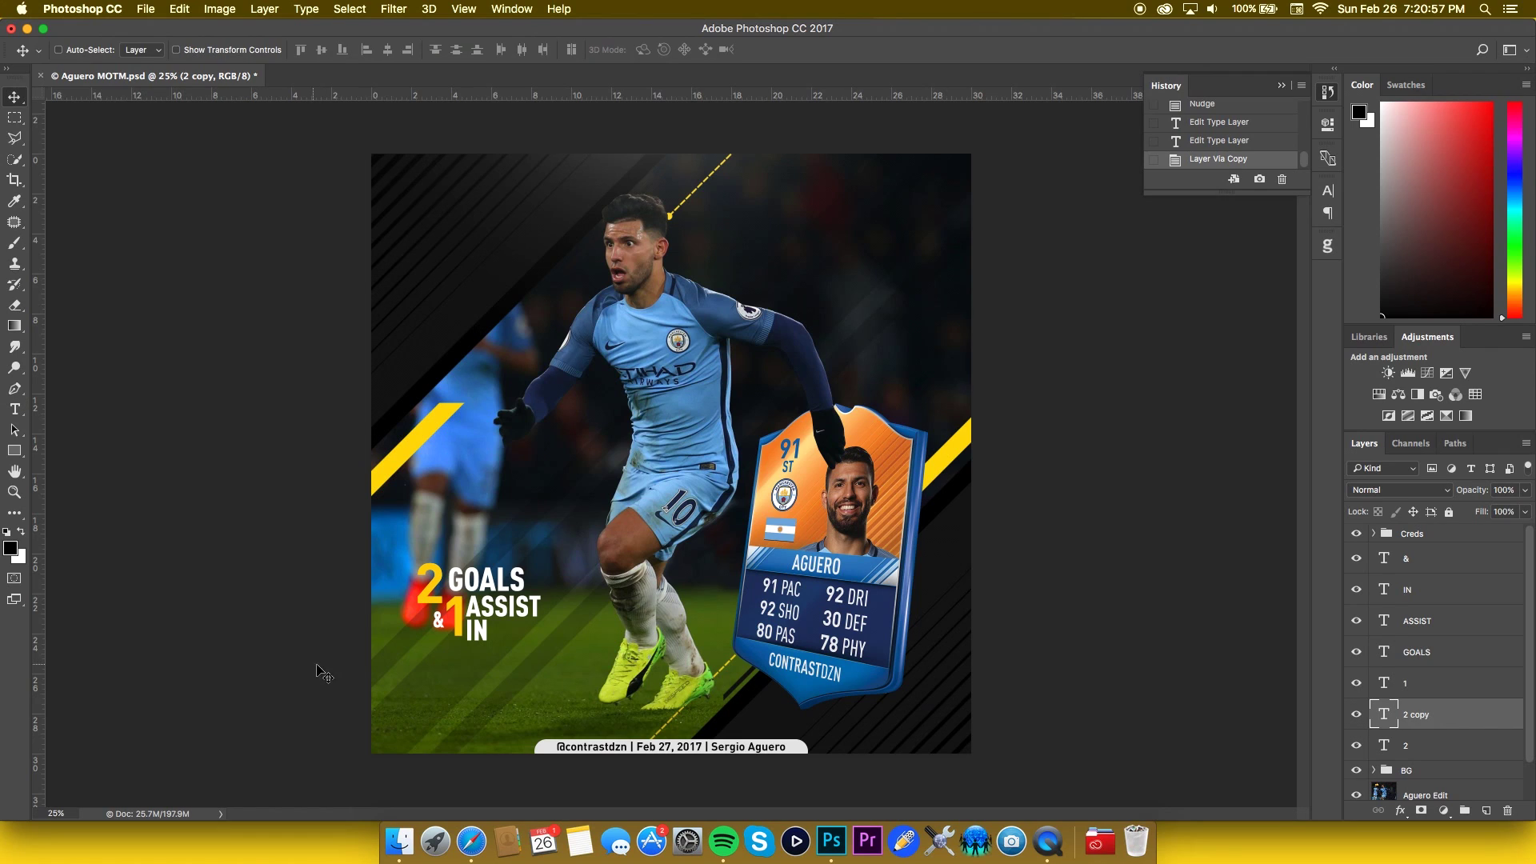
left_click_drag(534, 649, 512, 656)
key("t")
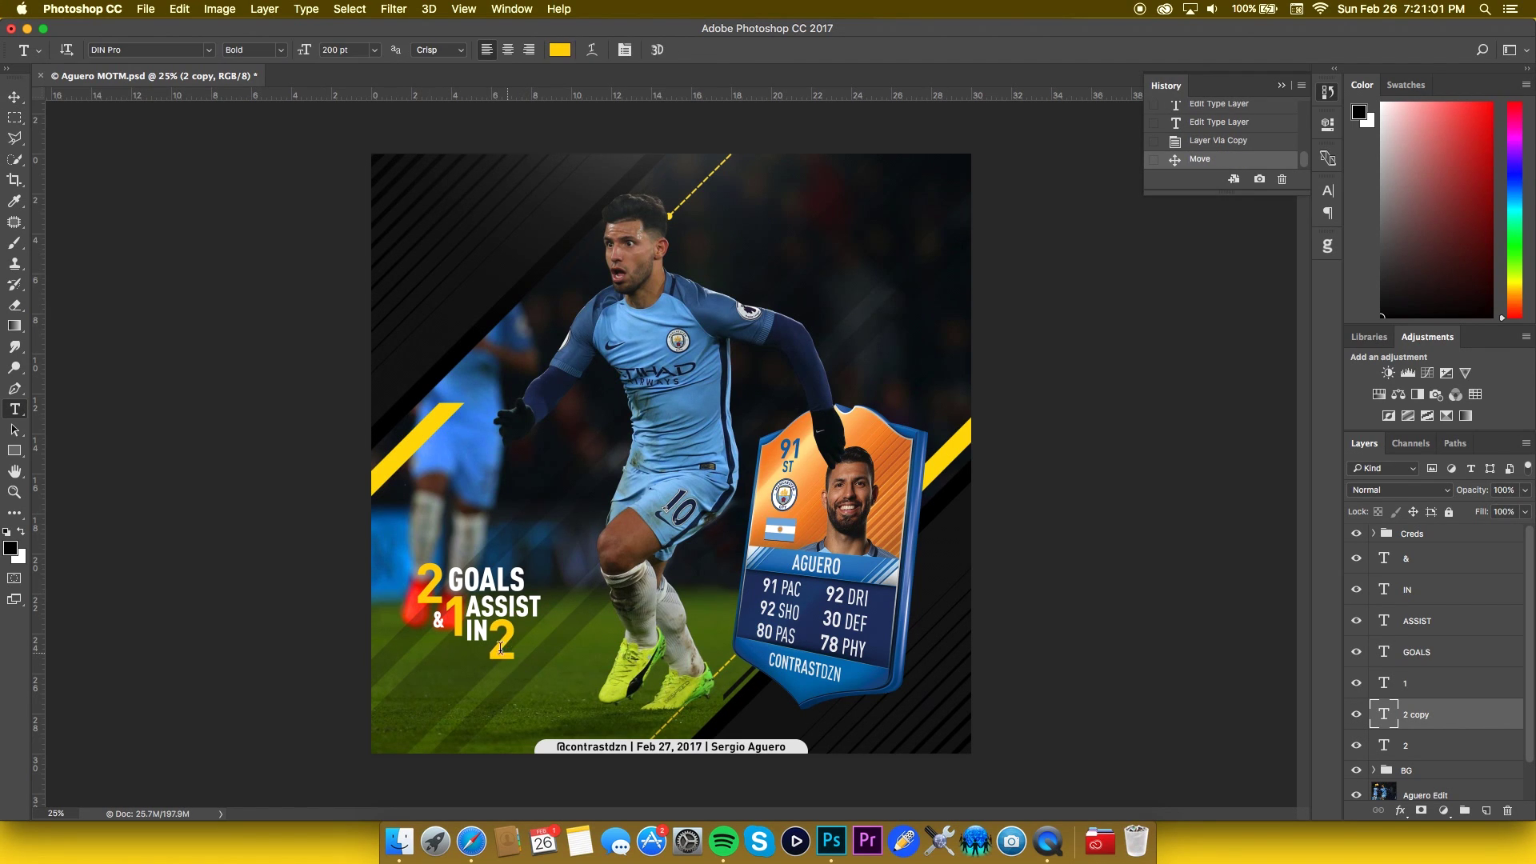
double_click(503, 644)
type("4")
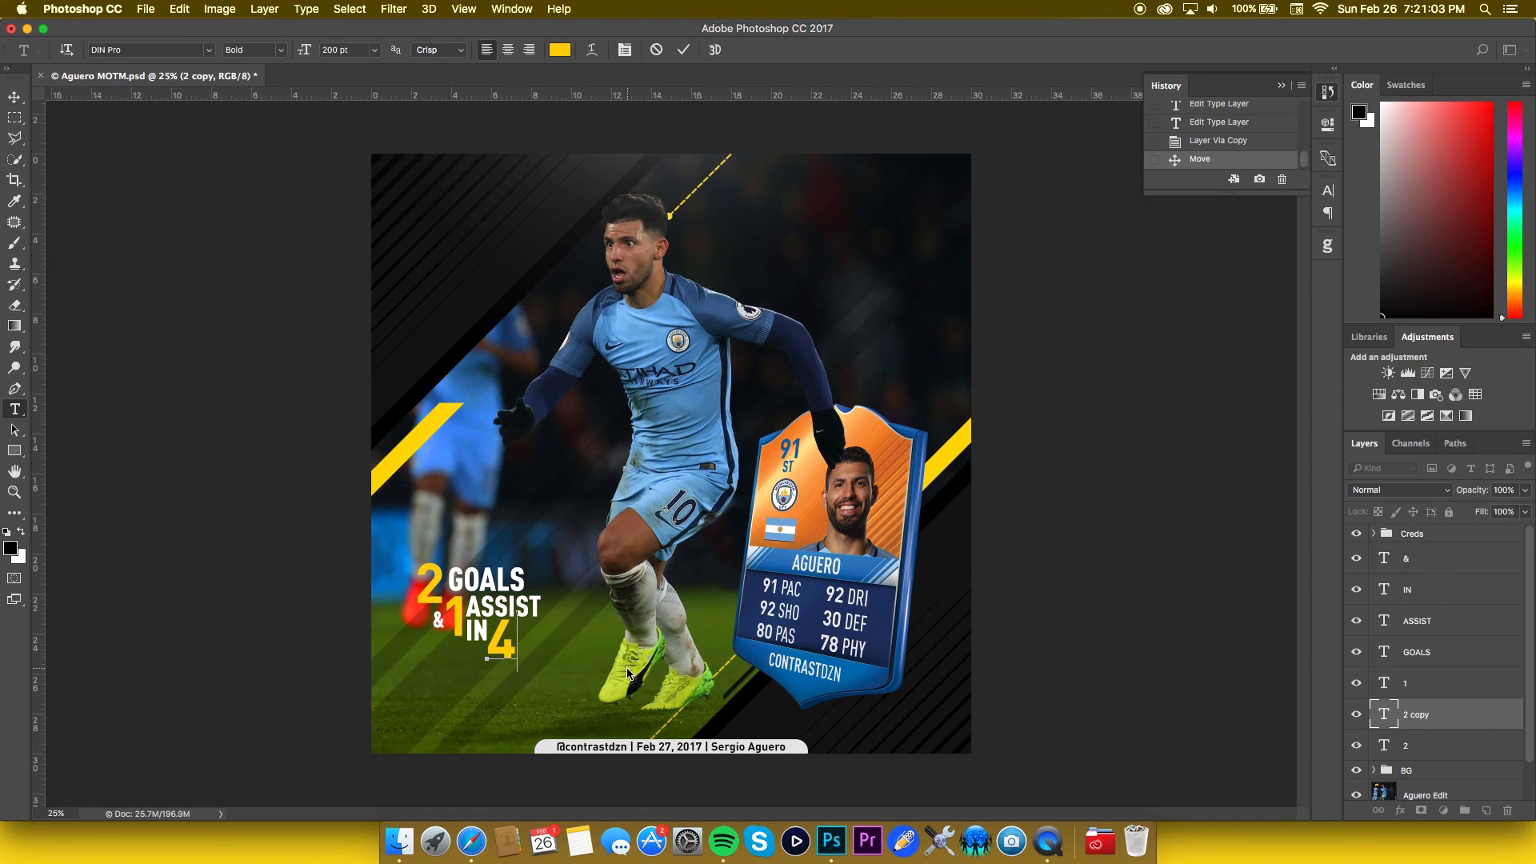
type("-1")
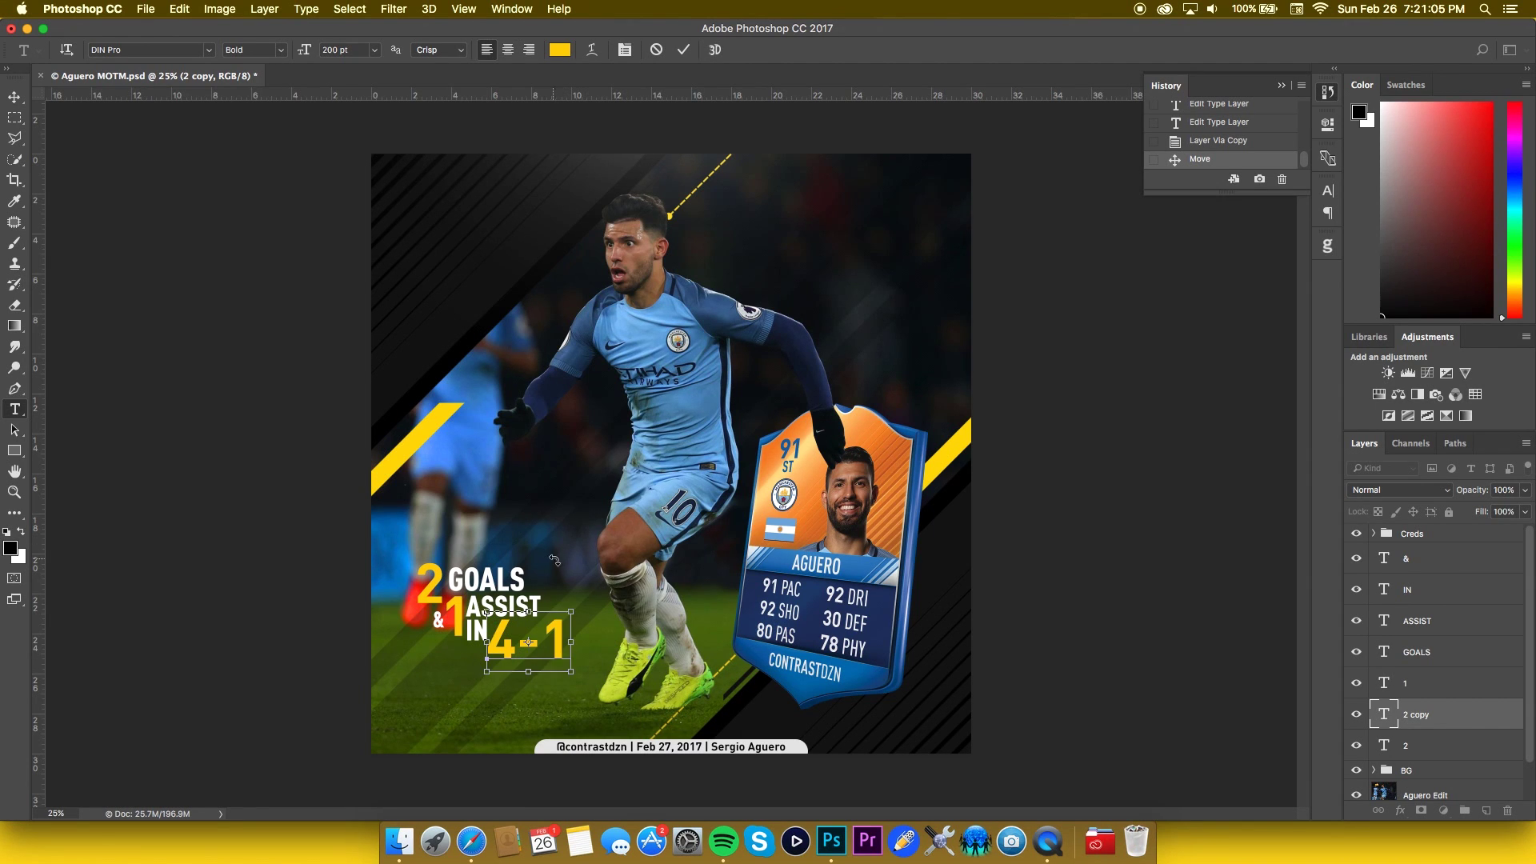
- Set the "4-1" text to DIN Pro Condensed Black at 150 pt and nudge it slightly right of IN
key("super+a")
left_click(1328, 190)
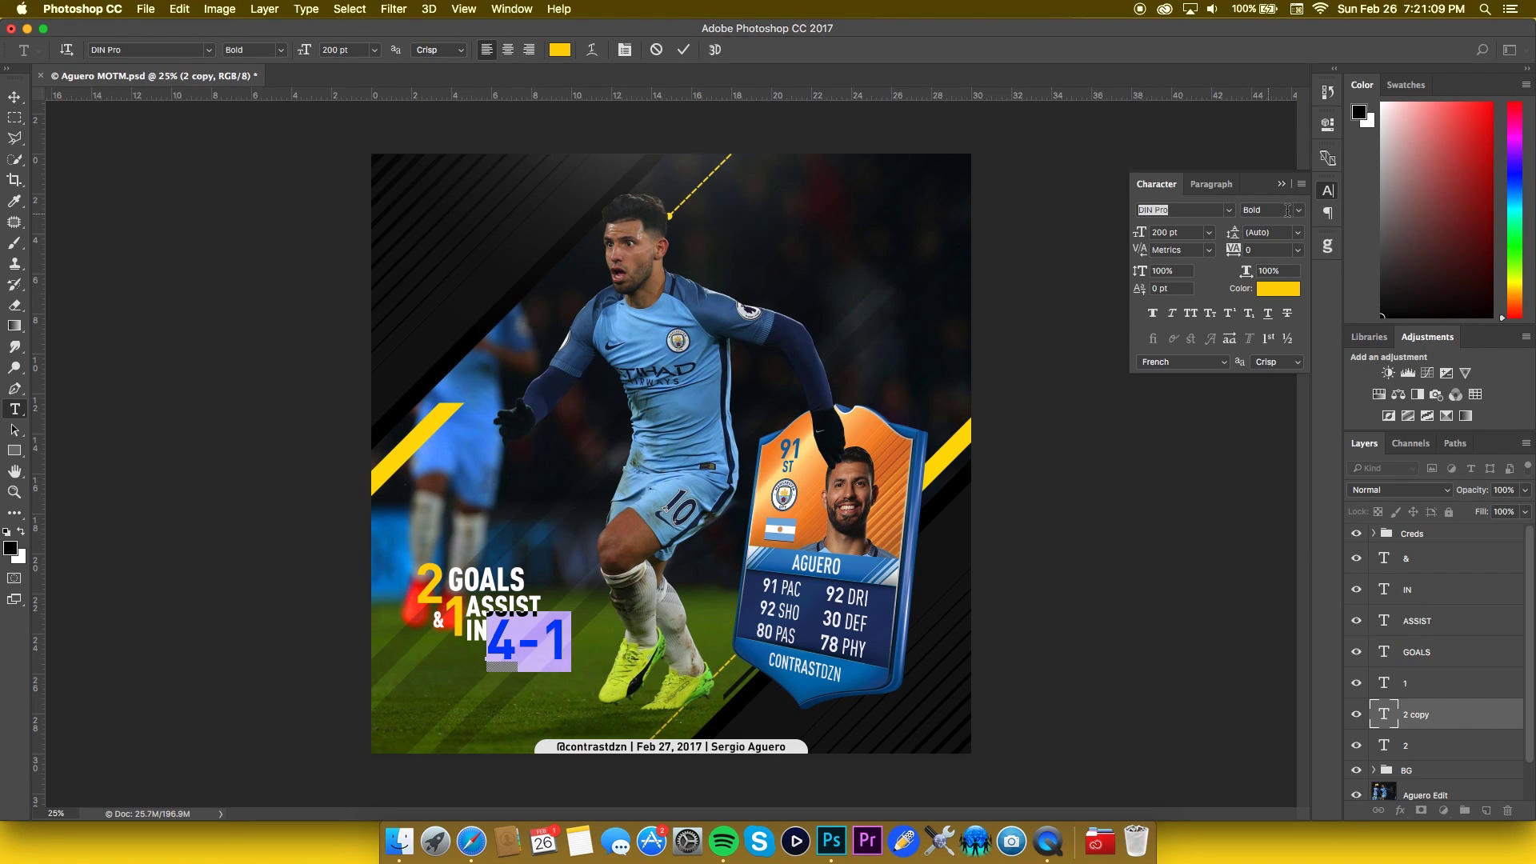
left_click(1287, 209)
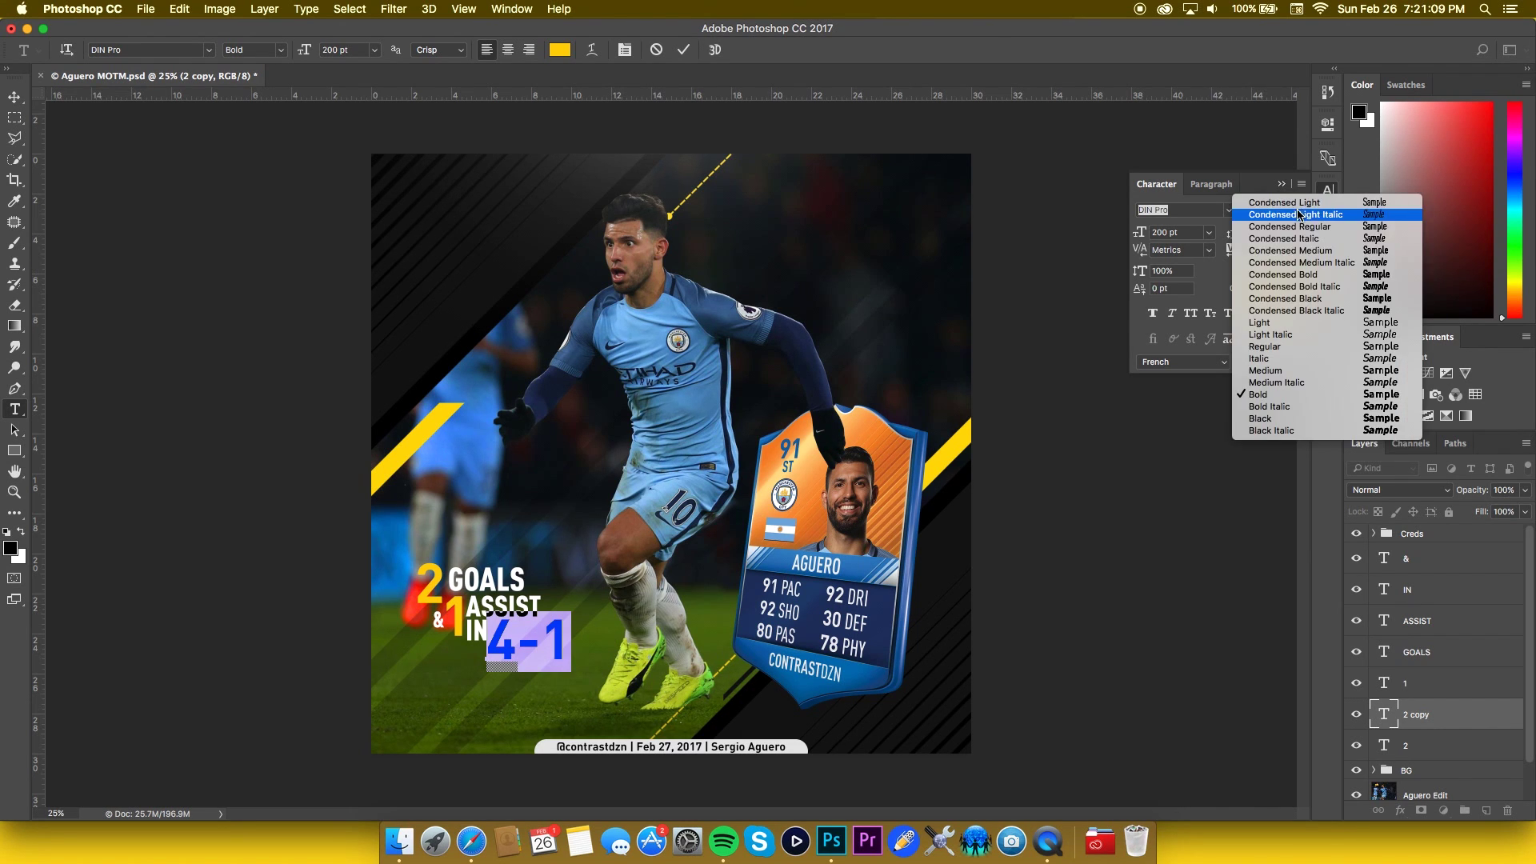
left_click(1284, 299)
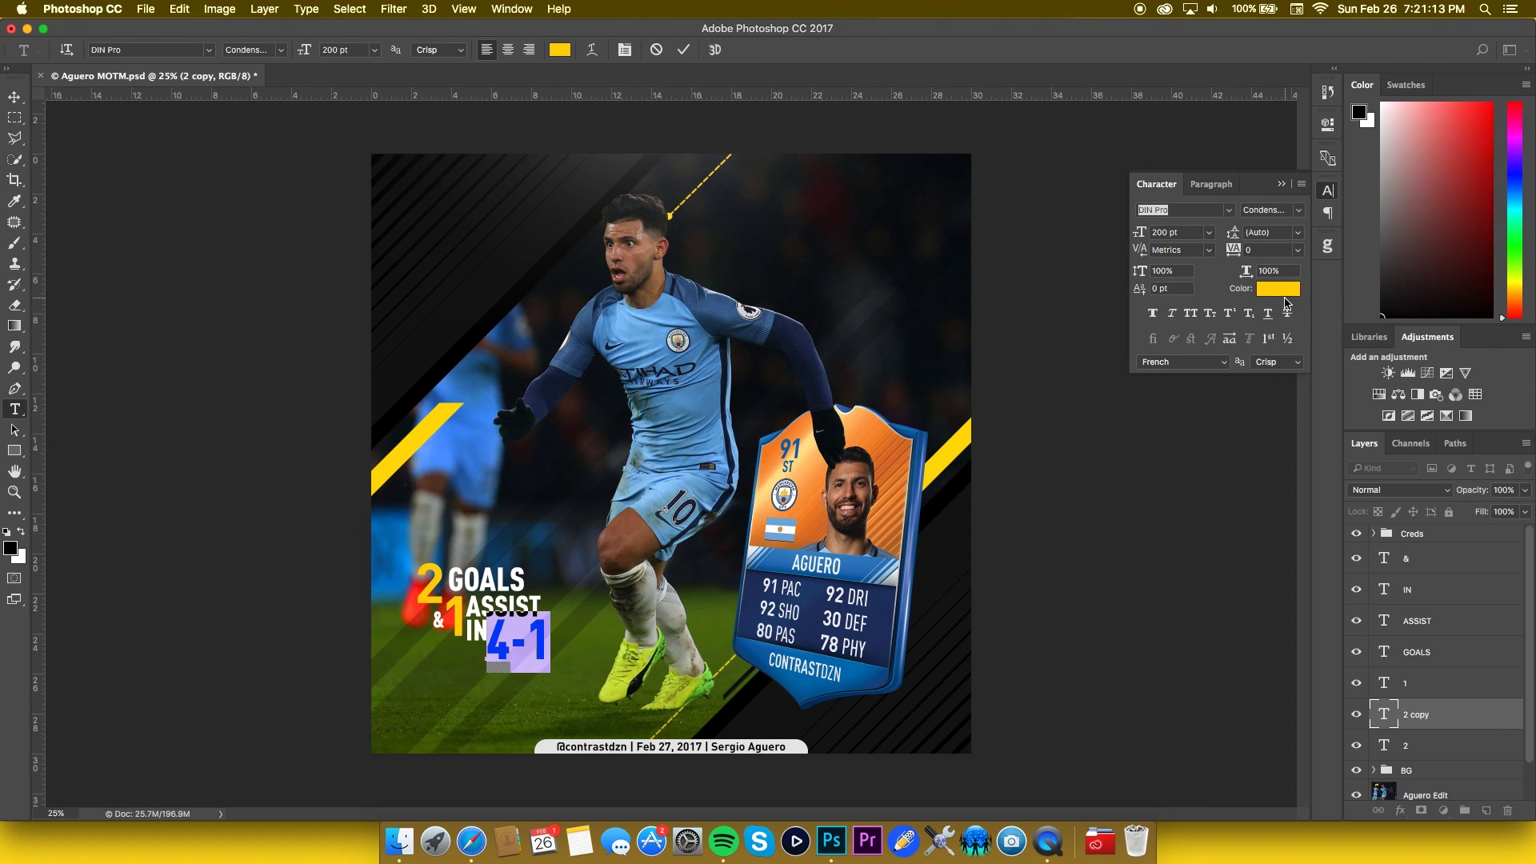
left_click(1173, 234)
type("150")
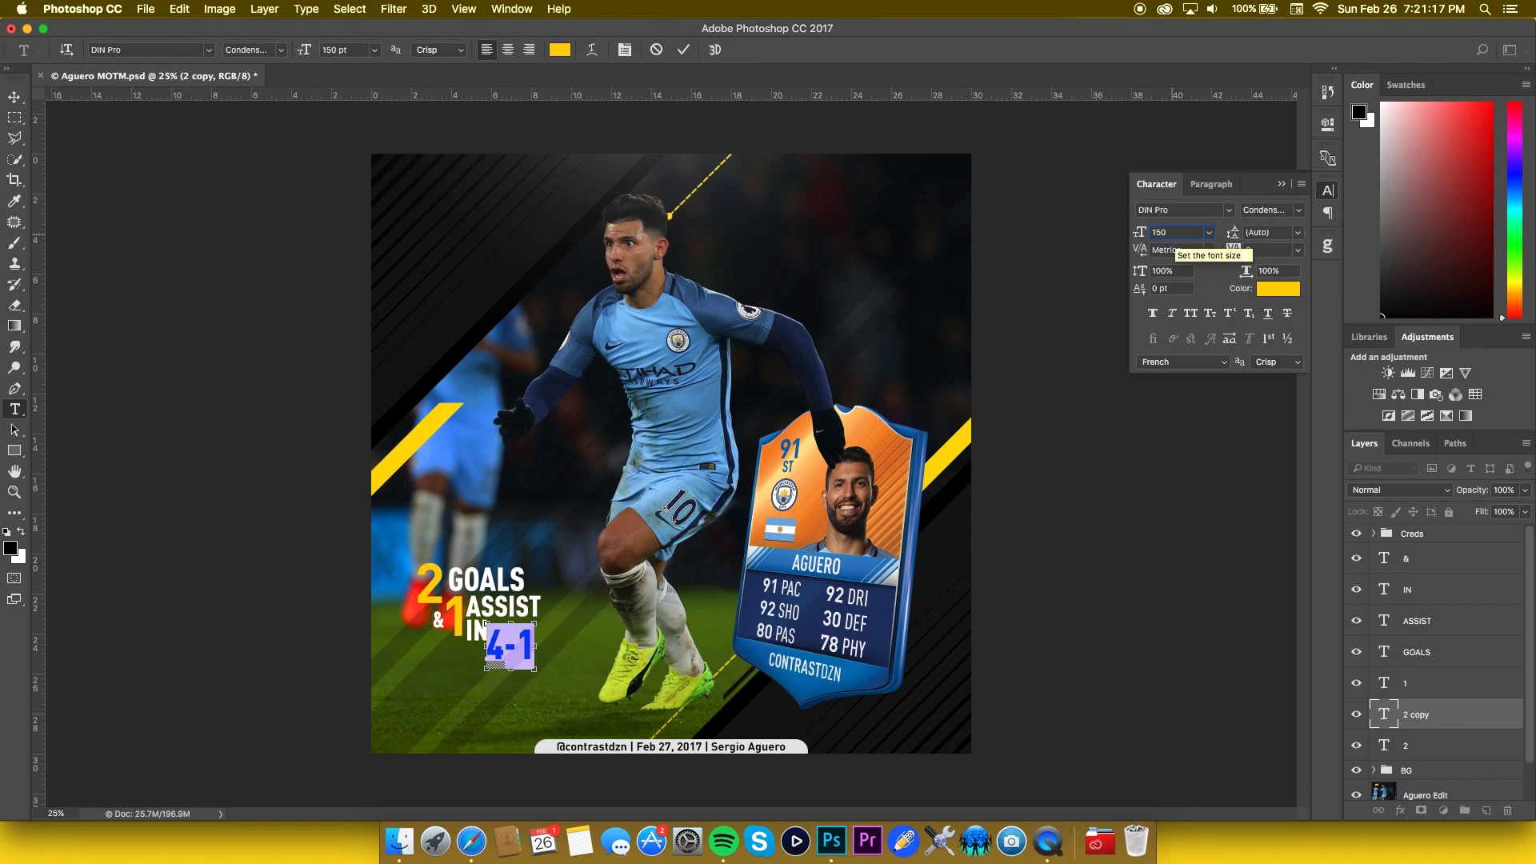
key("ctrl+Return")
key("v")
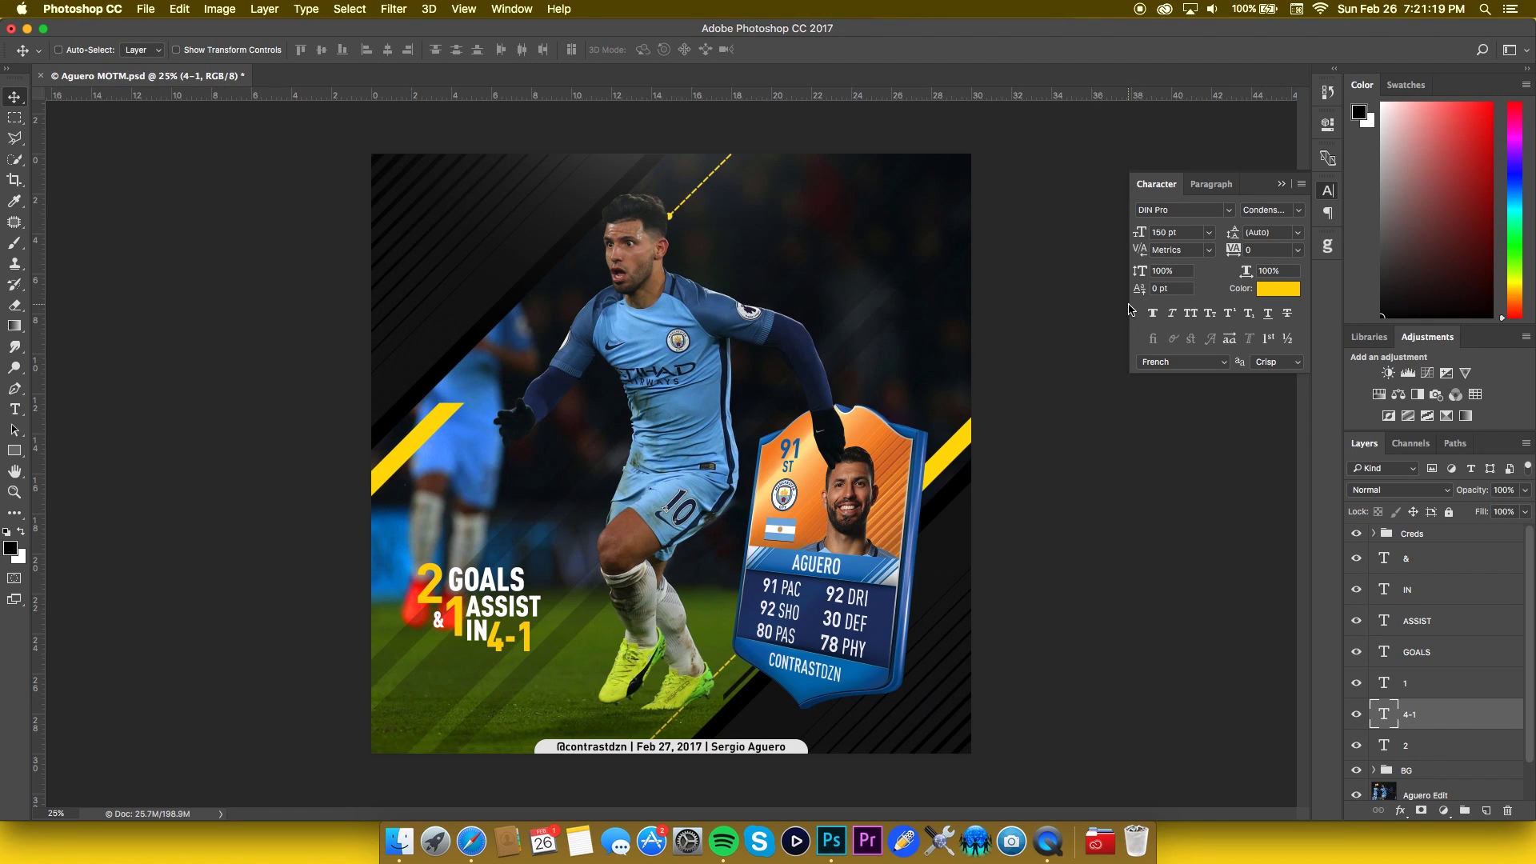
key("shift+Right")
key("shift+Right")
- Set the "2" beside GOALS and the "1" beside ASSIST to DIN Pro Condensed Black
key("t")
double_click(427, 585)
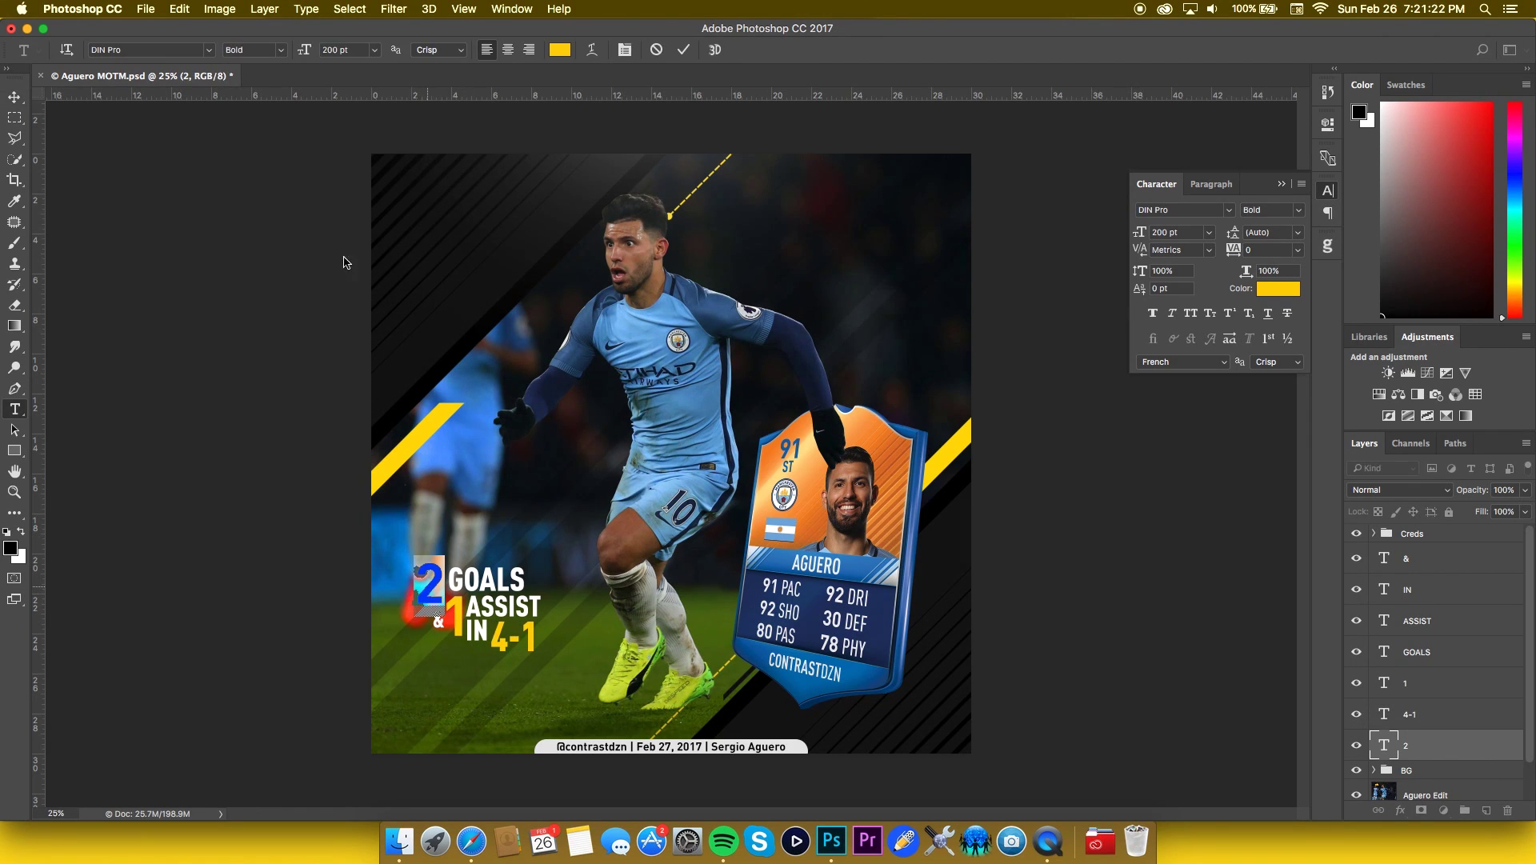
left_click(282, 51)
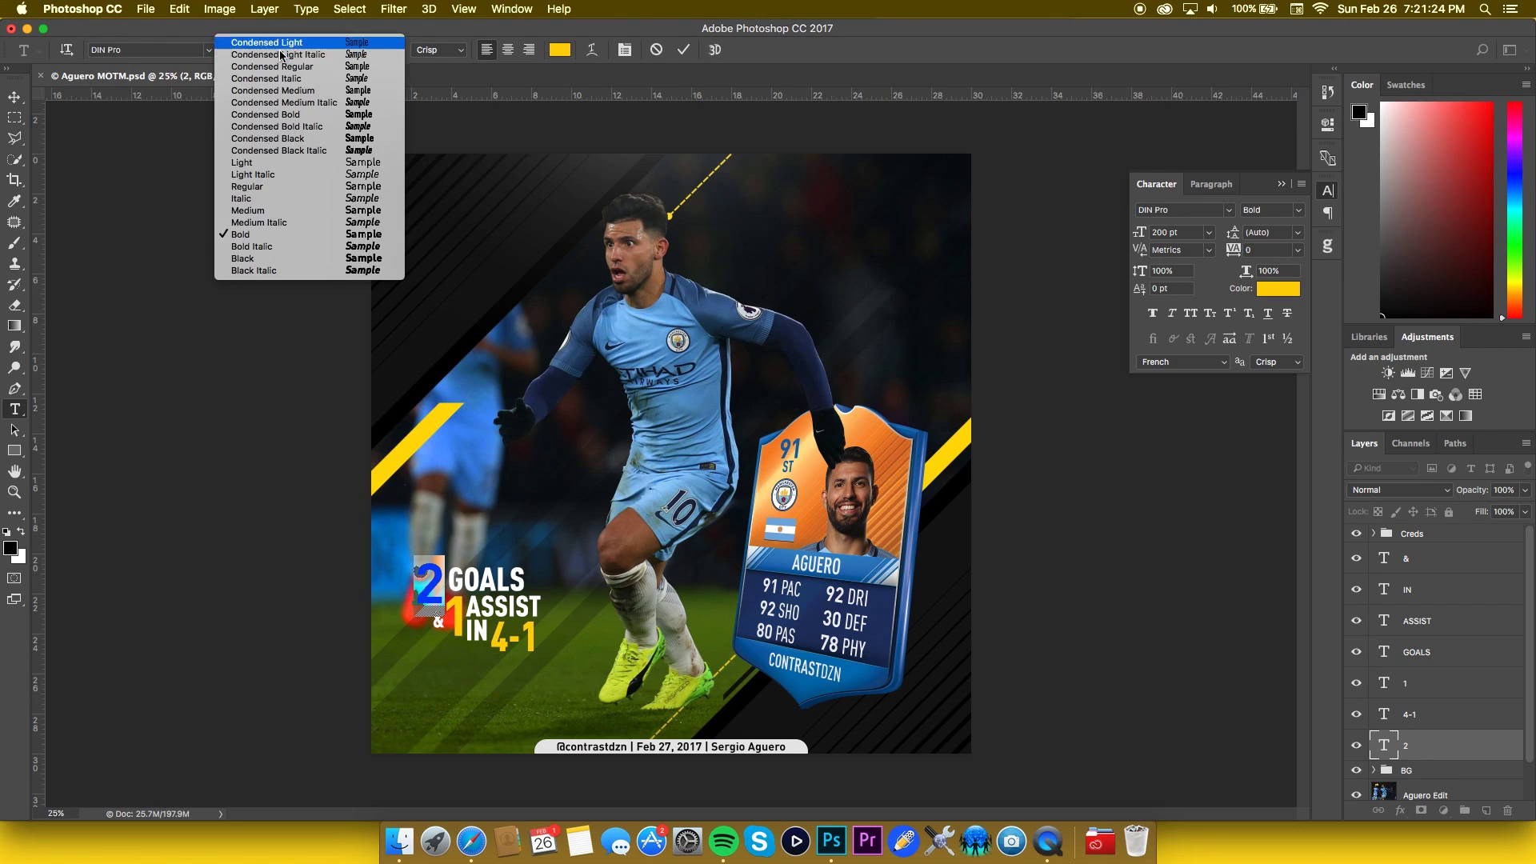
left_click(319, 141)
key("super+Return")
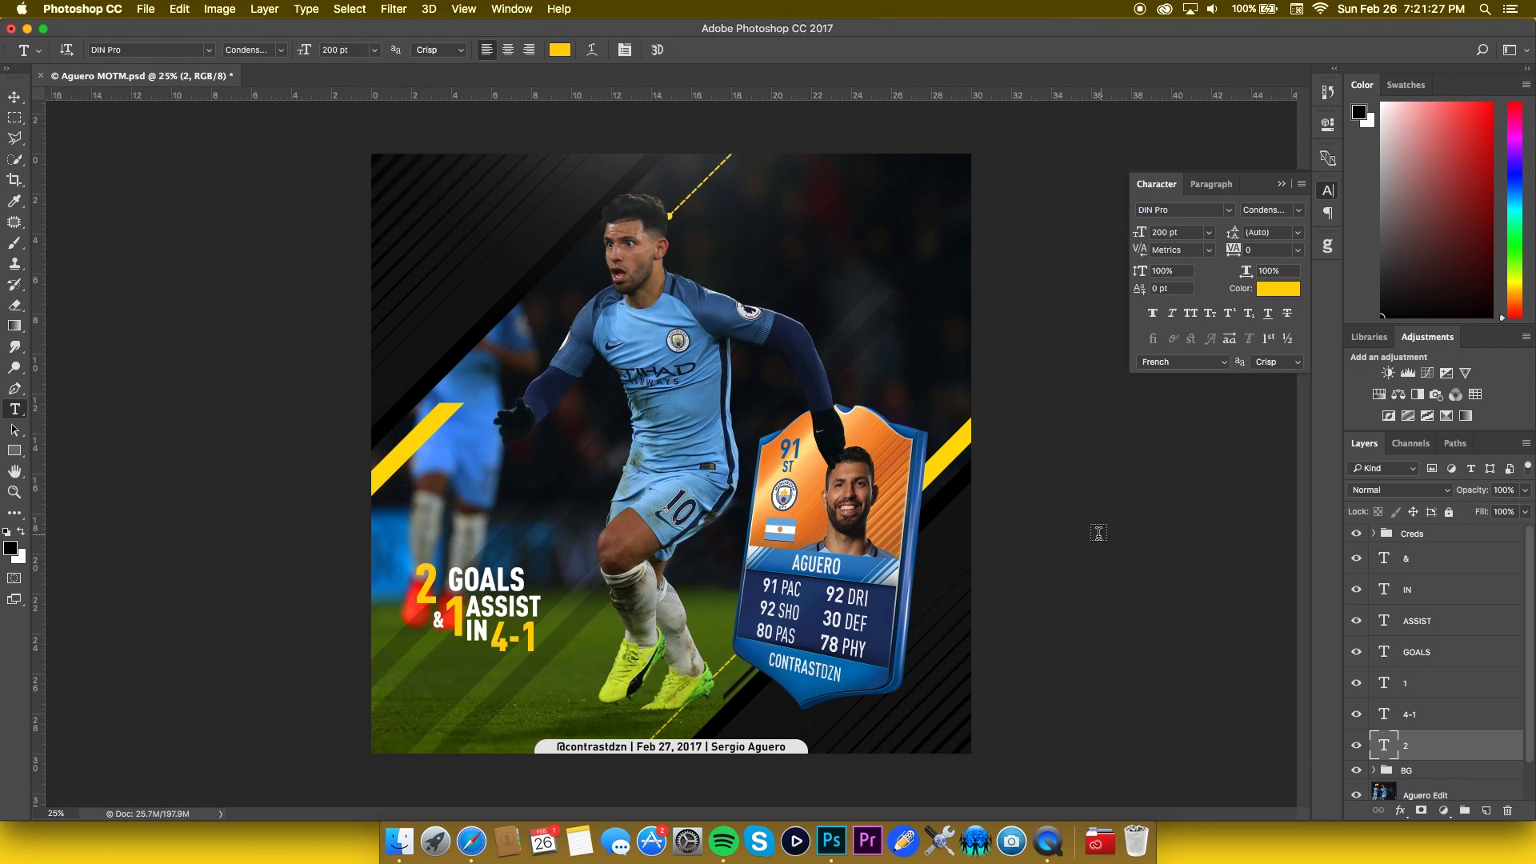
double_click(457, 620)
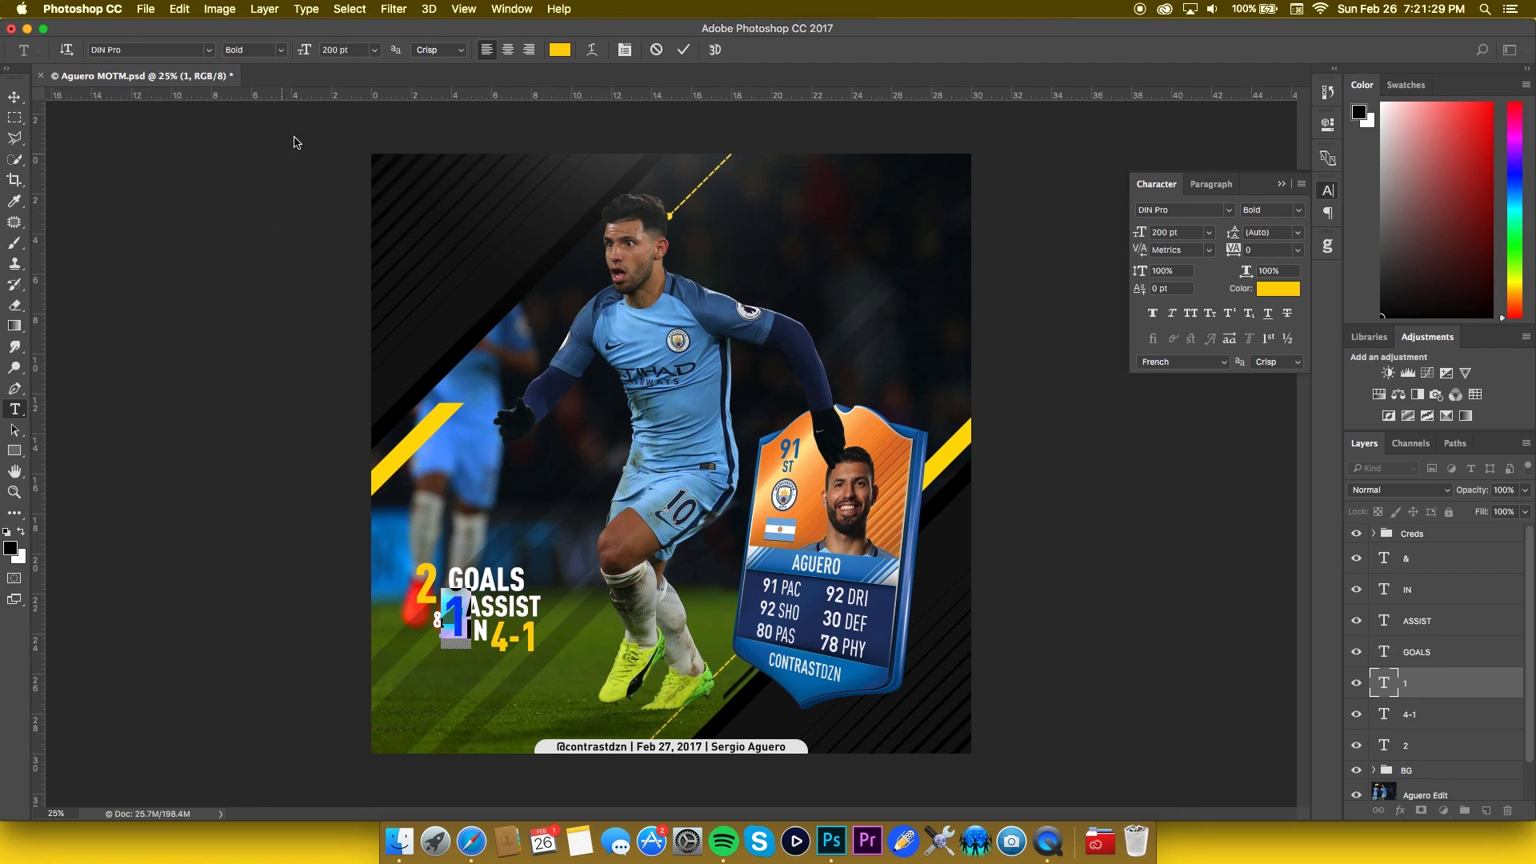
left_click(282, 50)
left_click(316, 138)
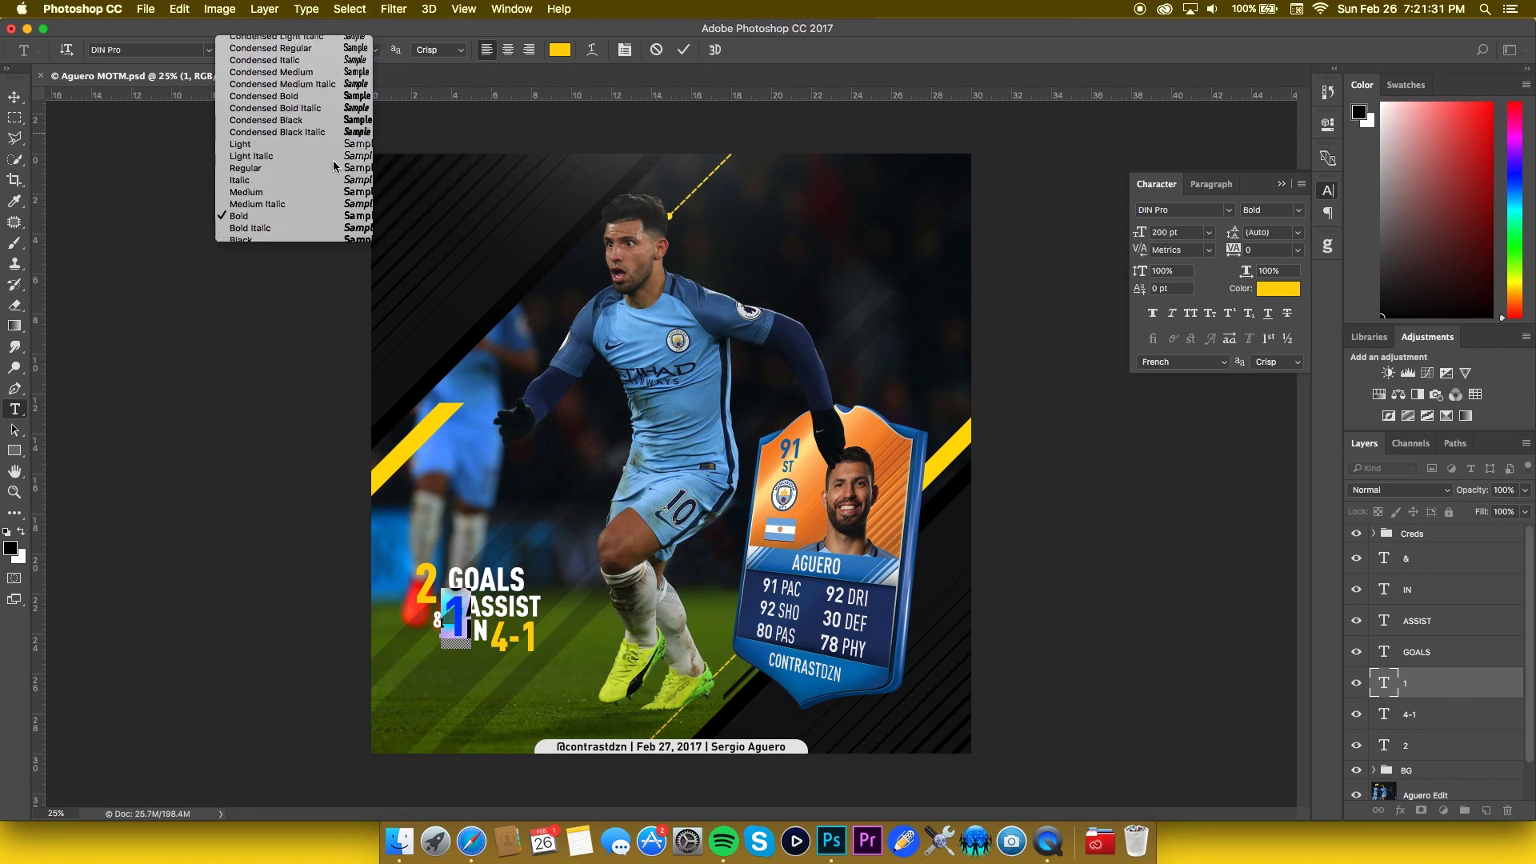
key("super+Return")
key("v")
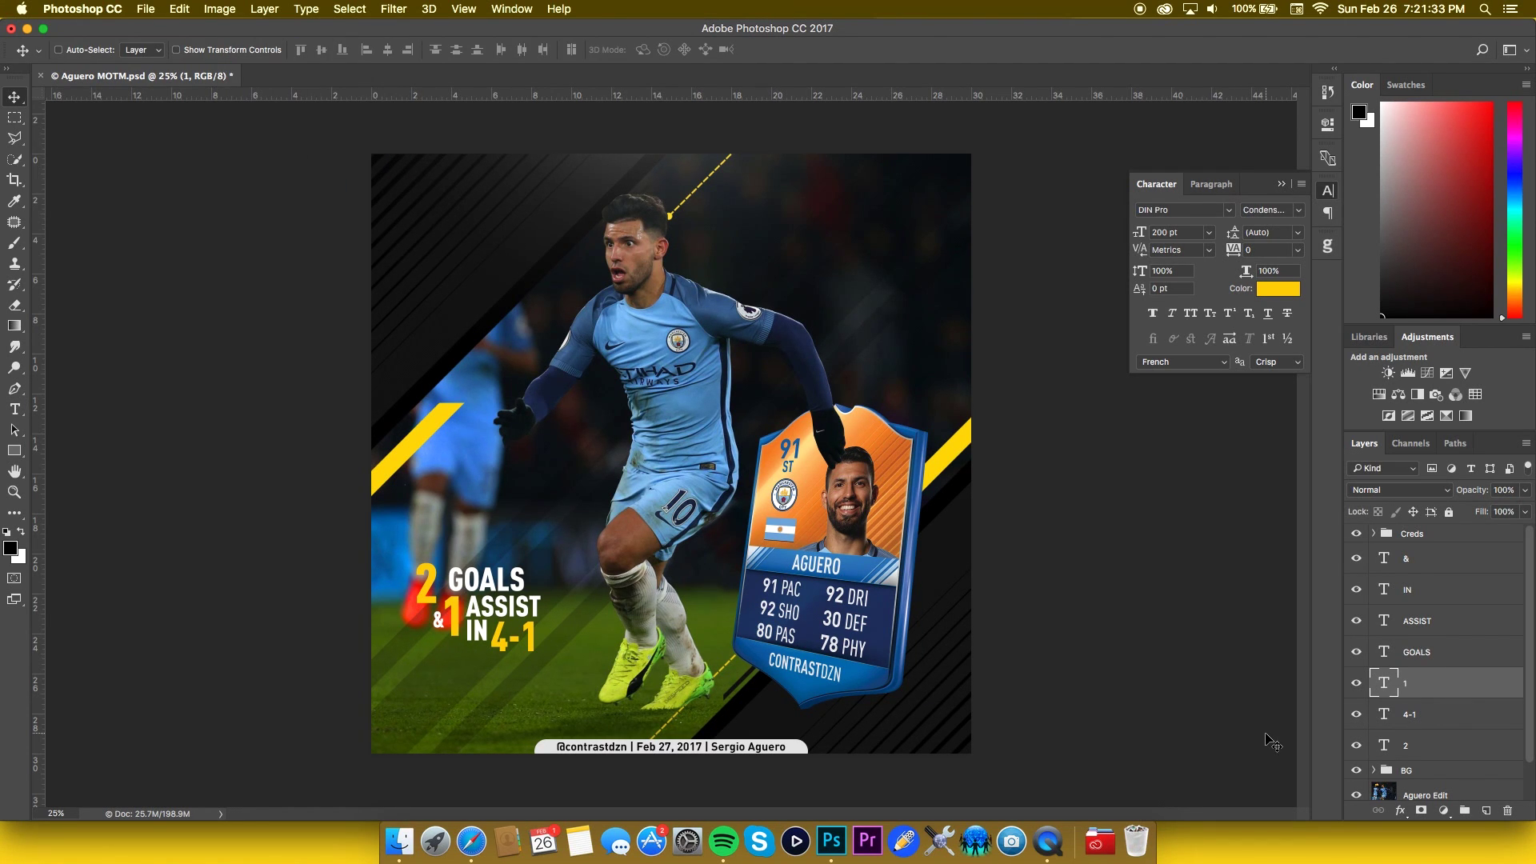
- Nudge the yellow "2" right, closer to GOALS
left_click(1453, 745)
key("shift+Right")
key("shift+Right")
key("shift+Right")
key("shift+Right")
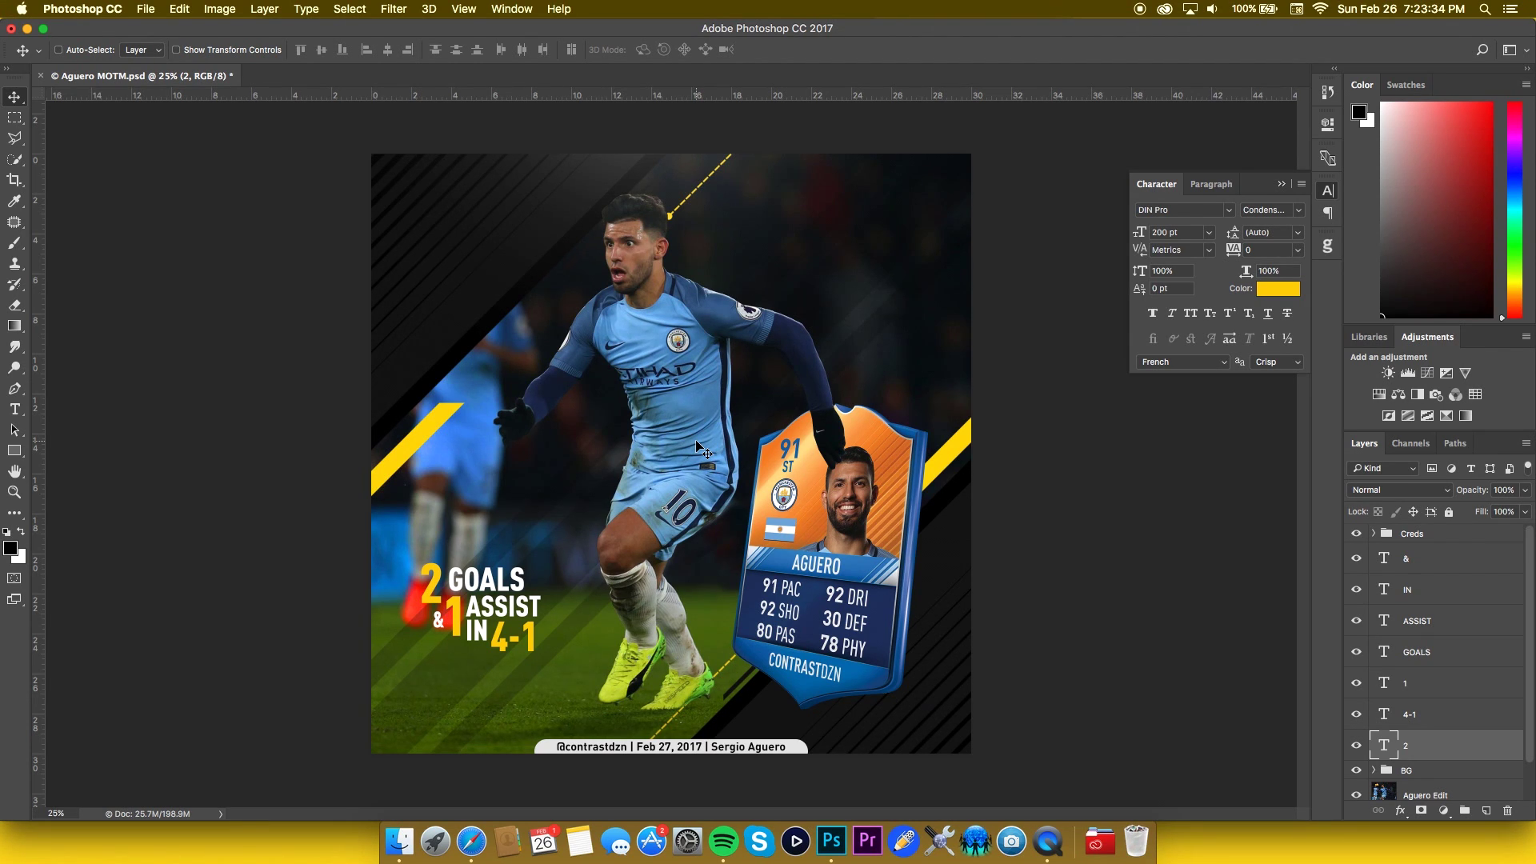
- Change the score text beside IN to "5-3"
key("t")
left_click(492, 648)
double_click(500, 638)
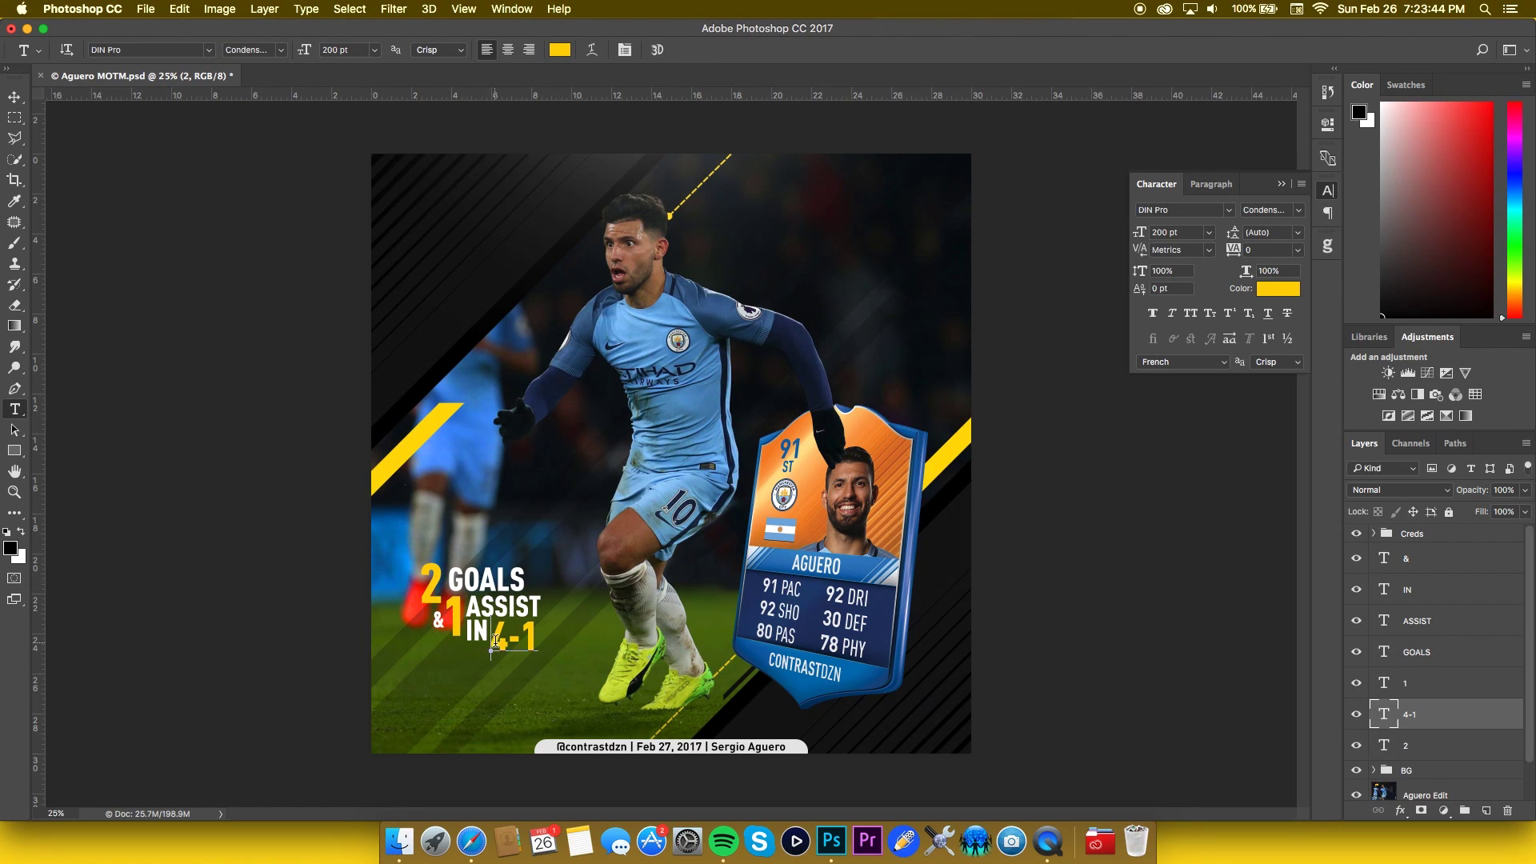
type("5")
type("-2")
key("BackSpace")
type("3")
key("super+Tab")
key("super+Tab")
key("super+Return")
key("v")
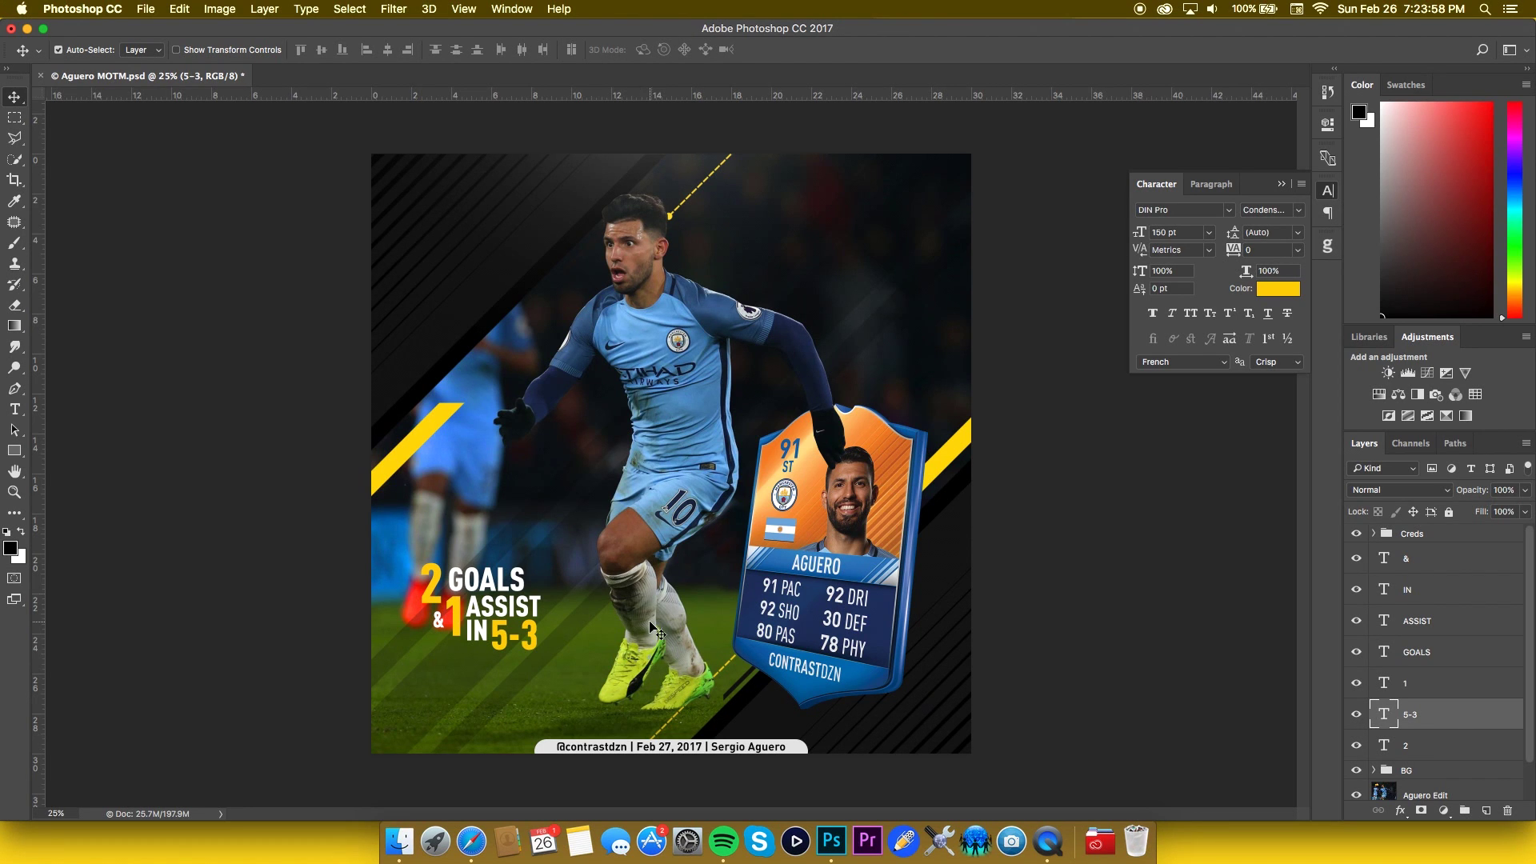
key("super+Tab")
key("super+Tab")
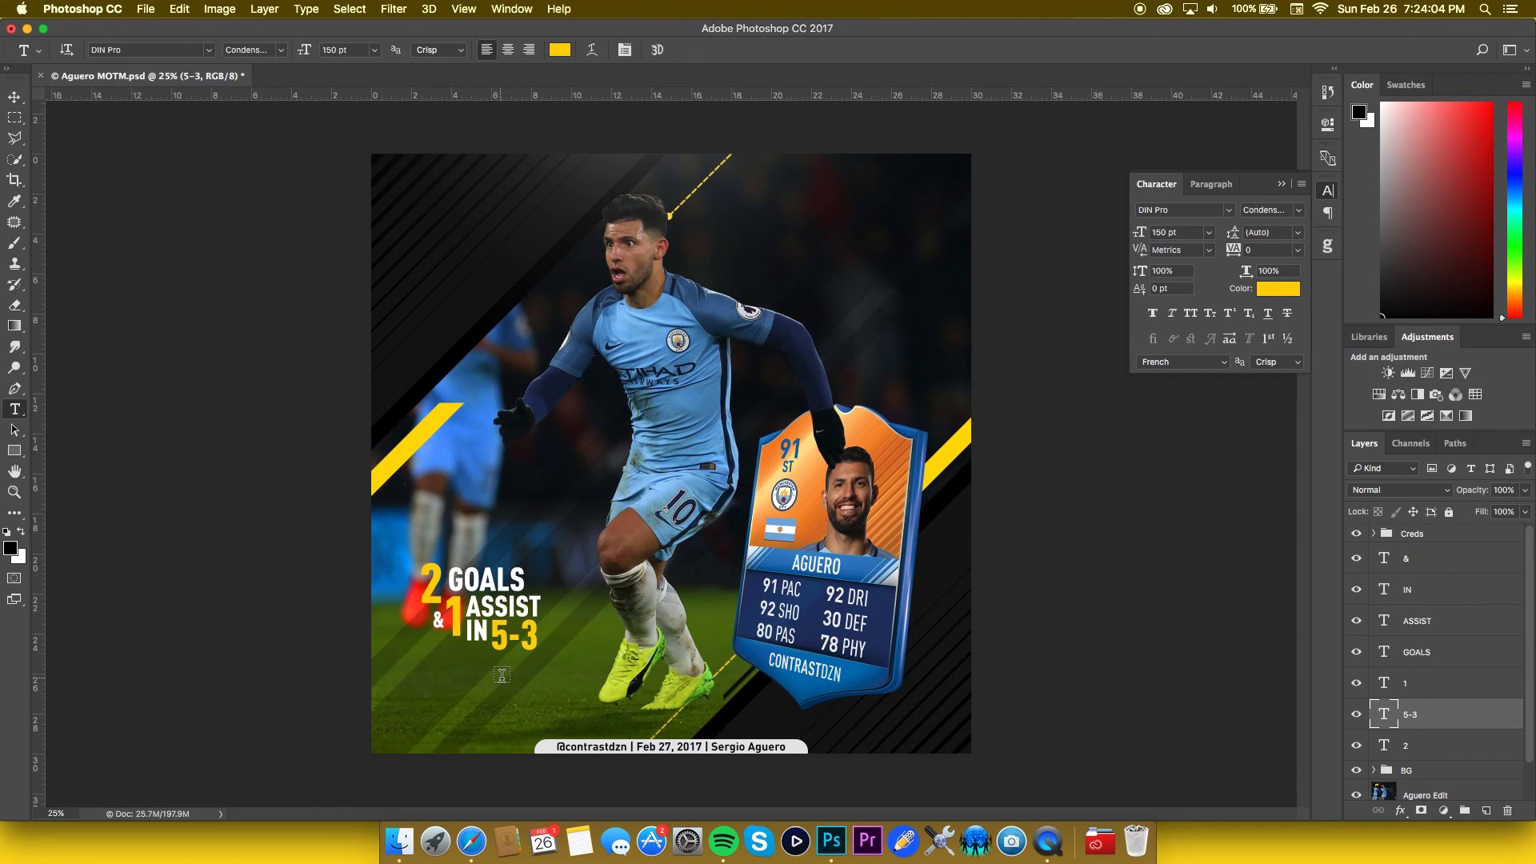
left_click(512, 670)
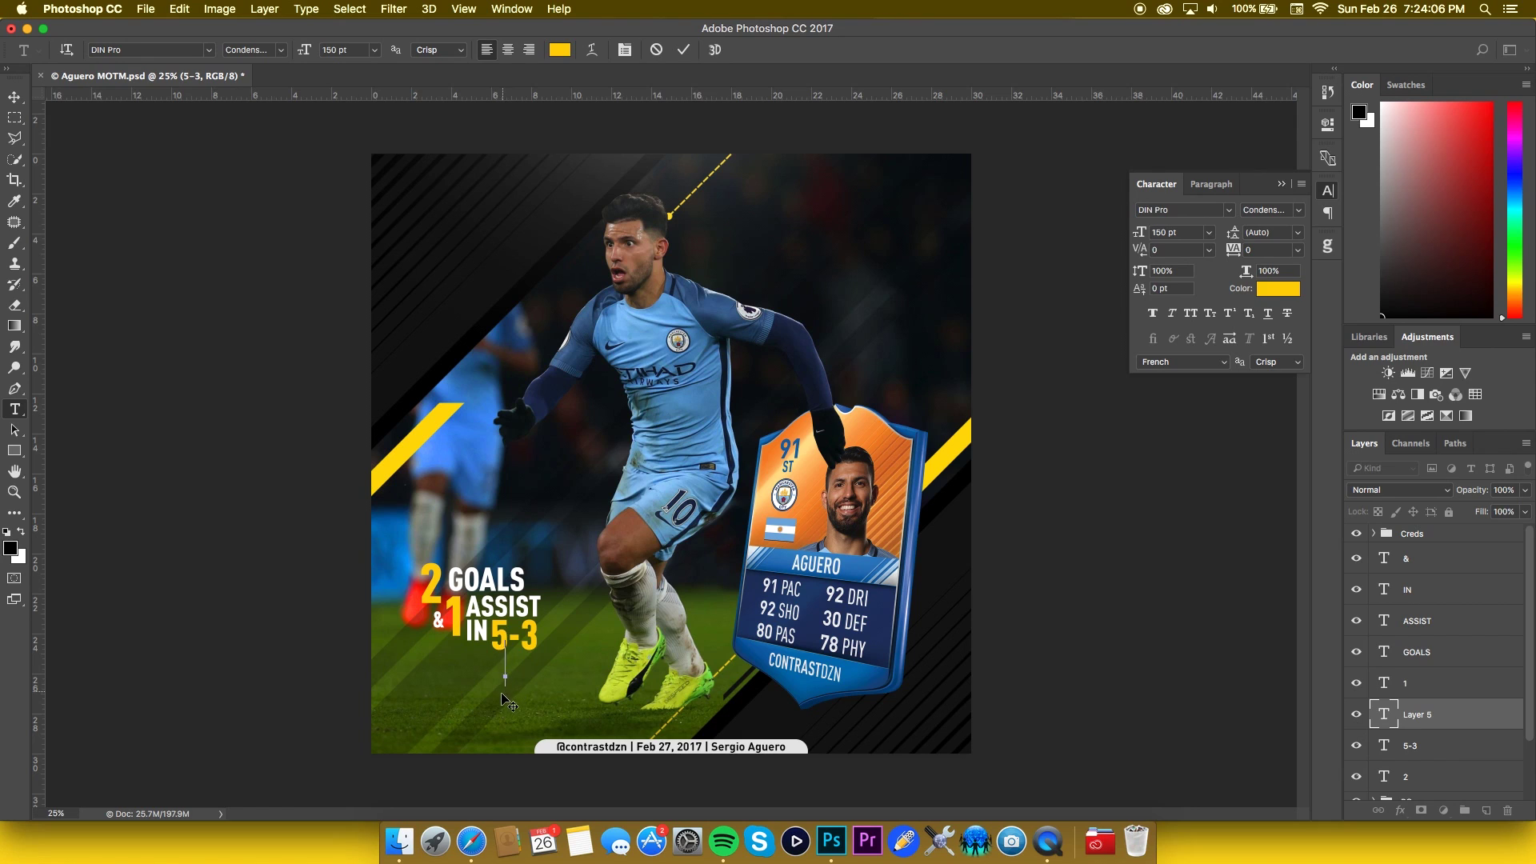
key("Escape")
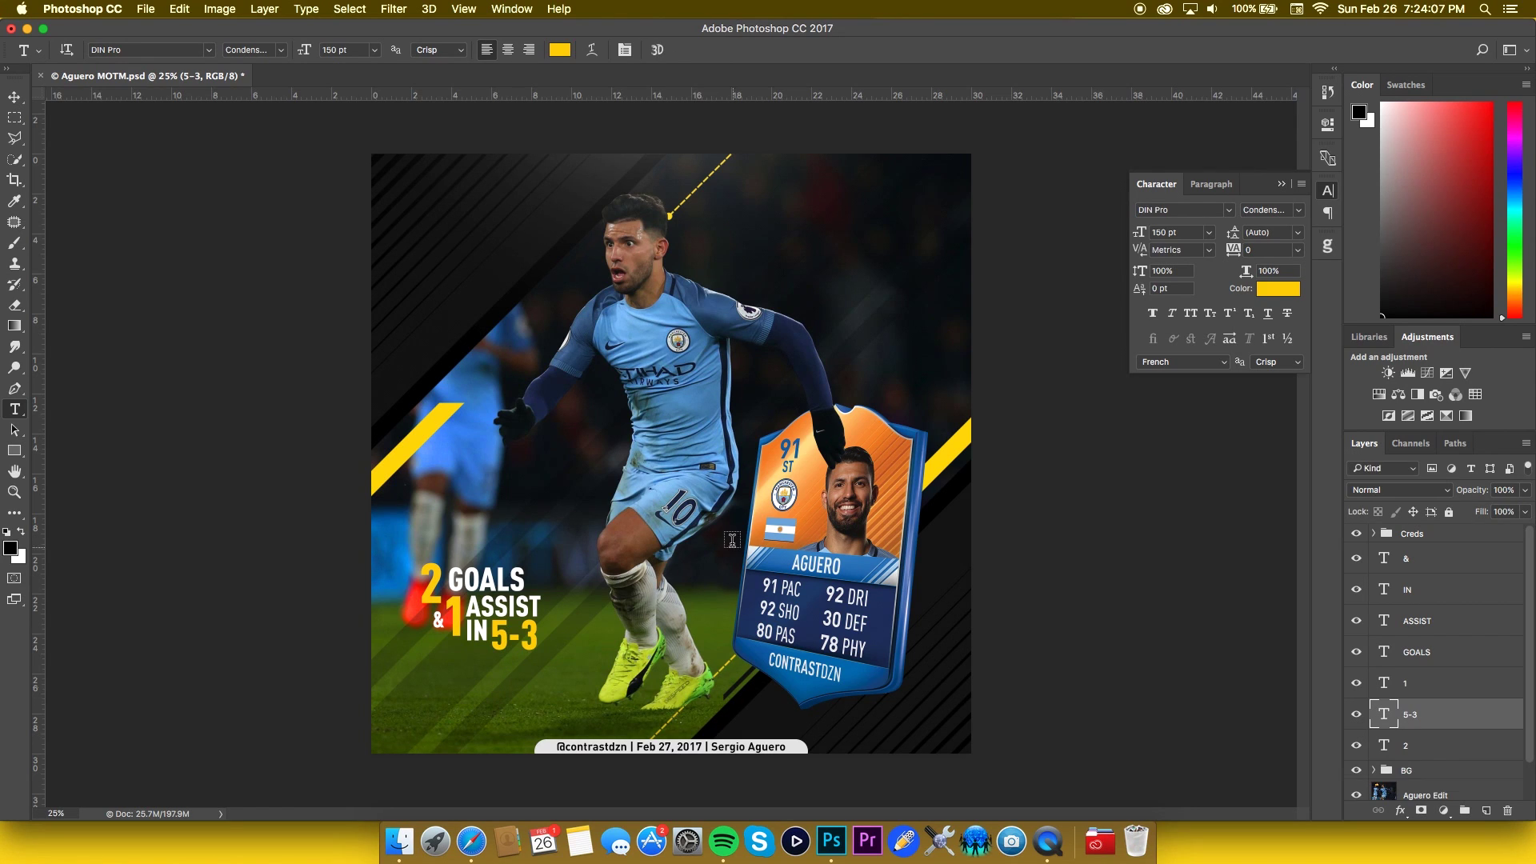
- Duplicate the white GOALS text and place the copy just below the yellow "5-3"
left_click(1462, 664)
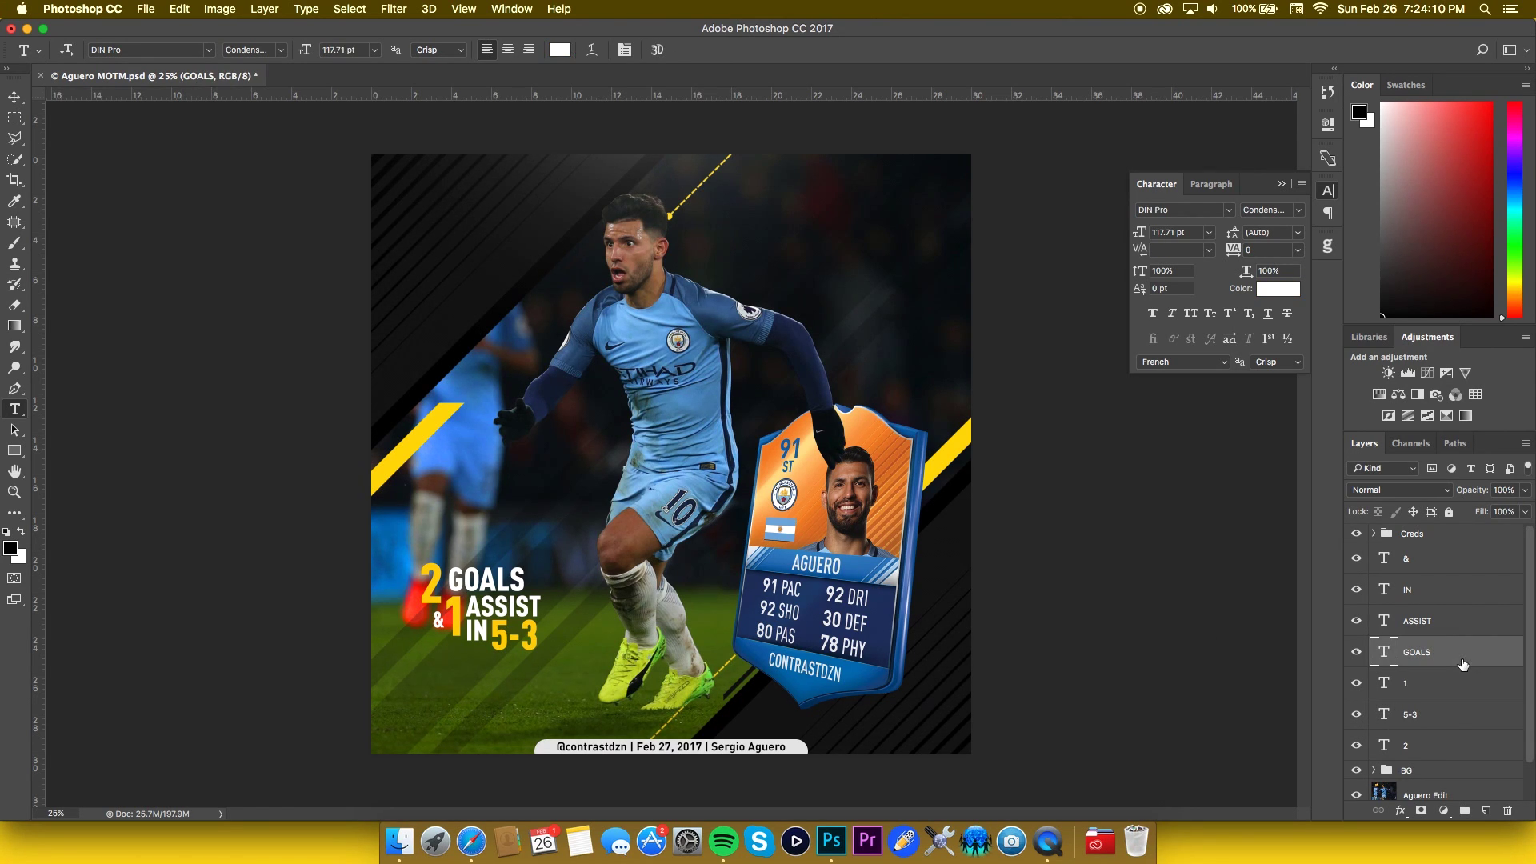
key("super+j")
key("v")
left_click_drag(507, 591, 539, 674)
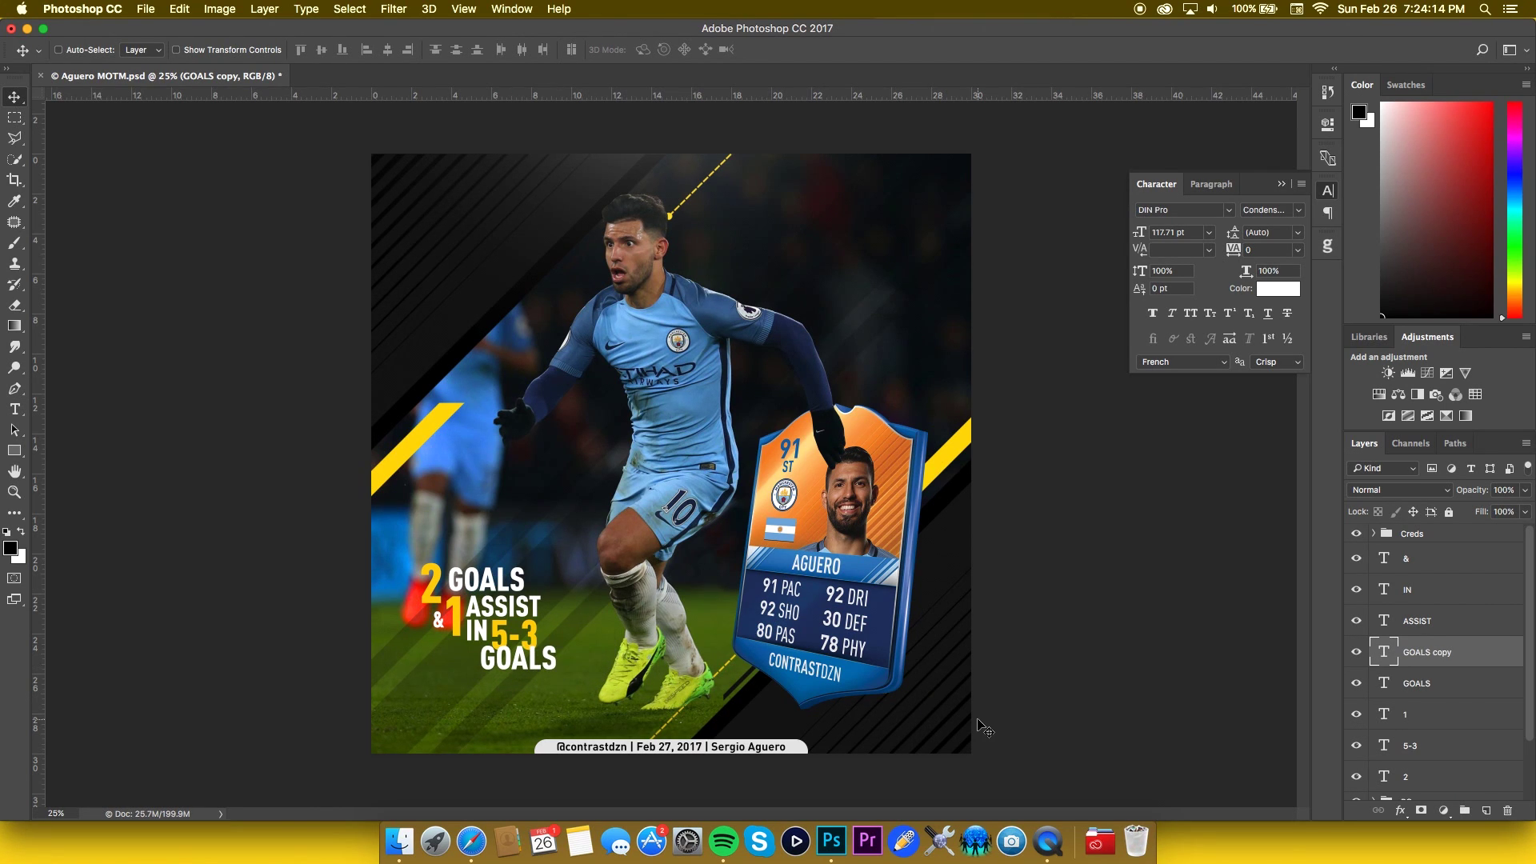
key("shift+Right")
key("shift+Right")
key("shift+Right")
key("shift+Right")
key("shift+Right")
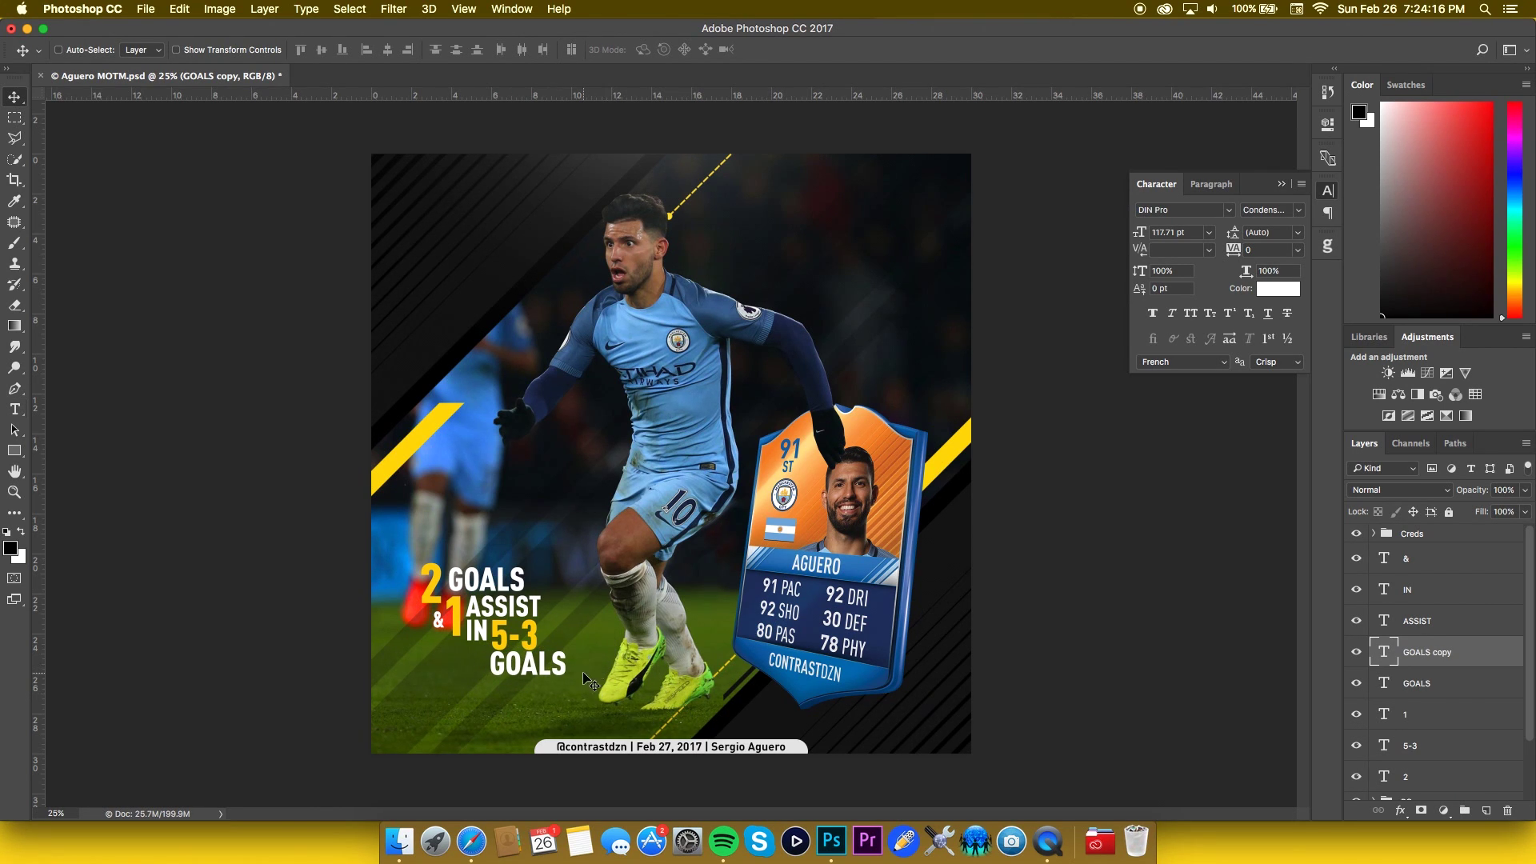
- Change the duplicated GOALS text below "5-3" to "WIN"
key("t")
double_click(548, 664)
type("WKI")
key("BackSpace")
key("BackSpace")
type("IN")
key("super+Return")
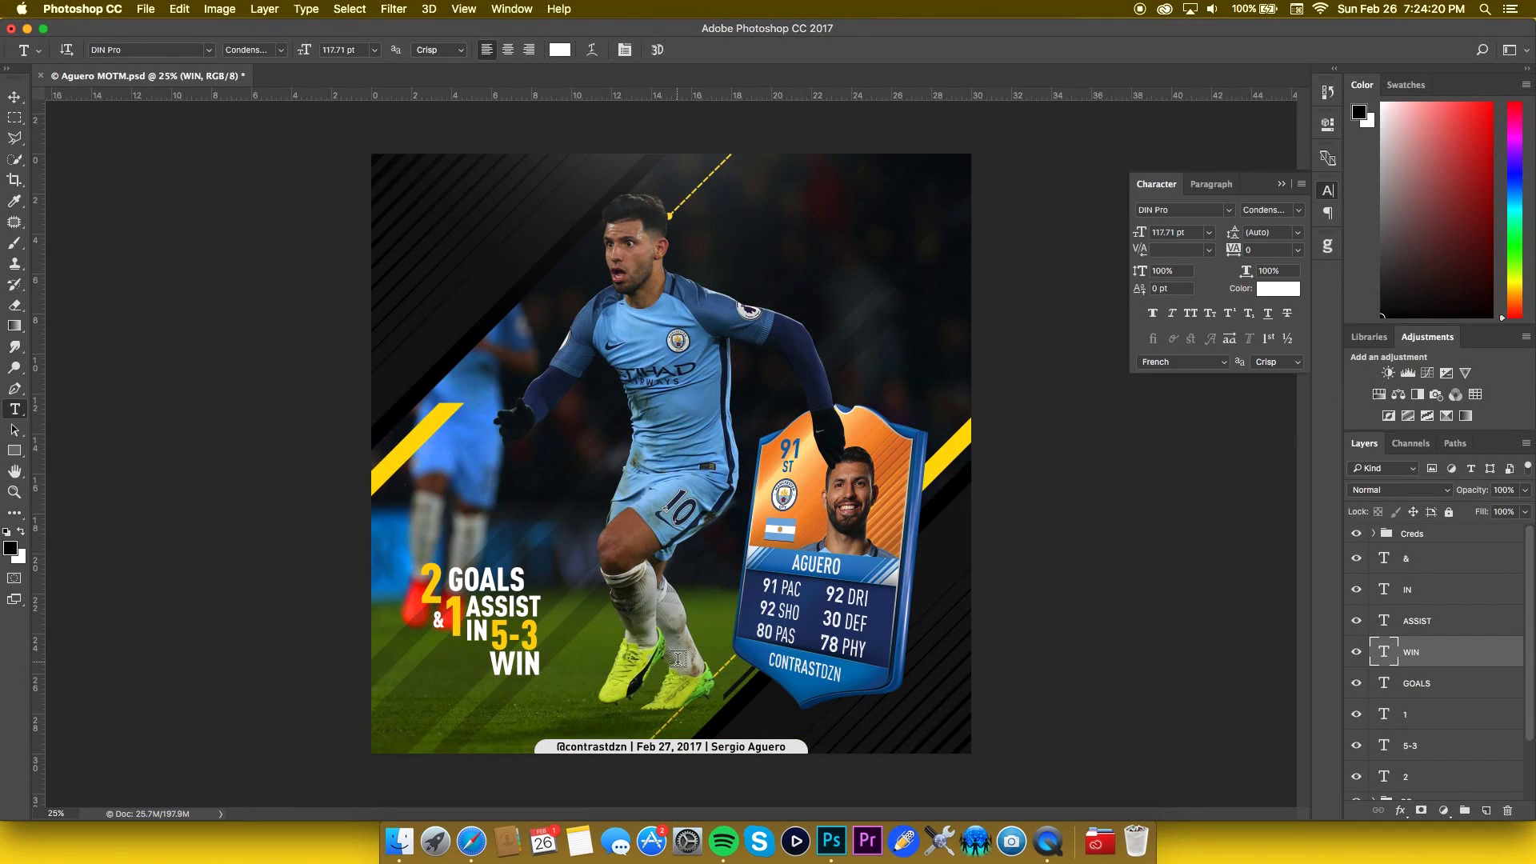
key("v")
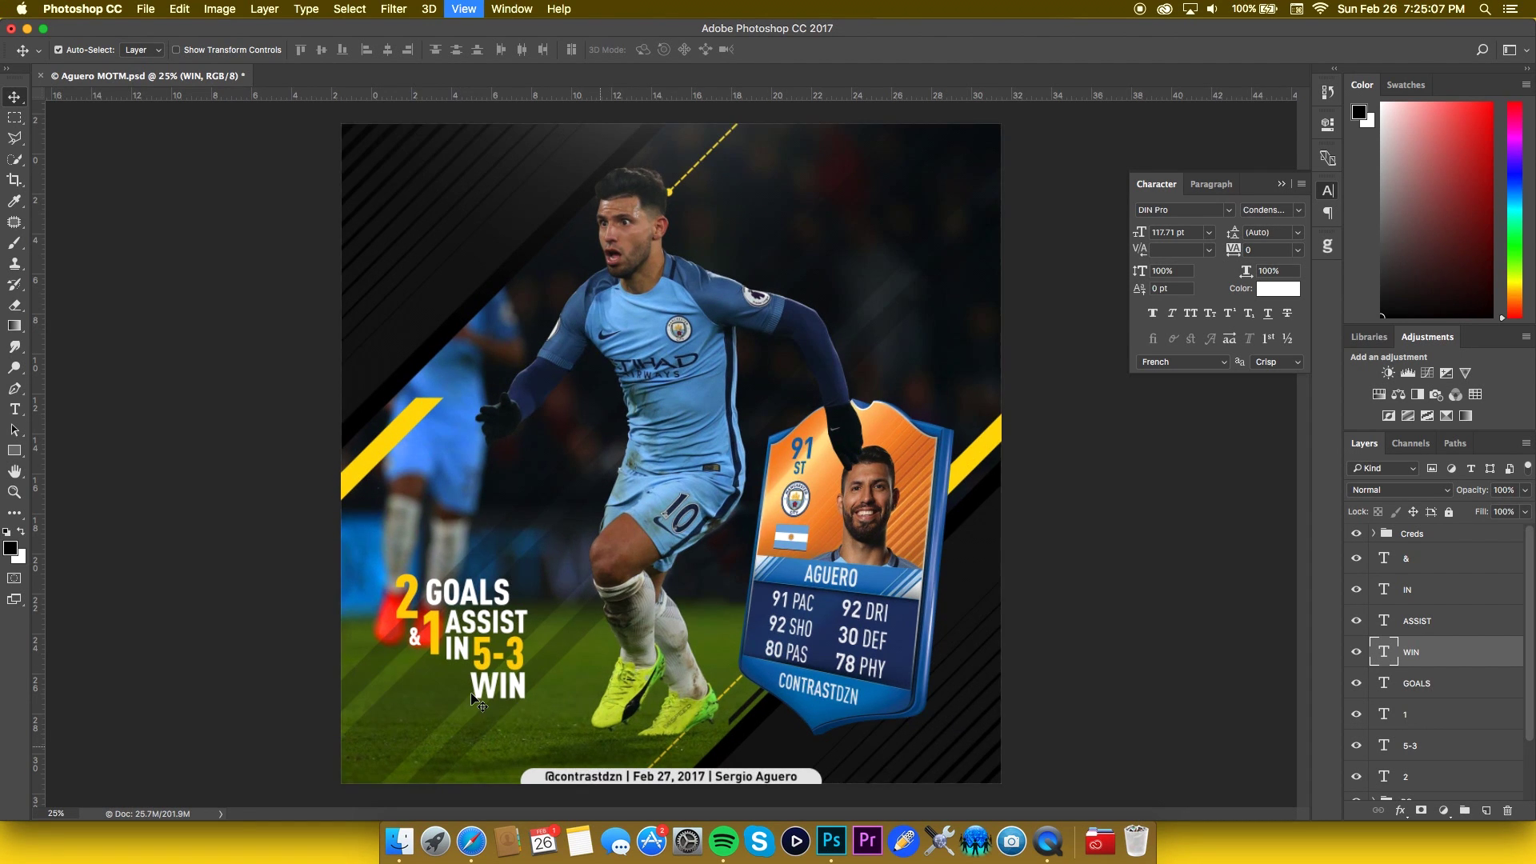
- Add a new white text layer reading "CONTRAST" beside the word WIN
key("super+equal")
key("super+equal")
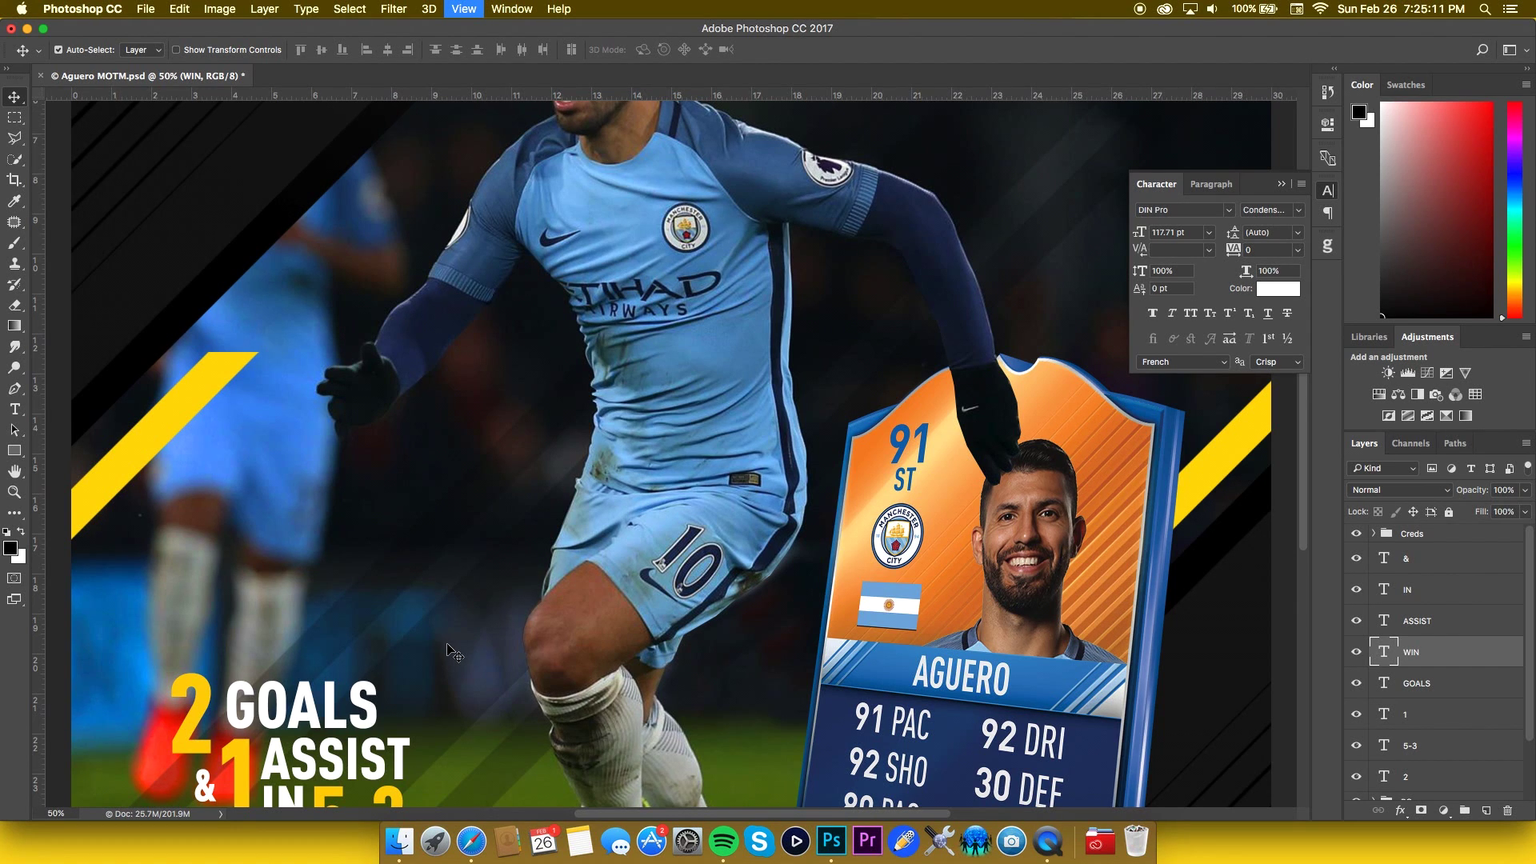
key("super+equal")
scroll(424, 605, "down", 15)
scroll(424, 605, "left", 10)
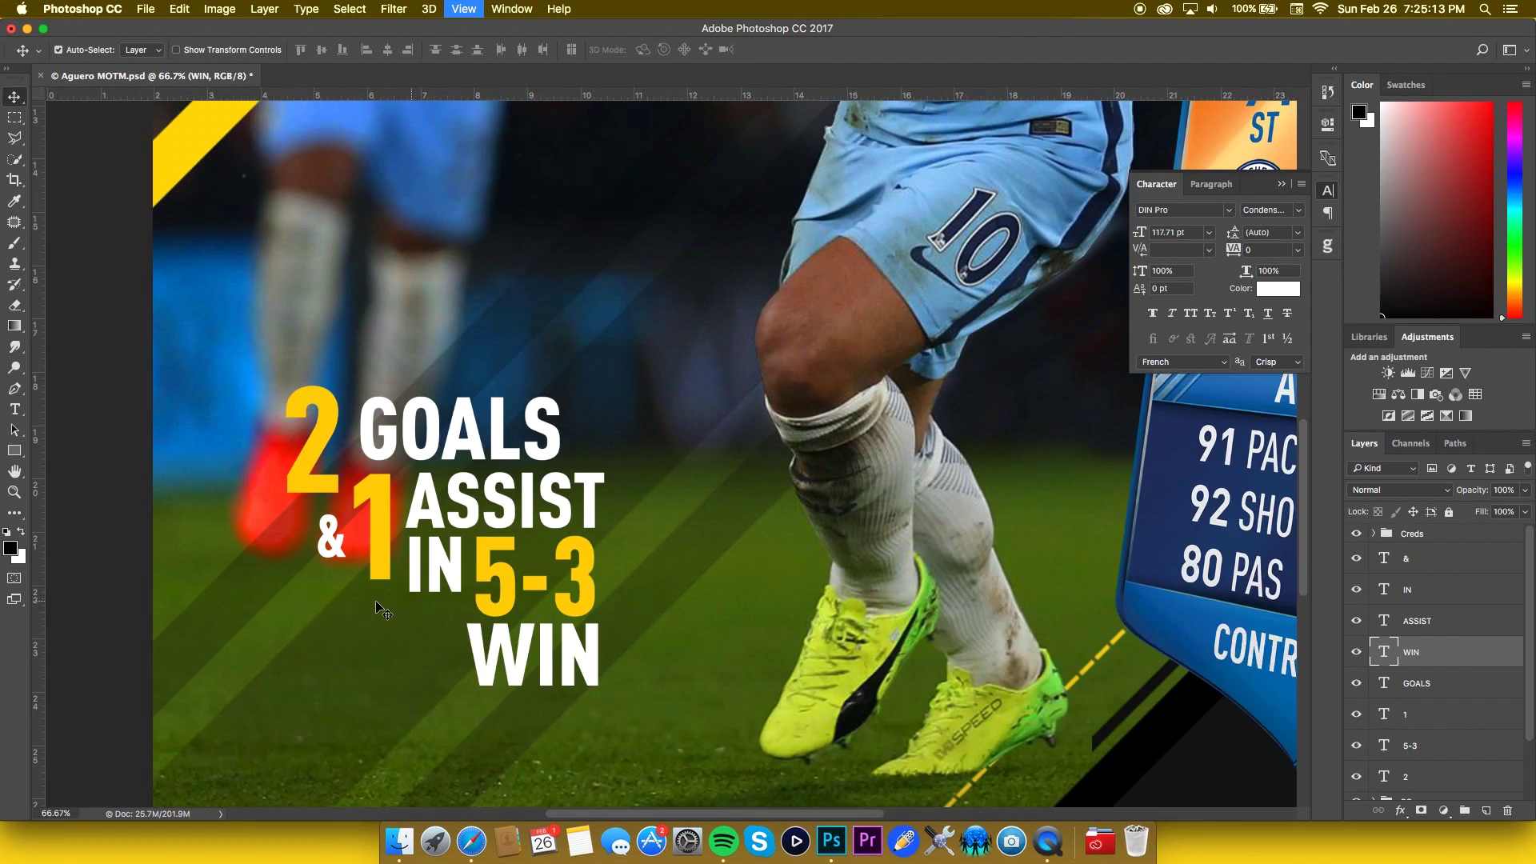
scroll(524, 532, "up", 5)
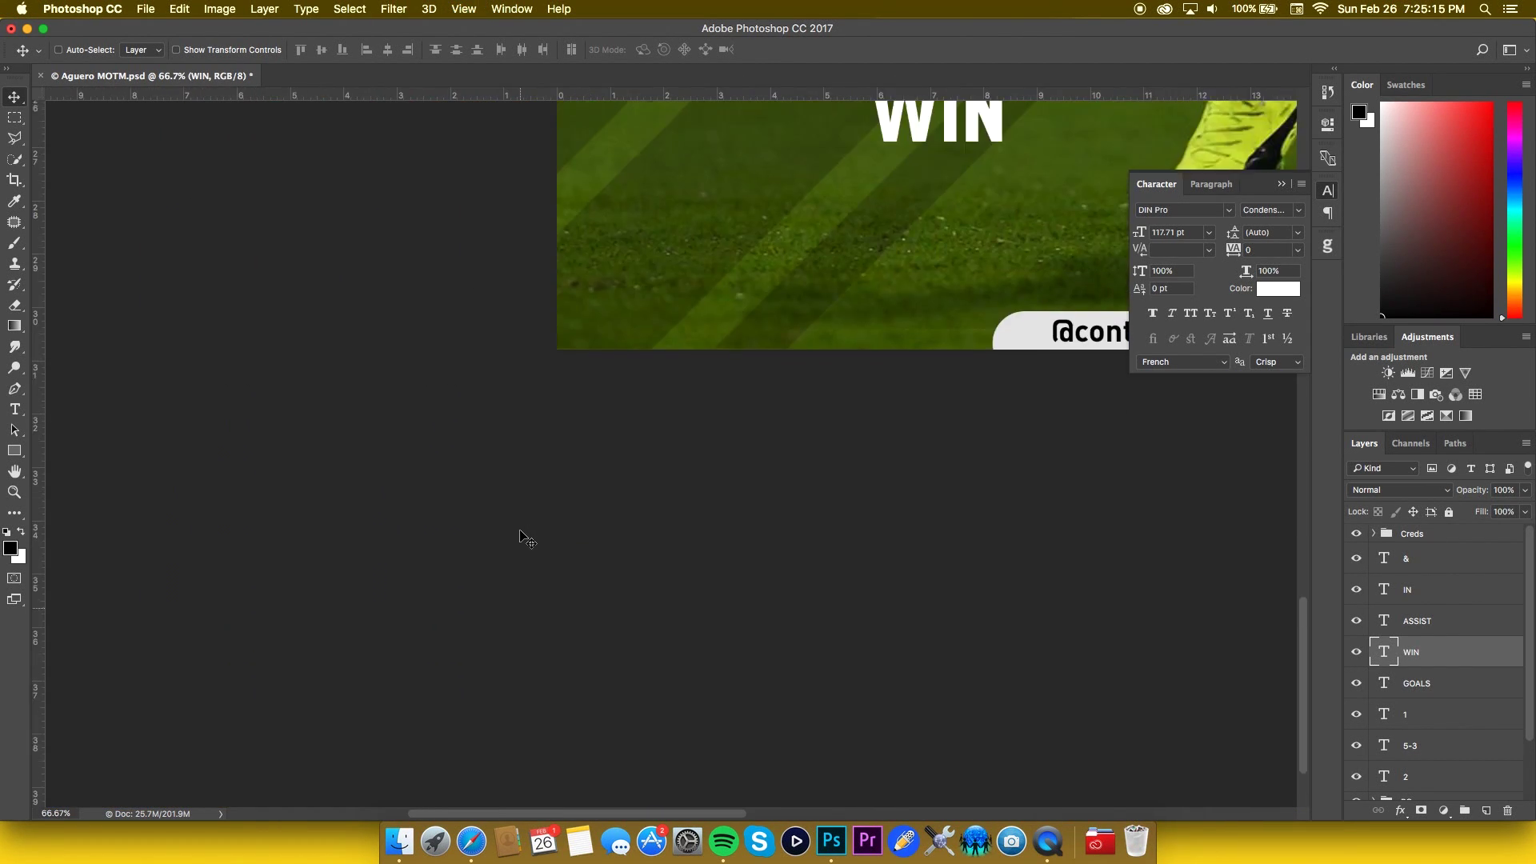
scroll(765, 504, "right", 4)
scroll(654, 337, "up", 3)
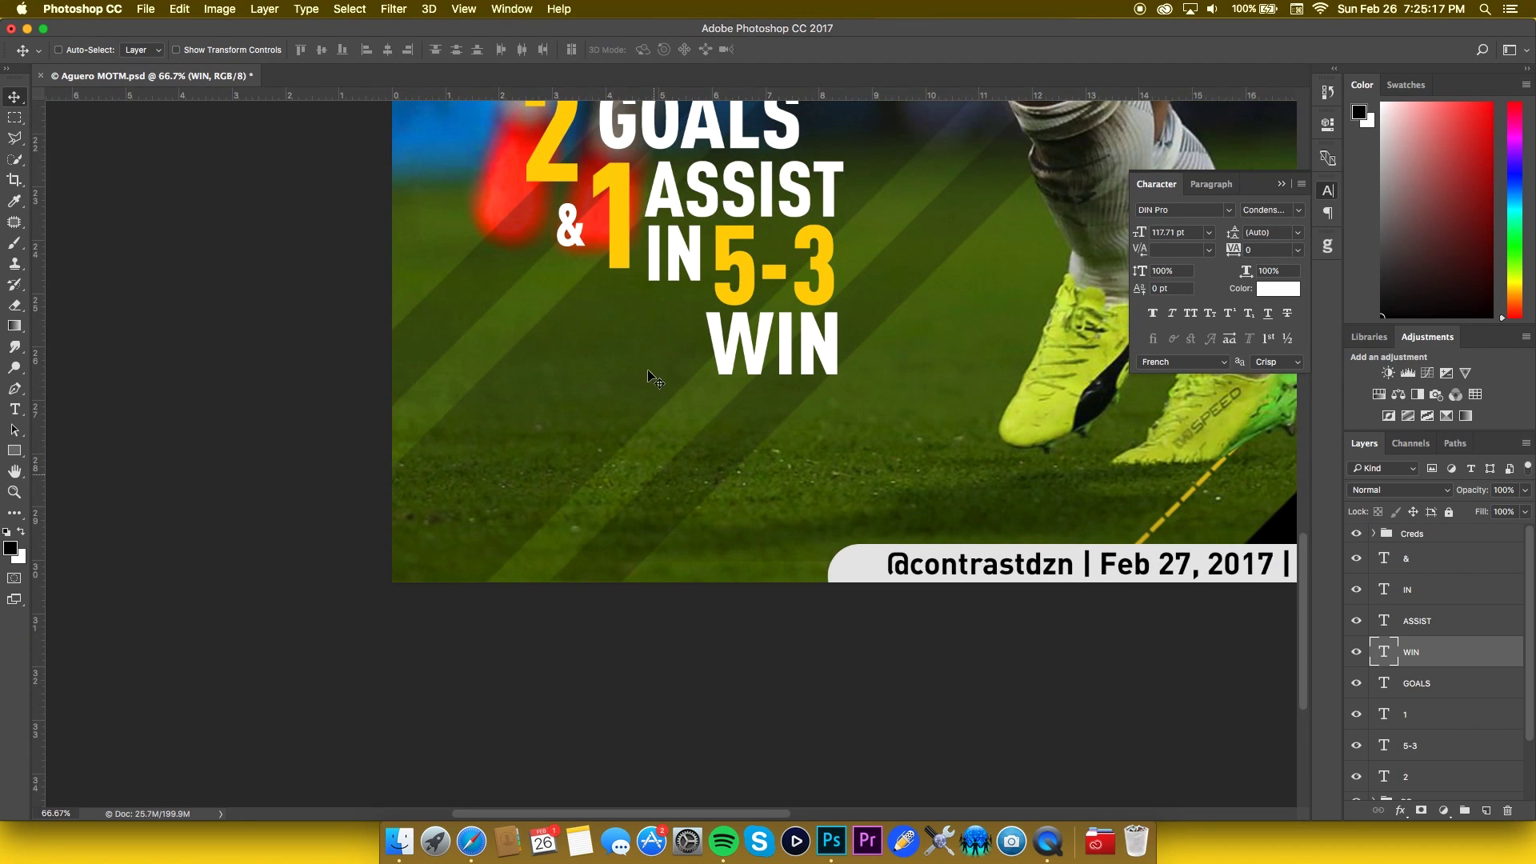
key("t")
left_click(615, 357)
type("F")
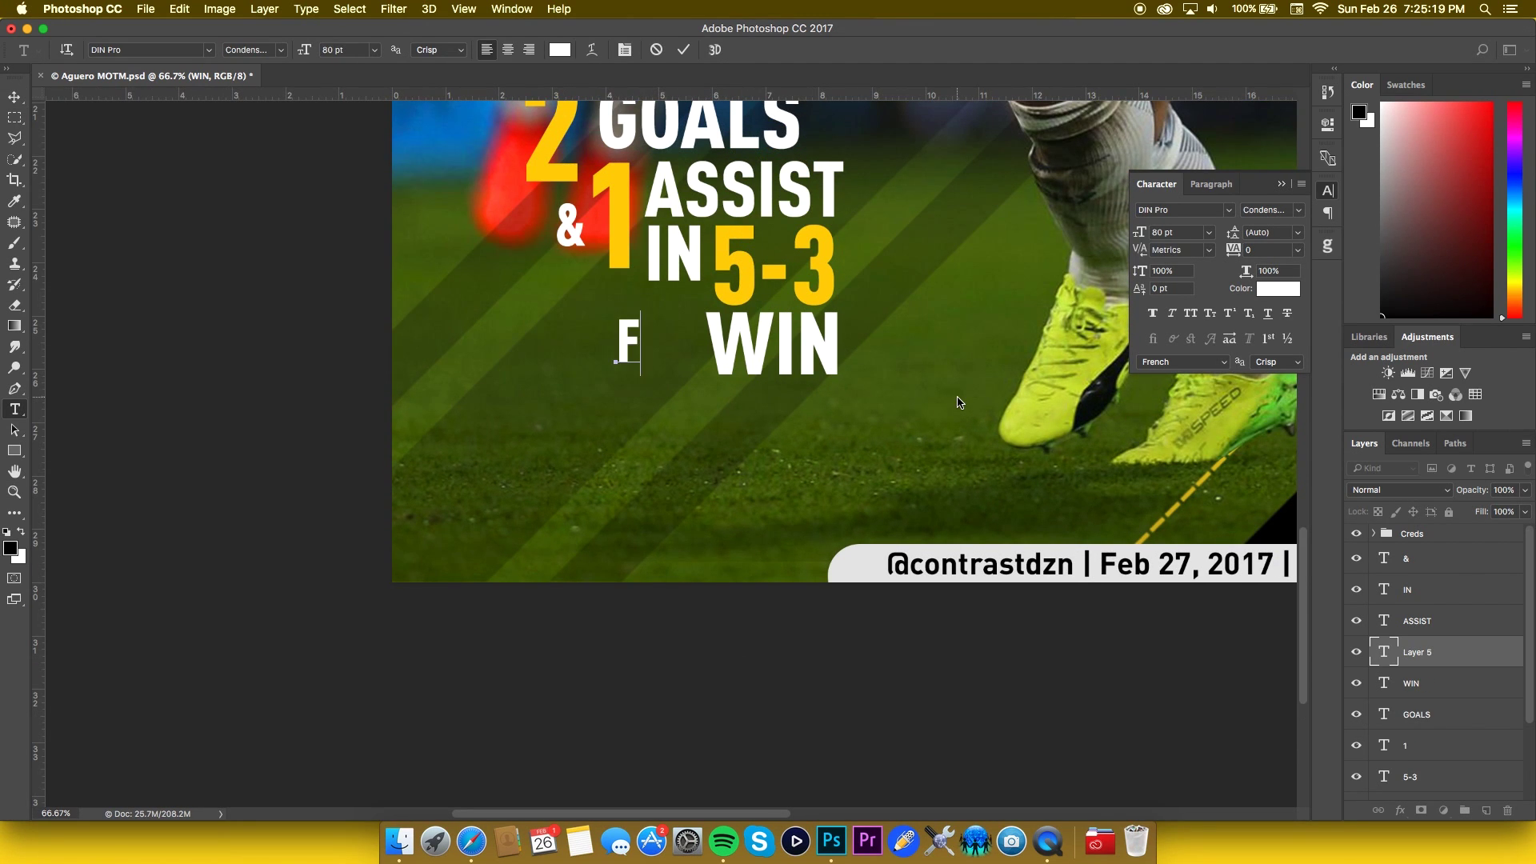
key("BackSpace")
type("CONTR")
type("ASRT")
key("BackSpace")
key("BackSpace")
type("T")
left_click_drag(957, 399, 930, 398)
key("super+Return")
- Rotate the CONTRAST text to exactly 90 degrees and move it to the left of WIN
key("ctrl+t")
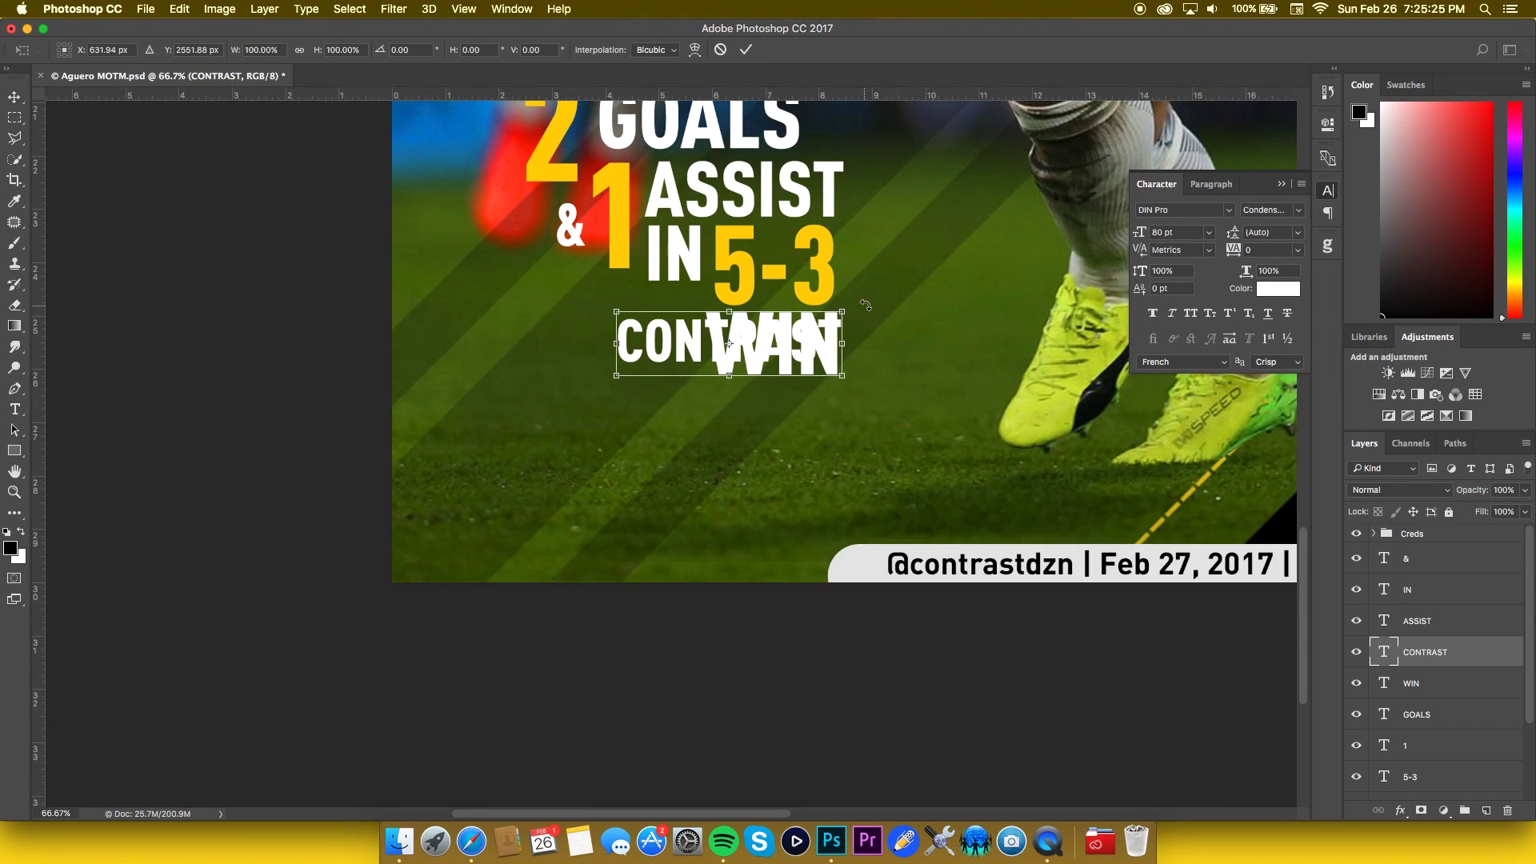
left_click_drag(866, 308, 770, 469)
left_click_drag(731, 230, 731, 225)
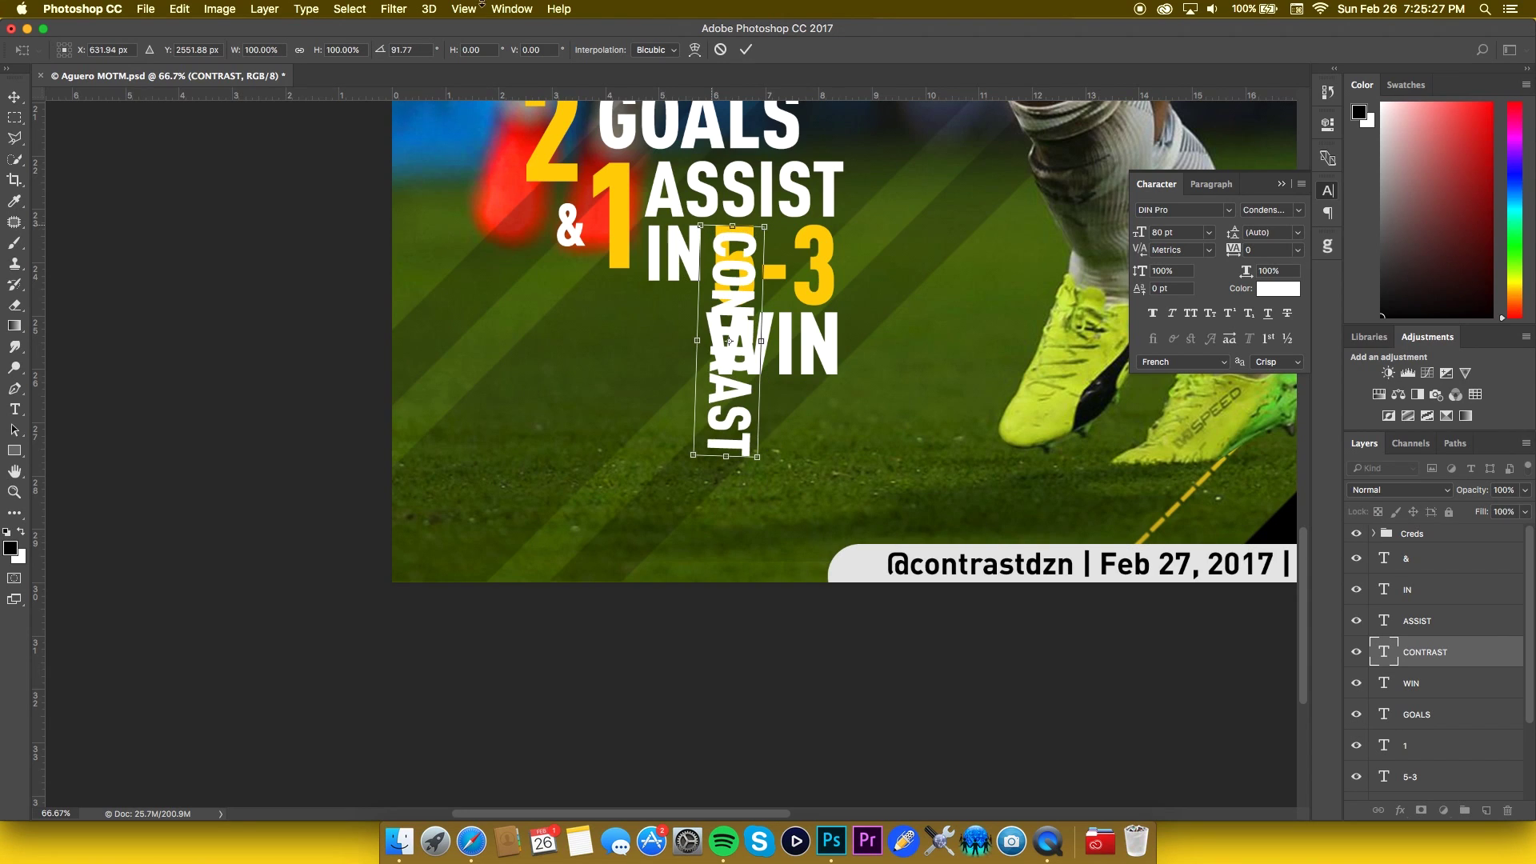
double_click(400, 51)
type("90")
key("Return")
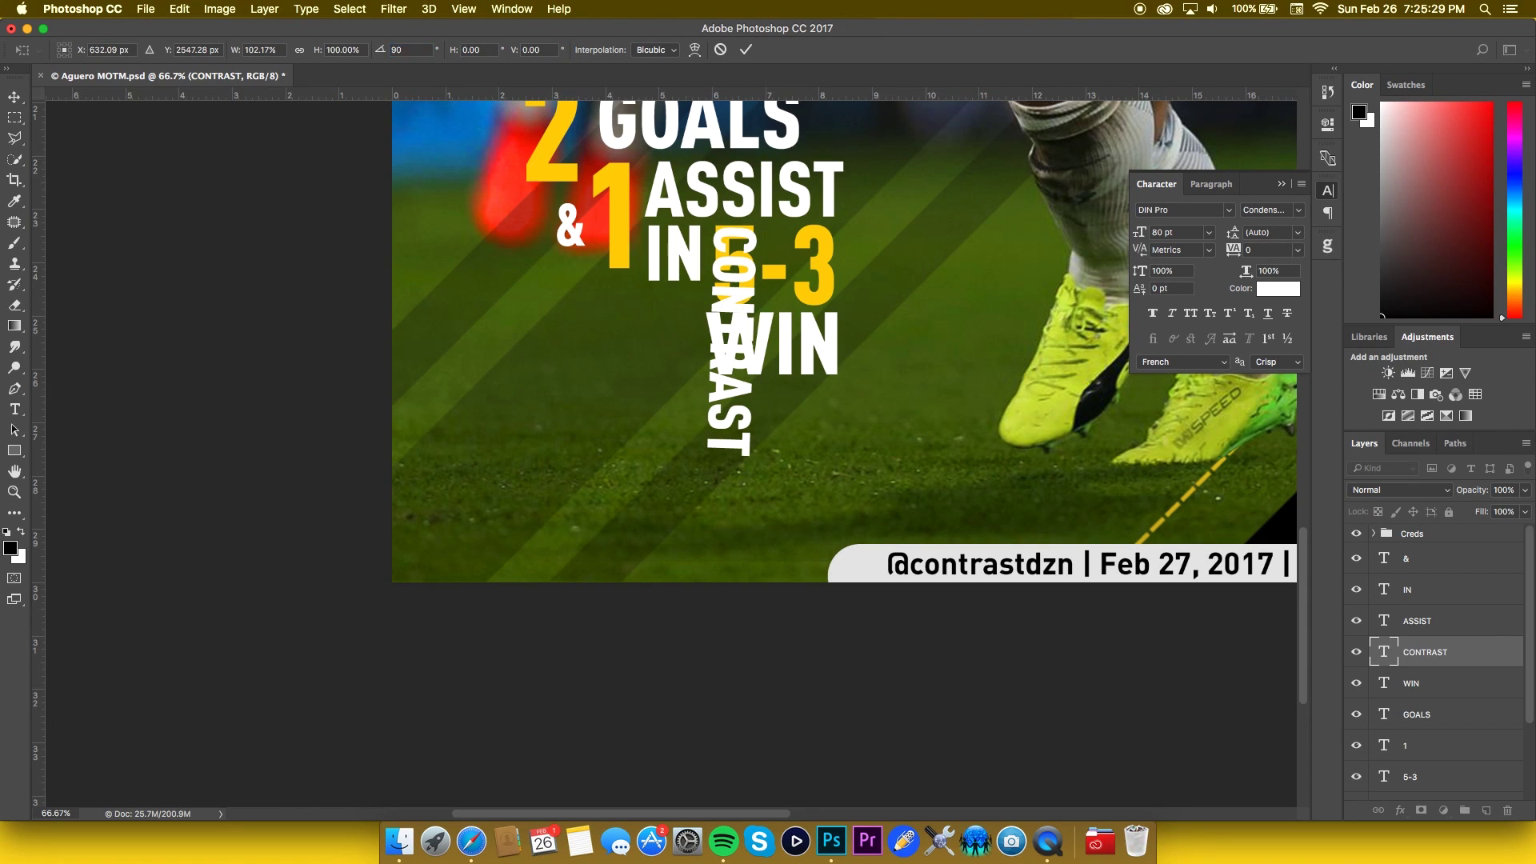
key("Return")
left_click_drag(688, 315, 667, 378)
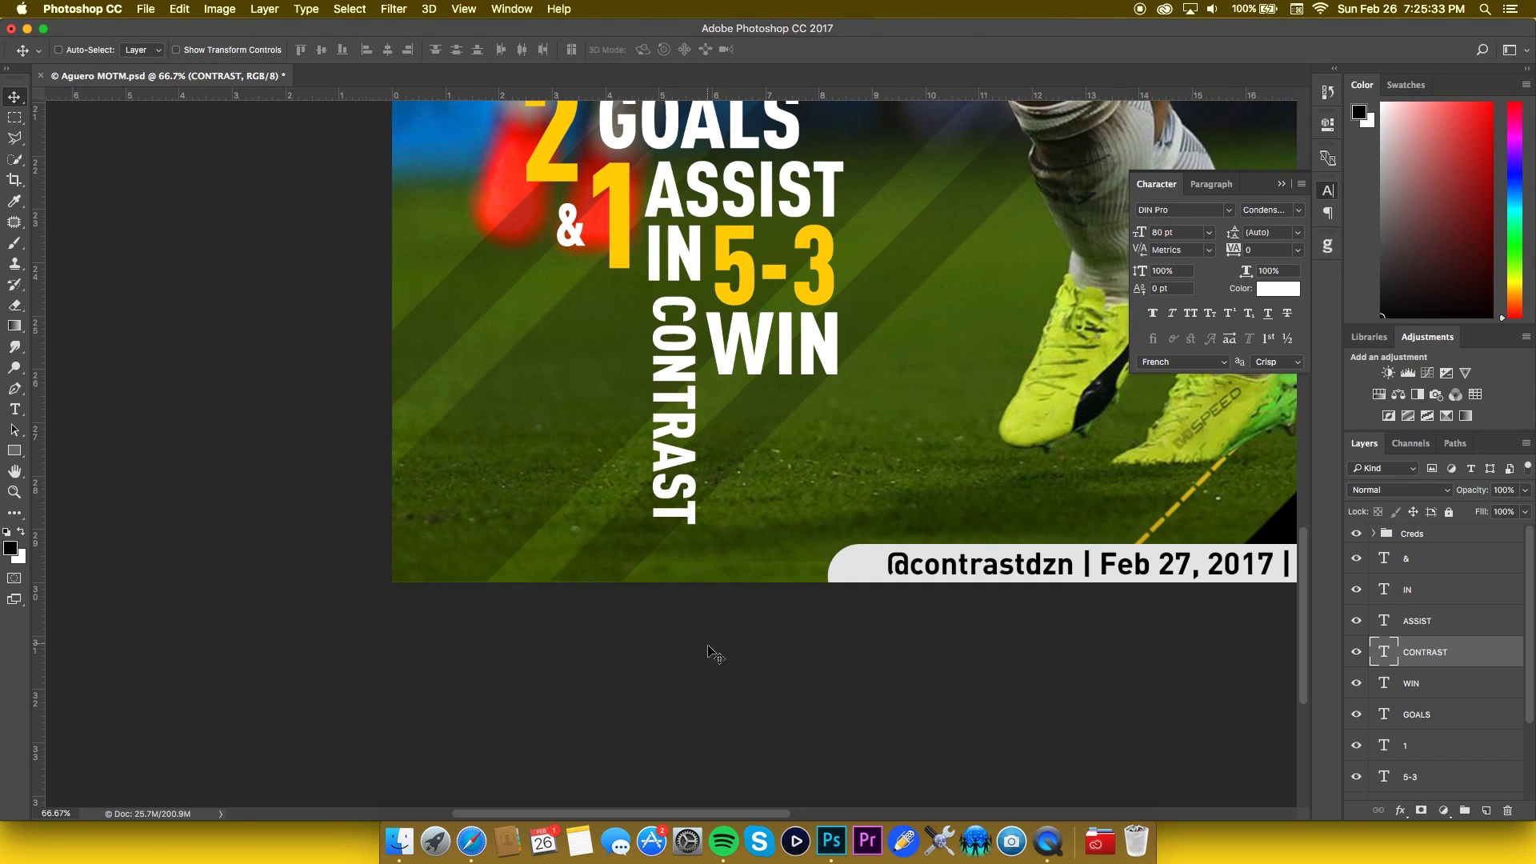
- Scale the vertical CONTRAST text down to about the height of WIN and nudge it closer to that word
key("ctrl+t")
left_click_drag(649, 472, 684, 358)
key("Return")
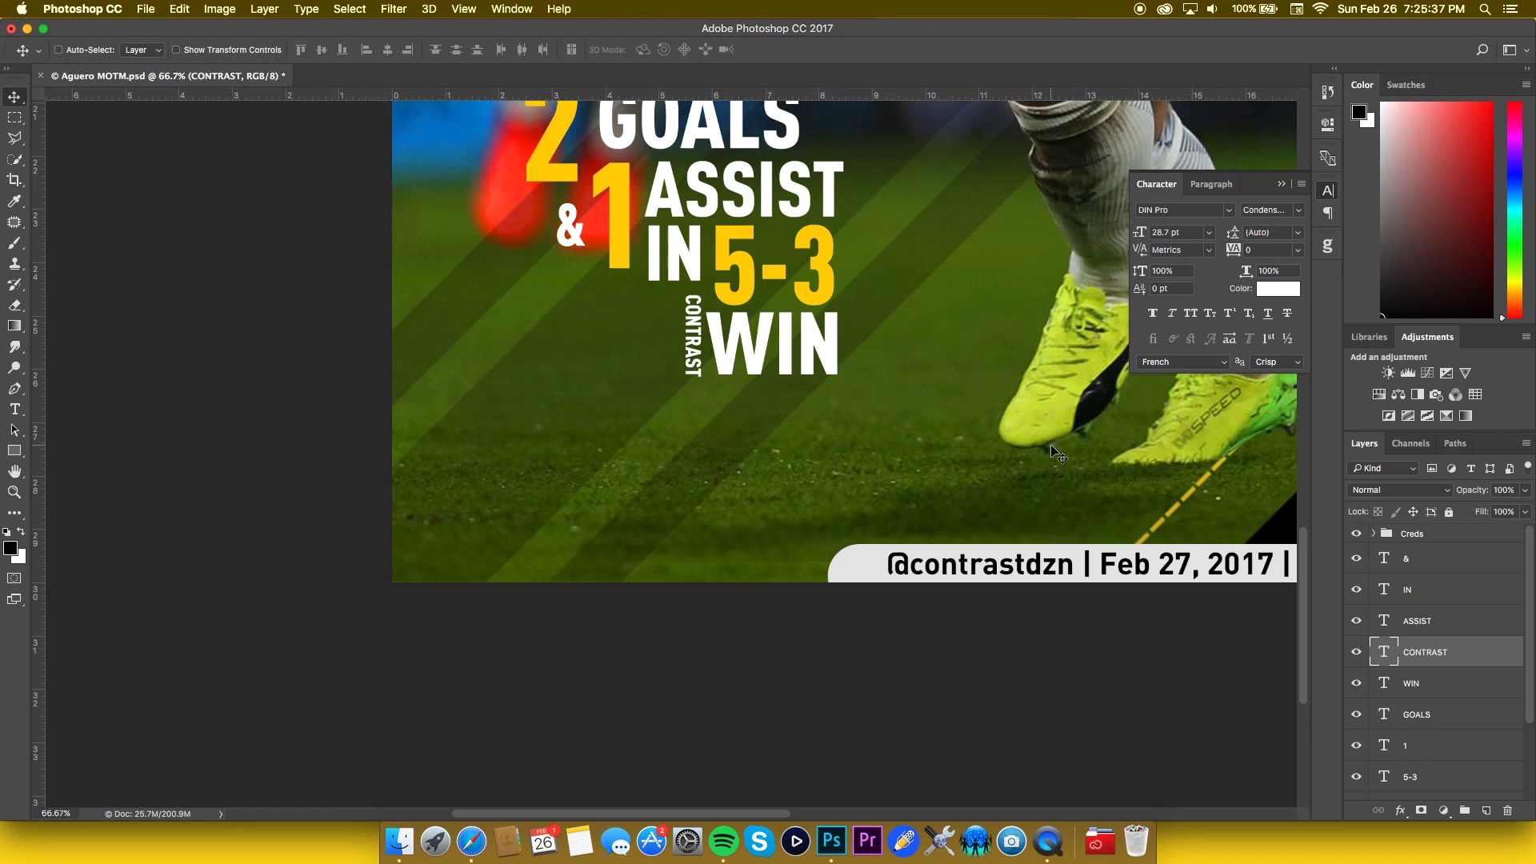
key("Right")
key("Right")
key("super+minus")
key("super+minus")
key("super+minus")
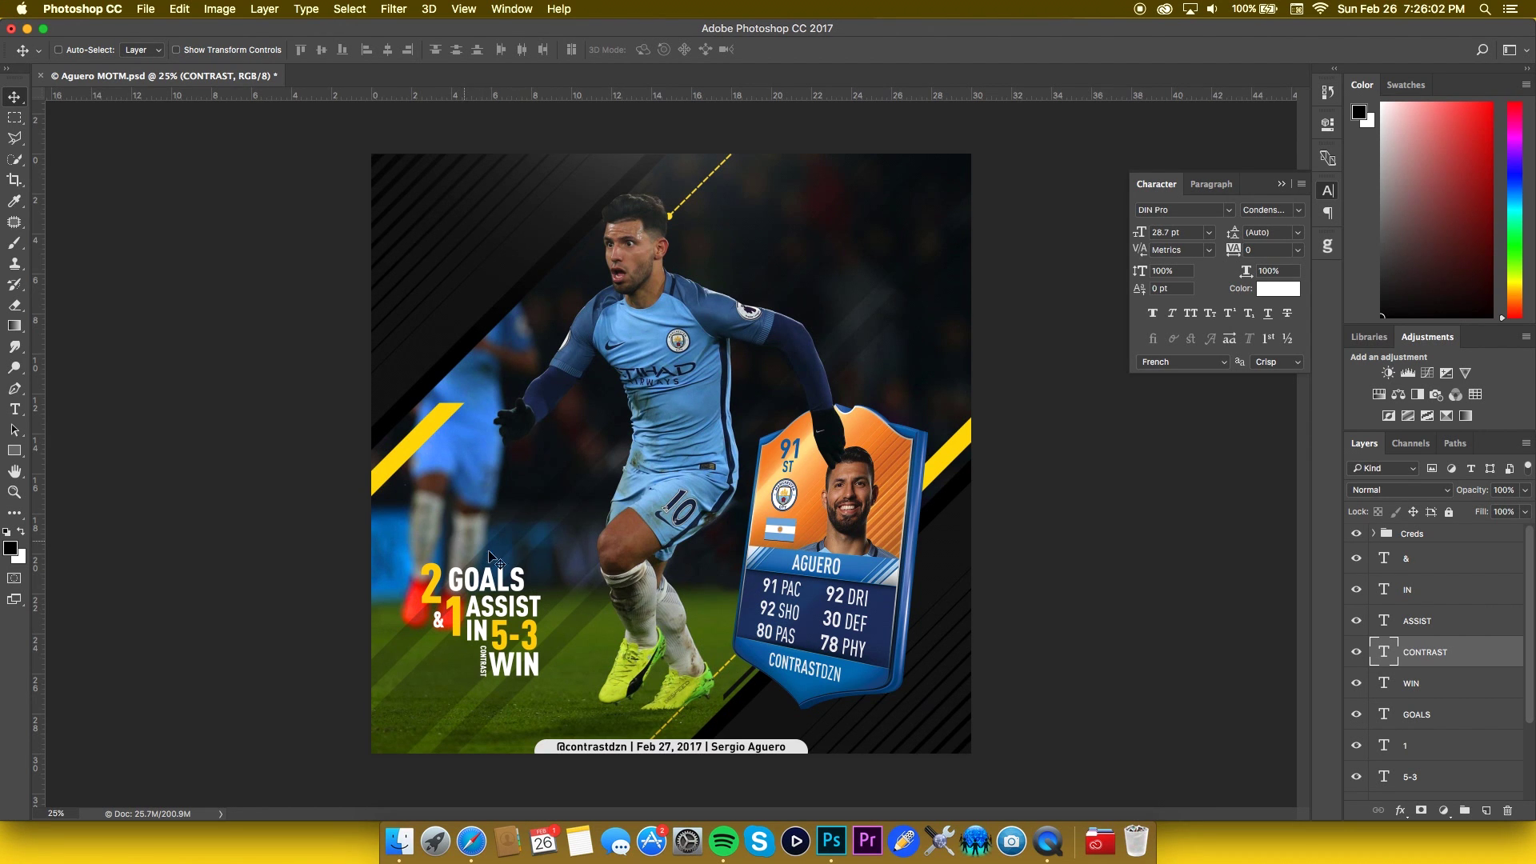
- Collapse the floating Character settings that cover the canvas
key("super+equal")
left_click_drag(430, 605, 526, 532)
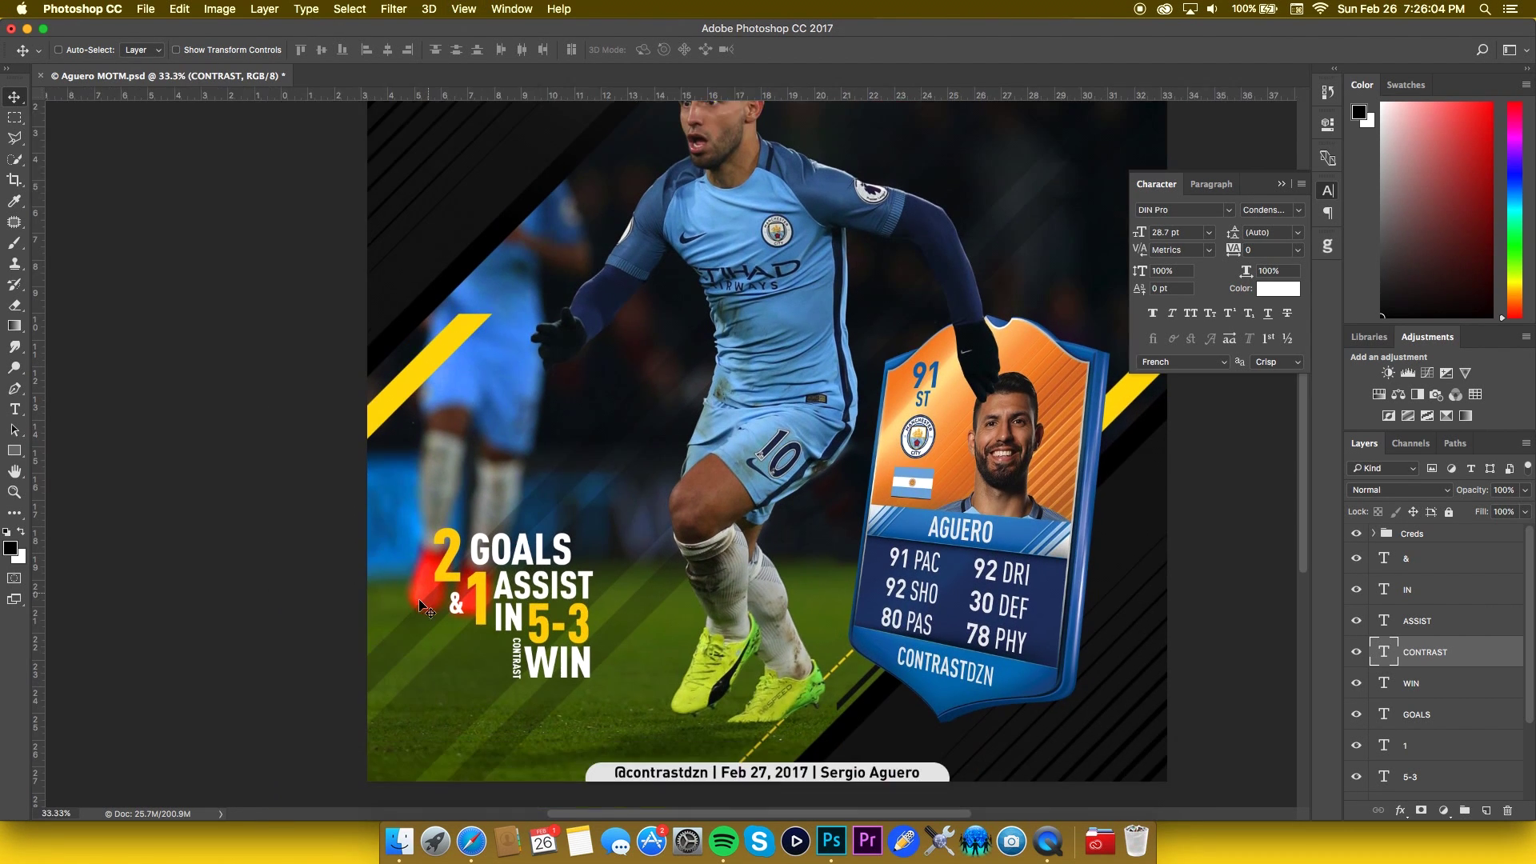
key("super+equal")
left_click_drag(436, 510, 528, 511)
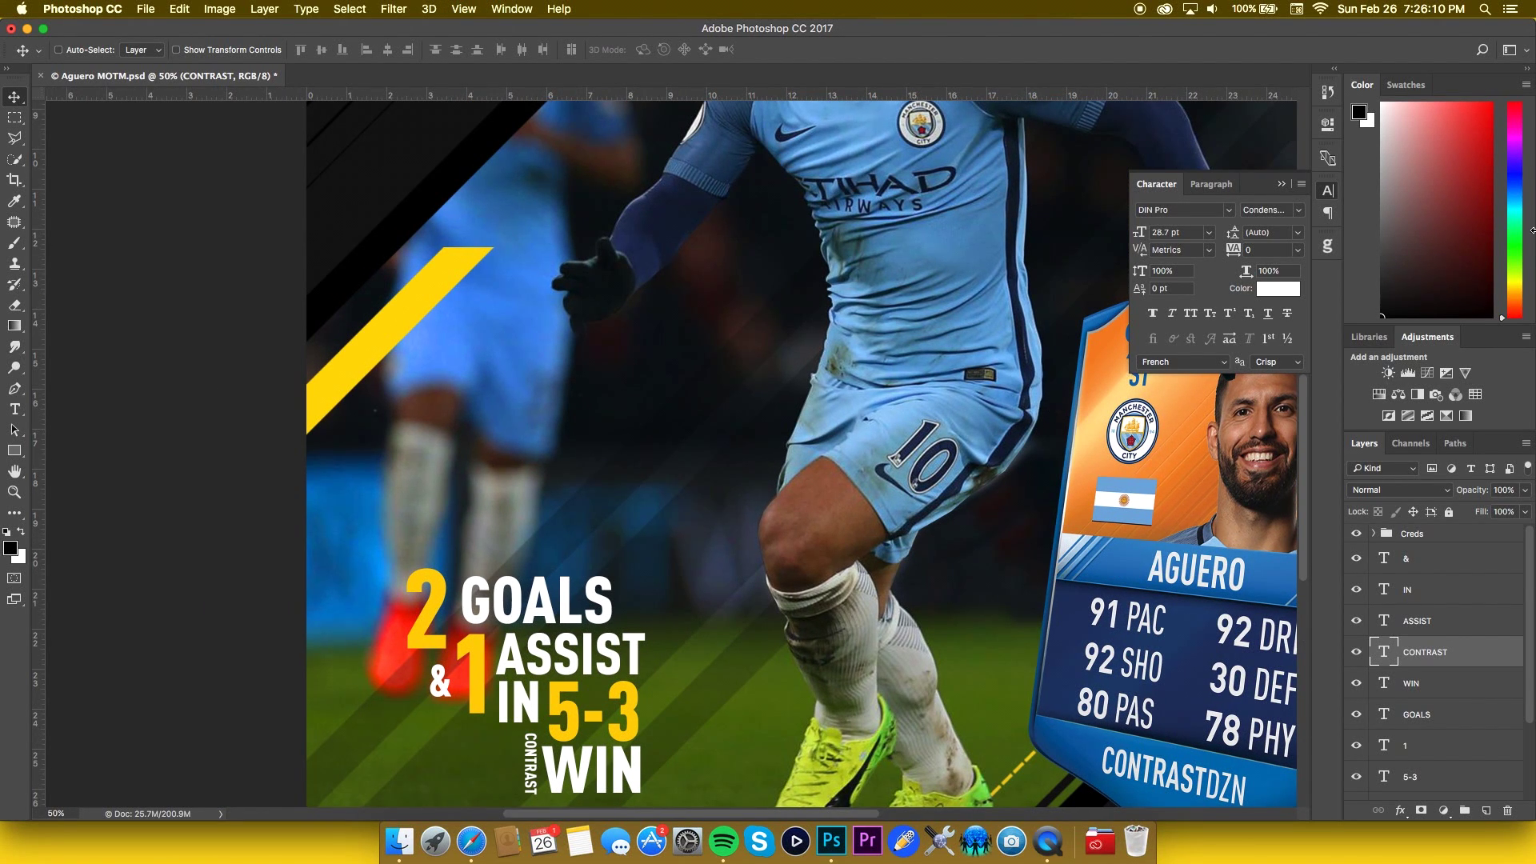
left_click(1329, 192)
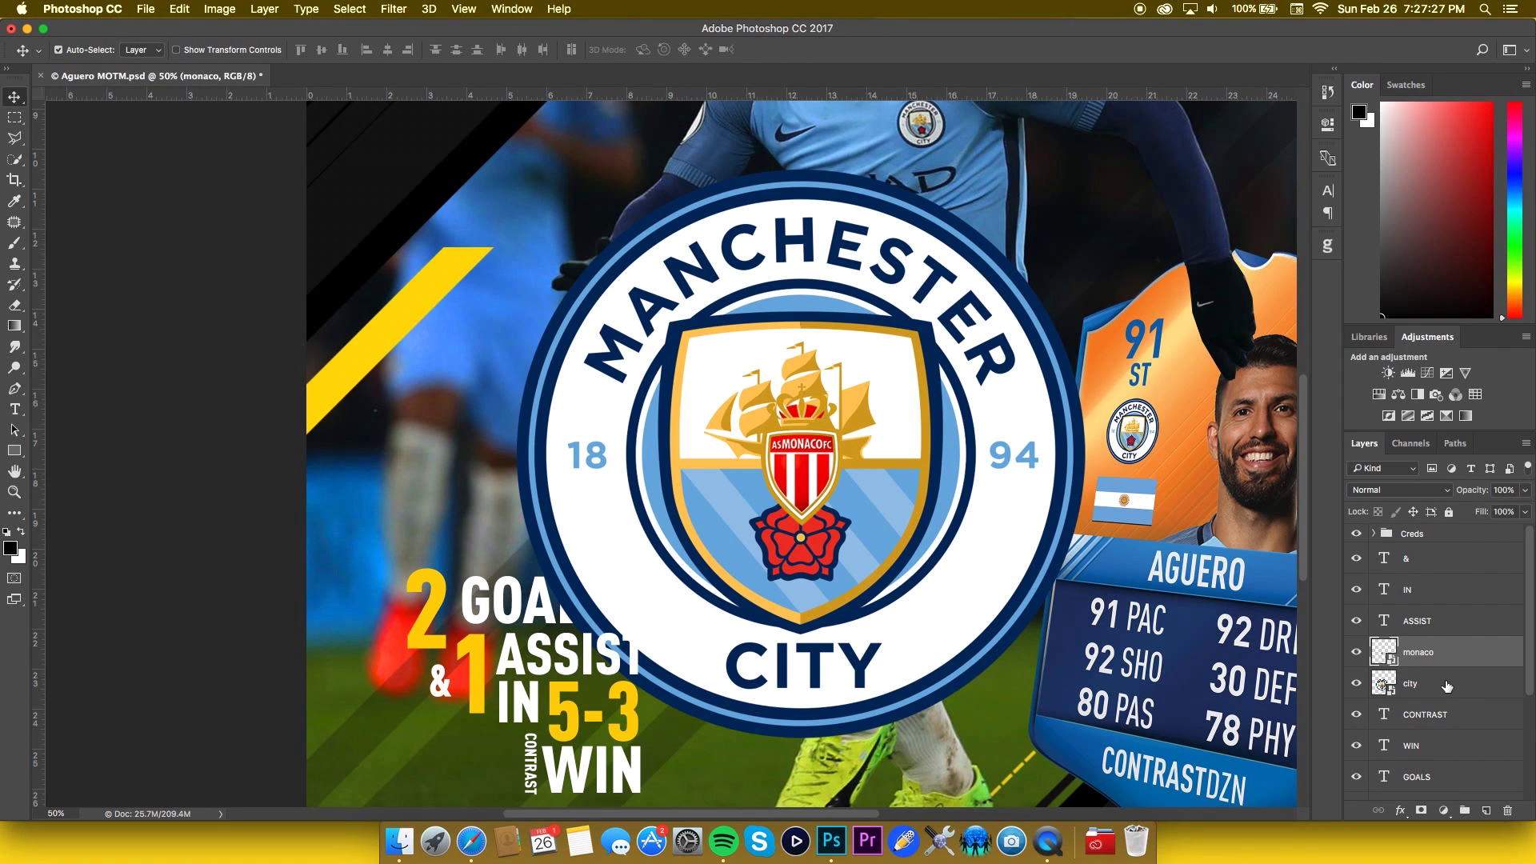
- Shrink the Manchester City badge to about the Monaco badge's size and move both badges above the "2 GOALS" text
key("super+t")
key("Return")
key("alt+bracketleft")
key("super+t")
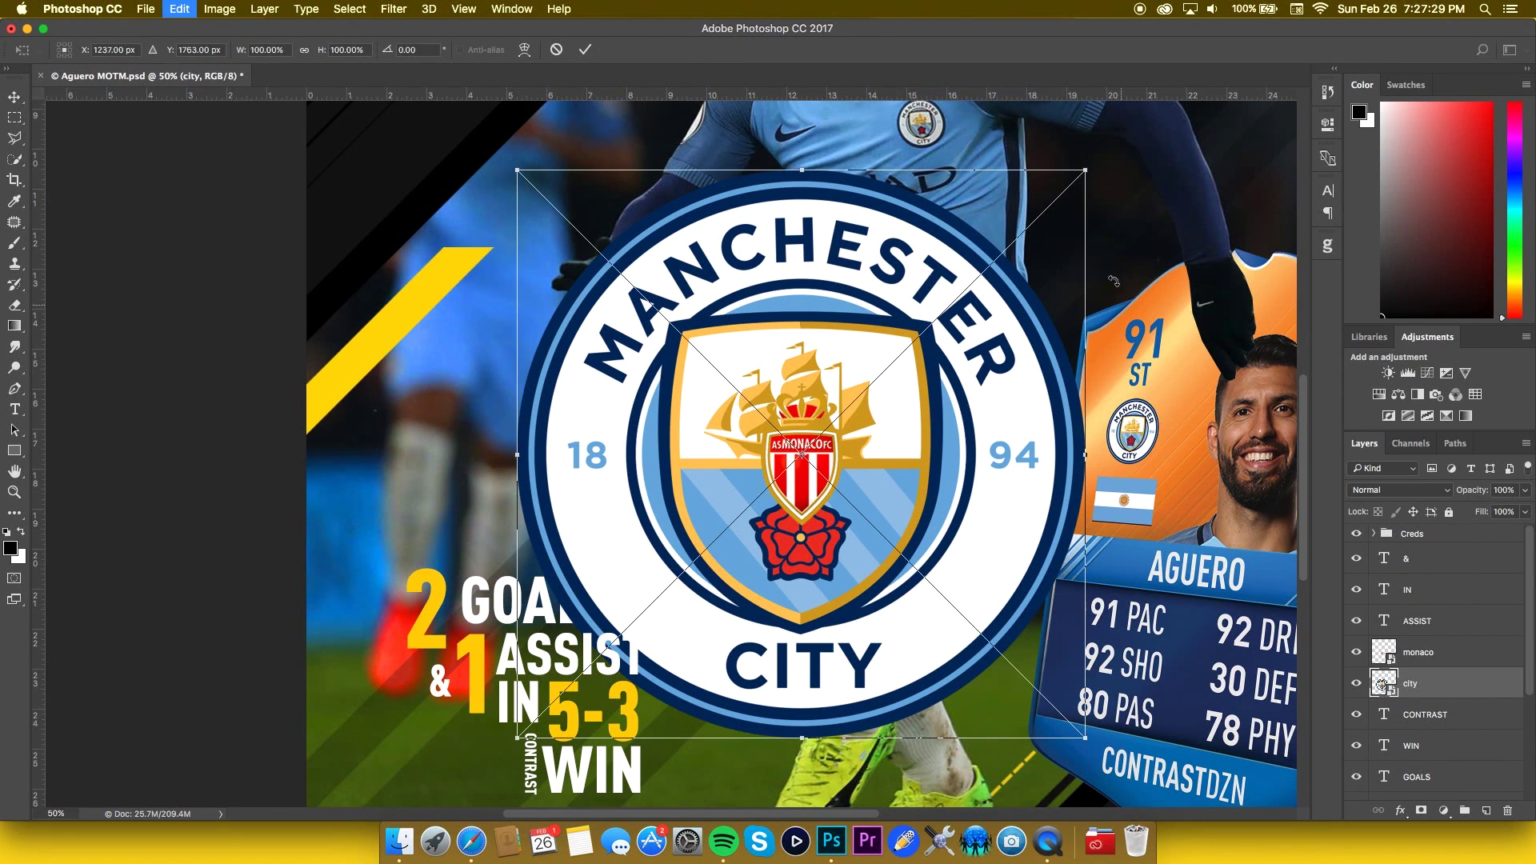
left_click_drag(1085, 171, 878, 416)
key("Return")
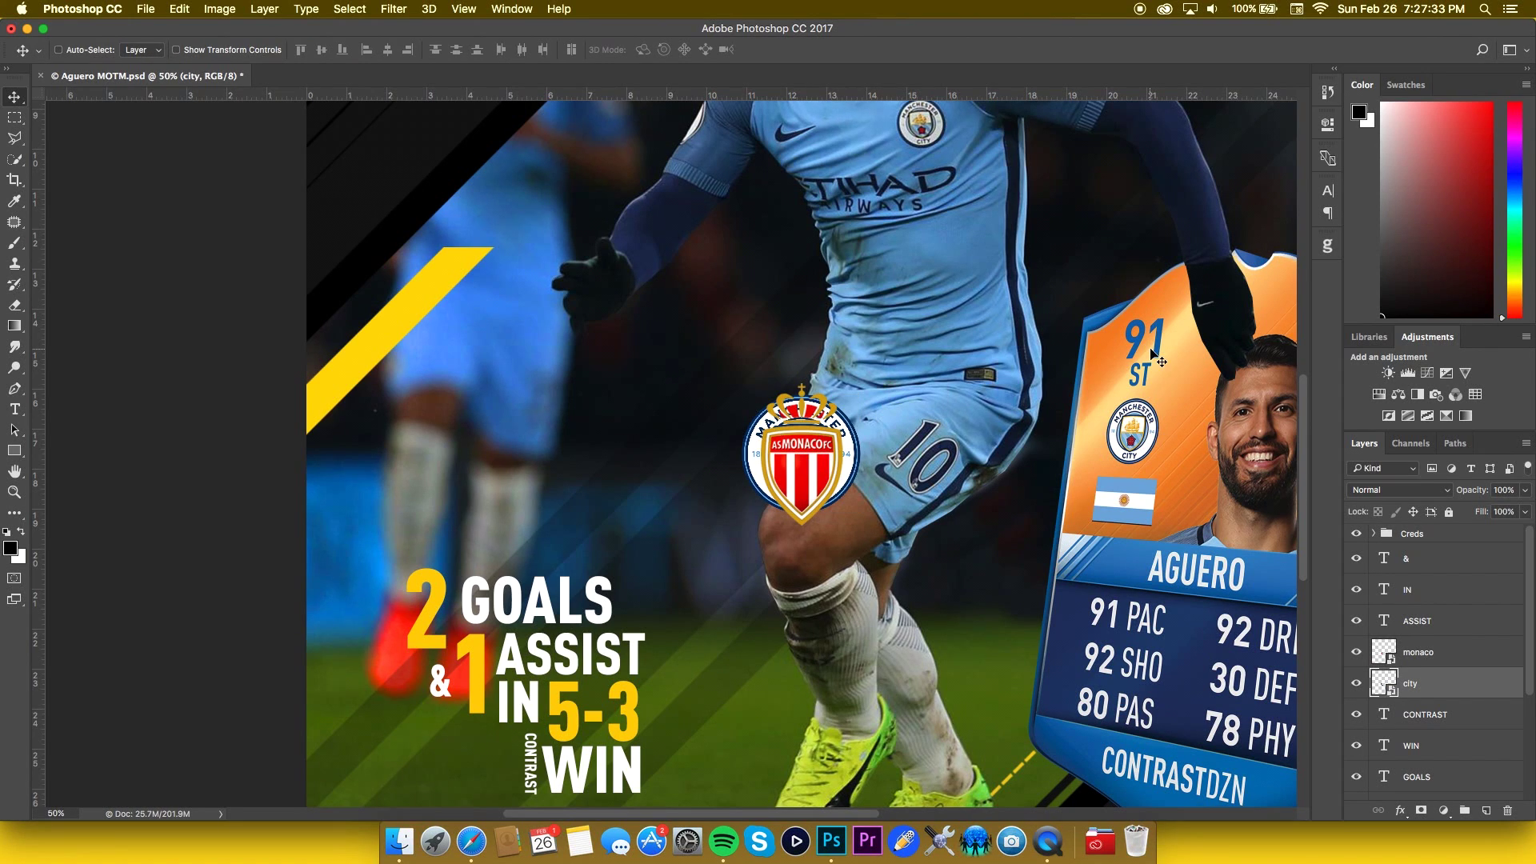
left_click(1486, 656, "shift")
left_click_drag(854, 507, 467, 510)
- Place the Monaco badge behind the Manchester City badge and shift it right and slightly up so it shows alongside
left_click(1482, 664)
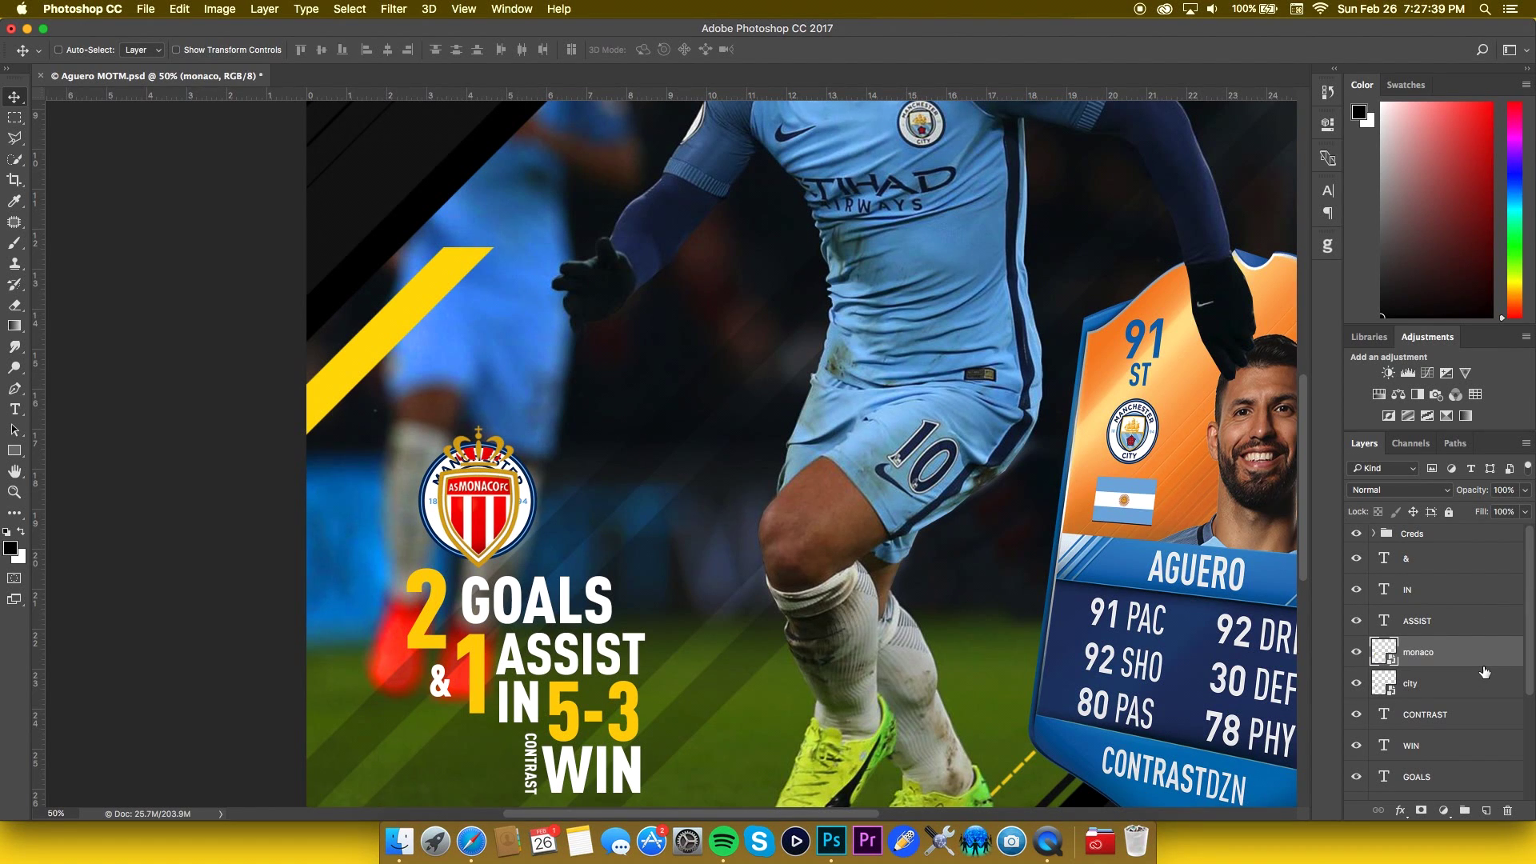
key("shift+Right")
key("shift+Right")
key("shift+Right")
key("shift+Right")
key("shift+Right")
key("shift+Right")
key("shift+Right")
key("shift+Right")
key("shift+Right")
key("shift+Right")
key("shift+Right")
left_click_drag(1463, 668, 1450, 697)
key("shift+Right")
key("shift+Right")
key("shift+Right")
key("shift+Right")
key("shift+Right")
key("shift+Right")
key("shift+Right")
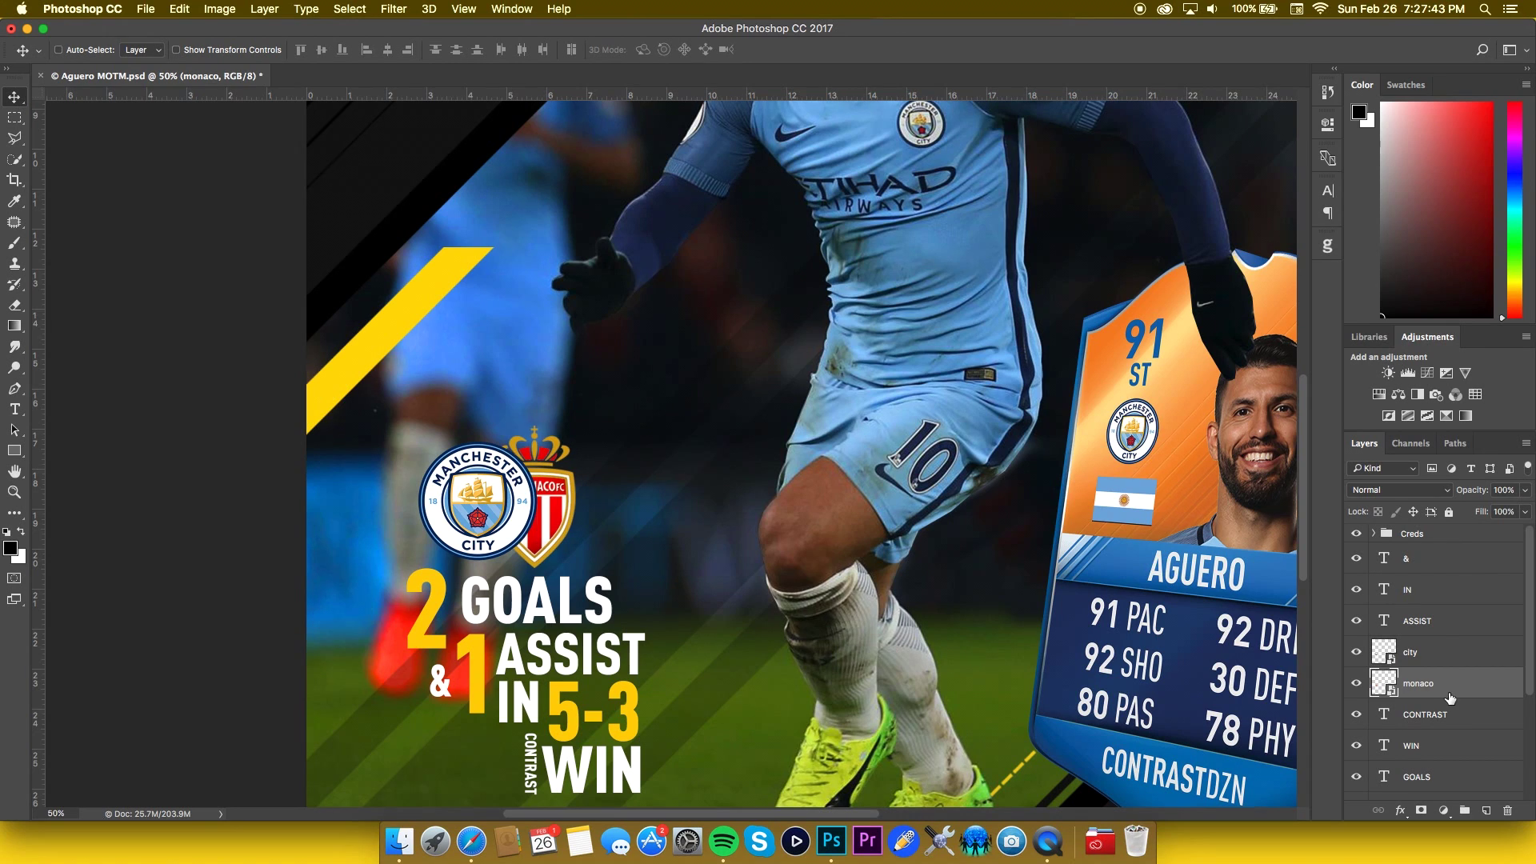
key("shift+Up")
key("shift+Up")
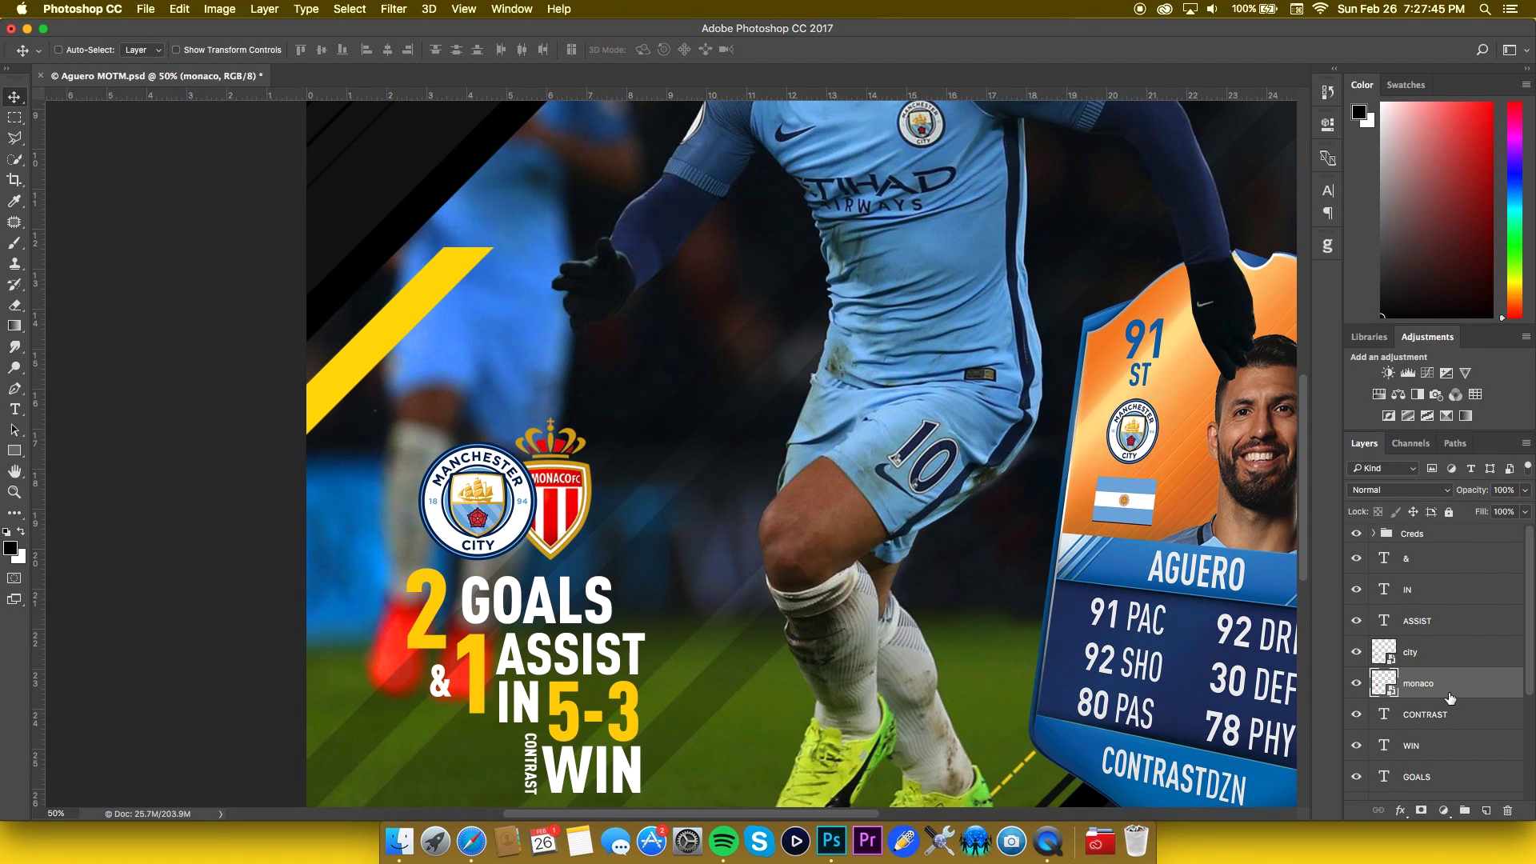
key("super+t")
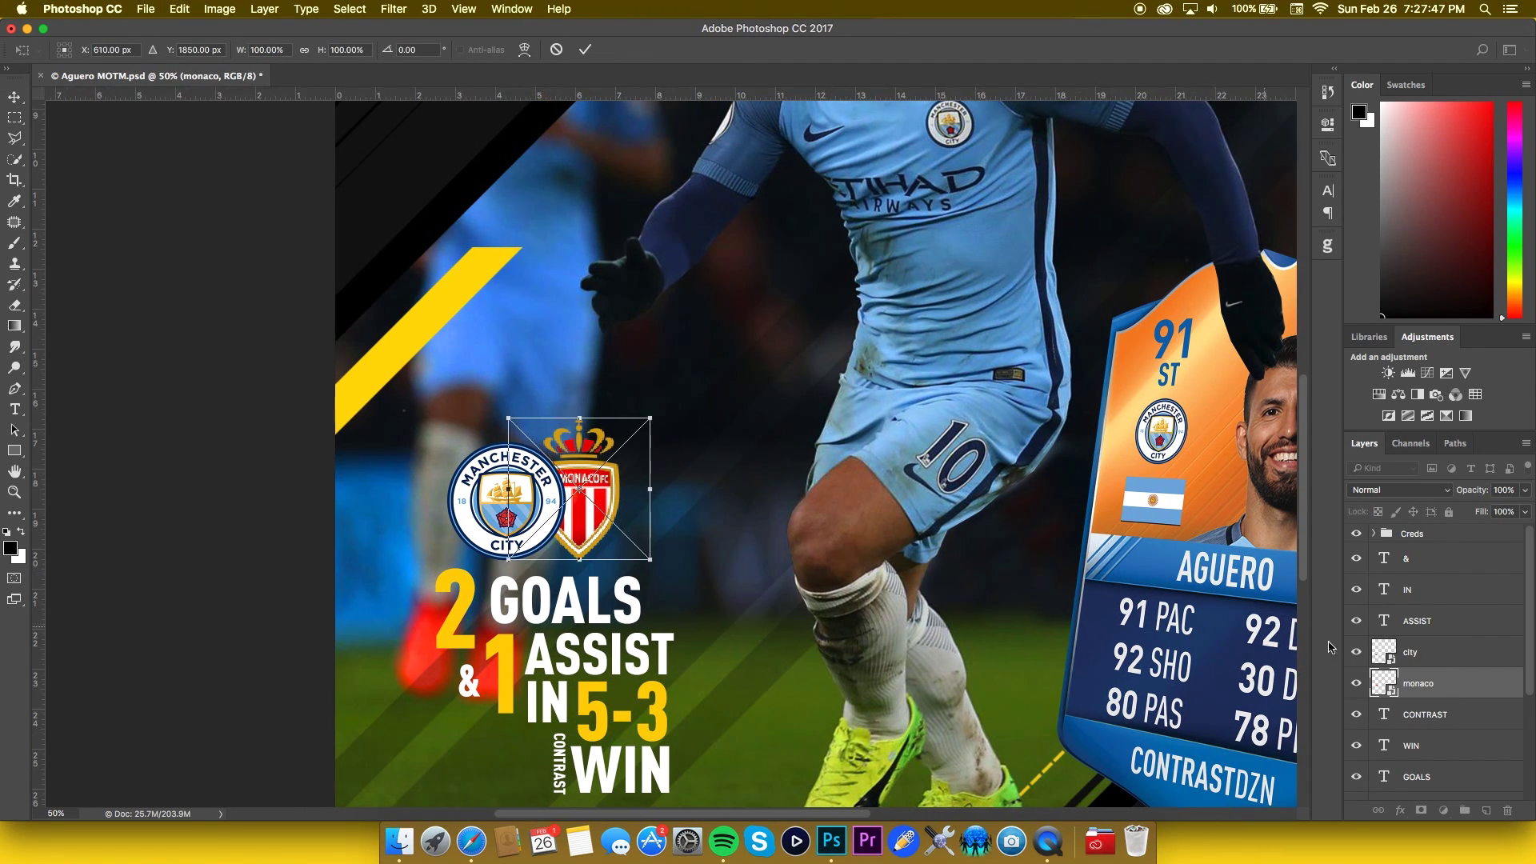
key("Return")
key("super+t")
key("Return")
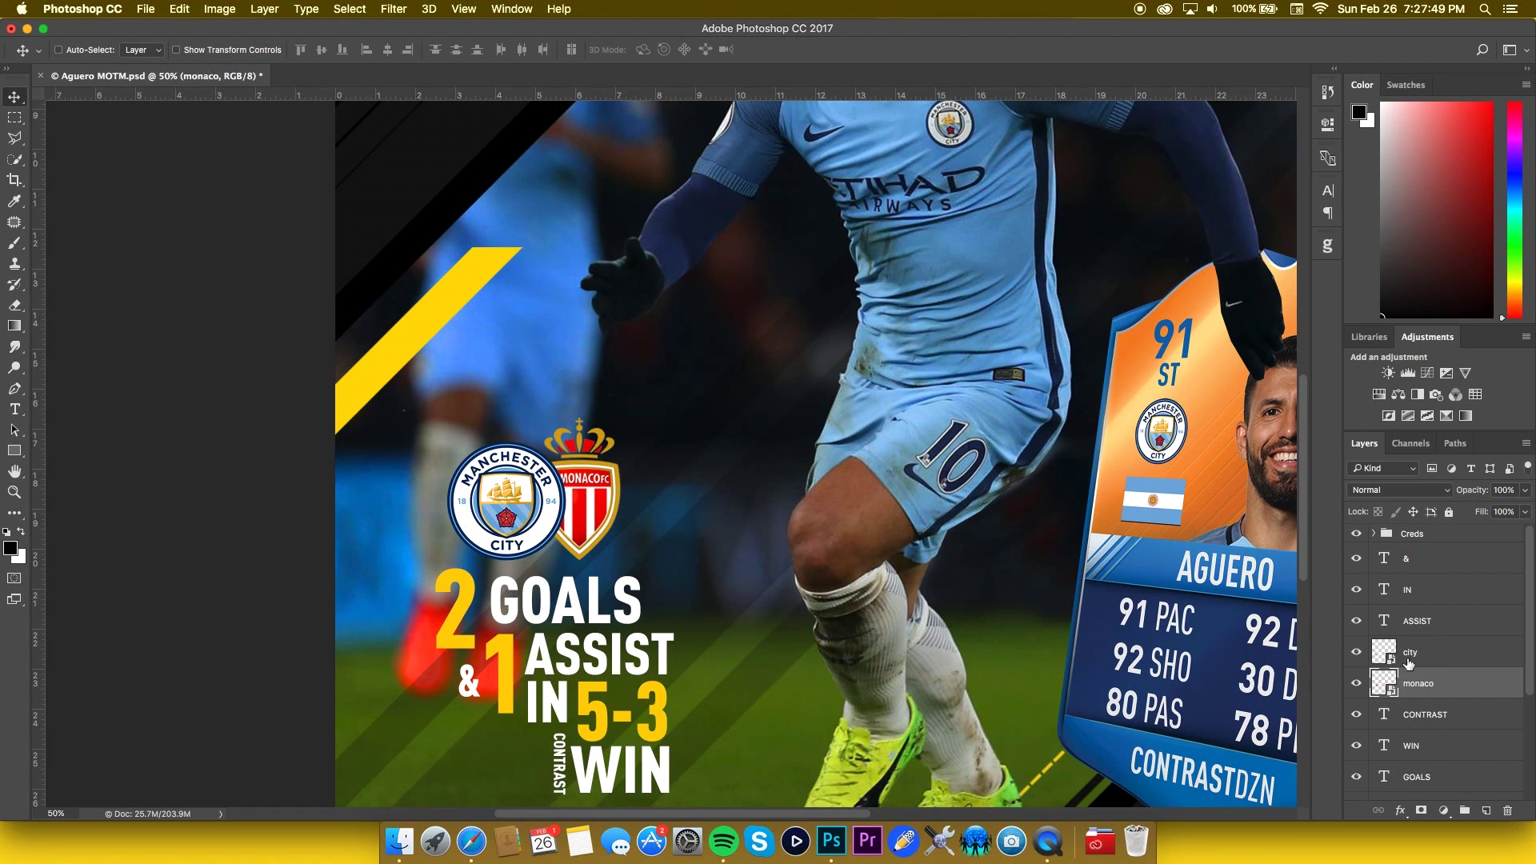
- Center the Monaco badge in front of the Manchester City badge and shrink it to about the same height
left_click_drag(596, 524, 515, 524)
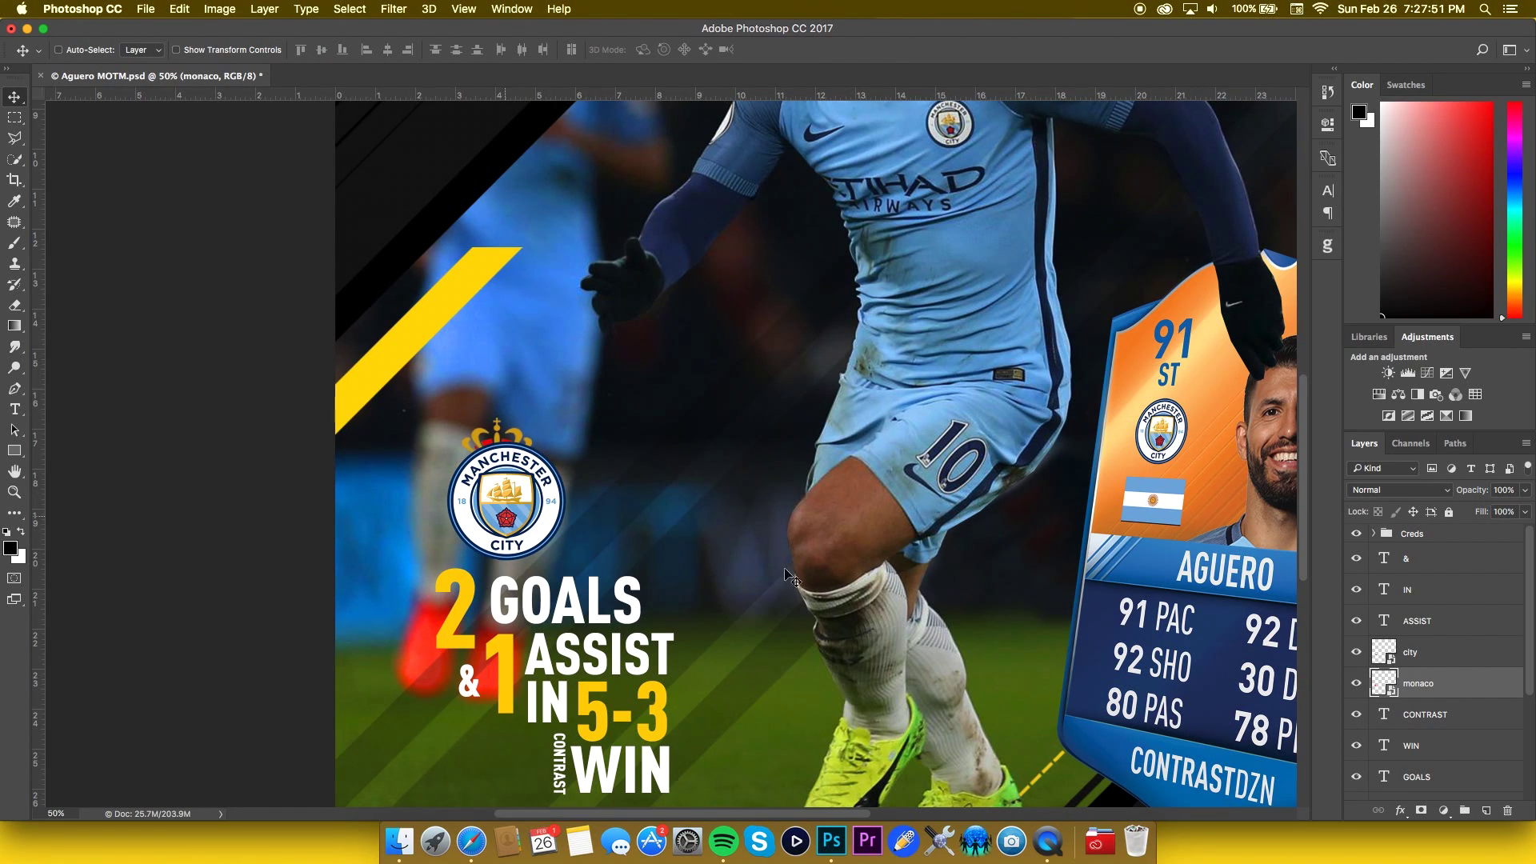
left_click_drag(1405, 692, 1405, 638)
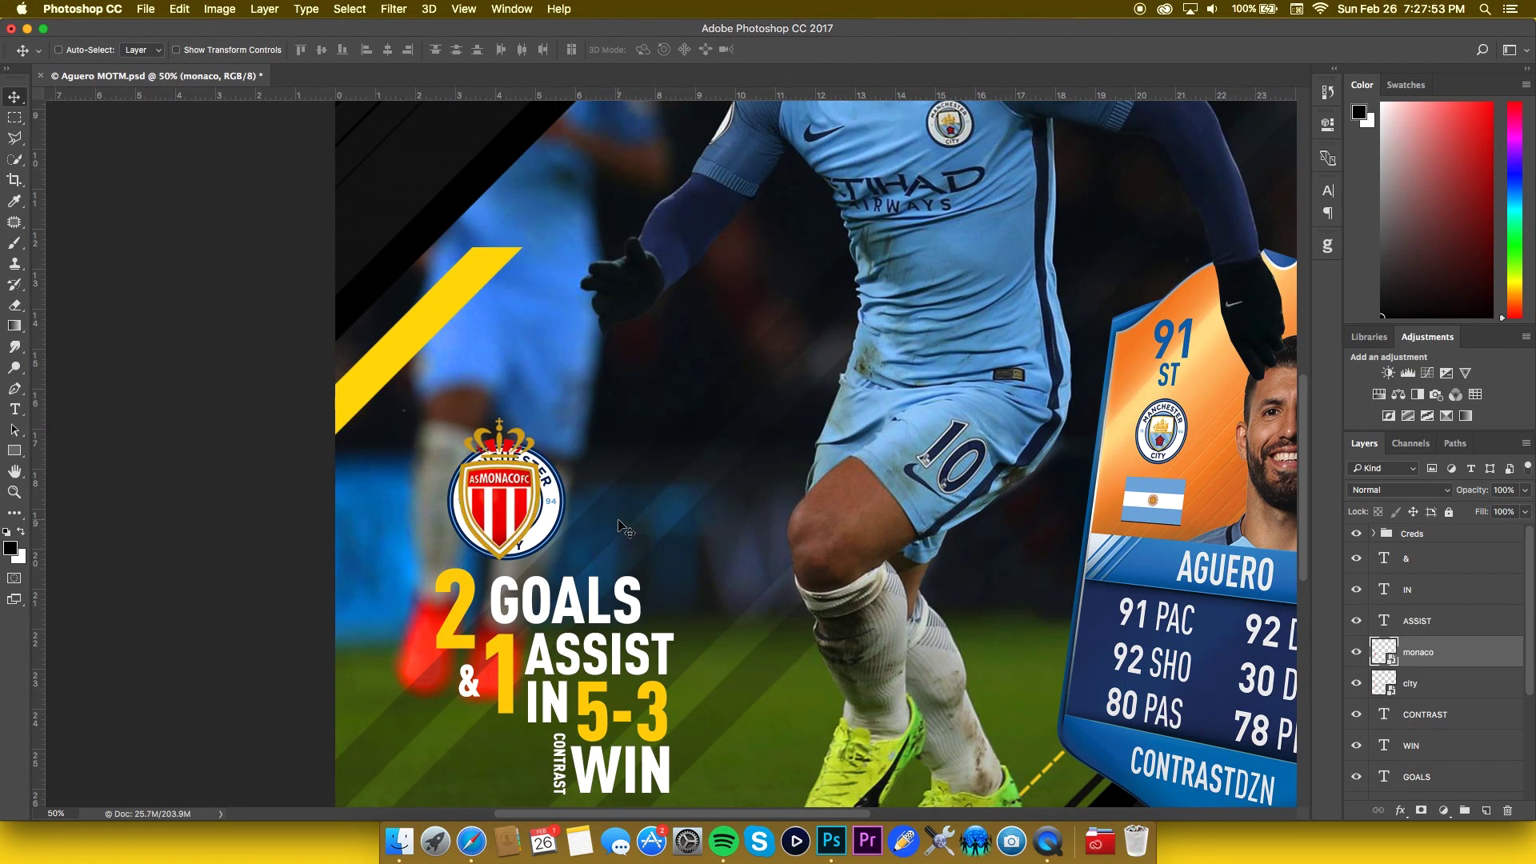
left_click_drag(517, 509, 524, 509)
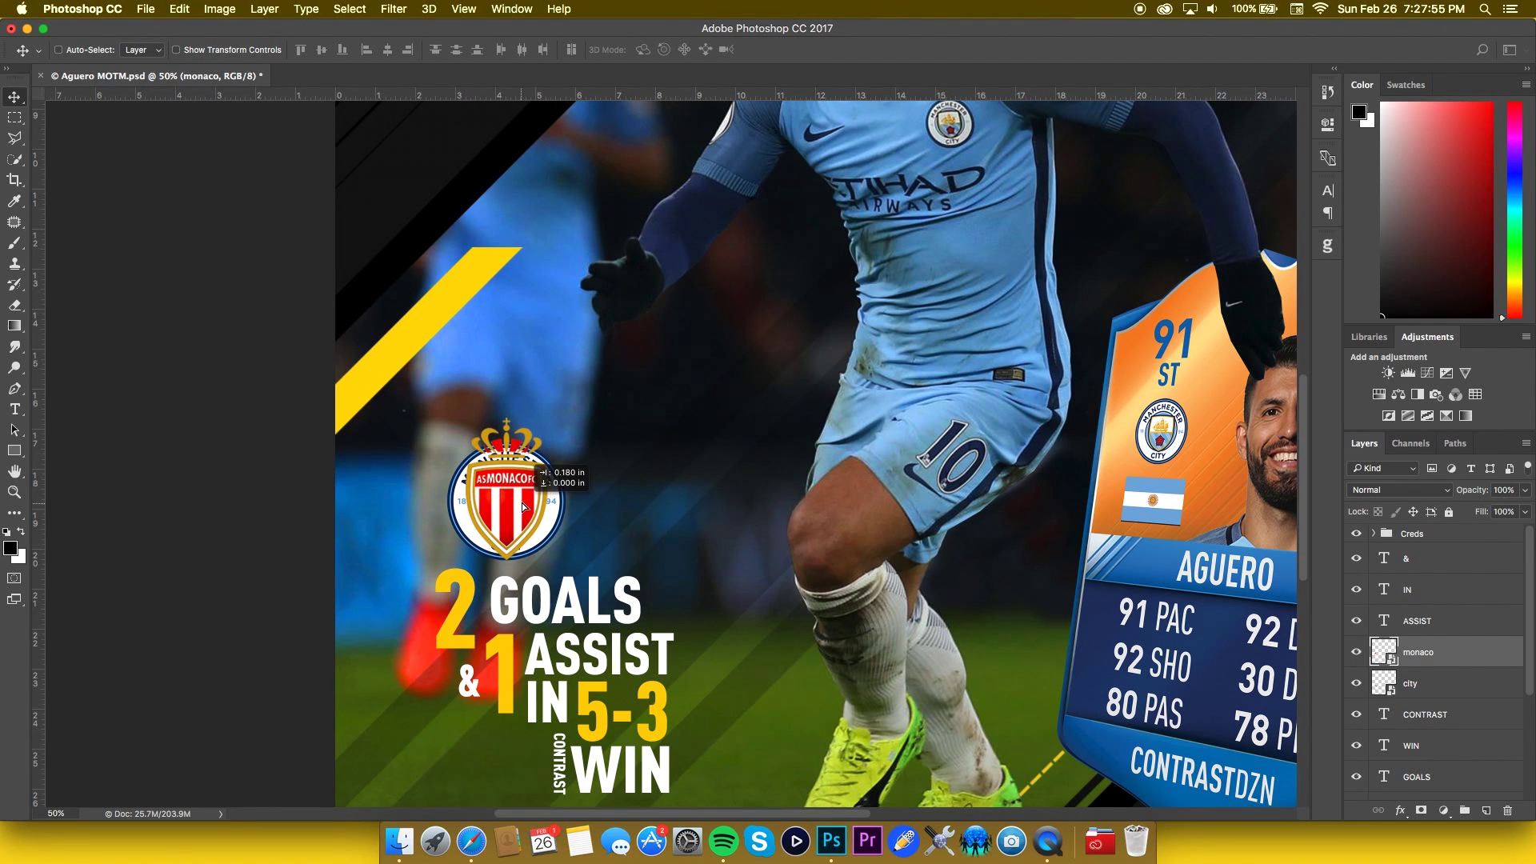
key("super+t")
mouse_move(578, 416)
left_mouse_down()
mouse_move(614, 390)
mouse_move(557, 437)
left_mouse_up()
key("Return")
- Shift the resized Monaco badge right until it only overlaps the Manchester City badge's right edge
key("shift+Right")
key("shift+Right")
key("shift+Right")
key("shift+Right")
key("shift+Right")
key("shift+Right")
key("shift+Right")
key("shift+Right")
key("shift+Right")
key("shift+Right")
key("shift+Right")
key("shift+Right")
key("shift+Right")
key("shift+Right")
key("shift+Right")
key("shift+Right")
key("shift+Right")
key("shift+Right")
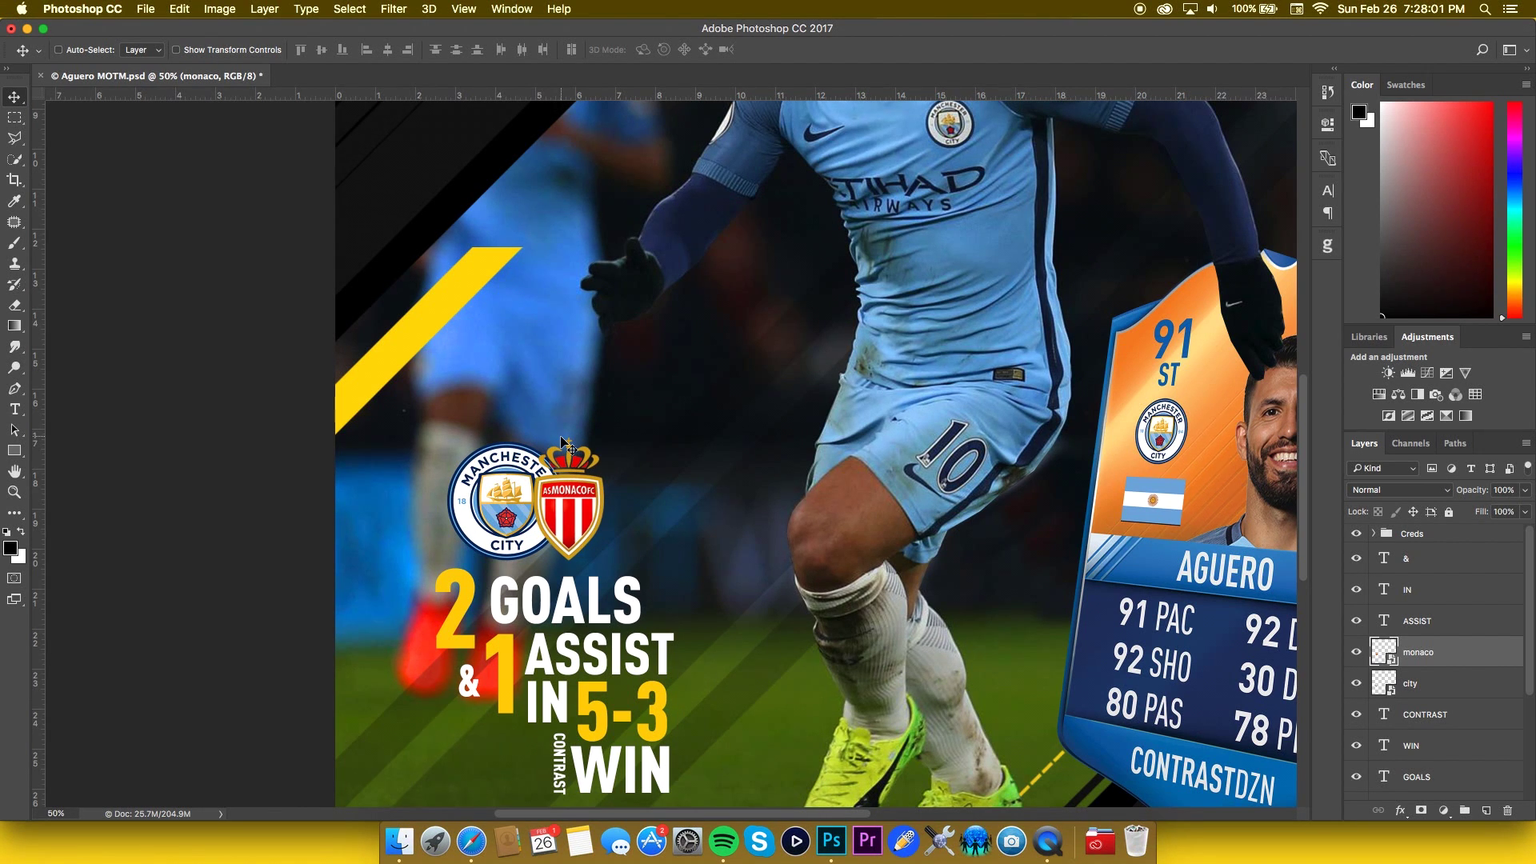
key("super+minus")
key("super+minus")
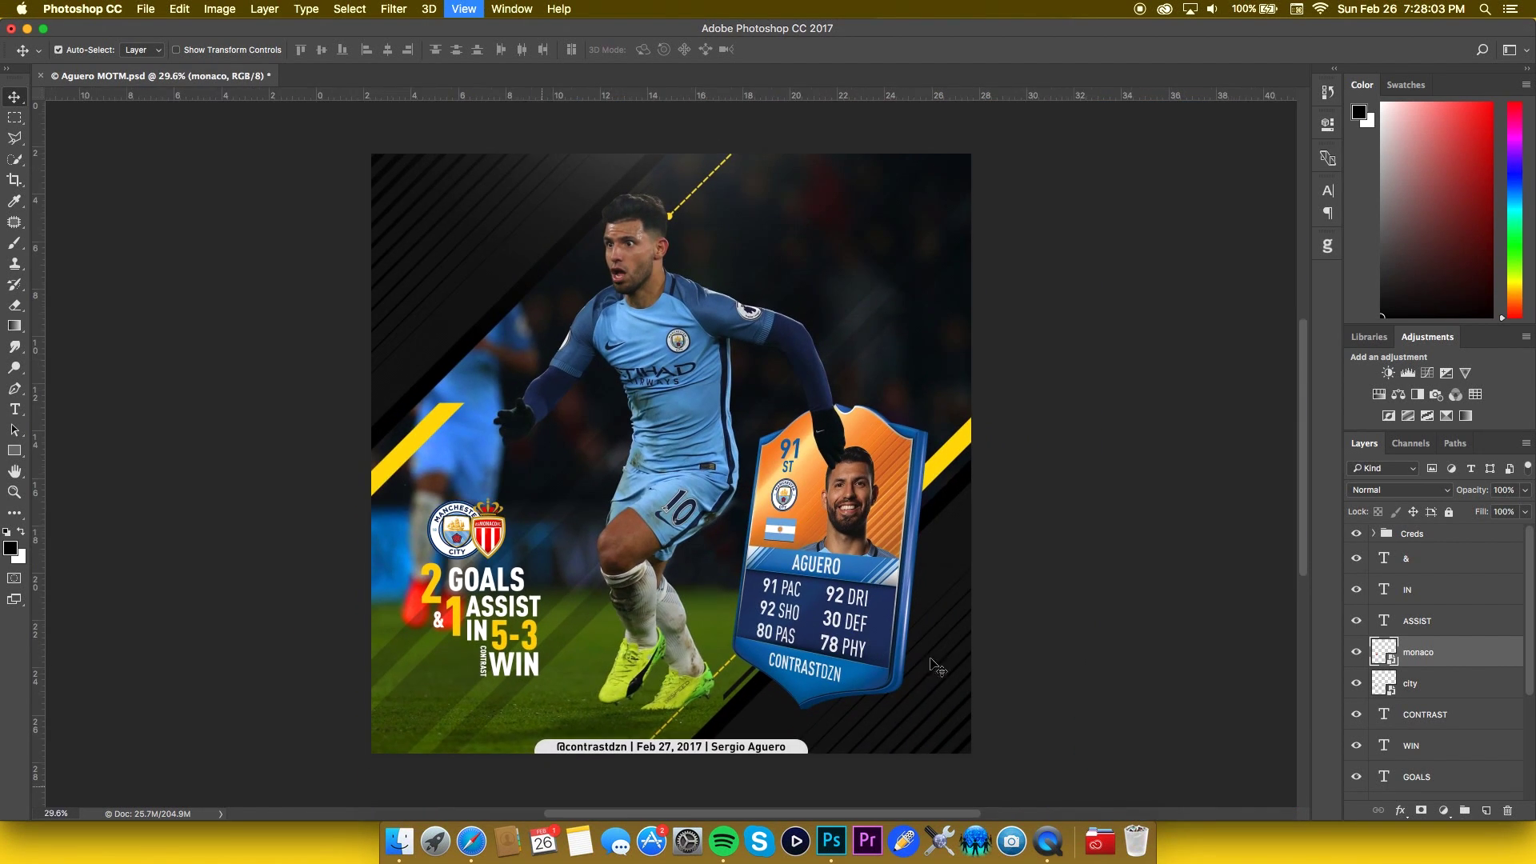
- Move the monaco layer below the city layer and nudge the Monaco badge slightly up and right
left_click_drag(1464, 676, 1466, 698)
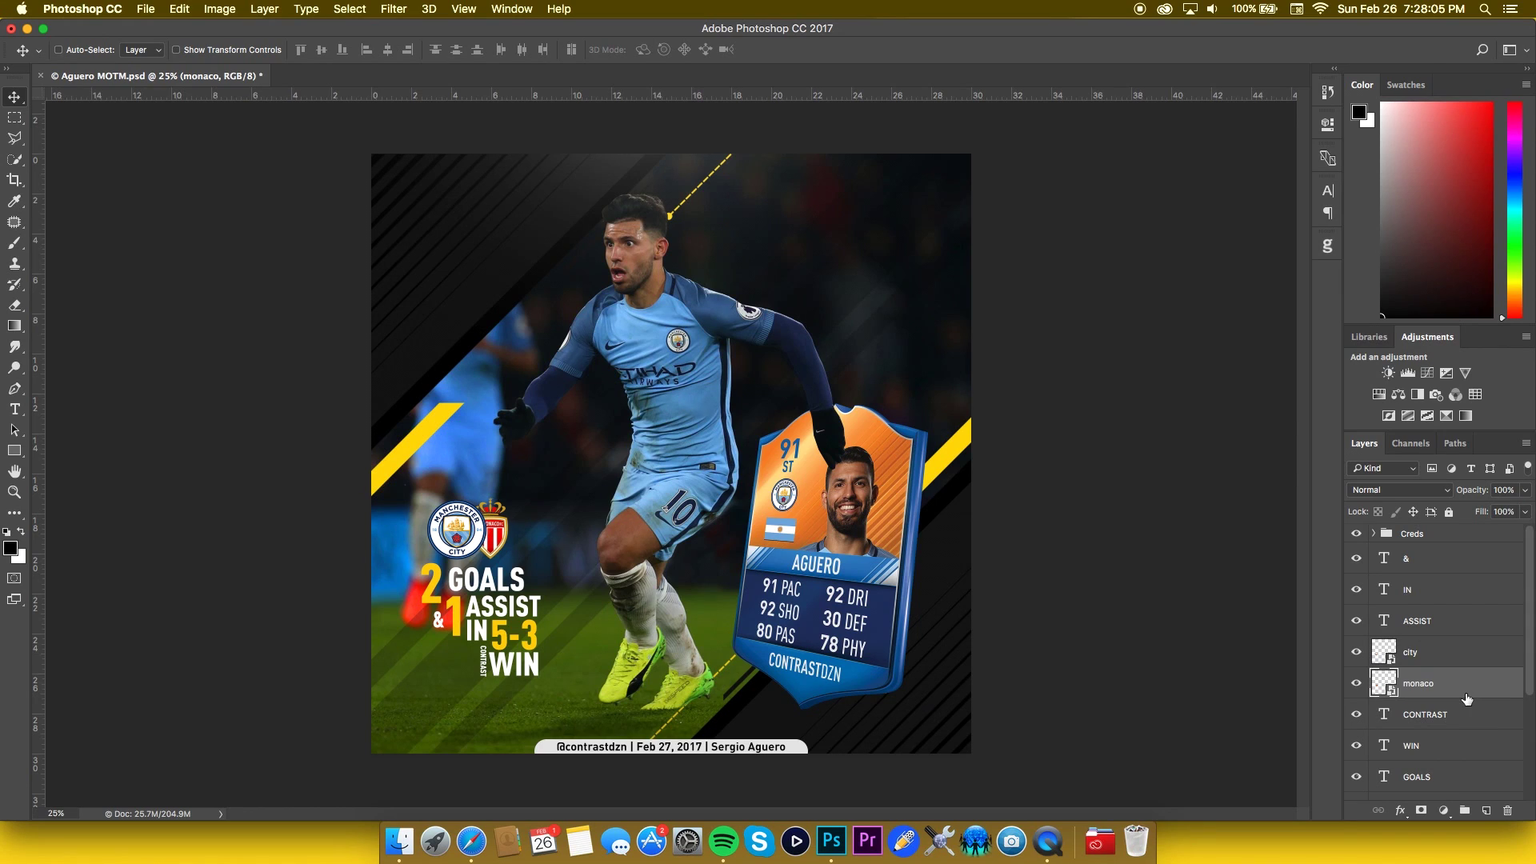
key("shift+Up")
key("shift+Up")
key("shift+Up")
key("shift+Up")
- Scale the Monaco badge down slightly and nudge it further right beside the Manchester City badge
scroll(1466, 698, "down", 2)
key("super+t")
key("super+equal")
key("super+equal")
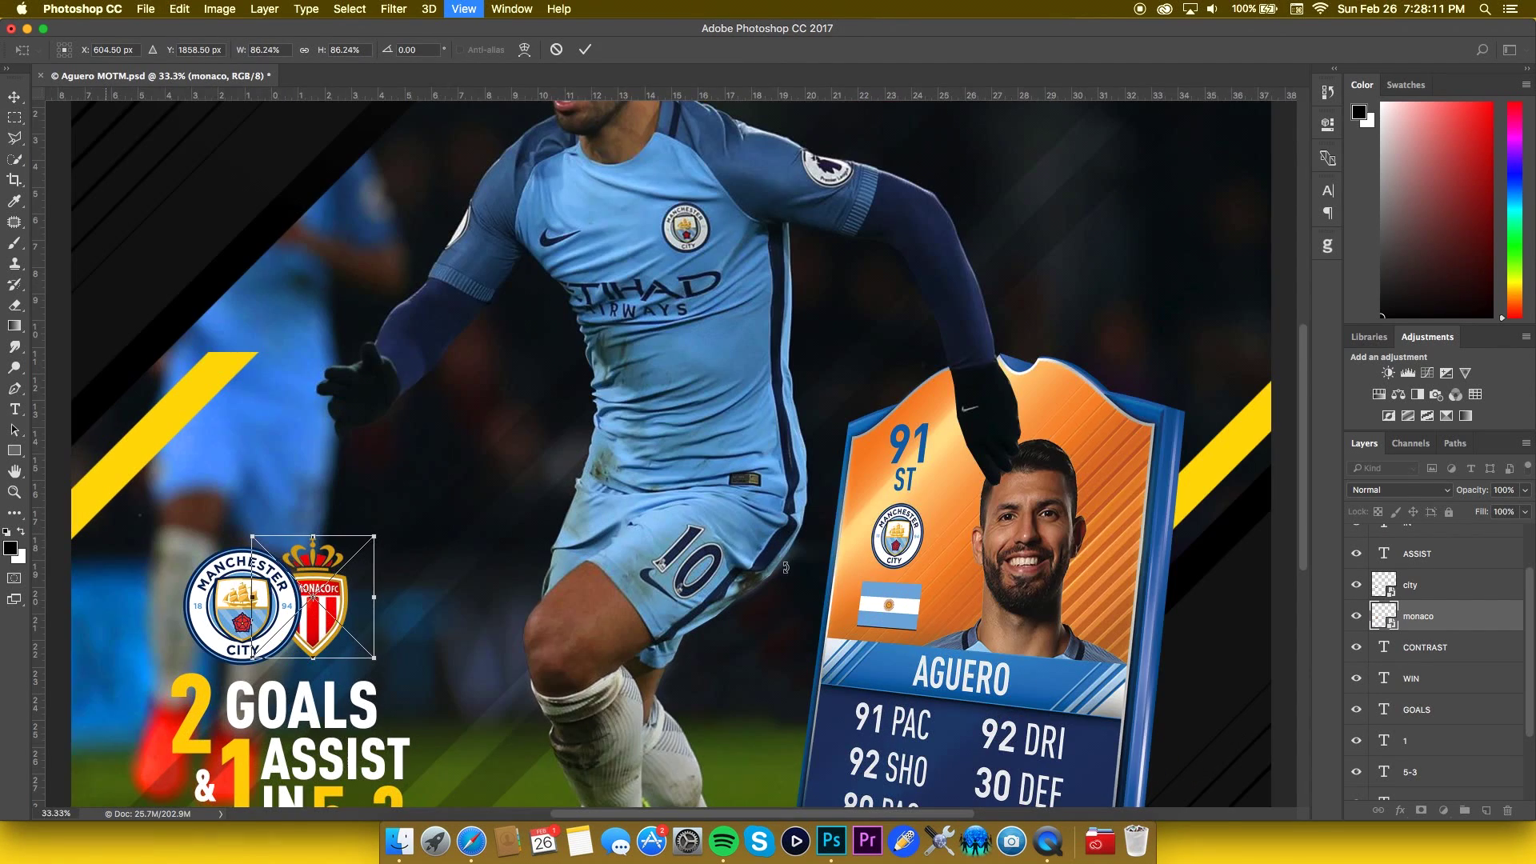
key("super+equal")
key("super+equal")
scroll(368, 572, "down", 4)
scroll(356, 580, "left", 3)
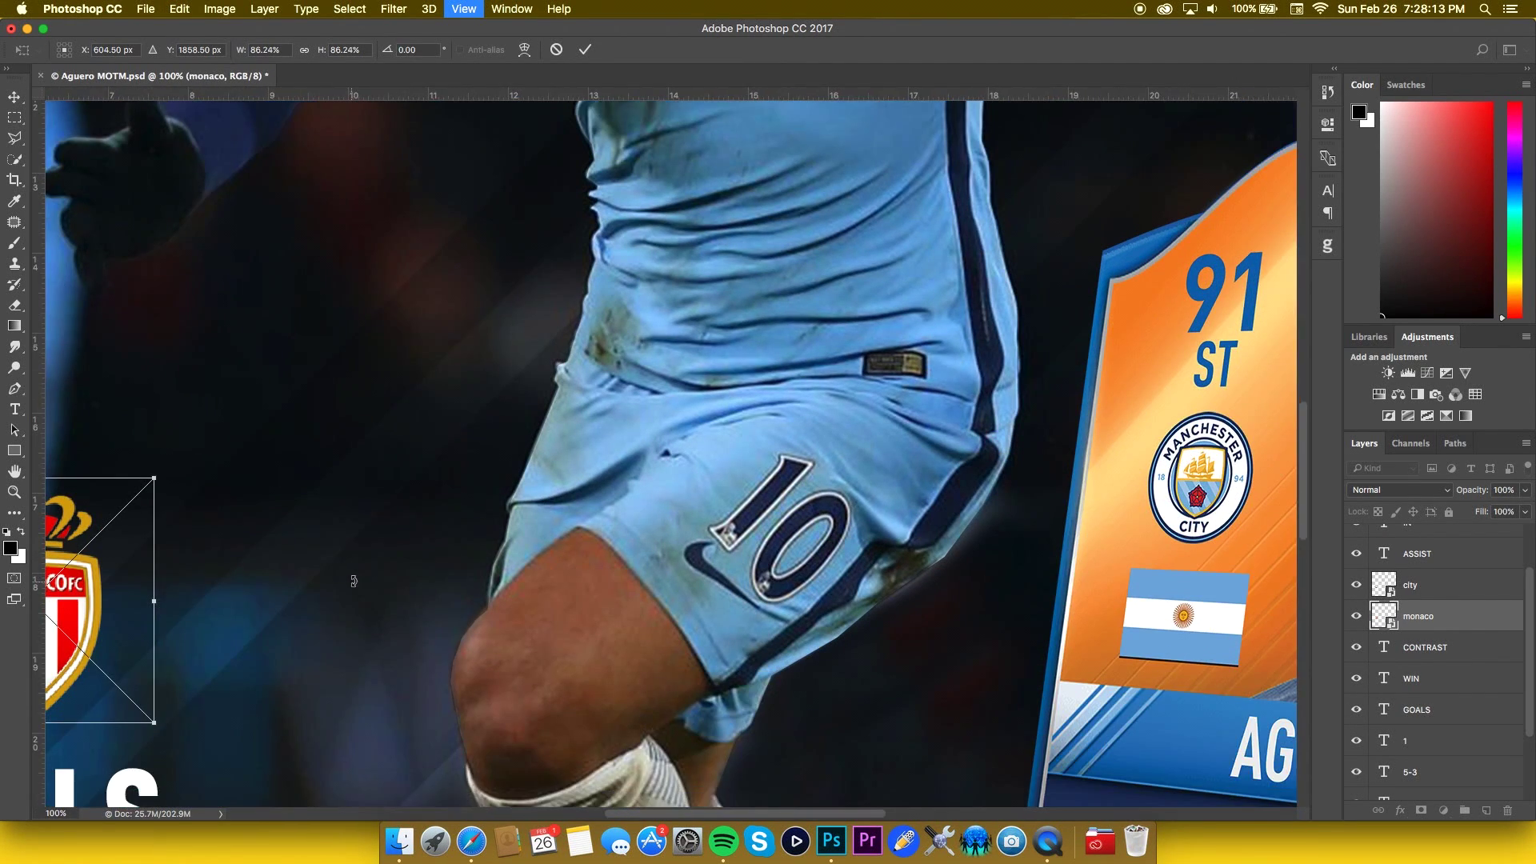
scroll(366, 580, "left", 4)
left_click_drag(318, 463, 299, 481)
key("Return")
key("shift+Right")
key("shift+Right")
key("shift+Right")
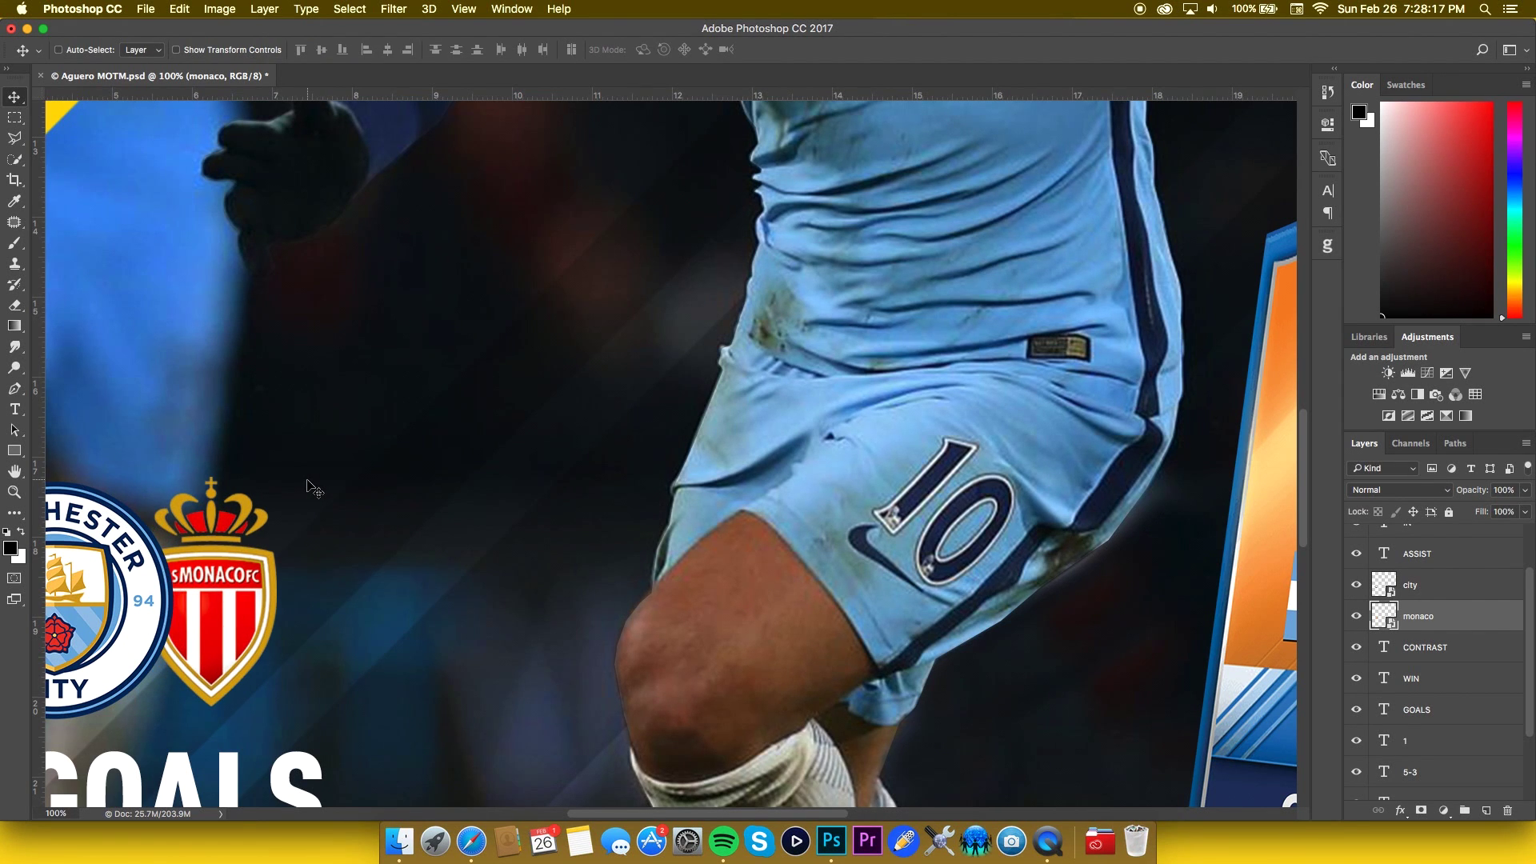
- Save the finished layered design to the existing Aguero MOTM.psd file
key("super+minus")
key("super+minus")
key("super+minus")
key("super+minus")
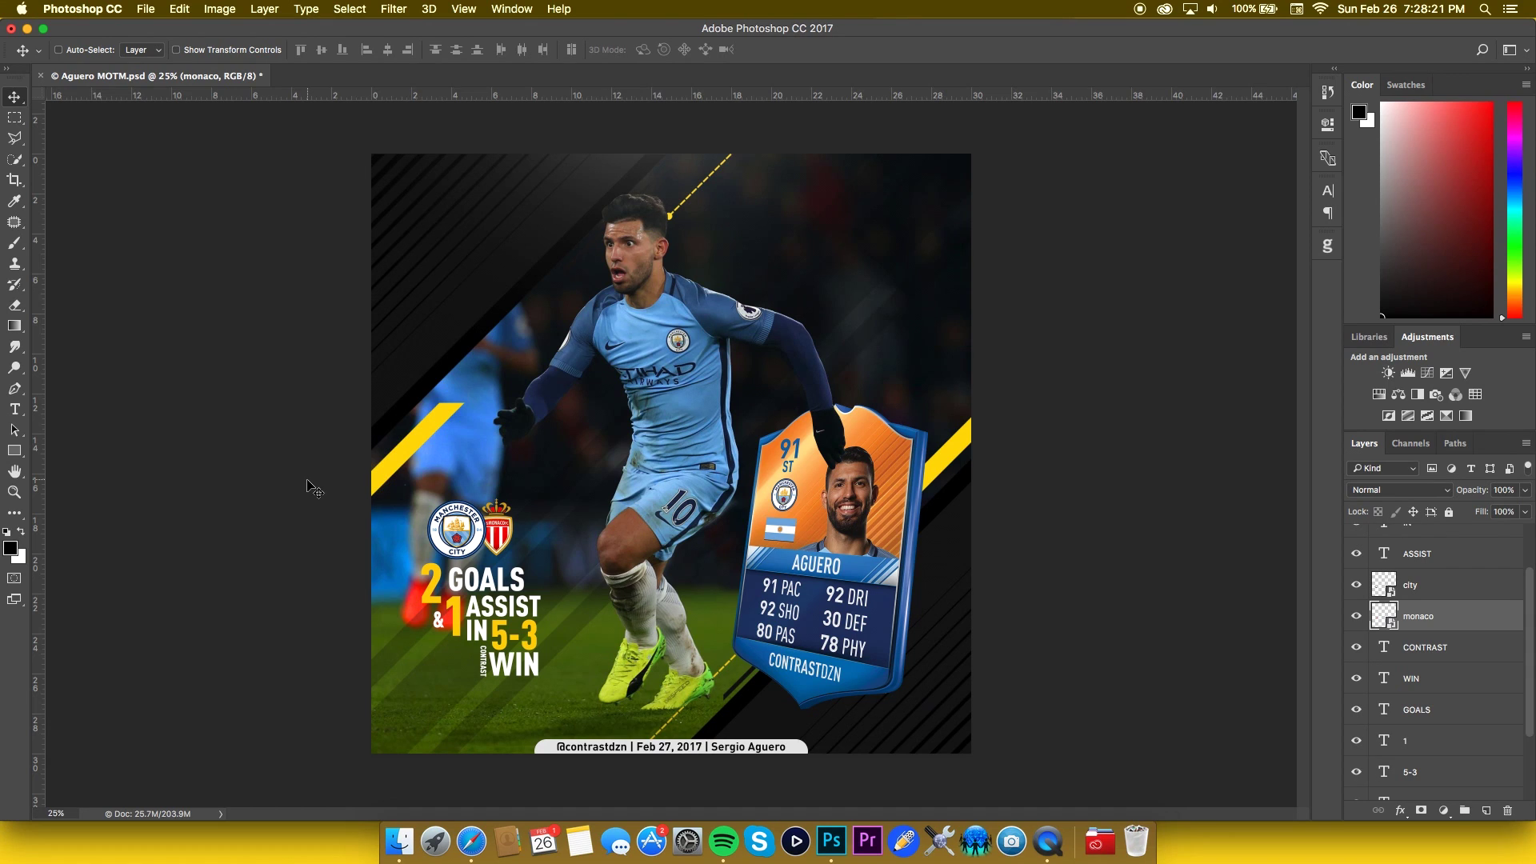
key("super+s")
scroll(1408, 554, "up", 2)
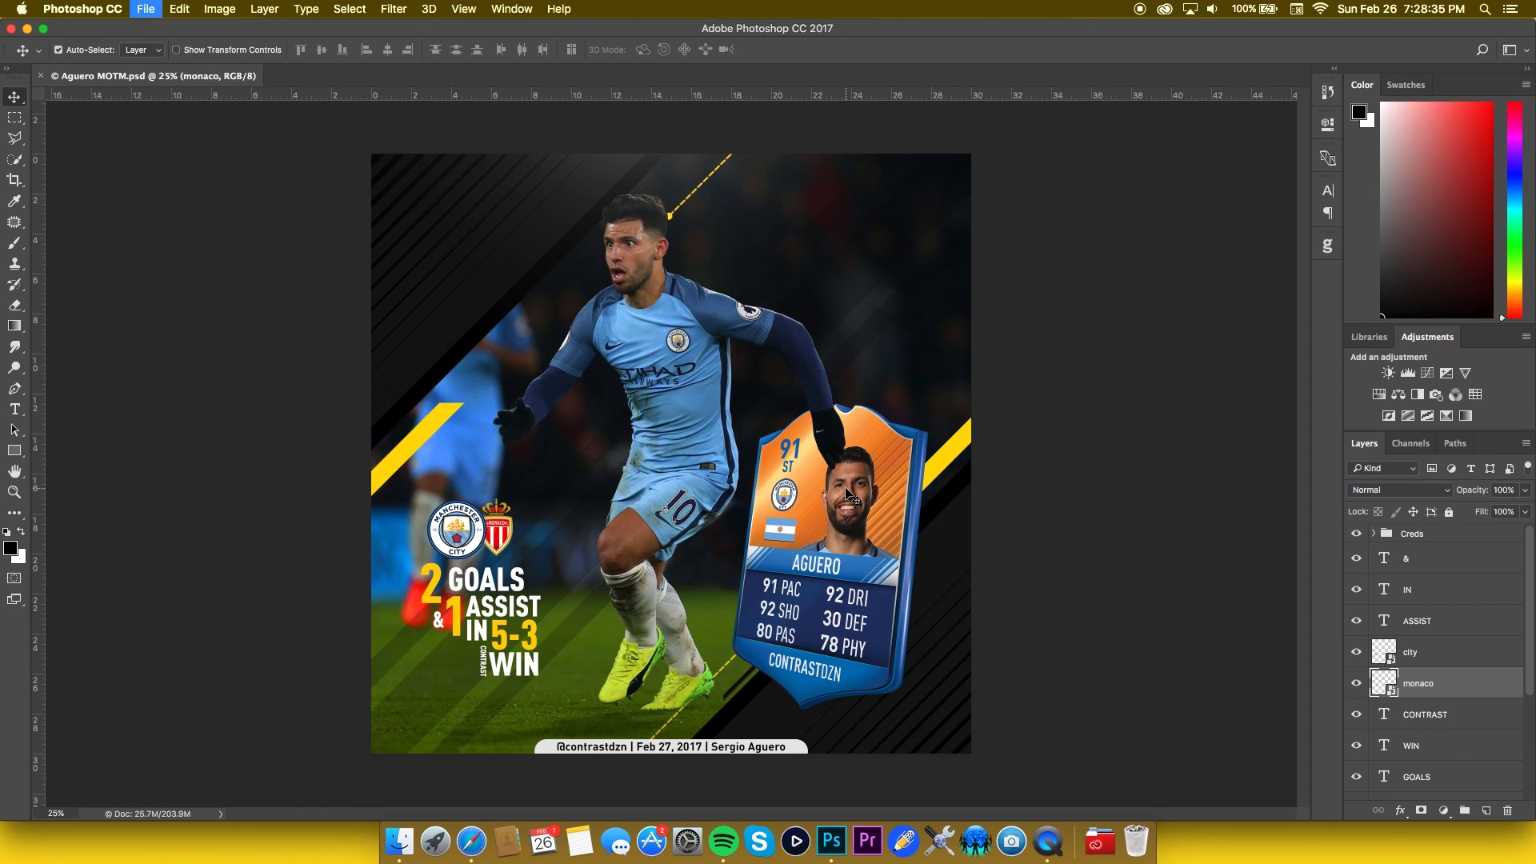
- Save a JPEG copy as Aguero MOTM.jpg in the PSD folder with quality 12 (Maximum) and Baseline Optimized
key("super+shift+s")
left_click(702, 270)
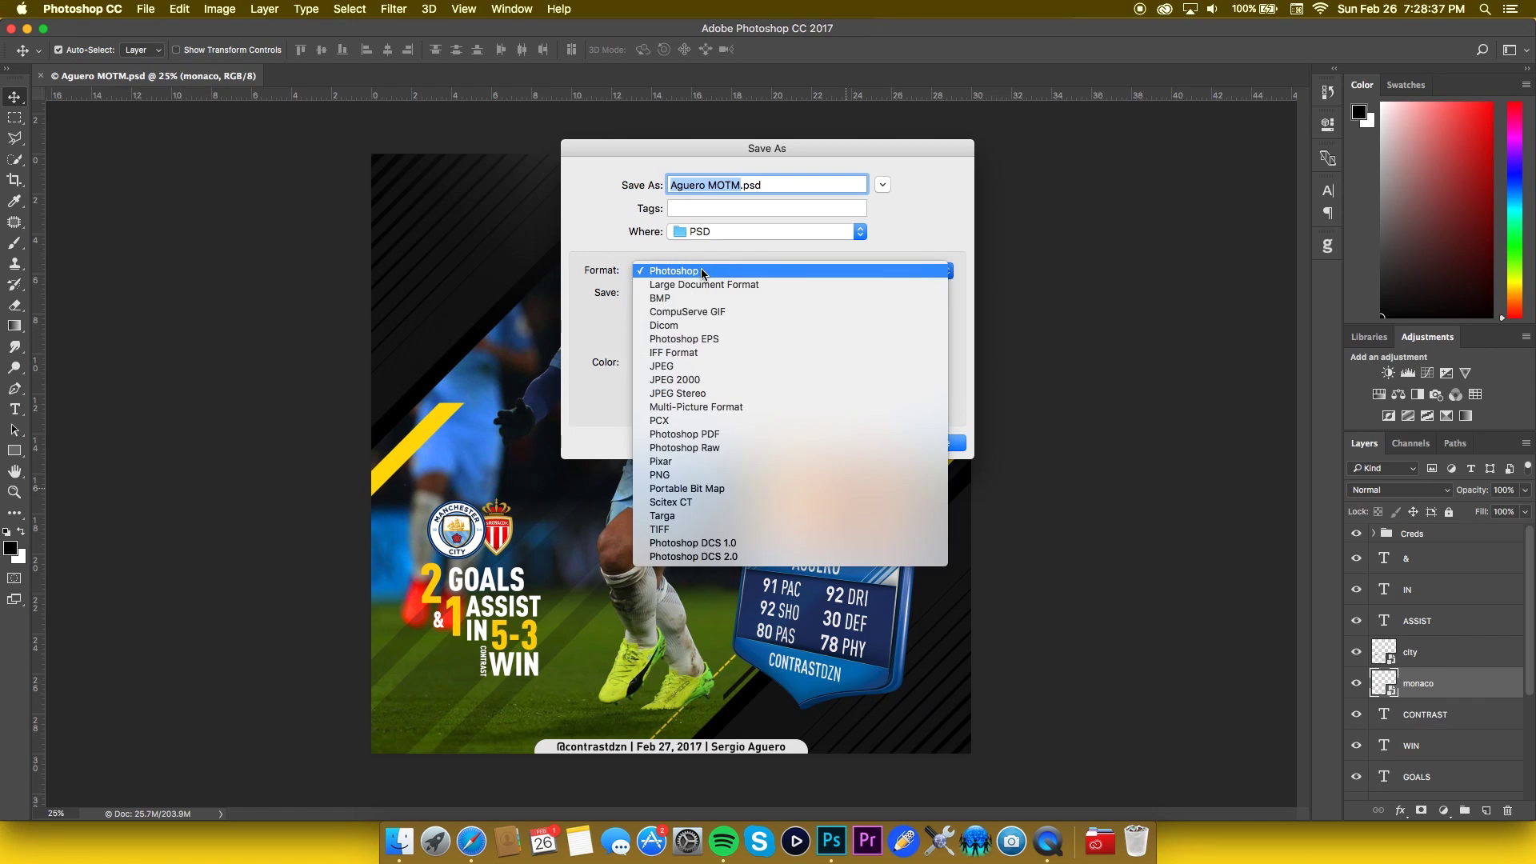
key("j")
key("Return")
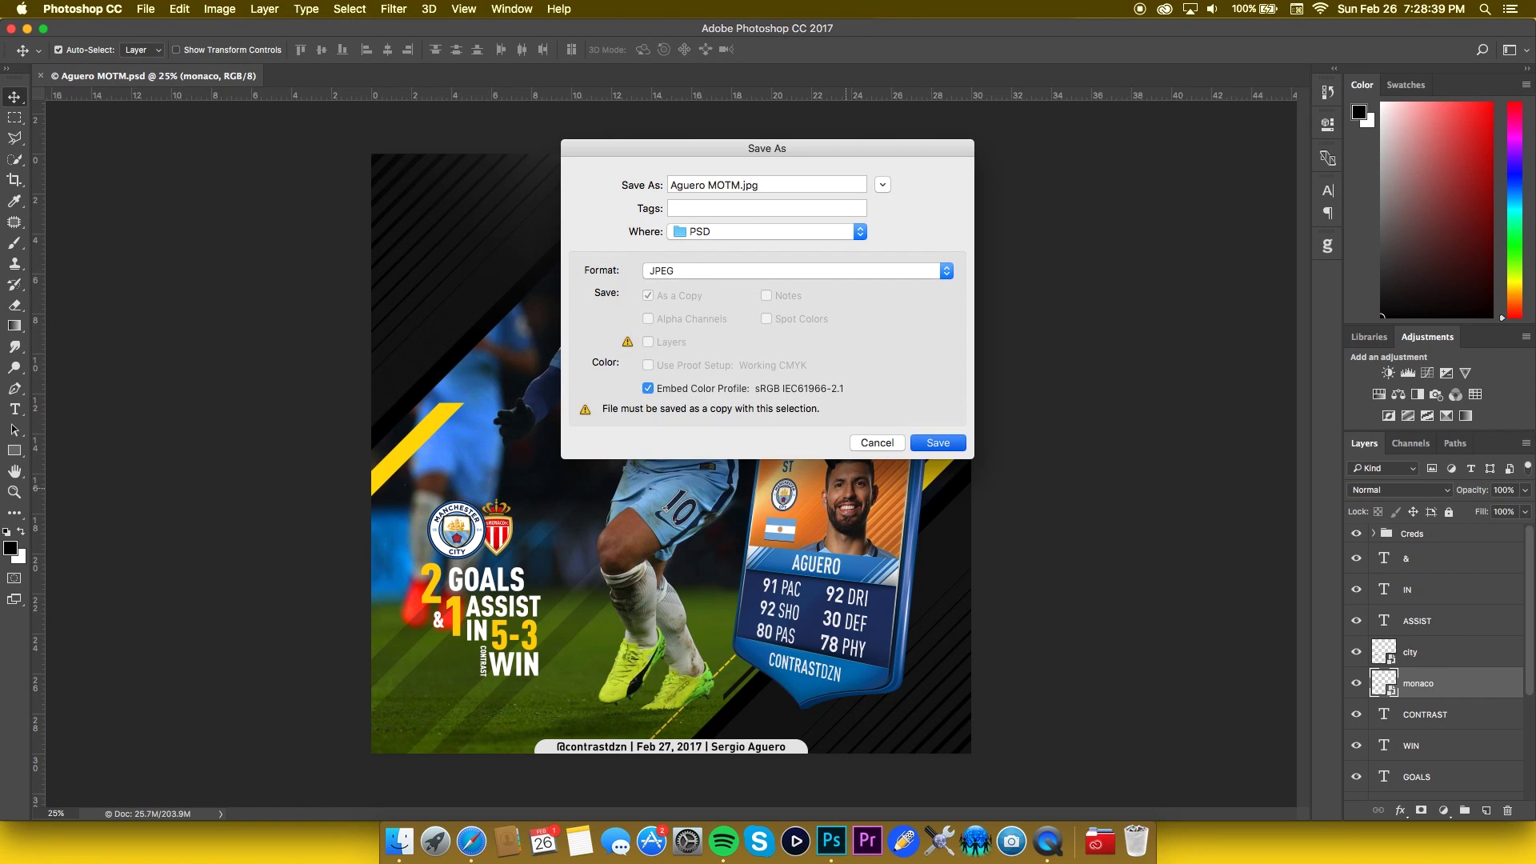
key("Return")
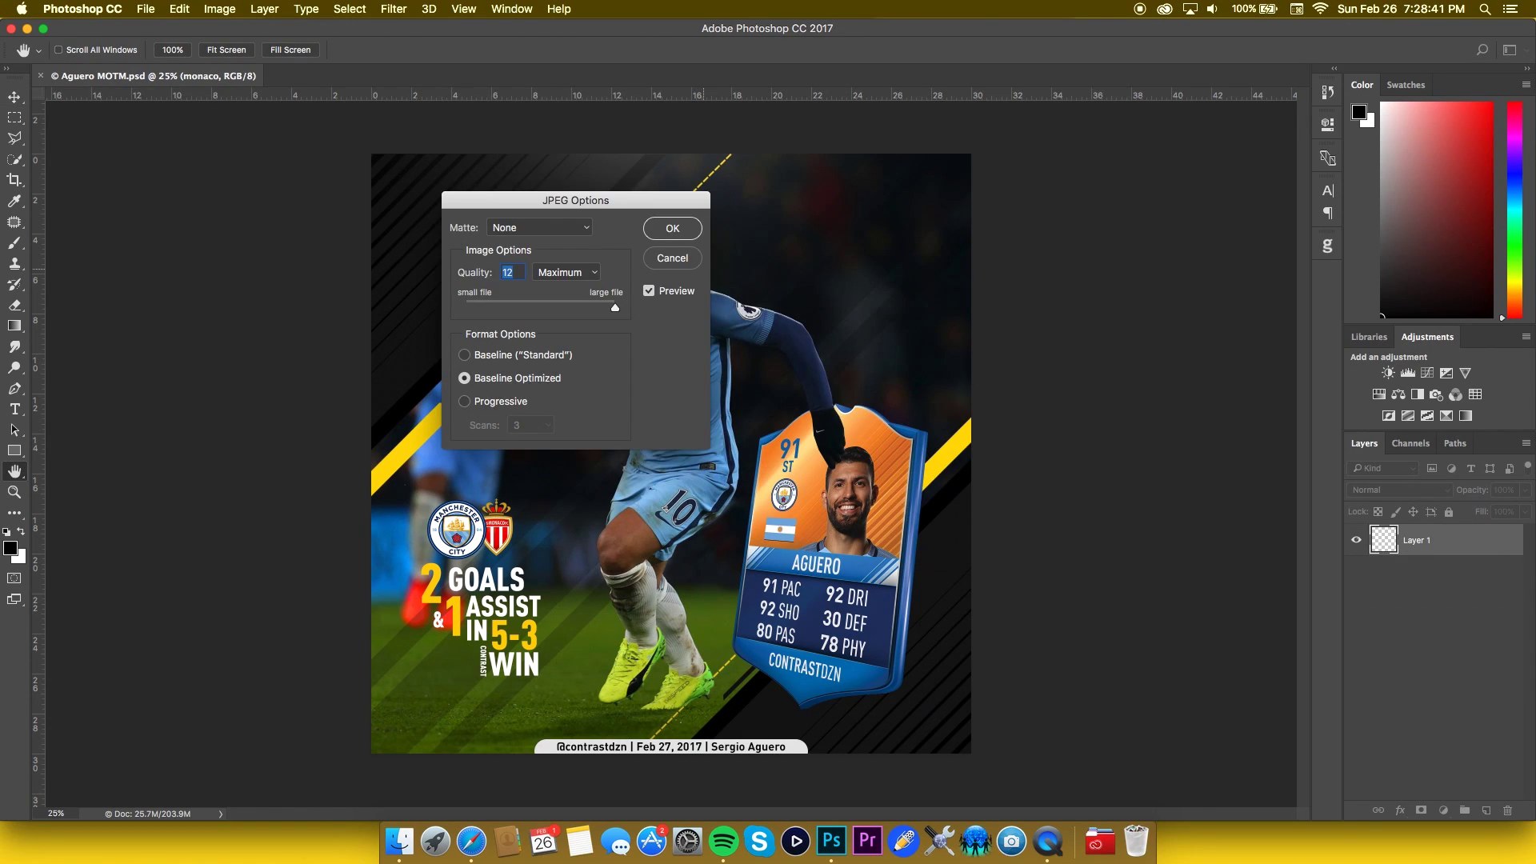
left_click(690, 233)
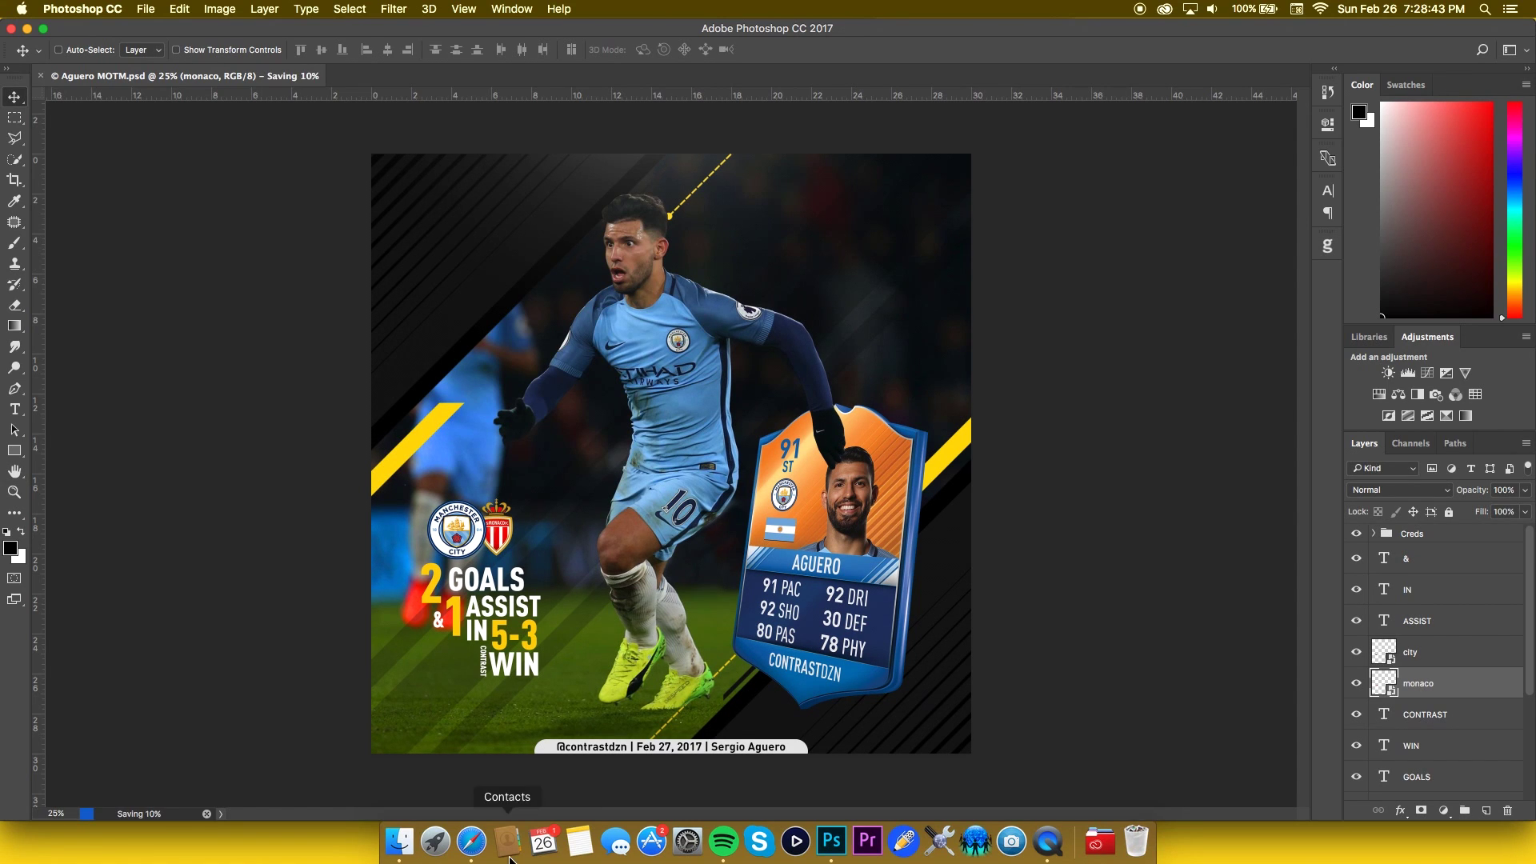